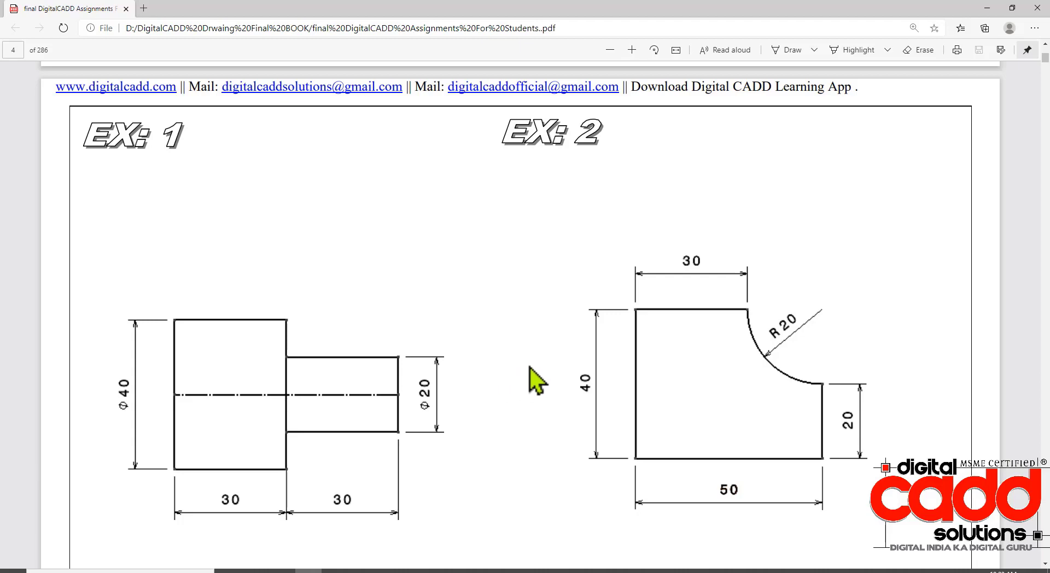
{"action": "scroll", "coordinate": [526, 376], "scroll_direction": "down", "scroll_amount": 3}
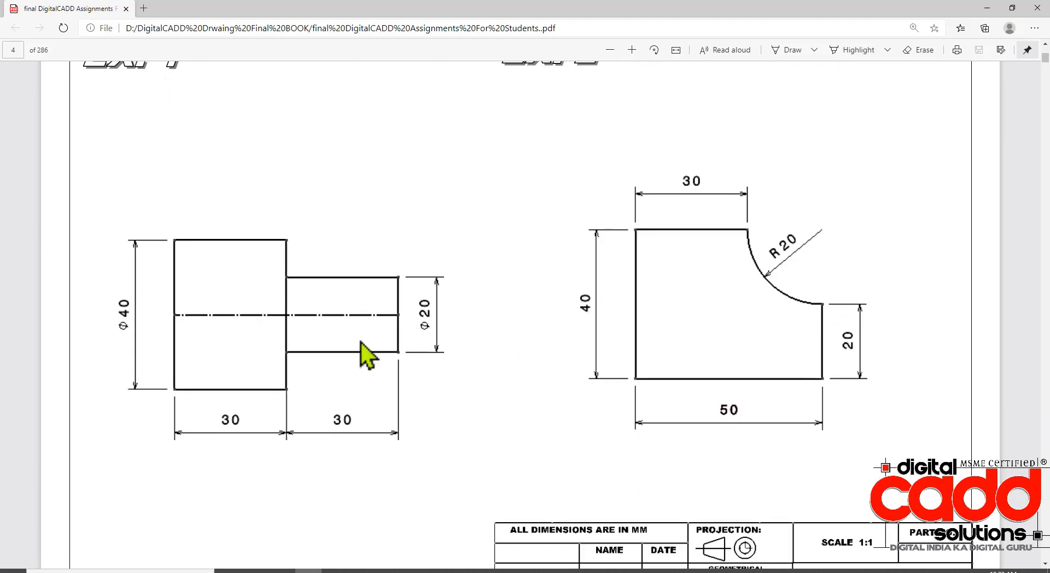
{"action": "scroll", "coordinate": [364, 354], "scroll_direction": "up", "scroll_amount": 3}
{"action": "scroll", "coordinate": [363, 352], "scroll_direction": "down", "scroll_amount": 3}
Step: Switch to AutoCAD and start a new drawing from the acad.dwt template
{"action": "left_click", "coordinate": [469, 570]}
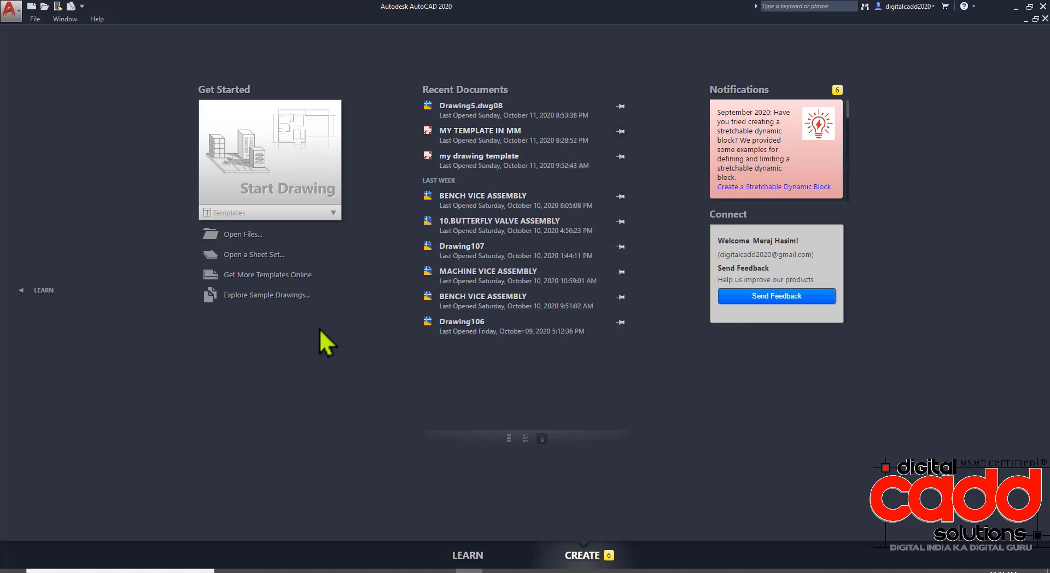
{"action": "left_click", "coordinate": [332, 213]}
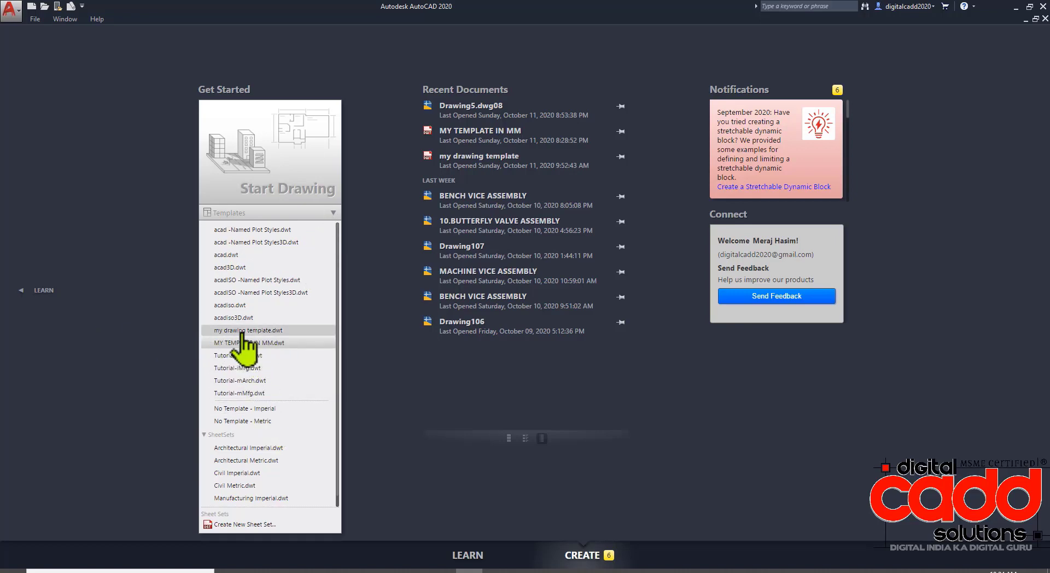
{"action": "mouse_move", "coordinate": [275, 333]}
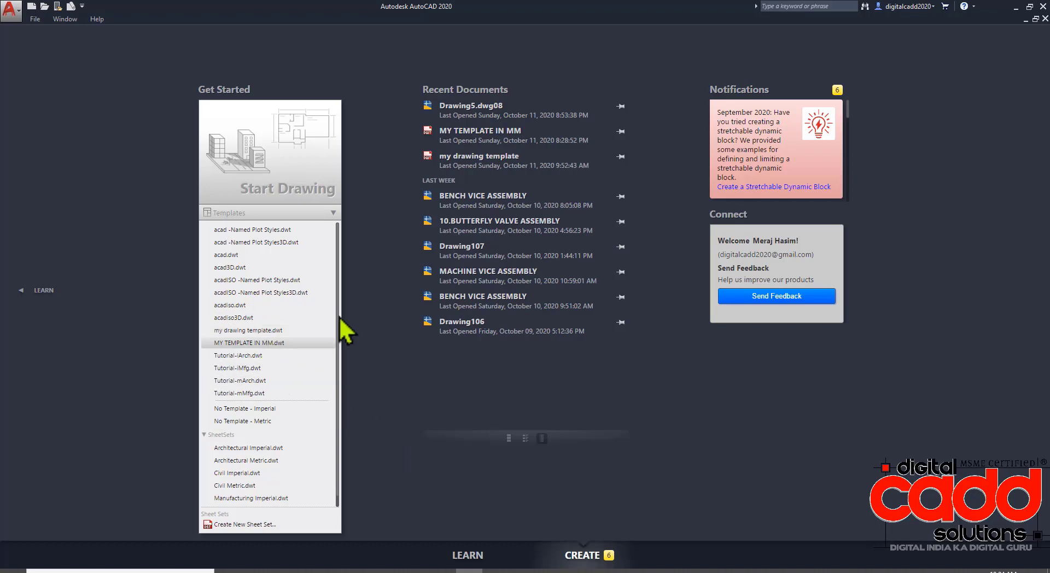
{"action": "left_click", "coordinate": [251, 261]}
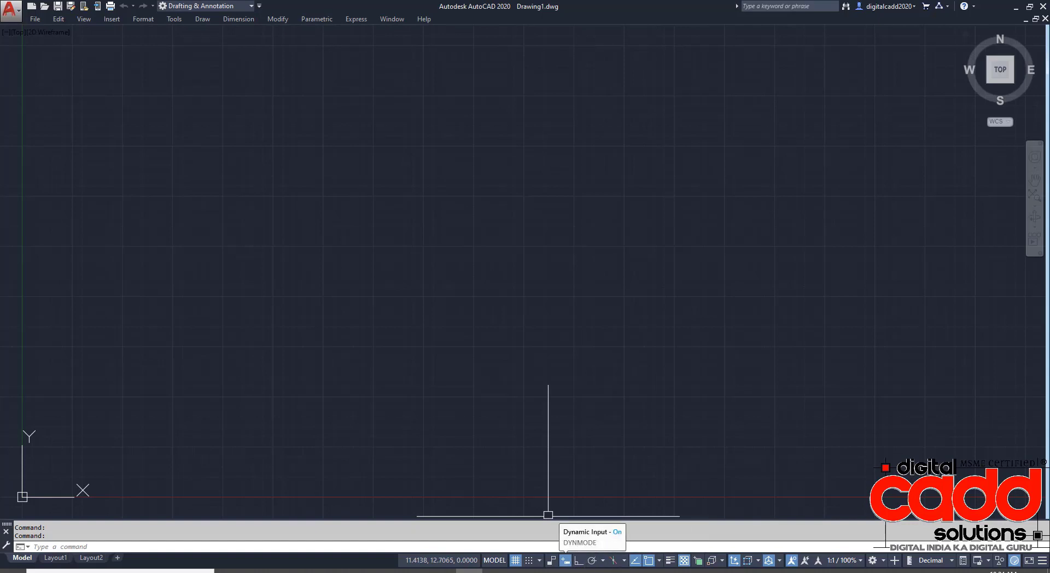
Step: Reset the current unnamed profile in the Options to restore the default AutoCAD state
{"action": "left_click", "coordinate": [11, 10]}
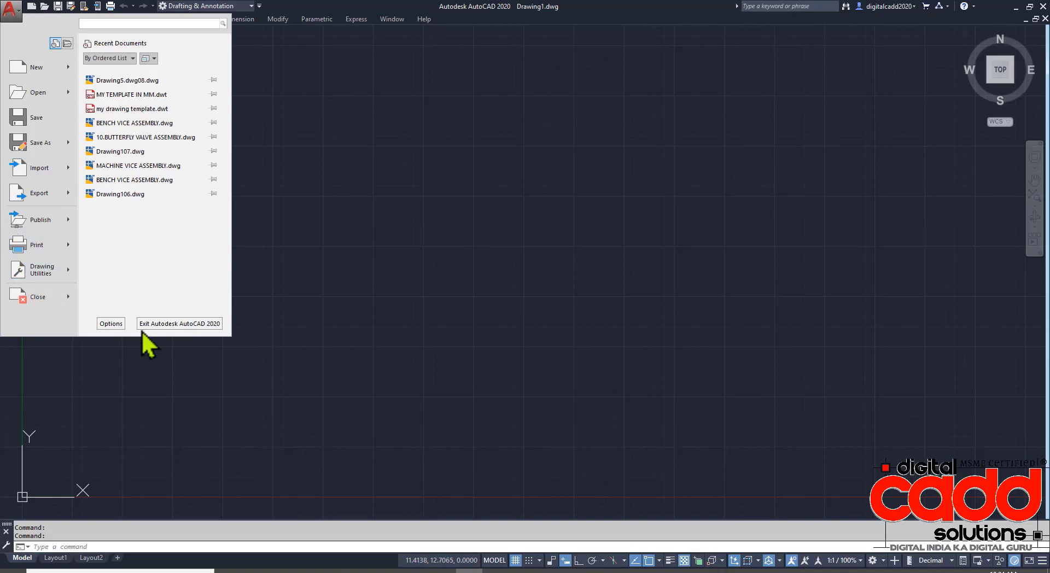
{"action": "left_click", "coordinate": [112, 324]}
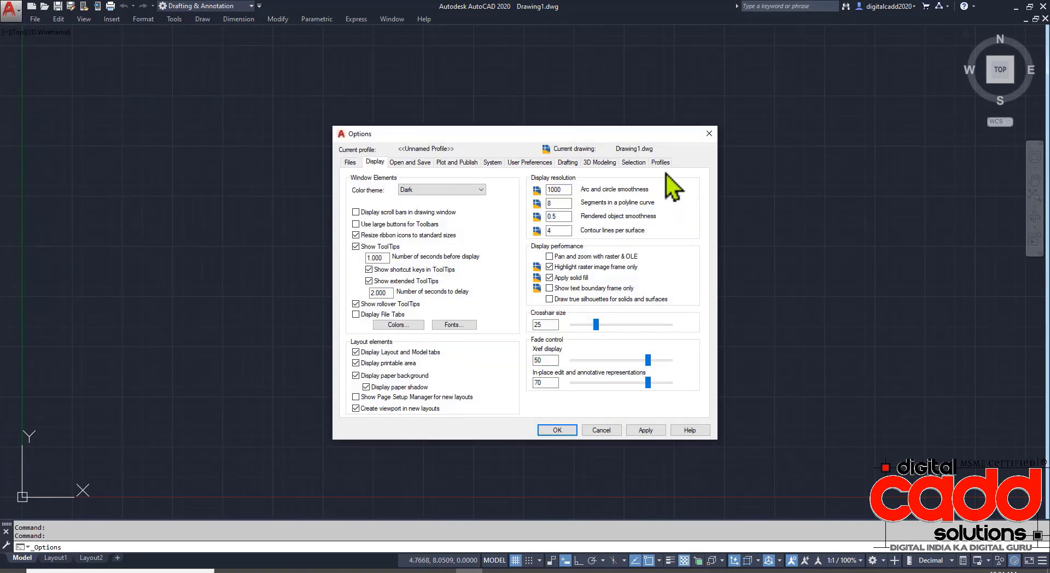
{"action": "left_click", "coordinate": [660, 163]}
{"action": "left_click", "coordinate": [676, 299]}
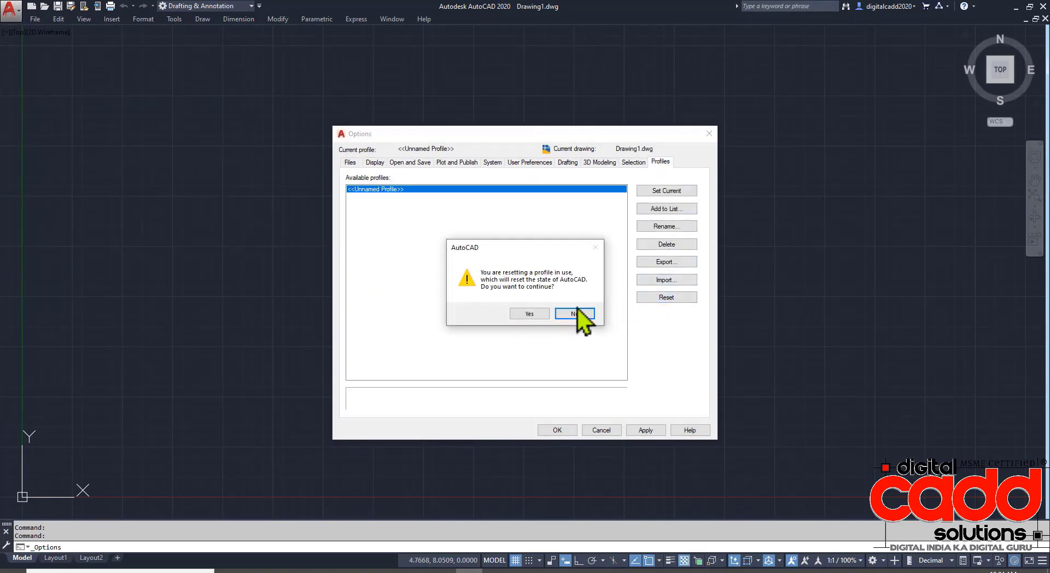
{"action": "left_click", "coordinate": [529, 313]}
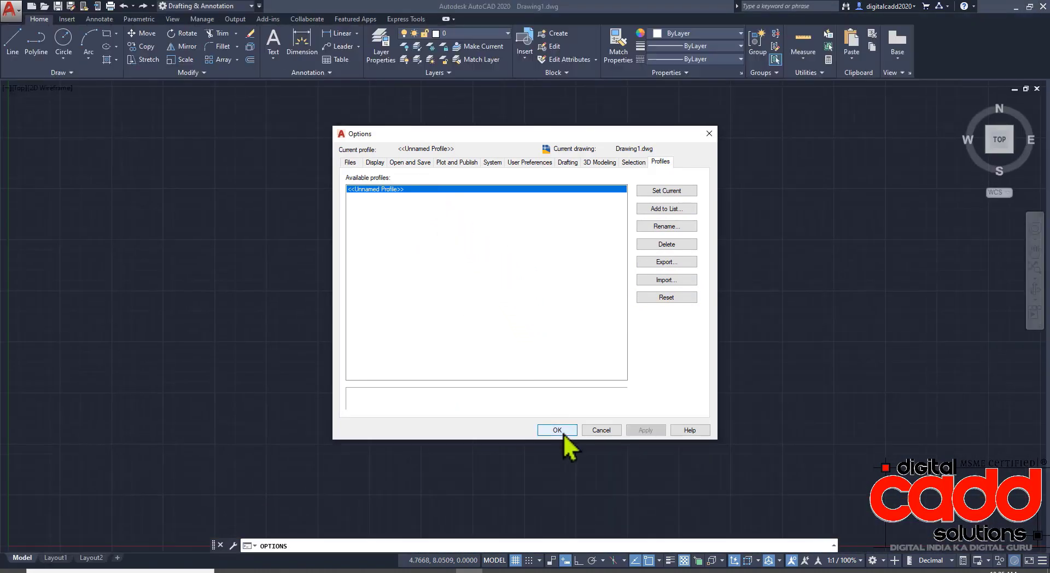
{"action": "left_click", "coordinate": [557, 430]}
Step: Display the menu bar and the file tabs, returning to the Home tools
{"action": "left_click", "coordinate": [258, 6]}
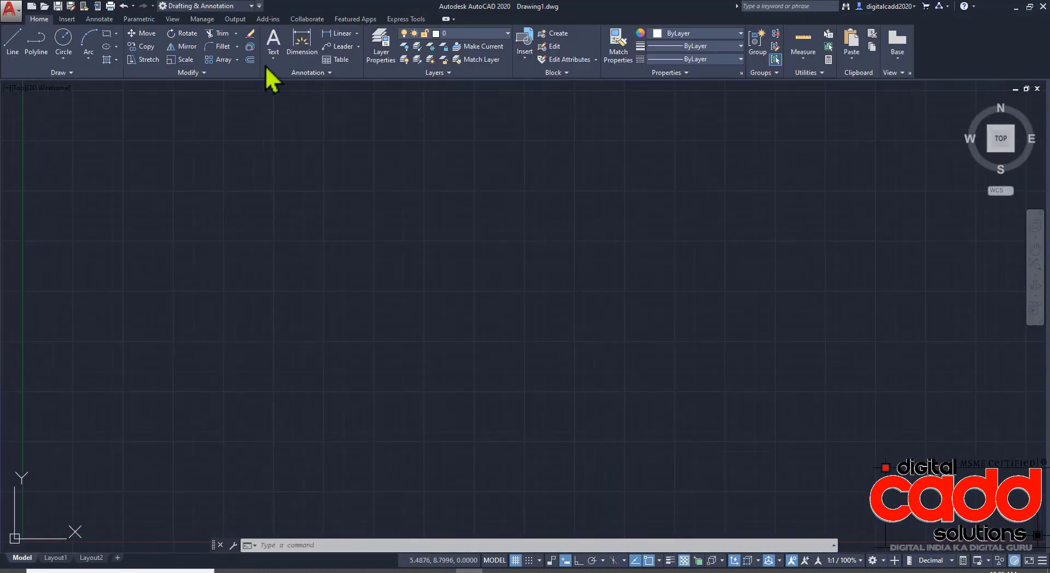
{"action": "left_click", "coordinate": [272, 270]}
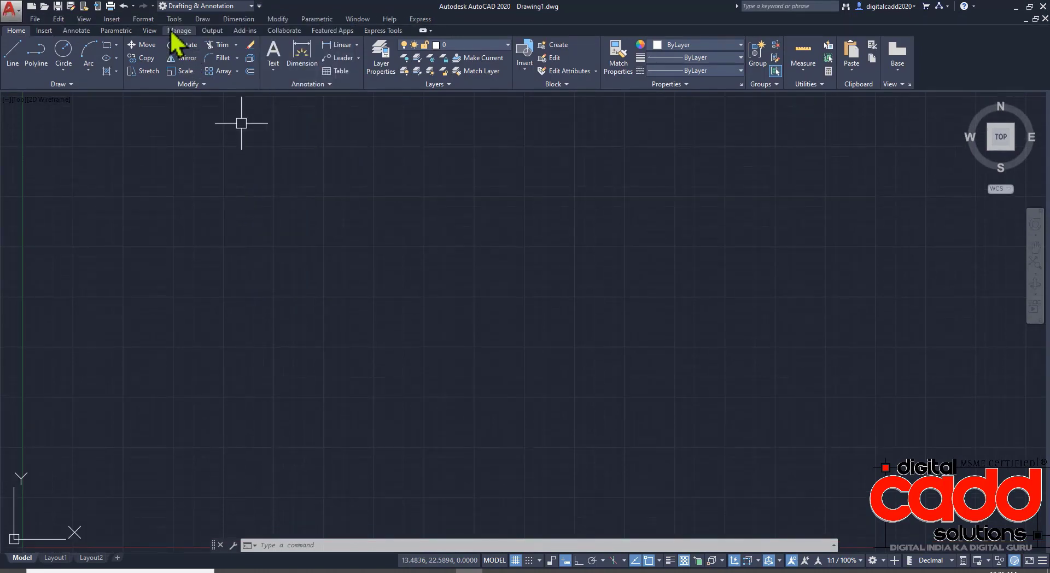
{"action": "left_click", "coordinate": [150, 30]}
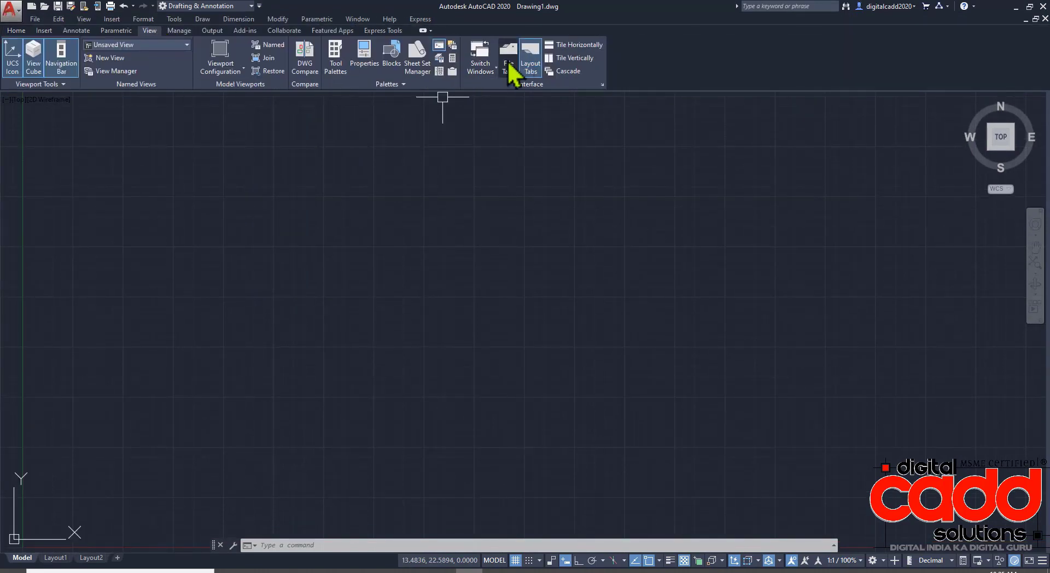
{"action": "left_click", "coordinate": [508, 57]}
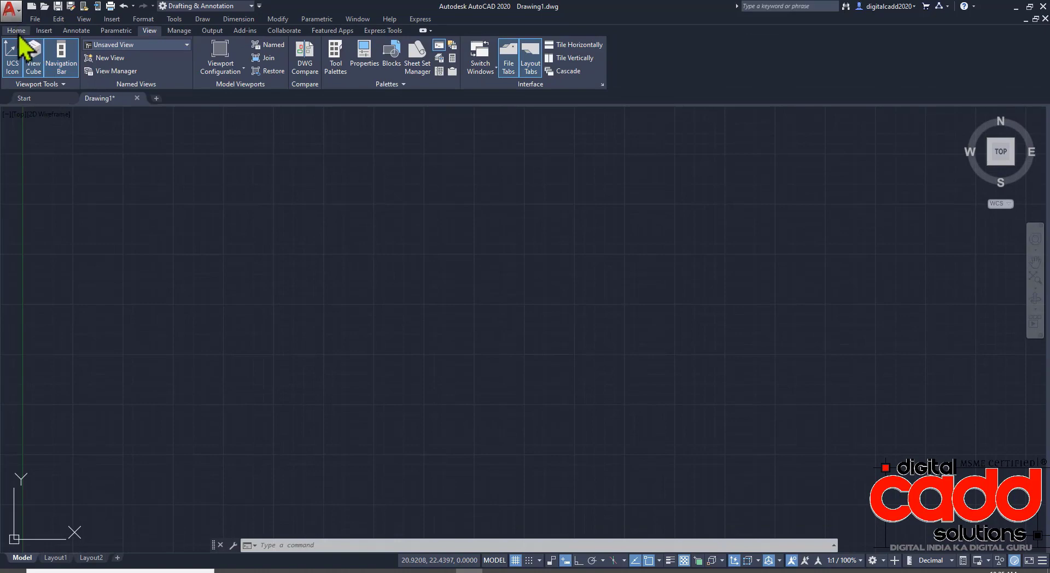
{"action": "left_click", "coordinate": [16, 30]}
Step: Turn off the grid display and enable all object snap modes in the Drafting Settings
{"action": "left_click", "coordinate": [515, 560]}
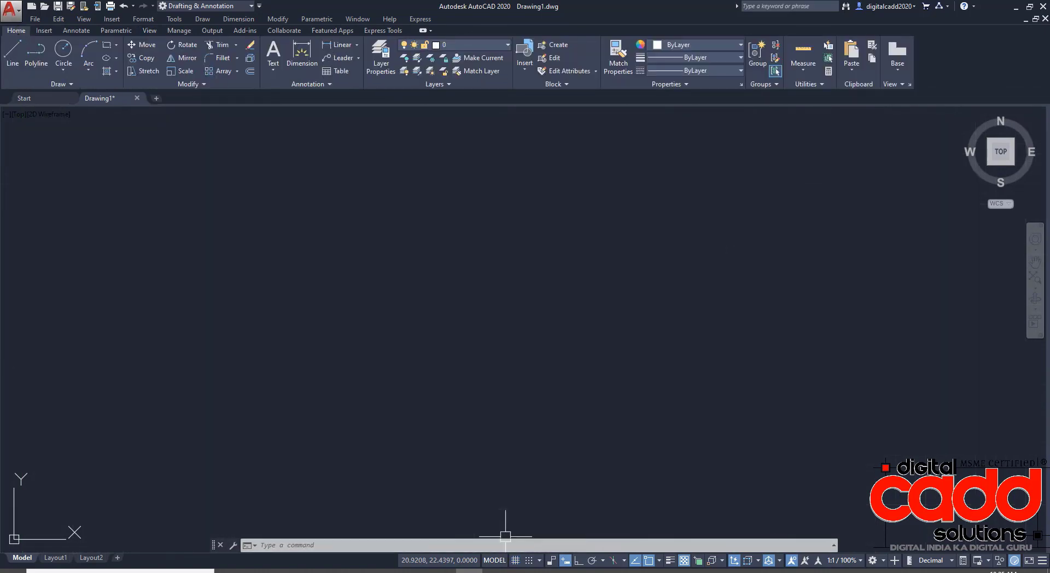
{"action": "left_click", "coordinate": [660, 561]}
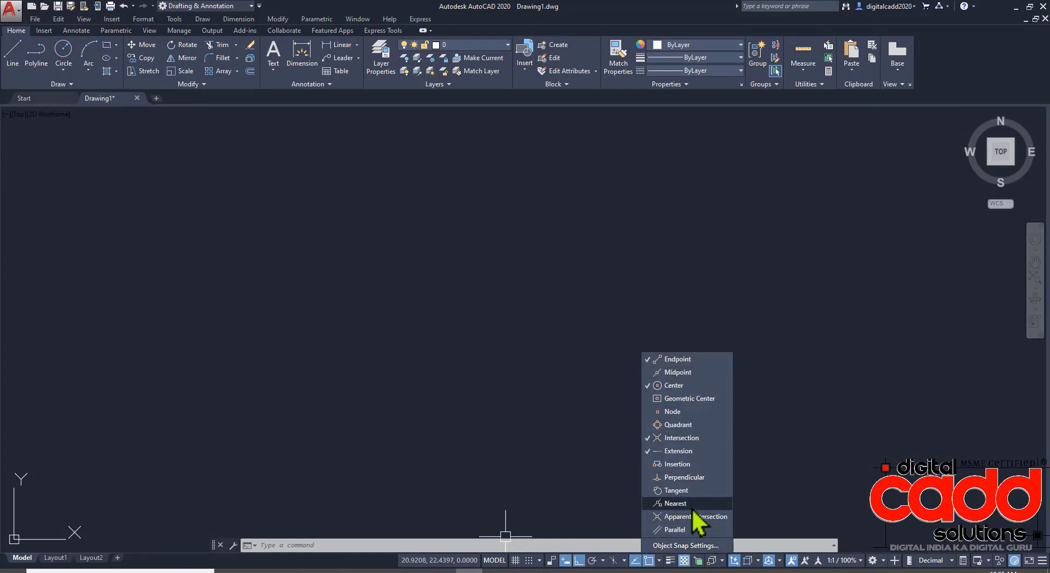
{"action": "left_click", "coordinate": [703, 546]}
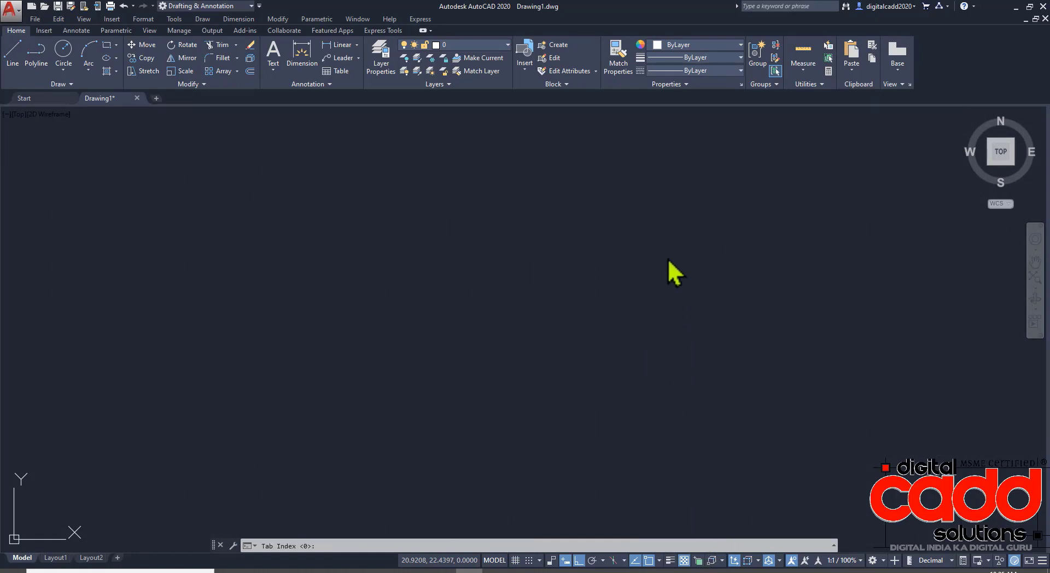
{"action": "left_click", "coordinate": [623, 226]}
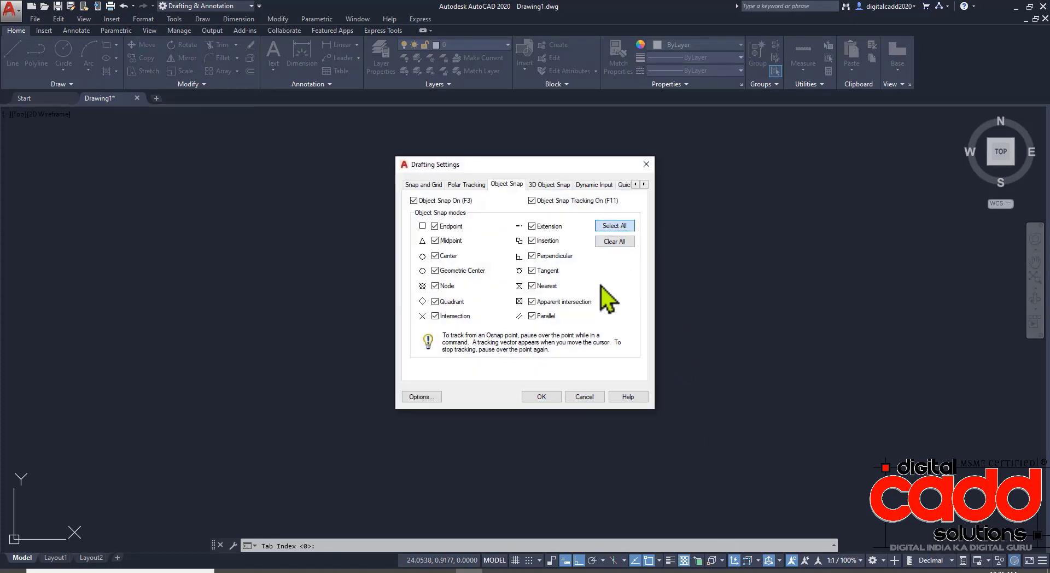
{"action": "left_click", "coordinate": [540, 398]}
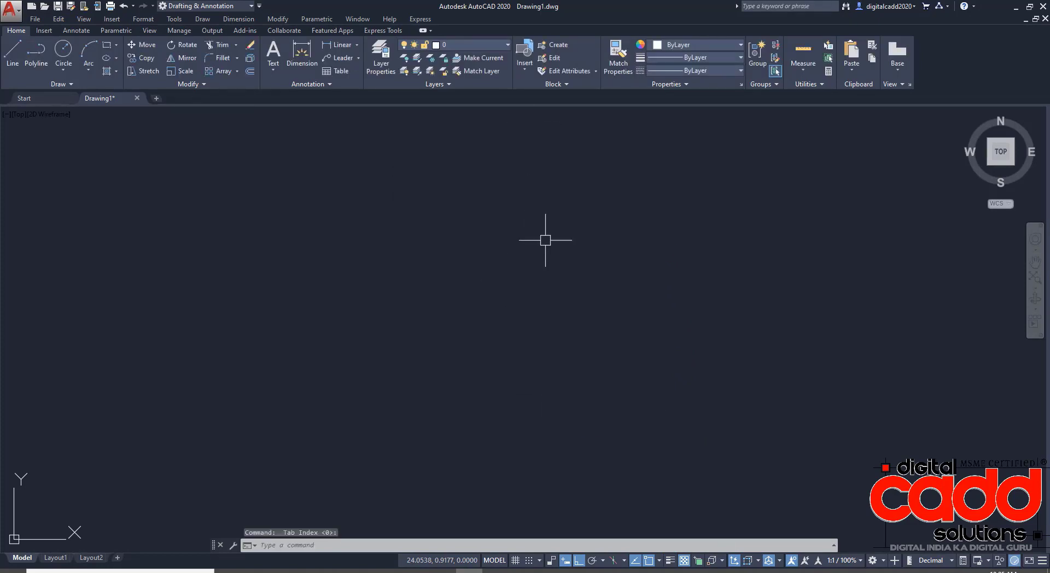
Step: Set the crosshair size to 25 in the display options
{"action": "right_click", "coordinate": [477, 276]}
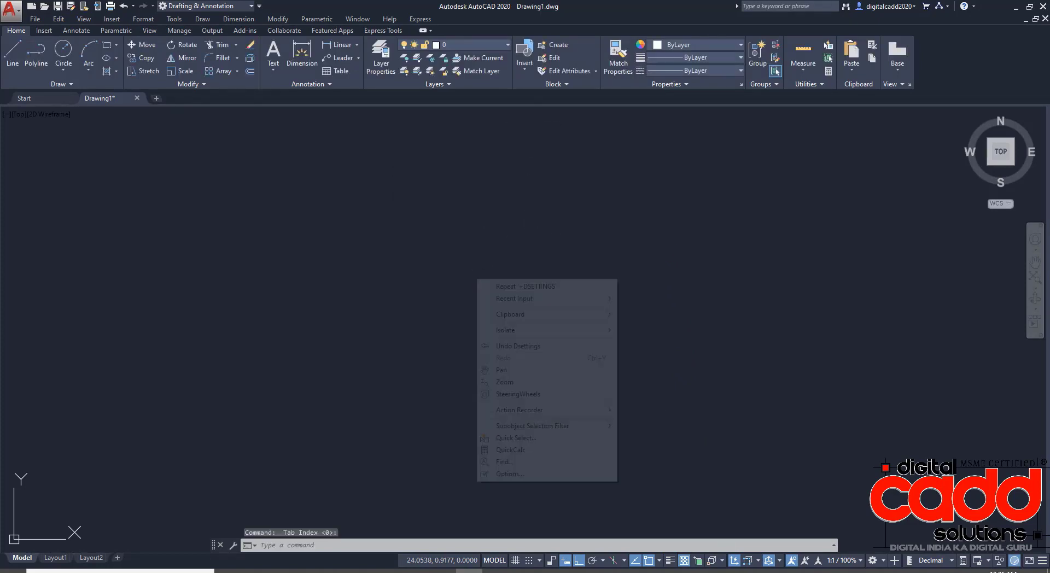
{"action": "left_click", "coordinate": [539, 476]}
{"action": "left_click", "coordinate": [374, 162]}
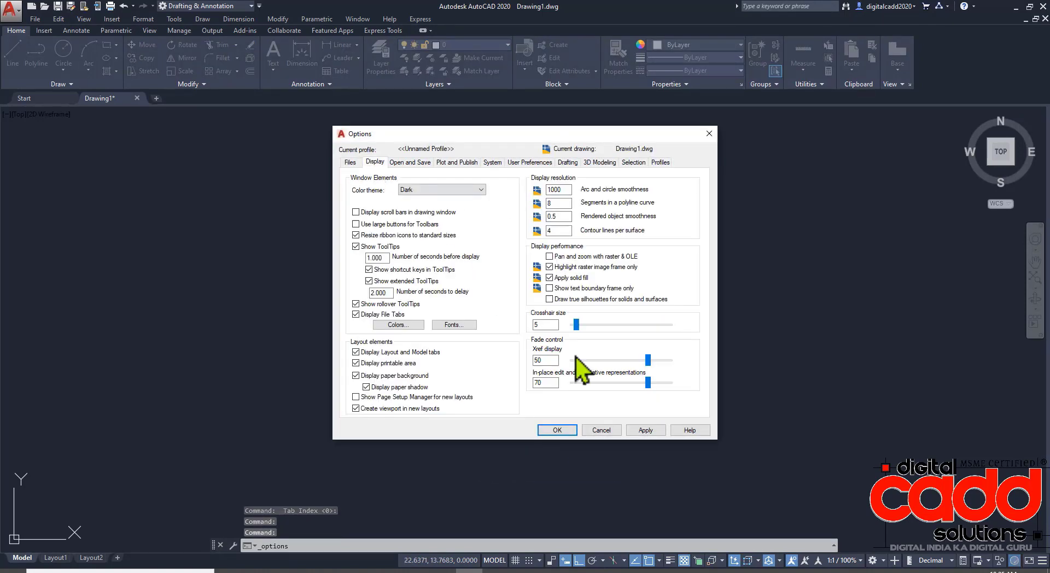
{"action": "double_click", "coordinate": [545, 325]}
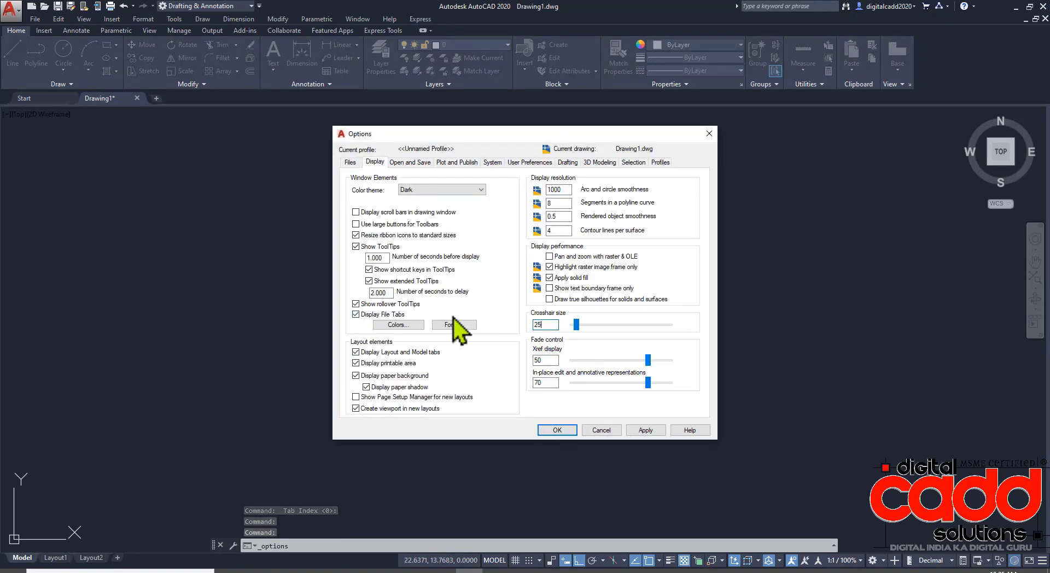
{"action": "type", "text": "25"}
{"action": "left_click", "coordinate": [548, 431]}
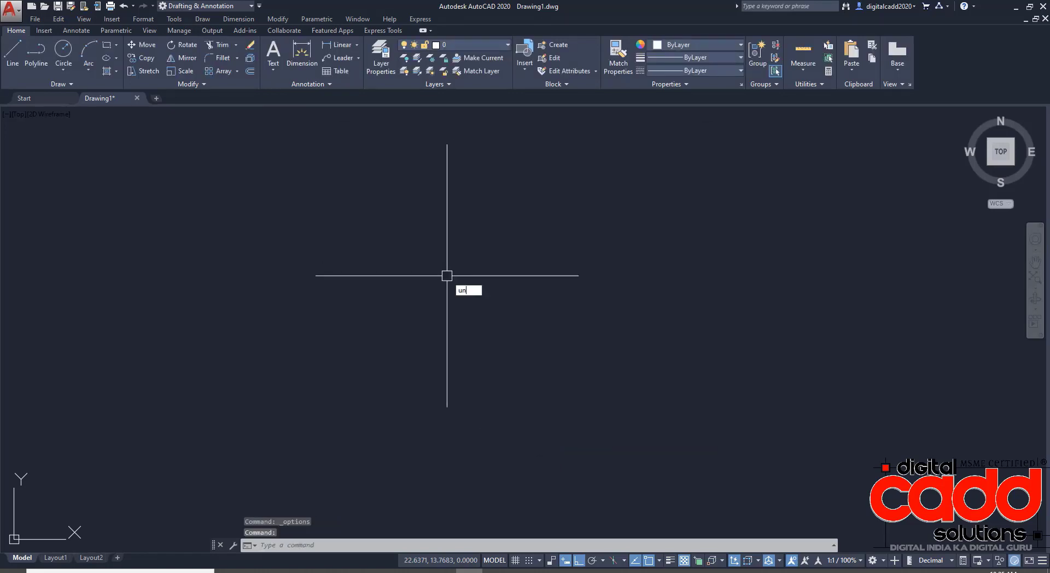
Step: Configure the drawing units with a length precision of 0.00 and an insertion scale in millimeters
{"action": "type", "text": "un"}
{"action": "key", "text": "Return"}
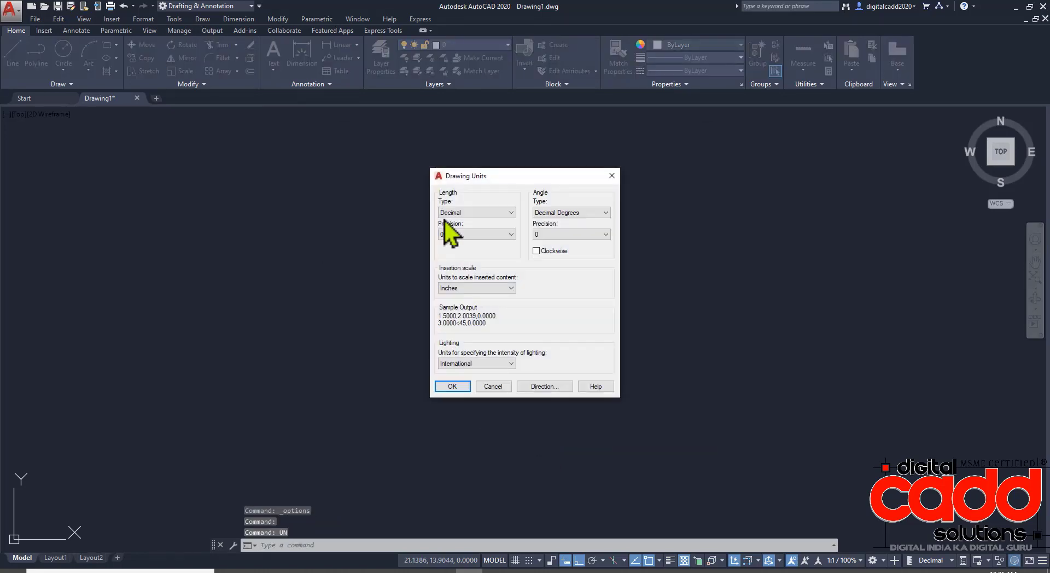
{"action": "left_click", "coordinate": [457, 234]}
{"action": "left_click", "coordinate": [459, 255]}
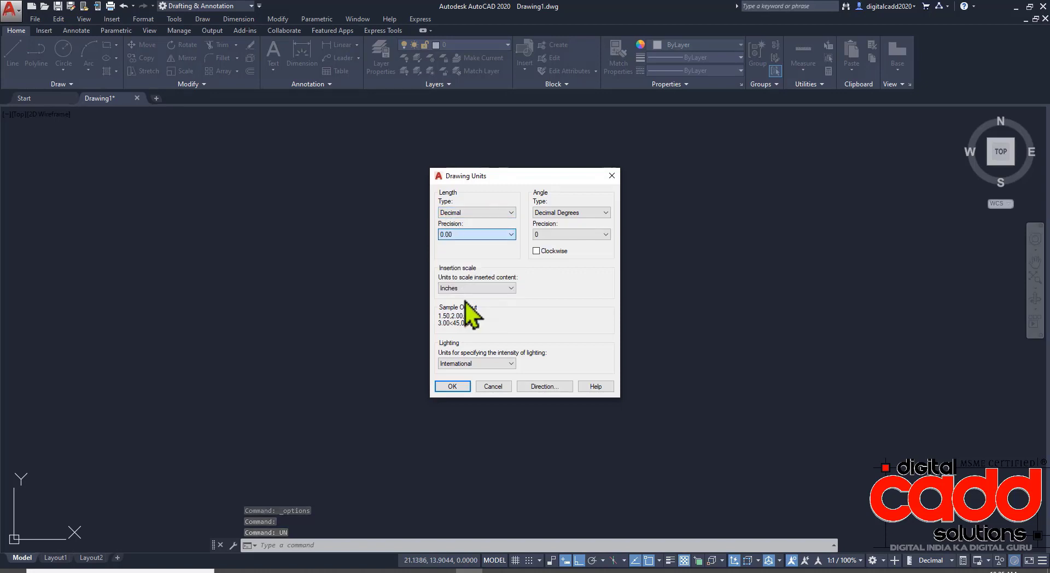
{"action": "left_click", "coordinate": [470, 288]}
{"action": "left_click", "coordinate": [469, 326]}
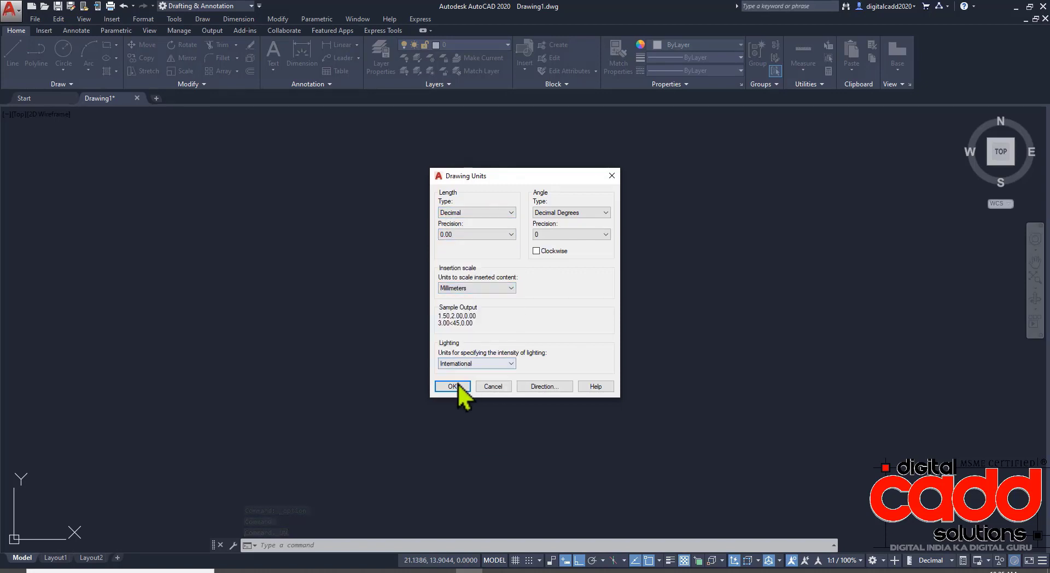
{"action": "left_click", "coordinate": [456, 386]}
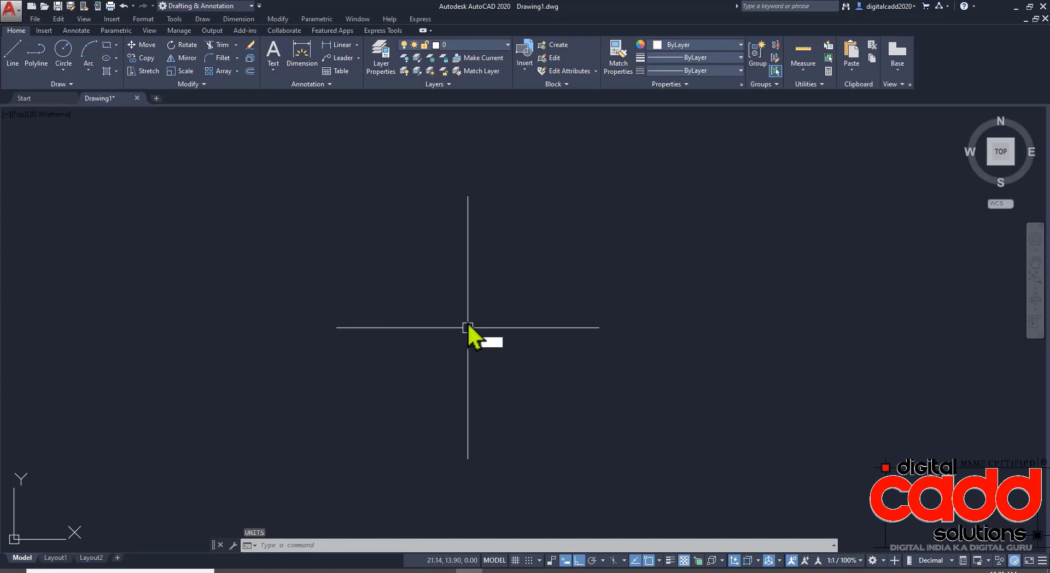
Step: Set the model space limits with the lower left corner at 0,0 and the upper right corner at 1000,1000
{"action": "type", "text": "lim"}
{"action": "key", "text": "Return"}
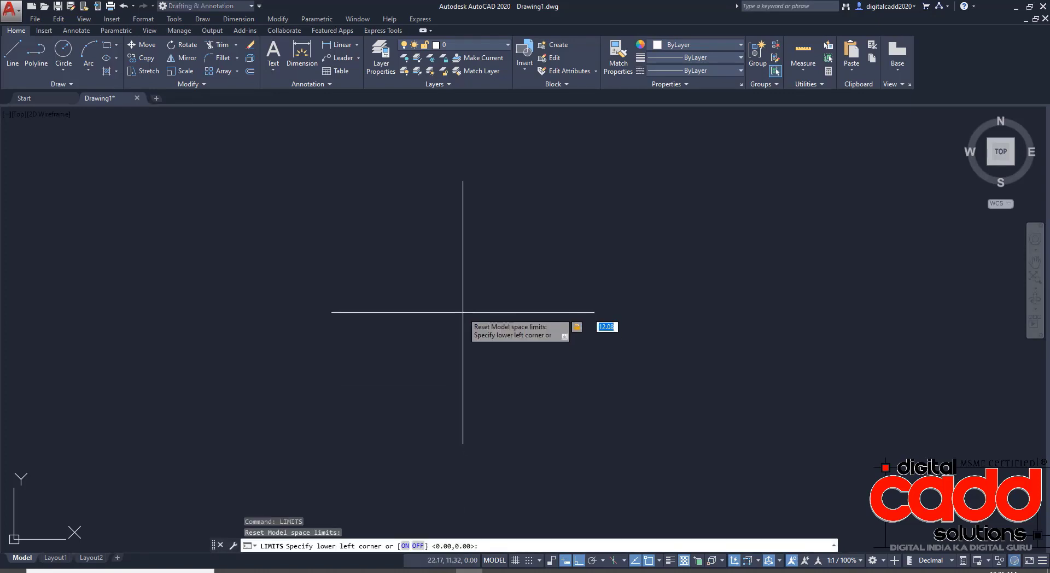
{"action": "type", "text": "0,0"}
{"action": "key", "text": "Return"}
{"action": "type", "text": "1000"}
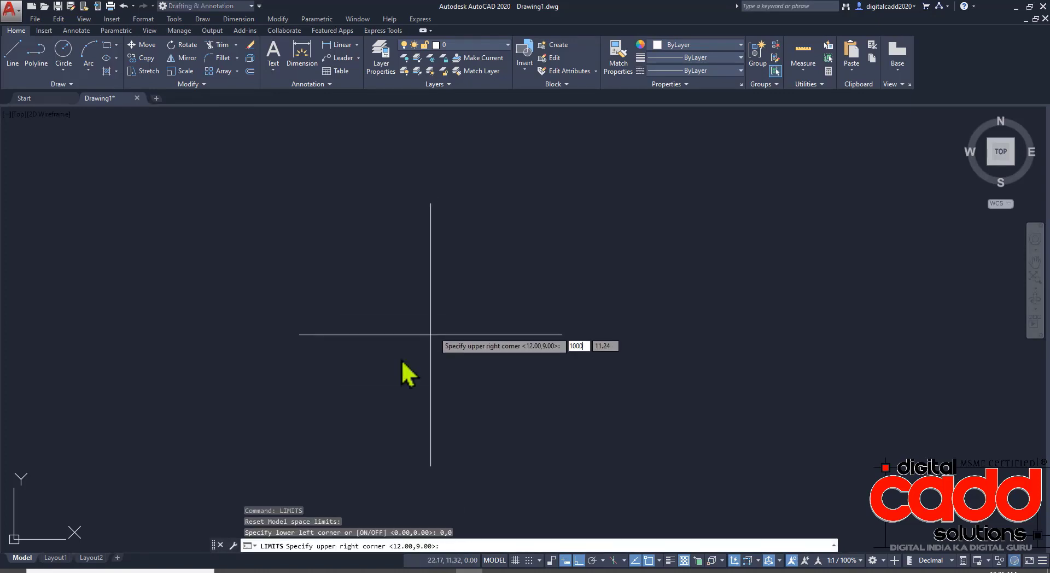
{"action": "type", "text": ",10"}
{"action": "key", "text": "Return"}
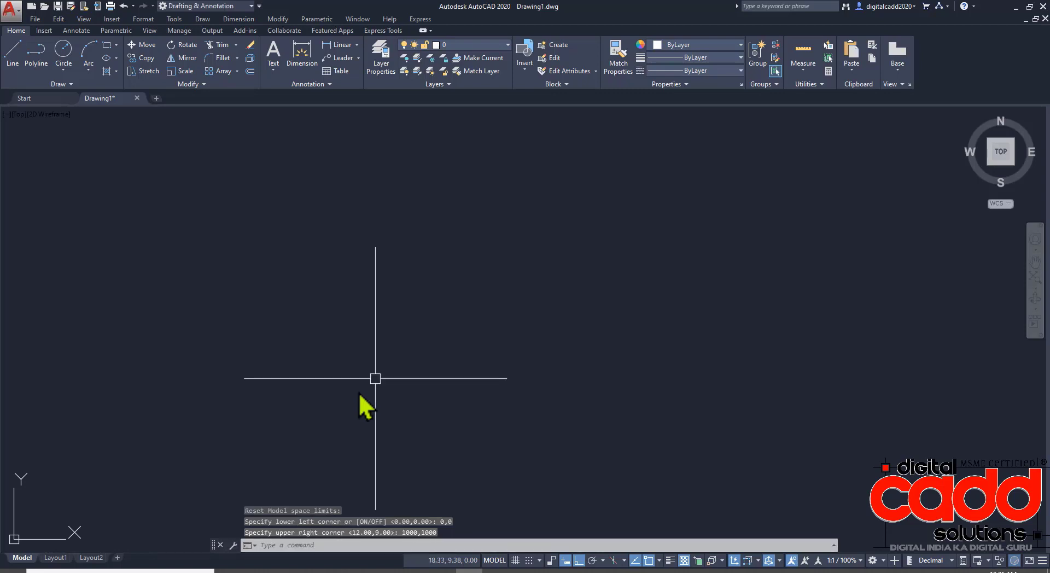
Step: Zoom to All so the view covers the full drawing limits
{"action": "type", "text": "z"}
{"action": "key", "text": "Return"}
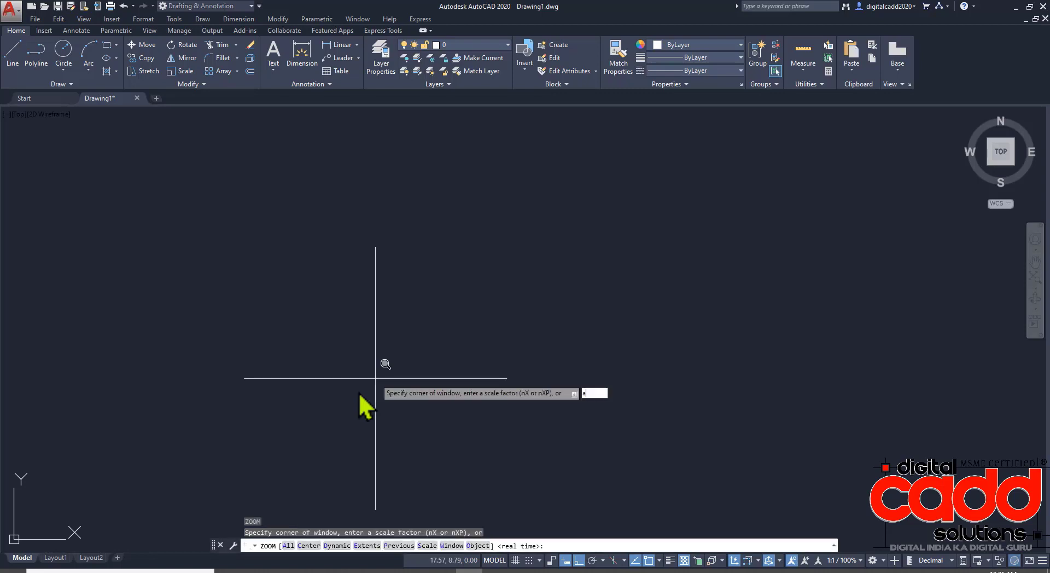
{"action": "type", "text": "a"}
{"action": "key", "text": "Return"}
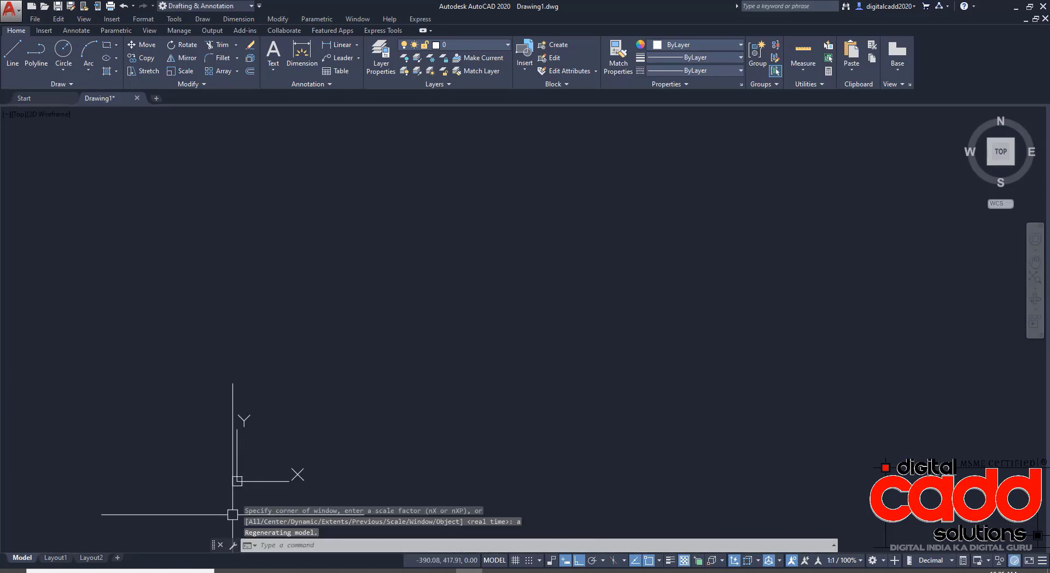
Step: Close and redisplay the command line as a docked window, and turn off showing the UCS icon at the origin
{"action": "left_click", "coordinate": [220, 545]}
{"action": "key", "text": "ctrl+9"}
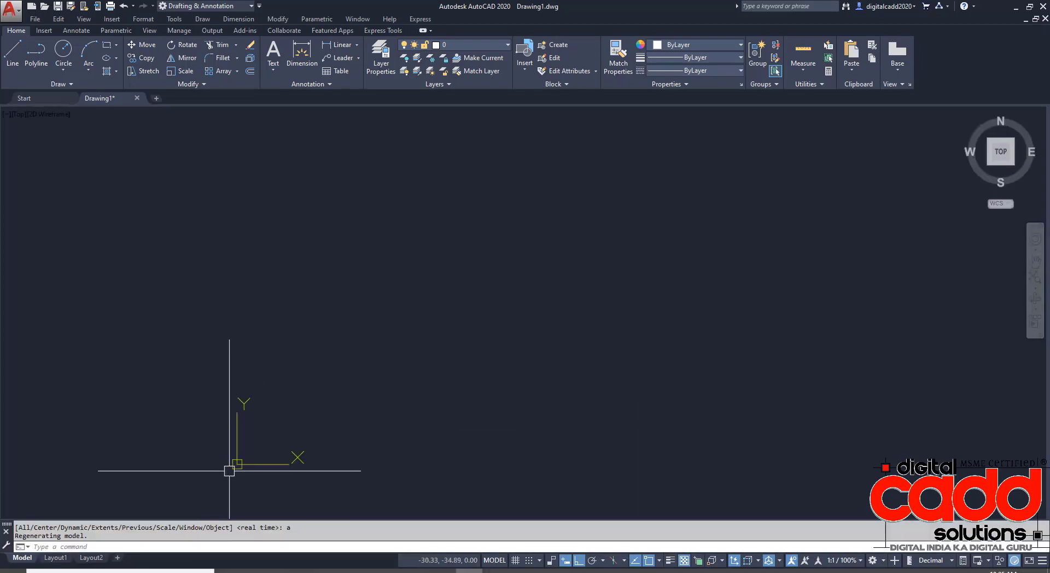
{"action": "right_click", "coordinate": [265, 464]}
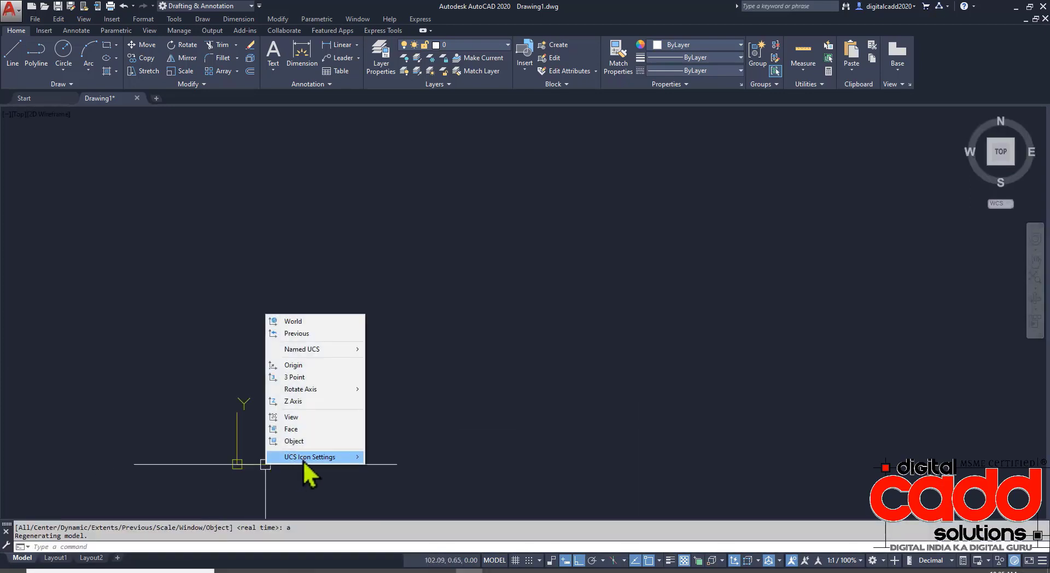
{"action": "mouse_move", "coordinate": [323, 458]}
{"action": "left_click", "coordinate": [424, 457]}
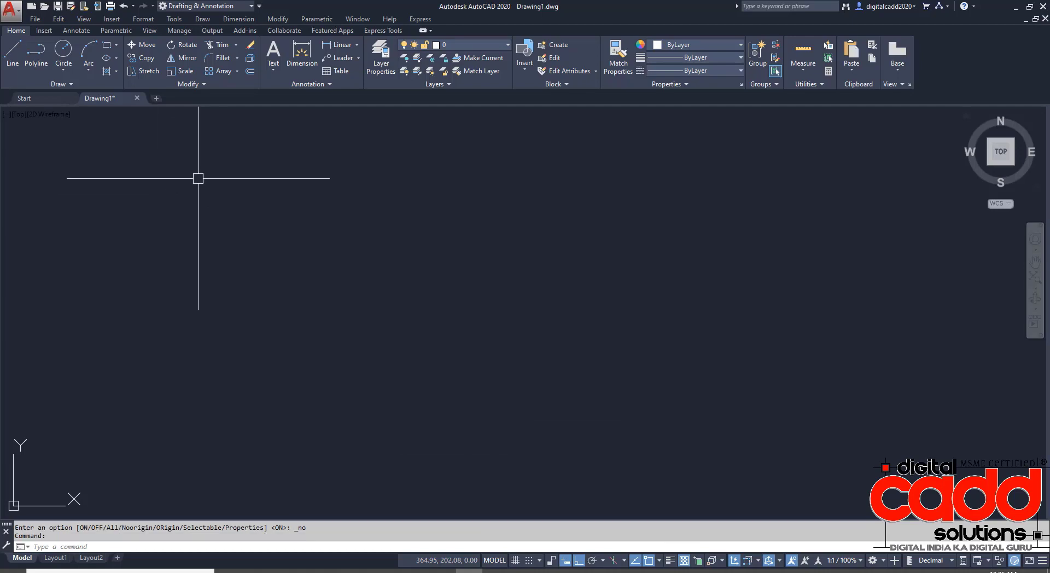
Step: Close the current drawing without saving and start a new one from the MY TEMPLATE IN MM.dwt template
{"action": "left_click", "coordinate": [140, 101]}
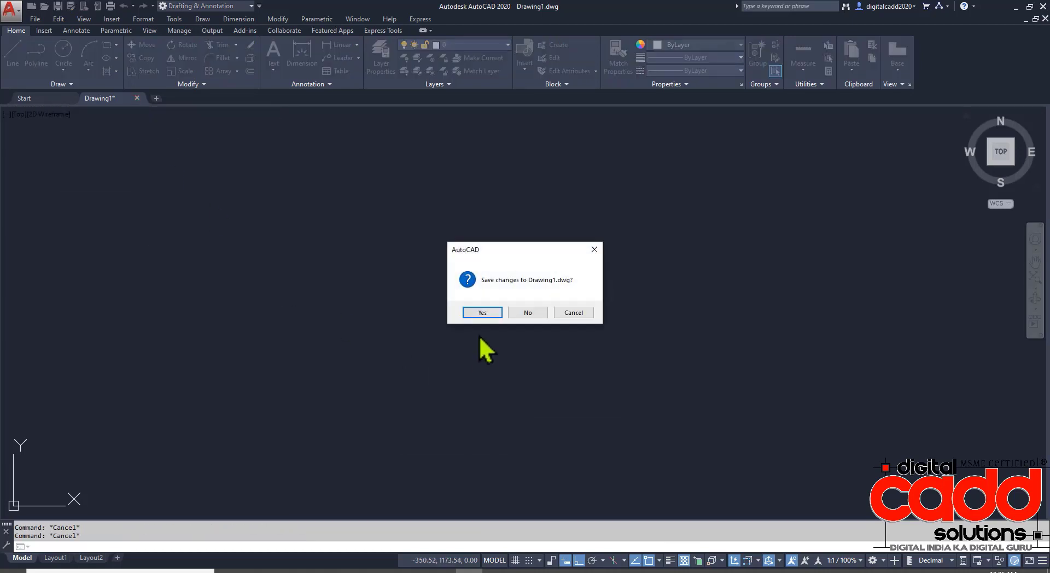
{"action": "left_click", "coordinate": [534, 316]}
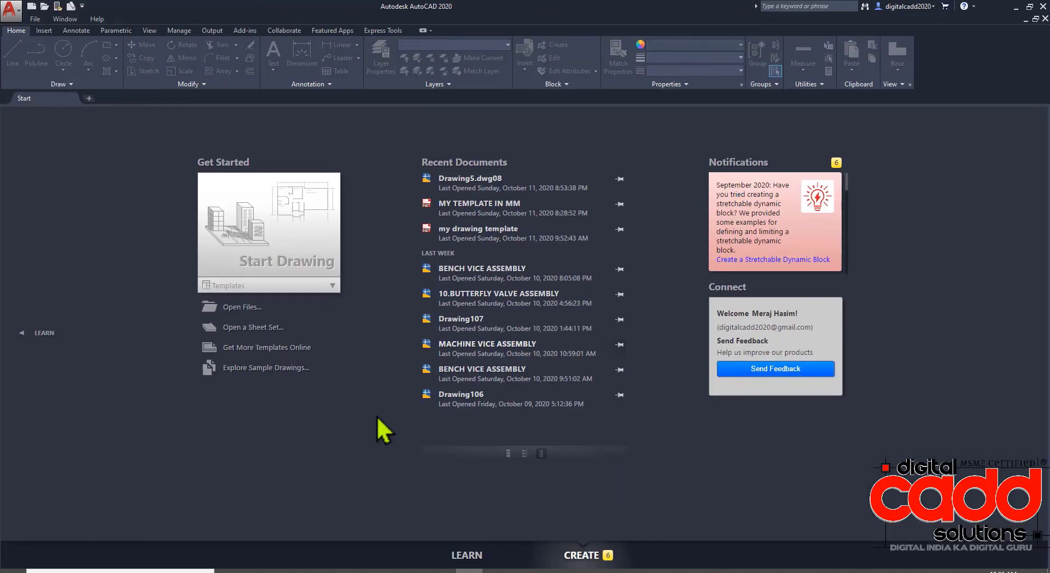
{"action": "left_click", "coordinate": [329, 285]}
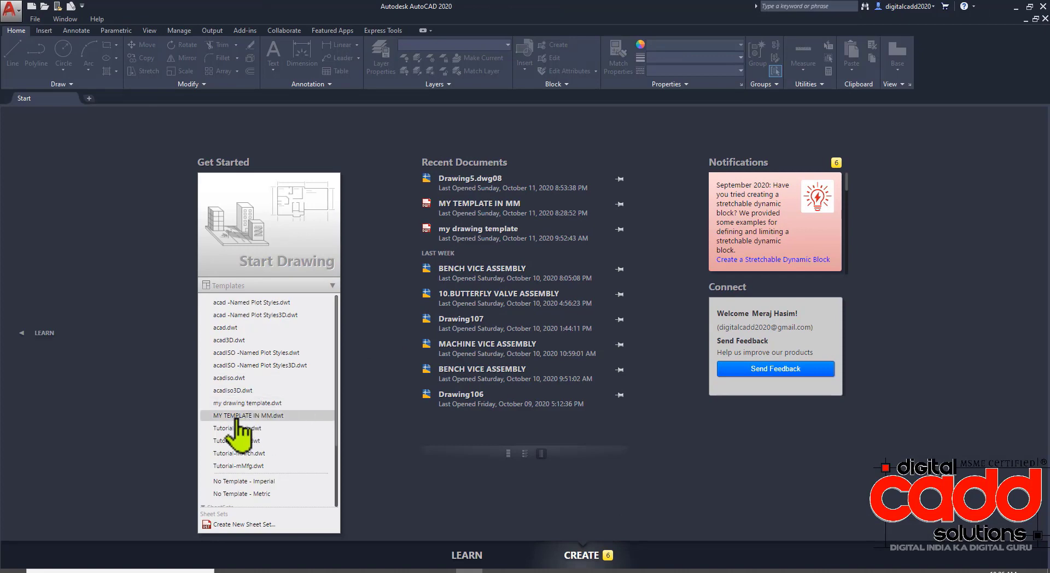
{"action": "left_click", "coordinate": [261, 416]}
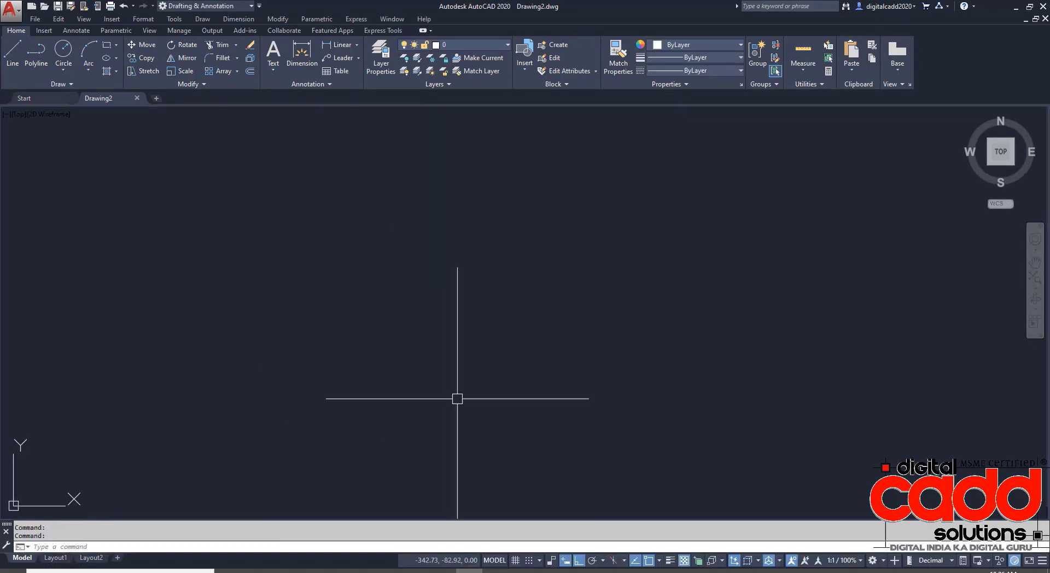
Step: Restart AutoCAD from the desktop and start a new drawing from the MY TEMPLATE IN MM.dwt template
{"action": "left_click", "coordinate": [1042, 7]}
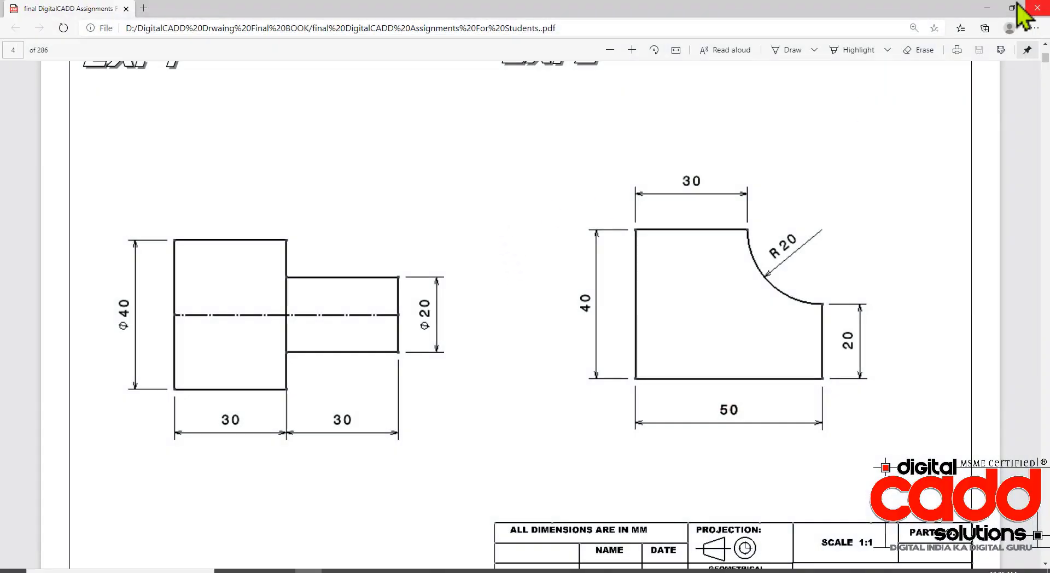
{"action": "left_click", "coordinate": [985, 7]}
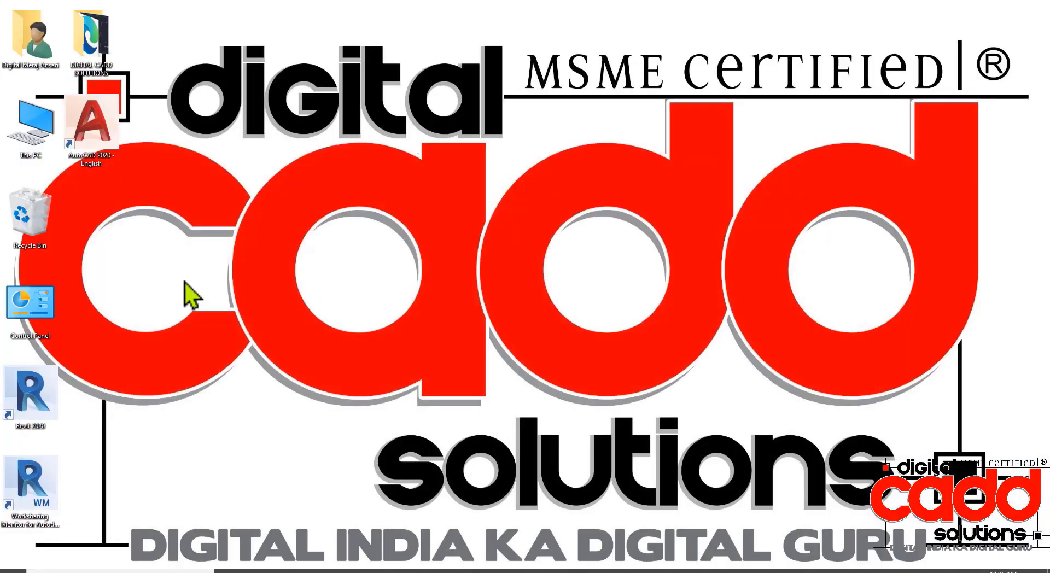
{"action": "double_click", "coordinate": [90, 131]}
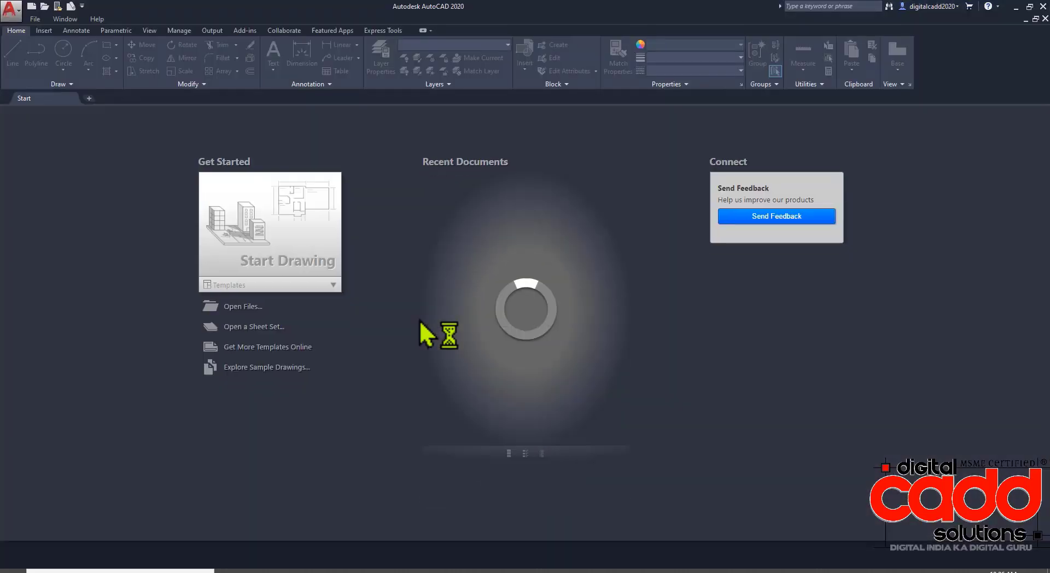
{"action": "left_click", "coordinate": [325, 287]}
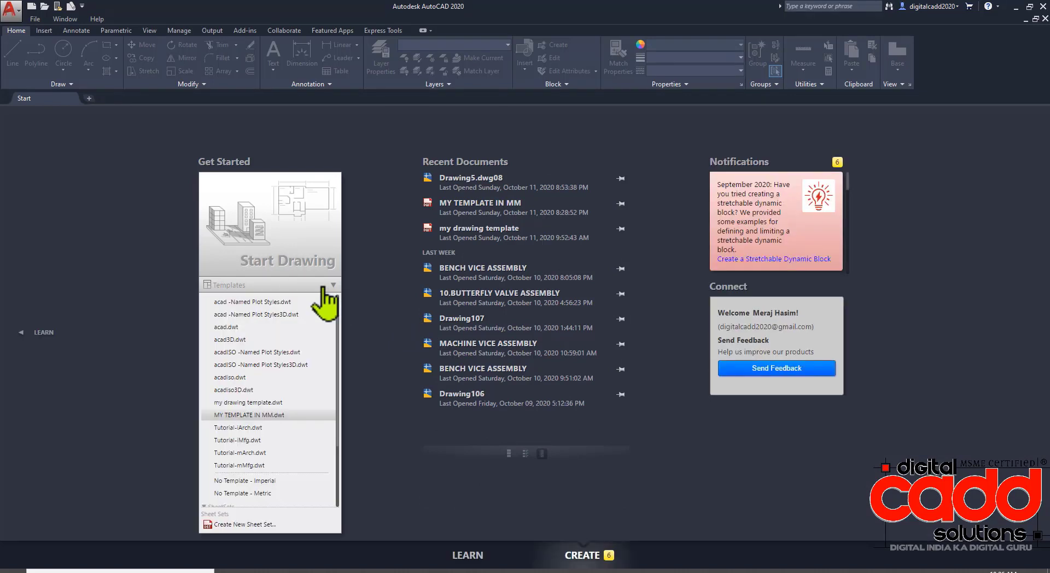
{"action": "left_click", "coordinate": [250, 416]}
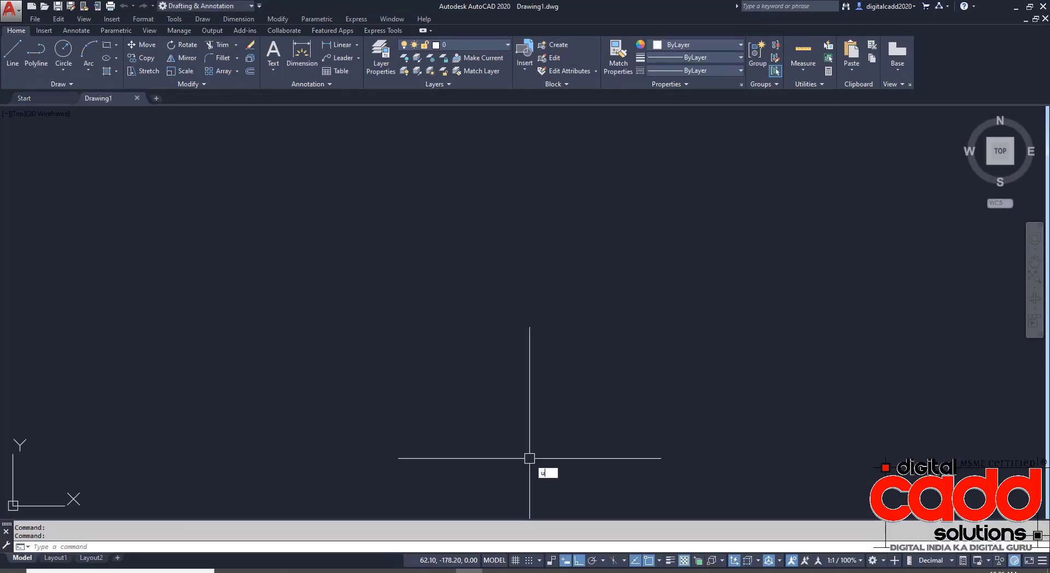
Step: Check the template's length precision and insertion scale in the drawing units settings
{"action": "key", "text": "Return"}
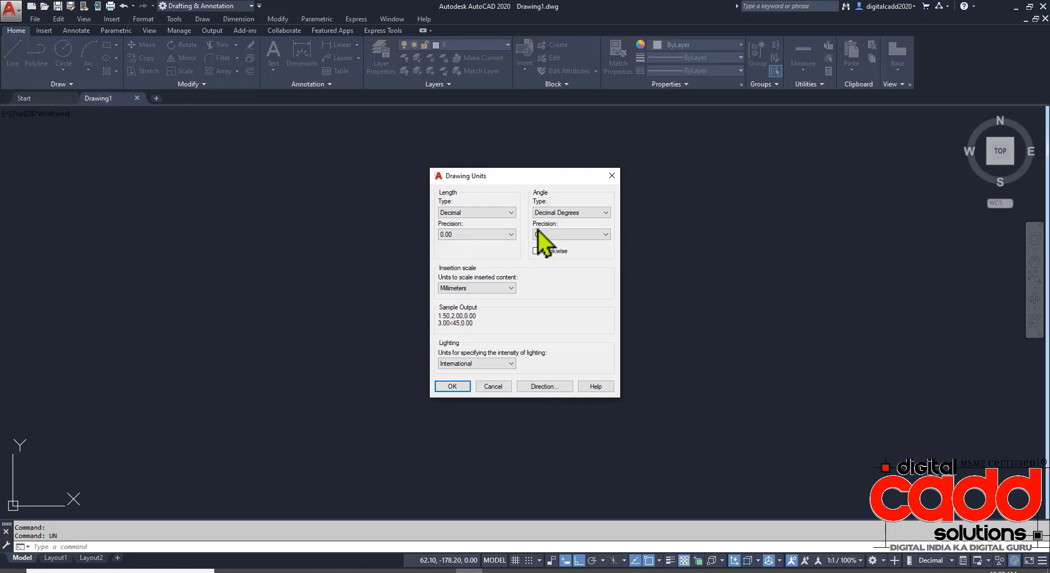
{"action": "left_click", "coordinate": [456, 386]}
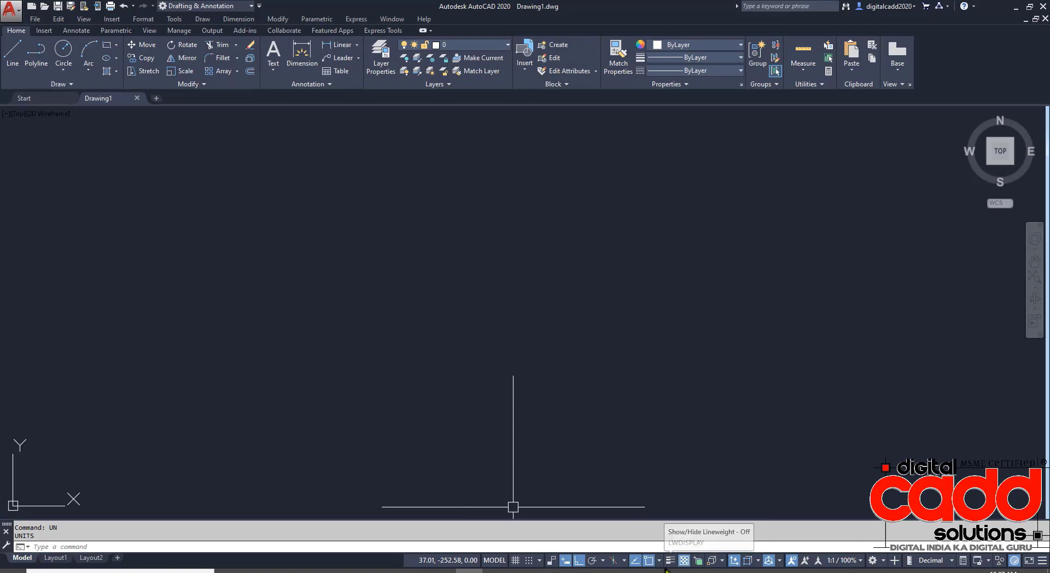
{"action": "left_click", "coordinate": [659, 561]}
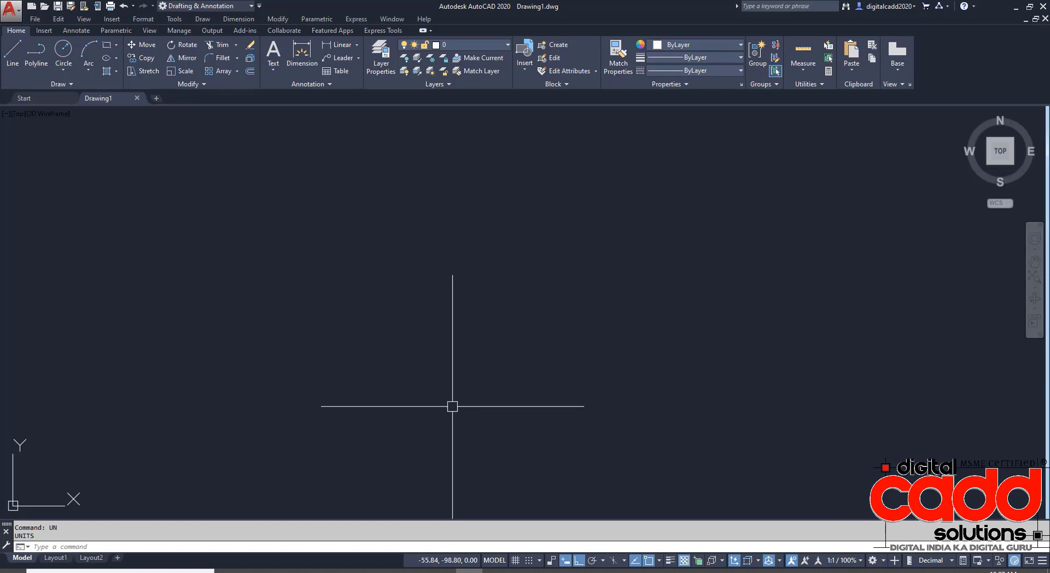
Step: Switch to the assignment PDF and examine the outline, dimension lines and line thicknesses of exercise EX: 1
{"action": "left_click", "coordinate": [311, 571]}
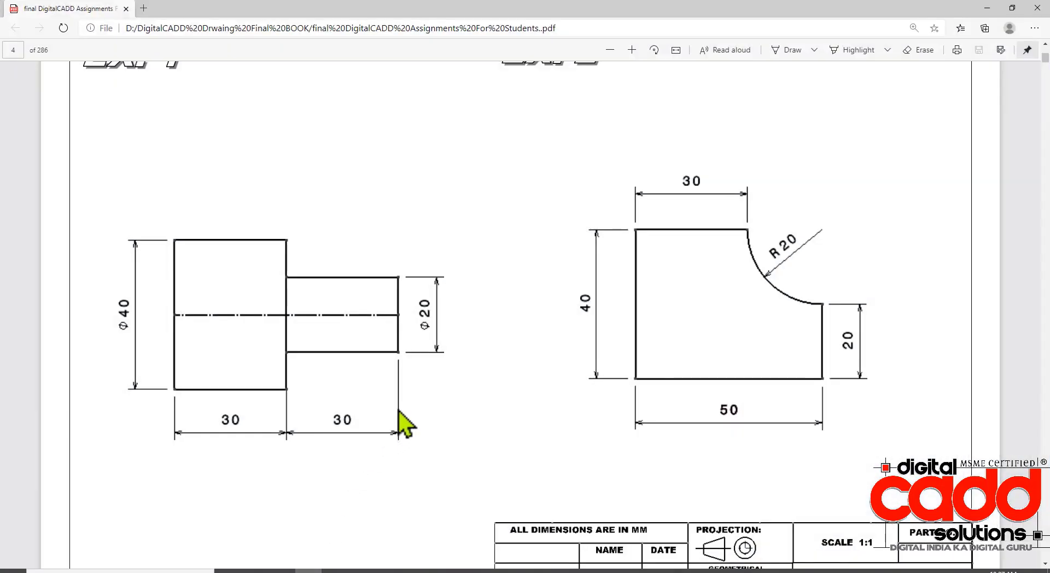
{"action": "scroll", "coordinate": [392, 421], "scroll_direction": "up", "scroll_amount": 2}
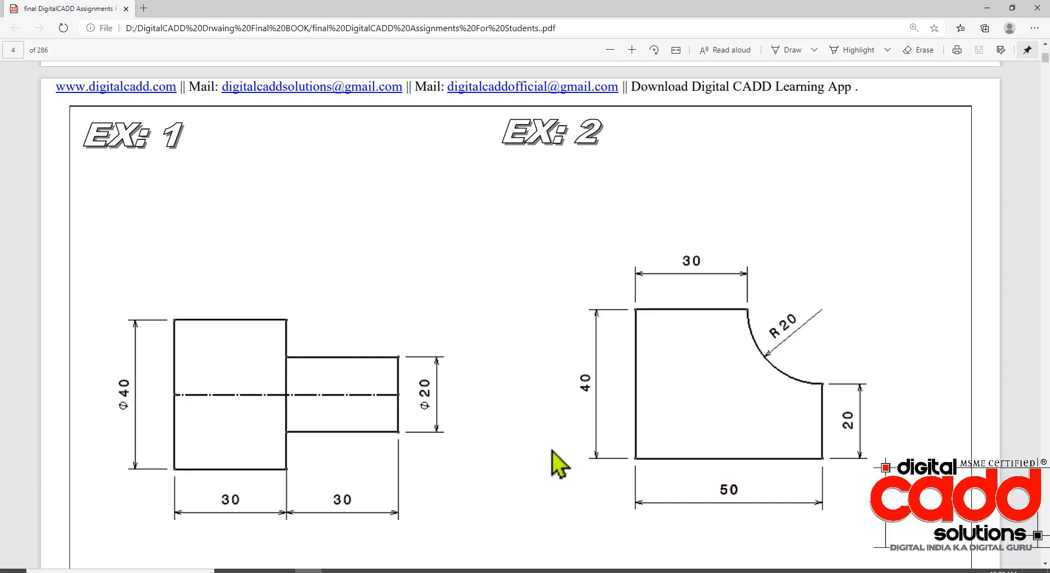
{"action": "key", "text": "ctrl+2"}
{"action": "mouse_move", "coordinate": [112, 283]}
{"action": "left_mouse_down"}
{"action": "mouse_move", "coordinate": [111, 321]}
{"action": "mouse_move", "coordinate": [352, 504]}
{"action": "mouse_move", "coordinate": [481, 551]}
{"action": "left_mouse_up"}
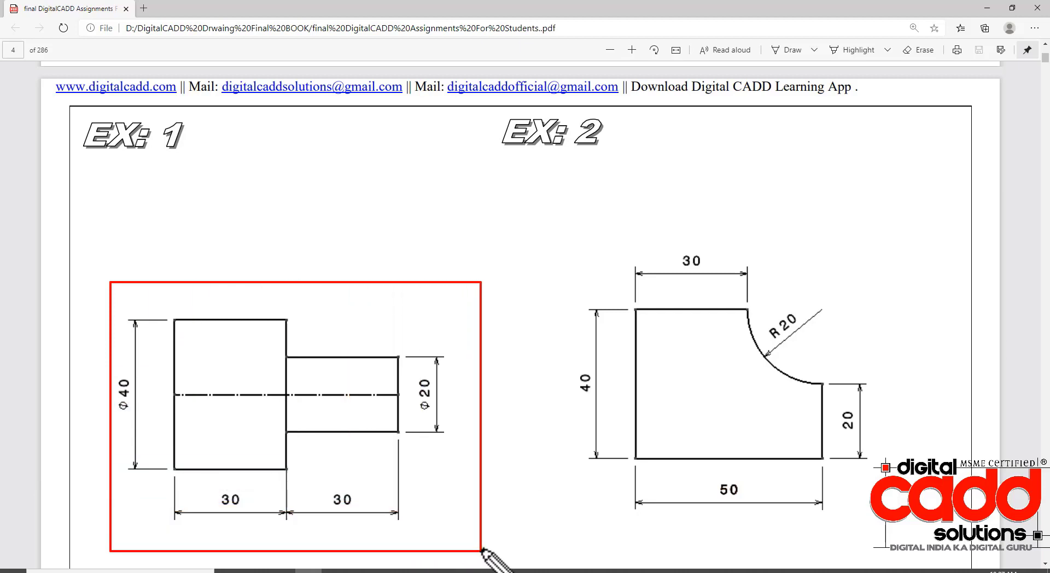
{"action": "left_click_drag", "start_coordinate": [352, 292], "coordinate": [285, 325]}
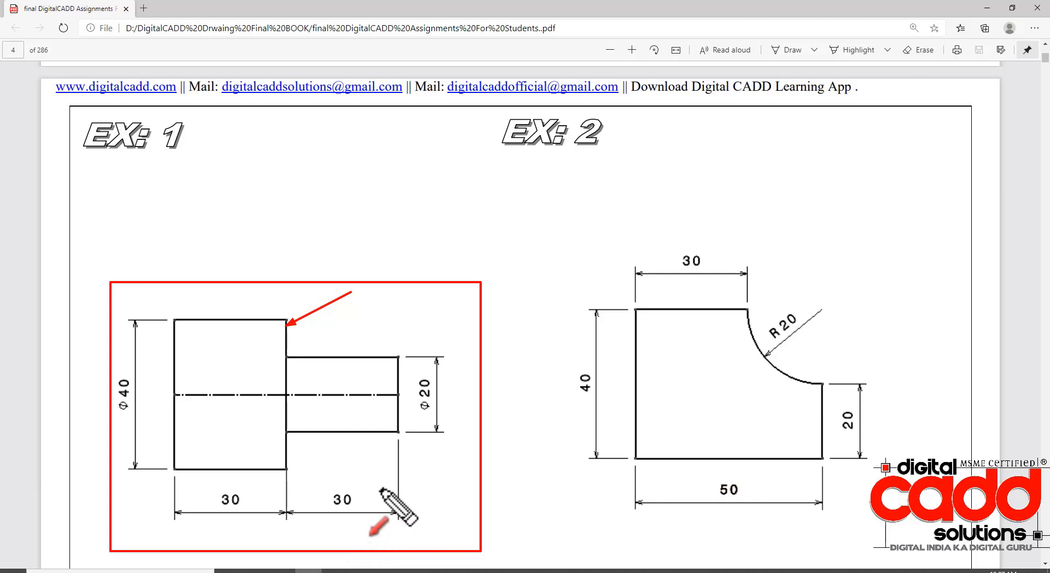
{"action": "left_click_drag", "start_coordinate": [388, 467], "coordinate": [369, 508]}
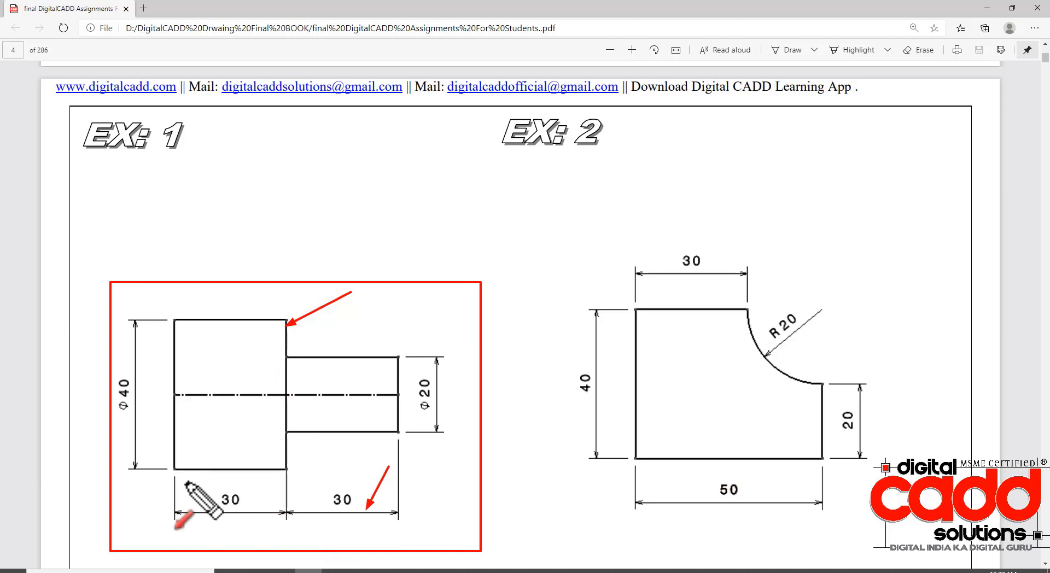
{"action": "key", "text": "Escape"}
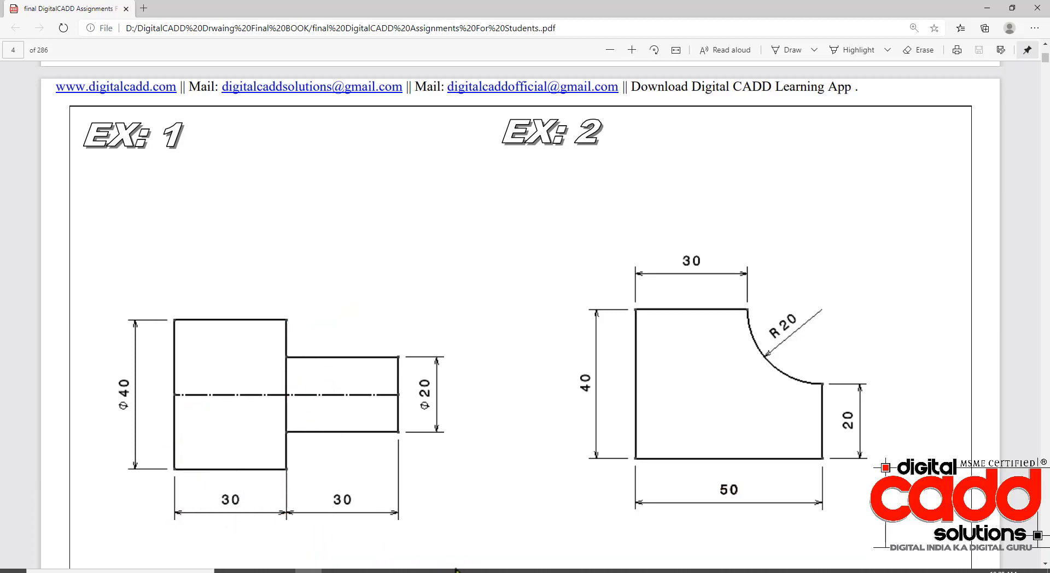
Step: Switch back to AutoCAD and review the lineweights available for new objects
{"action": "left_click", "coordinate": [469, 570]}
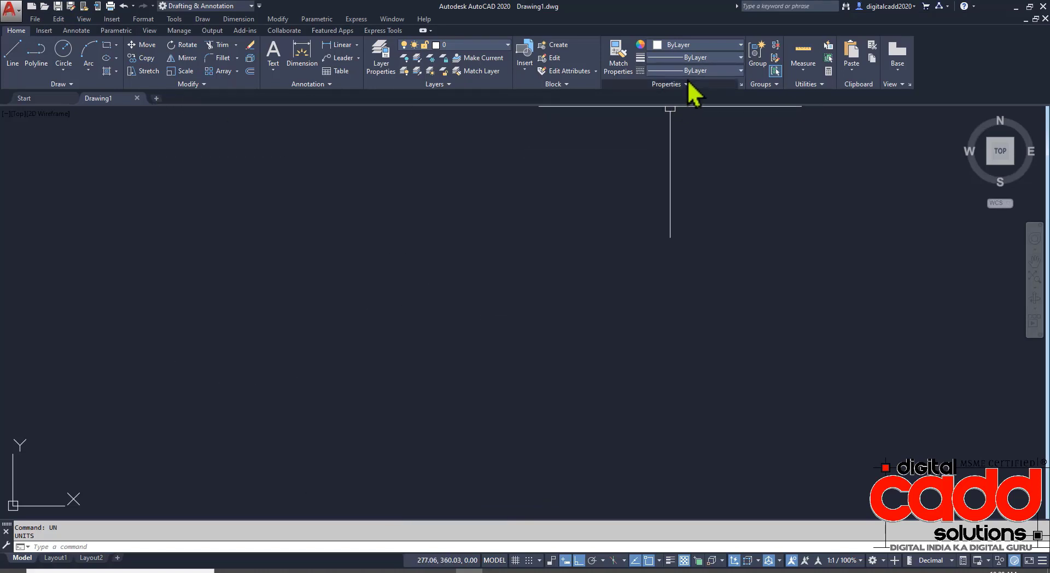
{"action": "left_click", "coordinate": [713, 59]}
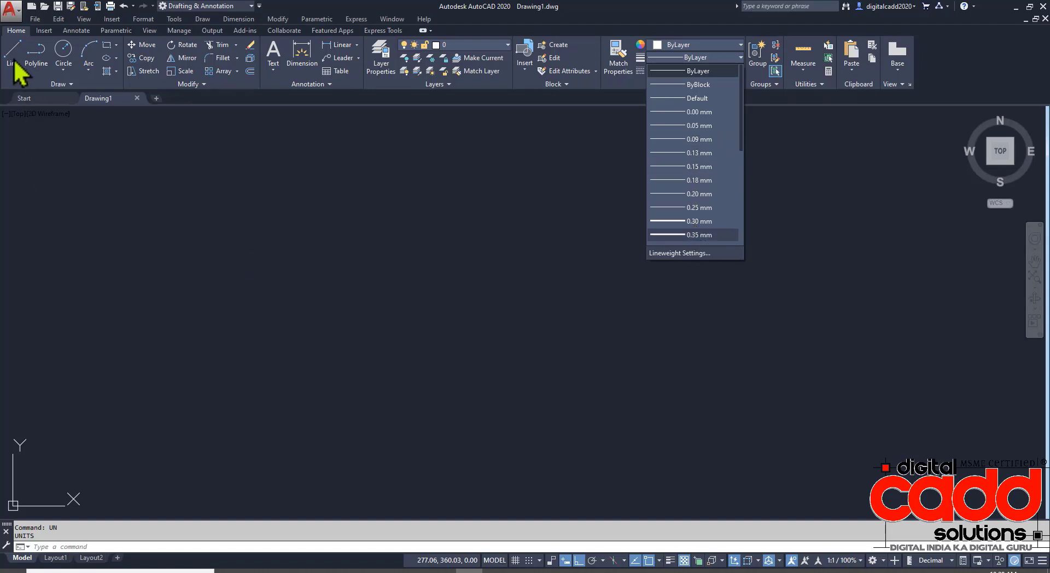
{"action": "left_click", "coordinate": [215, 348]}
{"action": "left_click", "coordinate": [16, 63]}
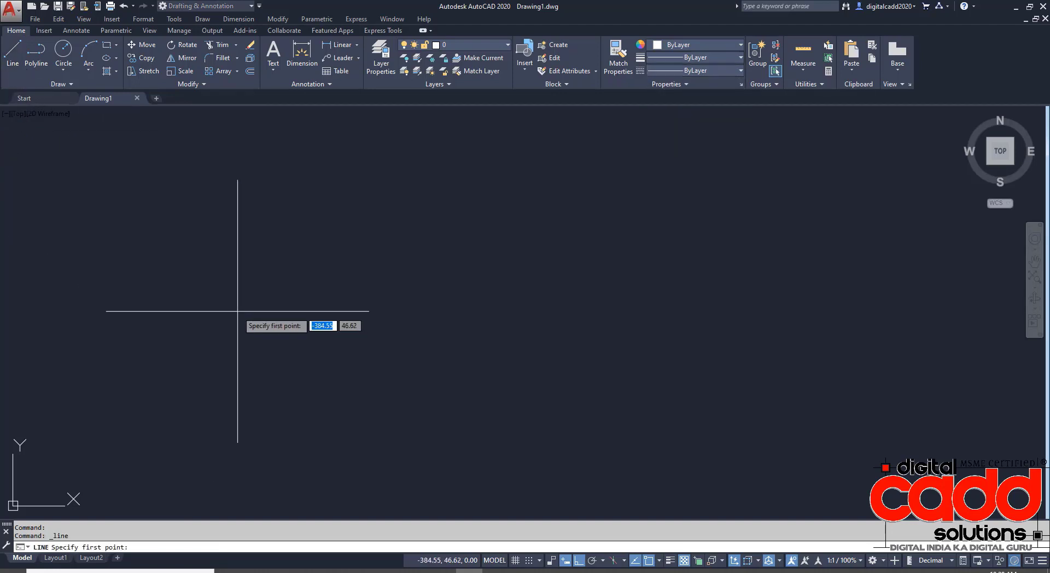
{"action": "left_click", "coordinate": [238, 311]}
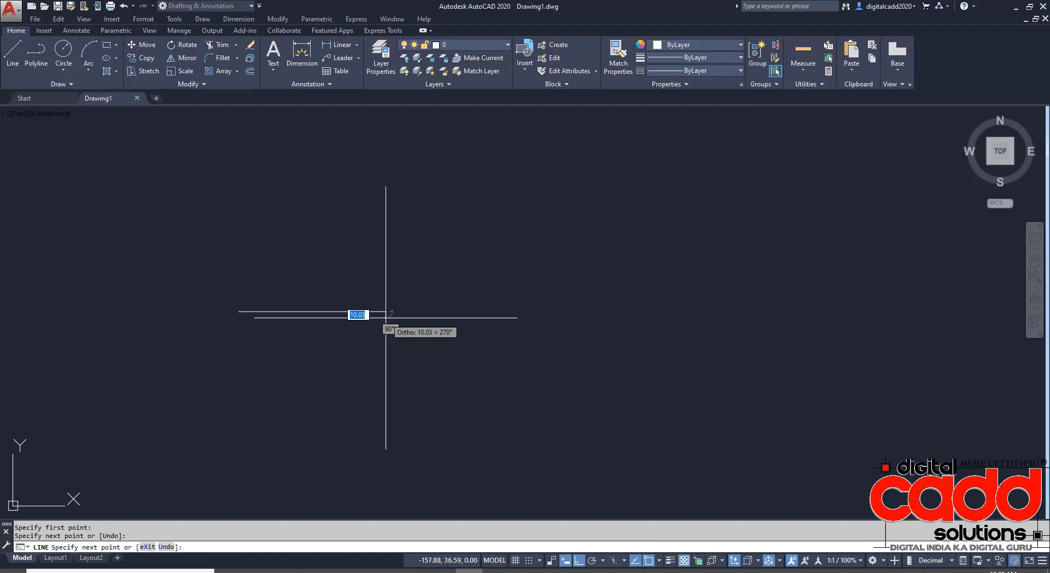
{"action": "key", "text": "Escape"}
{"action": "left_click", "coordinate": [372, 268]}
{"action": "left_click", "coordinate": [330, 386]}
{"action": "key", "text": "Delete"}
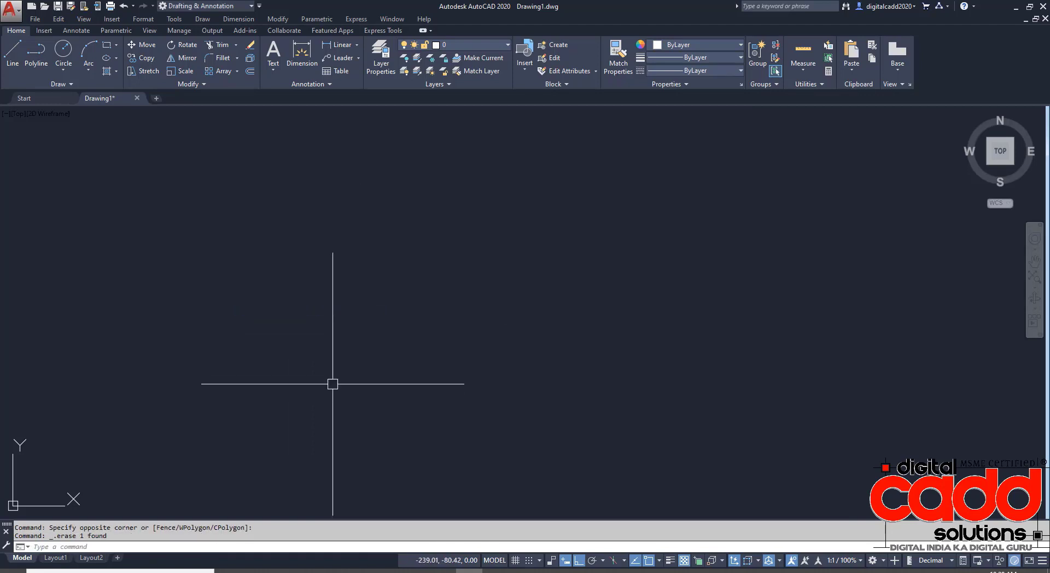
Step: Draw a horizontal line 50 mm long with the ByLayer lineweight in the empty drawing area
{"action": "left_click", "coordinate": [12, 55]}
{"action": "left_click", "coordinate": [326, 365]}
{"action": "type", "text": "5"}
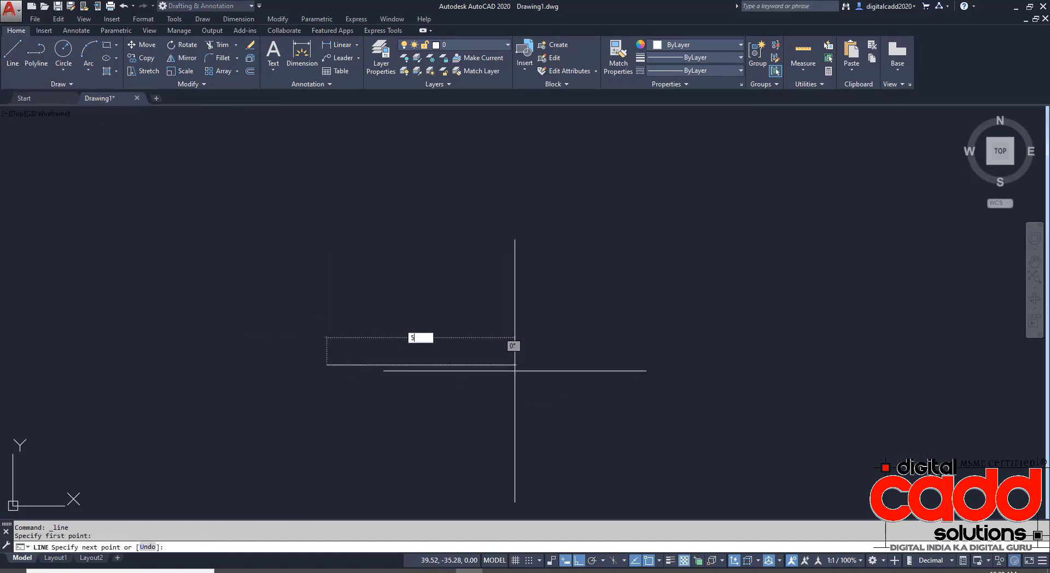
{"action": "type", "text": "0"}
{"action": "key", "text": "Return"}
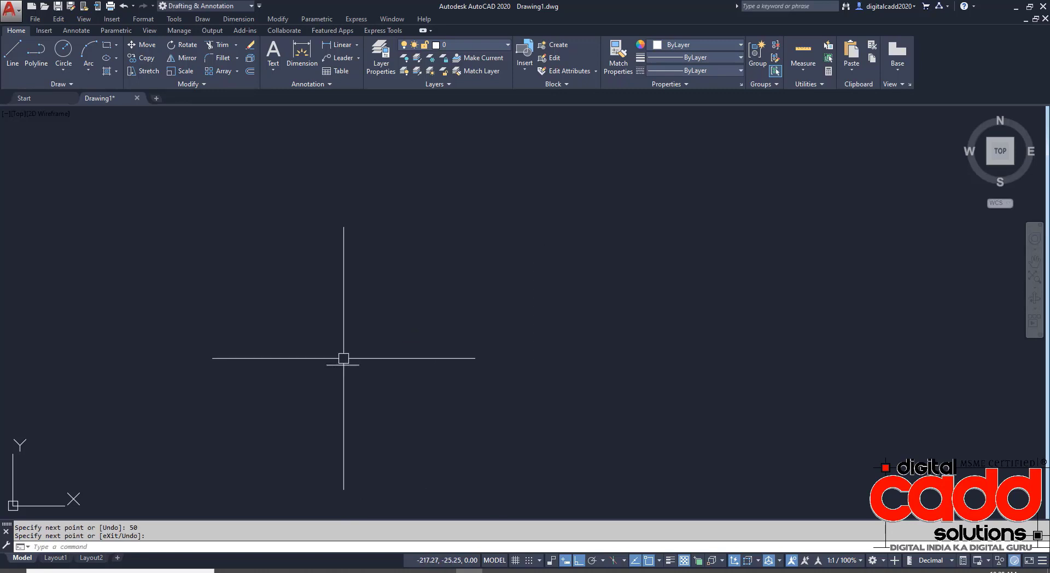
{"action": "scroll", "coordinate": [334, 377], "scroll_direction": "up", "scroll_amount": 5}
{"action": "scroll", "coordinate": [334, 377], "scroll_direction": "up", "scroll_amount": 6}
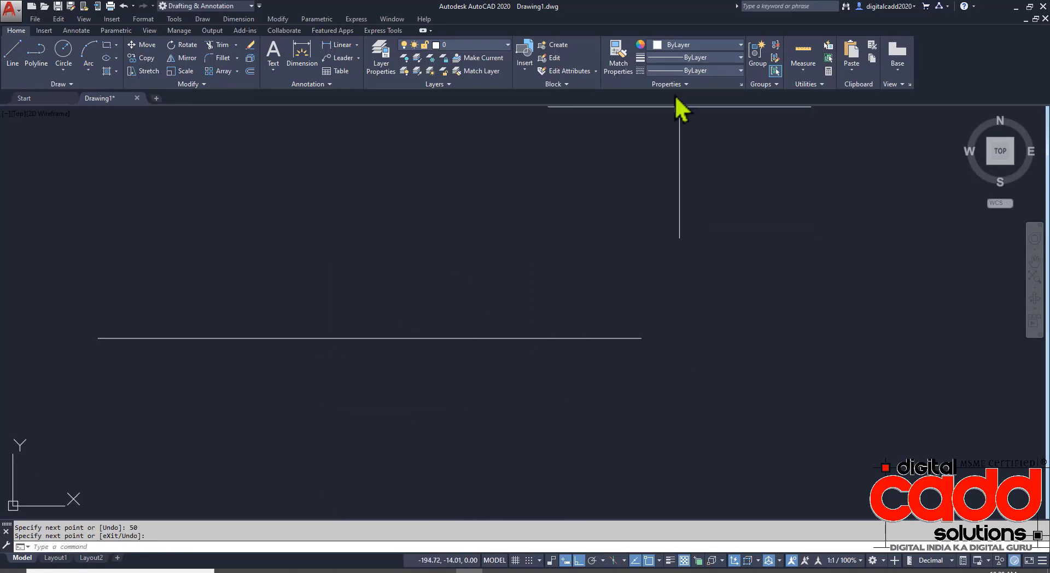
Step: Set the current lineweight for new objects to 0.30 mm
{"action": "left_click", "coordinate": [695, 58]}
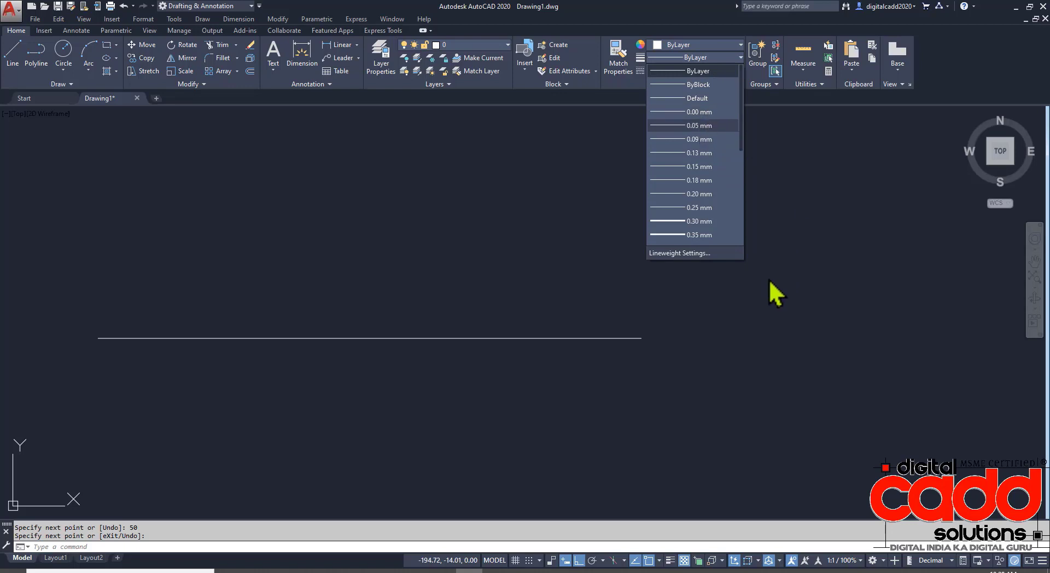
{"action": "left_click", "coordinate": [789, 234]}
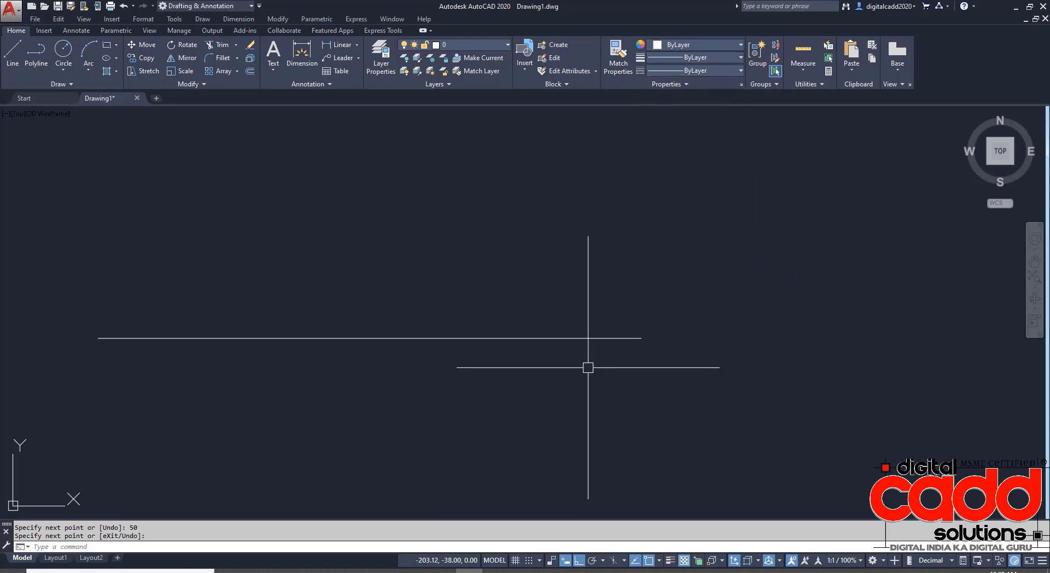
{"action": "middle_click_drag", "start_coordinate": [534, 328], "coordinate": [504, 365]}
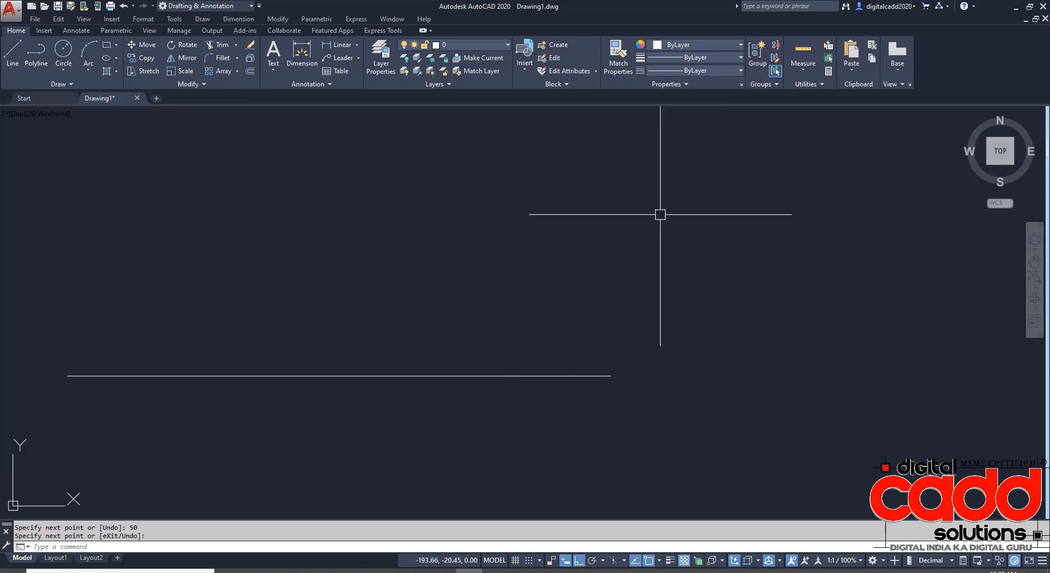
{"action": "left_click", "coordinate": [687, 59]}
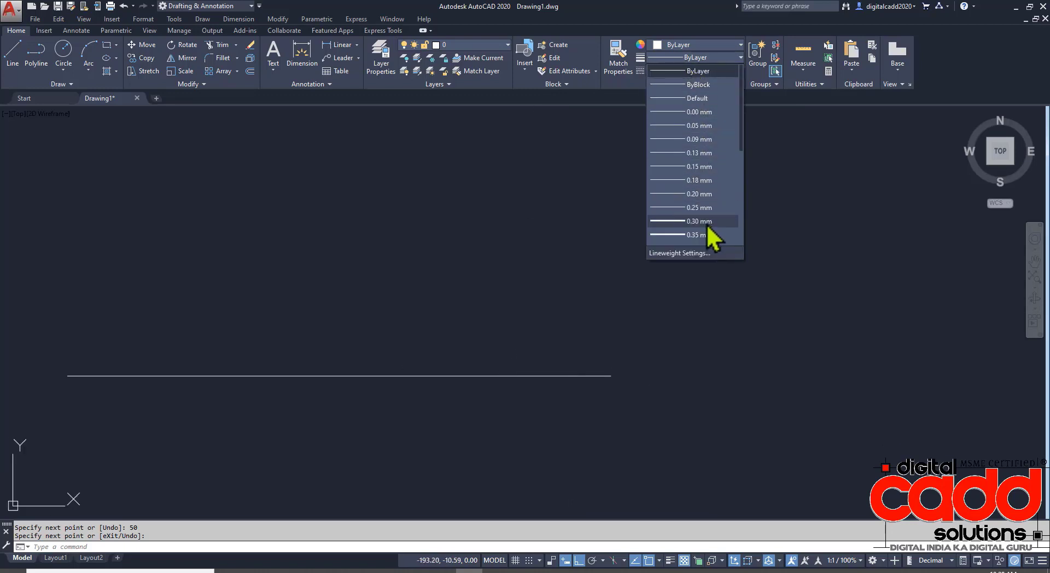
{"action": "left_click", "coordinate": [707, 225]}
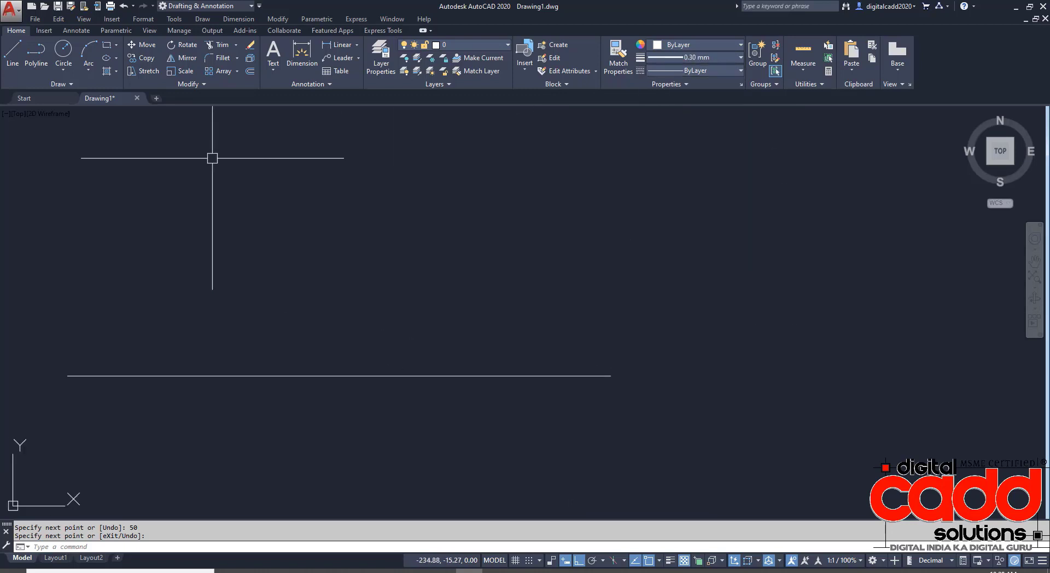
Step: Draw a horizontal line 60 mm long above and to the right of the 50 mm line, and turn on lineweight display
{"action": "left_click", "coordinate": [17, 65]}
{"action": "left_click", "coordinate": [602, 267]}
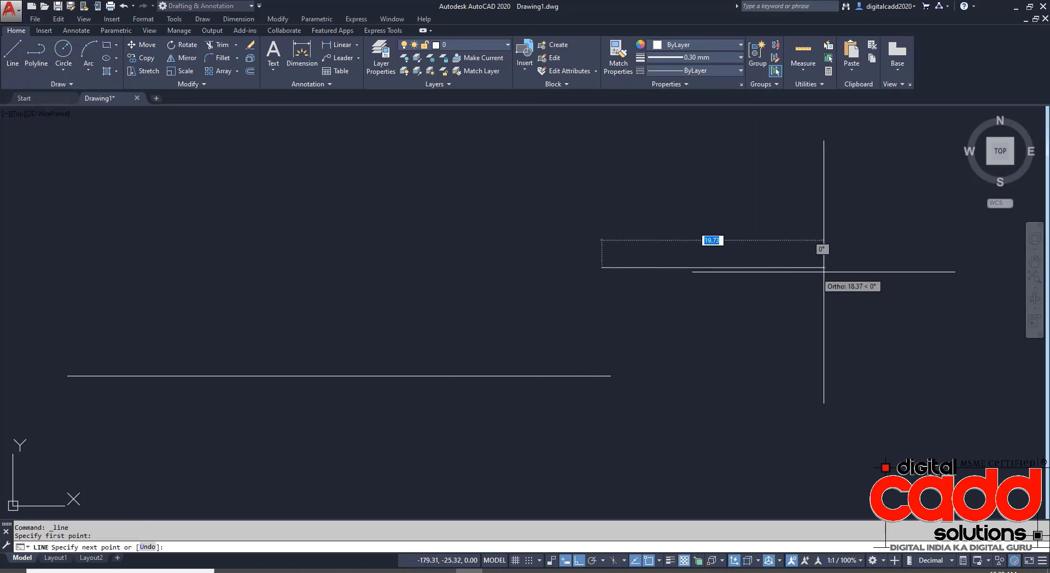
{"action": "type", "text": "60"}
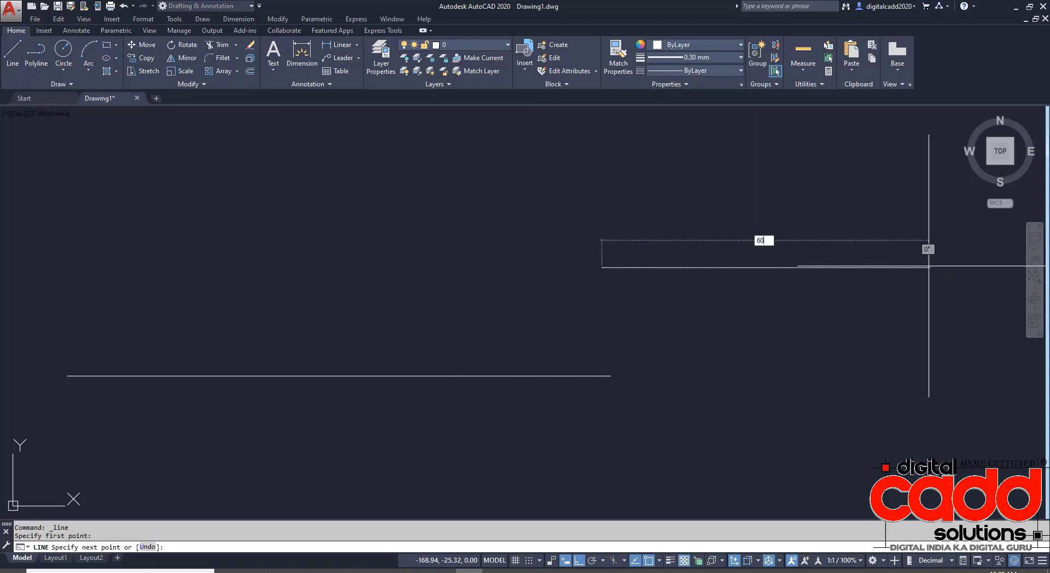
{"action": "key", "text": "Return"}
{"action": "key", "text": "Return"}
{"action": "scroll", "coordinate": [581, 324], "scroll_direction": "down", "scroll_amount": 2}
{"action": "middle_click_drag", "start_coordinate": [603, 337], "coordinate": [503, 344]}
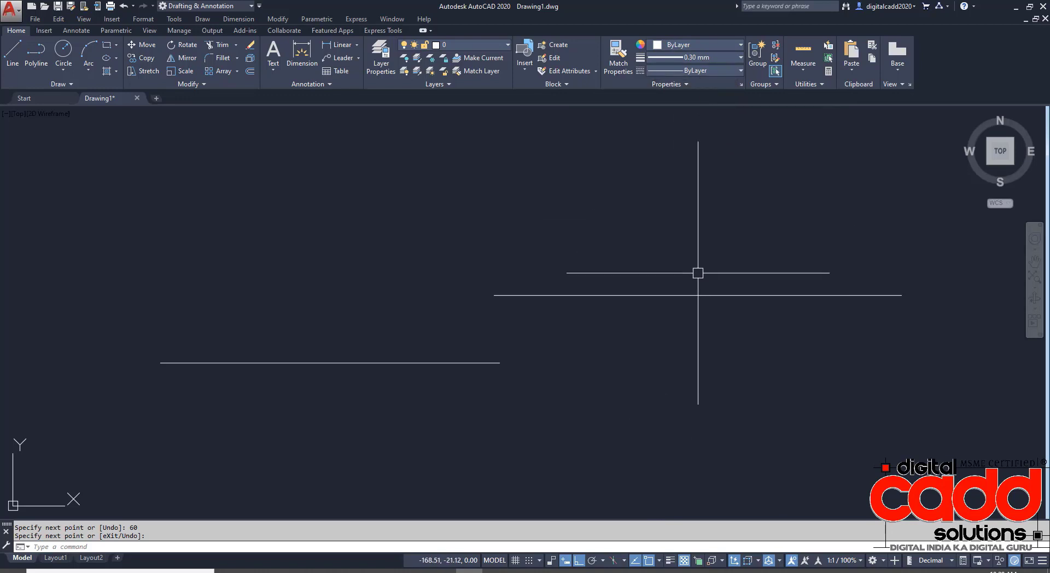
{"action": "left_click", "coordinate": [671, 562]}
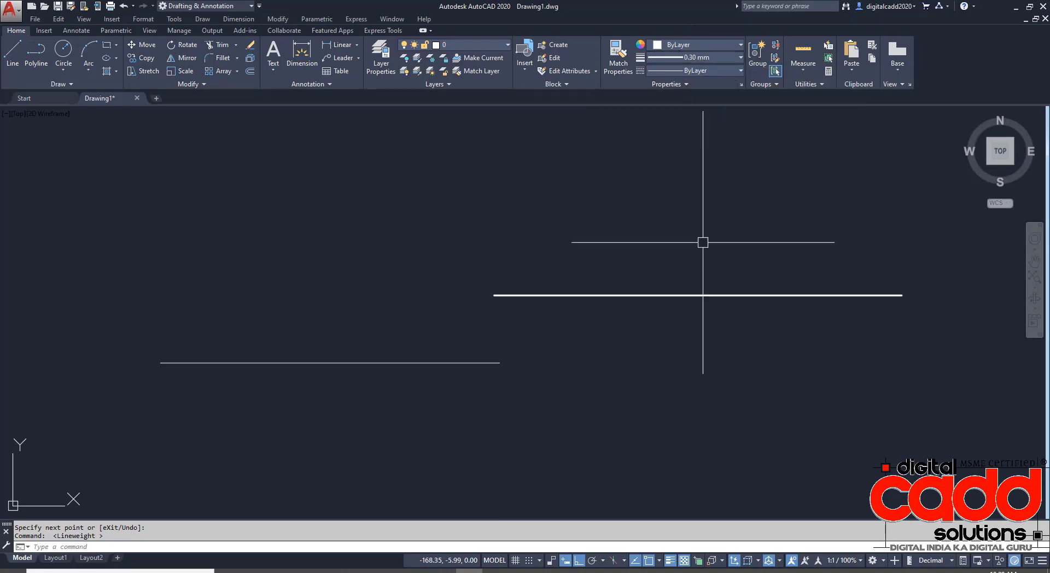
Step: Turn lineweight display off and back on to compare the 50 mm and 60 mm lines
{"action": "left_click", "coordinate": [670, 564]}
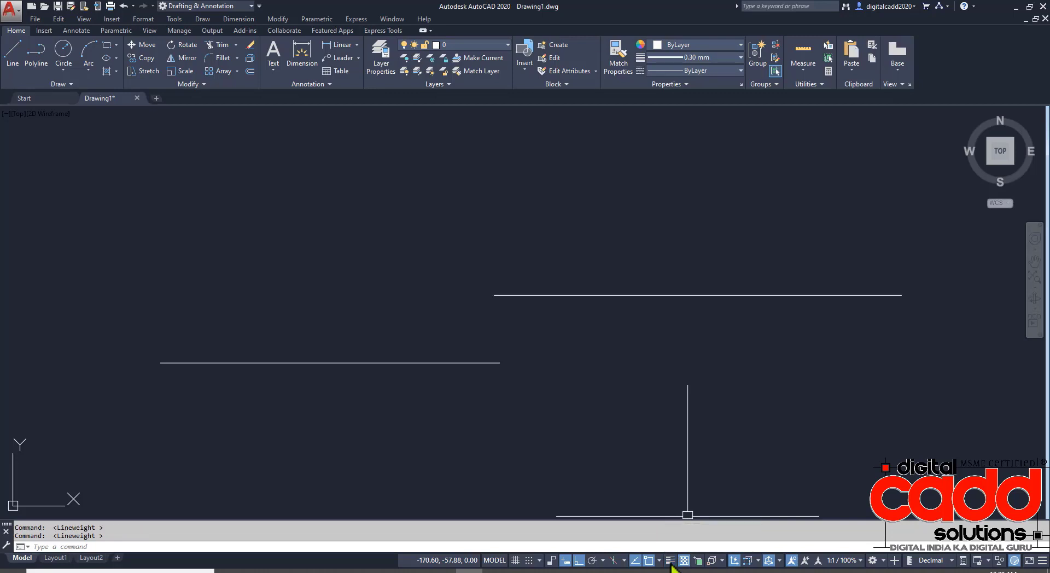
{"action": "left_click", "coordinate": [670, 562]}
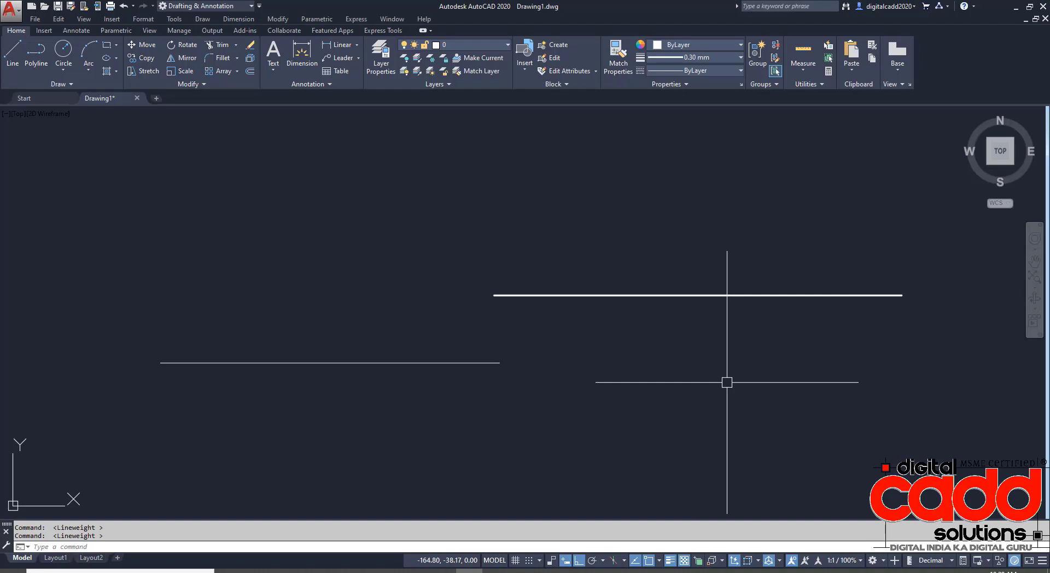
{"action": "left_click", "coordinate": [602, 432]}
{"action": "left_click", "coordinate": [615, 438]}
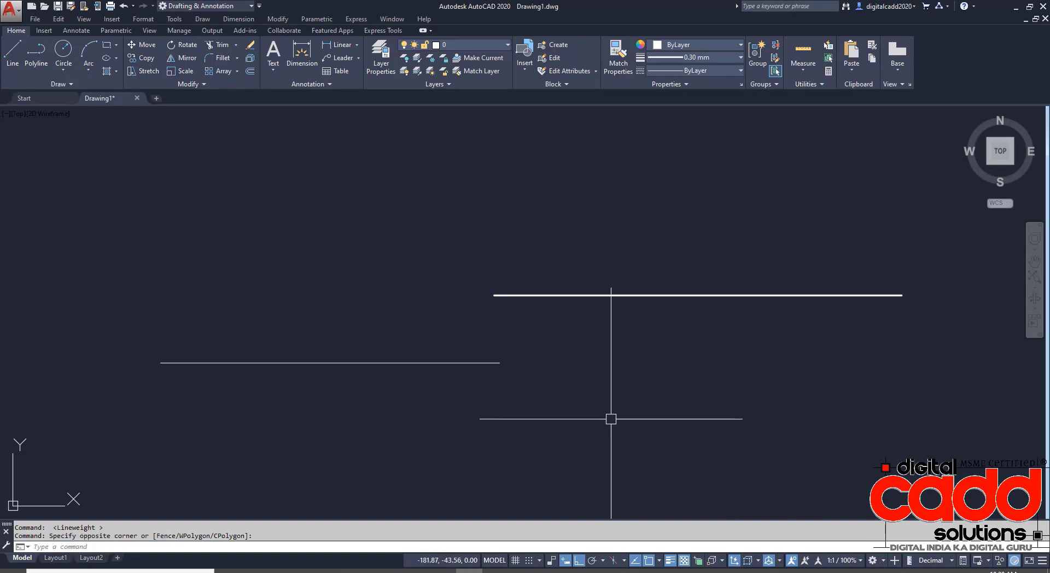
Step: Change the colour of the 60 mm line to red
{"action": "left_click", "coordinate": [663, 225]}
{"action": "left_click", "coordinate": [616, 335]}
{"action": "left_click", "coordinate": [706, 43]}
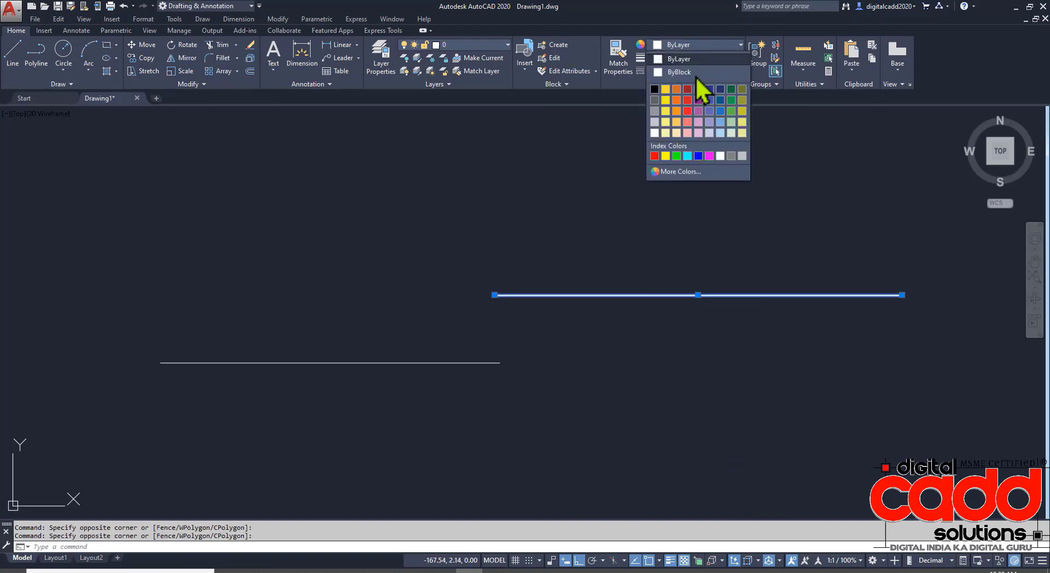
{"action": "left_click", "coordinate": [661, 159]}
{"action": "key", "text": "Escape"}
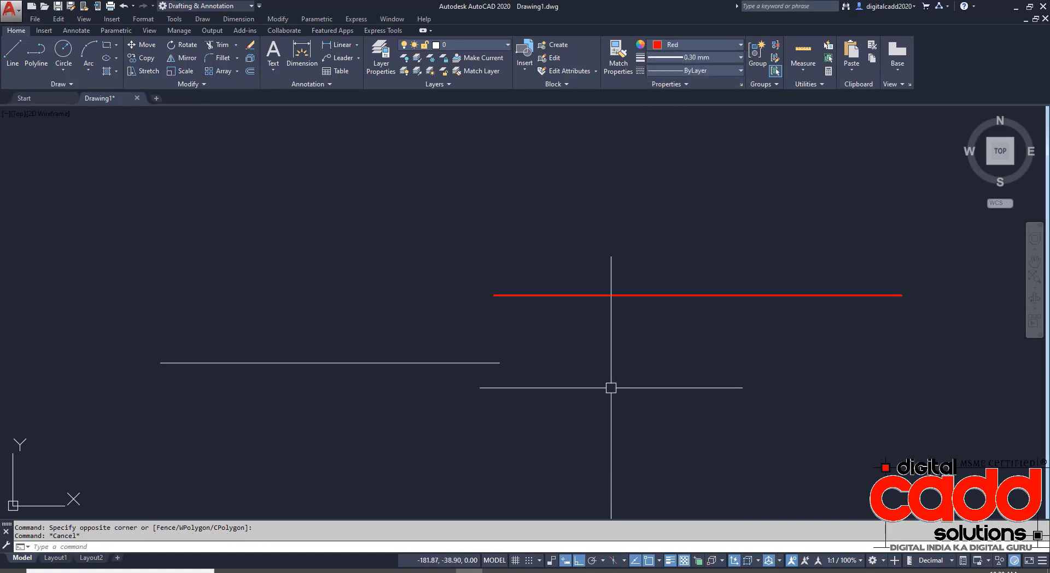
Step: Change the colour of the 50 mm line to green
{"action": "left_click", "coordinate": [544, 339]}
{"action": "left_click", "coordinate": [481, 413]}
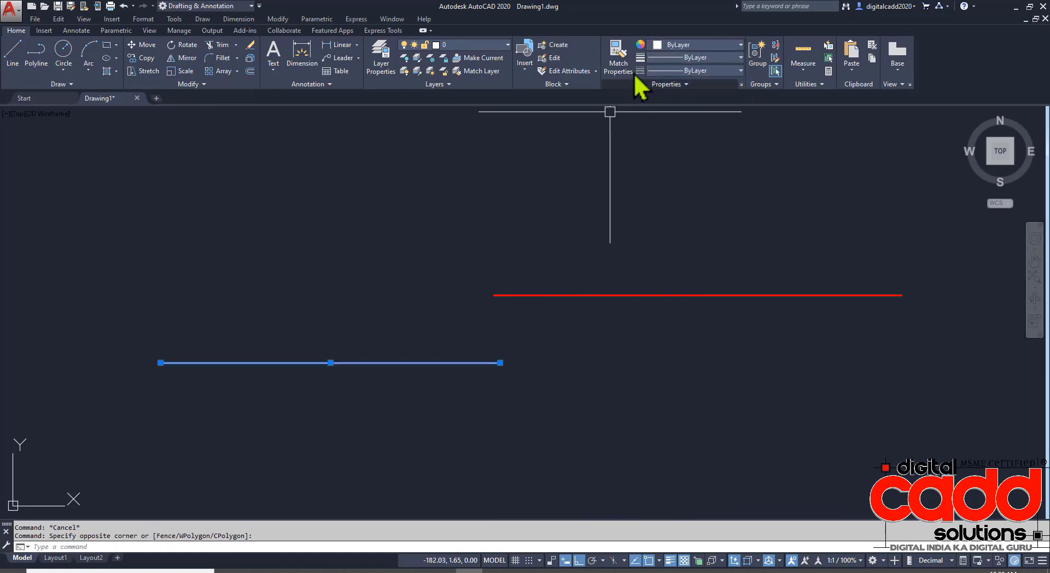
{"action": "left_click", "coordinate": [674, 45]}
{"action": "left_click", "coordinate": [676, 157]}
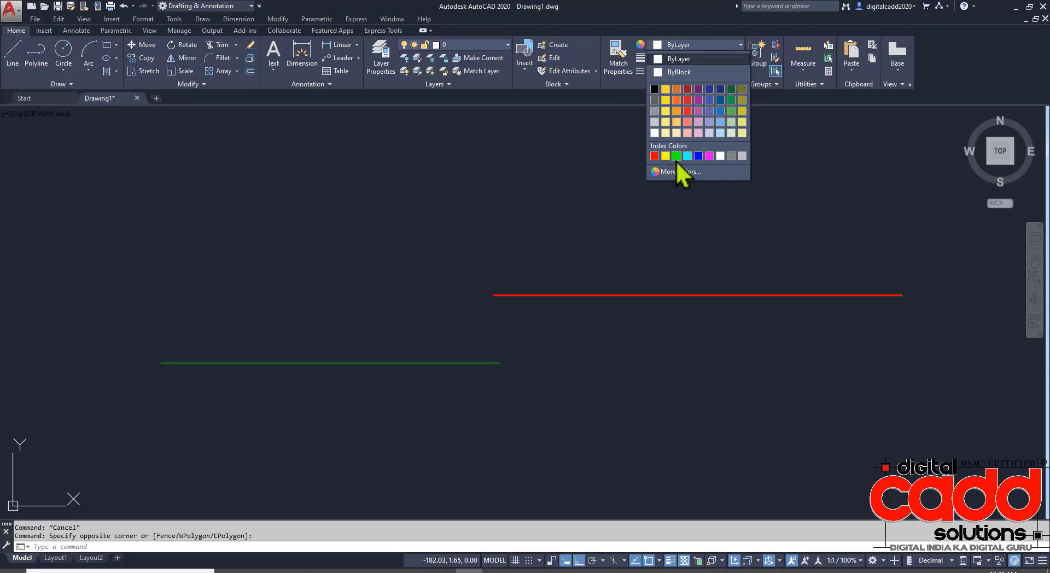
{"action": "key", "text": "Escape"}
Step: Review the available object colours, and switch to the assignment PDF to examine the EX: 1 drawing
{"action": "left_click", "coordinate": [702, 45]}
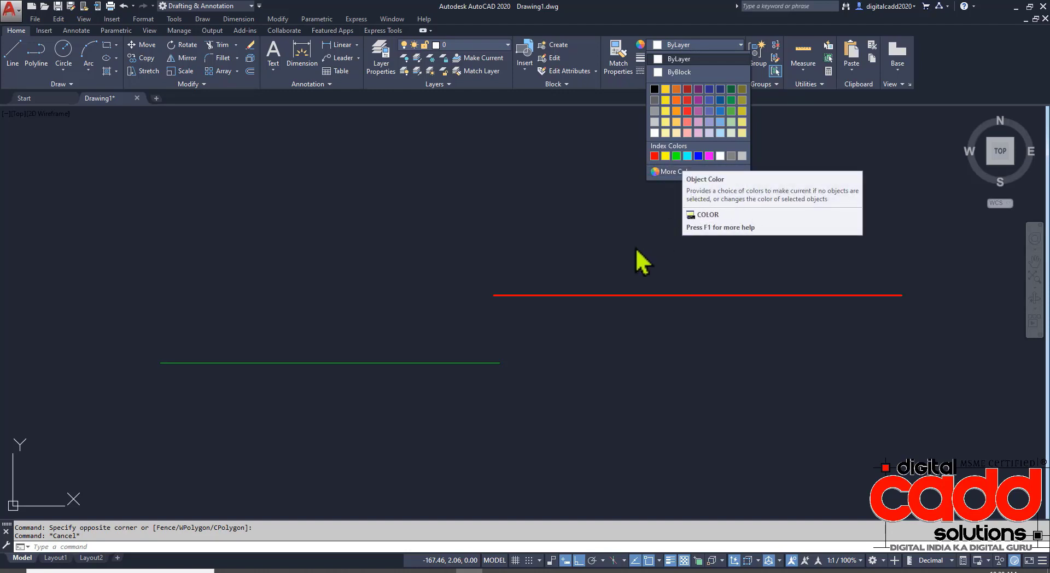
{"action": "left_click", "coordinate": [614, 306]}
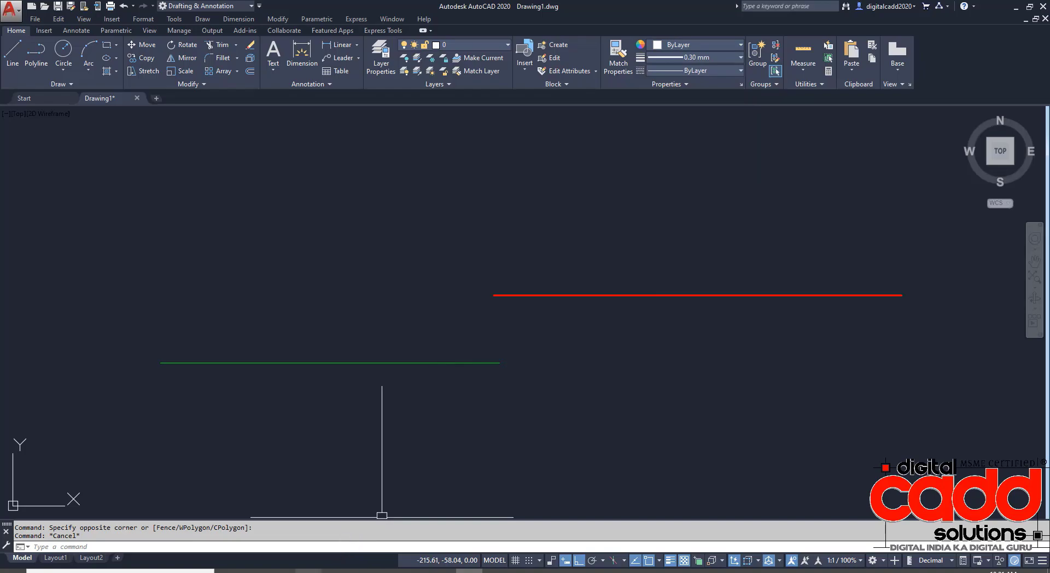
{"action": "left_click", "coordinate": [308, 570]}
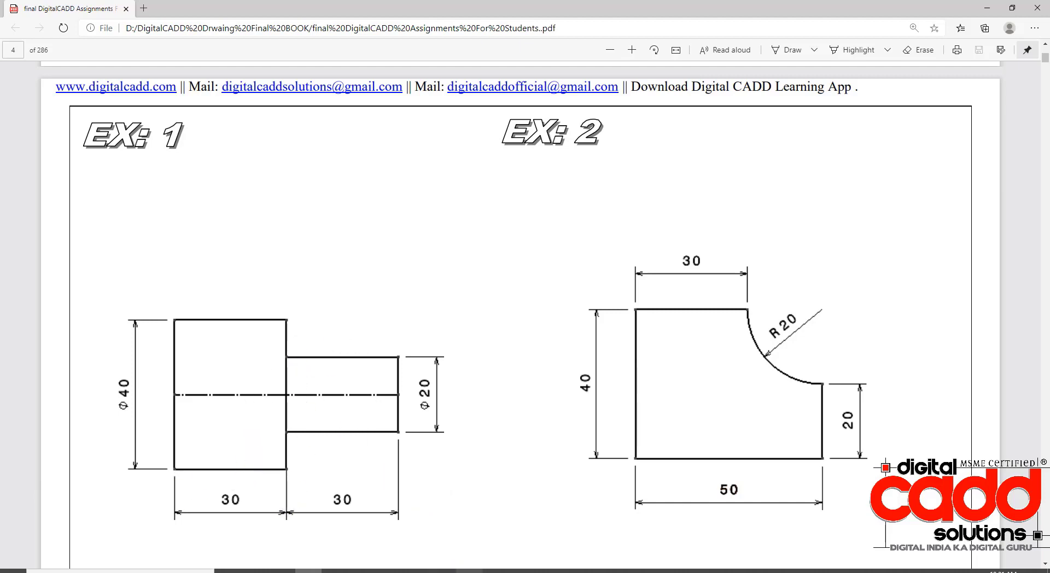
{"action": "left_click", "coordinate": [443, 570]}
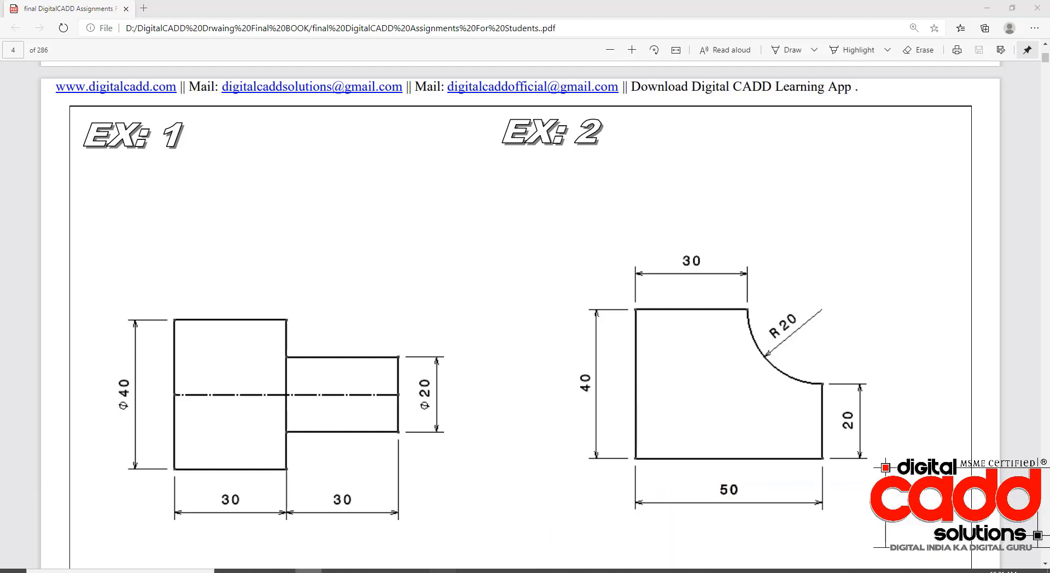
{"action": "left_click", "coordinate": [443, 570]}
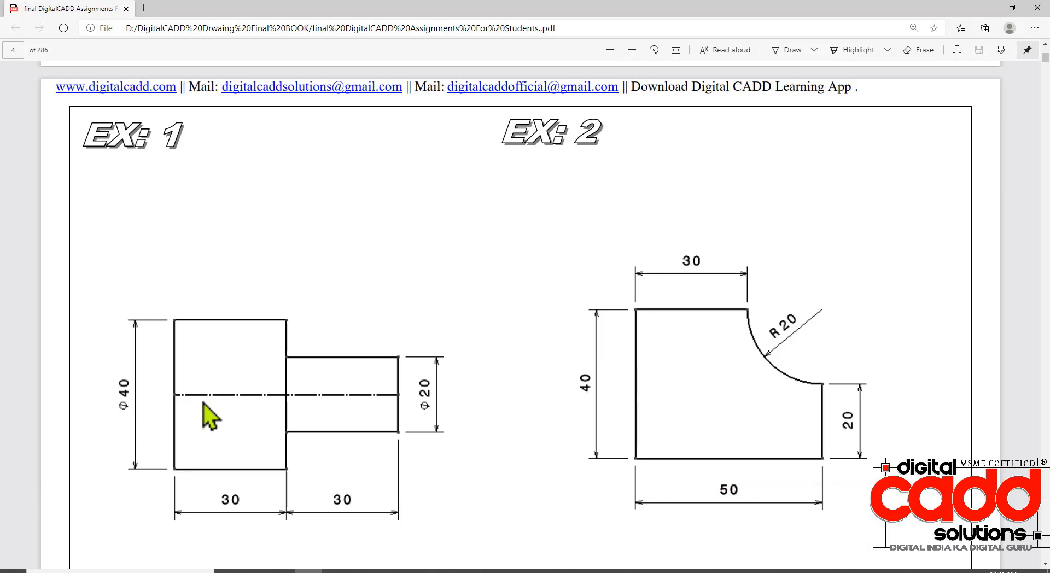
{"action": "scroll", "coordinate": [452, 438], "scroll_direction": "down", "scroll_amount": 3}
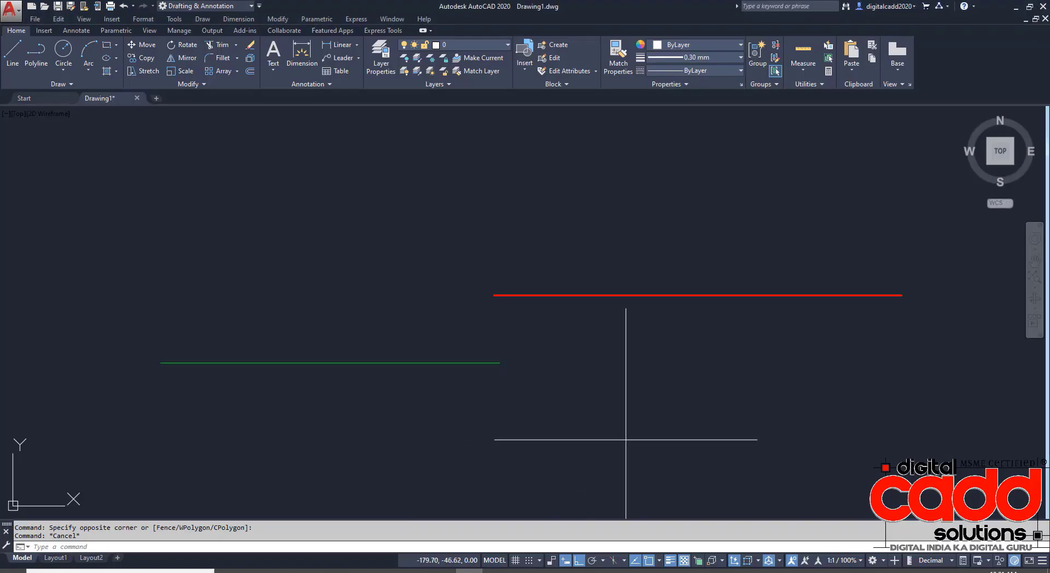
Step: Switch back to AutoCAD and erase both the red and the green demonstration lines
{"action": "left_click", "coordinate": [625, 438]}
{"action": "left_click", "coordinate": [434, 249]}
{"action": "key", "text": "Delete"}
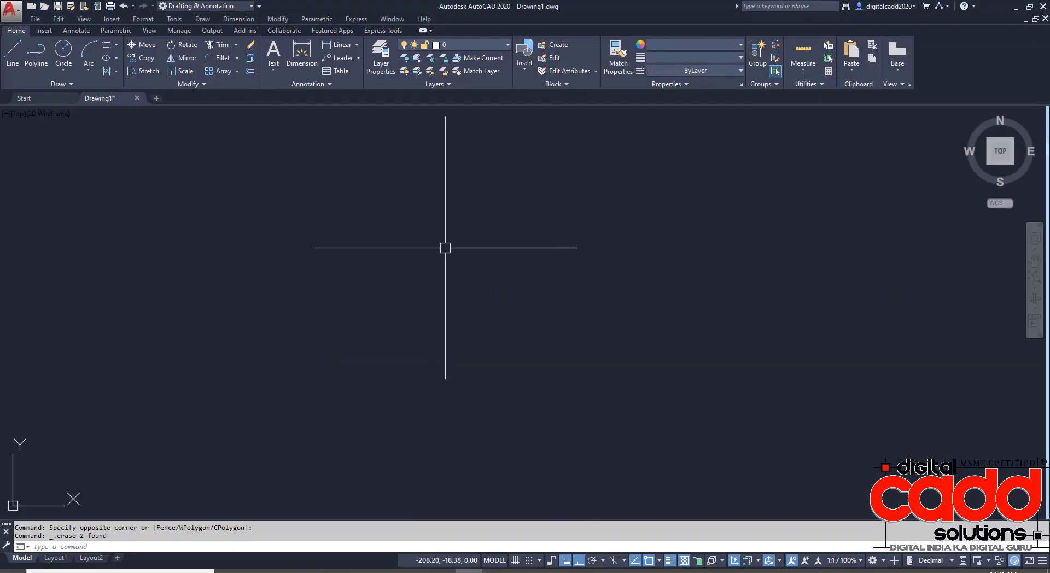
Step: Choose 0.30 mm as the current lineweight for new objects
{"action": "left_click", "coordinate": [696, 58]}
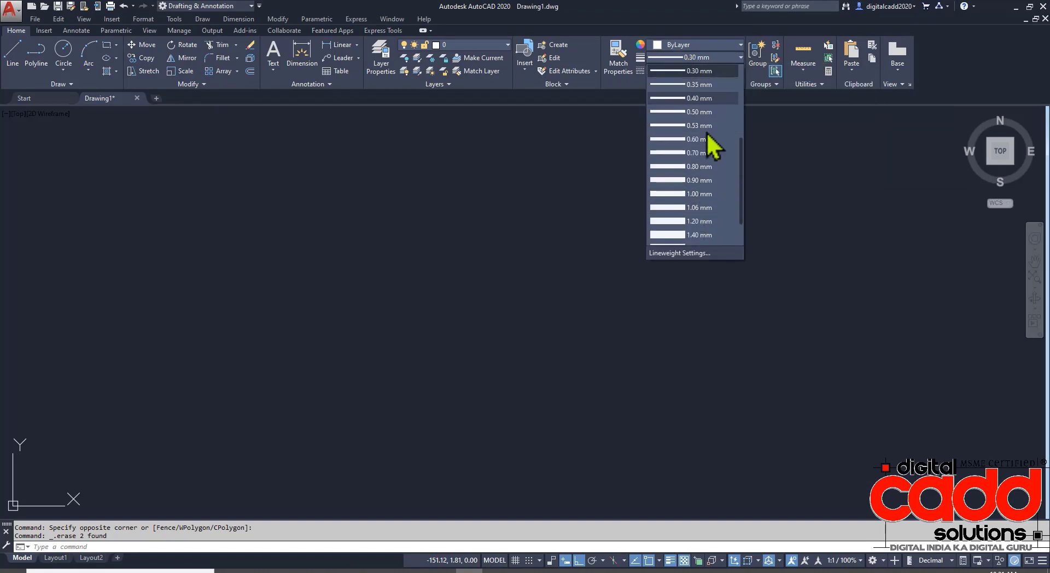
{"action": "scroll", "coordinate": [695, 208], "scroll_direction": "up", "scroll_amount": 1}
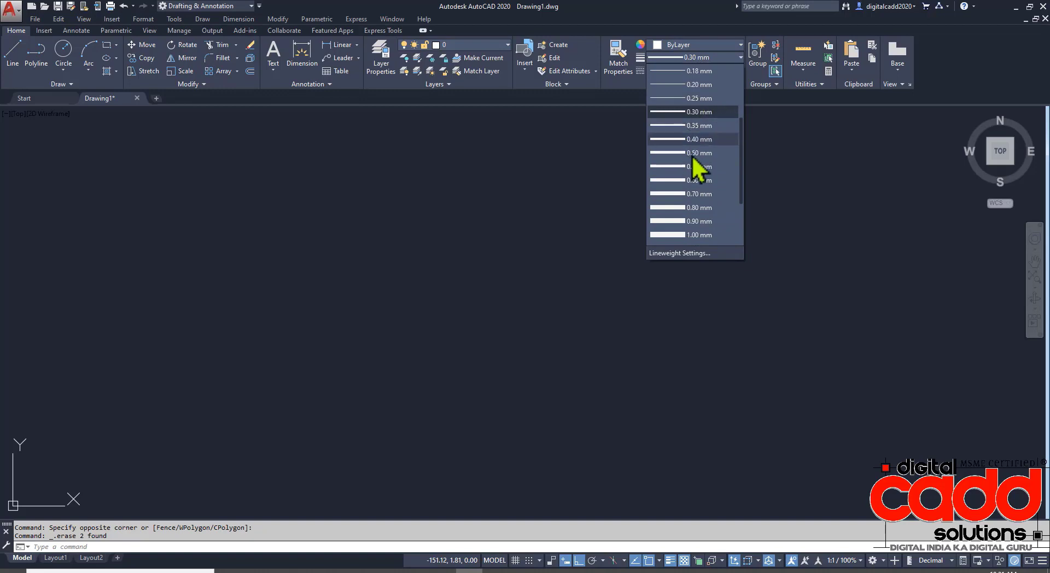
{"action": "left_click", "coordinate": [684, 113]}
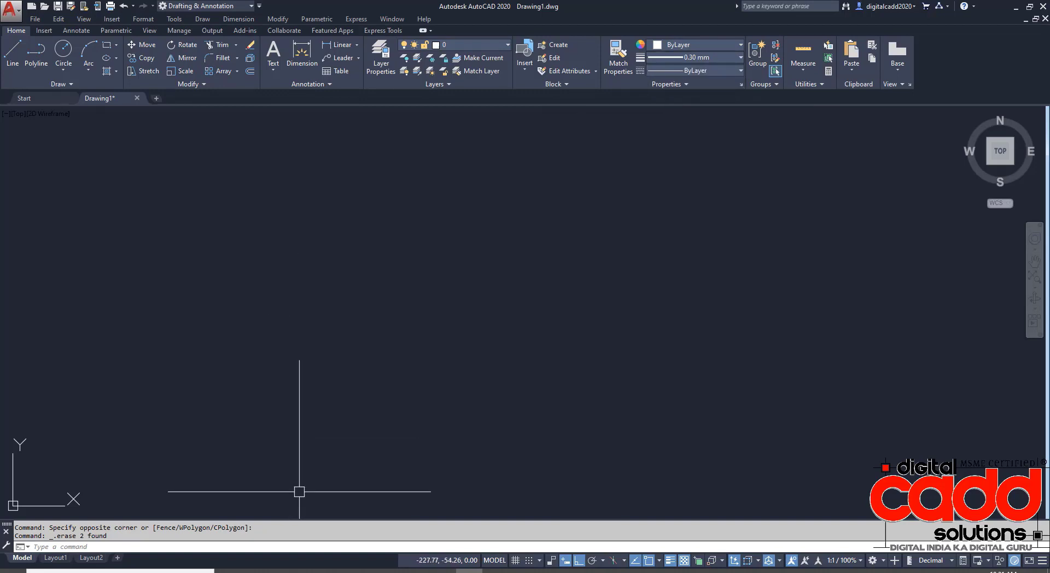
Step: Check EX: 1 in the assignment PDF and, in AutoCAD, draw a rectangle 30 mm wide and 40 mm high for the larger section
{"action": "mouse_move", "coordinate": [309, 571]}
{"action": "left_click", "coordinate": [284, 553]}
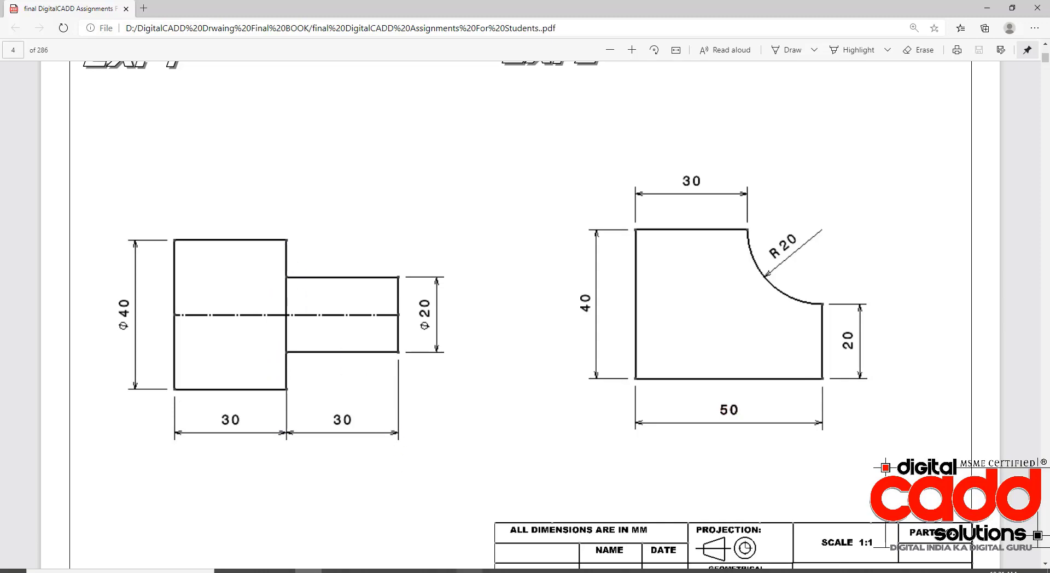
{"action": "left_click", "coordinate": [469, 570]}
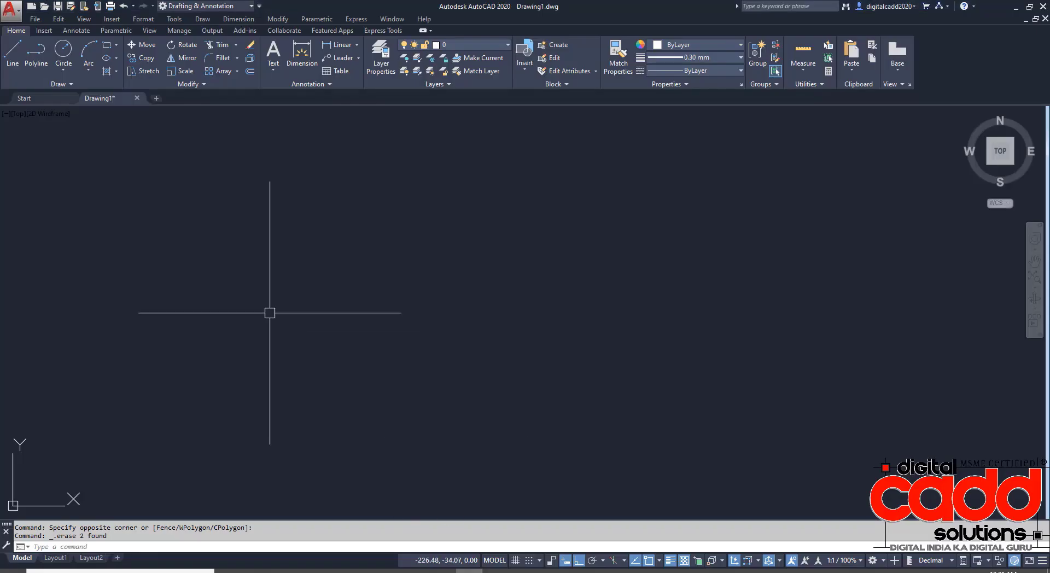
{"action": "left_click", "coordinate": [108, 44]}
{"action": "left_click", "coordinate": [401, 372]}
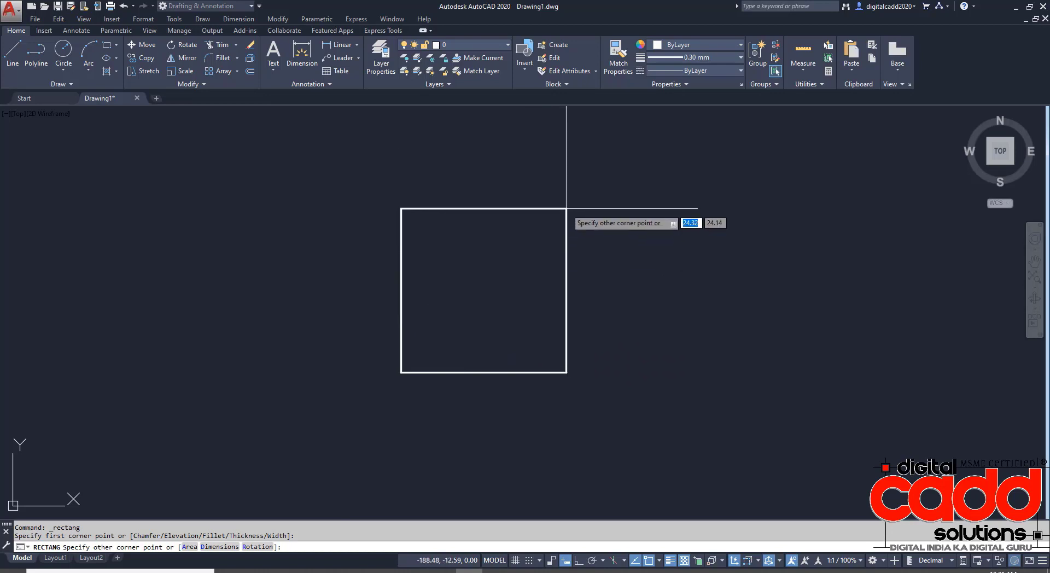
{"action": "key", "text": "Tab"}
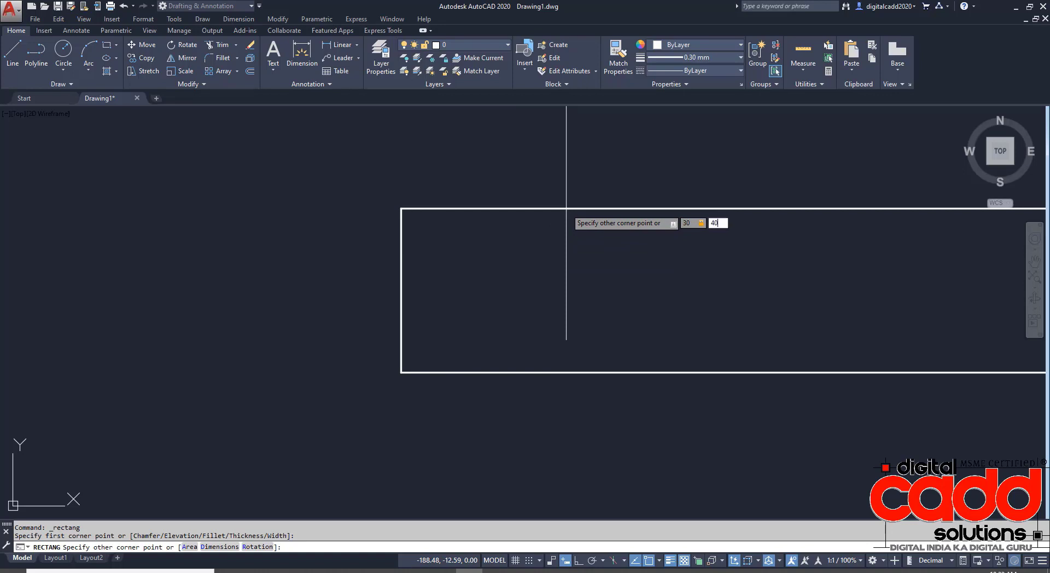
{"action": "type", "text": "40"}
{"action": "key", "text": "Return"}
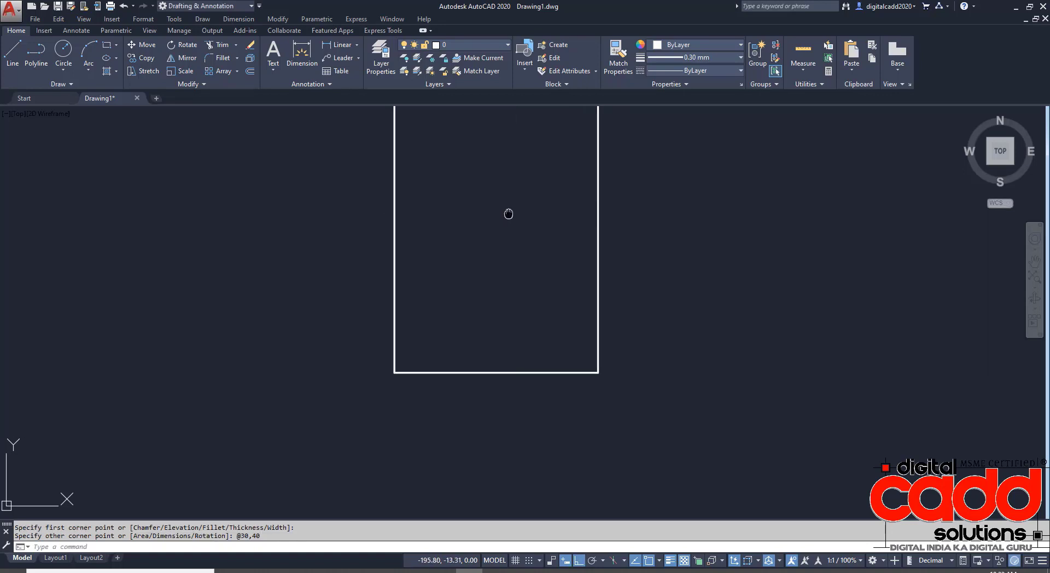
{"action": "middle_click_drag", "start_coordinate": [509, 213], "coordinate": [286, 283]}
{"action": "middle_click_drag", "start_coordinate": [539, 366], "coordinate": [500, 325]}
{"action": "middle_click_drag", "start_coordinate": [581, 334], "coordinate": [571, 335]}
Step: Check the shoulder of EX: 1 in the PDF and, in AutoCAD, start a polyline 10 mm below the rectangle's upper-right corner
{"action": "left_click", "coordinate": [309, 570]}
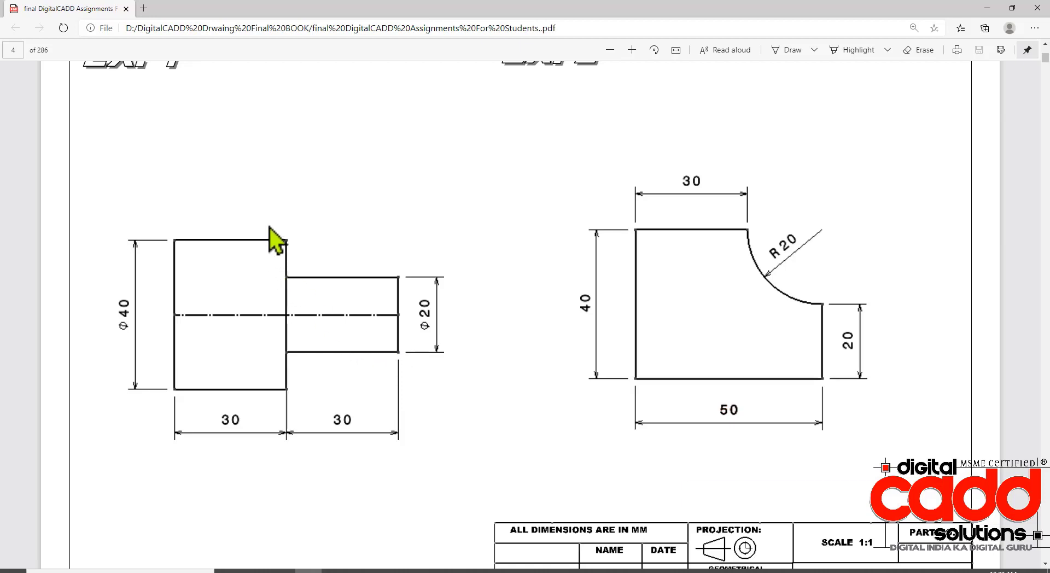
{"action": "left_click_drag", "start_coordinate": [274, 221], "coordinate": [290, 273]}
{"action": "key", "text": "Escape"}
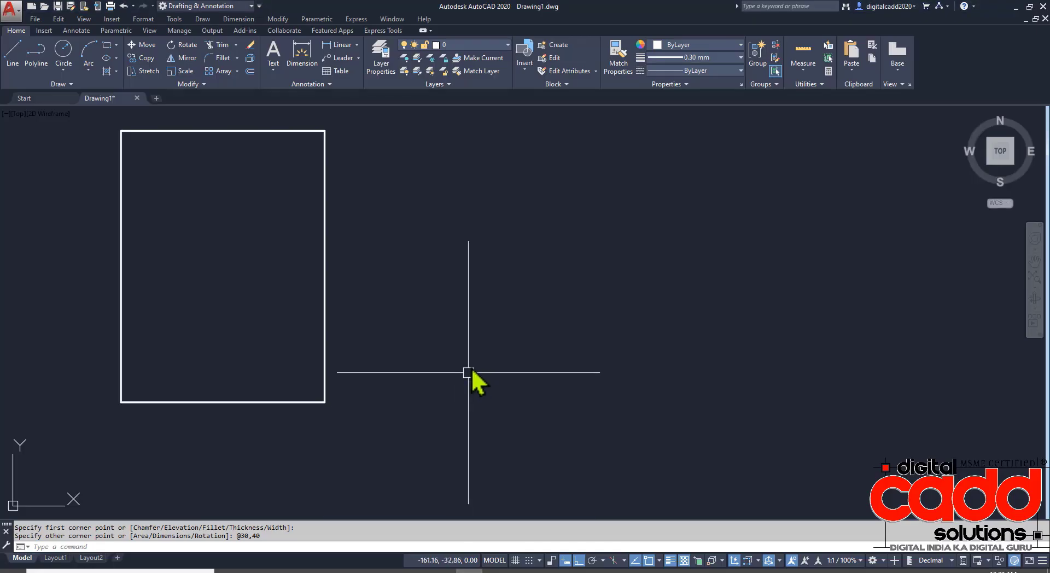
{"action": "middle_click_drag", "start_coordinate": [470, 369], "coordinate": [458, 381]}
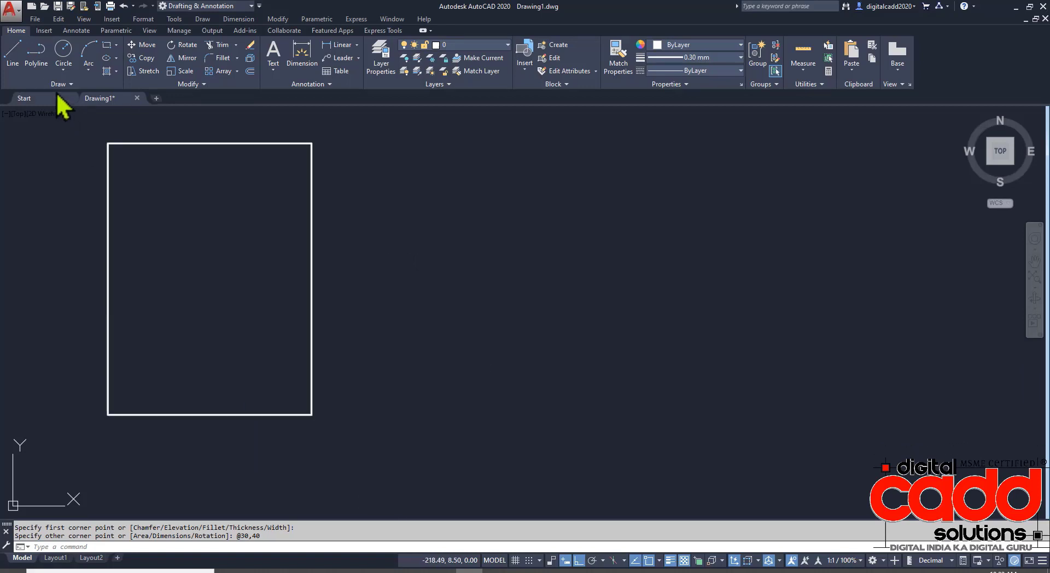
{"action": "left_click", "coordinate": [37, 65]}
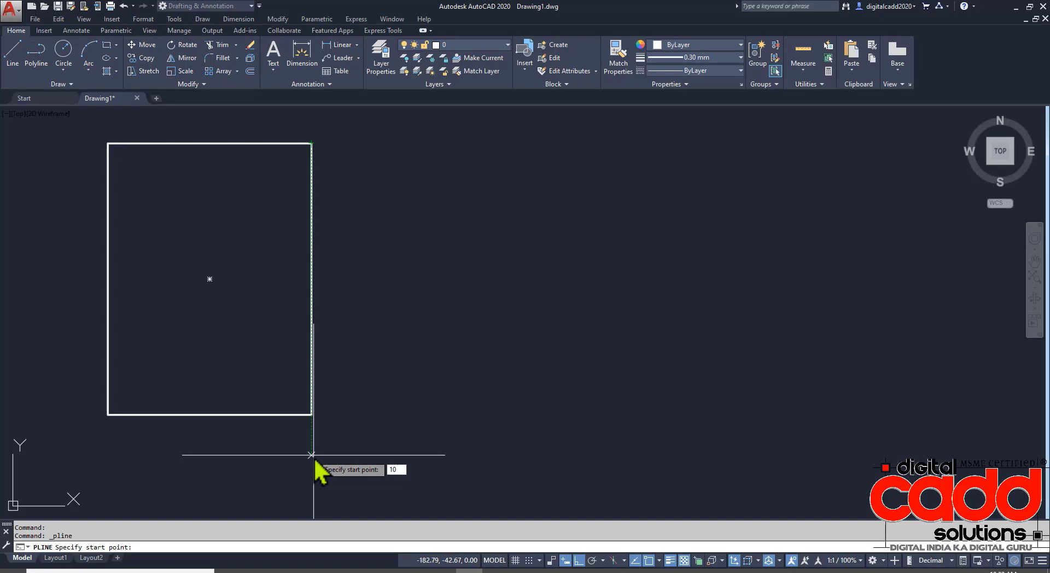
{"action": "type", "text": "10"}
{"action": "key", "text": "Return"}
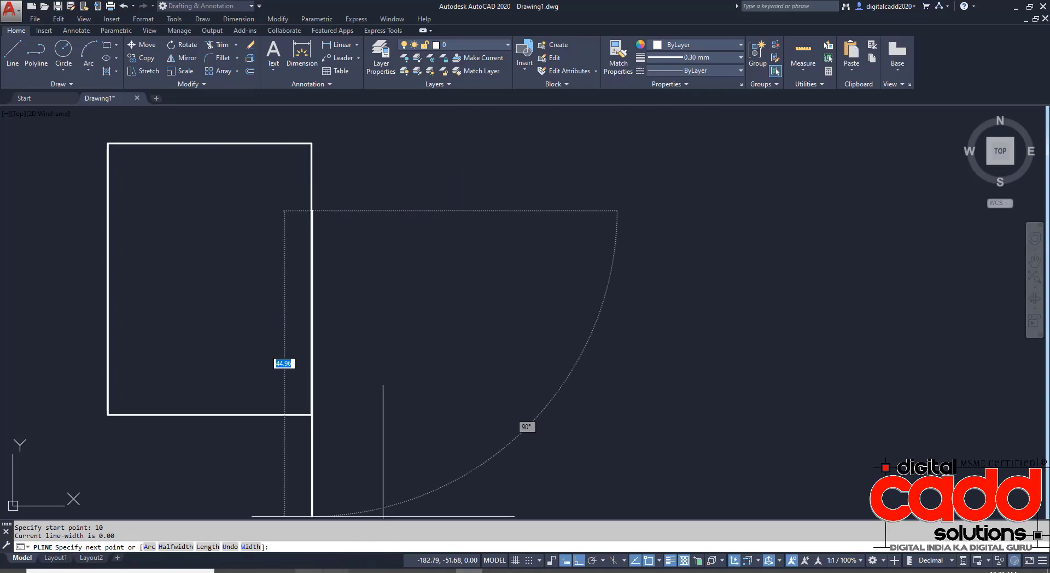
Step: Recheck EX: 1 in the PDF and, in AutoCAD, complete the polyline 30 mm right, 20 mm down and back to the rectangle's right edge
{"action": "left_click", "coordinate": [310, 570]}
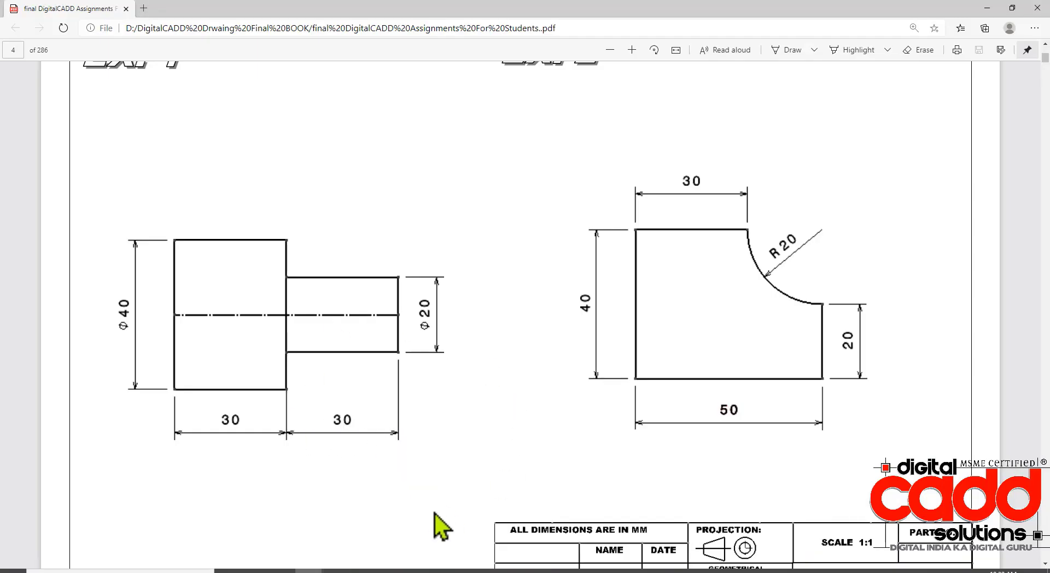
{"action": "key", "text": "alt+Tab"}
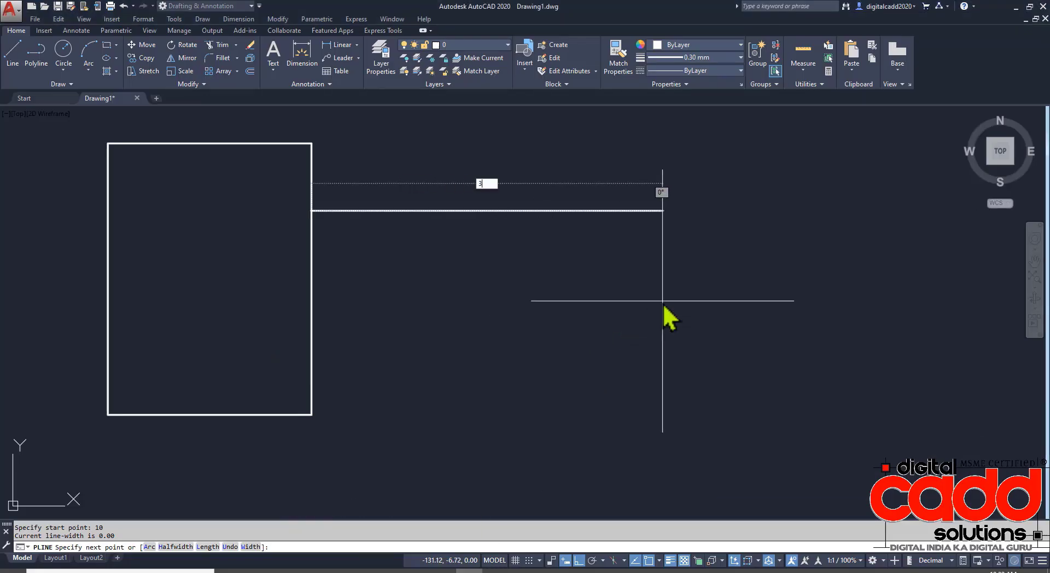
{"action": "key", "text": "Return"}
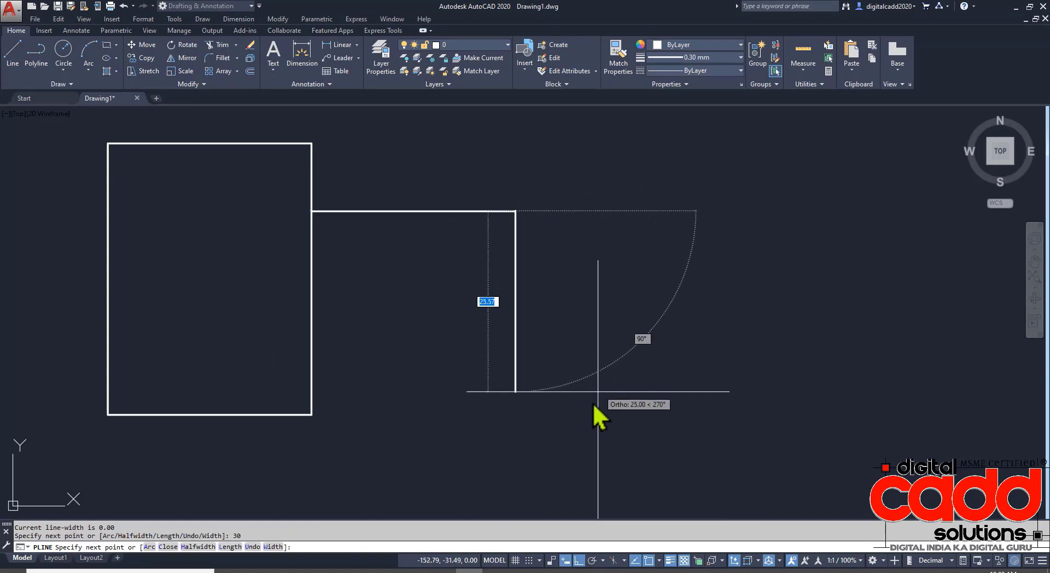
{"action": "type", "text": "20"}
{"action": "key", "text": "Return"}
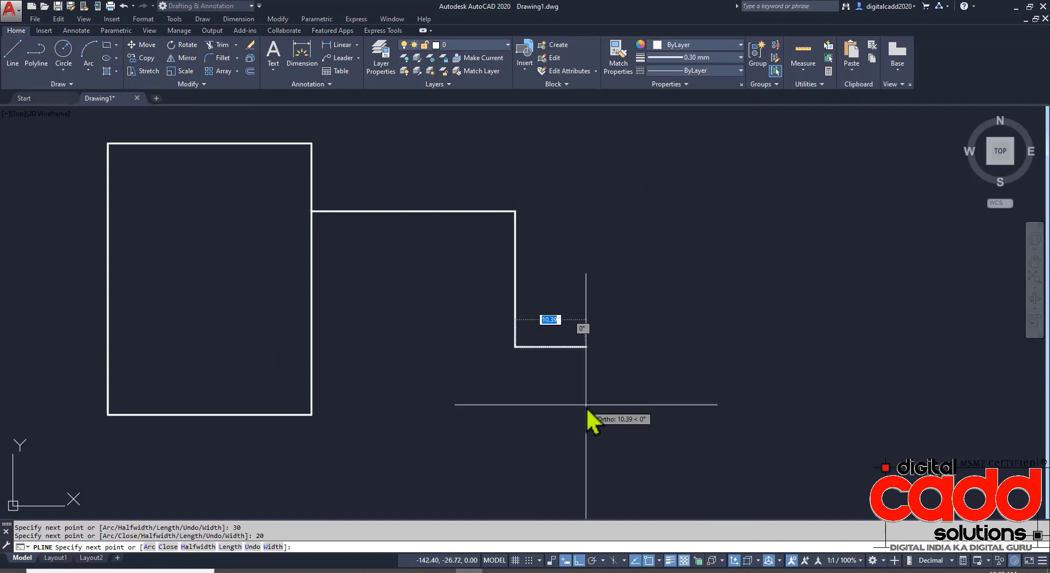
{"action": "left_click", "coordinate": [311, 348]}
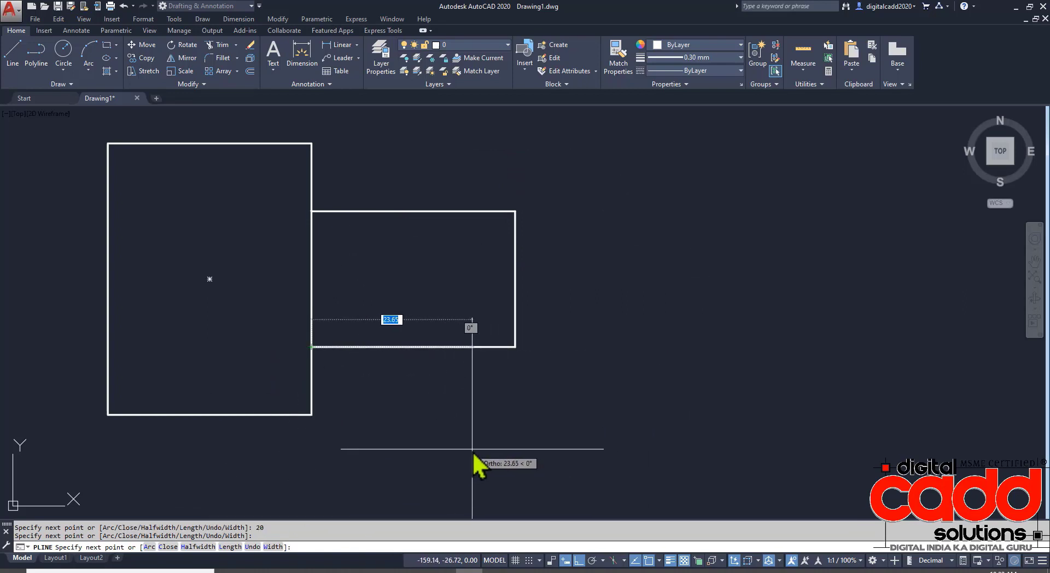
{"action": "key", "text": "Return"}
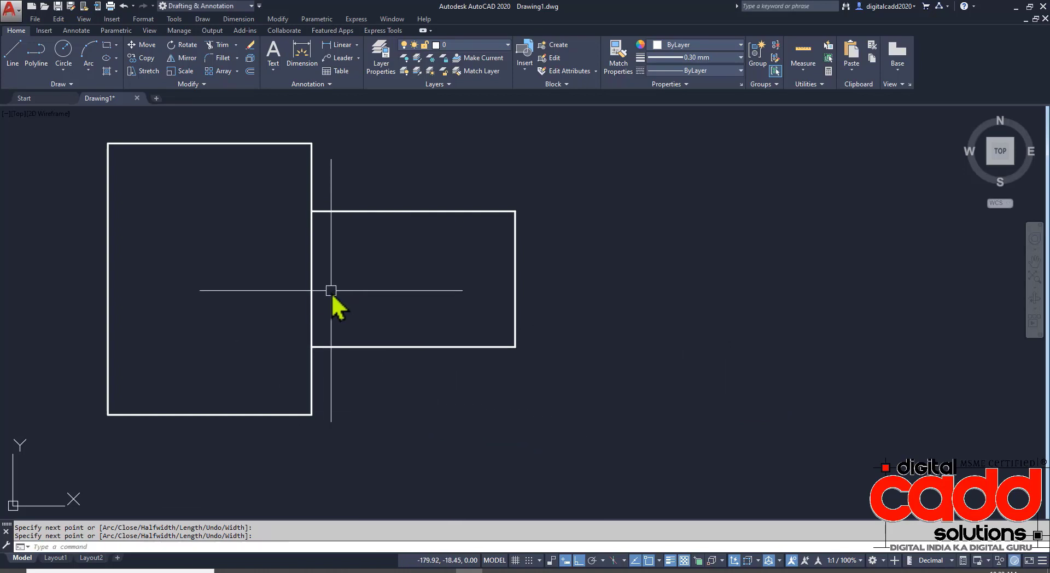
{"action": "middle_click_drag", "start_coordinate": [331, 291], "coordinate": [451, 338]}
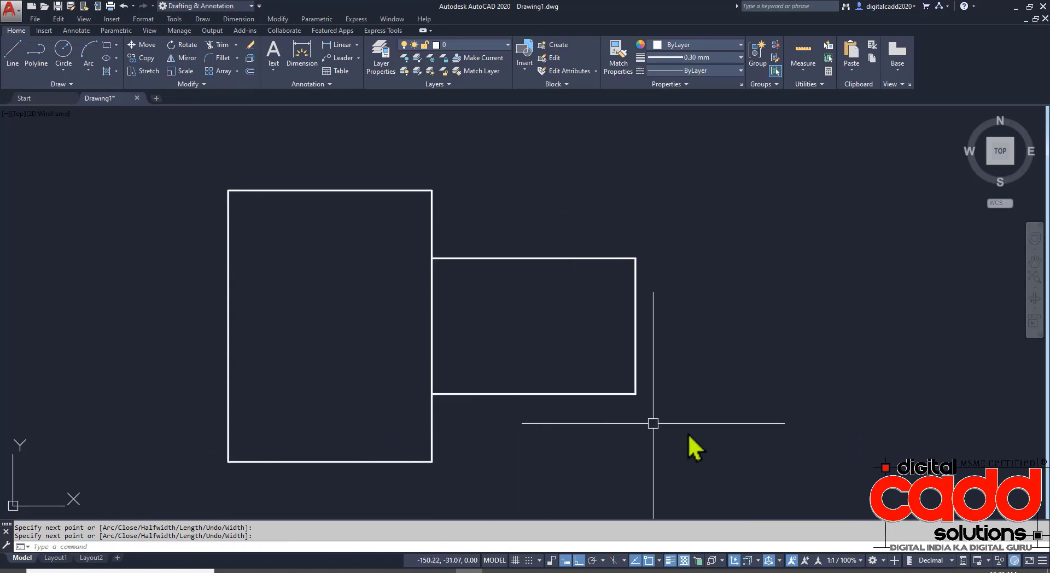
{"action": "middle_click_drag", "start_coordinate": [698, 422], "coordinate": [642, 405]}
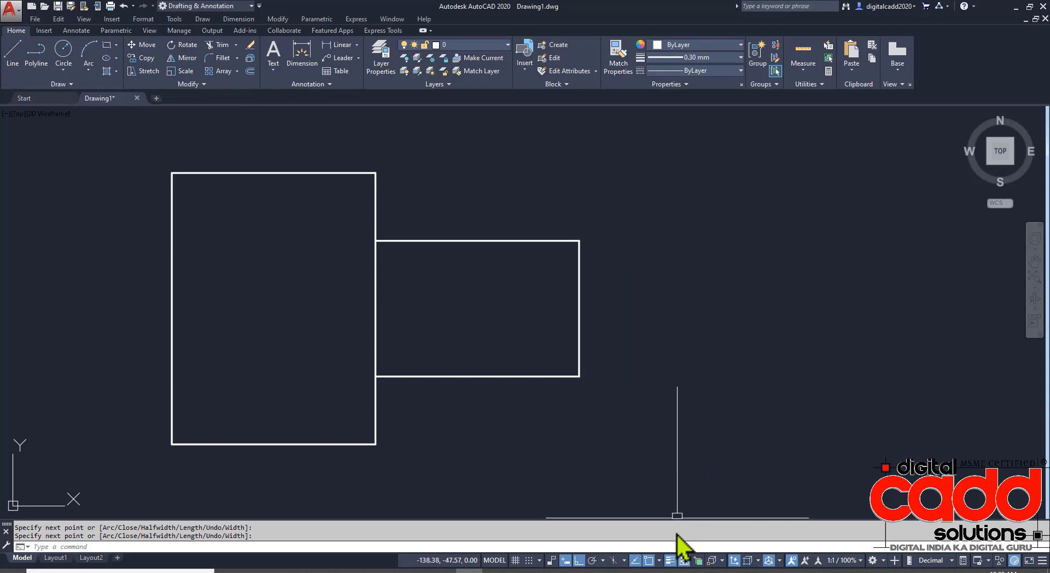
Step: Switch the lineweight display off and back on to compare the thickness of the drawn outline
{"action": "left_click", "coordinate": [671, 561]}
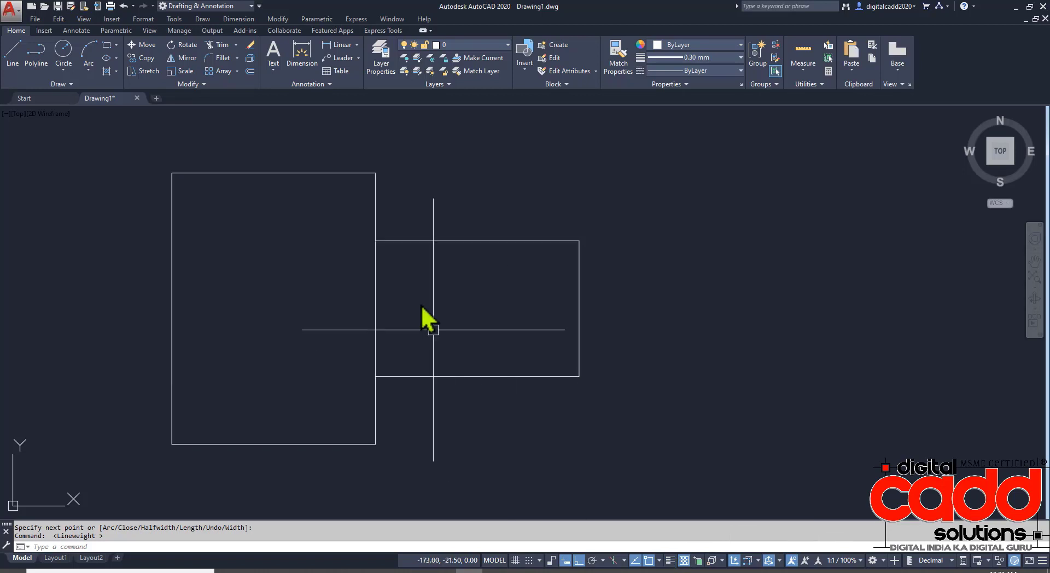
{"action": "middle_click_drag", "start_coordinate": [421, 304], "coordinate": [435, 286]}
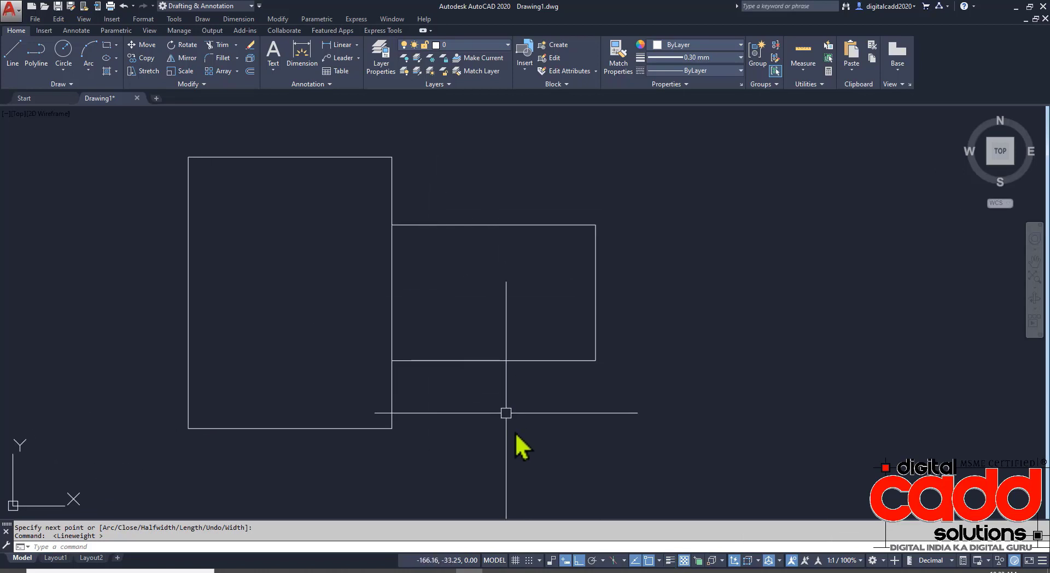
{"action": "left_click", "coordinate": [671, 562]}
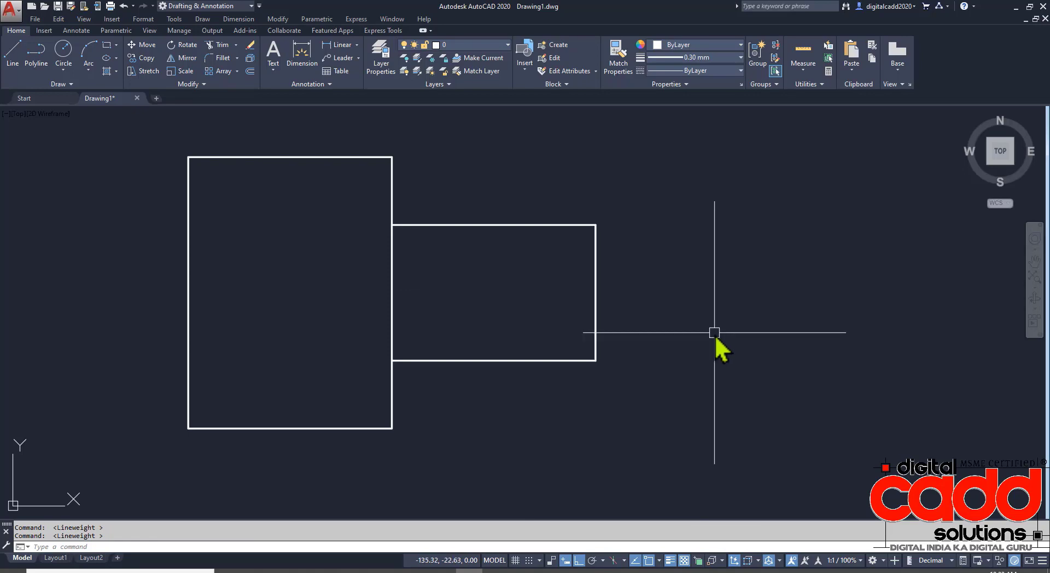
Step: Check the centreline of EX: 1 in the PDF and, in AutoCAD, draw a horizontal line about 78 mm long through mid-height, overhanging both ends
{"action": "left_click", "coordinate": [308, 571]}
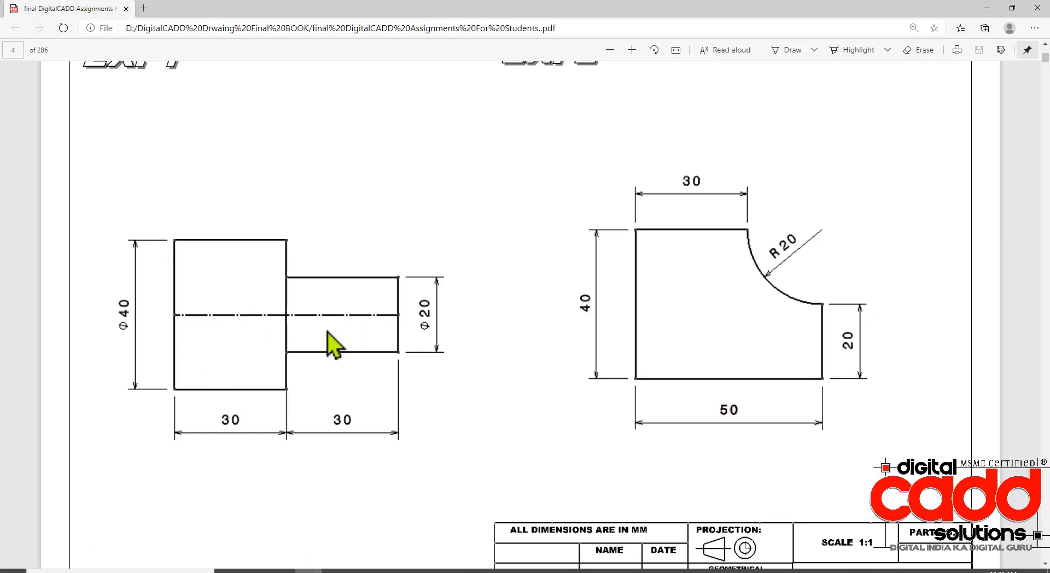
{"action": "left_click", "coordinate": [469, 571]}
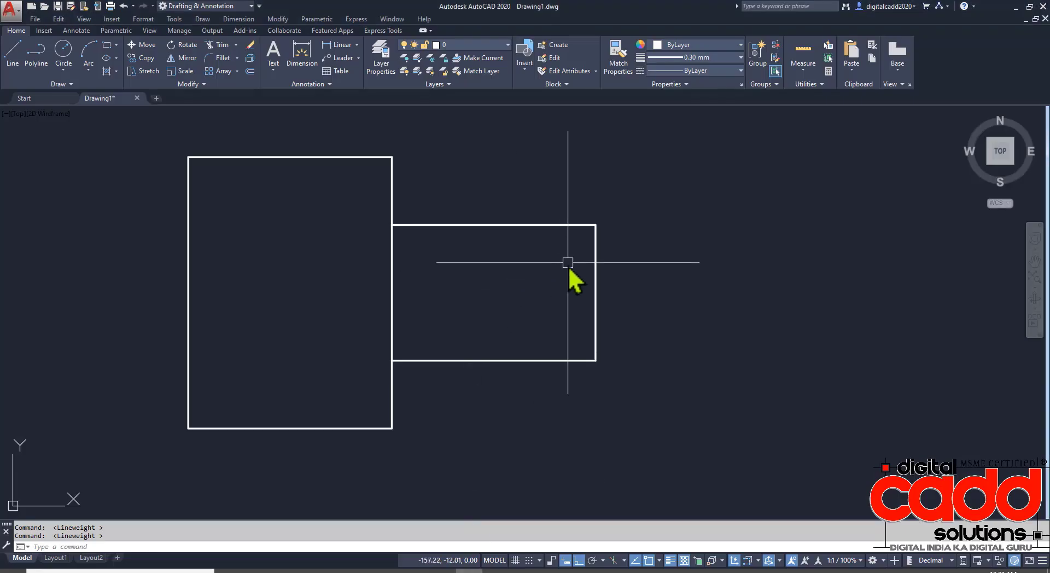
{"action": "middle_click_drag", "start_coordinate": [556, 279], "coordinate": [568, 284]}
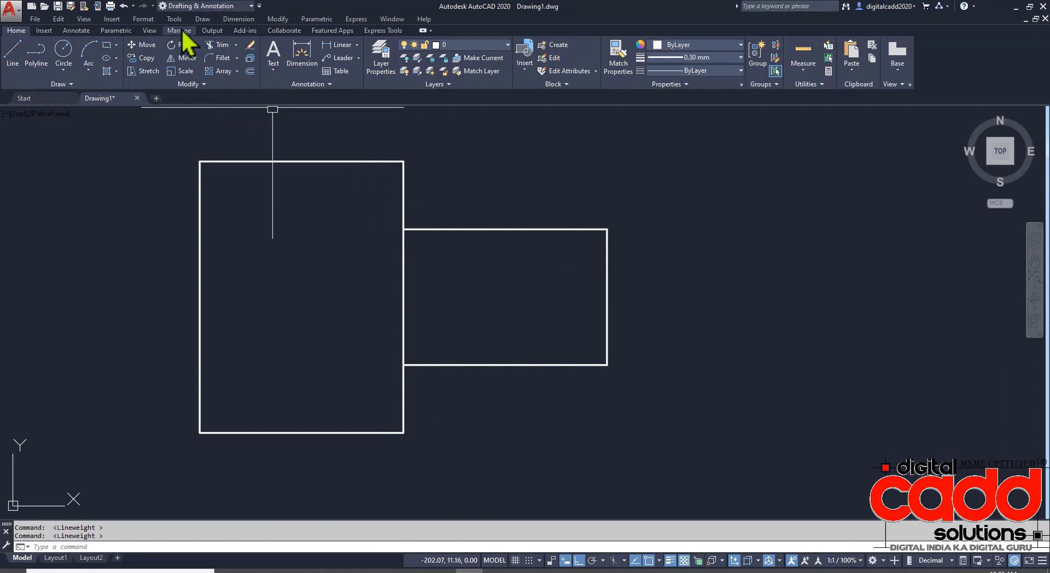
{"action": "left_click", "coordinate": [77, 33]}
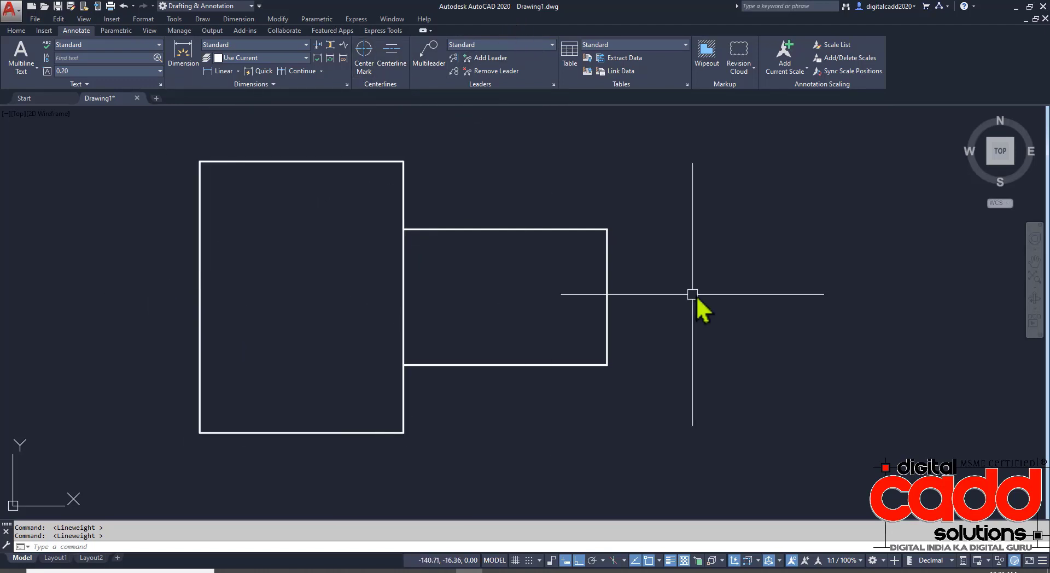
{"action": "left_click", "coordinate": [23, 31]}
{"action": "left_click", "coordinate": [13, 52]}
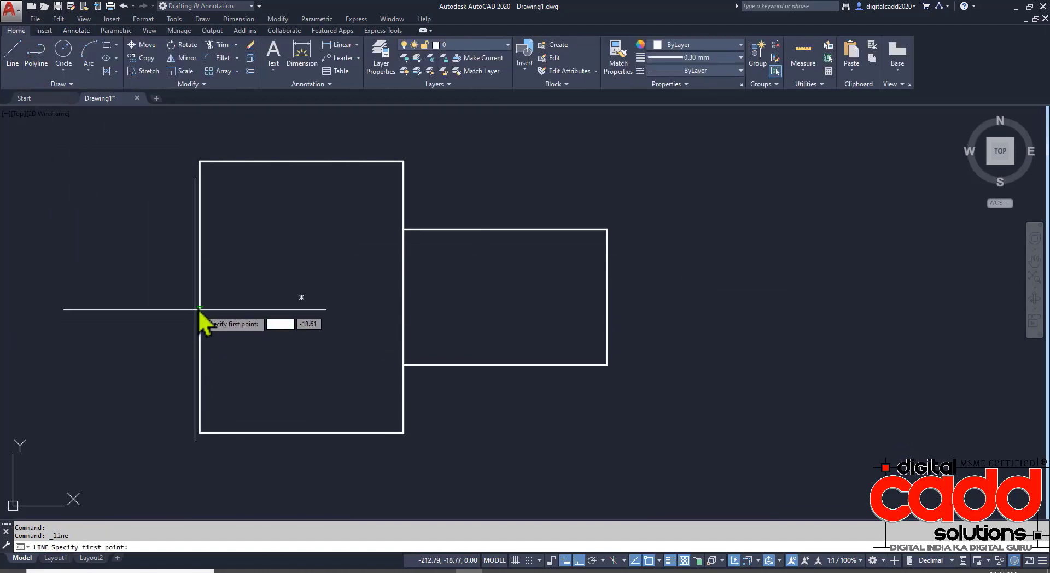
{"action": "left_click", "coordinate": [163, 296]}
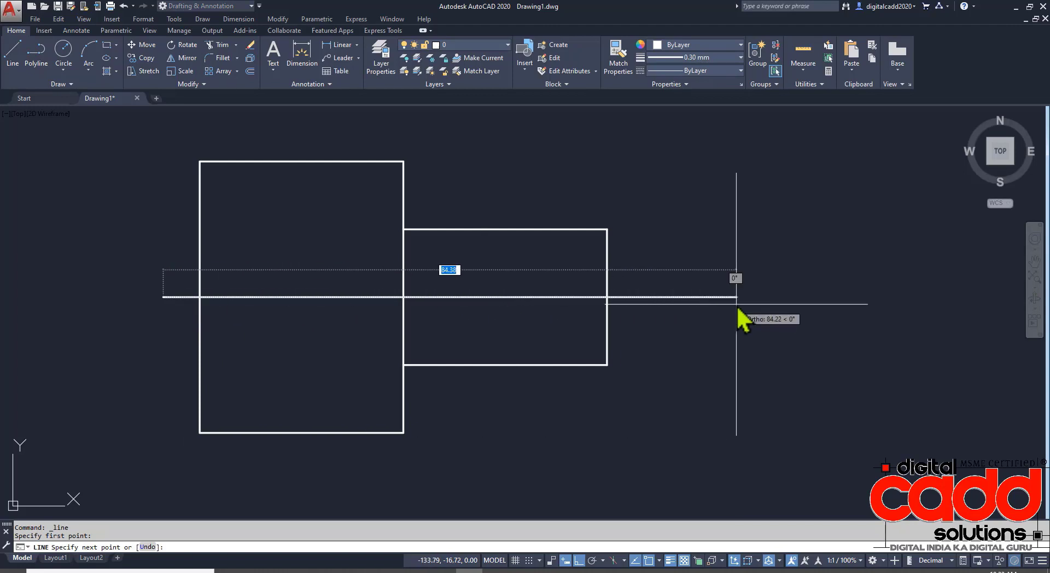
{"action": "left_click", "coordinate": [692, 297]}
{"action": "key", "text": "Return"}
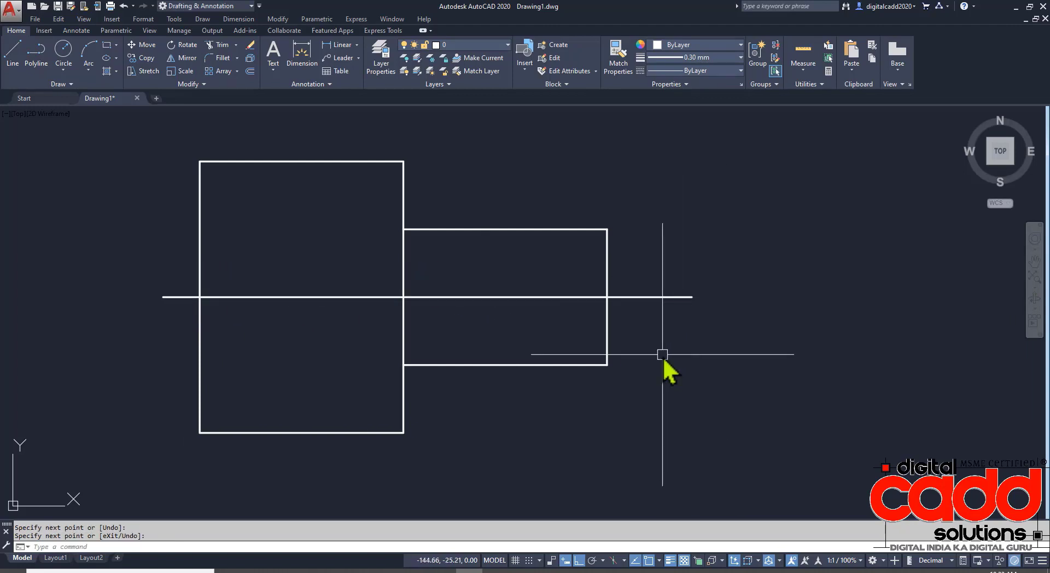
Step: Change the lineweight of the horizontal line through the middle of the shape to ByLayer
{"action": "left_click", "coordinate": [675, 279]}
{"action": "left_click", "coordinate": [656, 339]}
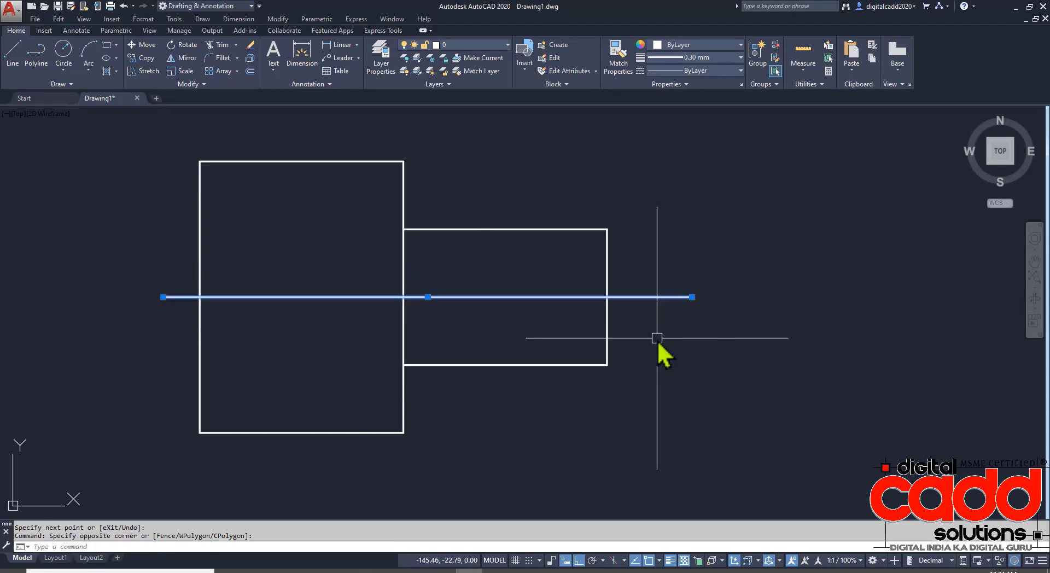
{"action": "left_click", "coordinate": [702, 58]}
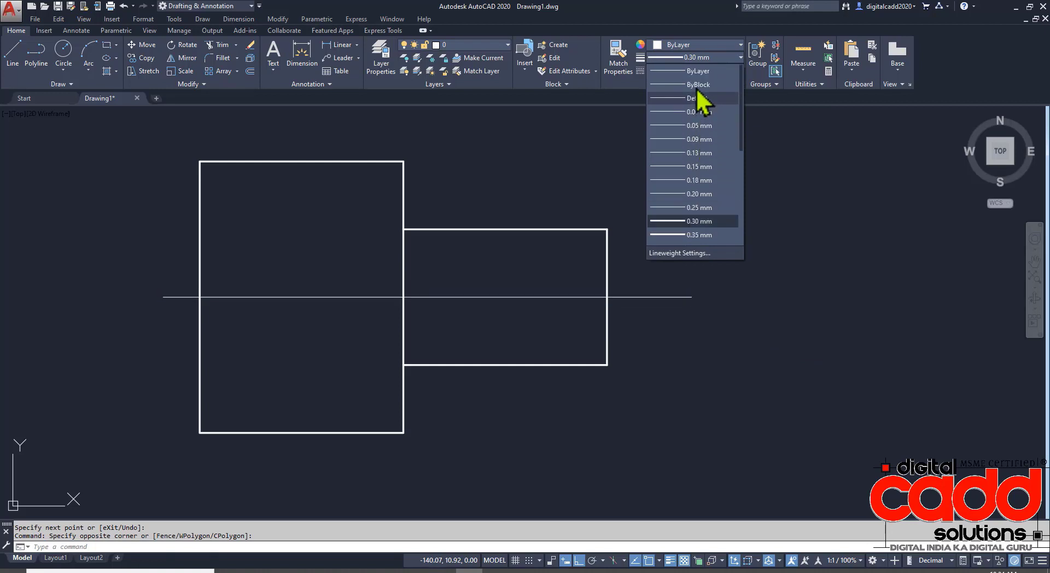
{"action": "left_click", "coordinate": [698, 71]}
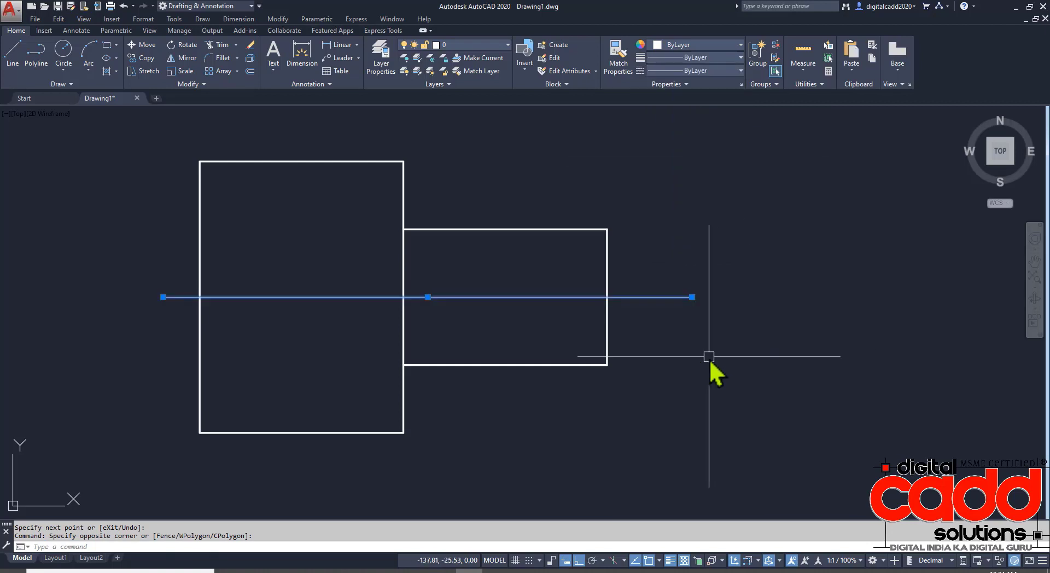
{"action": "key", "text": "Escape"}
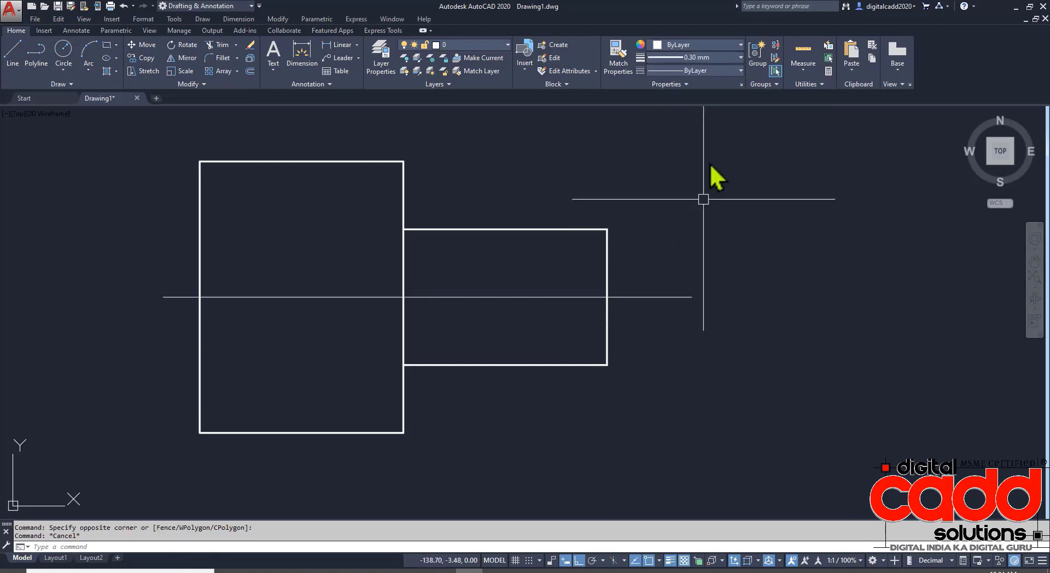
Step: Load the CENTER linetype from acad.lin into the drawing
{"action": "left_click", "coordinate": [716, 75]}
{"action": "left_click", "coordinate": [701, 124]}
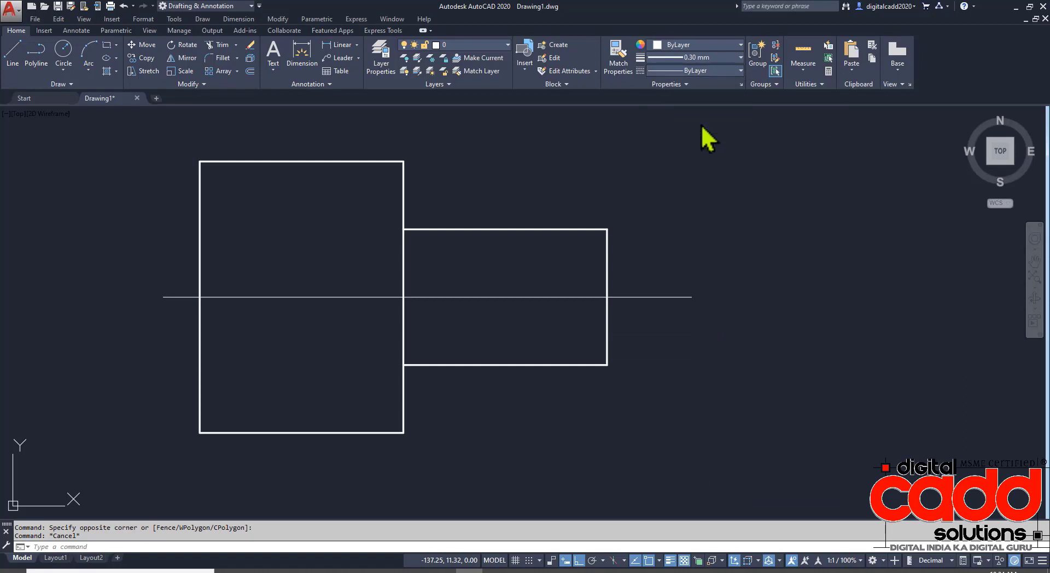
{"action": "left_click", "coordinate": [612, 198]}
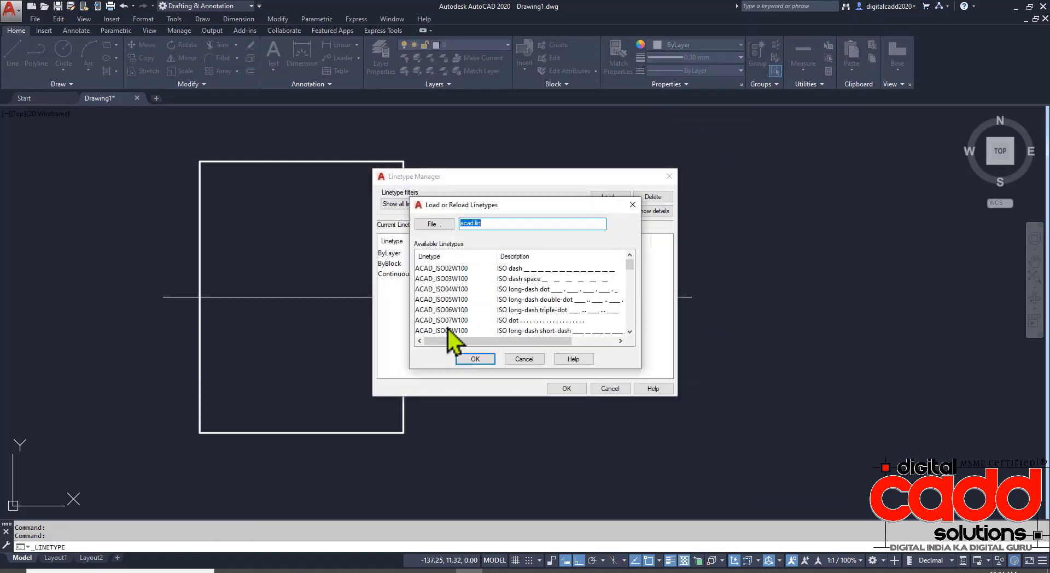
{"action": "left_click", "coordinate": [445, 311]}
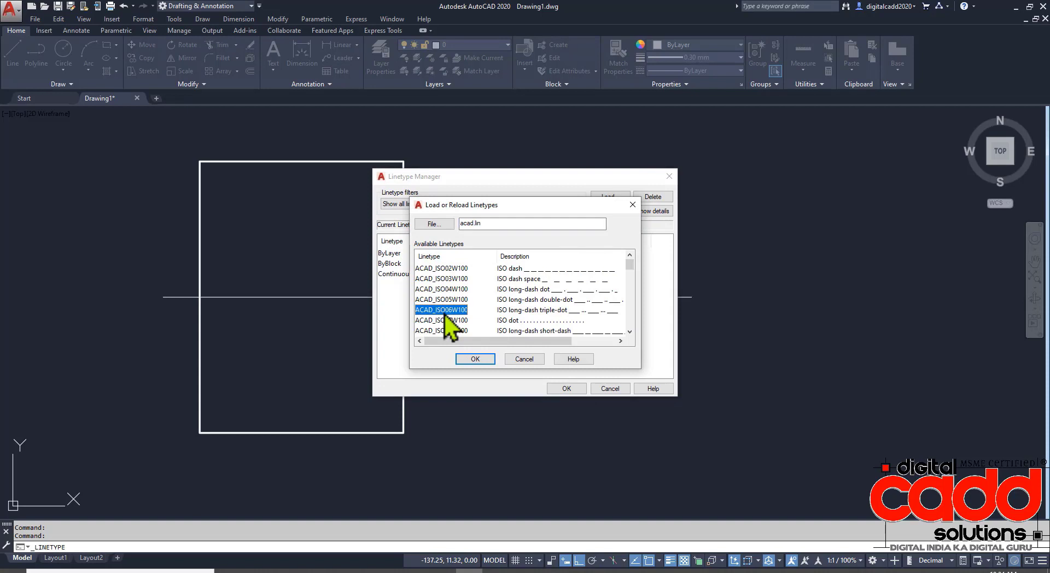
{"action": "key", "text": "c"}
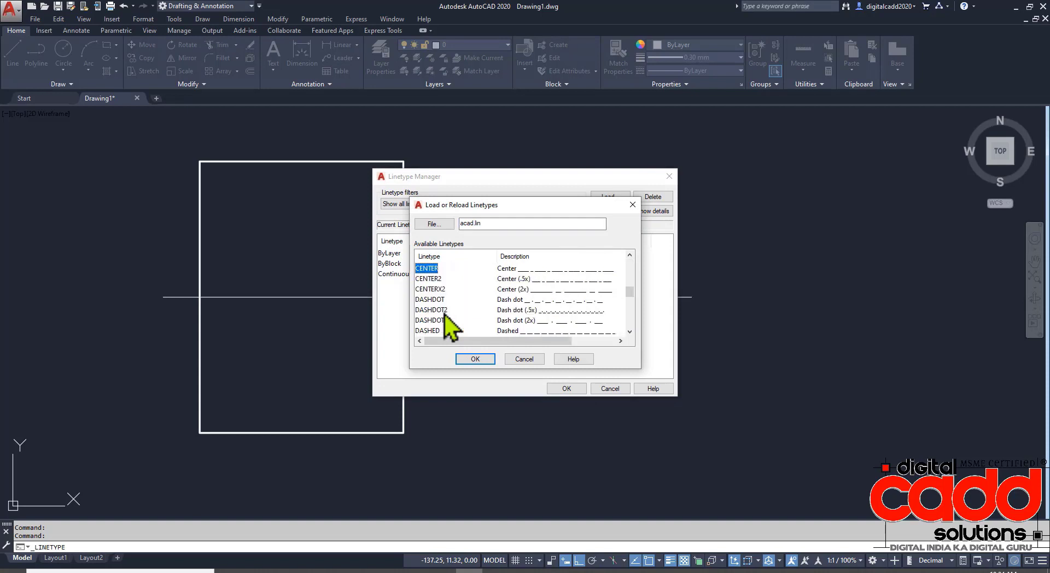
{"action": "left_click", "coordinate": [474, 359]}
{"action": "left_click", "coordinate": [565, 389]}
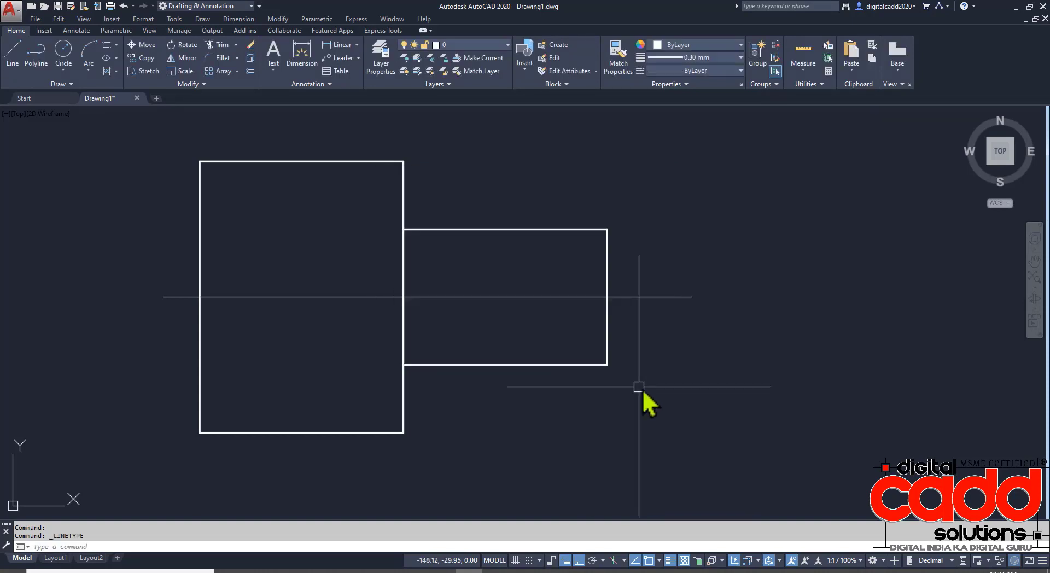
Step: Assign the CENTER linetype to the horizontal line running through both sections
{"action": "left_click", "coordinate": [698, 290]}
{"action": "left_click", "coordinate": [662, 318]}
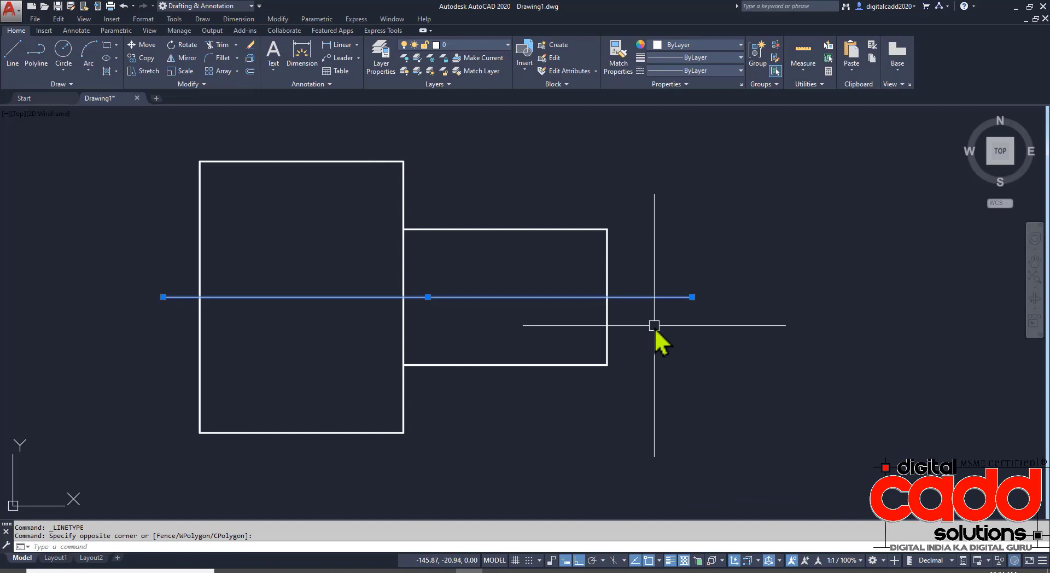
{"action": "left_click", "coordinate": [700, 71]}
{"action": "left_click", "coordinate": [699, 120]}
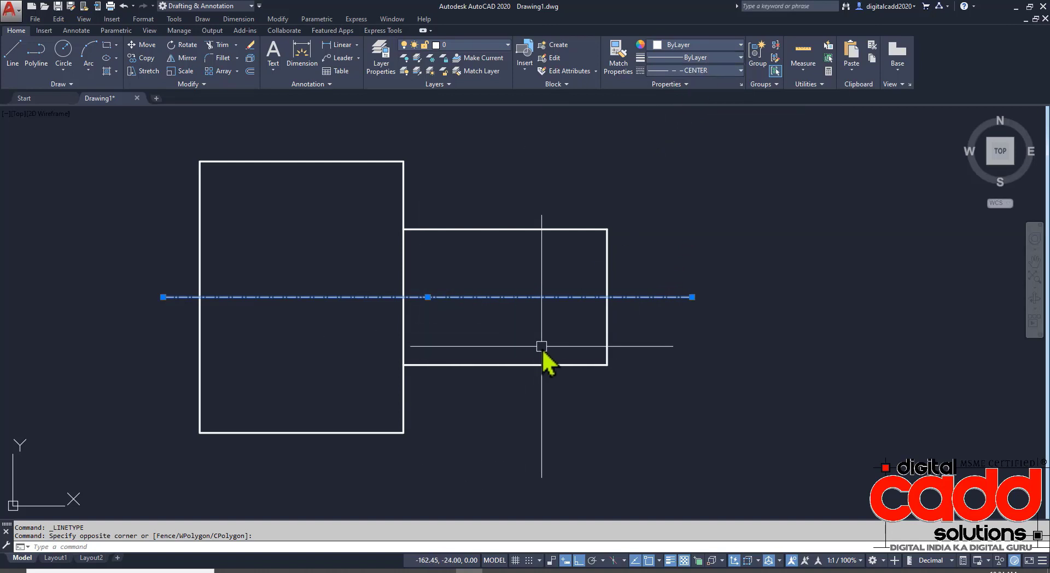
{"action": "key", "text": "Escape"}
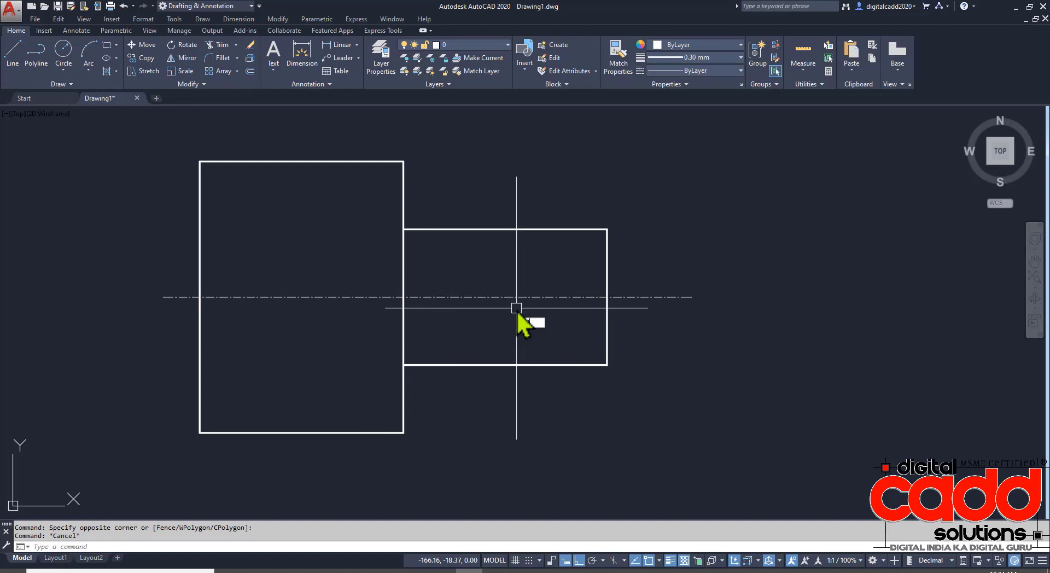
Step: Try a global linetype scale factor of 5 with LTSCALE and undo it
{"action": "type", "text": "TS"}
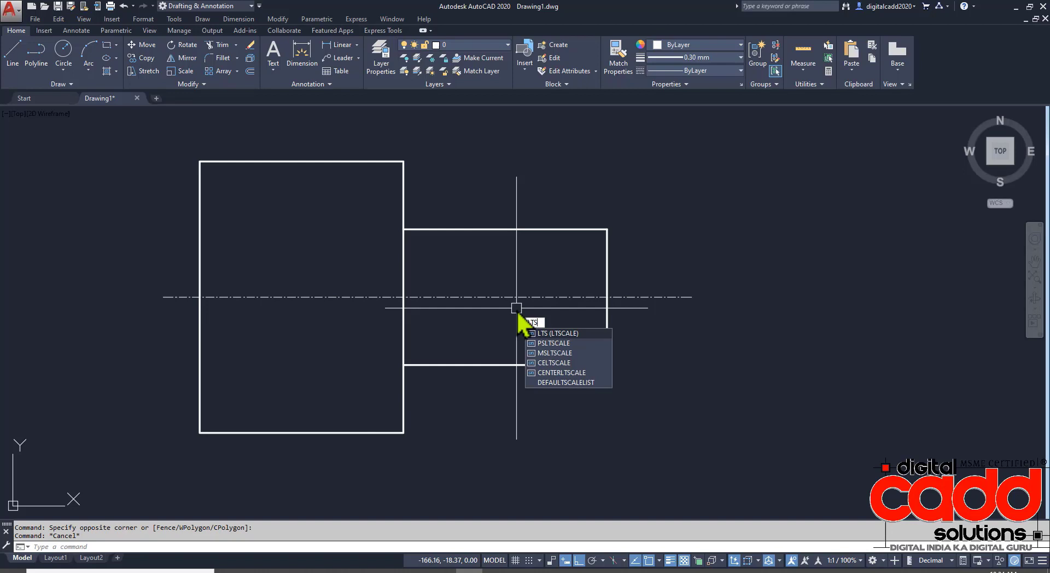
{"action": "key", "text": "Return"}
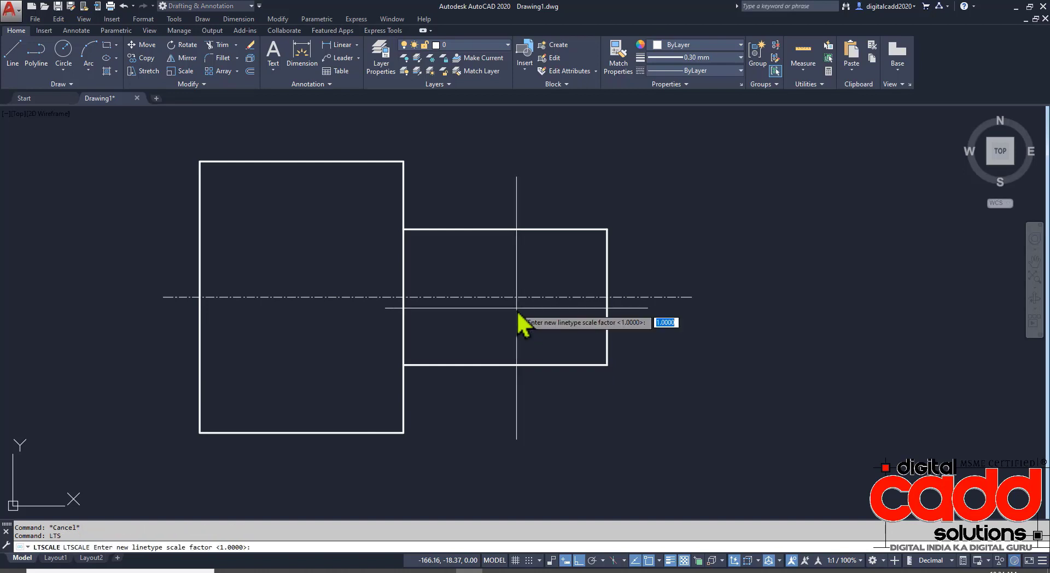
{"action": "type", "text": "5"}
{"action": "key", "text": "Return"}
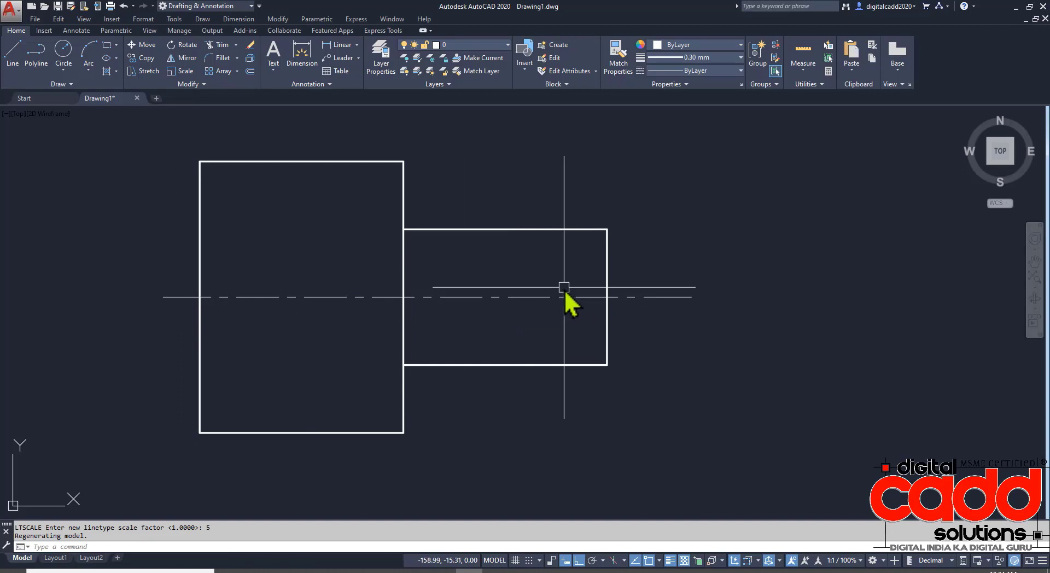
{"action": "key", "text": "ctrl+z"}
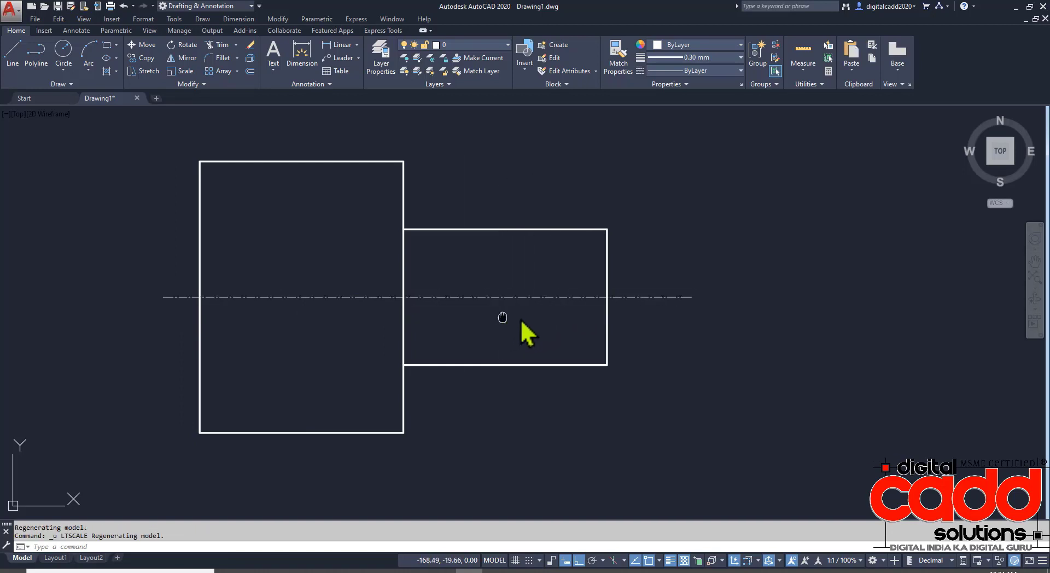
Step: Try a linetype scale of 5 in the centreline's object properties and settle on 3
{"action": "left_click", "coordinate": [600, 321]}
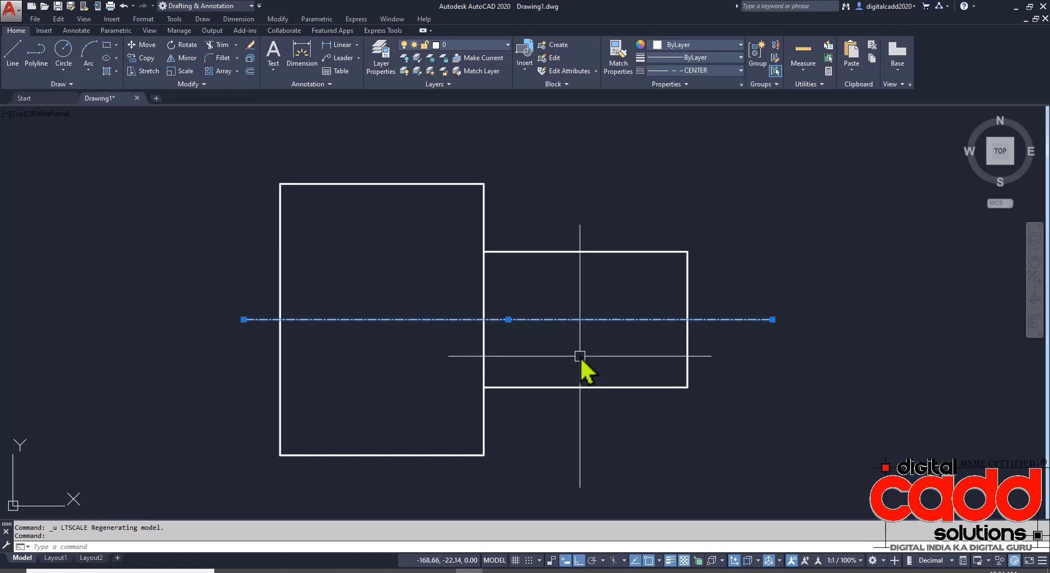
{"action": "key", "text": "ctrl+1"}
{"action": "mouse_move", "coordinate": [599, 359]}
{"action": "middle_mouse_down"}
{"action": "mouse_move", "coordinate": [605, 368]}
{"action": "mouse_move", "coordinate": [796, 300]}
{"action": "middle_mouse_up"}
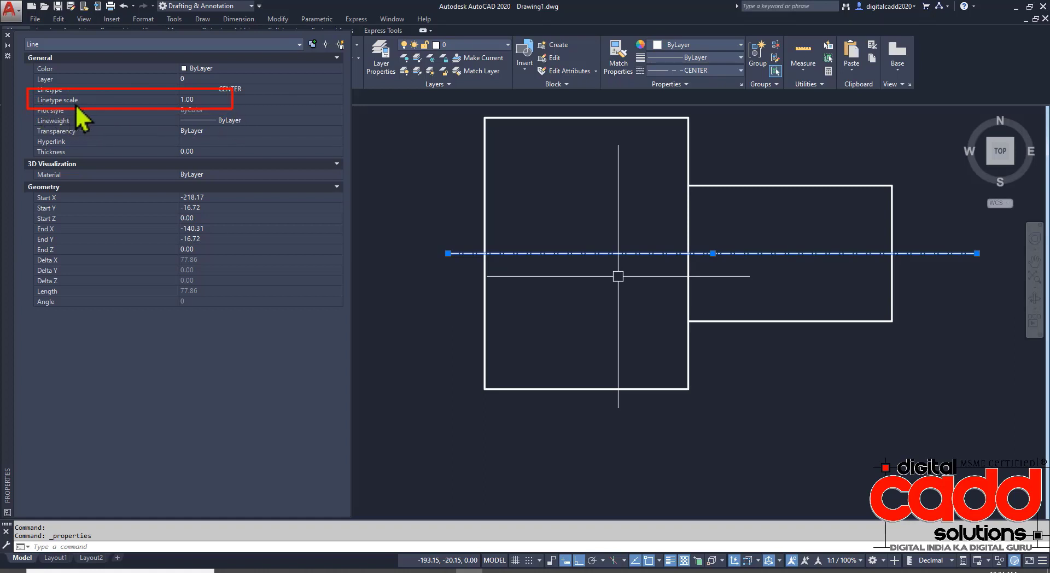
{"action": "left_click", "coordinate": [201, 100]}
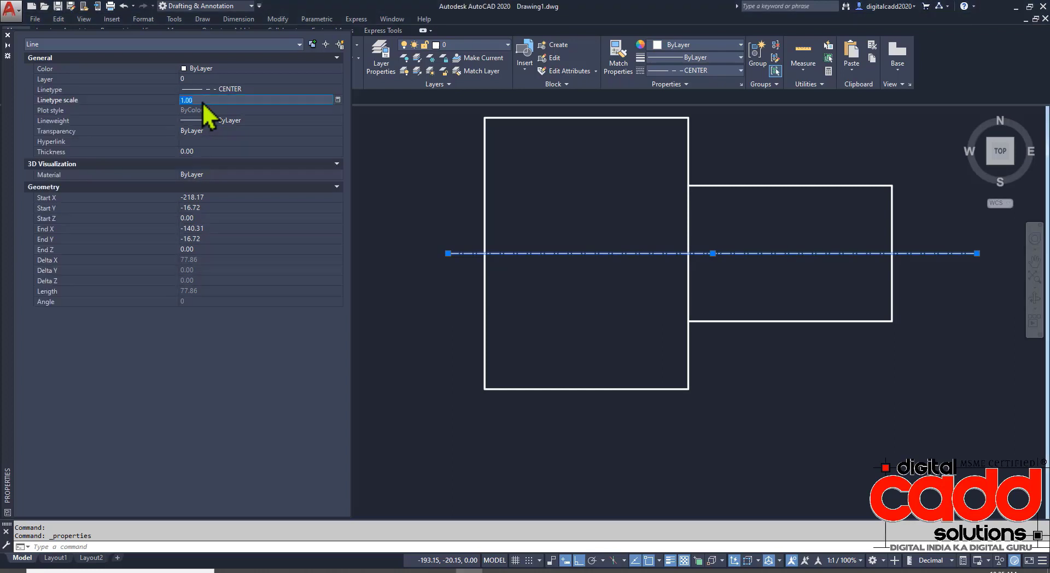
{"action": "key", "text": "Return"}
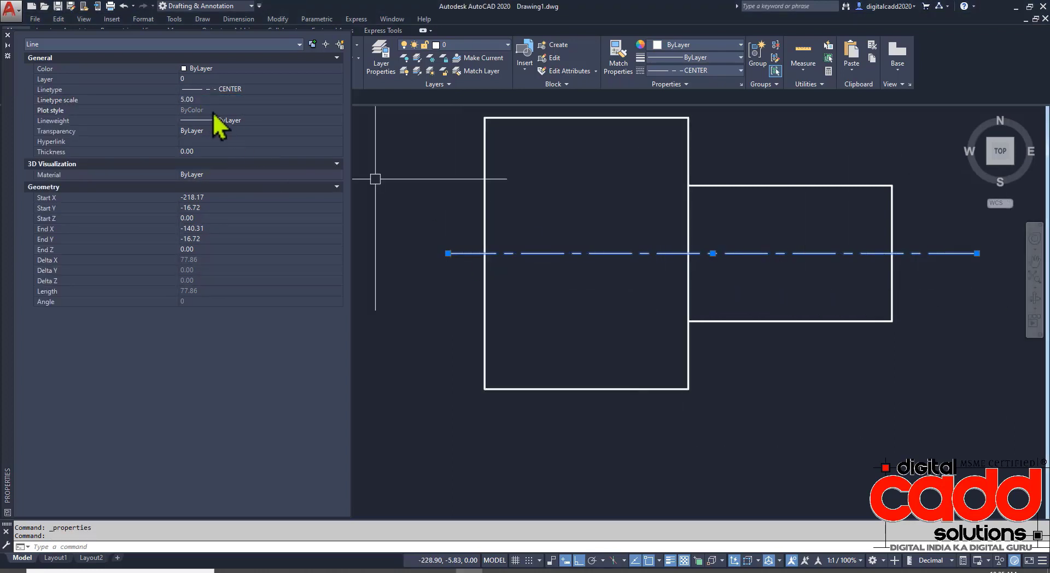
{"action": "left_click", "coordinate": [202, 103]}
{"action": "key", "text": "Return"}
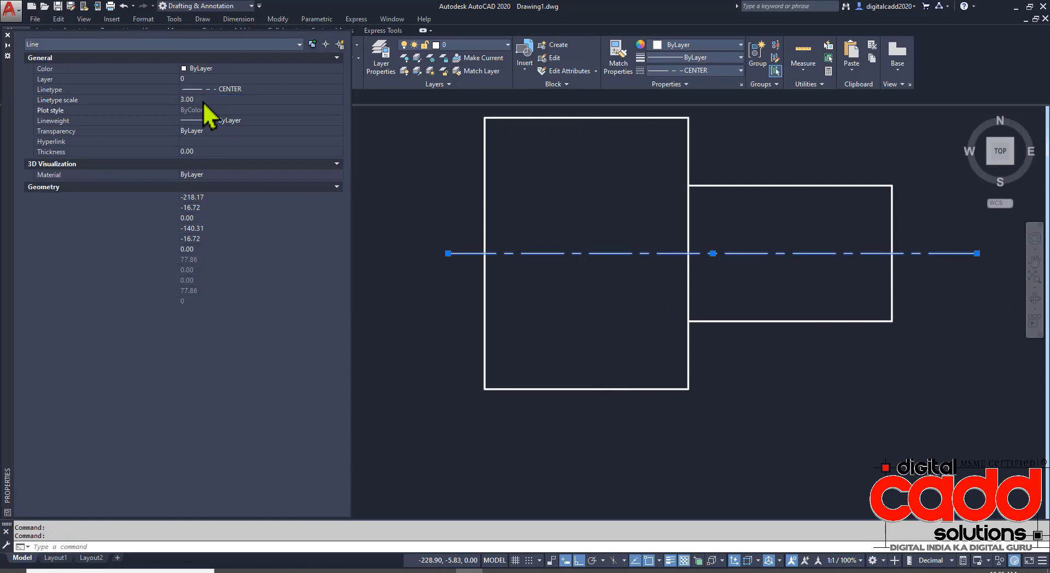
{"action": "left_click", "coordinate": [7, 35]}
{"action": "key", "text": "Escape"}
{"action": "middle_click_drag", "start_coordinate": [774, 297], "coordinate": [489, 335]}
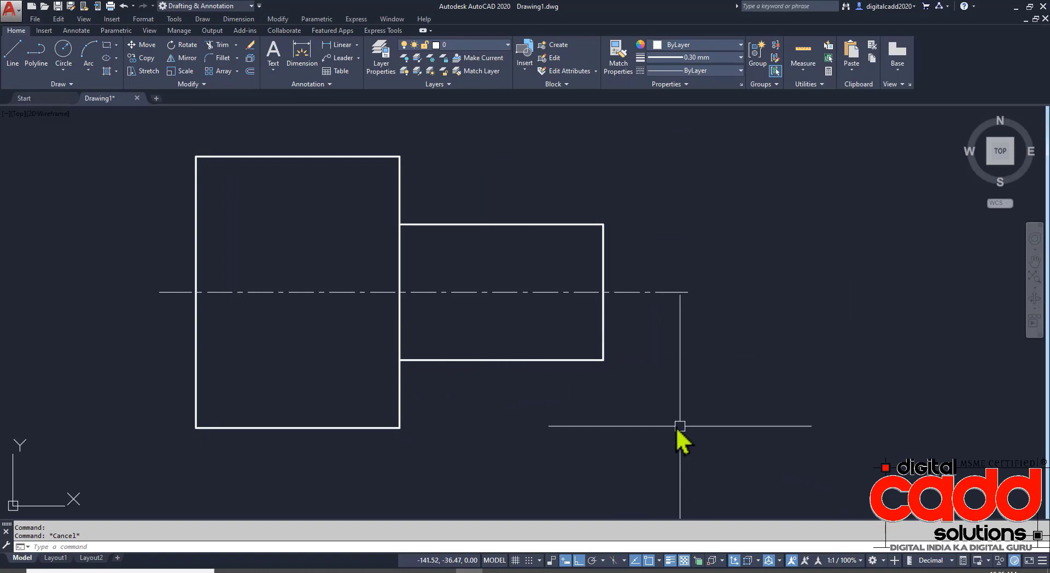
Step: Set the global linetype scale factor of the drawing to 4 with LTSCALE
{"action": "type", "text": "l"}
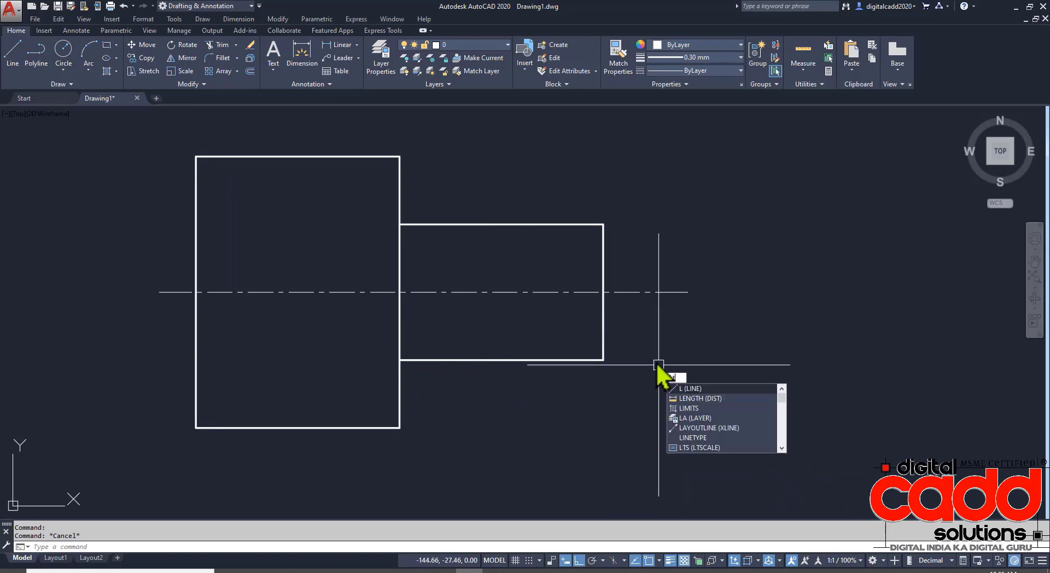
{"action": "type", "text": "ts"}
{"action": "key", "text": "Return"}
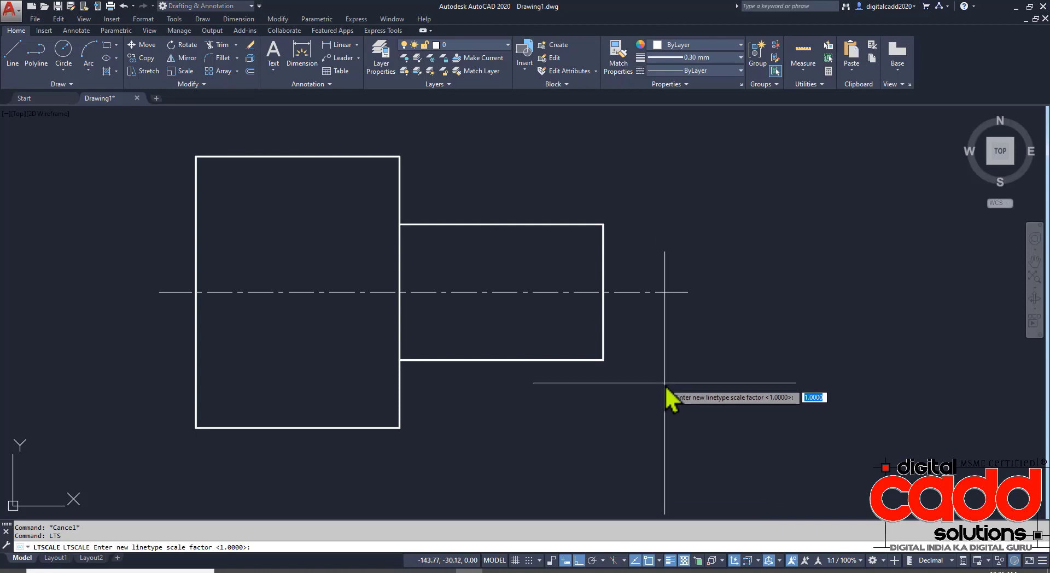
{"action": "type", "text": "4"}
{"action": "key", "text": "Return"}
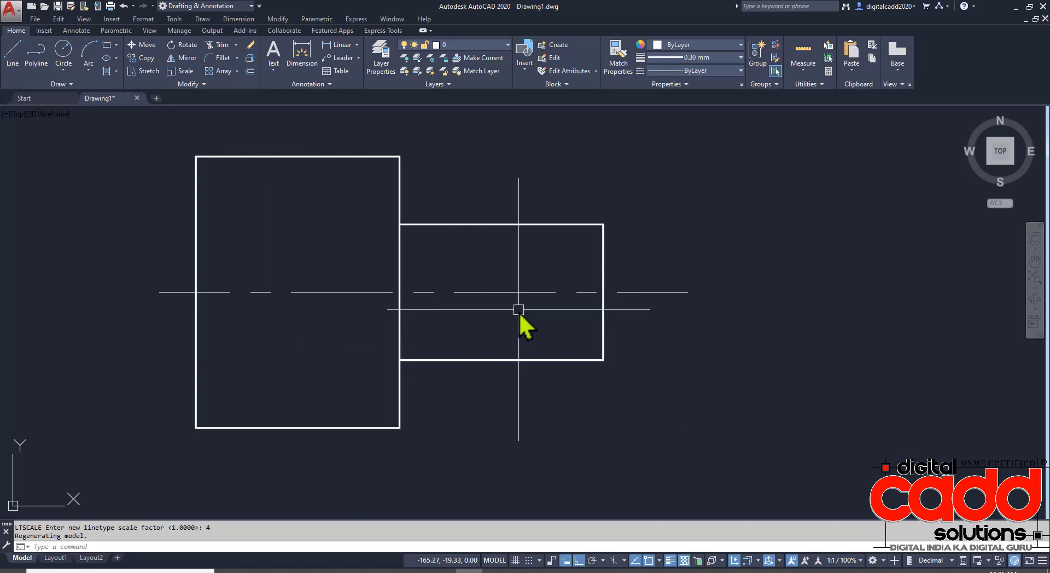
Step: Undo the last LTSCALE change and erase the horizontal centreline running through both sections
{"action": "key", "text": "ctrl+z"}
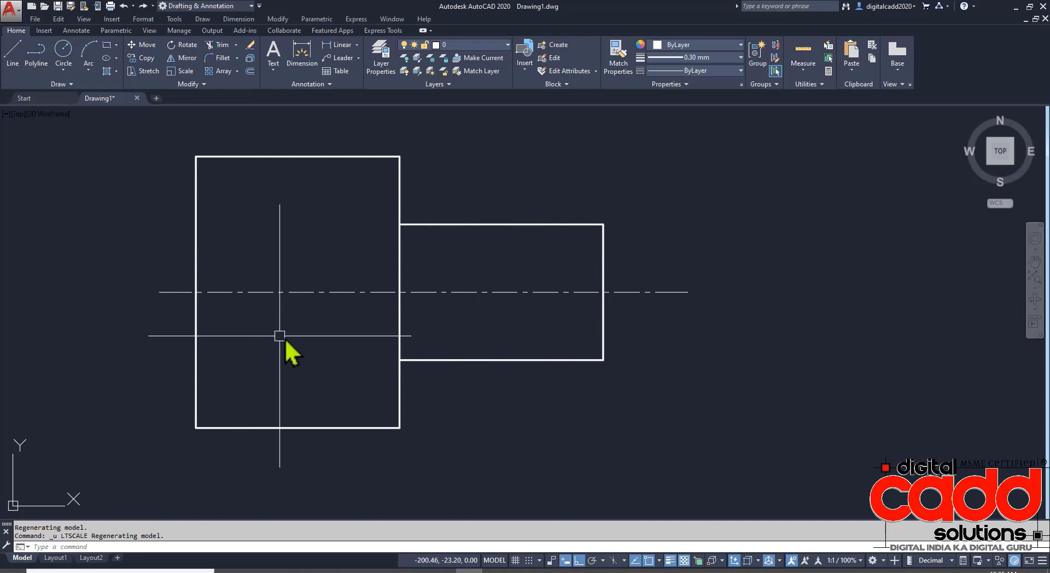
{"action": "left_click", "coordinate": [503, 269]}
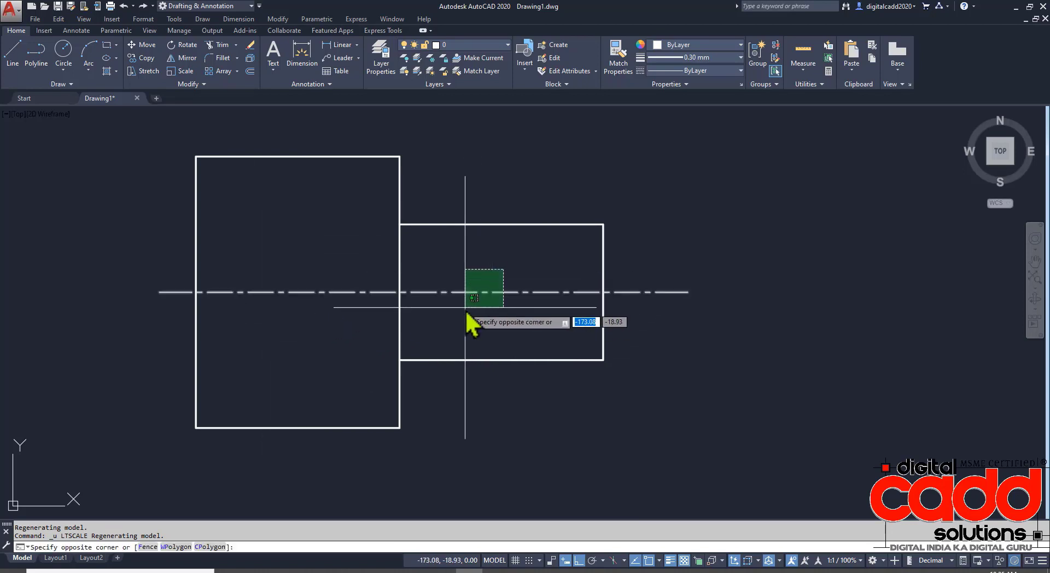
{"action": "left_click", "coordinate": [463, 310]}
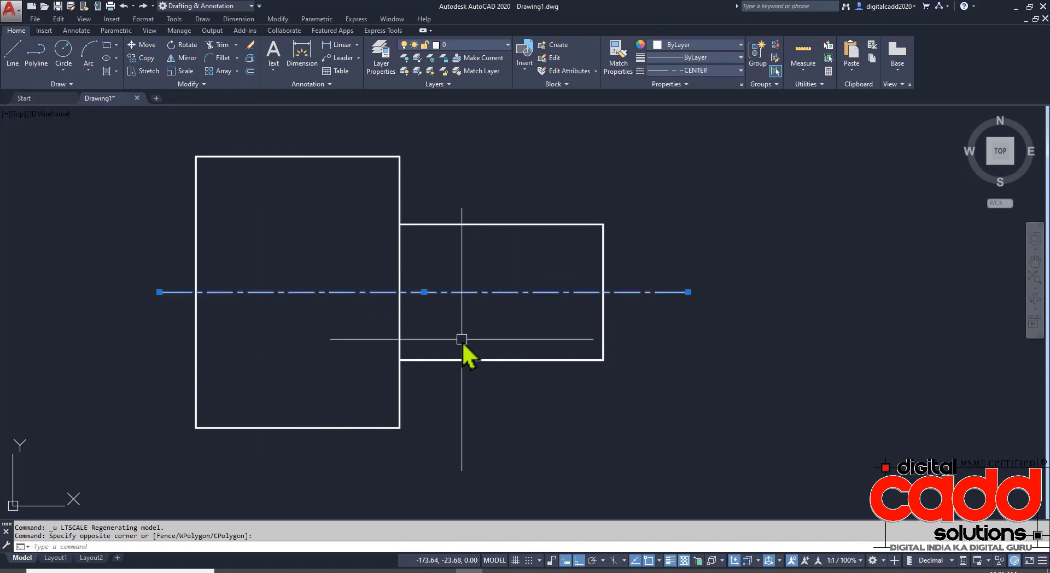
{"action": "key", "text": "Delete"}
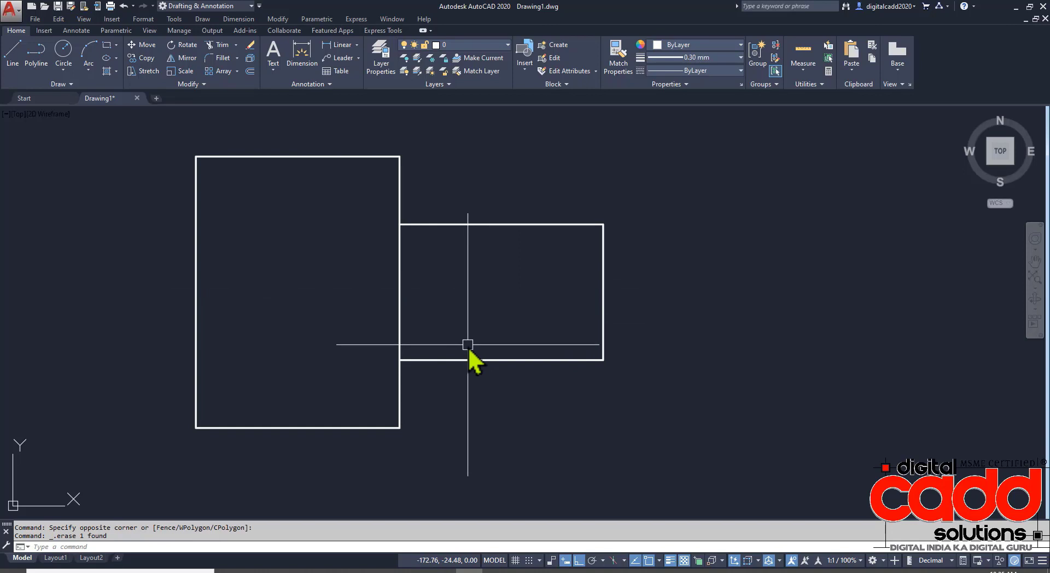
Step: Create an associative centreline between the top and bottom edges of the larger rectangle with the Centerline command
{"action": "left_click", "coordinate": [85, 31]}
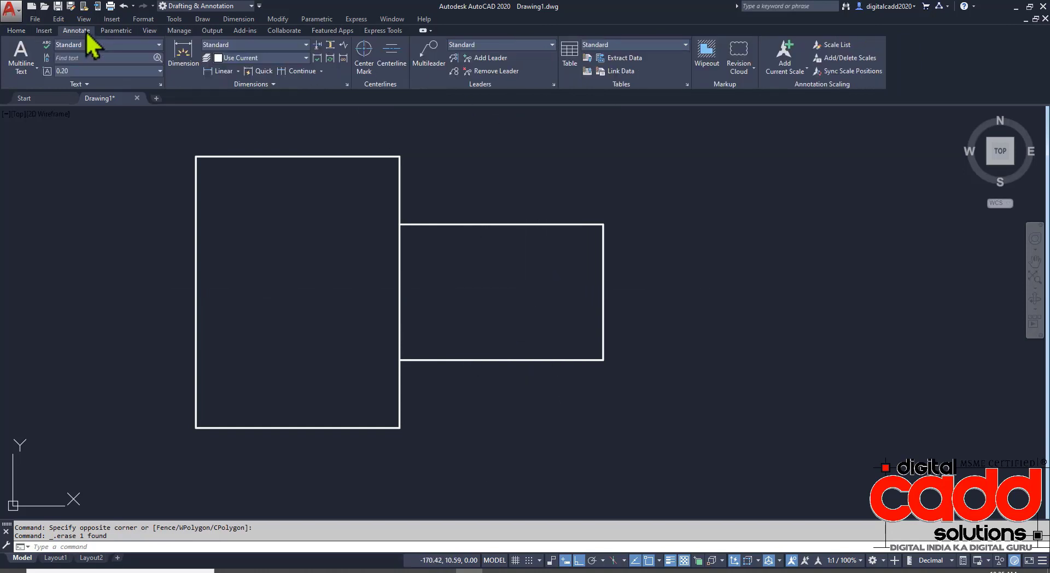
{"action": "left_click", "coordinate": [397, 61]}
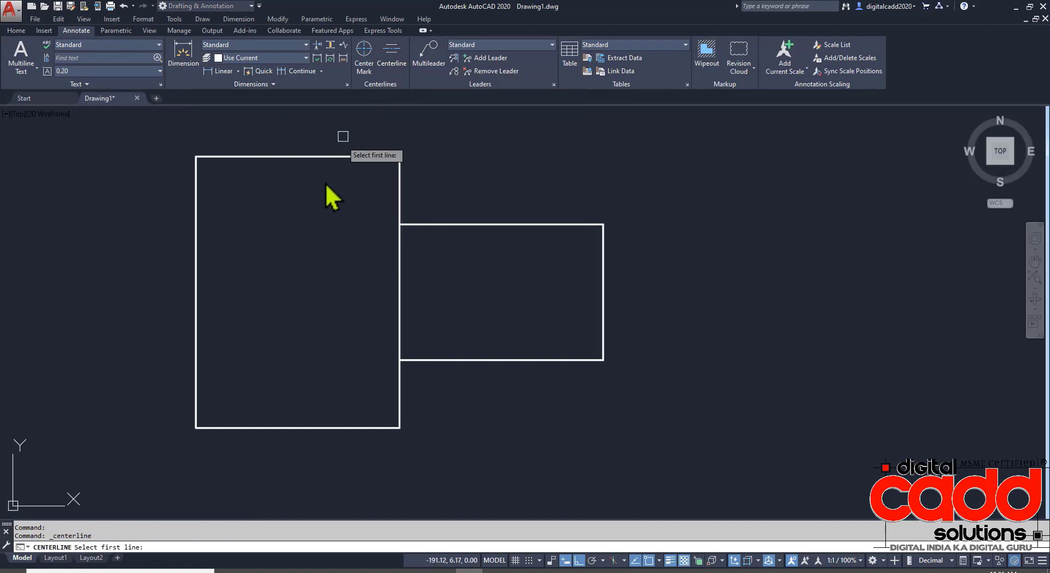
{"action": "left_click", "coordinate": [367, 156]}
{"action": "left_click", "coordinate": [369, 427]}
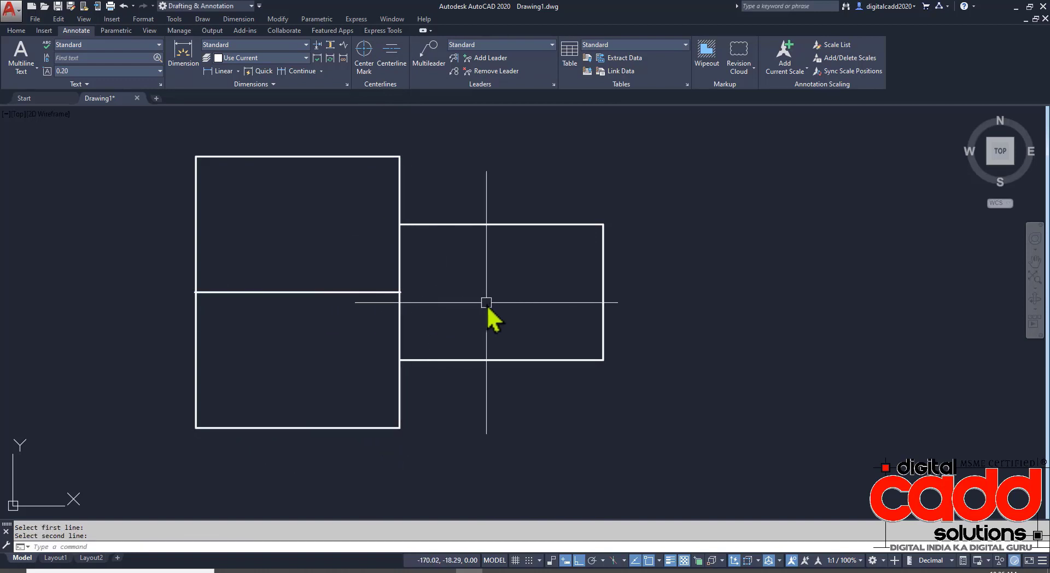
Step: Stretch the centreline about 32 mm to the right past the smaller rectangle and slightly beyond the larger rectangle's left edge
{"action": "left_click", "coordinate": [368, 293]}
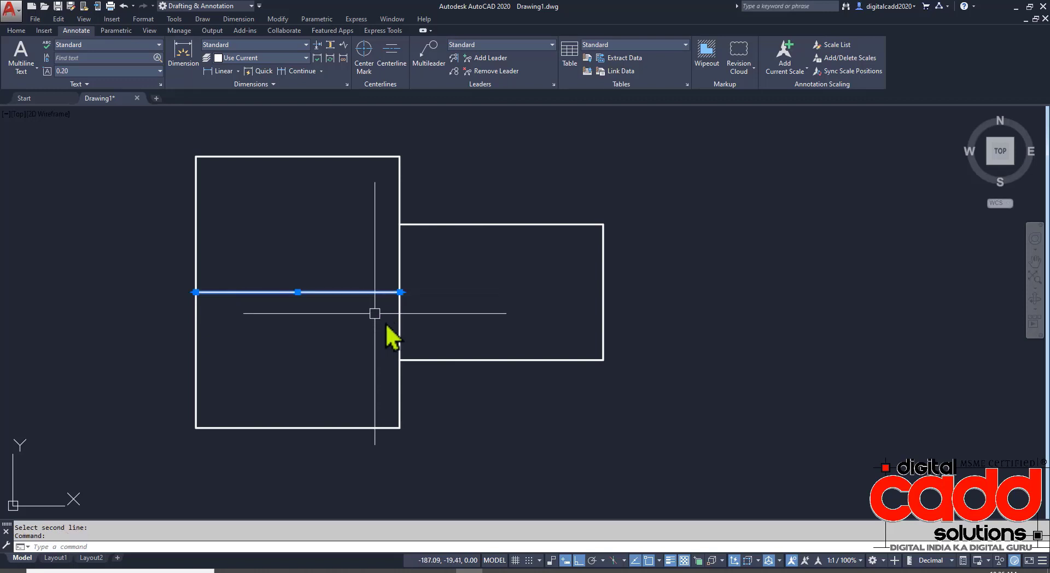
{"action": "left_click", "coordinate": [400, 292]}
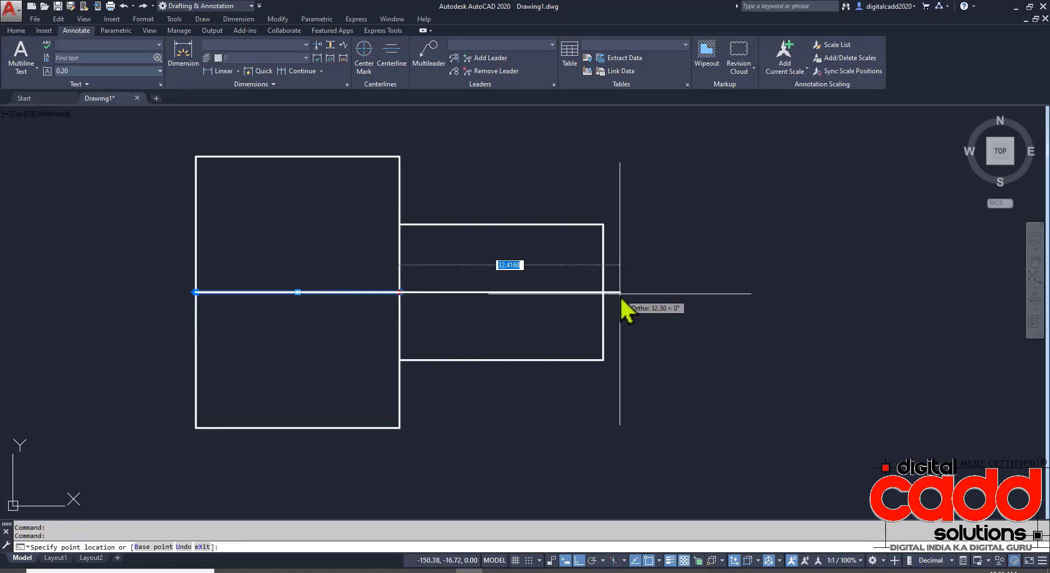
{"action": "left_click", "coordinate": [623, 305]}
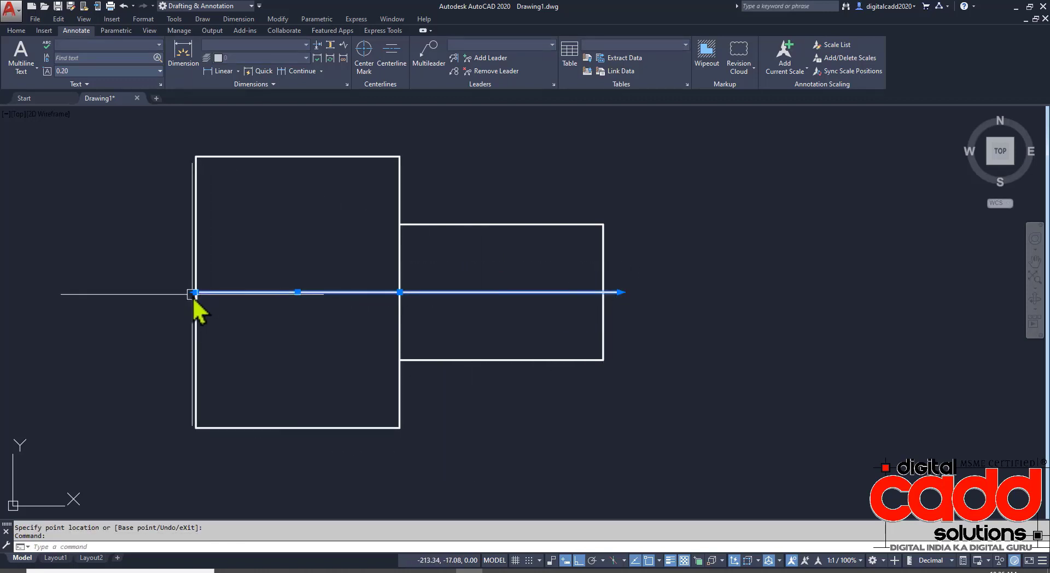
{"action": "left_click", "coordinate": [195, 293]}
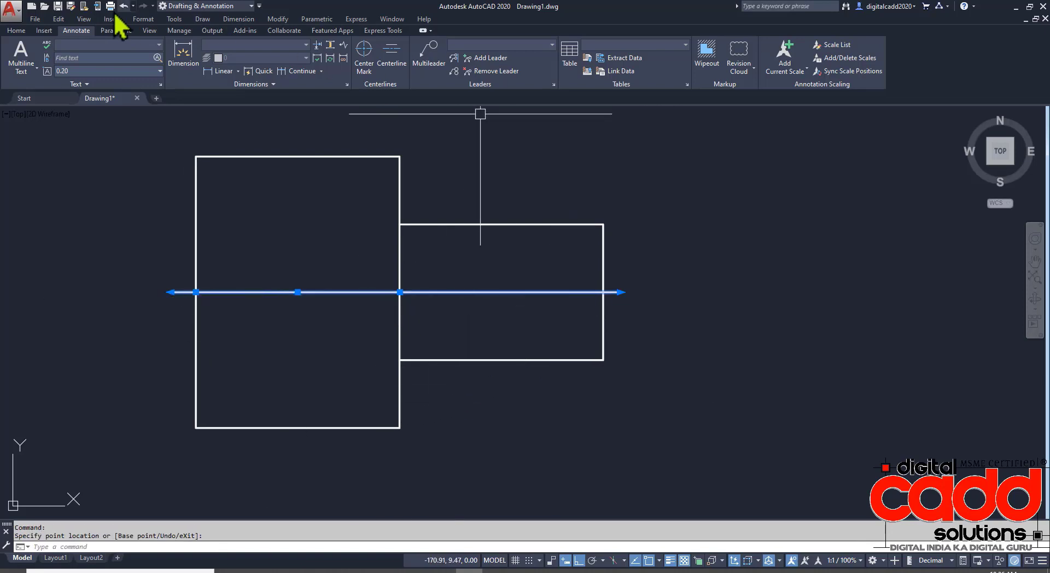
Step: Set the selected centreline's lineweight to ByLayer
{"action": "left_click", "coordinate": [16, 32]}
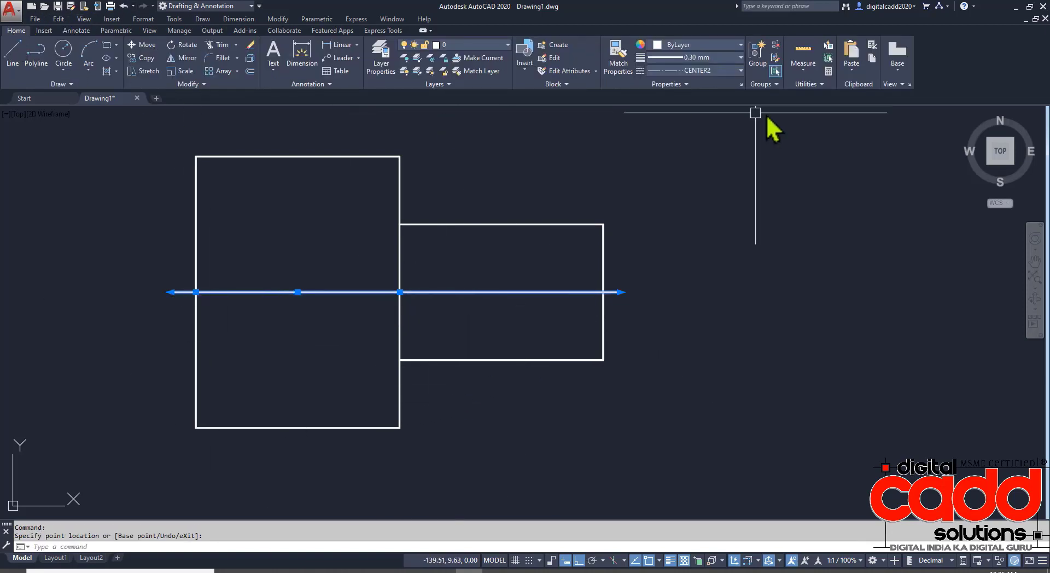
{"action": "left_click", "coordinate": [704, 60]}
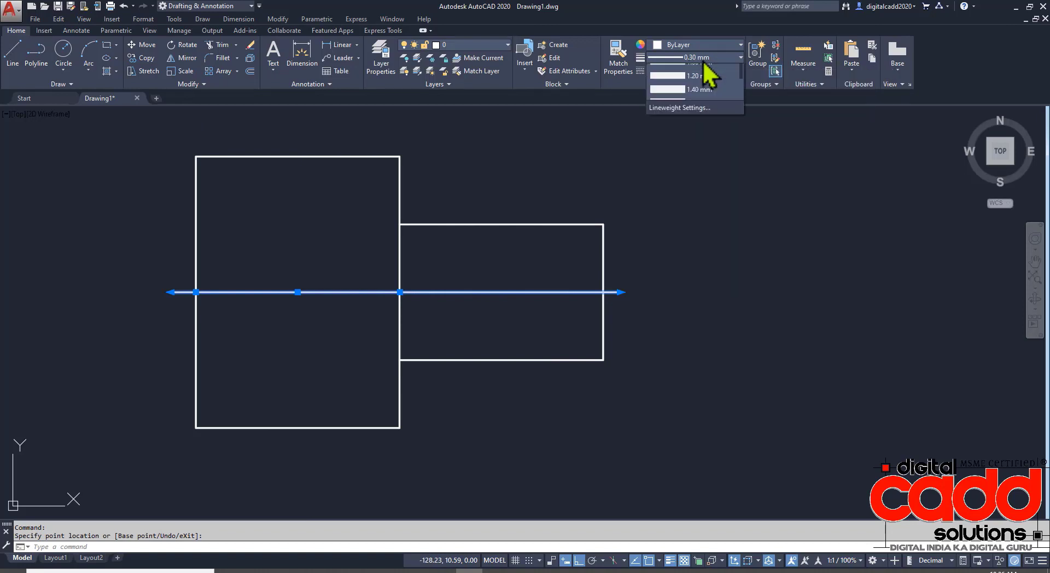
{"action": "scroll", "coordinate": [686, 153], "scroll_direction": "up", "scroll_amount": 2}
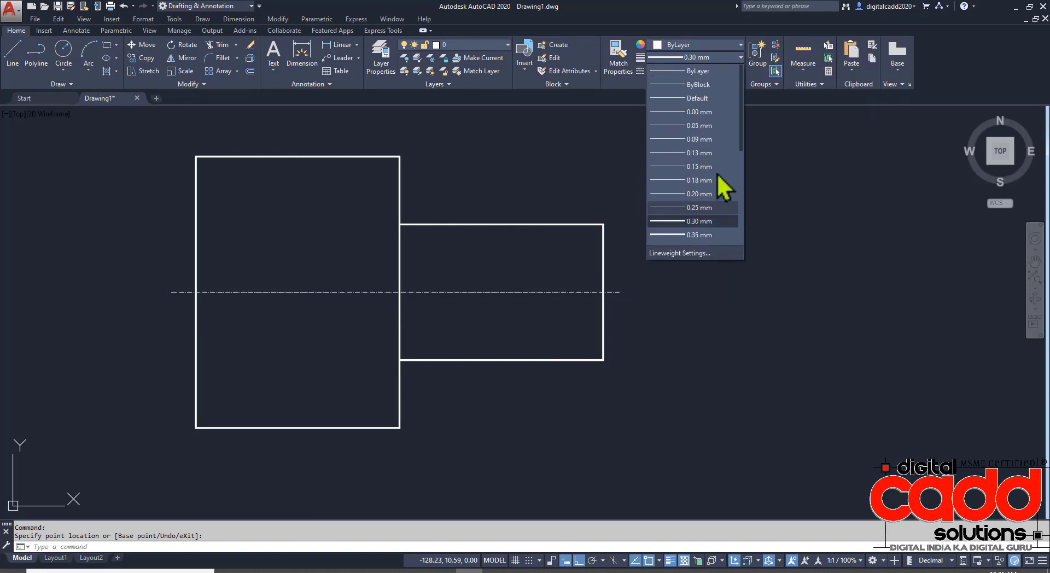
{"action": "left_click", "coordinate": [699, 72]}
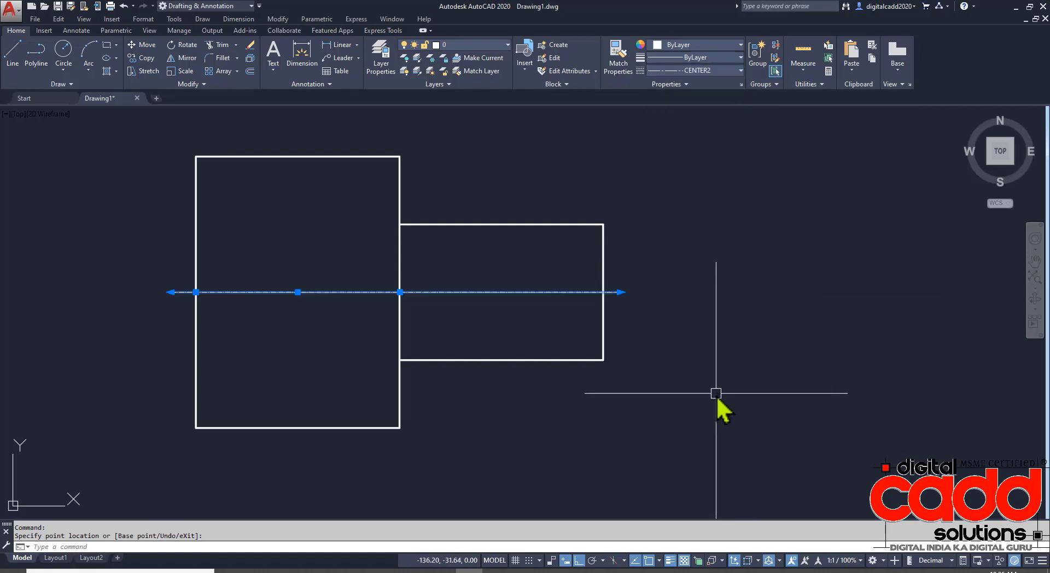
Step: Try a global linetype scale factor of 5 with LTSCALE and settle on 6
{"action": "type", "text": "LTS"}
{"action": "key", "text": "Return"}
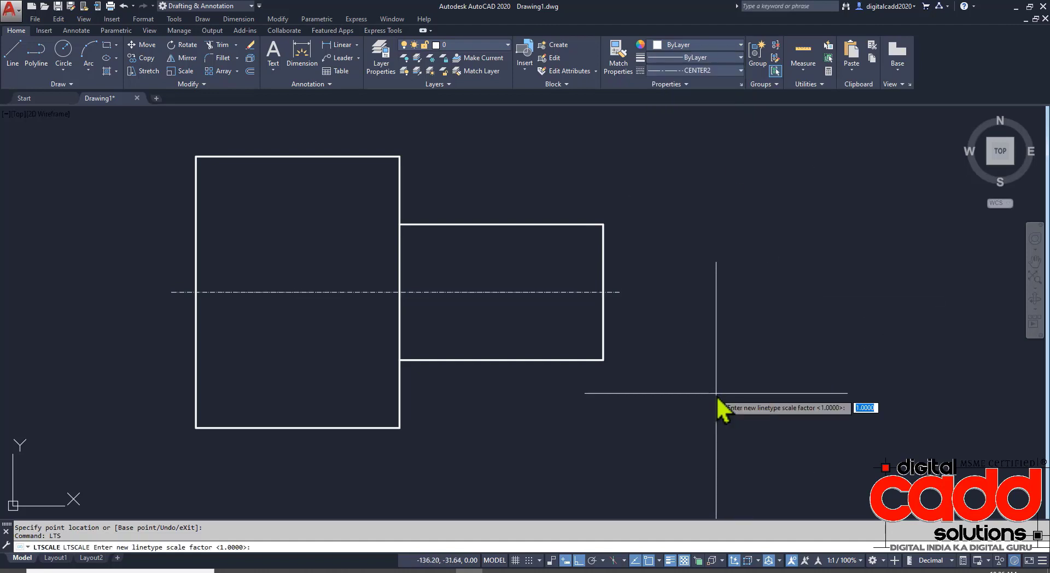
{"action": "type", "text": "5"}
{"action": "key", "text": "Return"}
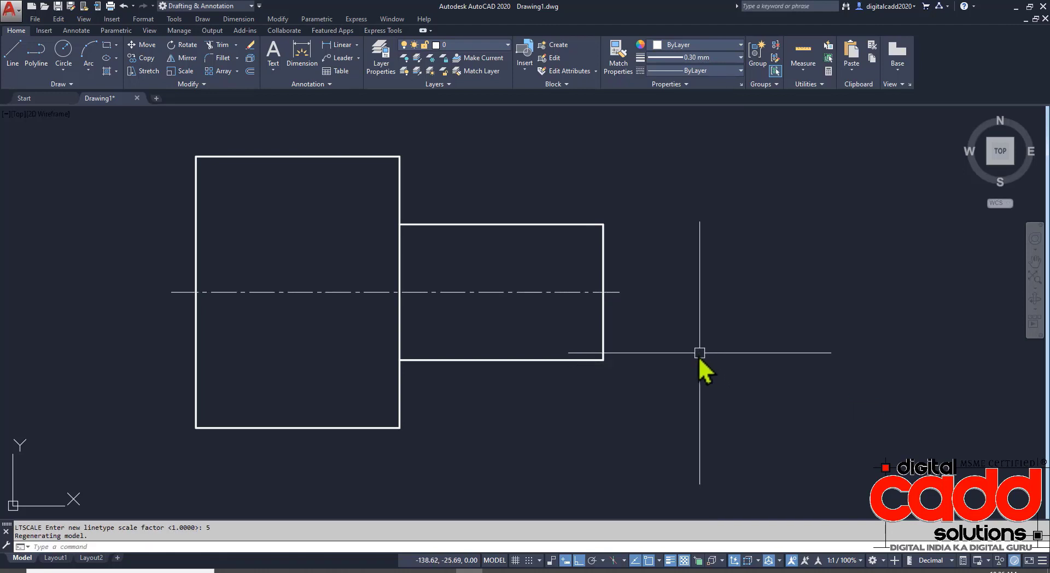
{"action": "key", "text": "Return"}
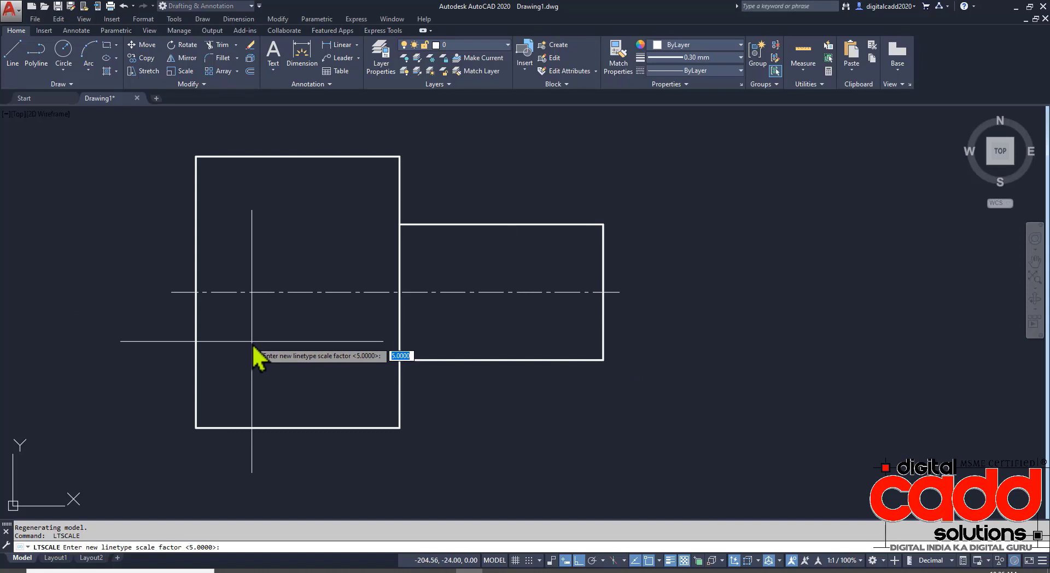
{"action": "type", "text": "6"}
{"action": "key", "text": "Return"}
{"action": "middle_click_drag", "start_coordinate": [269, 348], "coordinate": [349, 346]}
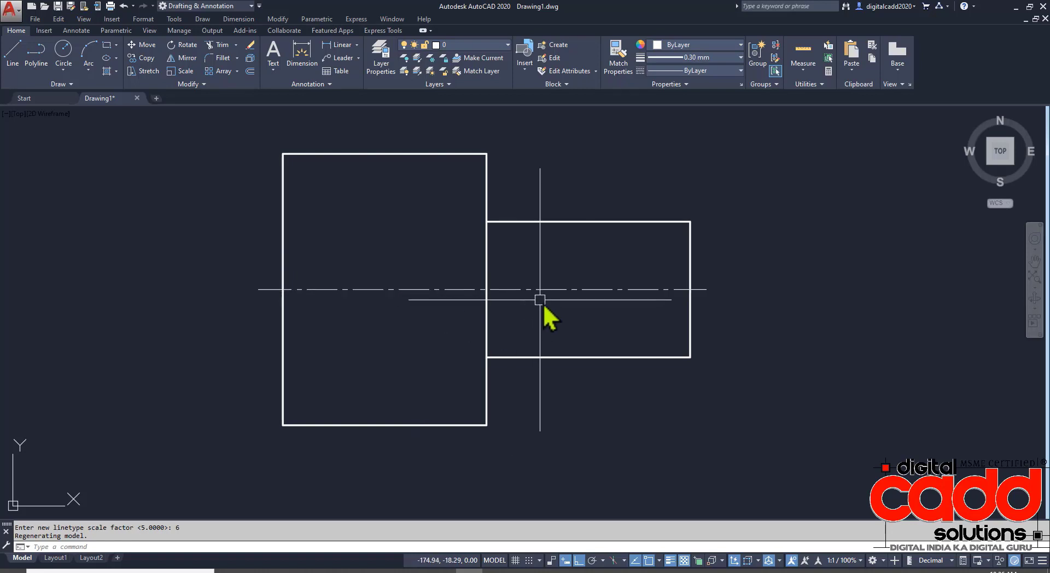
{"action": "middle_click_drag", "start_coordinate": [541, 300], "coordinate": [483, 310]}
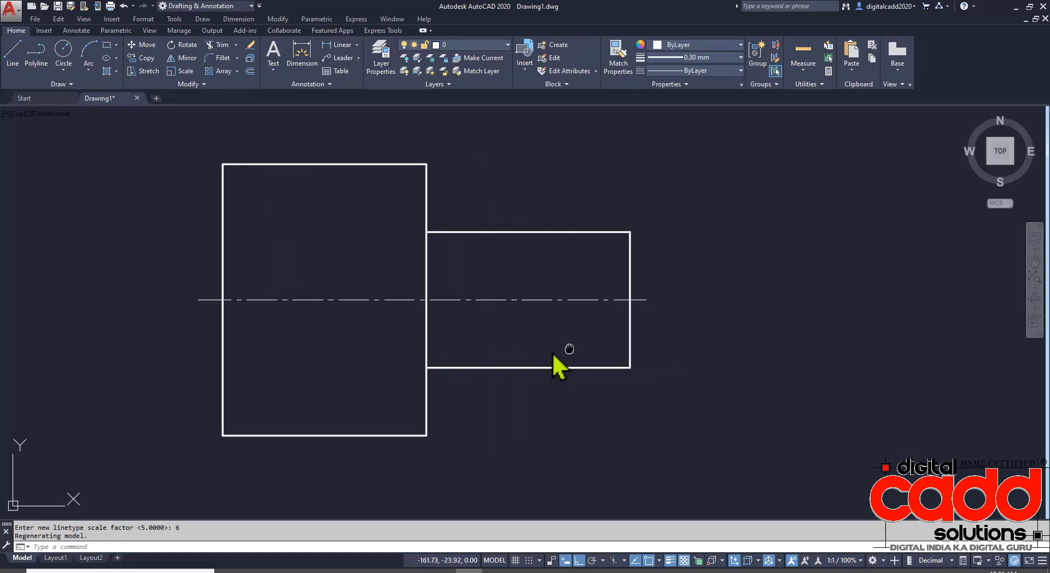
{"action": "middle_click_drag", "start_coordinate": [567, 349], "coordinate": [549, 348]}
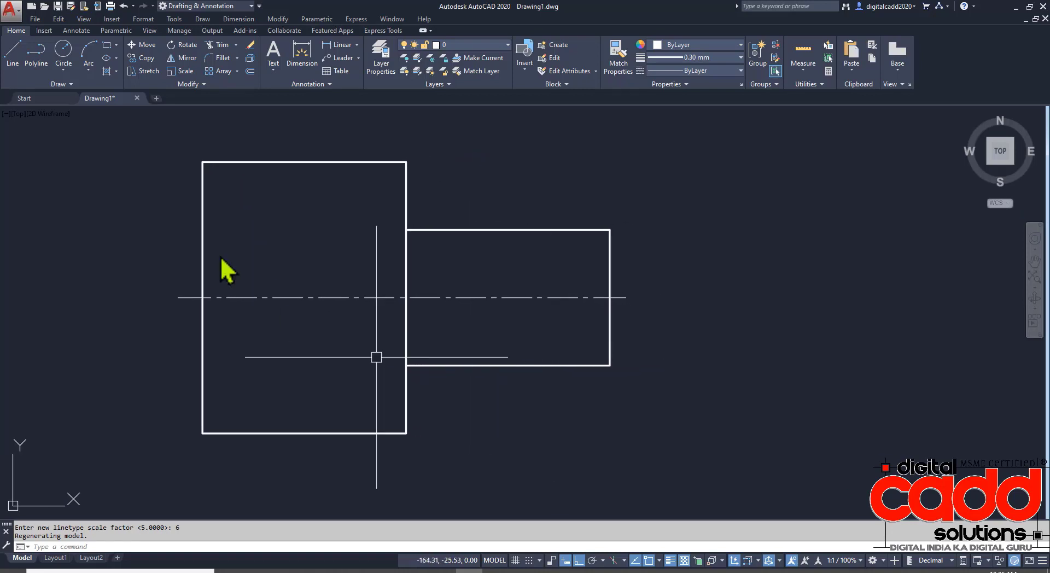
{"action": "left_click", "coordinate": [684, 46]}
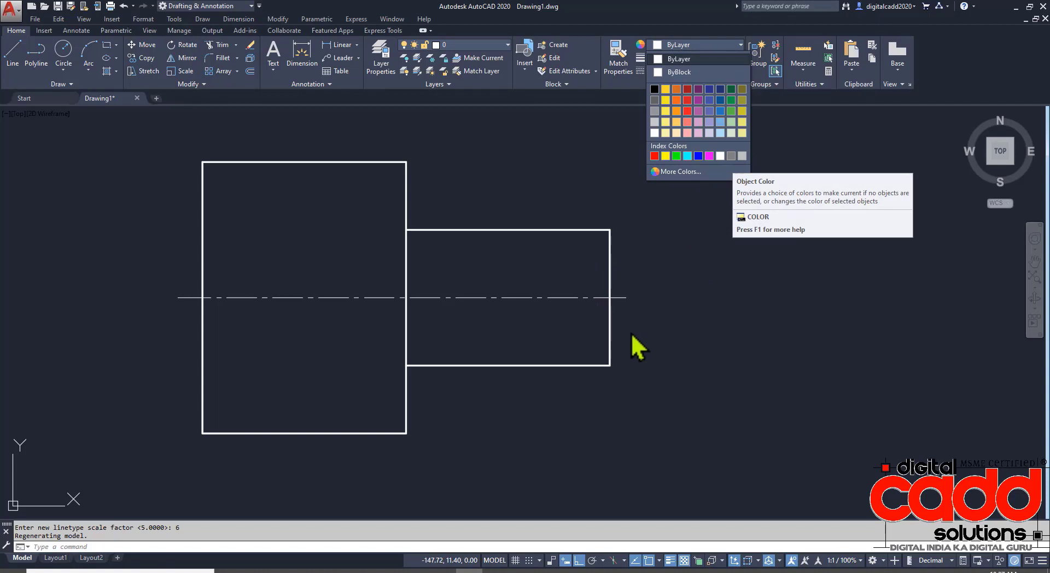
{"action": "left_click", "coordinate": [641, 346]}
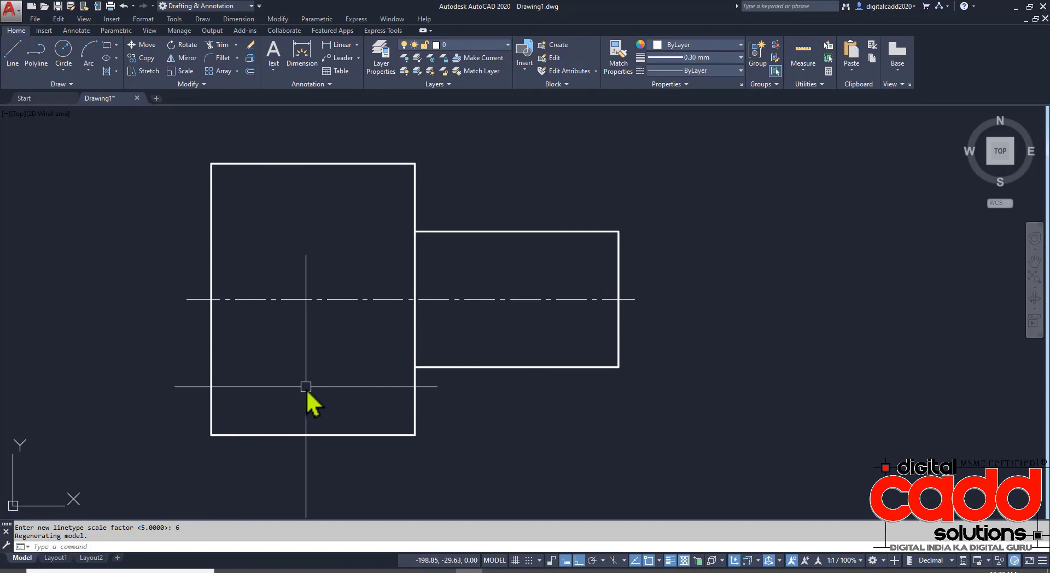
Step: Switch to the assignment PDF to check the dimensions of EX: 1, and return to the AutoCAD drawing
{"action": "middle_click_drag", "start_coordinate": [492, 380], "coordinate": [490, 352]}
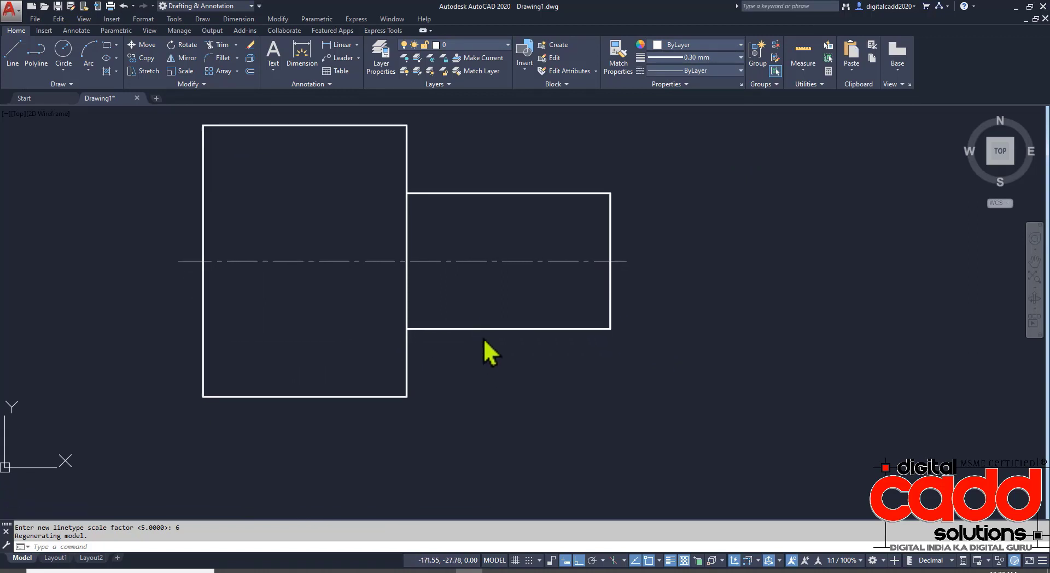
{"action": "left_click", "coordinate": [310, 570]}
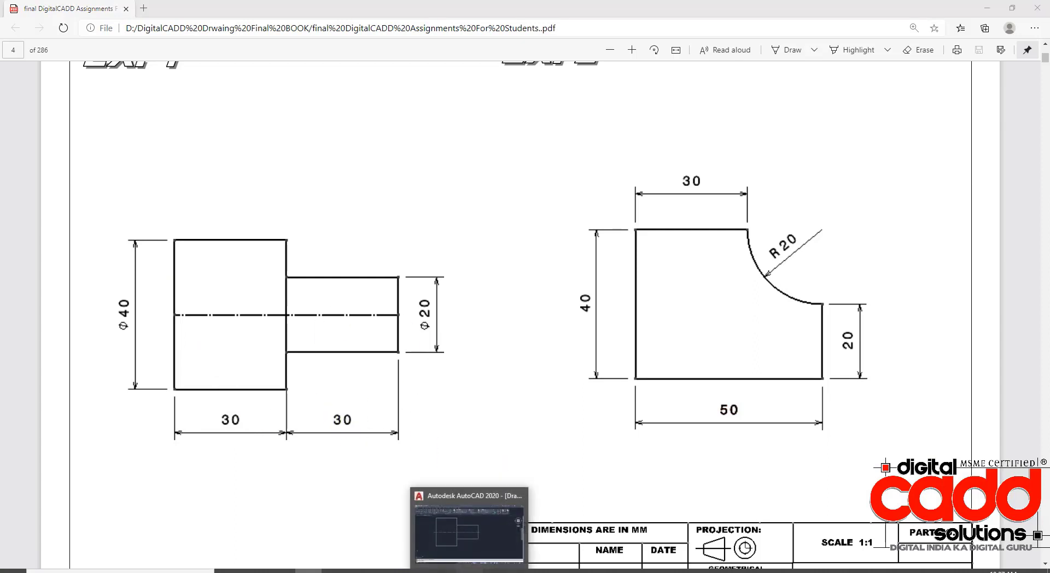
{"action": "left_click", "coordinate": [464, 570]}
{"action": "mouse_move", "coordinate": [539, 344]}
{"action": "middle_mouse_down"}
{"action": "mouse_move", "coordinate": [574, 352]}
{"action": "mouse_move", "coordinate": [604, 379]}
{"action": "middle_mouse_up"}
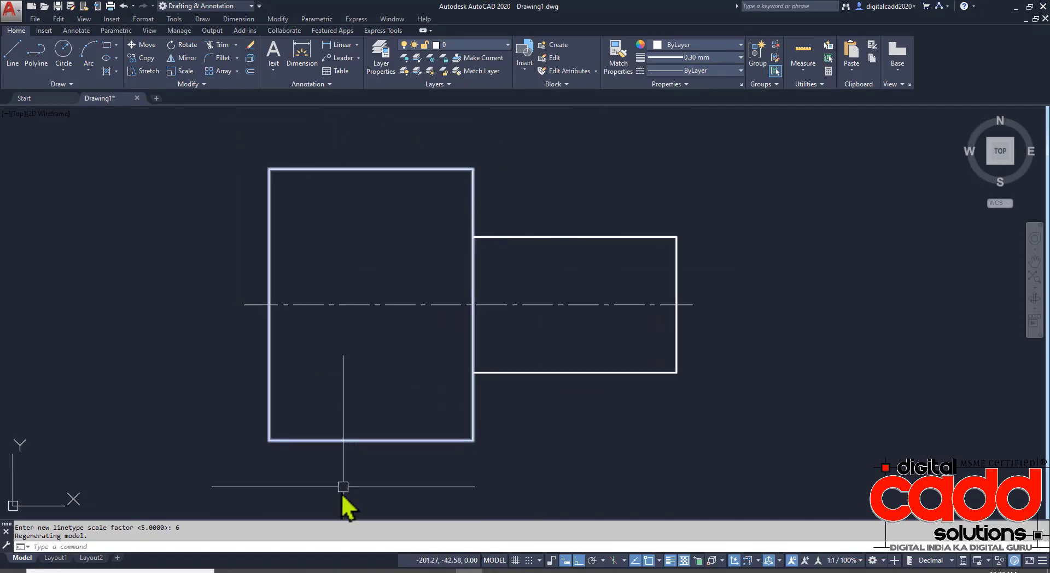
{"action": "left_click", "coordinate": [308, 571]}
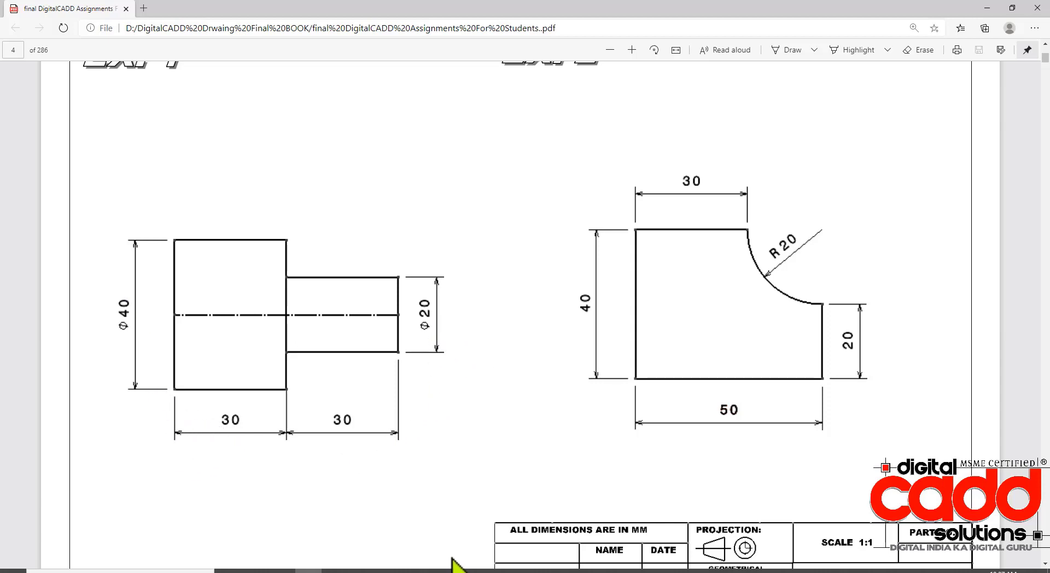
{"action": "left_click", "coordinate": [468, 571]}
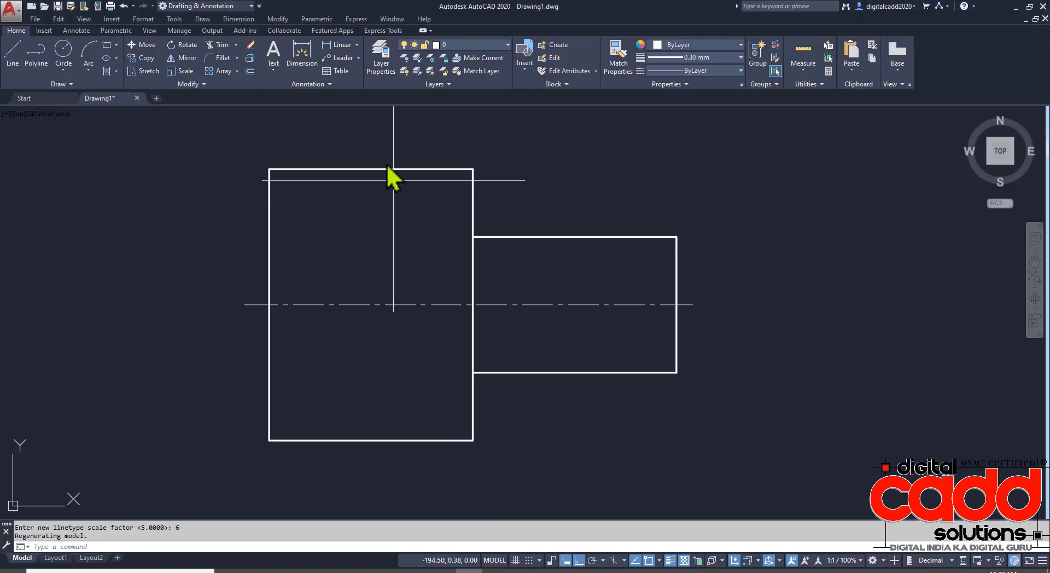
Step: Set the current lineweight for new objects to ByLayer and the current object colour to Cyan
{"action": "left_click", "coordinate": [356, 45]}
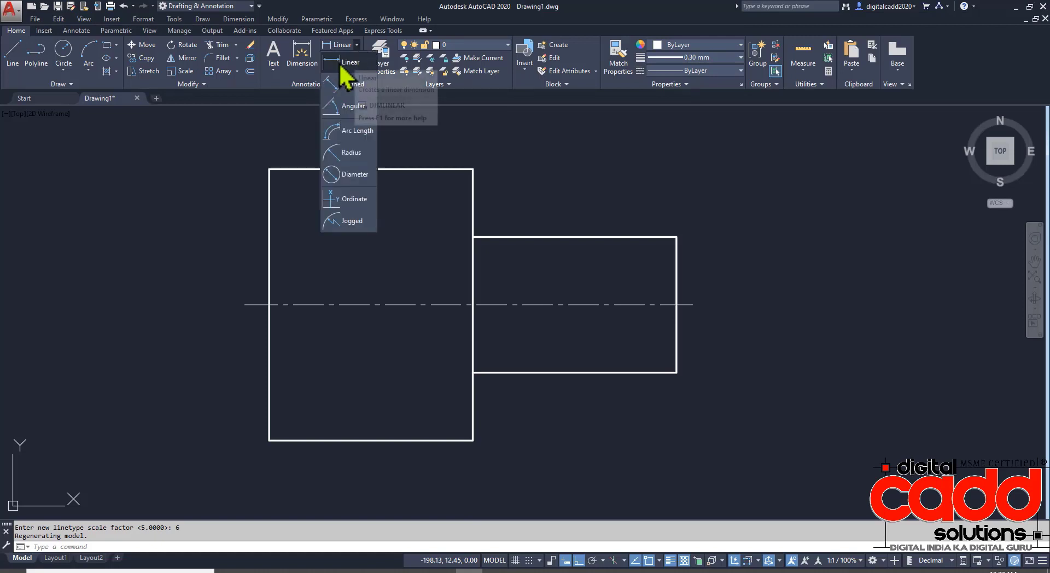
{"action": "left_click", "coordinate": [717, 58]}
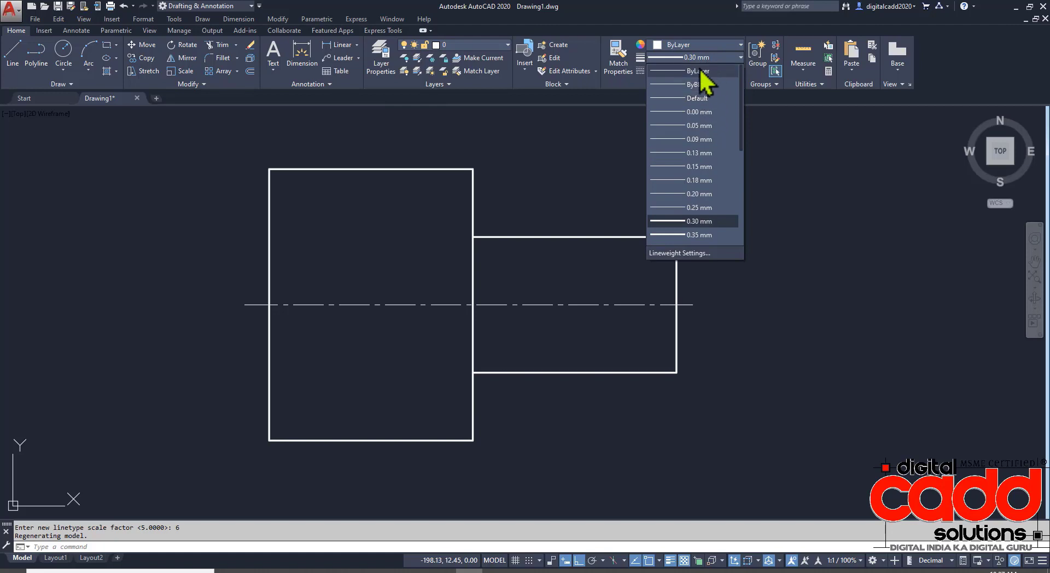
{"action": "left_click", "coordinate": [699, 71]}
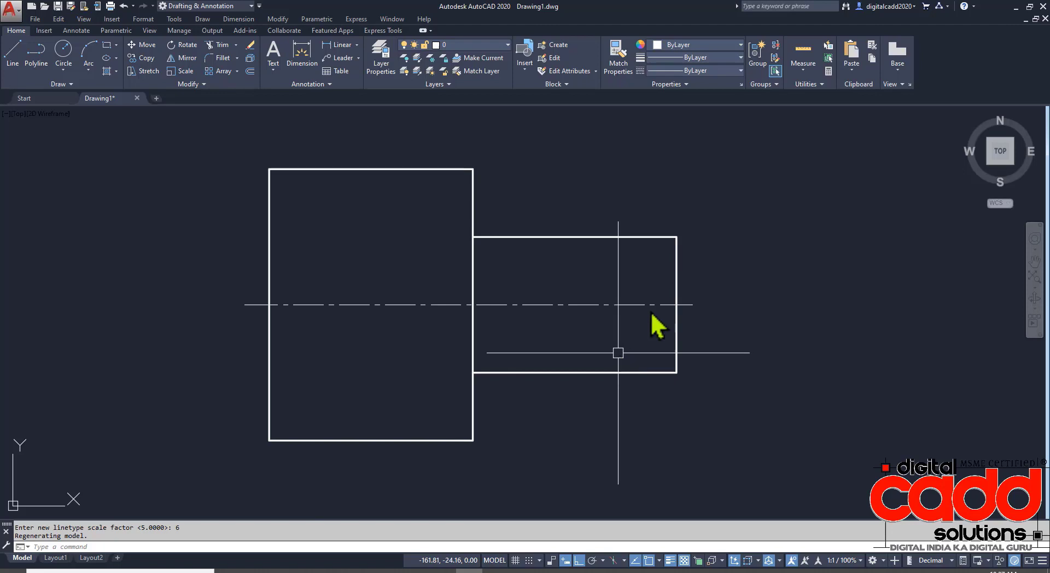
{"action": "left_click", "coordinate": [695, 45]}
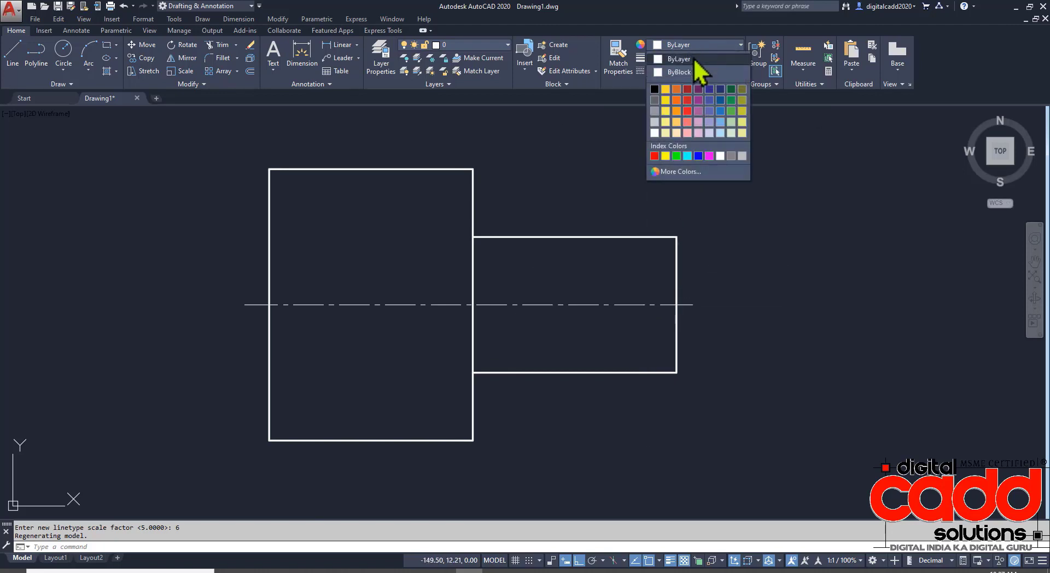
{"action": "left_click", "coordinate": [687, 156]}
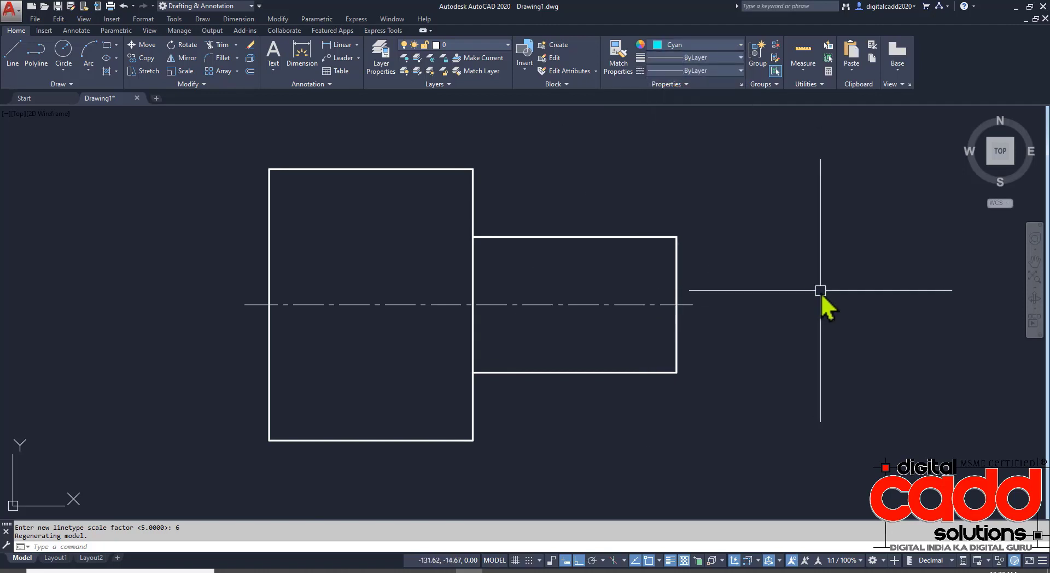
Step: Change the colour of the part's horizontal centreline to Green
{"action": "left_click", "coordinate": [599, 304]}
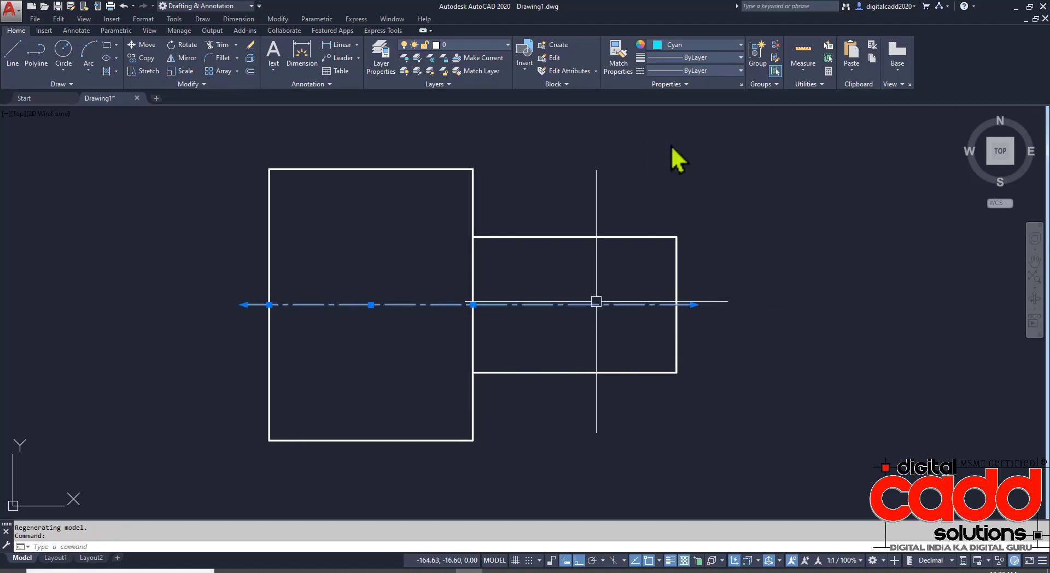
{"action": "left_click", "coordinate": [658, 44]}
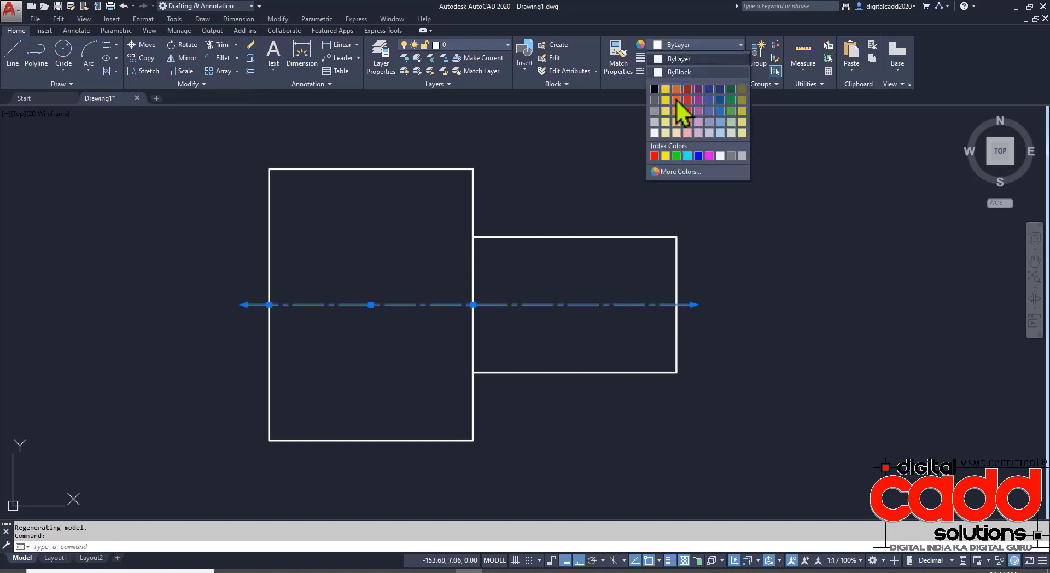
{"action": "left_click", "coordinate": [676, 156]}
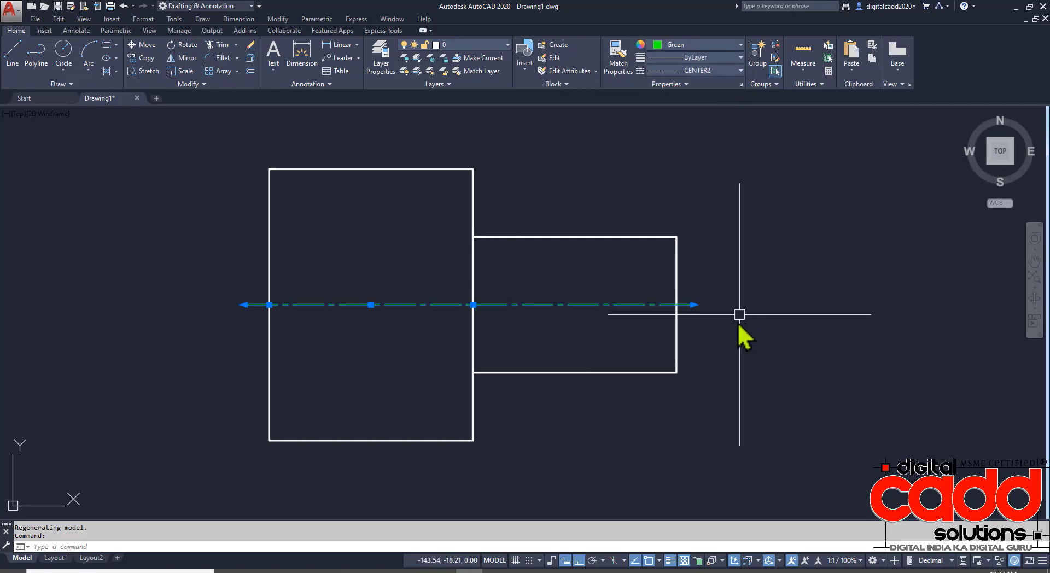
{"action": "key", "text": "Escape"}
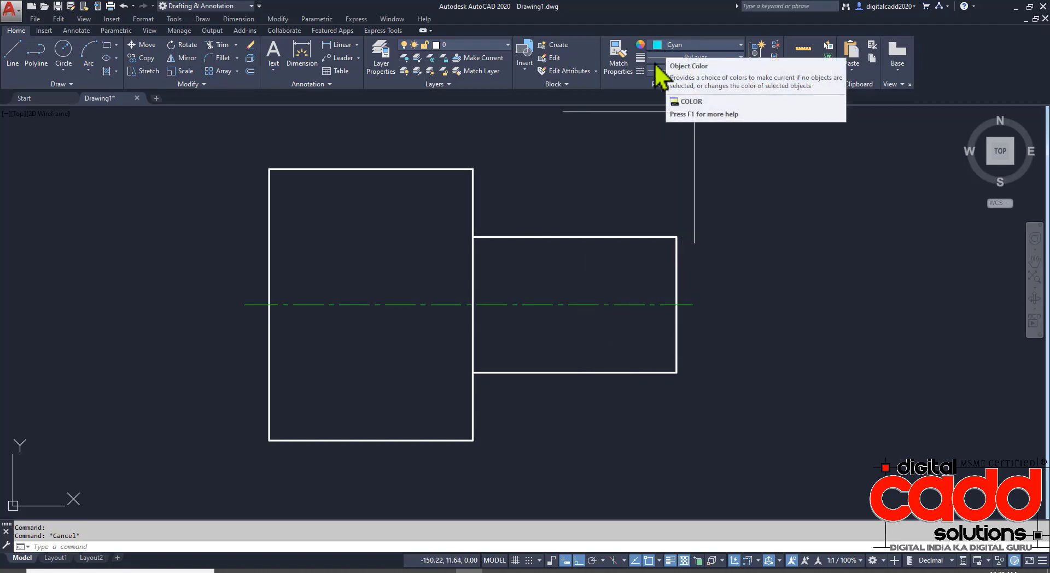
Step: Add a vertical linear dimension for the full height of the larger rectangle, placed just outside its left edge
{"action": "left_click", "coordinate": [358, 46]}
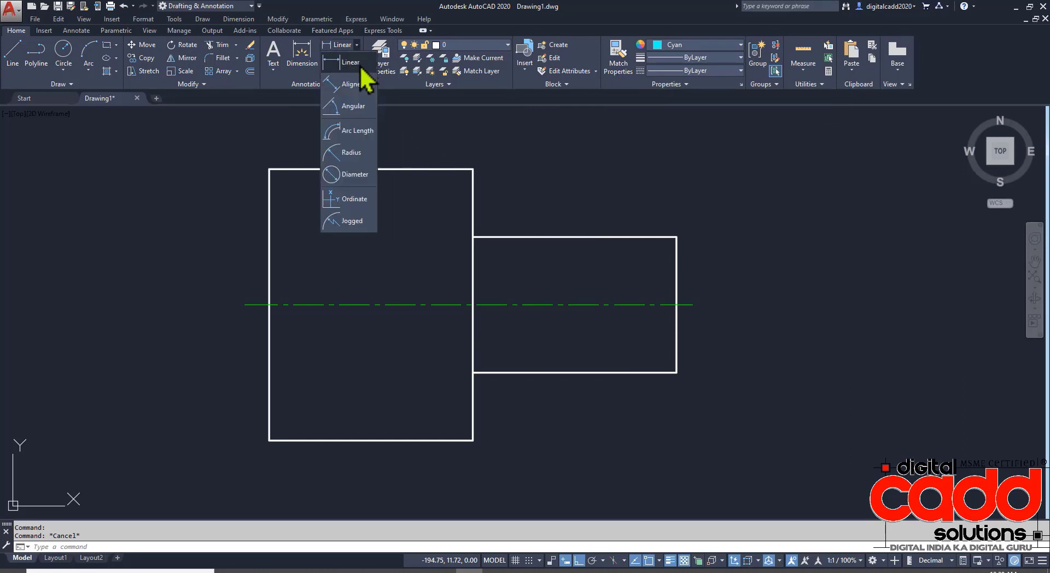
{"action": "left_click", "coordinate": [359, 63]}
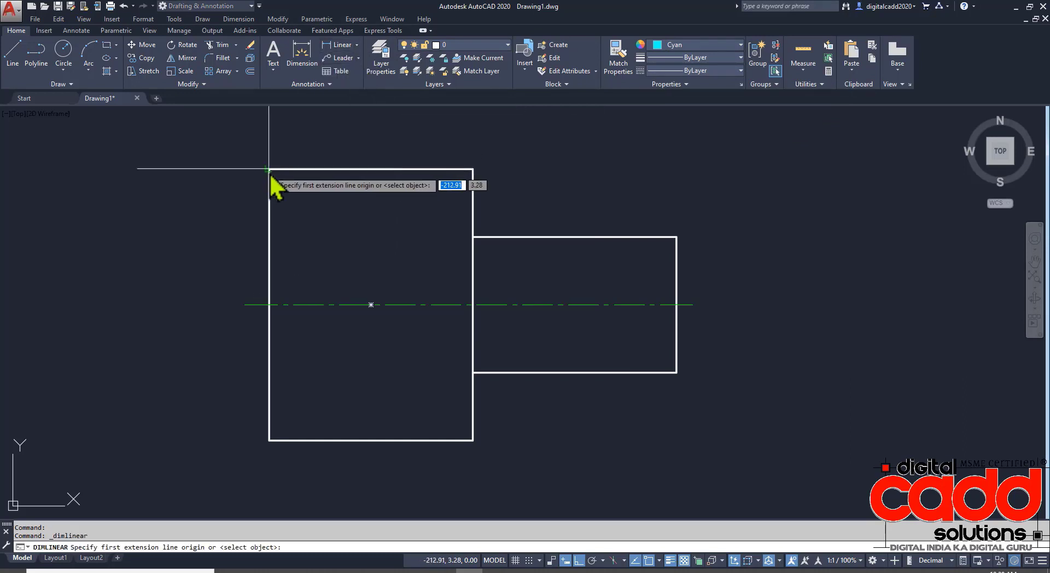
{"action": "left_click", "coordinate": [273, 168]}
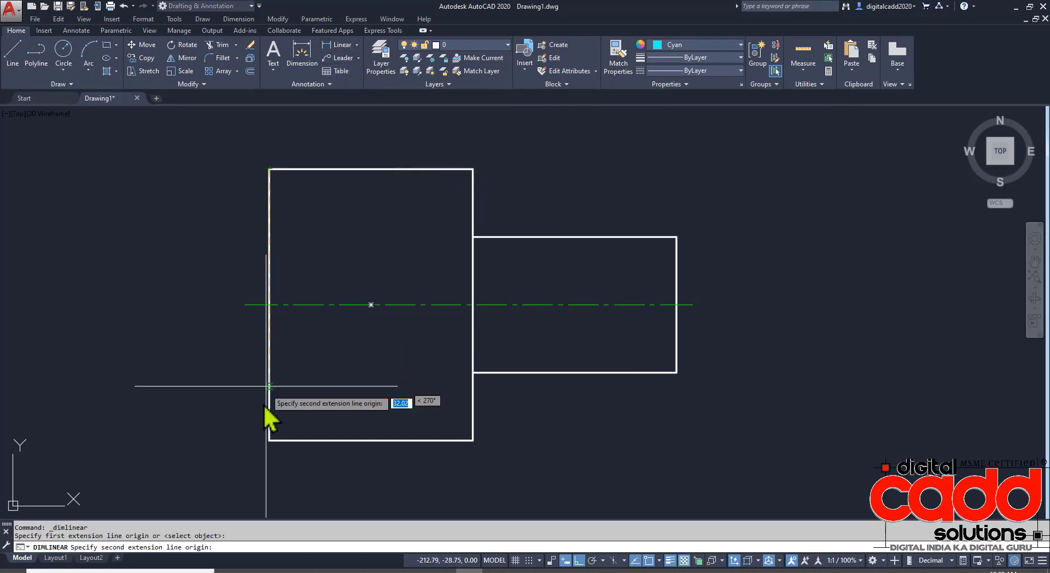
{"action": "left_click", "coordinate": [270, 441]}
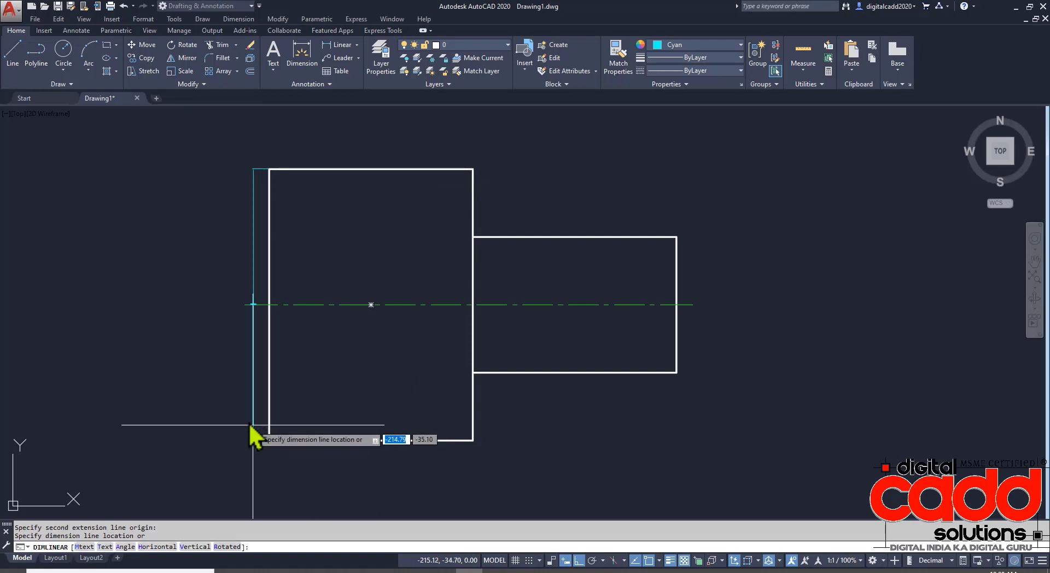
{"action": "left_click", "coordinate": [228, 398]}
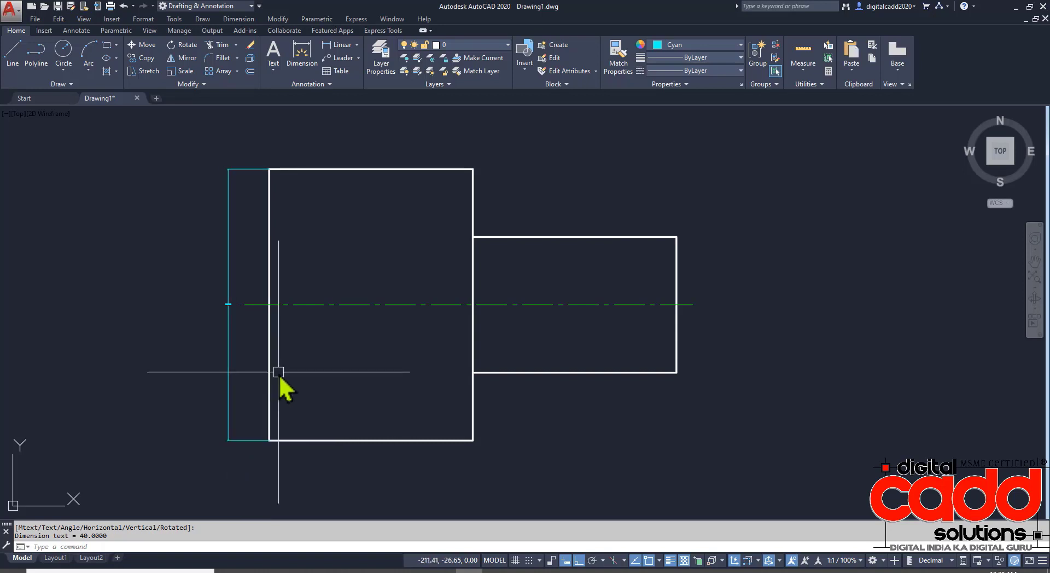
{"action": "middle_click_drag", "start_coordinate": [277, 367], "coordinate": [408, 428]}
{"action": "scroll", "coordinate": [370, 360], "scroll_direction": "up", "scroll_amount": 5}
{"action": "scroll", "coordinate": [323, 314], "scroll_direction": "up", "scroll_amount": 3}
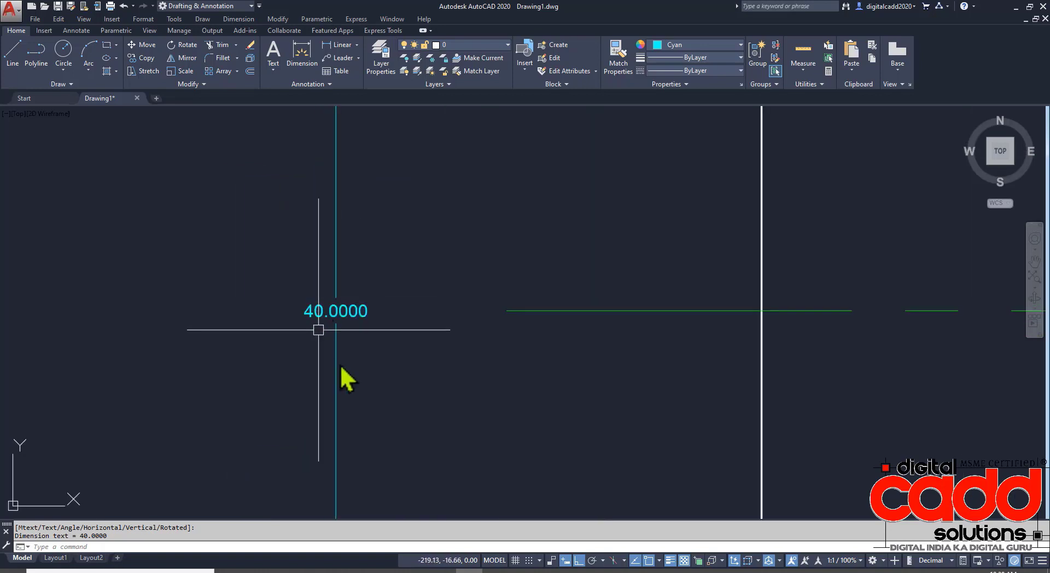
{"action": "scroll", "coordinate": [381, 340], "scroll_direction": "down", "scroll_amount": 2}
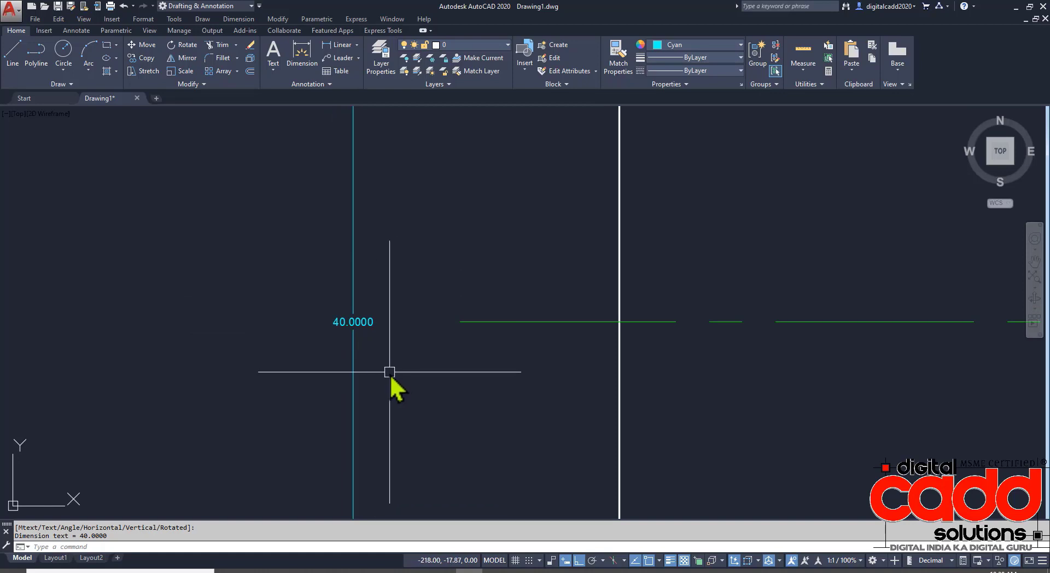
{"action": "type", "text": "d"}
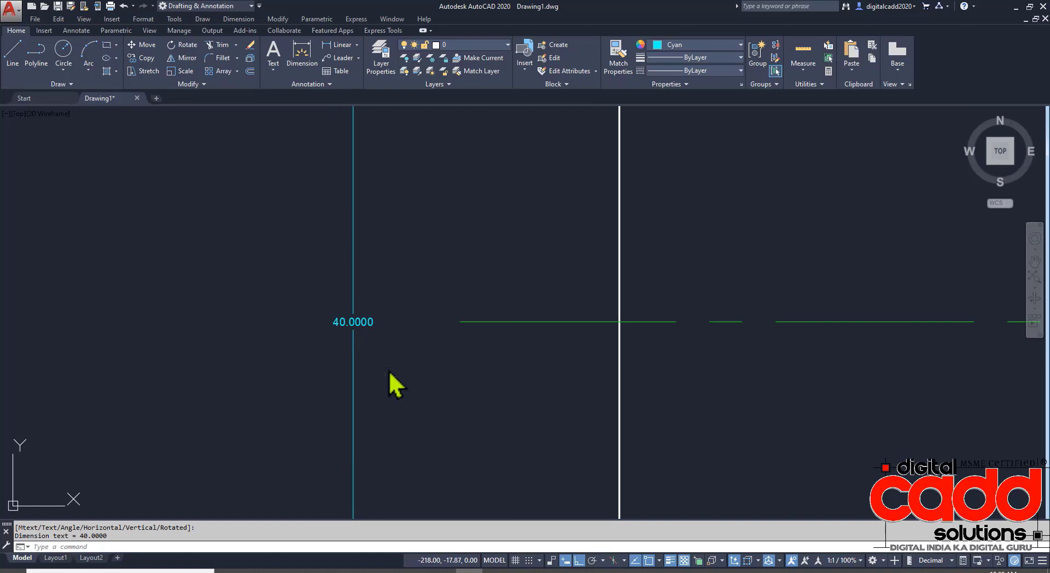
{"action": "key", "text": "Return"}
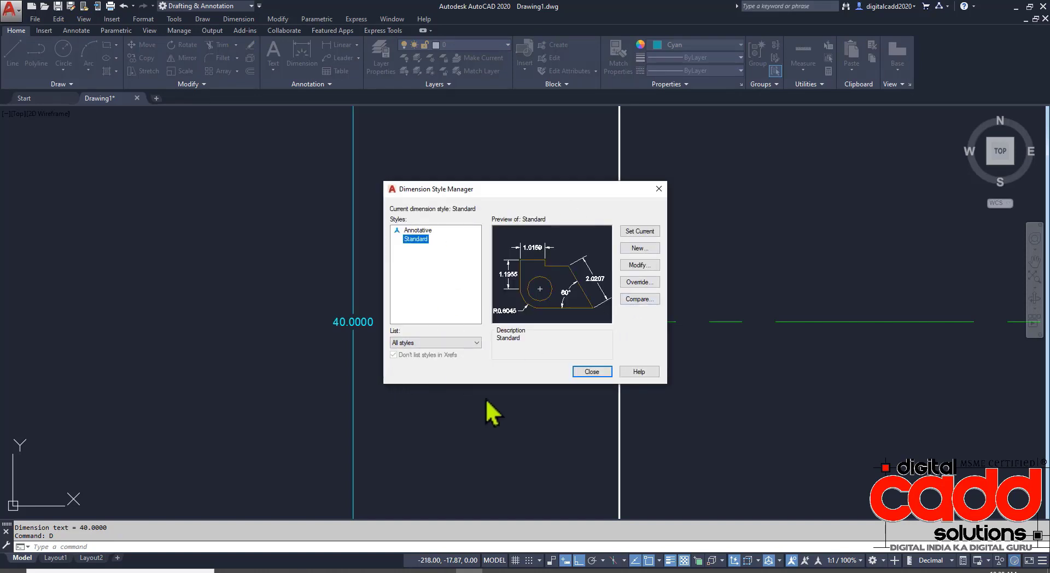
{"action": "left_click", "coordinate": [661, 189]}
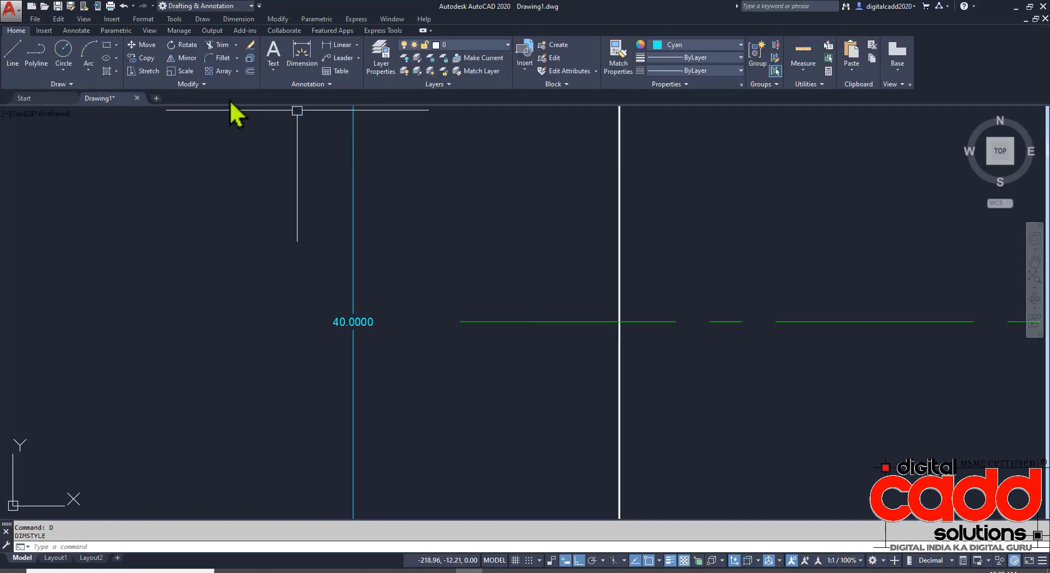
Step: Modify the Standard dimension style to use an overall scale of 6 for dimension features
{"action": "left_click", "coordinate": [144, 19]}
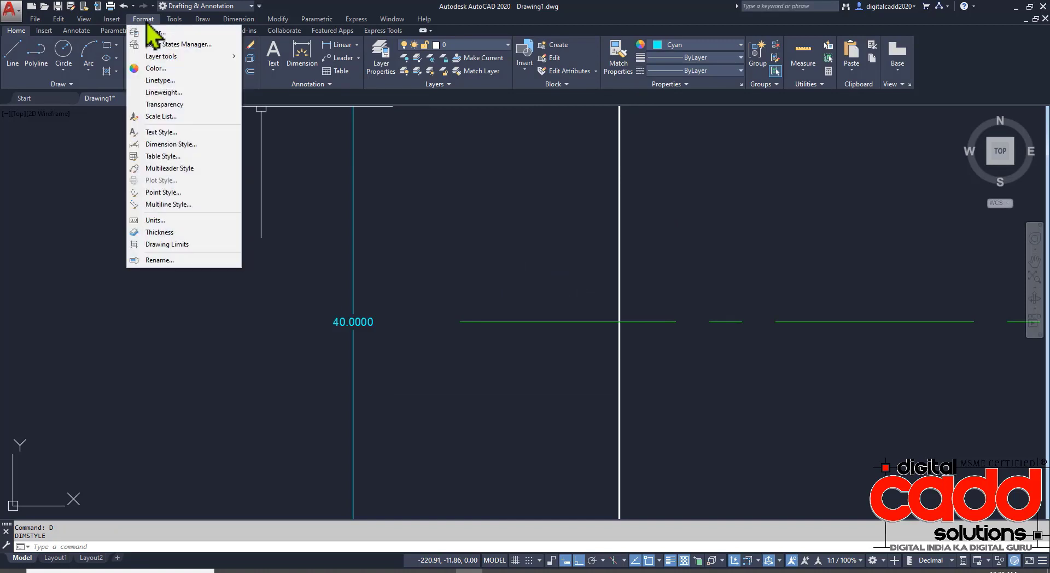
{"action": "left_click", "coordinate": [188, 157]}
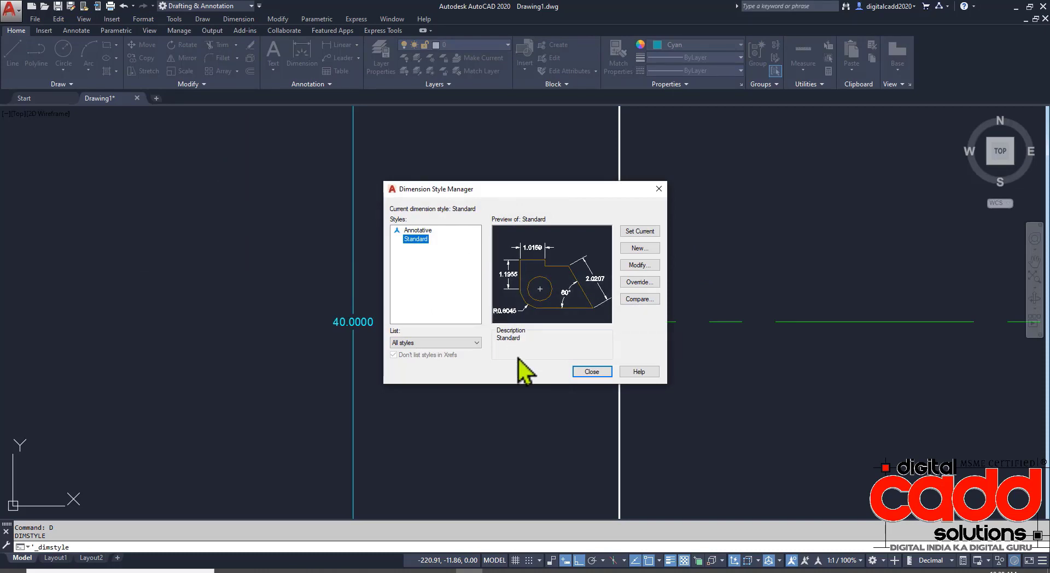
{"action": "left_click", "coordinate": [640, 266]}
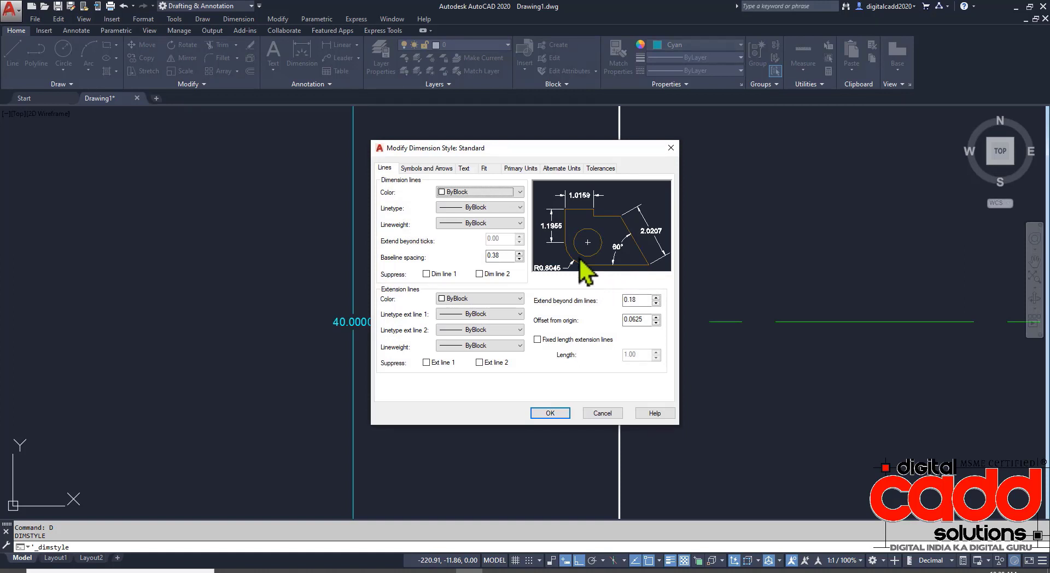
{"action": "left_click", "coordinate": [523, 169]}
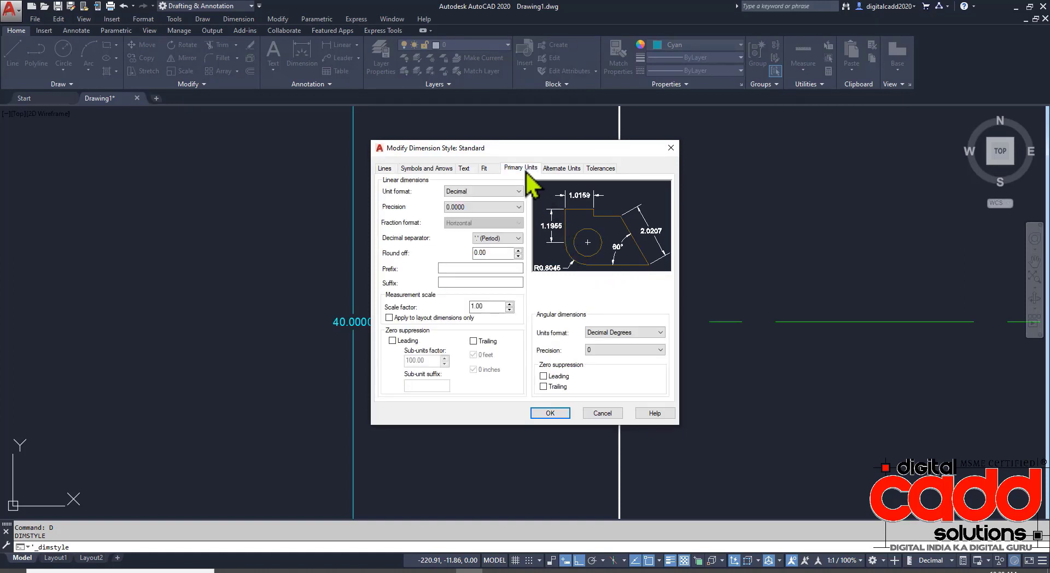
{"action": "left_click", "coordinate": [555, 169]}
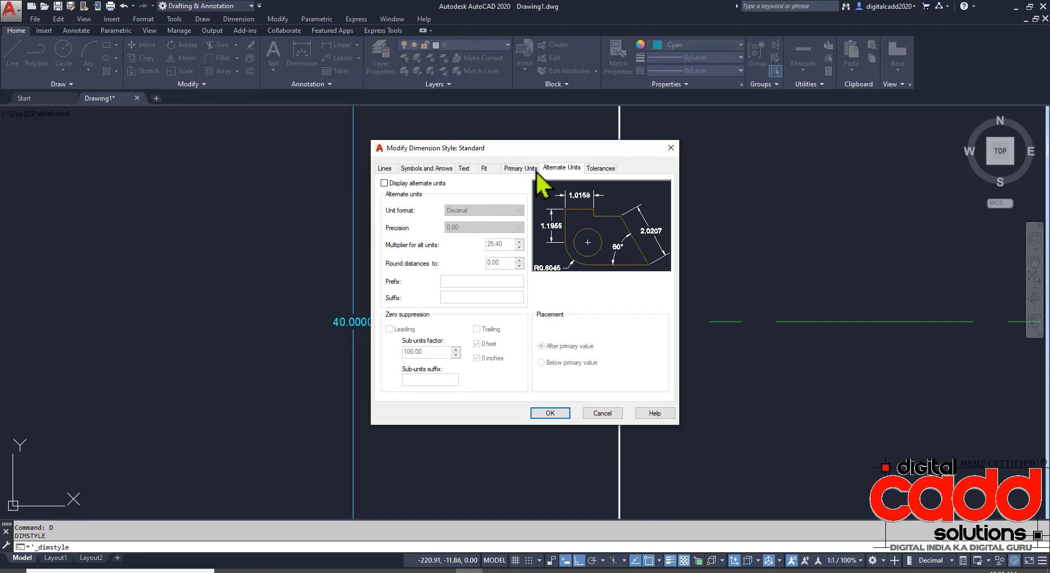
{"action": "left_click", "coordinate": [486, 169]}
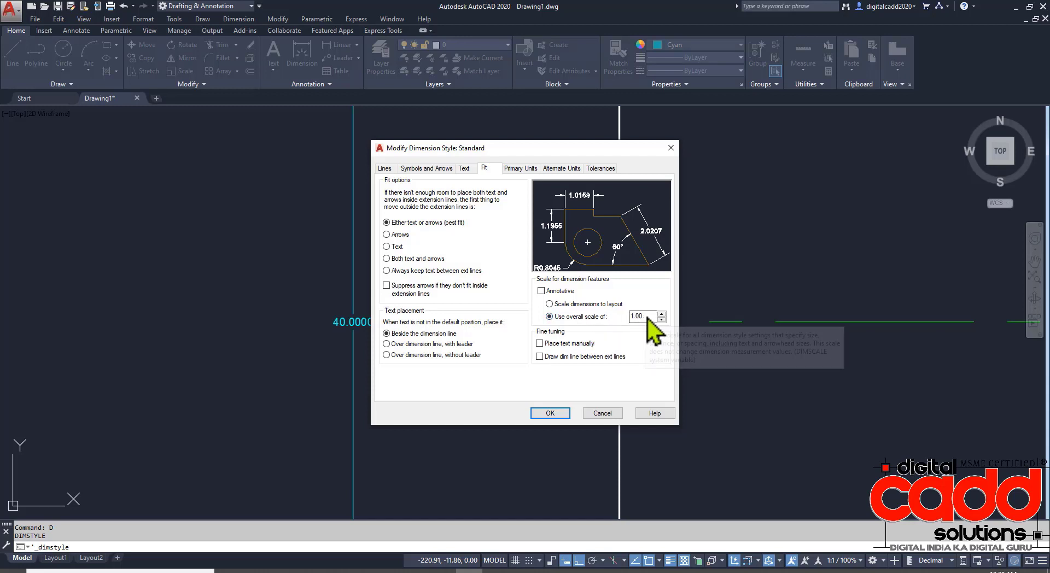
{"action": "left_click_drag", "start_coordinate": [645, 316], "coordinate": [606, 313]}
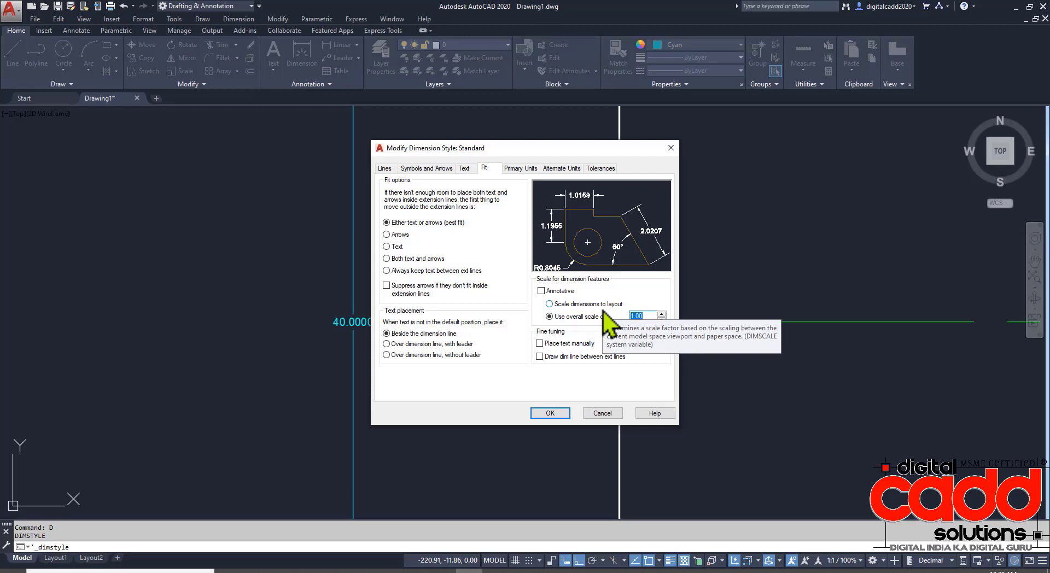
{"action": "type", "text": "6"}
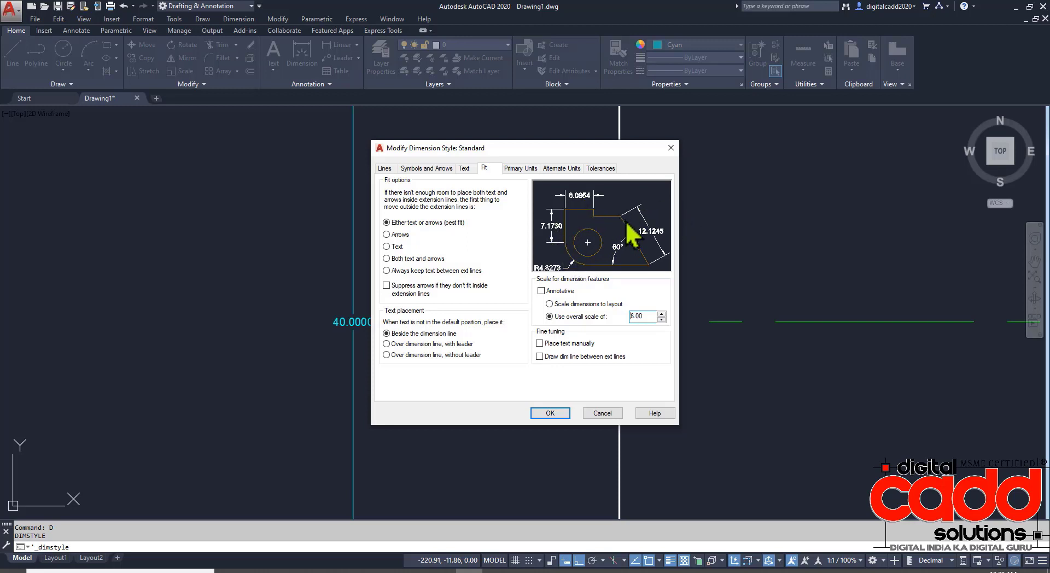
{"action": "left_click", "coordinate": [385, 168]}
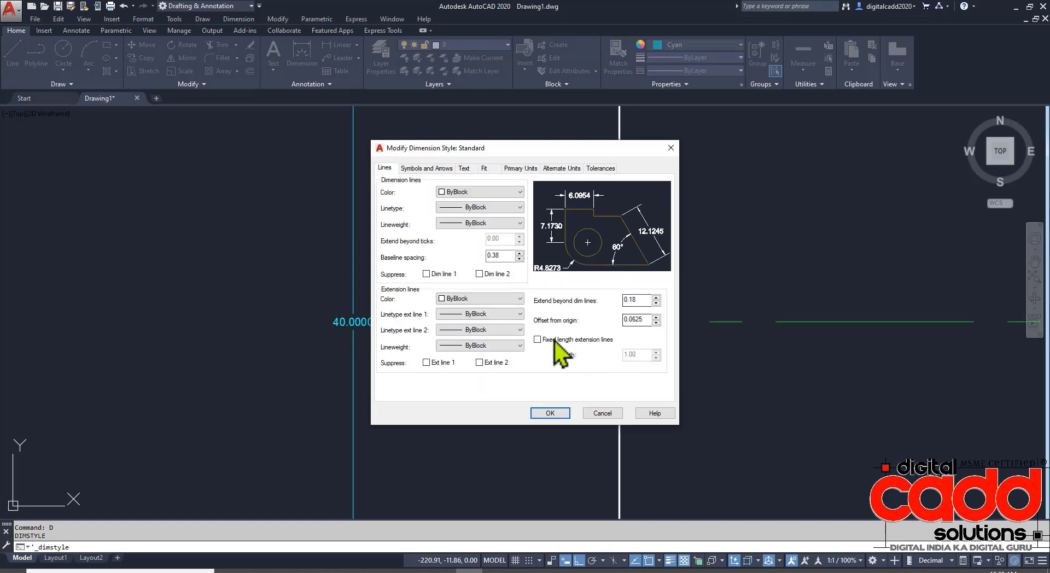
{"action": "left_click", "coordinate": [426, 168]}
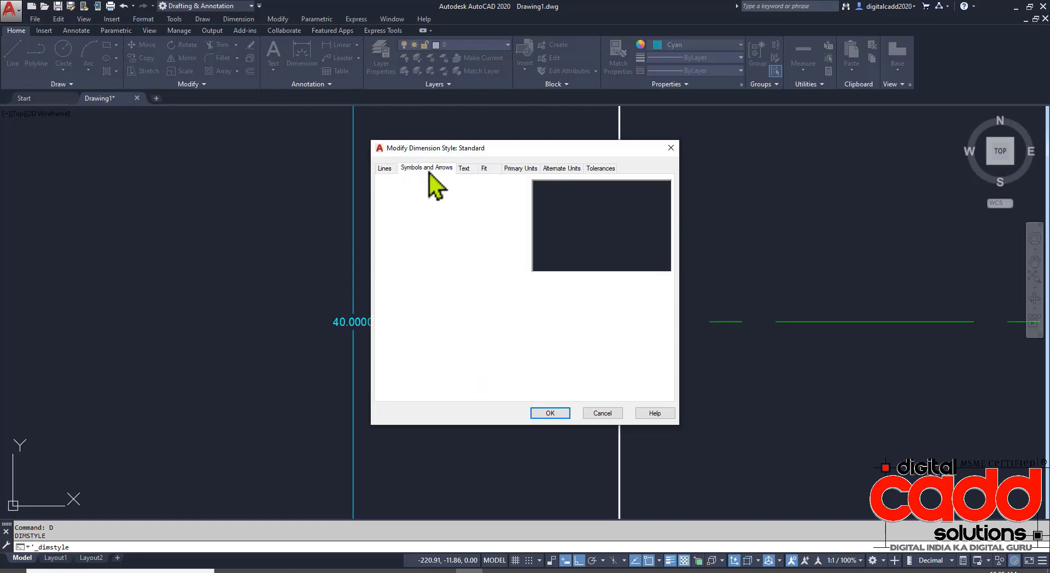
{"action": "left_click", "coordinate": [464, 168]}
{"action": "left_click", "coordinate": [487, 169]}
{"action": "left_click", "coordinate": [522, 169]}
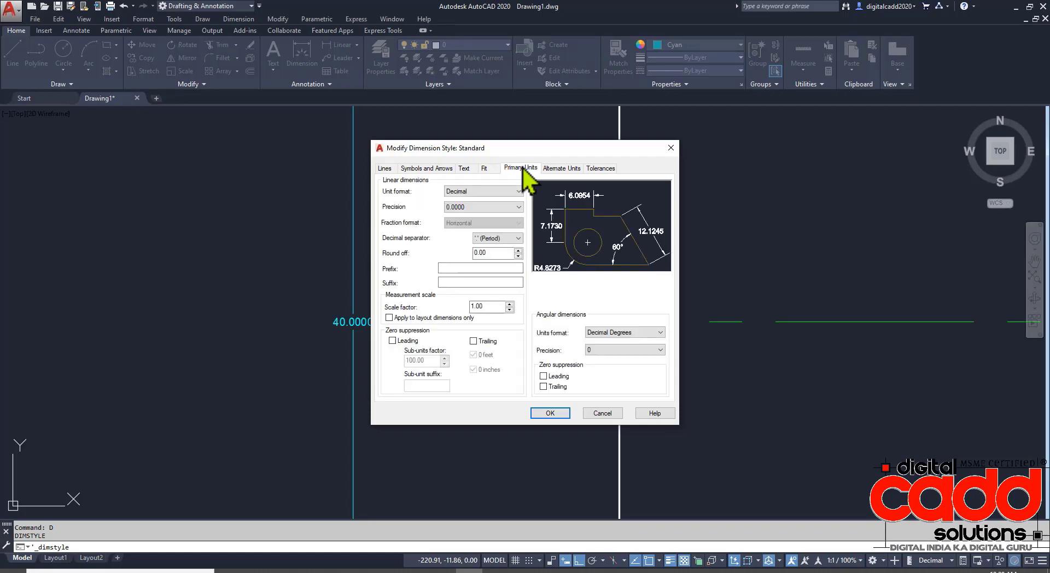
{"action": "left_click", "coordinate": [485, 169]}
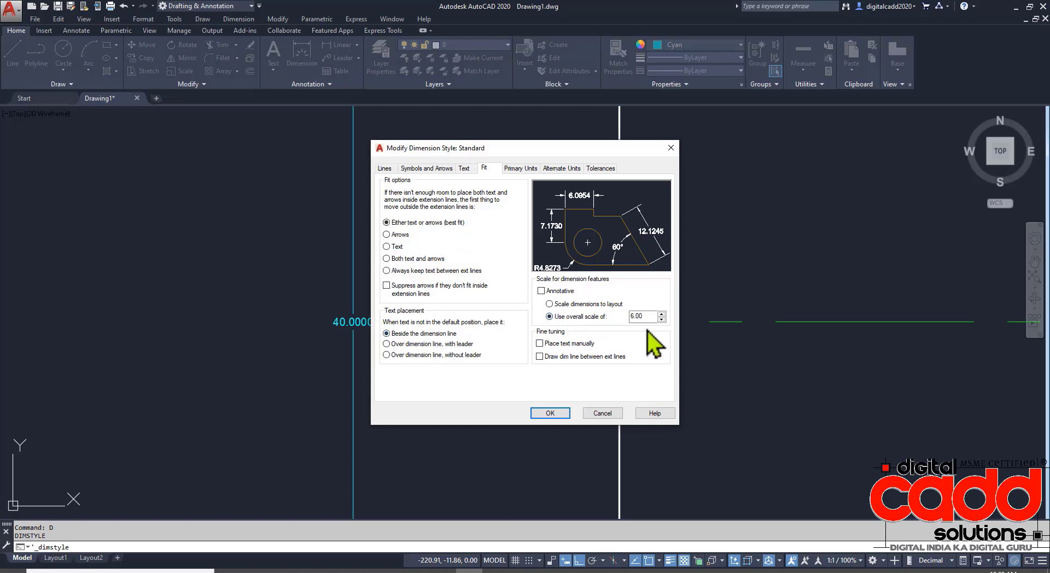
Step: Apply the modified Standard dimension style and check the height dimension's size against the whole part
{"action": "left_click", "coordinate": [562, 414]}
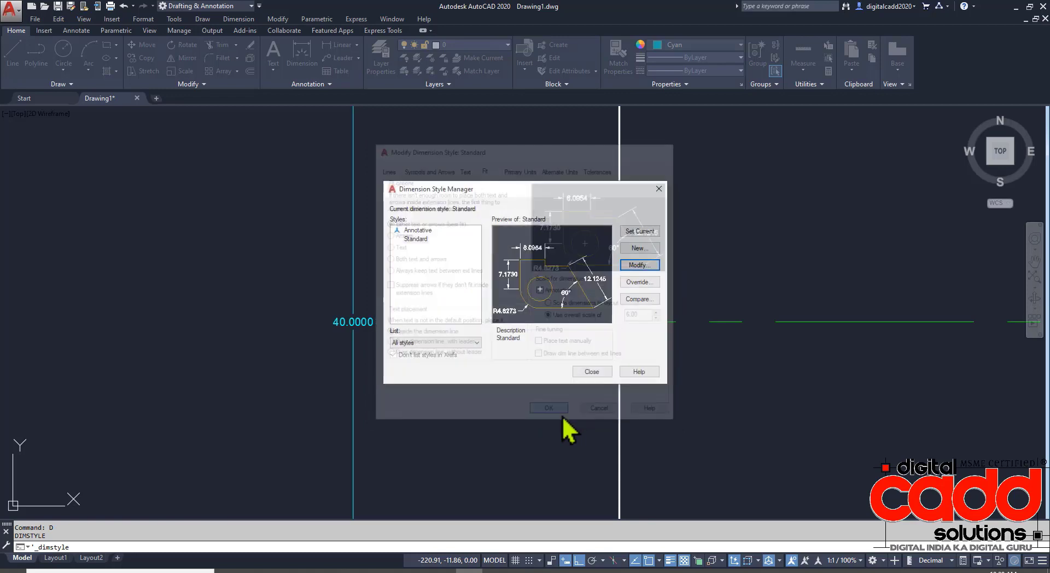
{"action": "left_click", "coordinate": [591, 371]}
{"action": "scroll", "coordinate": [386, 328], "scroll_direction": "down", "scroll_amount": 5}
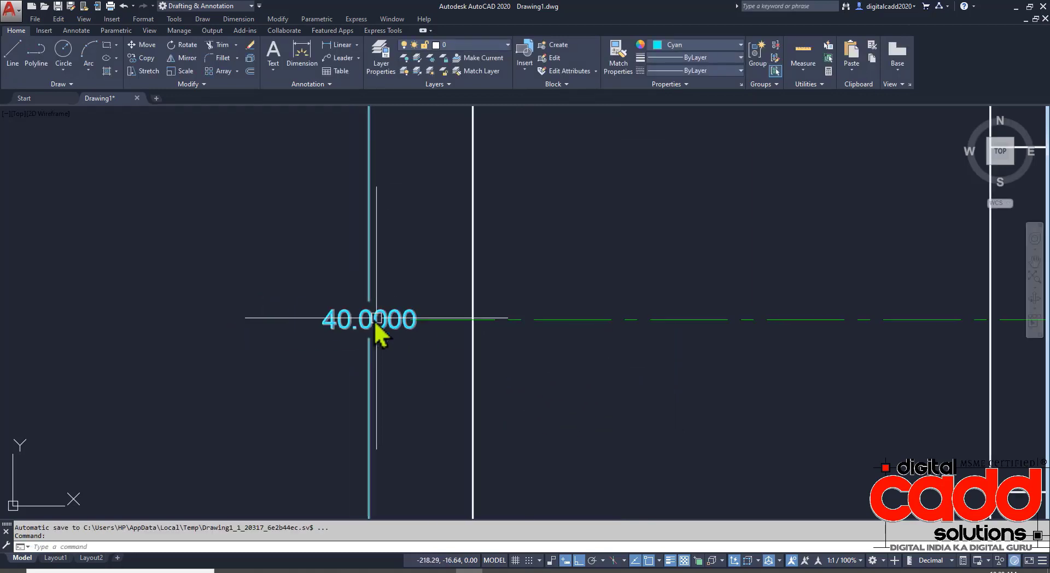
{"action": "middle_click_drag", "start_coordinate": [504, 358], "coordinate": [469, 352]}
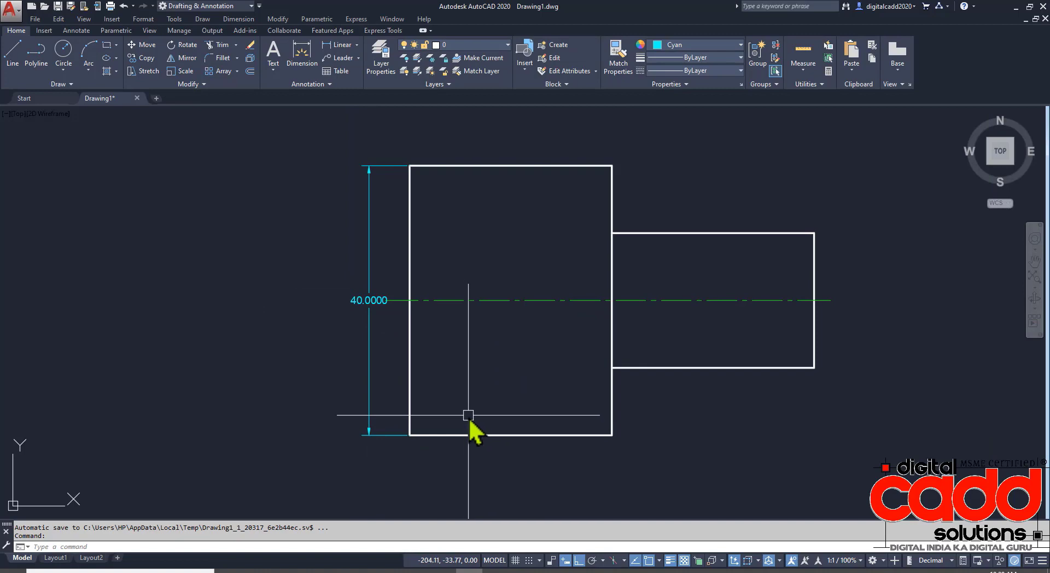
Step: Set the Standard dimension style's overall scale for dimension features to 8 and apply it
{"action": "type", "text": "d"}
{"action": "key", "text": "Return"}
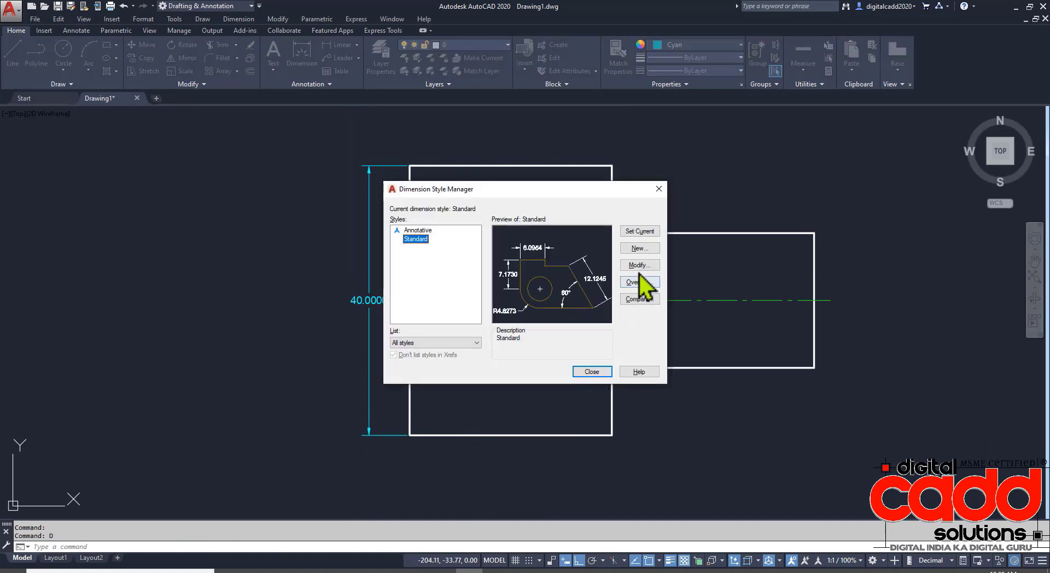
{"action": "left_click", "coordinate": [638, 265]}
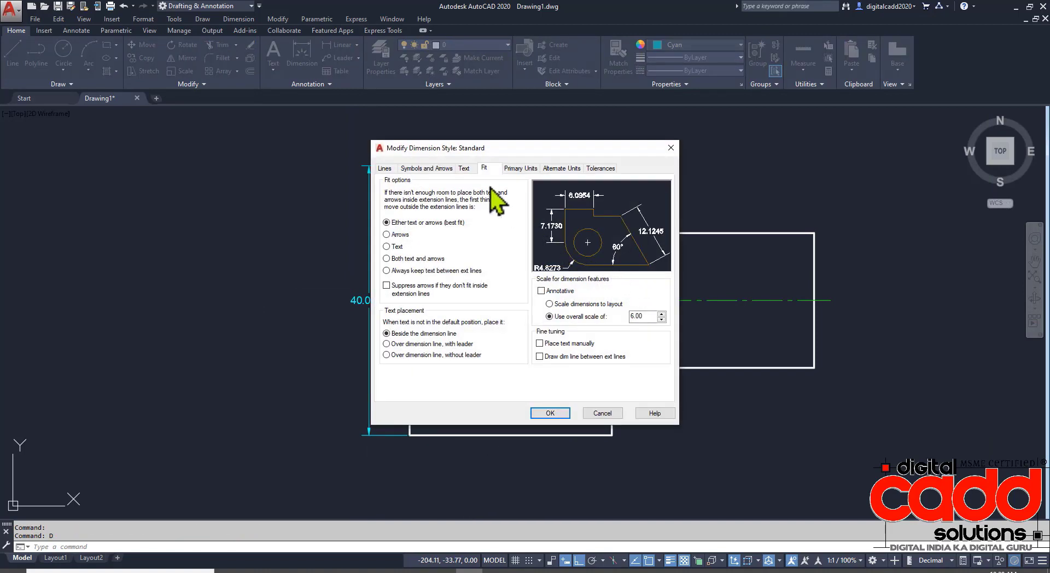
{"action": "double_click", "coordinate": [644, 316]}
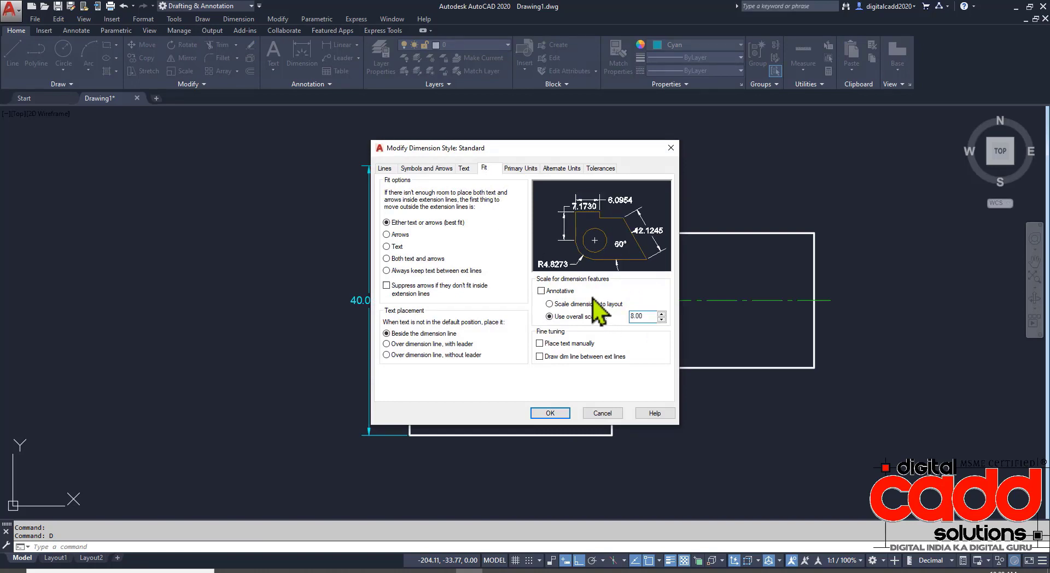
{"action": "left_click", "coordinate": [550, 413]}
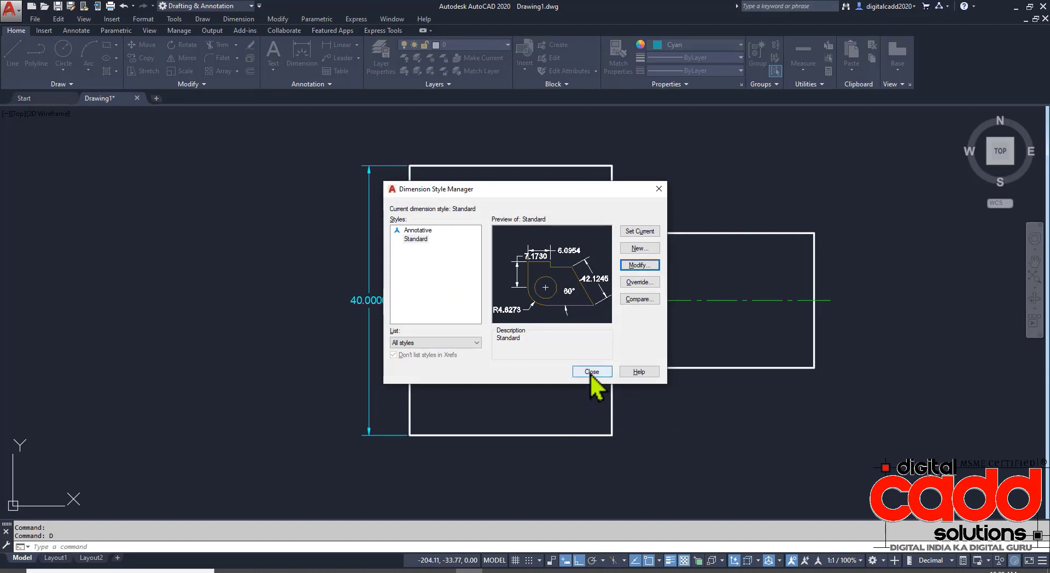
{"action": "left_click", "coordinate": [592, 372]}
Step: Move the height dimension's line slightly farther away from the larger rectangle's left edge
{"action": "left_click", "coordinate": [369, 389]}
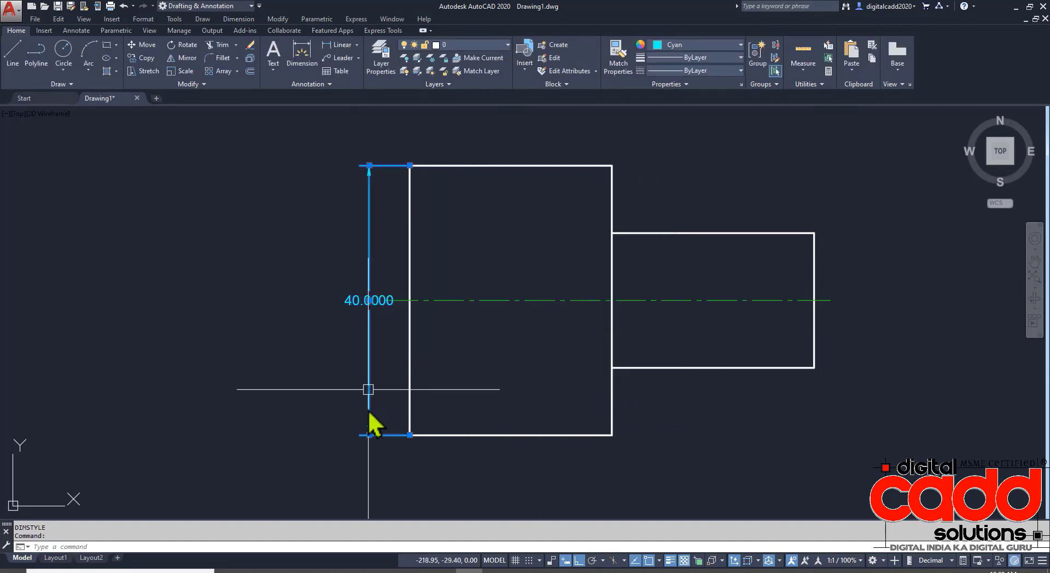
{"action": "left_click", "coordinate": [369, 435]}
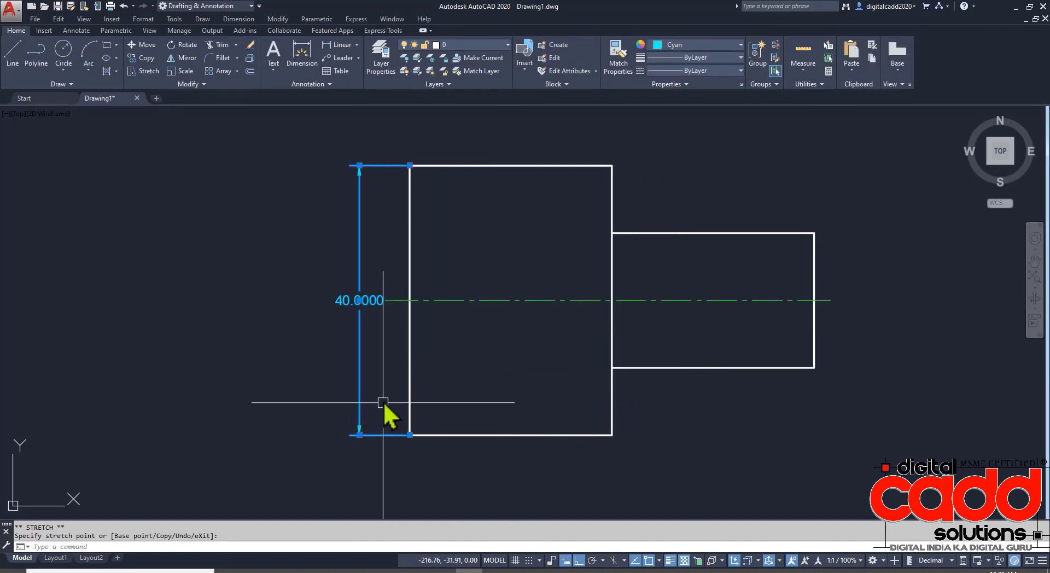
Step: Deselect the height dimension and examine the size and decimals of its text up close
{"action": "key", "text": "Escape"}
{"action": "scroll", "coordinate": [356, 293], "scroll_direction": "up", "scroll_amount": 5}
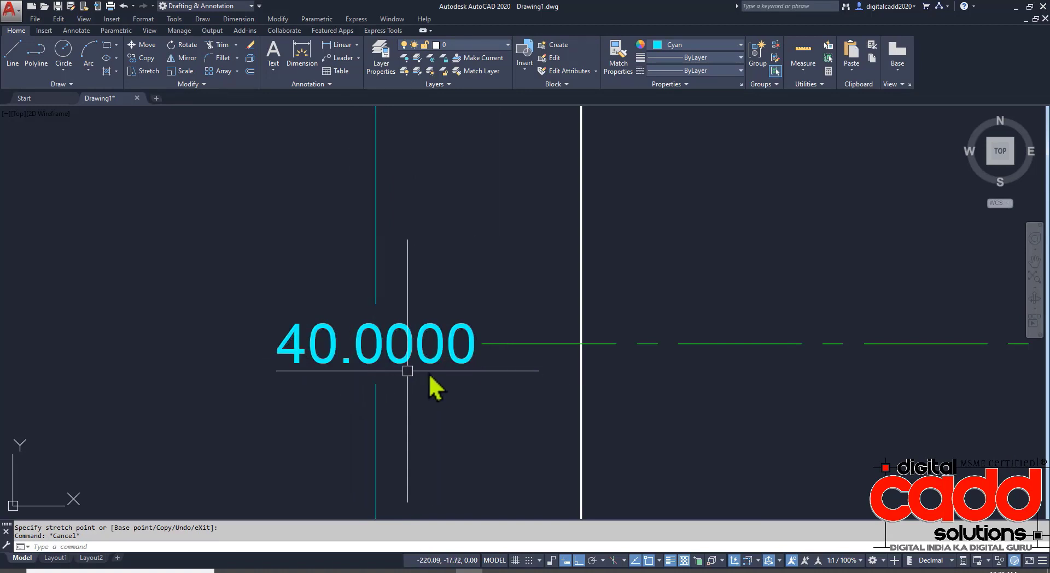
{"action": "scroll", "coordinate": [454, 328], "scroll_direction": "down", "scroll_amount": 8}
{"action": "middle_click_drag", "start_coordinate": [492, 350], "coordinate": [466, 346]}
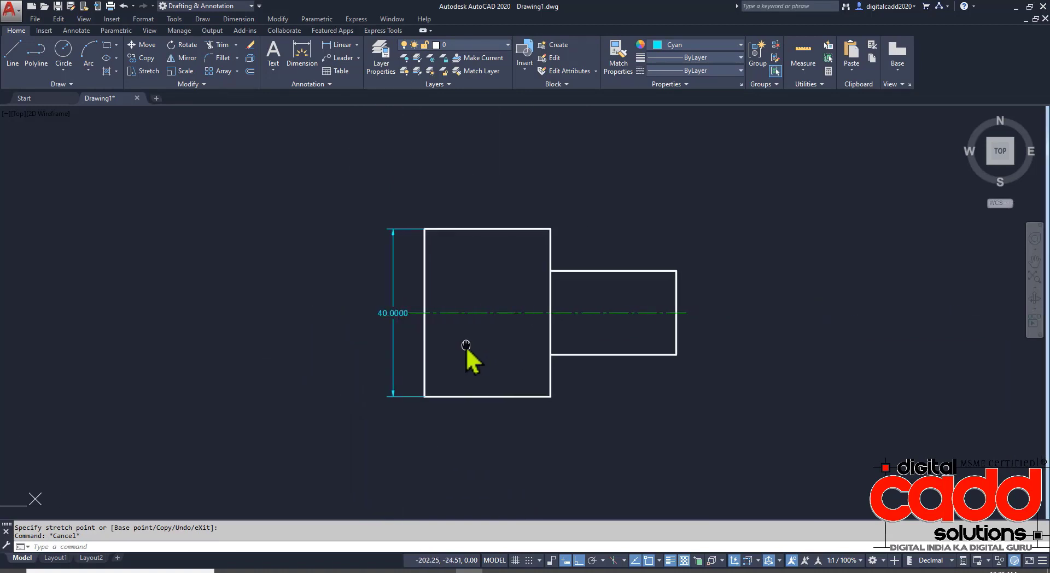
{"action": "scroll", "coordinate": [432, 327], "scroll_direction": "up", "scroll_amount": 2}
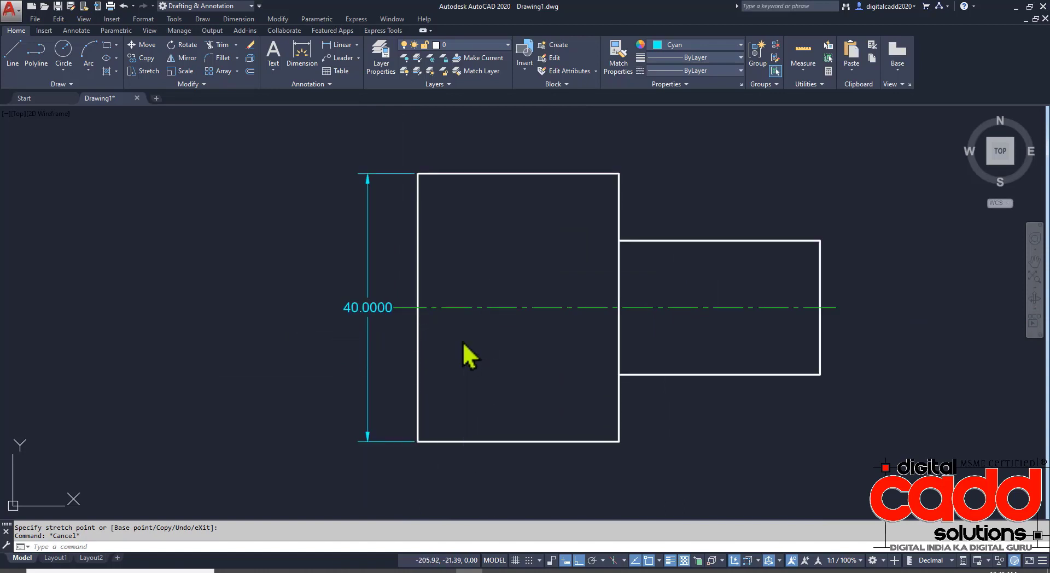
Step: Modify the Standard dimension style to suppress trailing zeros in linear dimensions and apply it to the drawing
{"action": "type", "text": "d"}
{"action": "key", "text": "Return"}
{"action": "left_click_drag", "start_coordinate": [493, 189], "coordinate": [629, 210]}
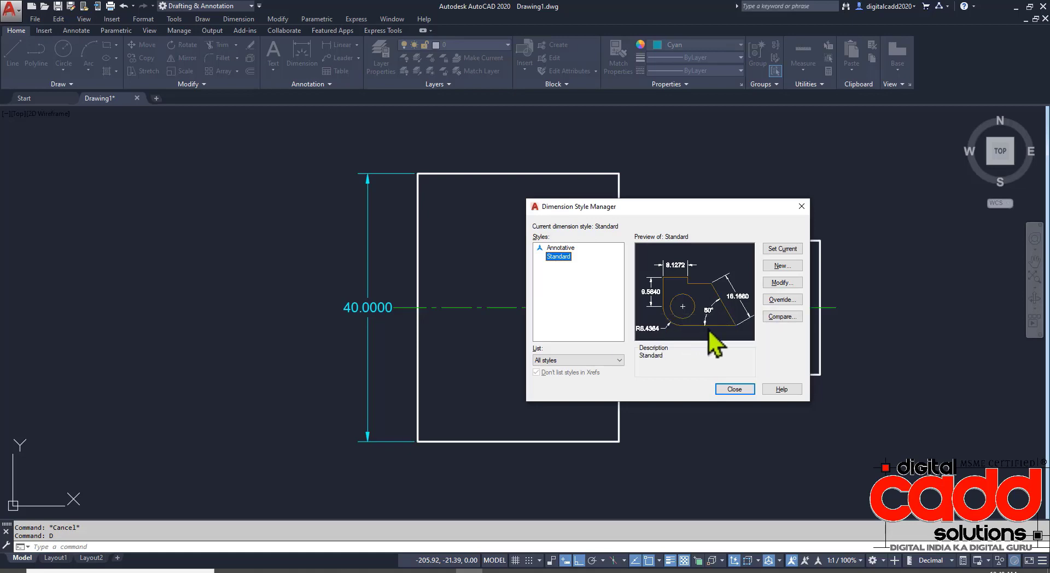
{"action": "left_click", "coordinate": [785, 284]}
{"action": "left_click", "coordinate": [786, 285]}
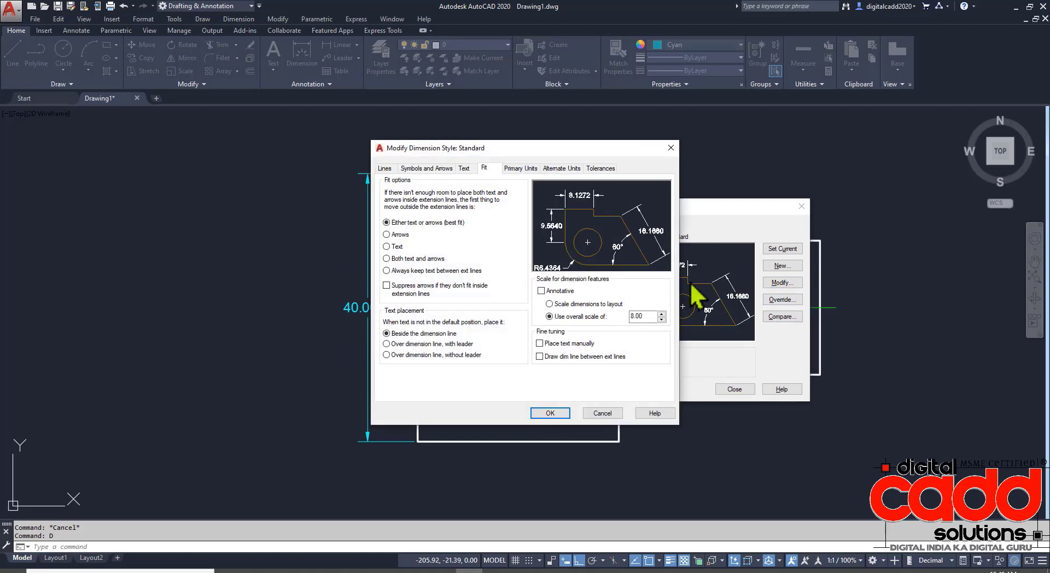
{"action": "left_click_drag", "start_coordinate": [514, 145], "coordinate": [720, 154]}
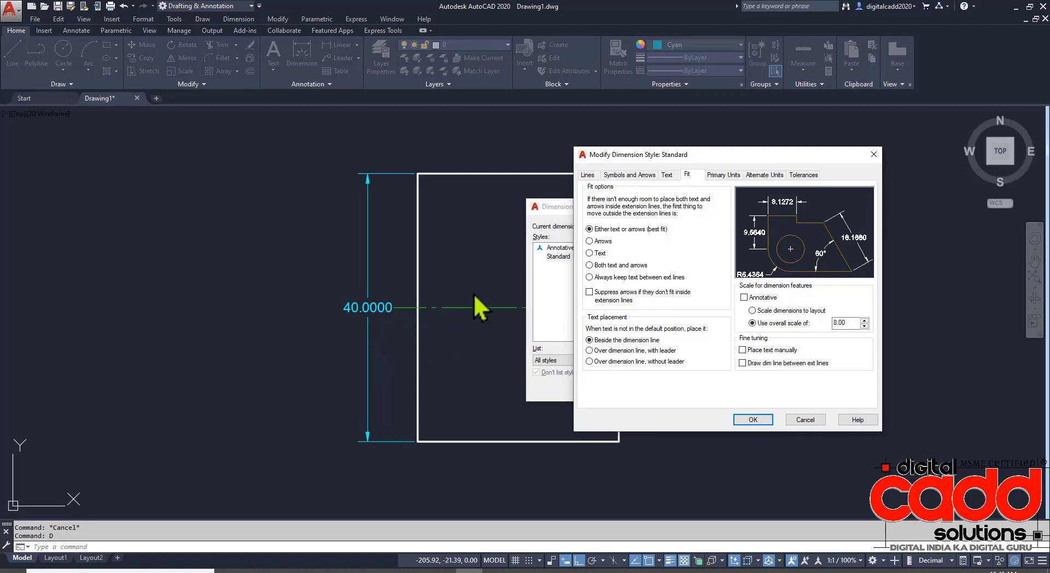
{"action": "left_click", "coordinate": [668, 178]}
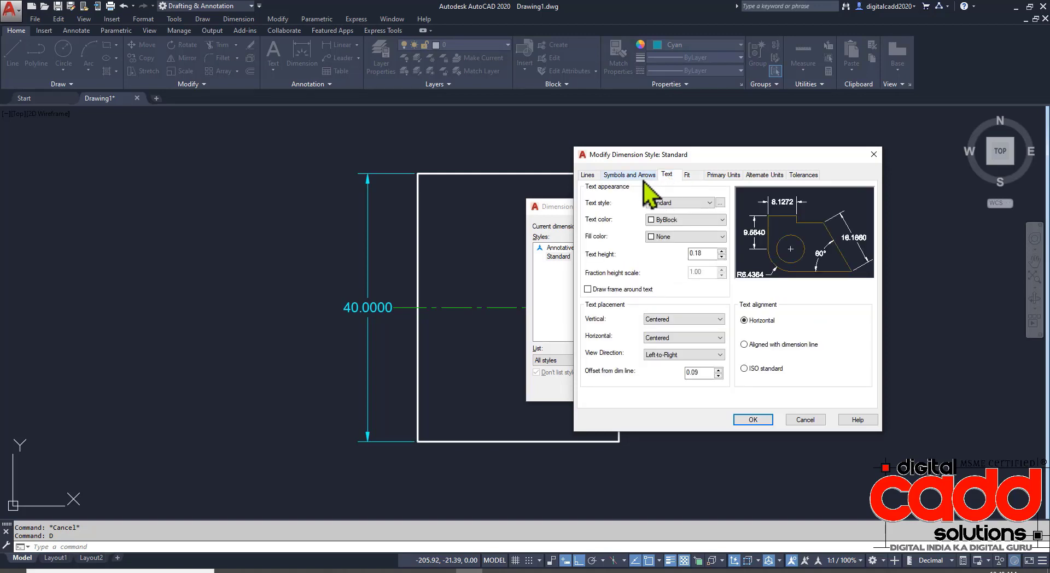
{"action": "left_click", "coordinate": [721, 176]}
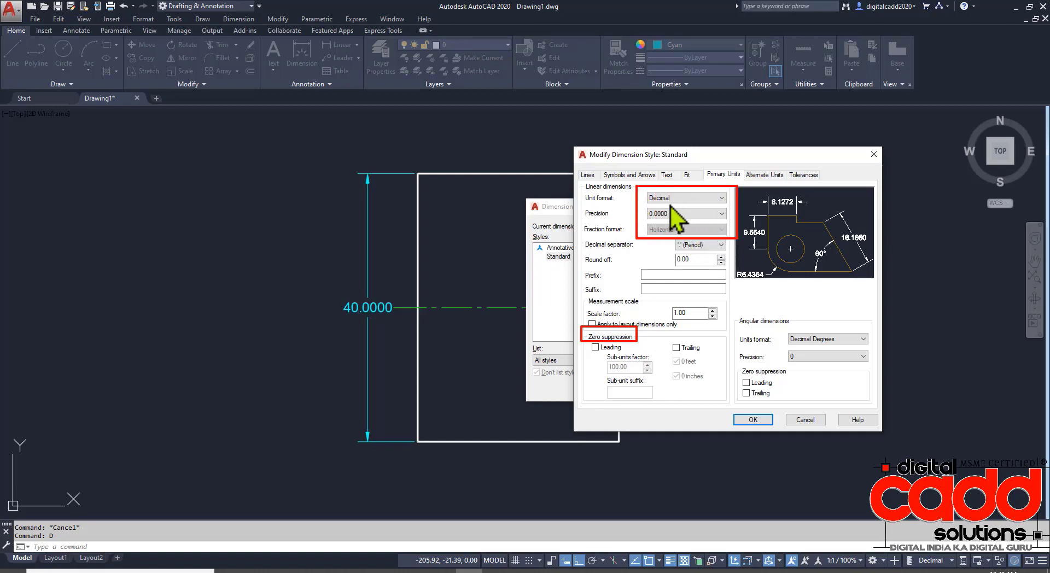
{"action": "left_click", "coordinate": [676, 348]}
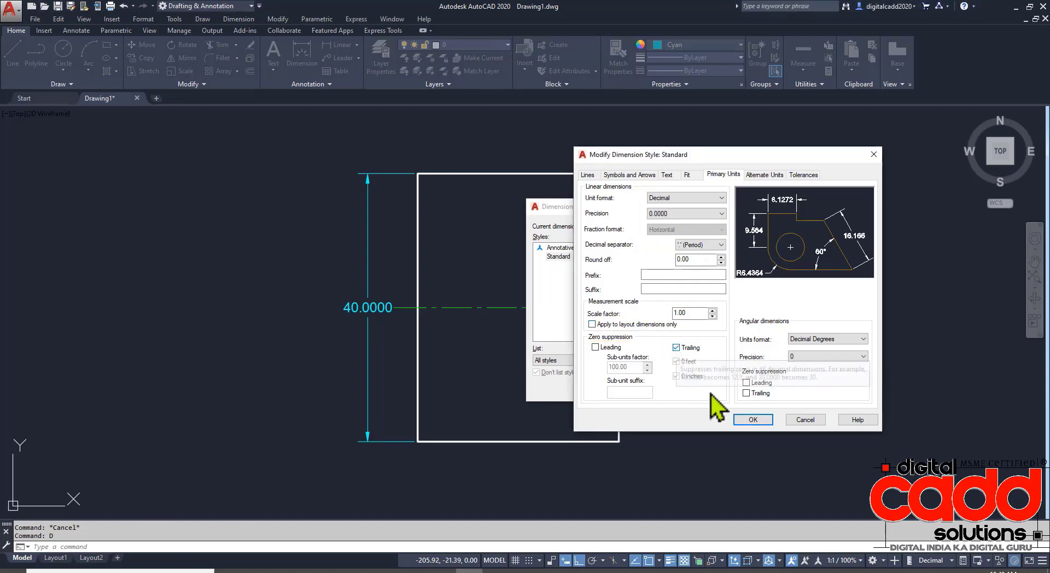
{"action": "left_click", "coordinate": [762, 420]}
{"action": "left_click", "coordinate": [734, 389]}
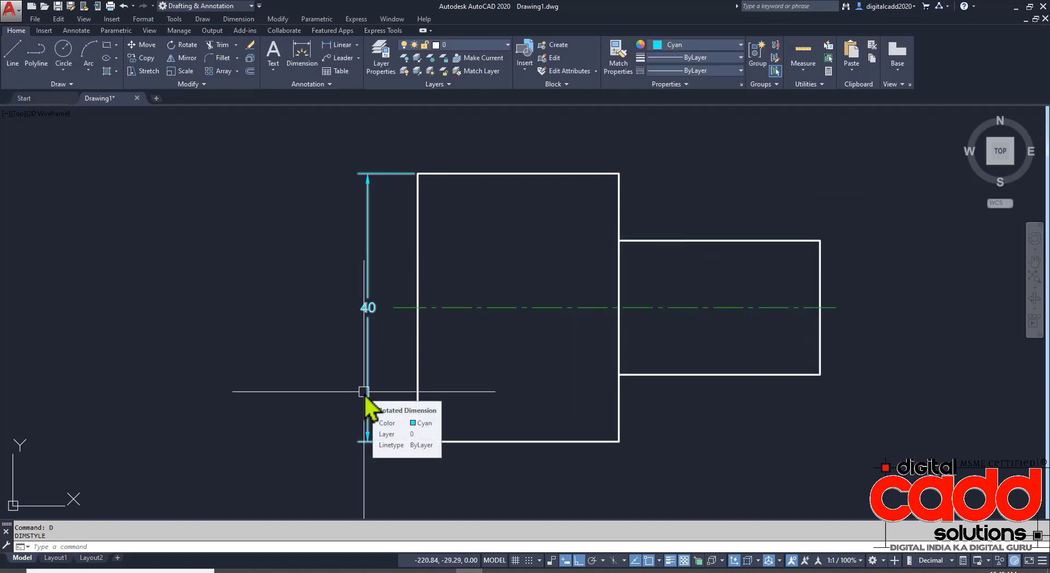
Step: Compare with the assignment PDF, and set the Standard dimension style's vertical text placement to Above with a 1.25 offset from the dimension line
{"action": "left_click", "coordinate": [308, 570]}
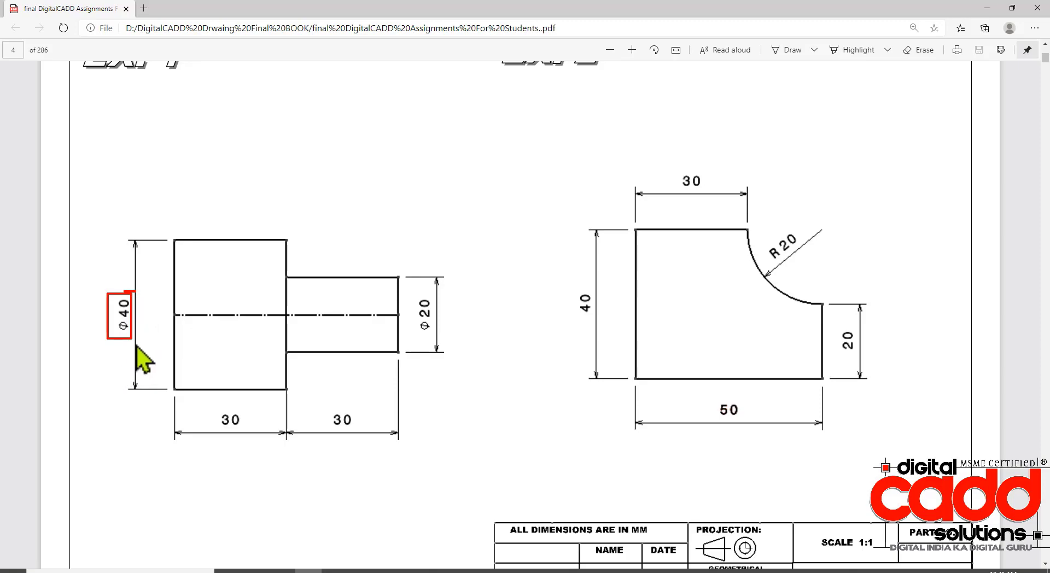
{"action": "key", "text": "alt+Tab"}
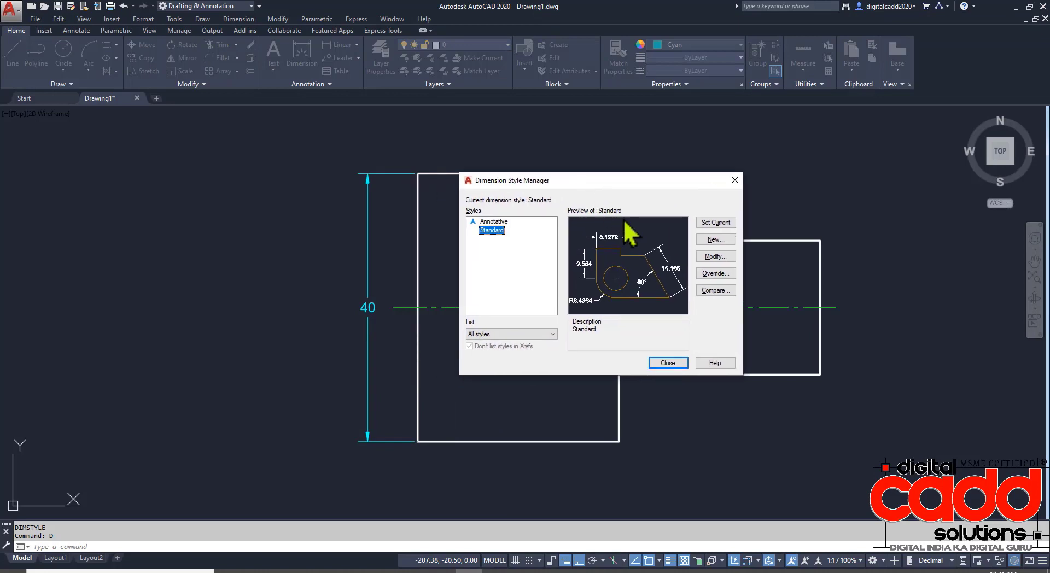
{"action": "left_click", "coordinate": [718, 257]}
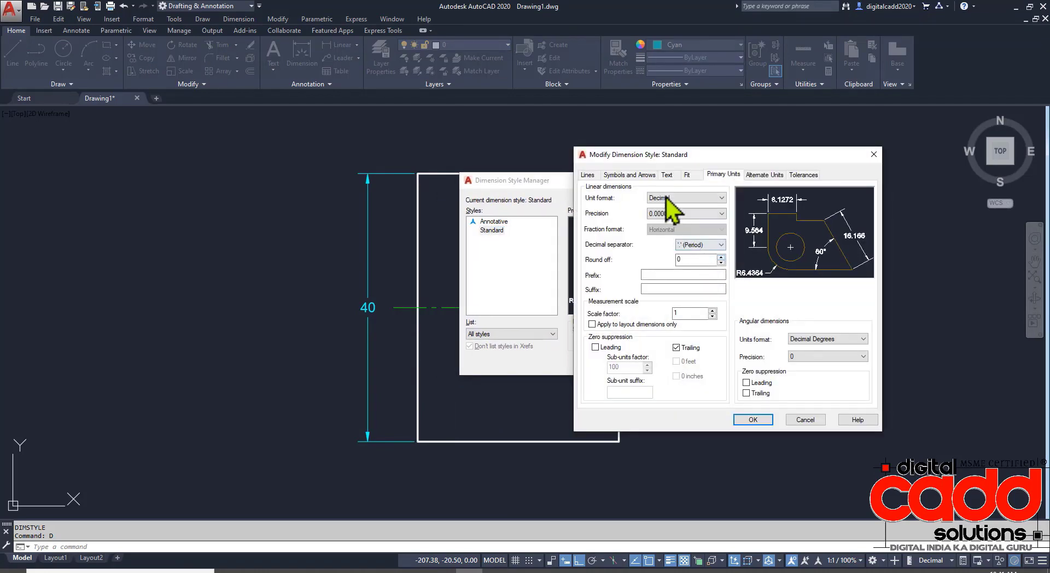
{"action": "left_click", "coordinate": [668, 175]}
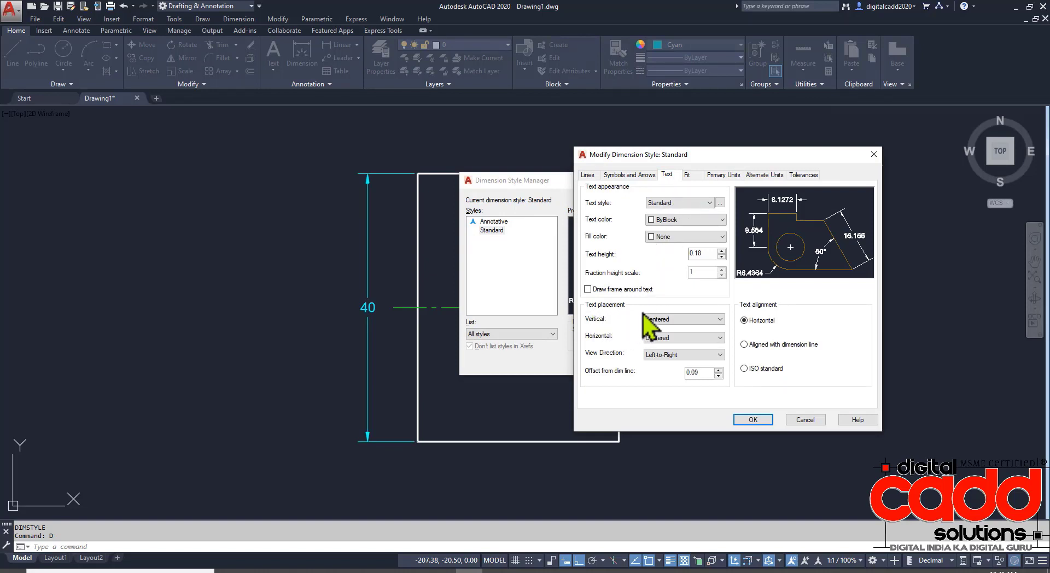
{"action": "left_click", "coordinate": [682, 321]}
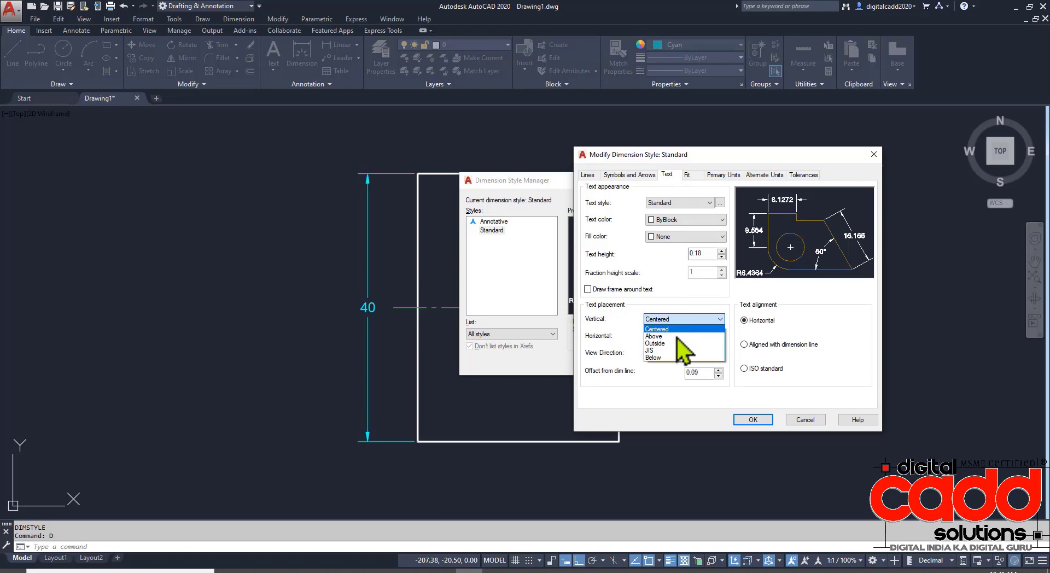
{"action": "left_click", "coordinate": [677, 336]}
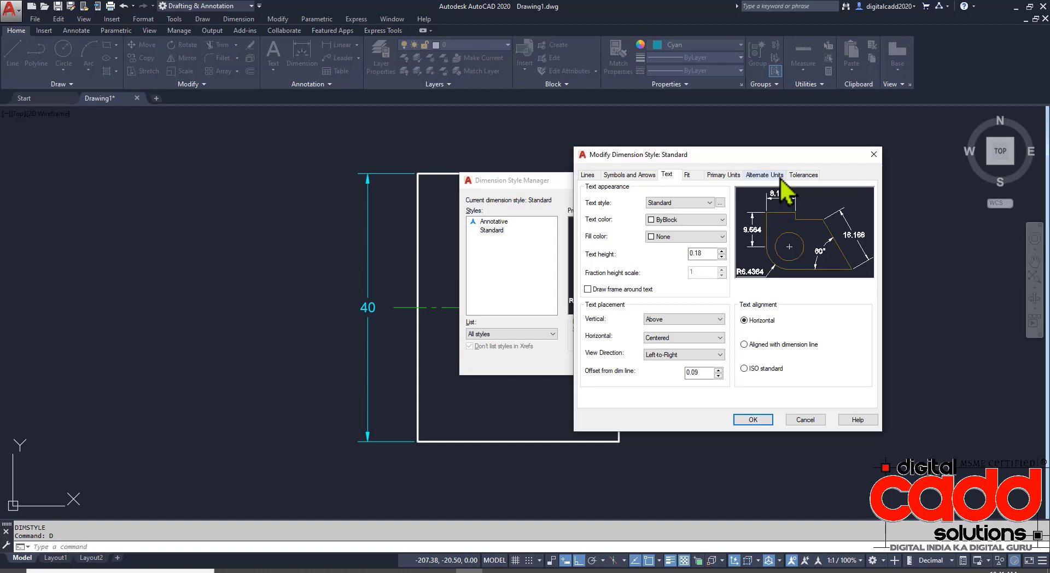
{"action": "double_click", "coordinate": [693, 373]}
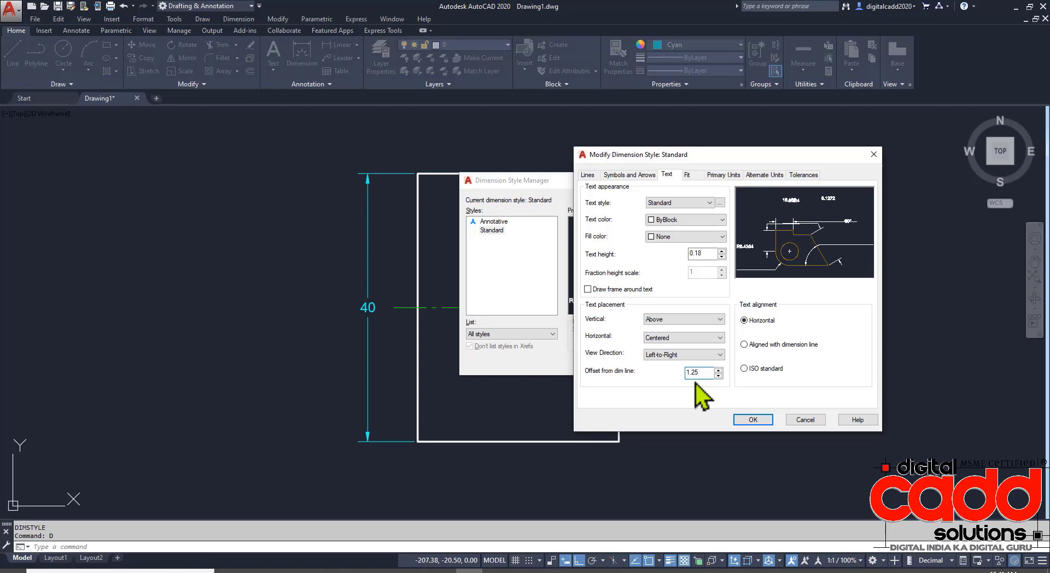
{"action": "left_click", "coordinate": [752, 419]}
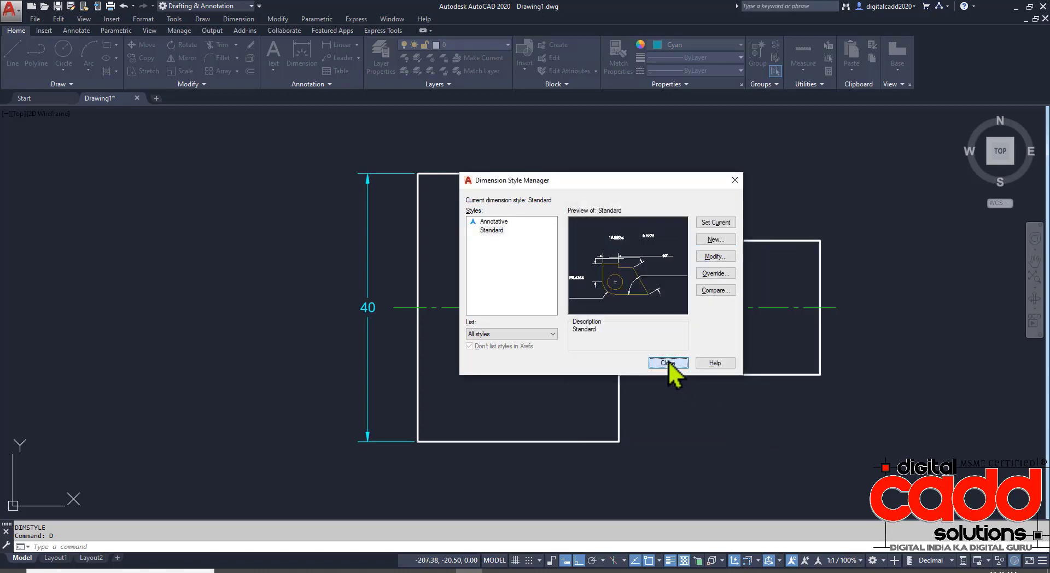
{"action": "left_click", "coordinate": [668, 362]}
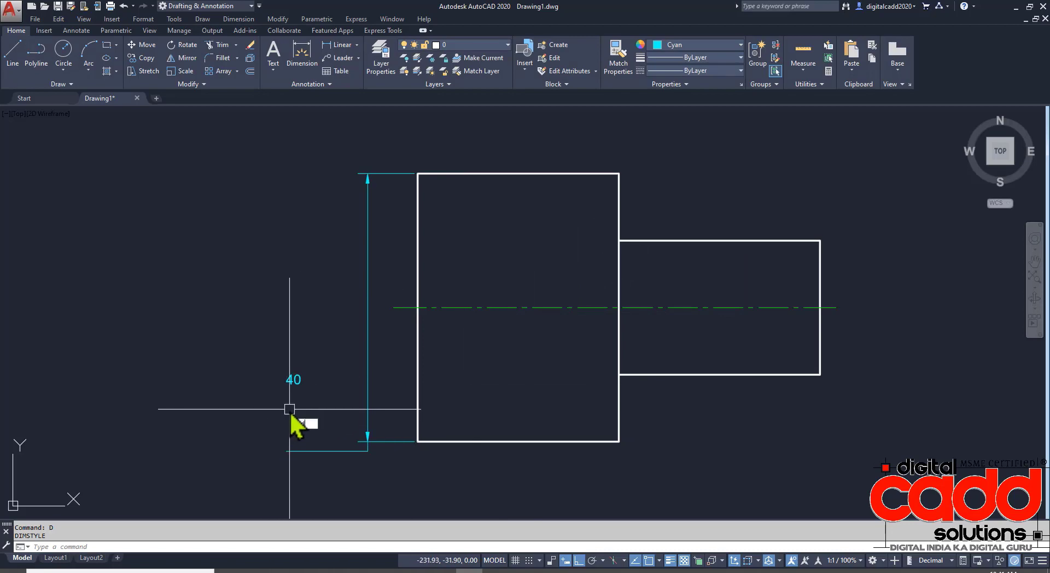
Step: Set the Standard dimension style's text offset from the dimension line to 0.25 and apply it
{"action": "left_click", "coordinate": [656, 267]}
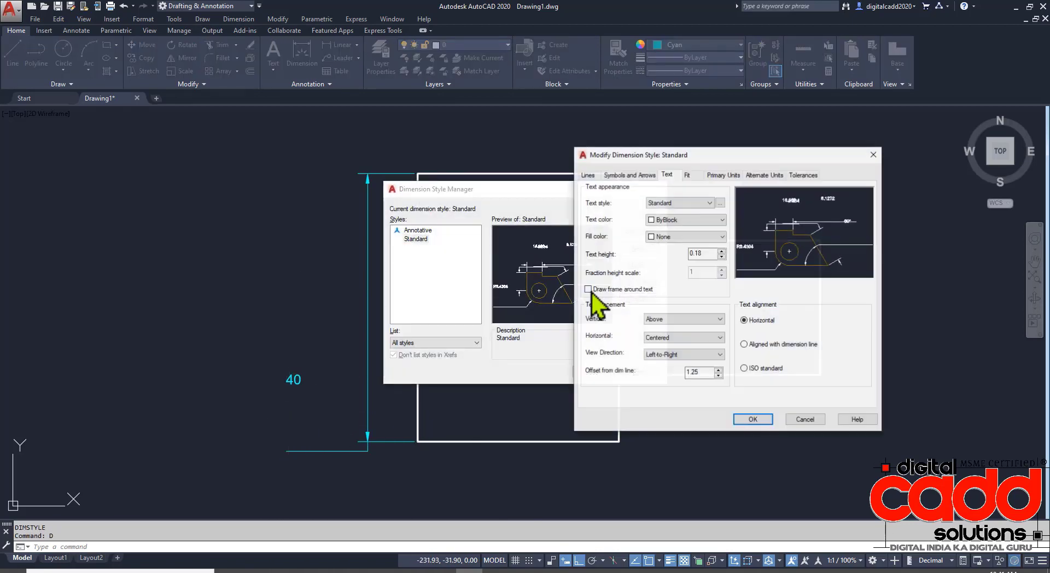
{"action": "double_click", "coordinate": [703, 376]}
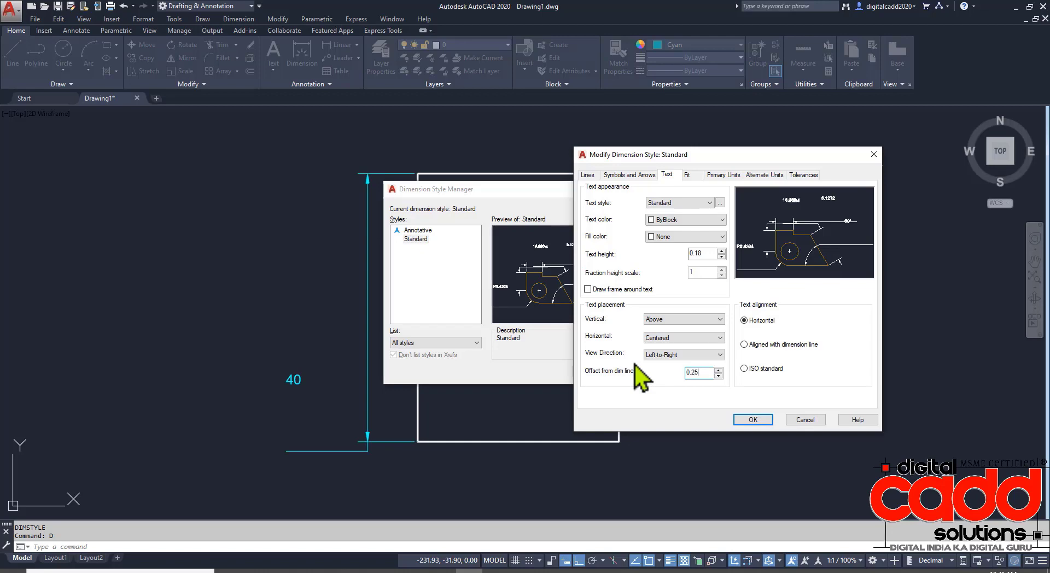
{"action": "left_click", "coordinate": [752, 419]}
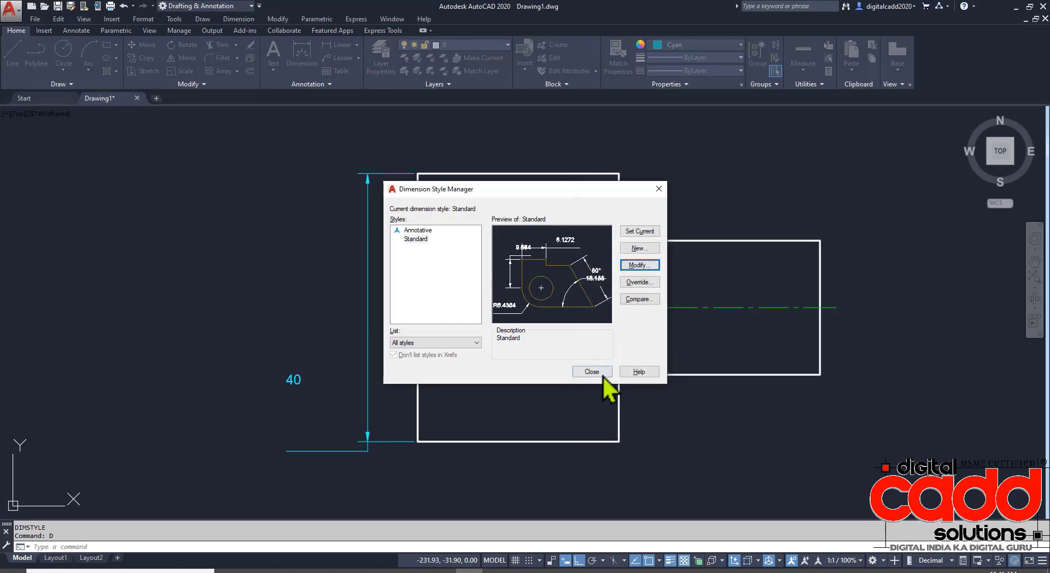
{"action": "left_click", "coordinate": [601, 373]}
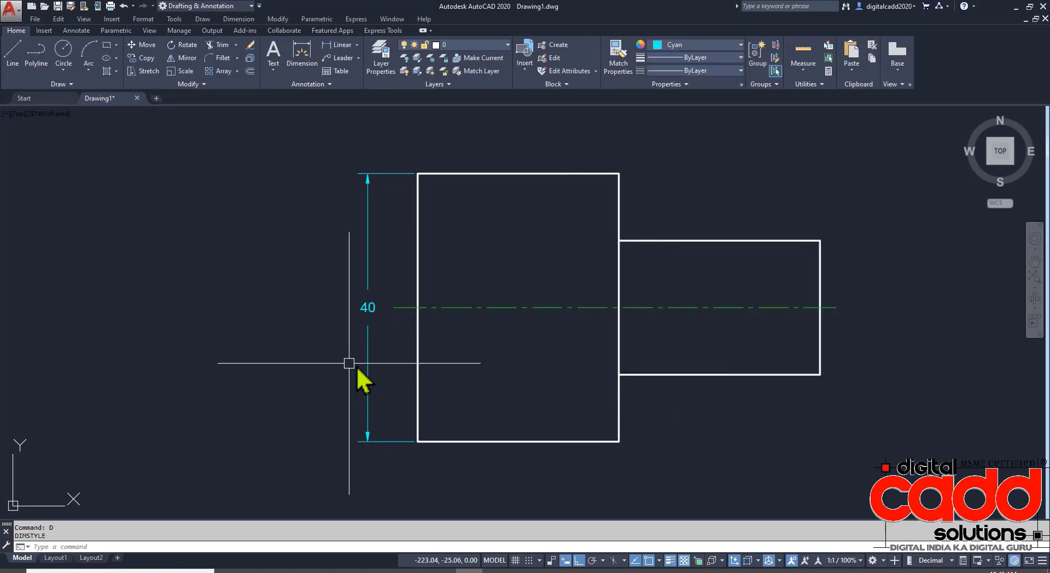
Step: Undo the recent zero suppression, text placement and offset changes to the Standard dimension style
{"action": "key", "text": "Return"}
{"action": "left_click", "coordinate": [638, 265]}
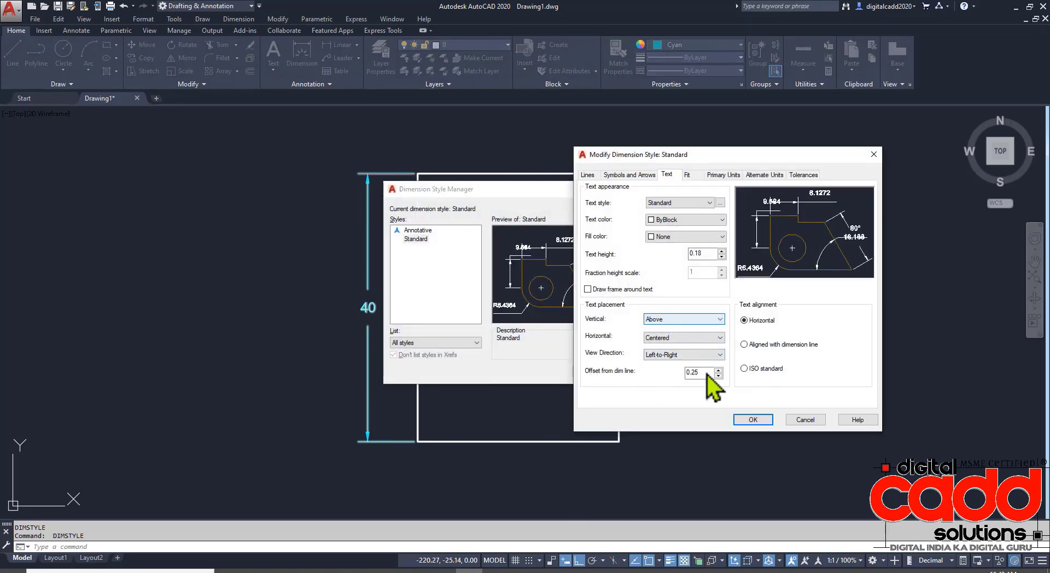
{"action": "left_click", "coordinate": [804, 419]}
{"action": "key", "text": "Escape"}
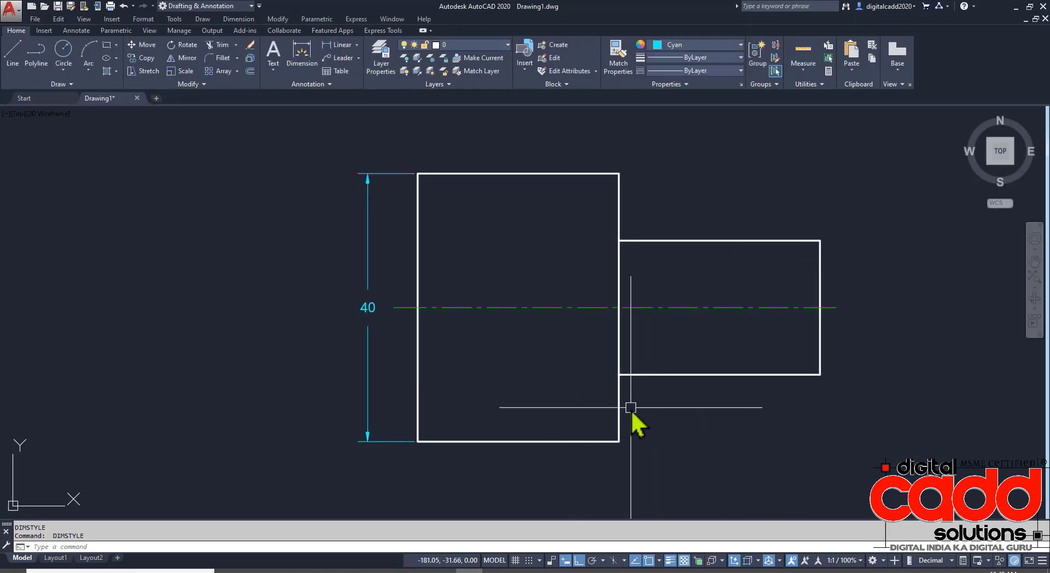
{"action": "key", "text": "ctrl+z"}
{"action": "key", "text": "ctrl+z"}
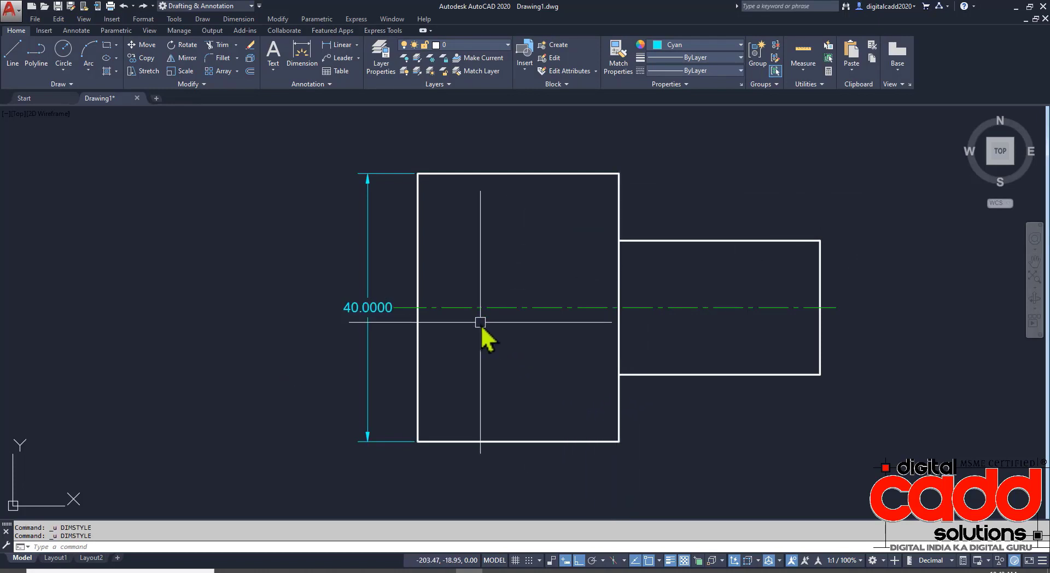
Step: Modify the Standard dimension style to suppress trailing zeros in the linear dimensions' primary units
{"action": "type", "text": "d"}
{"action": "key", "text": "Return"}
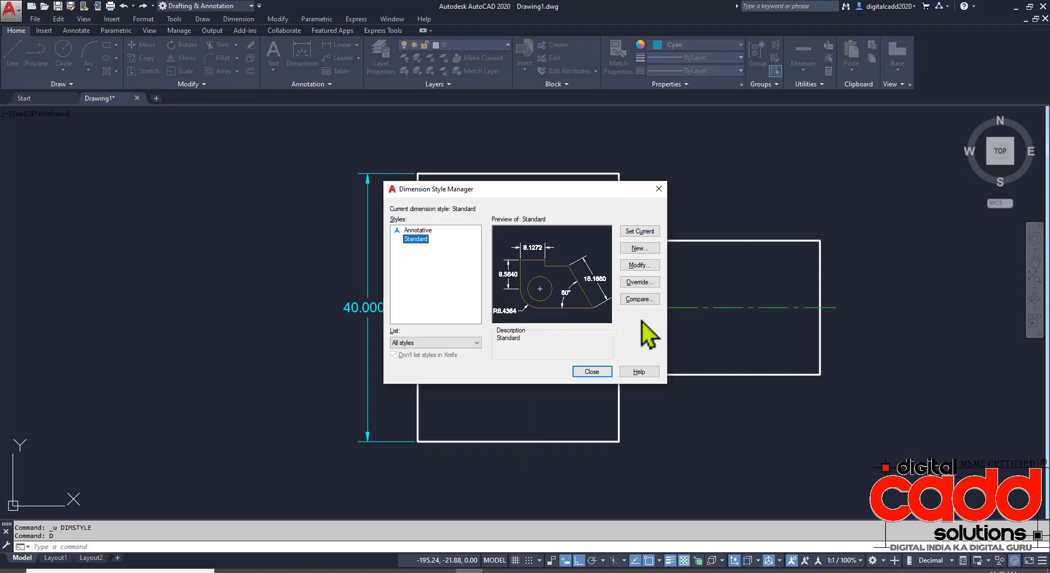
{"action": "left_click", "coordinate": [638, 265]}
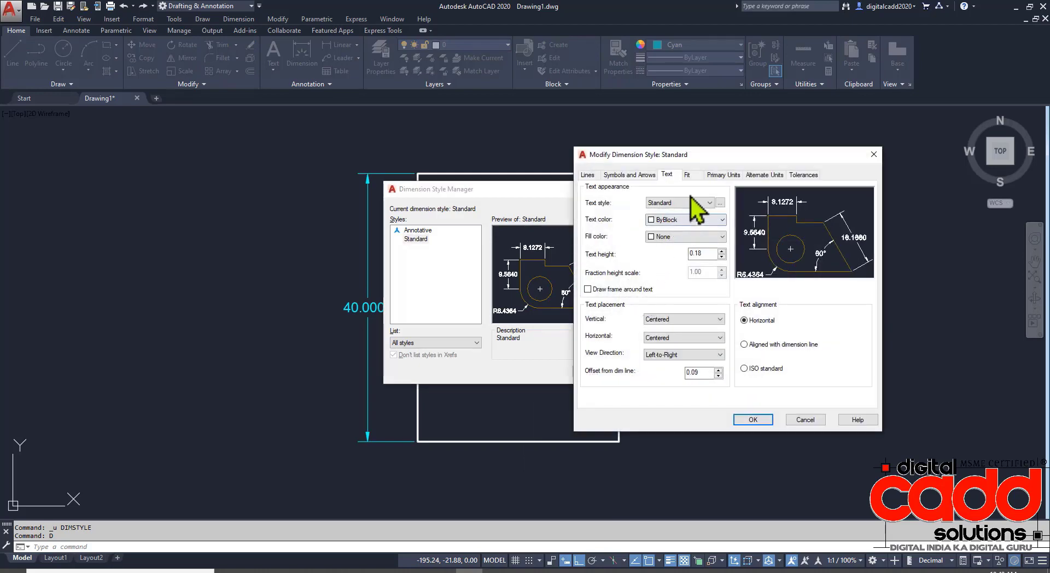
{"action": "left_click", "coordinate": [721, 176]}
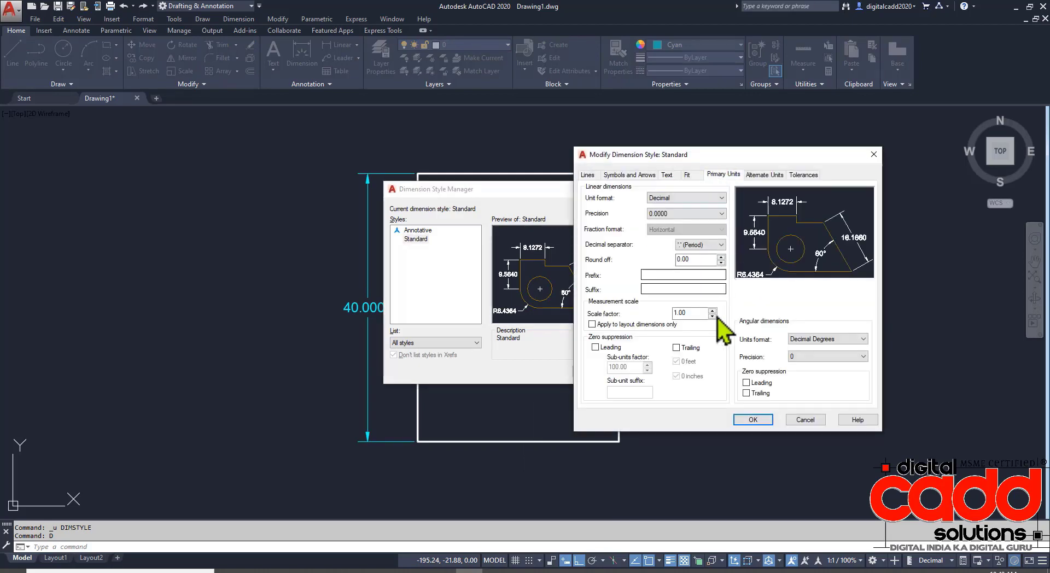
{"action": "left_click", "coordinate": [691, 349]}
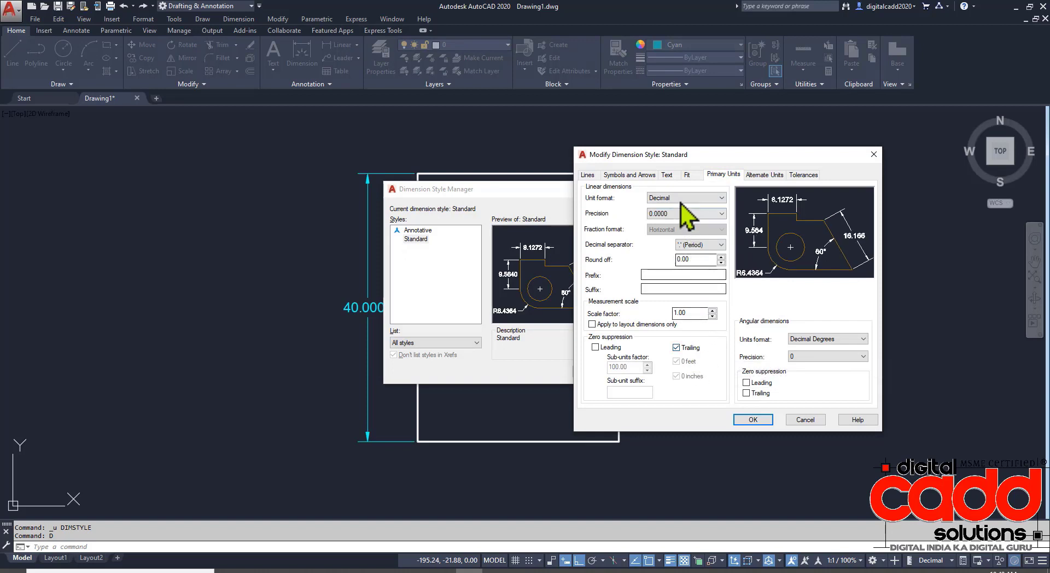
Step: Set the Standard dimension style's vertical text placement to Above and apply the modified style
{"action": "left_click", "coordinate": [667, 175]}
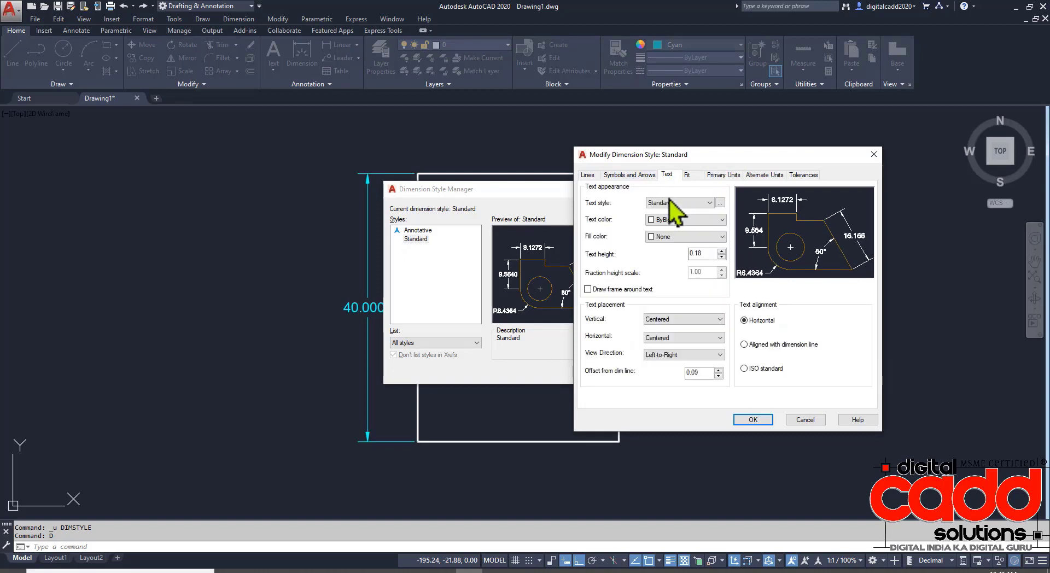
{"action": "left_click", "coordinate": [666, 321]}
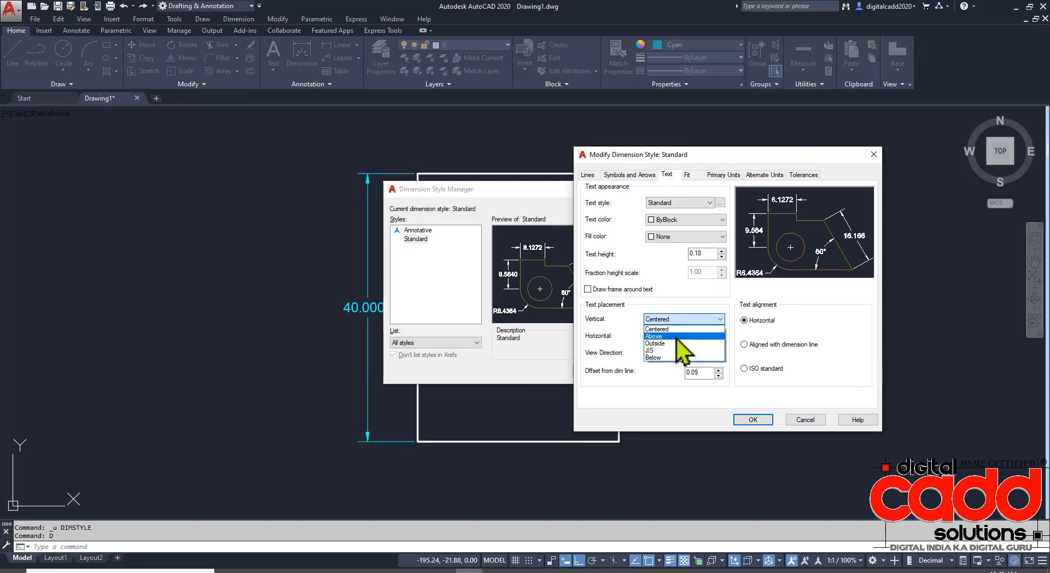
{"action": "left_click", "coordinate": [676, 337]}
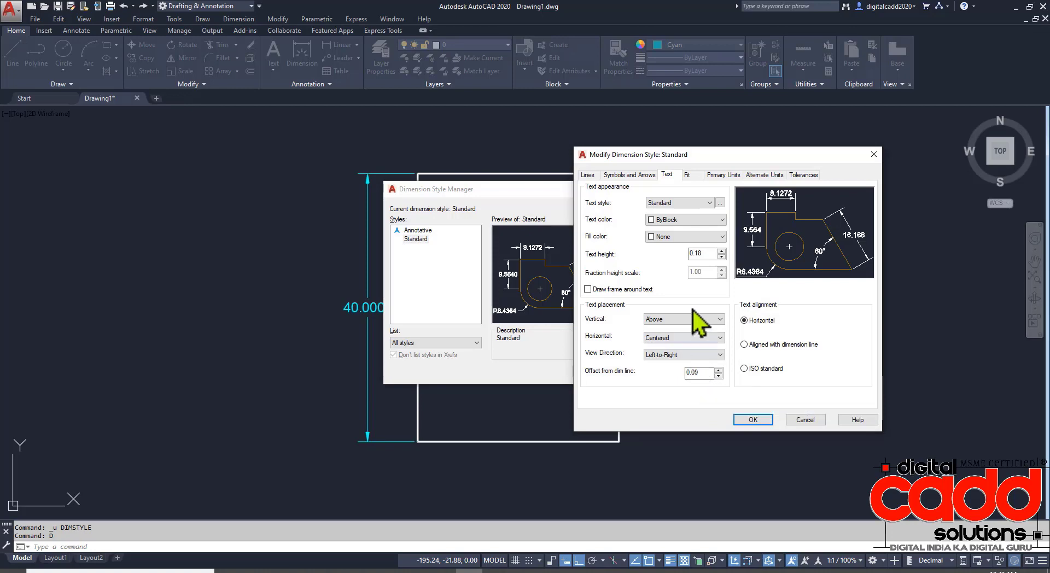
{"action": "left_click", "coordinate": [689, 175]}
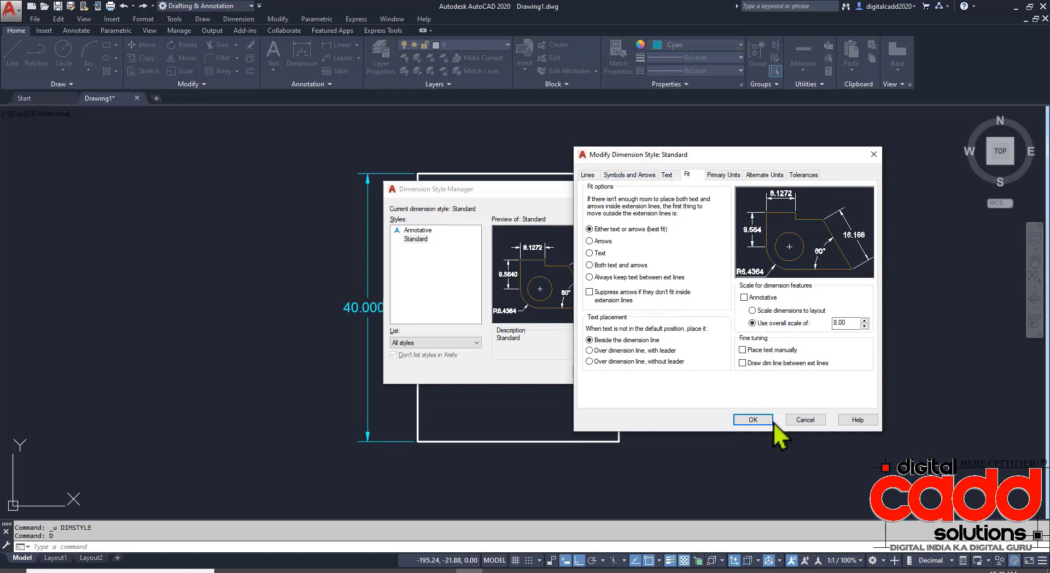
{"action": "left_click", "coordinate": [719, 174]}
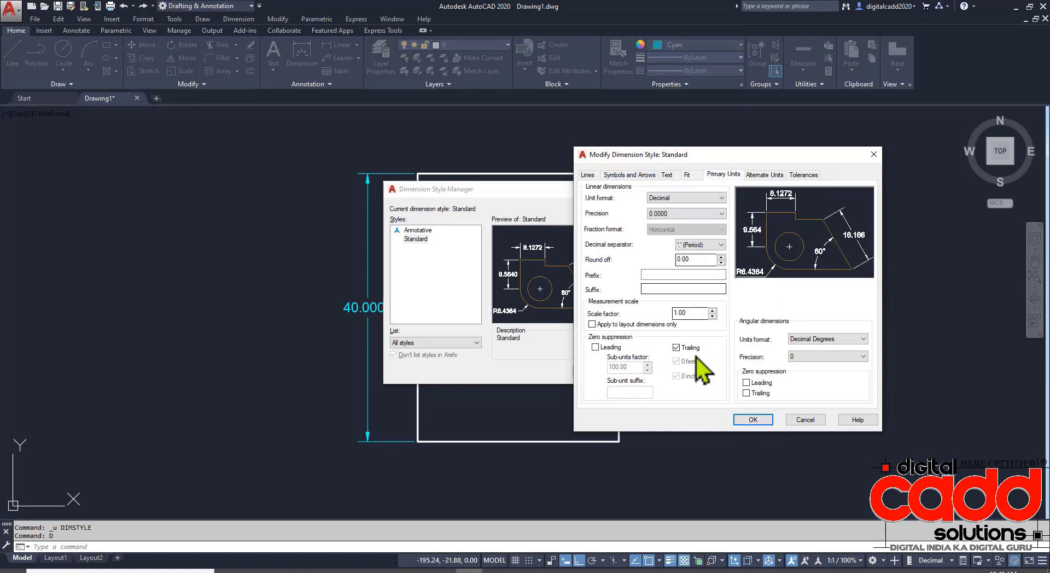
{"action": "left_click", "coordinate": [754, 420]}
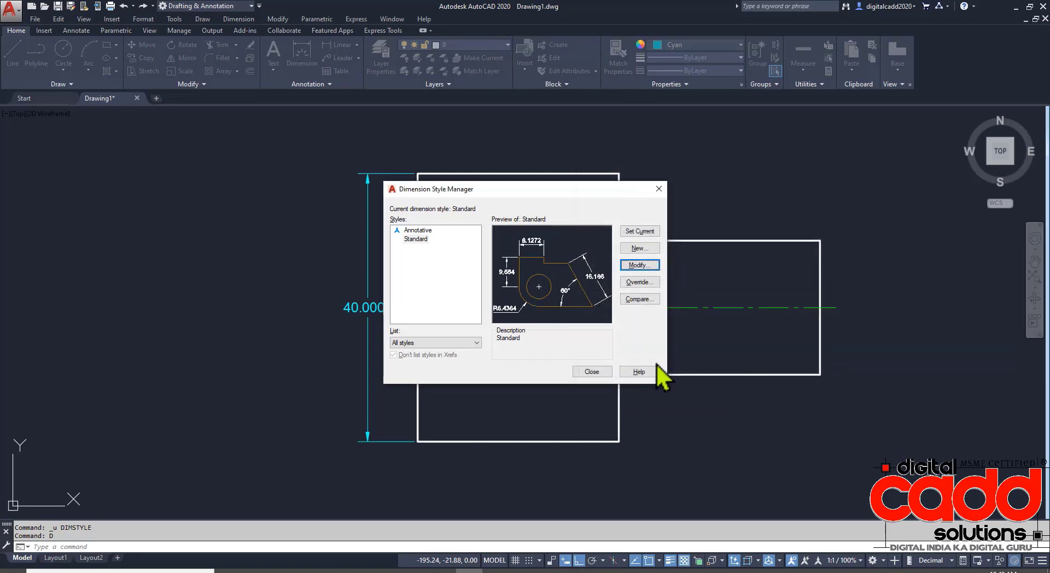
{"action": "left_click", "coordinate": [604, 372]}
Step: Modify the Standard dimension style to use ISO standard text alignment and apply it to the drawing
{"action": "scroll", "coordinate": [364, 328], "scroll_direction": "up", "scroll_amount": 3}
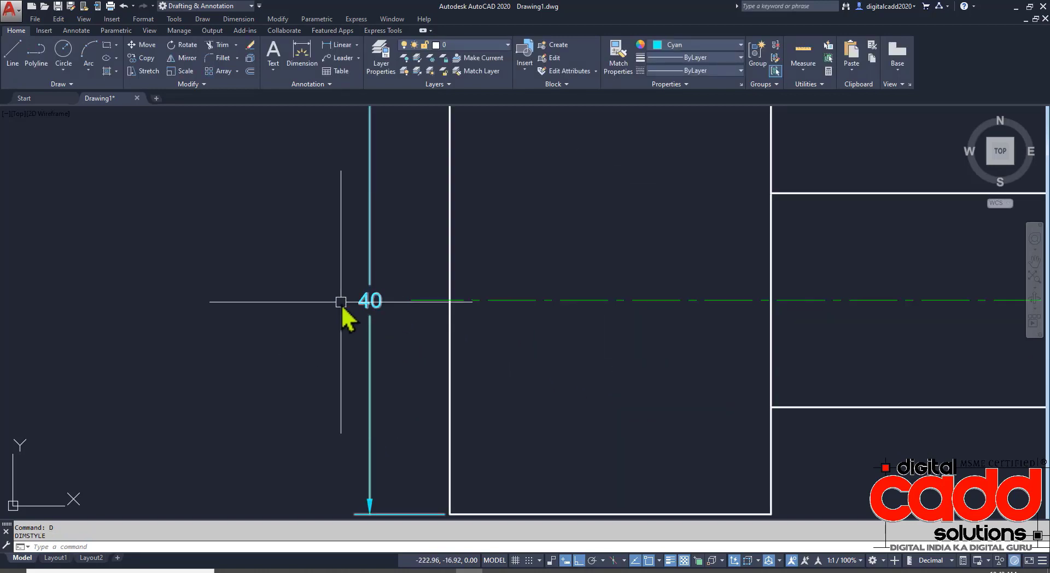
{"action": "scroll", "coordinate": [341, 302], "scroll_direction": "down", "scroll_amount": 4}
{"action": "scroll", "coordinate": [432, 328], "scroll_direction": "up", "scroll_amount": 2}
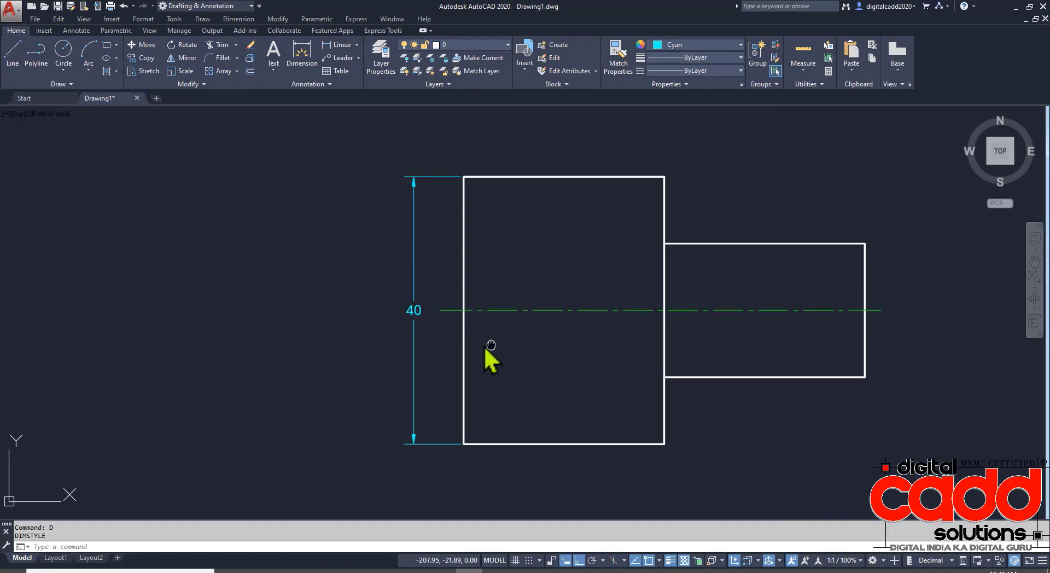
{"action": "middle_click_drag", "start_coordinate": [491, 345], "coordinate": [468, 344]}
{"action": "key", "text": "Return"}
{"action": "left_click", "coordinate": [639, 266]}
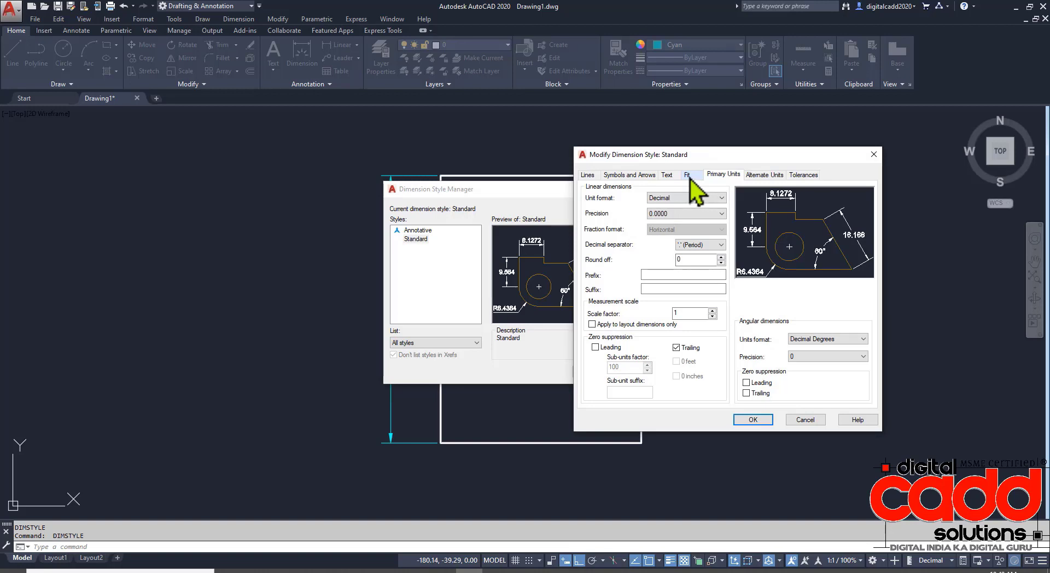
{"action": "left_click", "coordinate": [668, 175]}
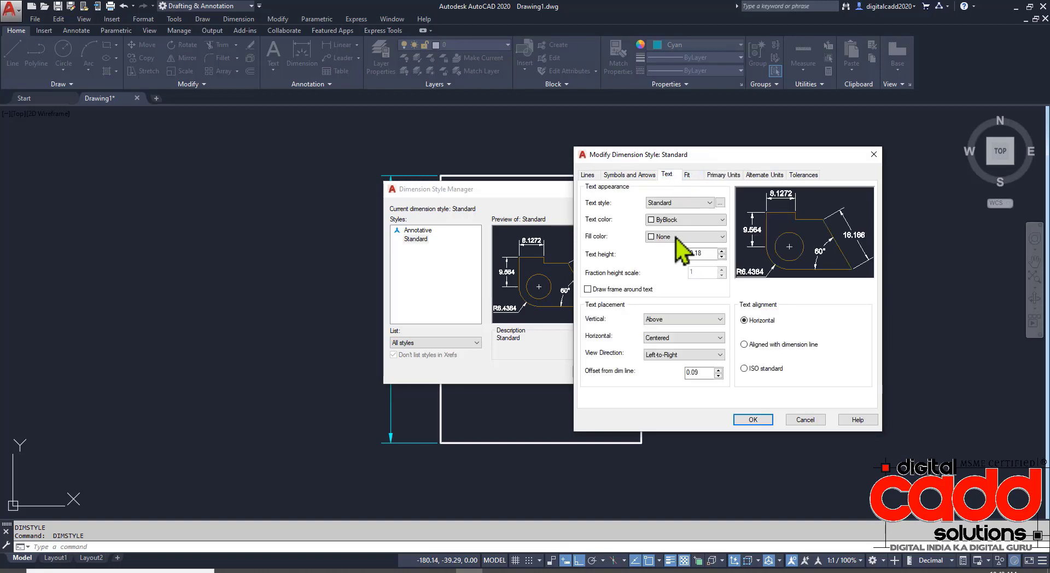
{"action": "left_click", "coordinate": [765, 368]}
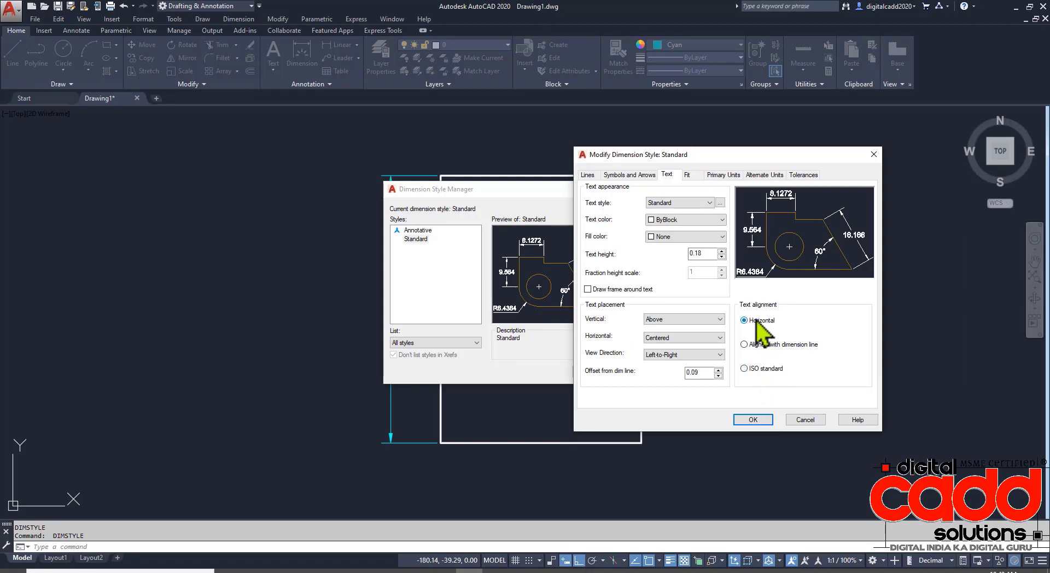
{"action": "left_click", "coordinate": [758, 345]}
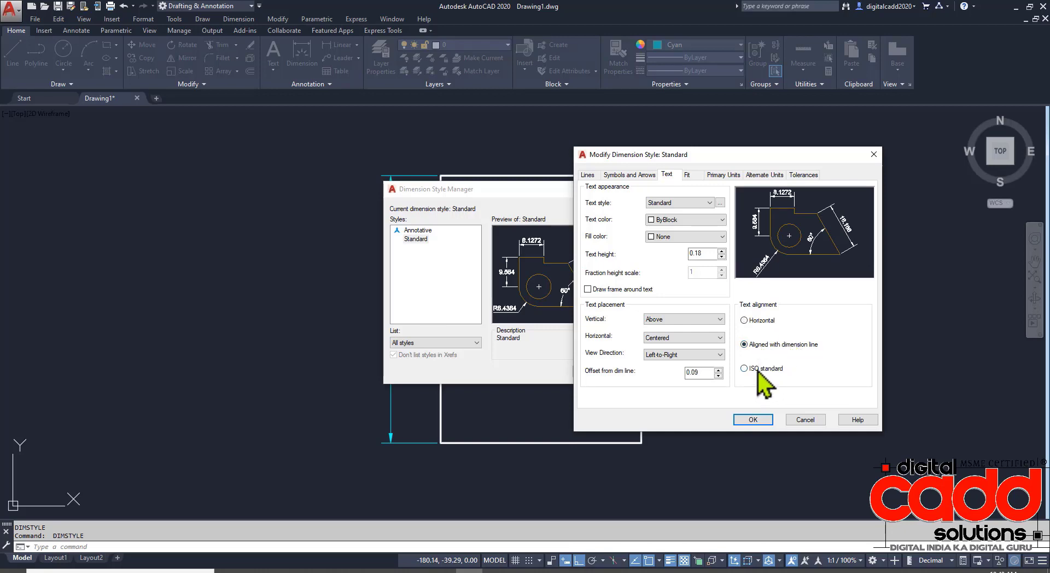
{"action": "left_click", "coordinate": [759, 370]}
{"action": "left_click", "coordinate": [757, 420]}
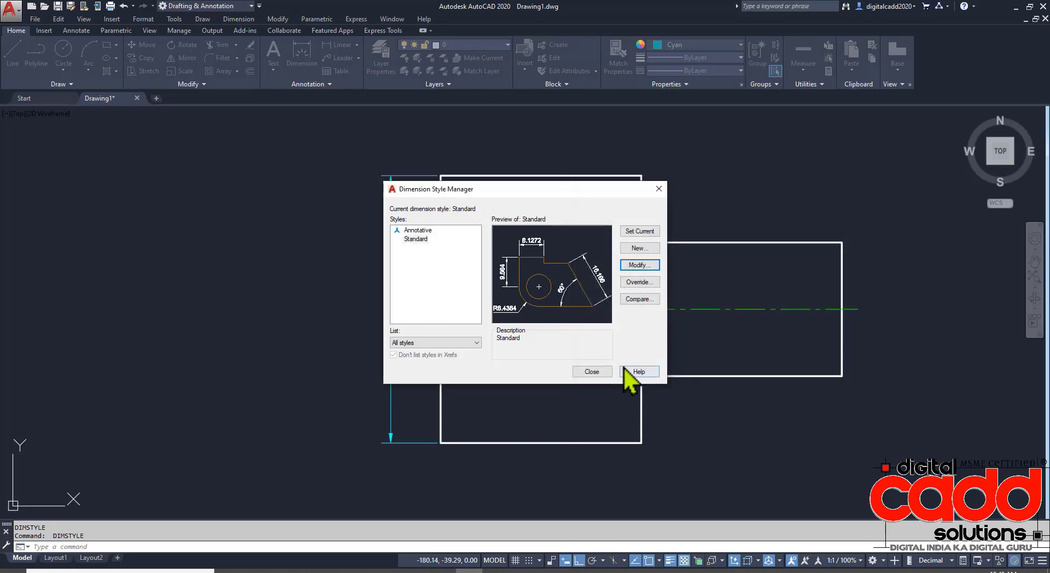
{"action": "left_click", "coordinate": [591, 372]}
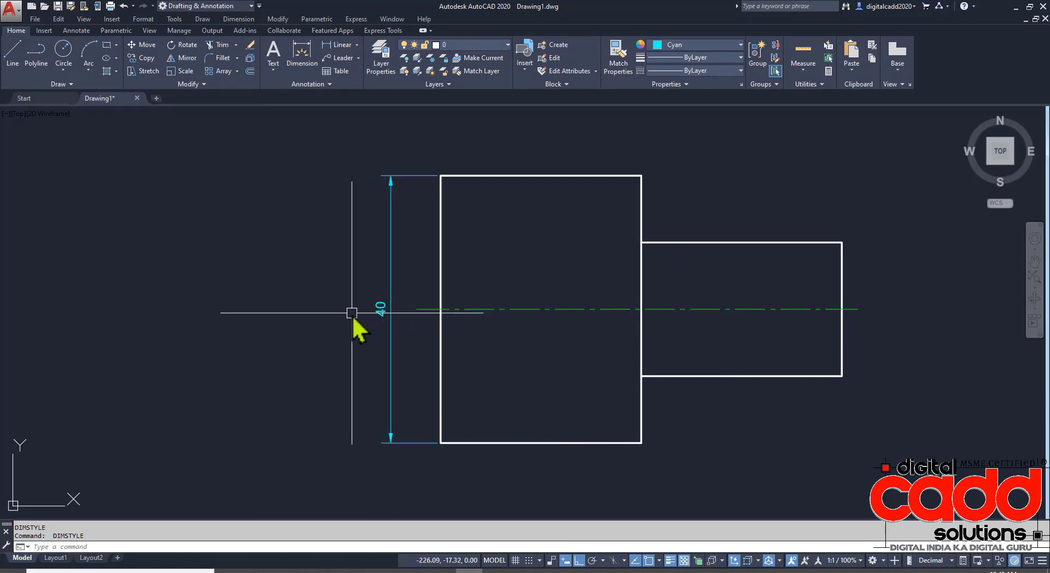
Step: Set the Standard dimension style's text height to 0.25 and apply it
{"action": "scroll", "coordinate": [361, 342], "scroll_direction": "up", "scroll_amount": 6}
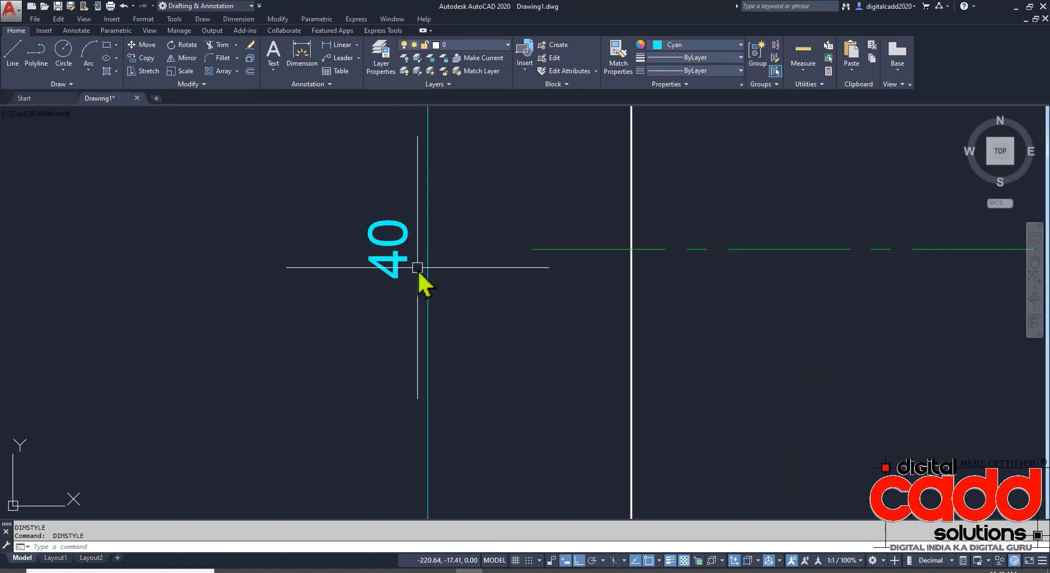
{"action": "scroll", "coordinate": [421, 289], "scroll_direction": "down", "scroll_amount": 7}
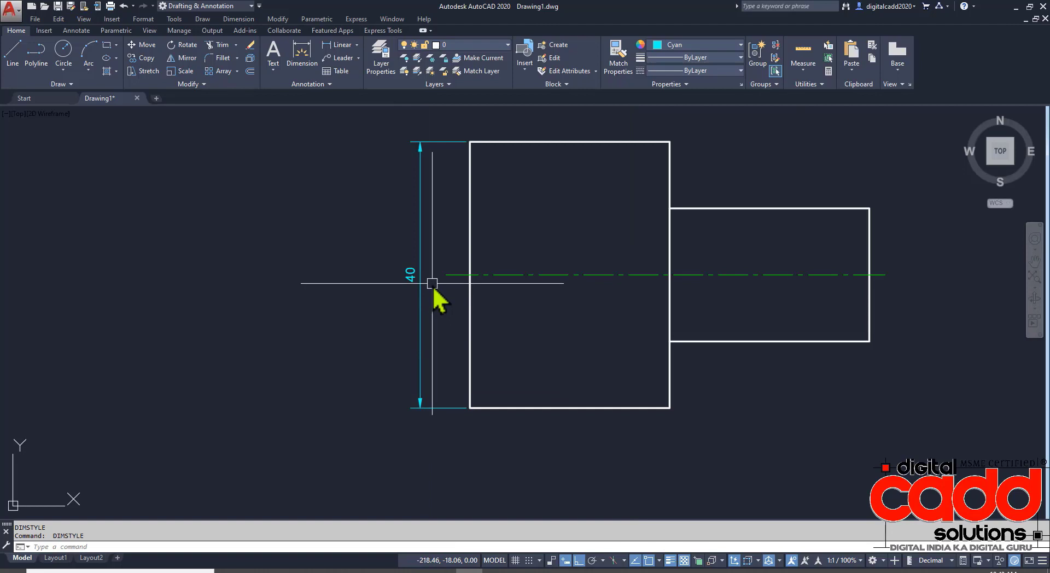
{"action": "middle_click_drag", "start_coordinate": [428, 301], "coordinate": [418, 334]}
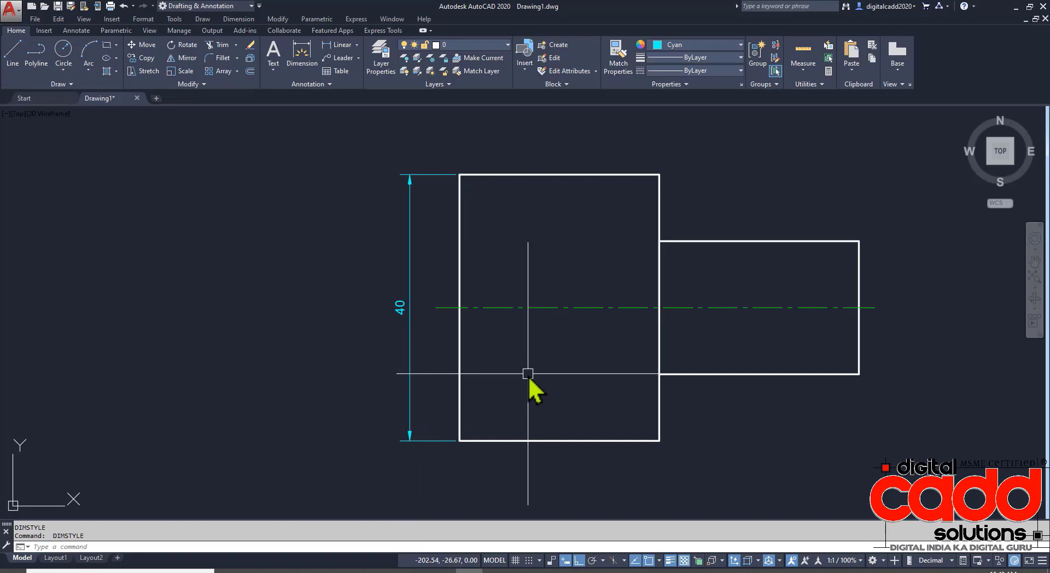
{"action": "type", "text": "d"}
{"action": "key", "text": "Return"}
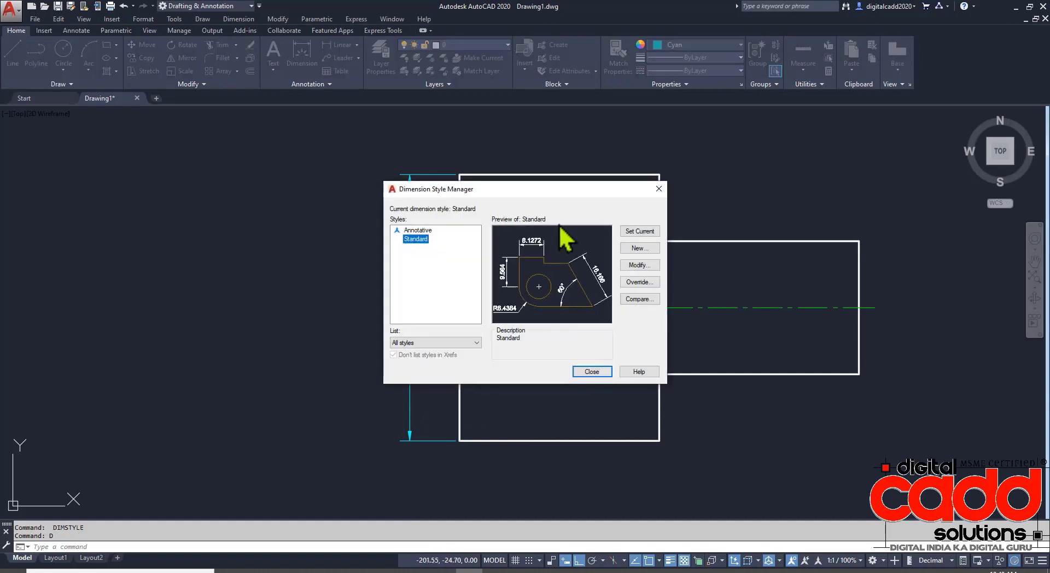
{"action": "left_click", "coordinate": [857, 286]}
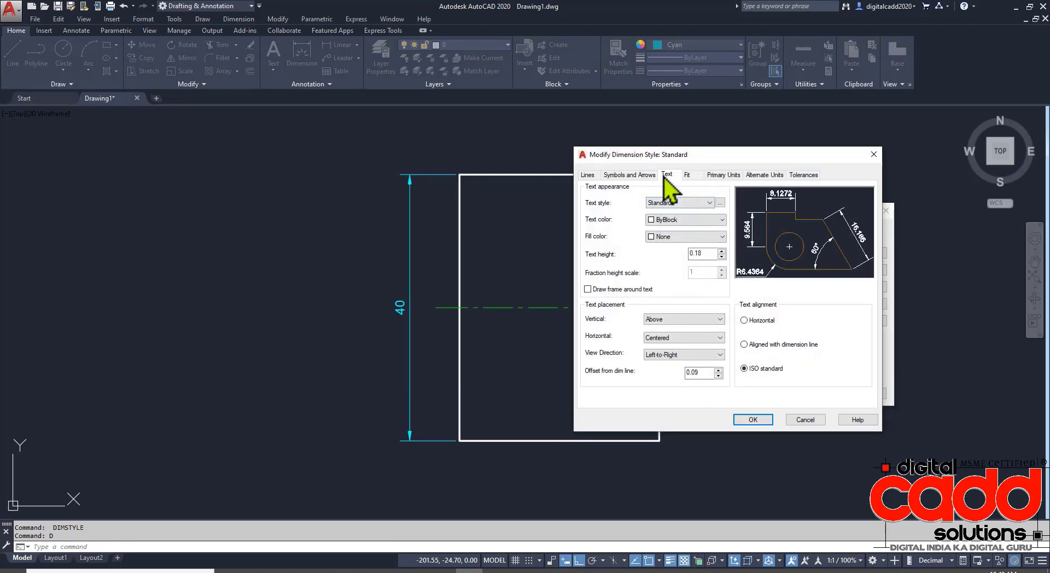
{"action": "double_click", "coordinate": [702, 254]}
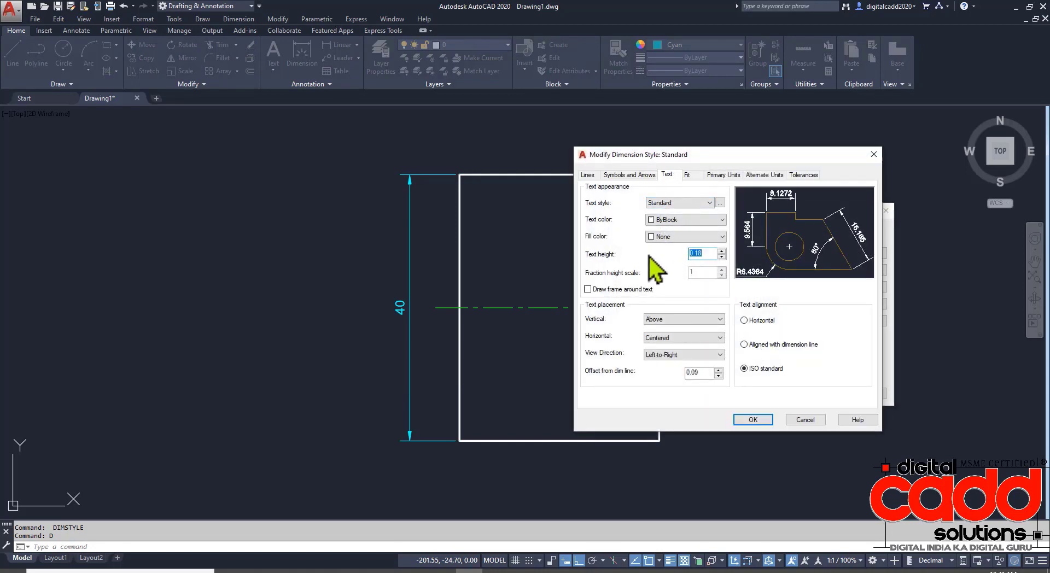
{"action": "type", "text": "0.25"}
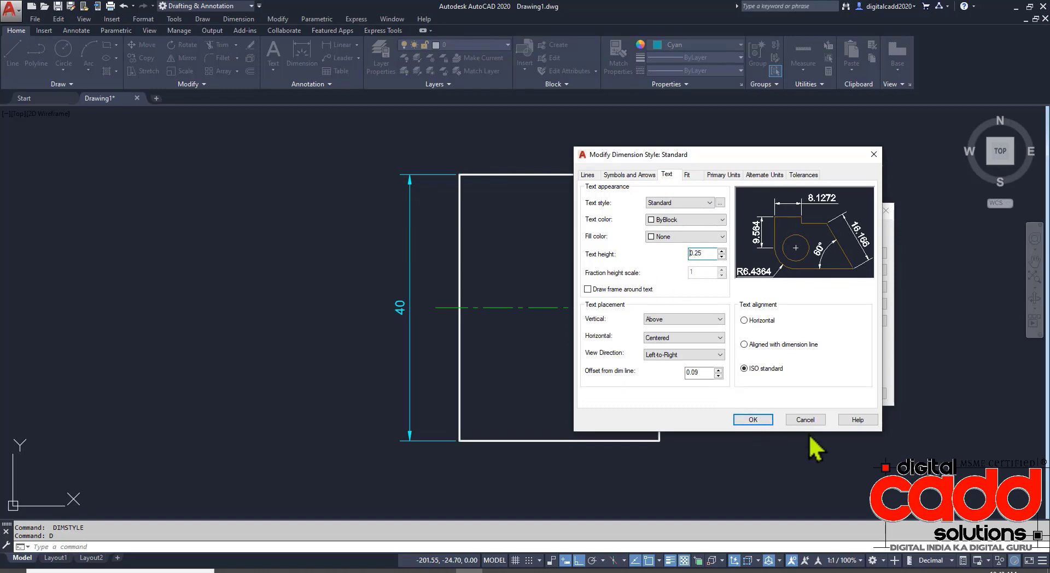
{"action": "left_click", "coordinate": [760, 422]}
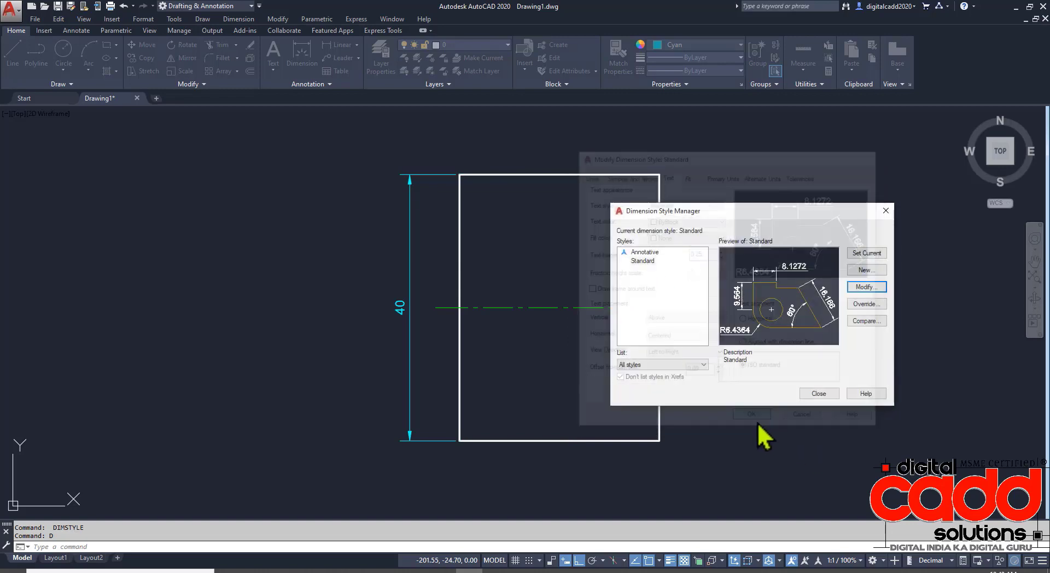
{"action": "left_click", "coordinate": [819, 394]}
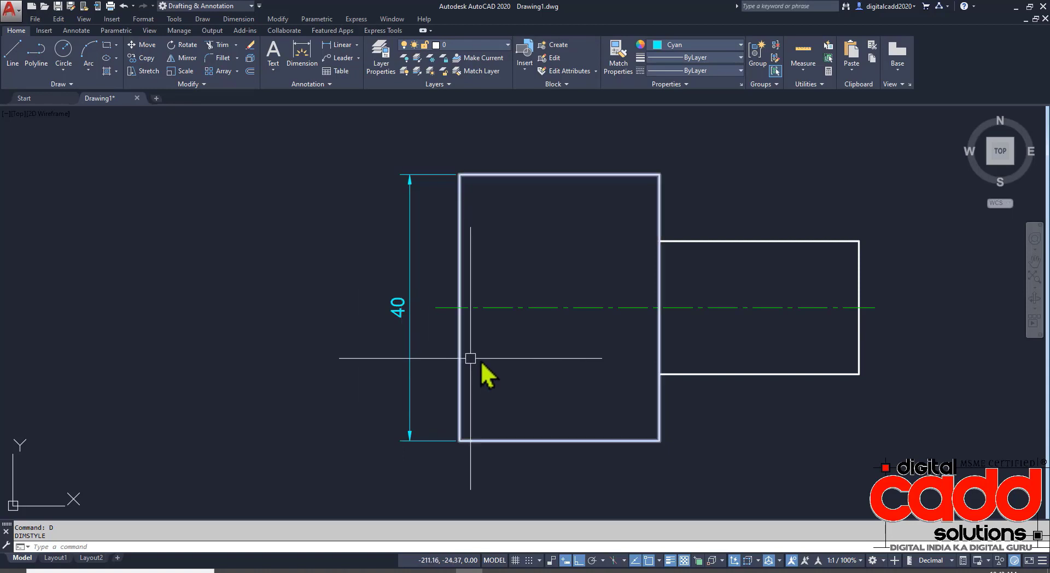
Step: Check the assignment PDF, and place a linear dimension for the large rectangle's width below its lower edge
{"action": "scroll", "coordinate": [427, 175], "scroll_direction": "up", "scroll_amount": 6}
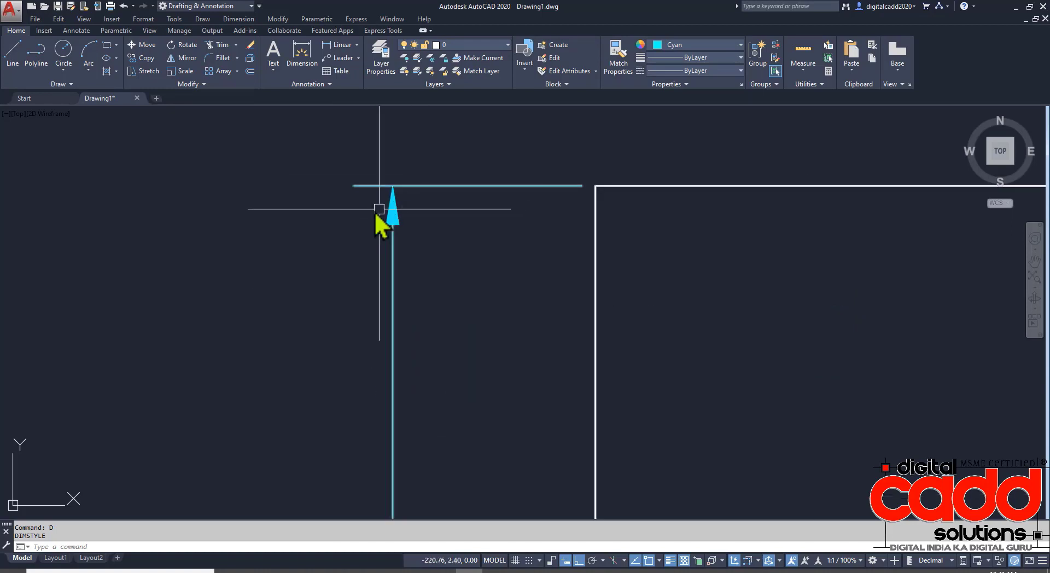
{"action": "scroll", "coordinate": [480, 171], "scroll_direction": "down", "scroll_amount": 6}
{"action": "middle_click_drag", "start_coordinate": [502, 356], "coordinate": [441, 347]}
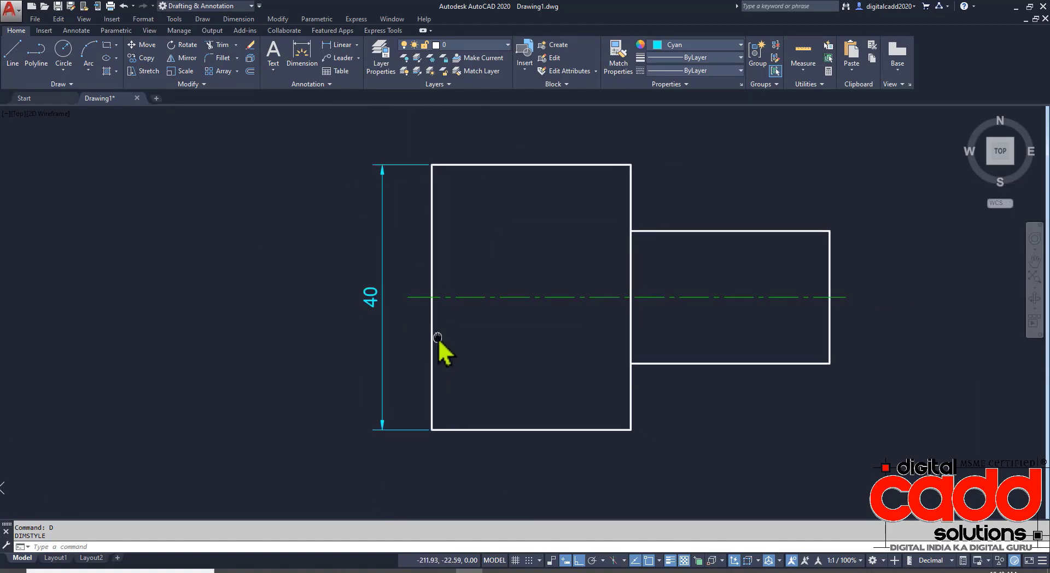
{"action": "mouse_move", "coordinate": [548, 411]}
{"action": "middle_mouse_down"}
{"action": "mouse_move", "coordinate": [477, 387]}
{"action": "mouse_move", "coordinate": [454, 362]}
{"action": "middle_mouse_up"}
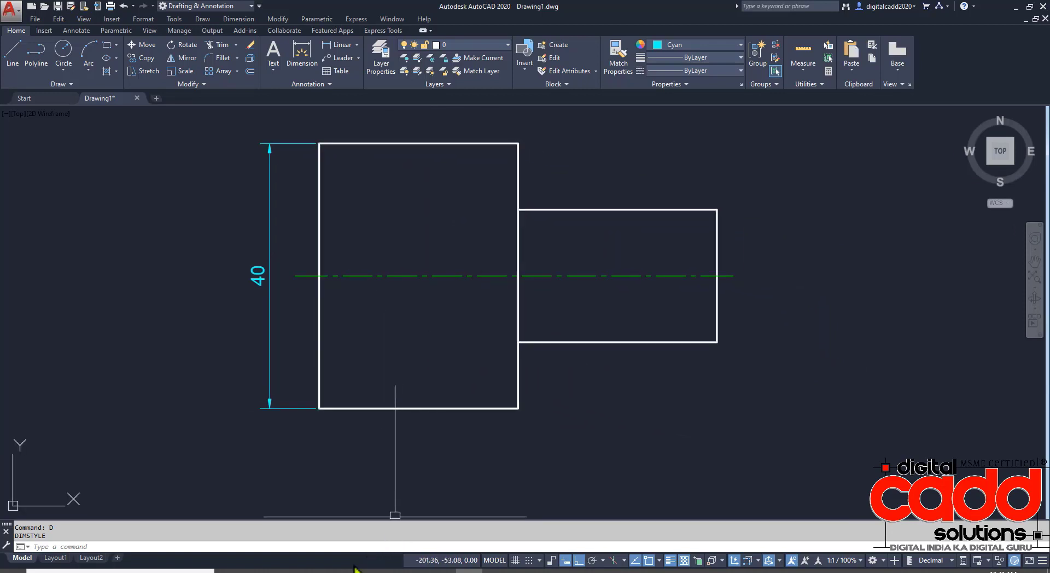
{"action": "left_click", "coordinate": [328, 571]}
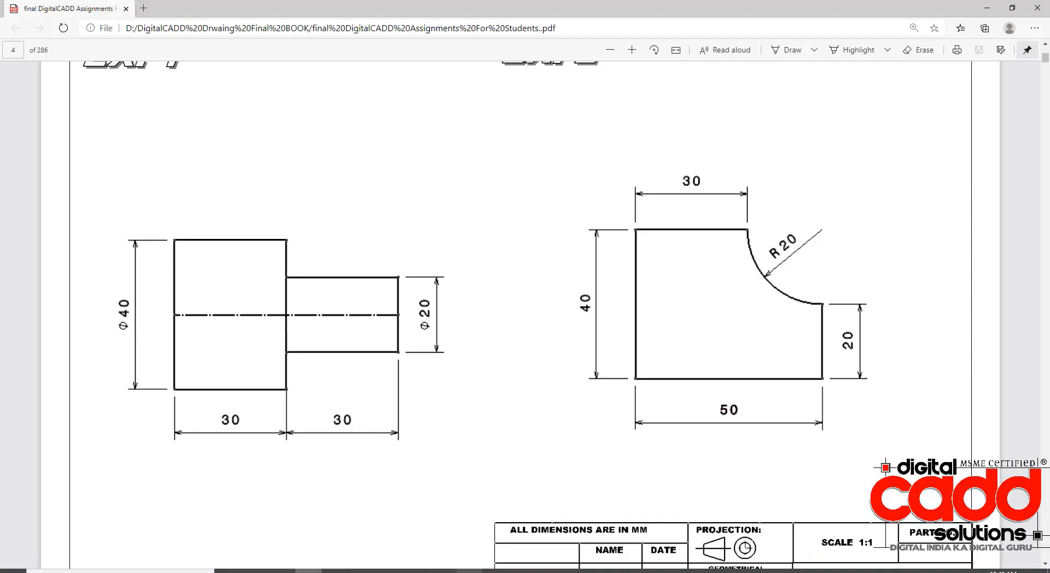
{"action": "key", "text": "alt+Tab"}
{"action": "left_click", "coordinate": [336, 46]}
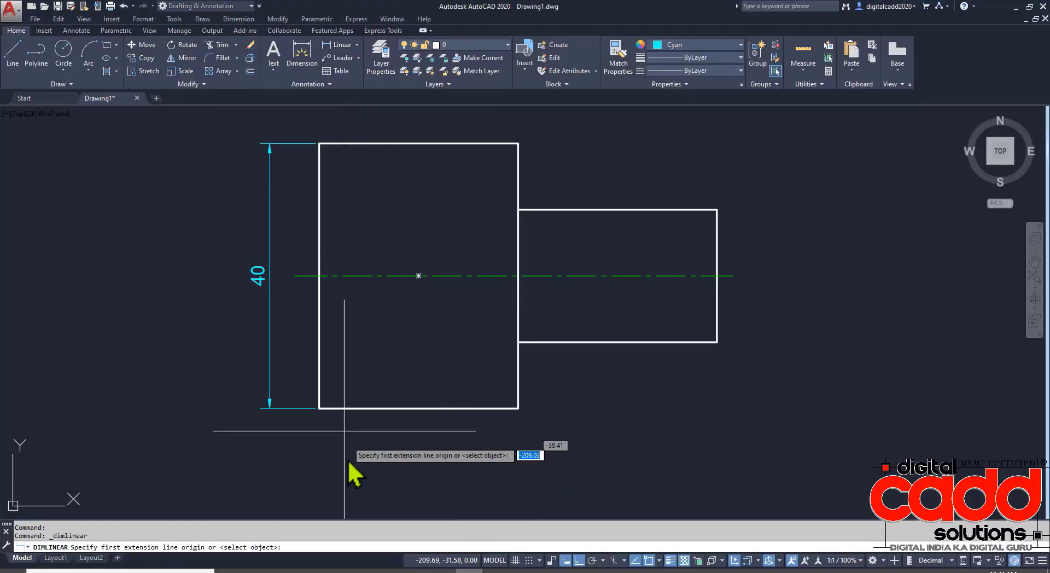
{"action": "left_click", "coordinate": [319, 408]}
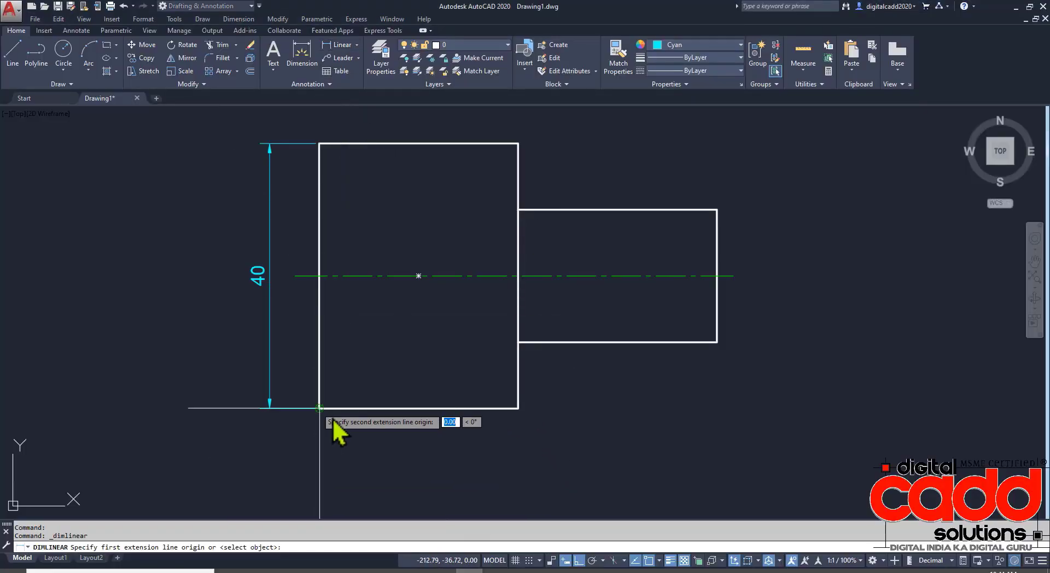
{"action": "left_click", "coordinate": [518, 409]}
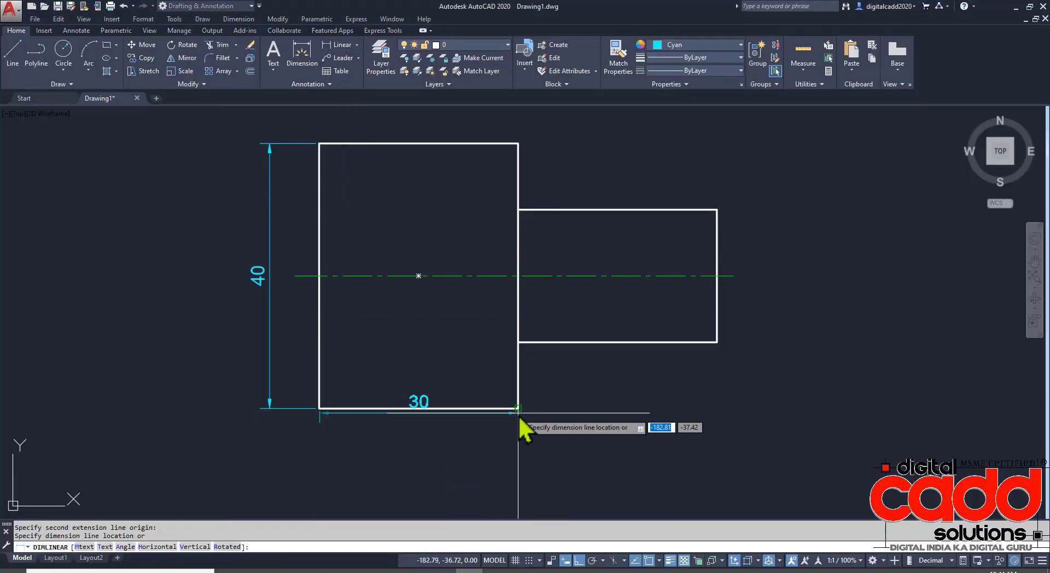
{"action": "left_click", "coordinate": [486, 452]}
Step: Place the large rectangle's width dimension below it, and continue that dimension to the small rectangle's lower outer corner
{"action": "left_click", "coordinate": [511, 453]}
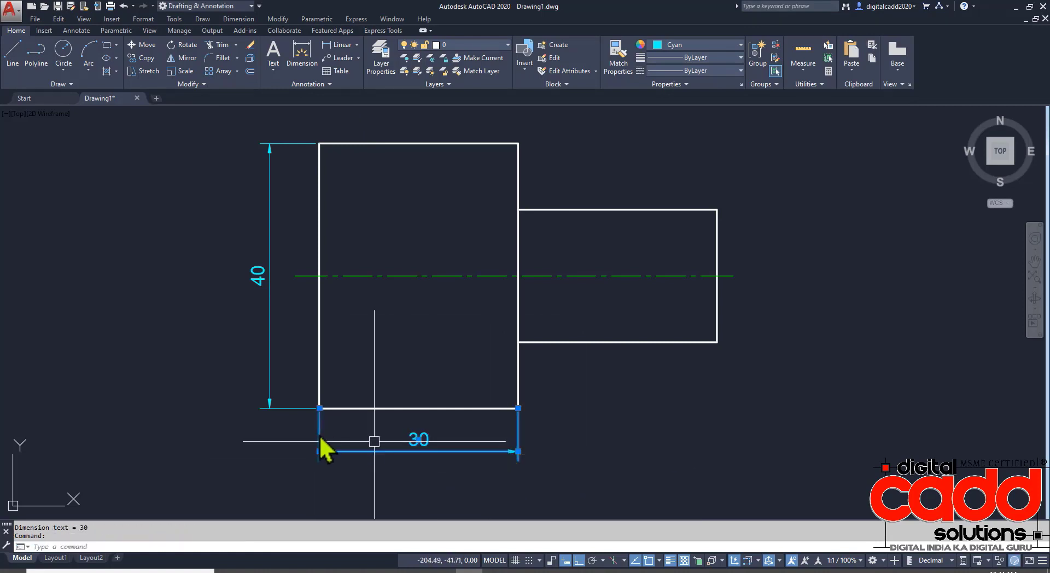
{"action": "key", "text": "Escape"}
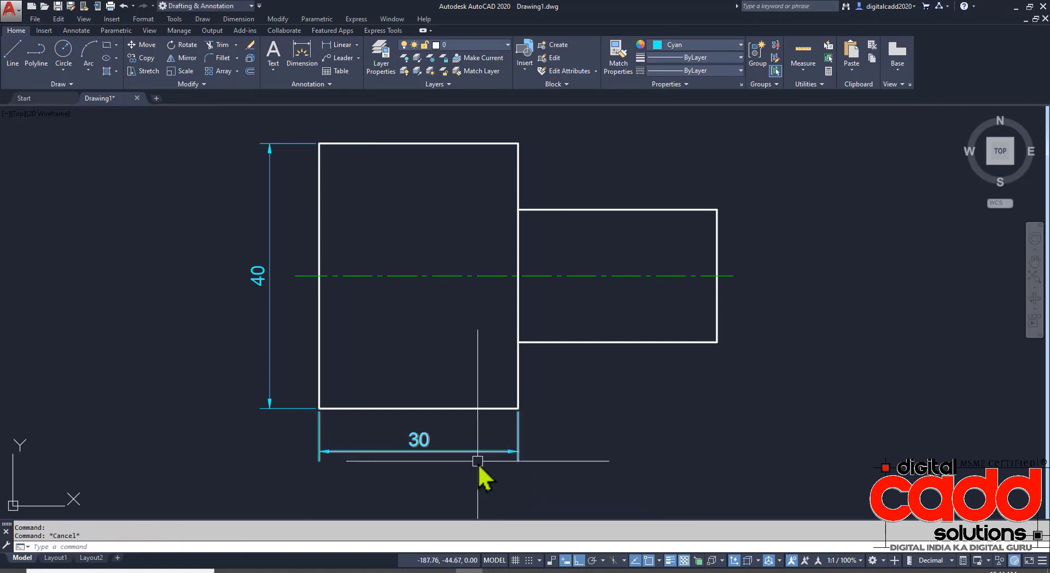
{"action": "left_click", "coordinate": [476, 454]}
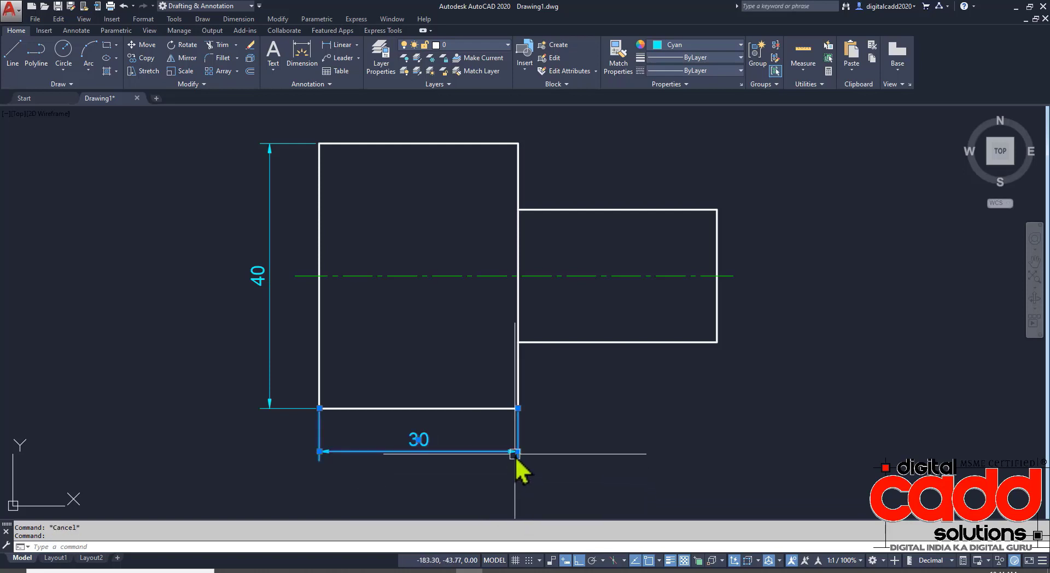
{"action": "mouse_move", "coordinate": [518, 452]}
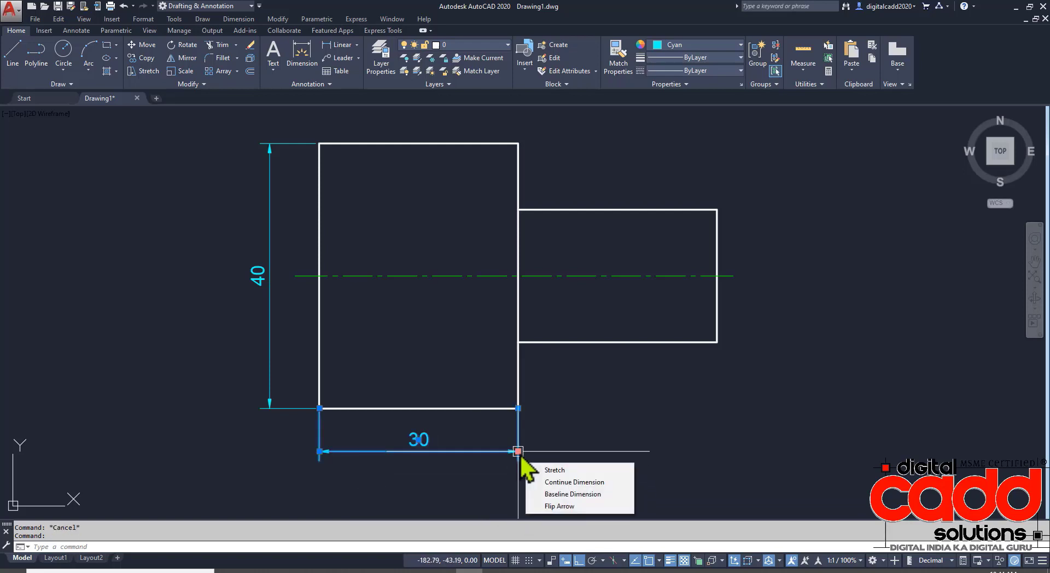
{"action": "left_click", "coordinate": [569, 485]}
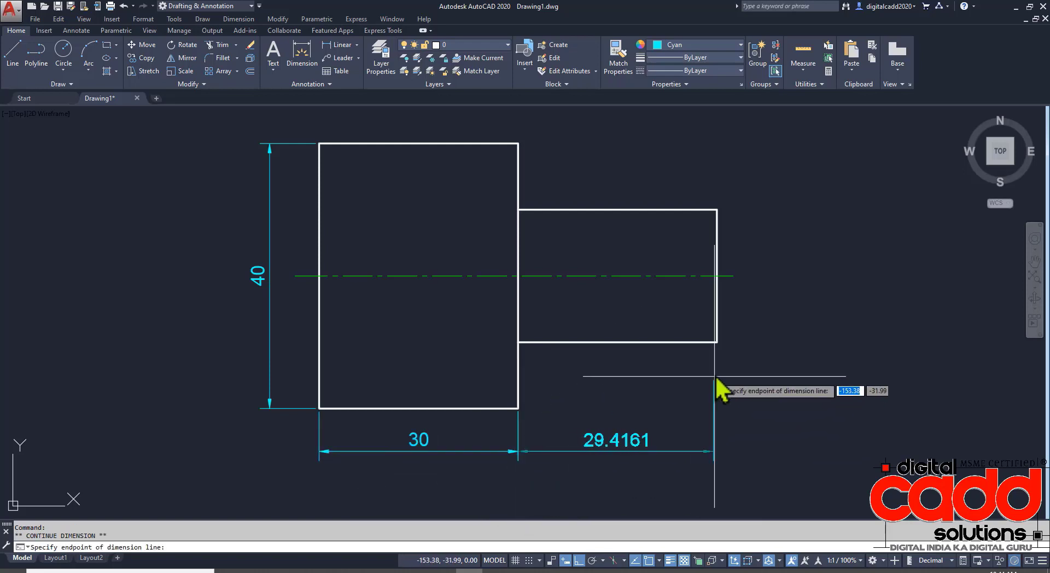
{"action": "left_click", "coordinate": [716, 342]}
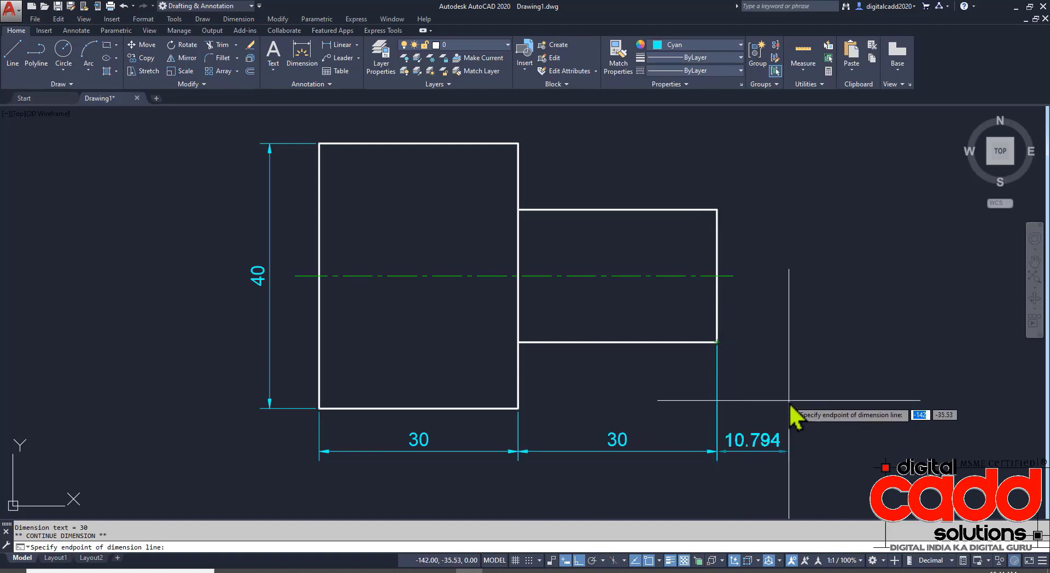
{"action": "key", "text": "Return"}
{"action": "key", "text": "Escape"}
{"action": "middle_click_drag", "start_coordinate": [784, 428], "coordinate": [696, 429]}
Step: Add a vertical linear dimension for the small rectangle's height, placed just outside its outer edge
{"action": "key", "text": "Return"}
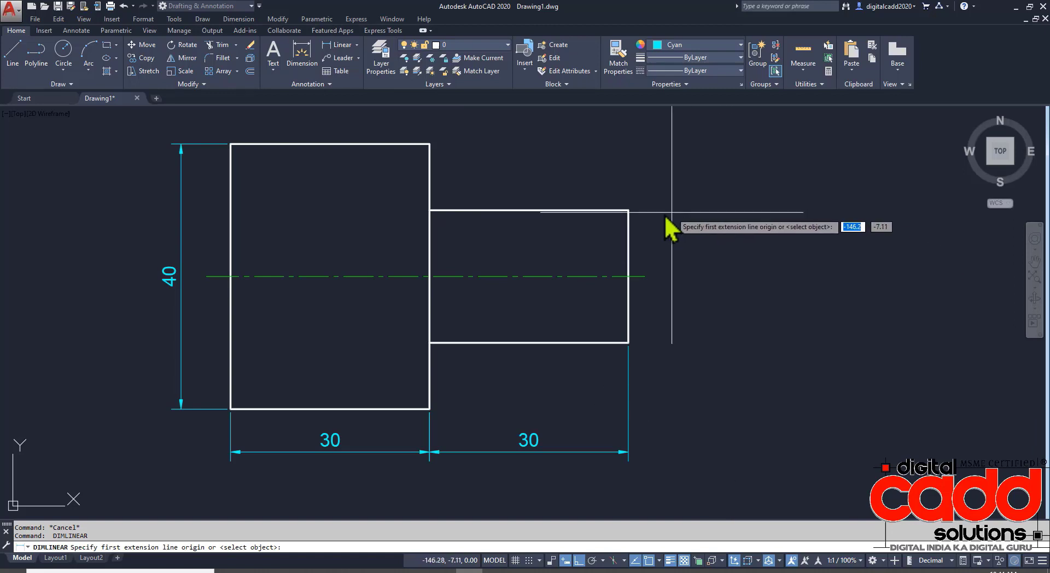
{"action": "left_click", "coordinate": [634, 211]}
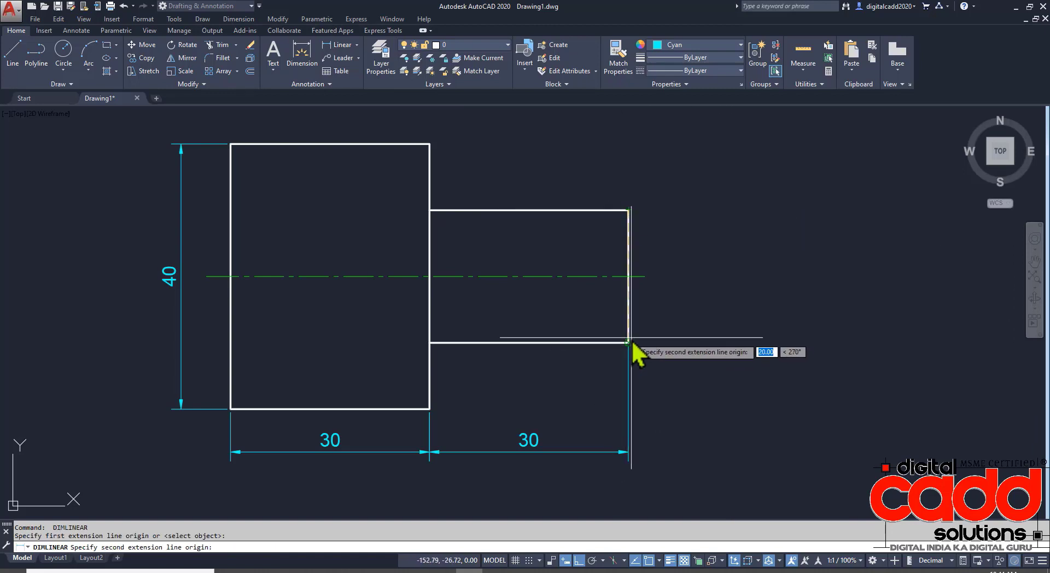
{"action": "left_click", "coordinate": [629, 342]}
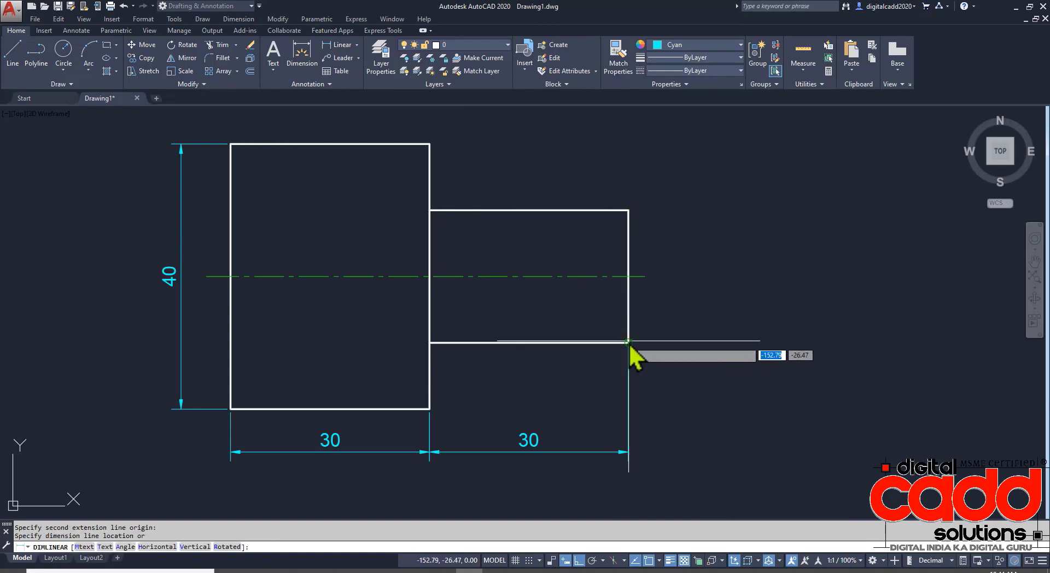
{"action": "left_click", "coordinate": [664, 349]}
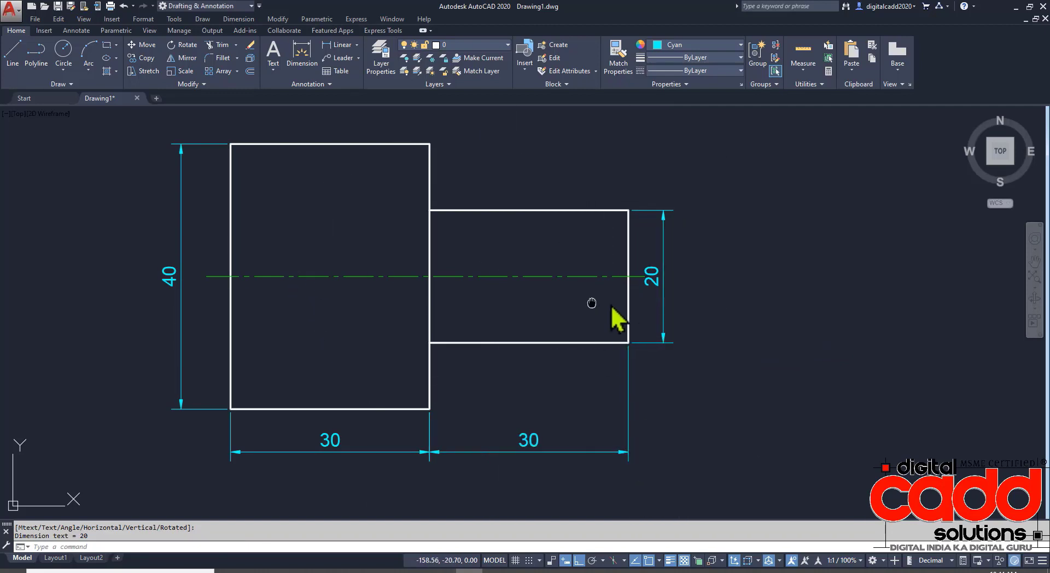
{"action": "middle_click_drag", "start_coordinate": [557, 314], "coordinate": [602, 314]}
Step: Check the diameter notation in the assignment PDF, and insert a Diameter symbol before the large rectangle's height dimension text
{"action": "left_click", "coordinate": [308, 570]}
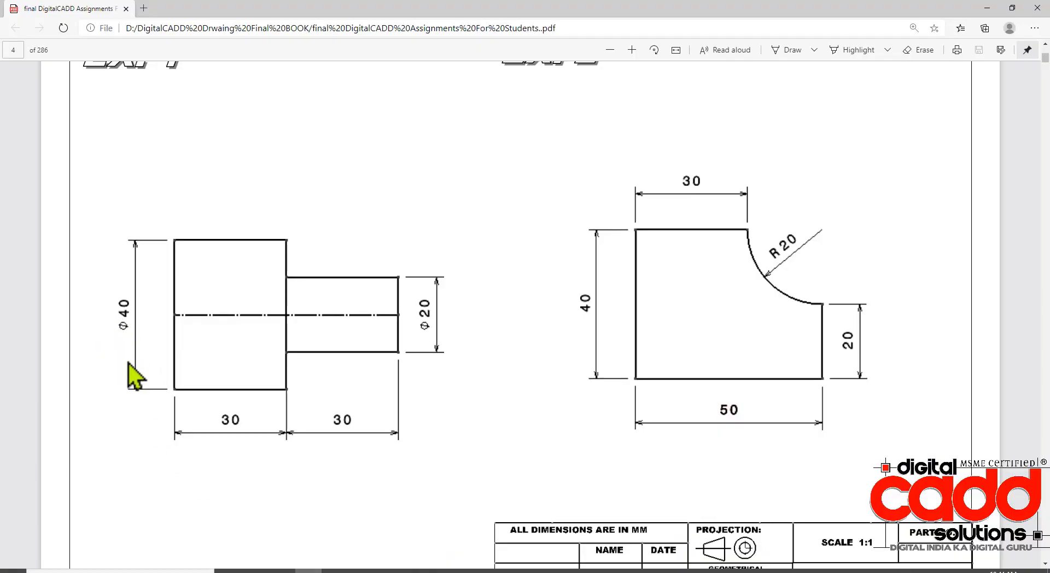
{"action": "left_click", "coordinate": [468, 570]}
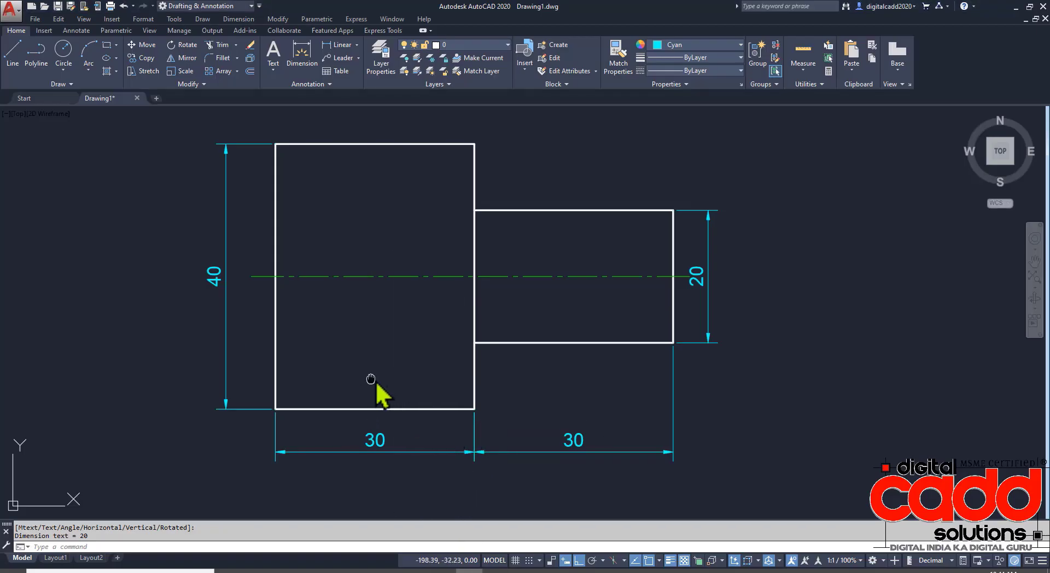
{"action": "middle_click_drag", "start_coordinate": [375, 393], "coordinate": [434, 394]}
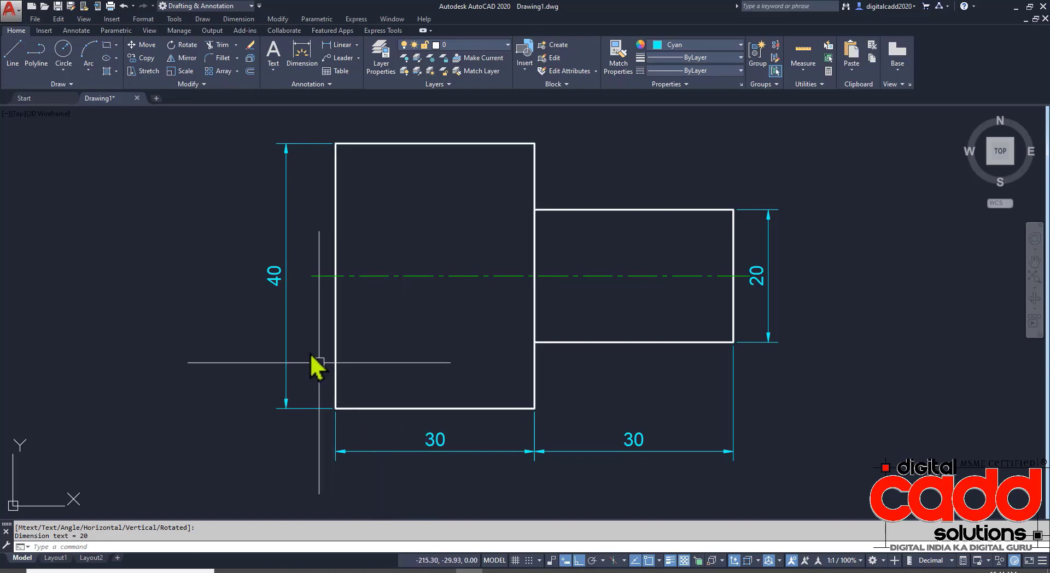
{"action": "left_click", "coordinate": [276, 278]}
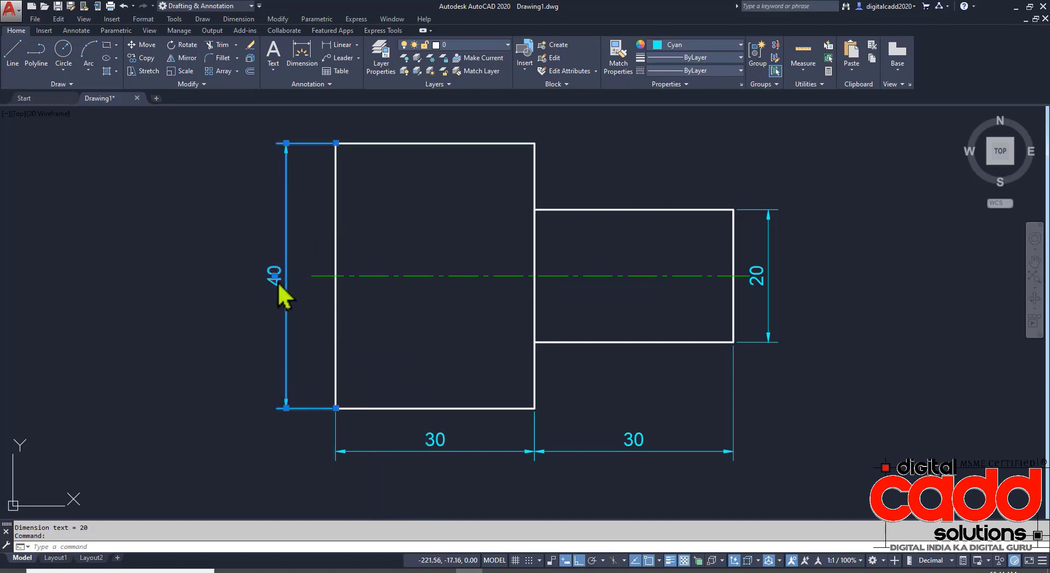
{"action": "double_click", "coordinate": [278, 283]}
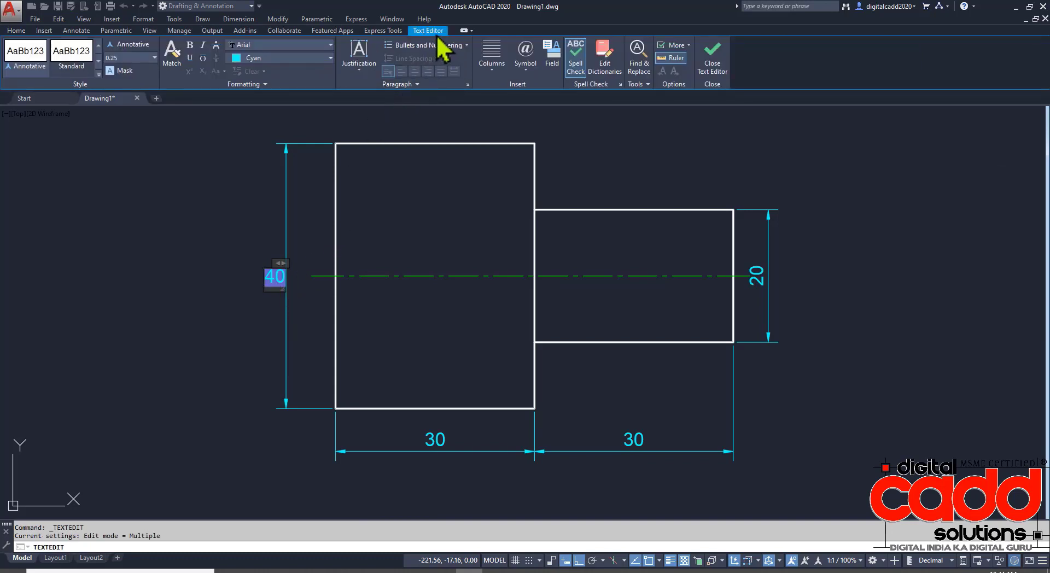
{"action": "left_click", "coordinate": [526, 65]}
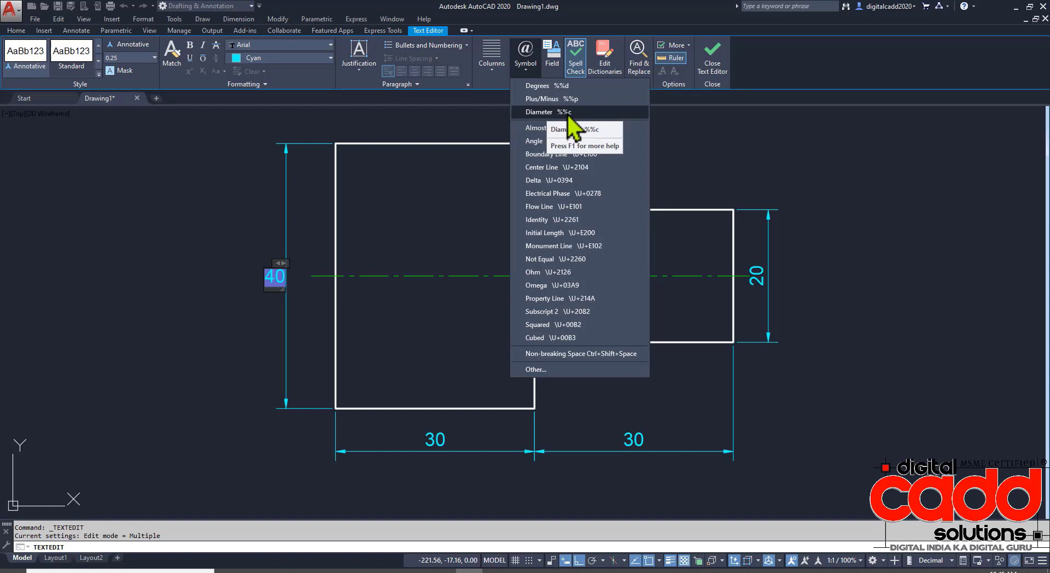
{"action": "left_click", "coordinate": [550, 115]}
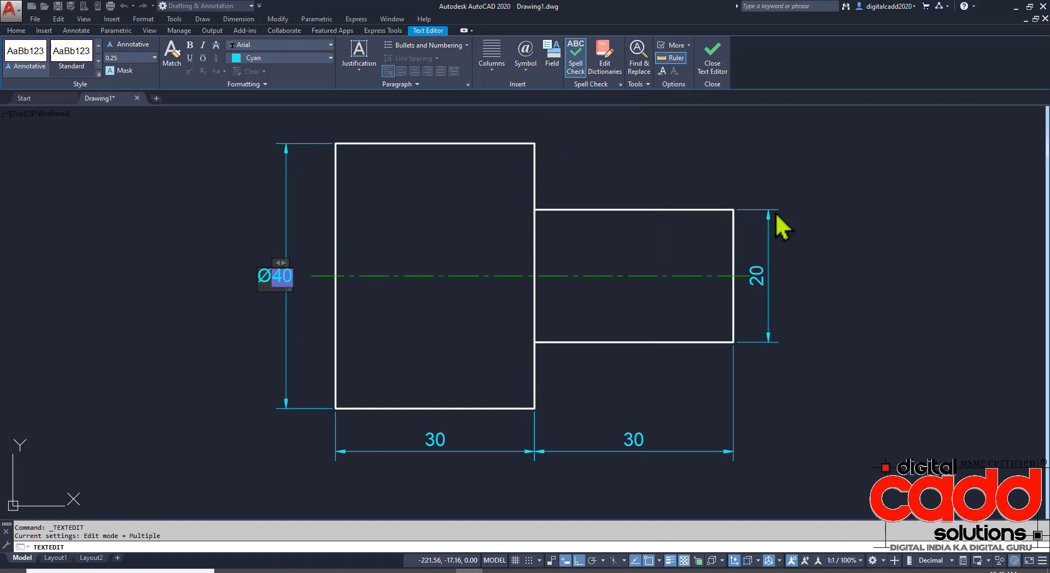
{"action": "left_click", "coordinate": [711, 64]}
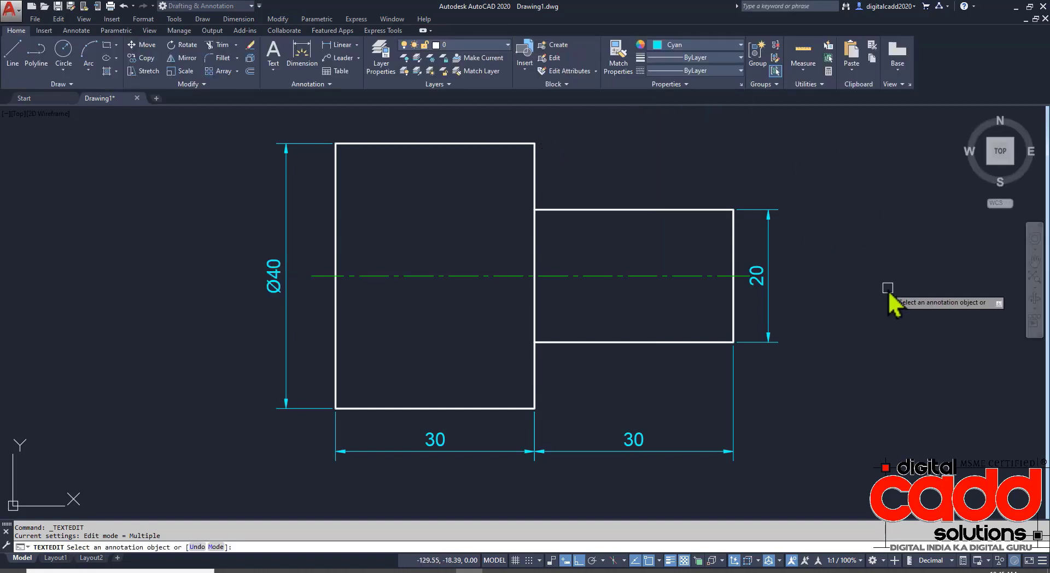
{"action": "key", "text": "Return"}
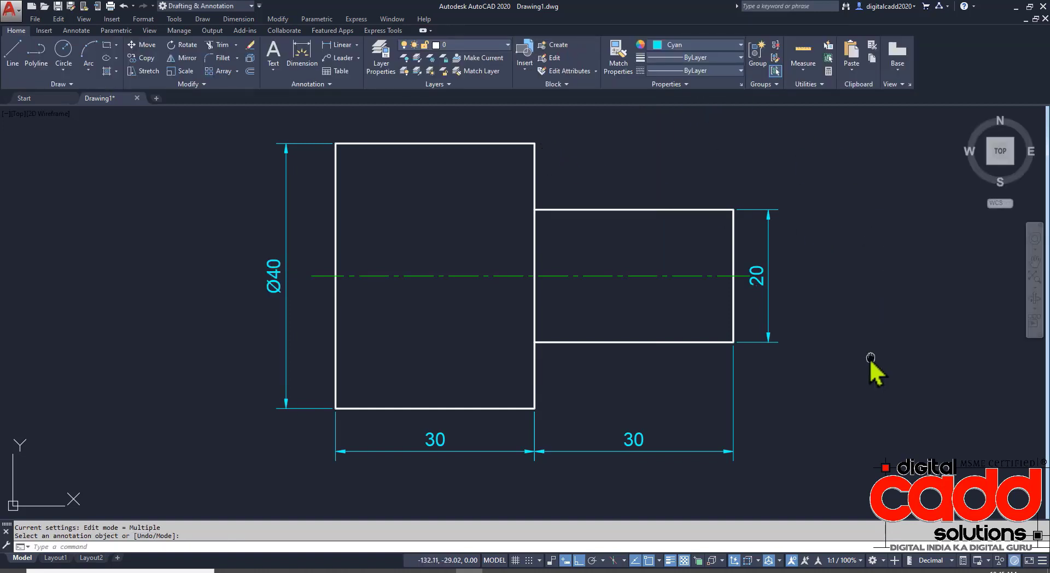
Step: Insert a Diameter symbol before the small rectangle's height dimension text and finish the text editing
{"action": "middle_click_drag", "start_coordinate": [872, 360], "coordinate": [755, 364]}
{"action": "double_click", "coordinate": [648, 293]}
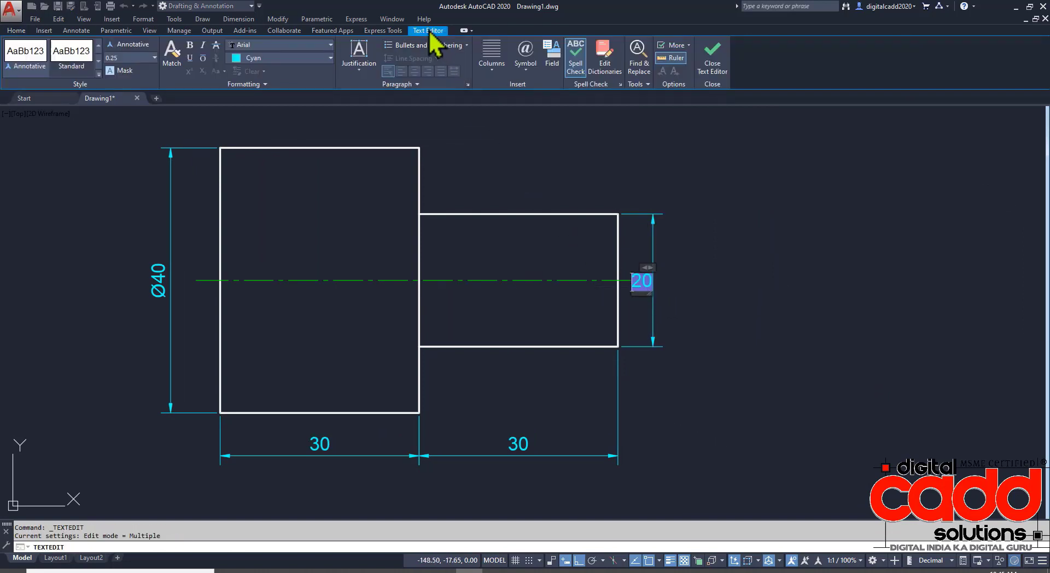
{"action": "left_click", "coordinate": [525, 58]}
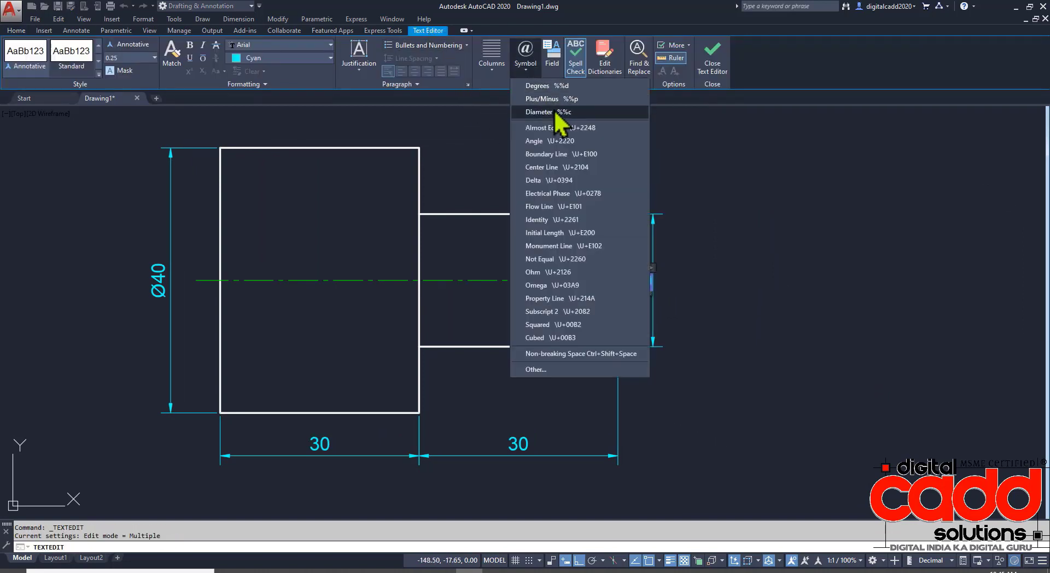
{"action": "left_click", "coordinate": [554, 111]}
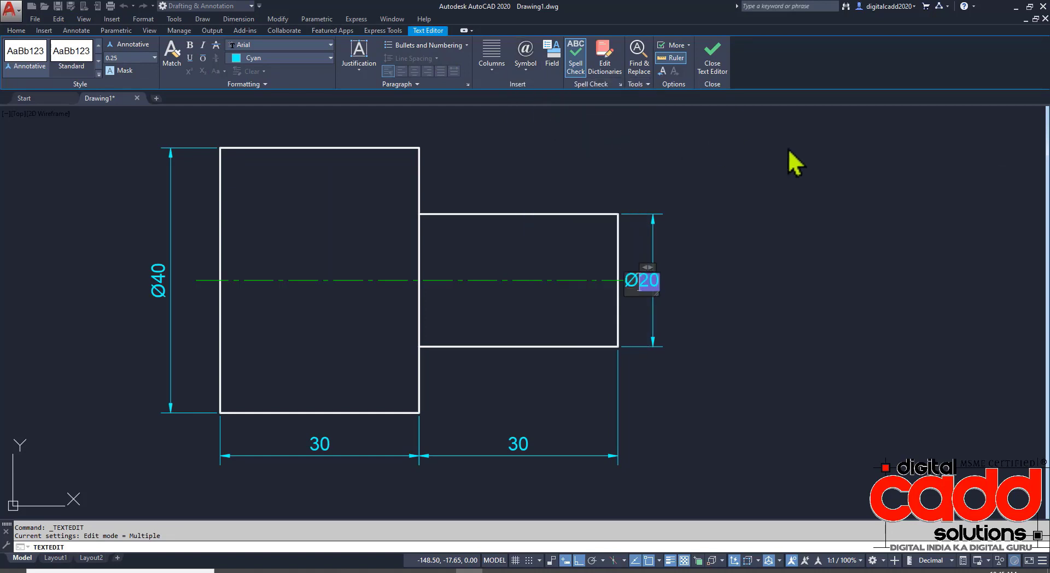
{"action": "left_click", "coordinate": [712, 63]}
{"action": "right_click", "coordinate": [776, 192]}
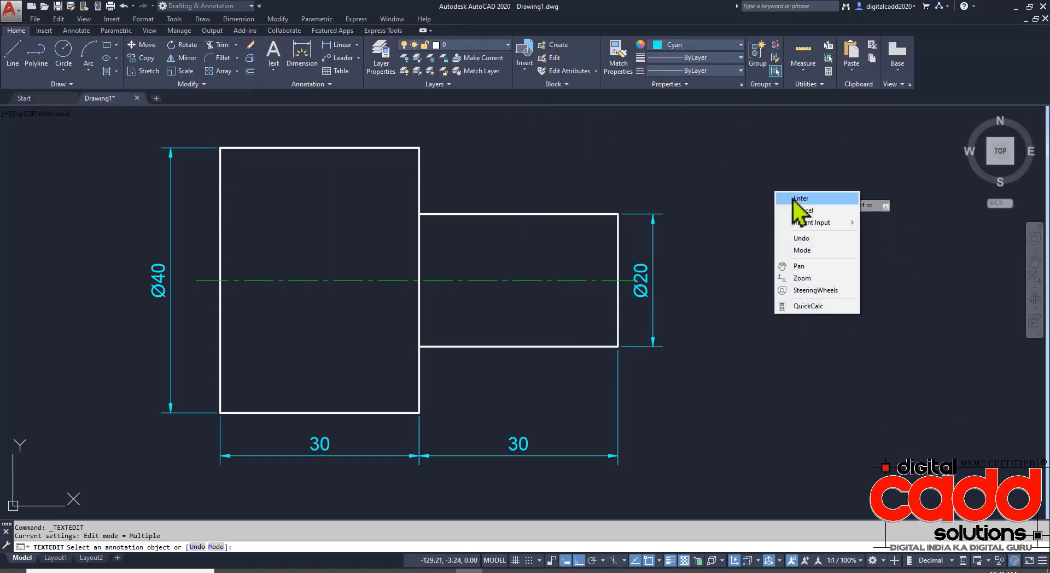
{"action": "left_click", "coordinate": [798, 198]}
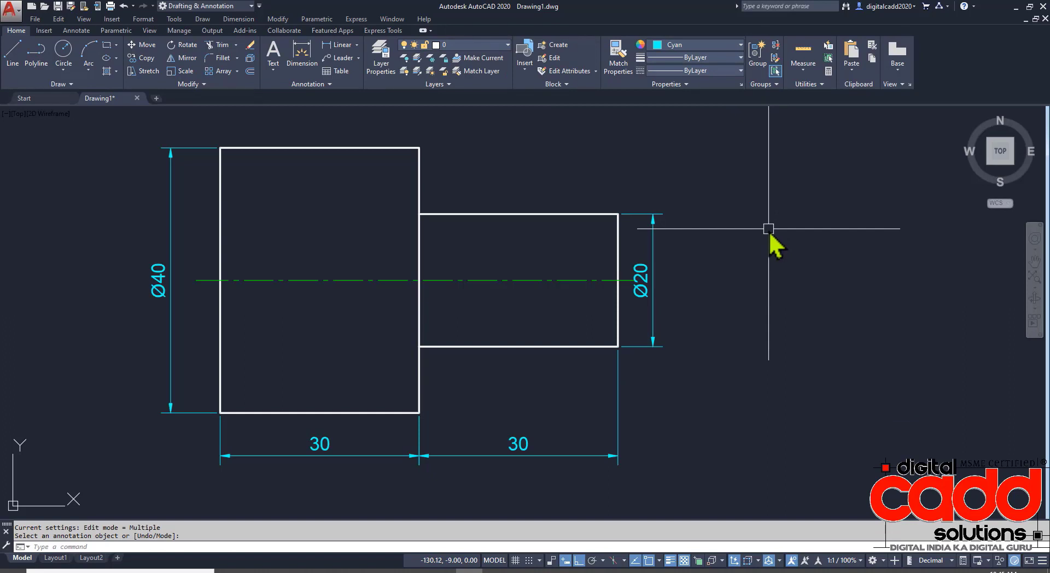
{"action": "middle_click_drag", "start_coordinate": [722, 324], "coordinate": [662, 324]}
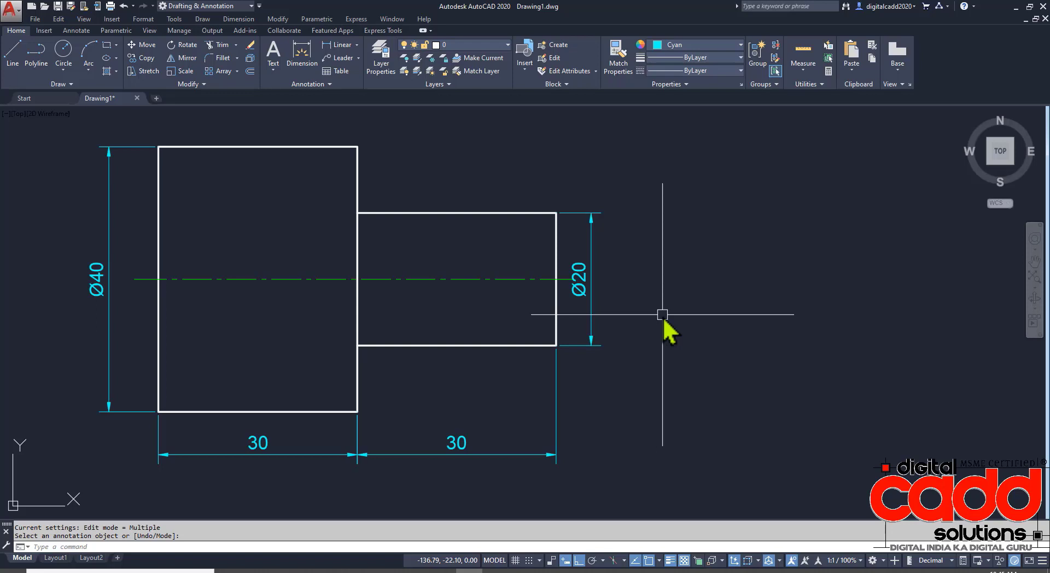
Step: Save the drawing as Drawing1.dwg in the Documents folder
{"action": "key", "text": "ctrl+s"}
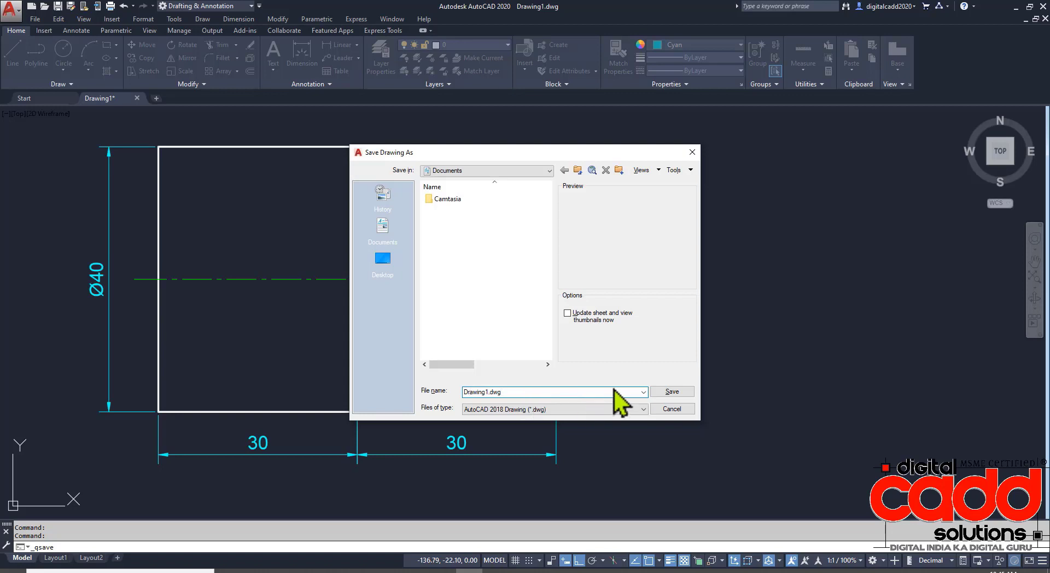
{"action": "left_click", "coordinate": [676, 389]}
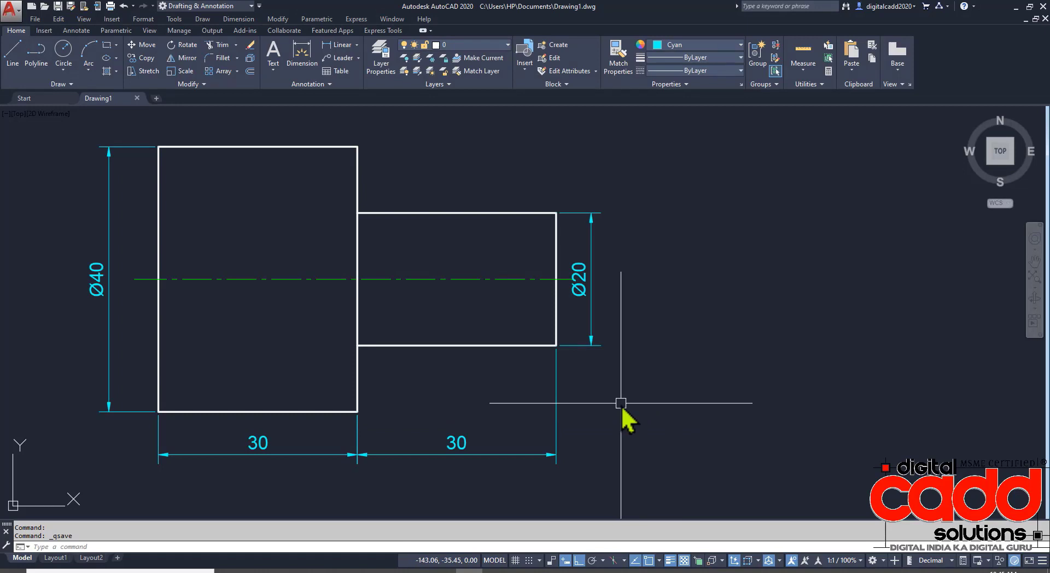
{"action": "mouse_move", "coordinate": [424, 284]}
{"action": "middle_mouse_down"}
{"action": "mouse_move", "coordinate": [499, 288]}
{"action": "mouse_move", "coordinate": [481, 270]}
{"action": "middle_mouse_up"}
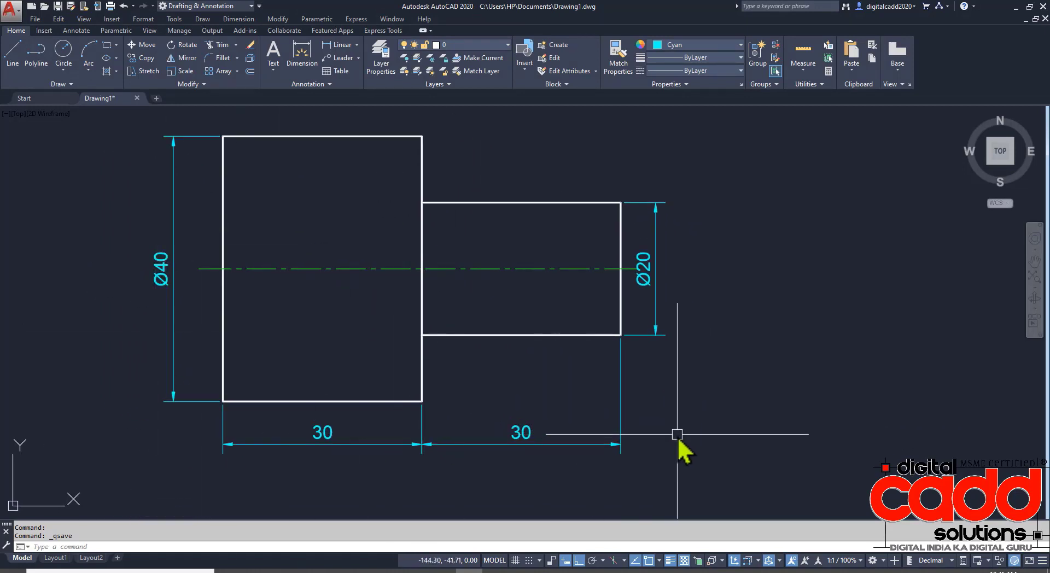
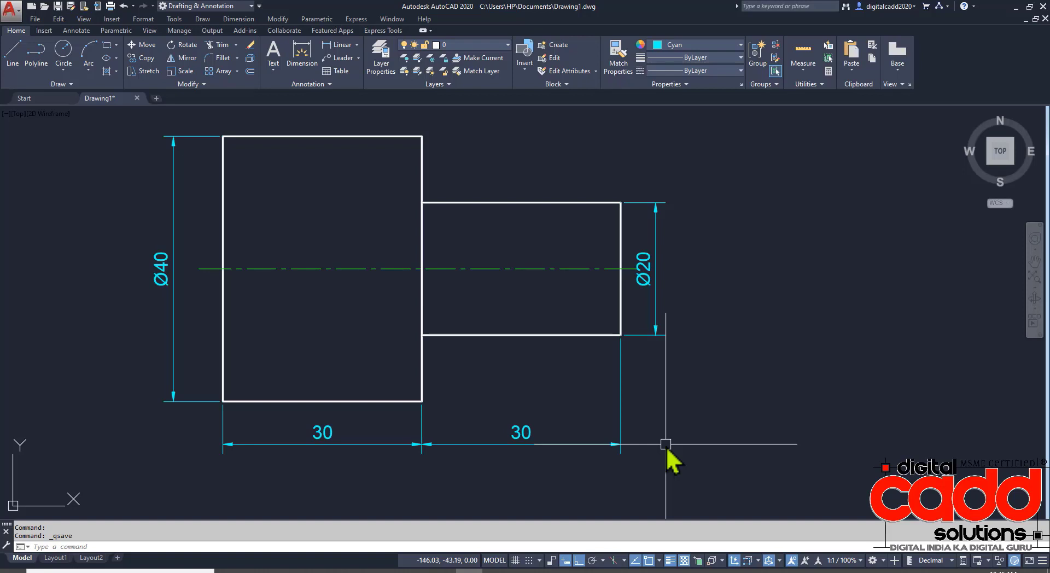
Step: Switch to the assignment PDF and examine the shape and dimensions of the second exercise
{"action": "scroll", "coordinate": [666, 448], "scroll_direction": "down", "scroll_amount": 2}
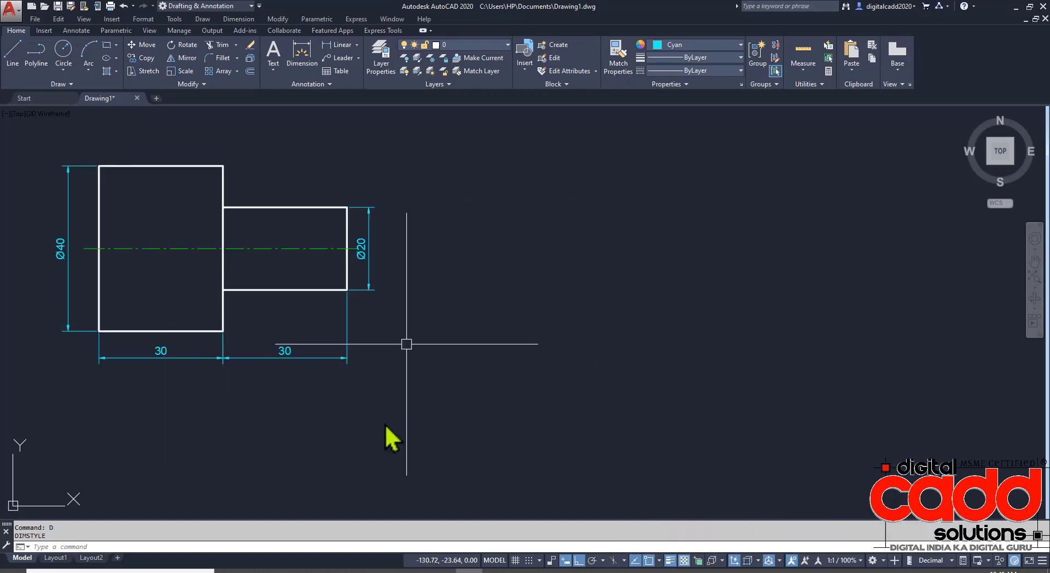
{"action": "type", "text": "D"}
{"action": "key", "text": "Return"}
{"action": "left_click", "coordinate": [308, 570]}
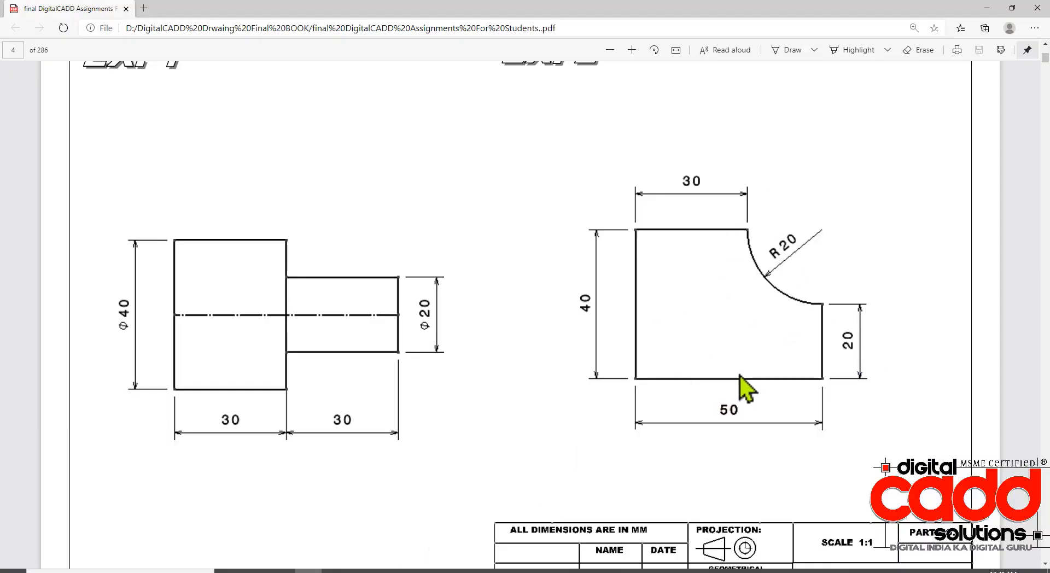
{"action": "scroll", "coordinate": [740, 386], "scroll_direction": "up", "scroll_amount": 2}
{"action": "scroll", "coordinate": [678, 345], "scroll_direction": "down", "scroll_amount": 4}
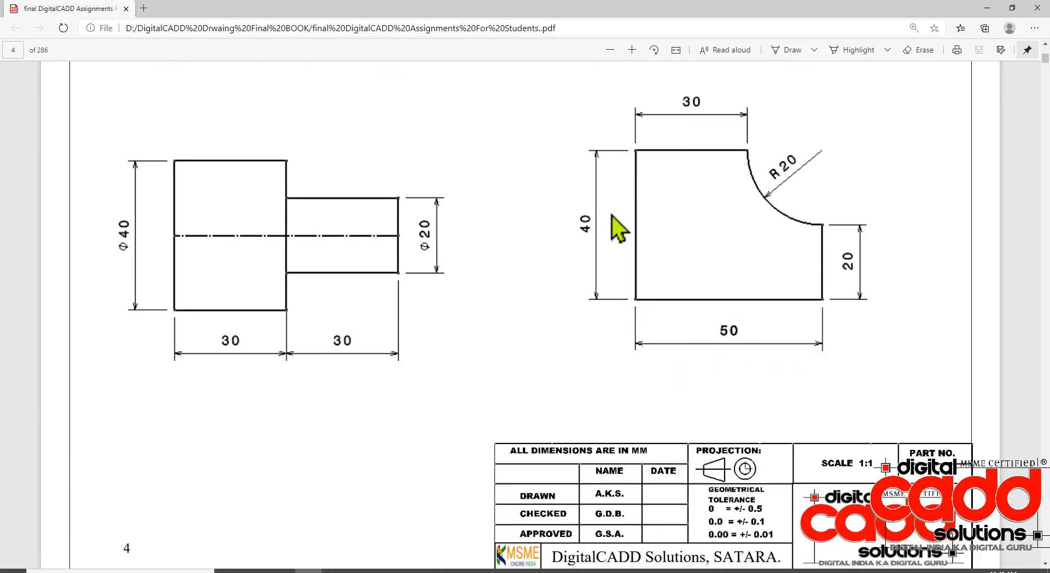
Step: Switch to the AutoCAD drawing and set the current colour to ByLayer, lineweight to 0.30 mm and linetype to ByLayer
{"action": "left_click", "coordinate": [469, 569]}
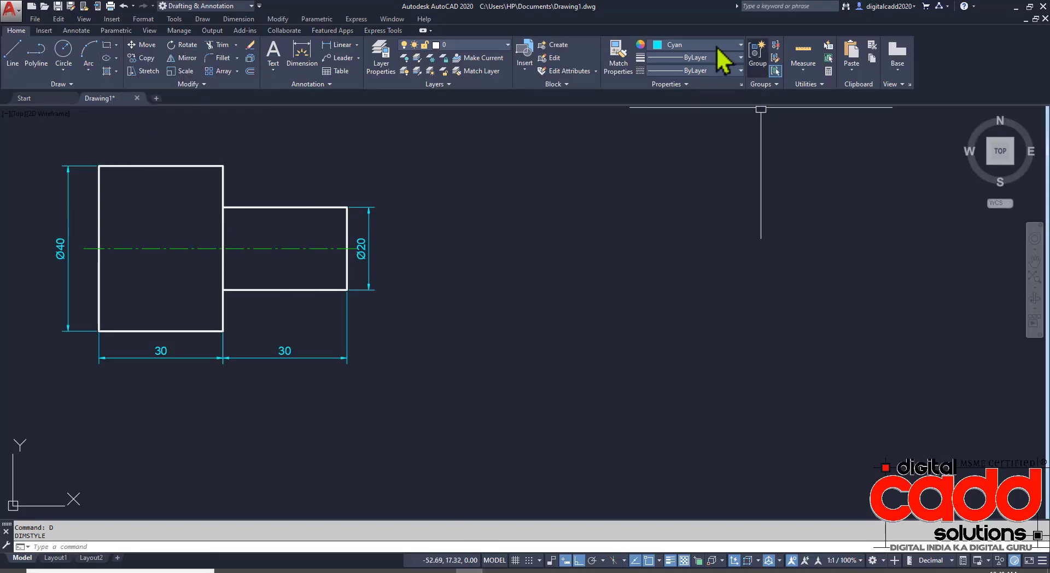
{"action": "left_click", "coordinate": [695, 46]}
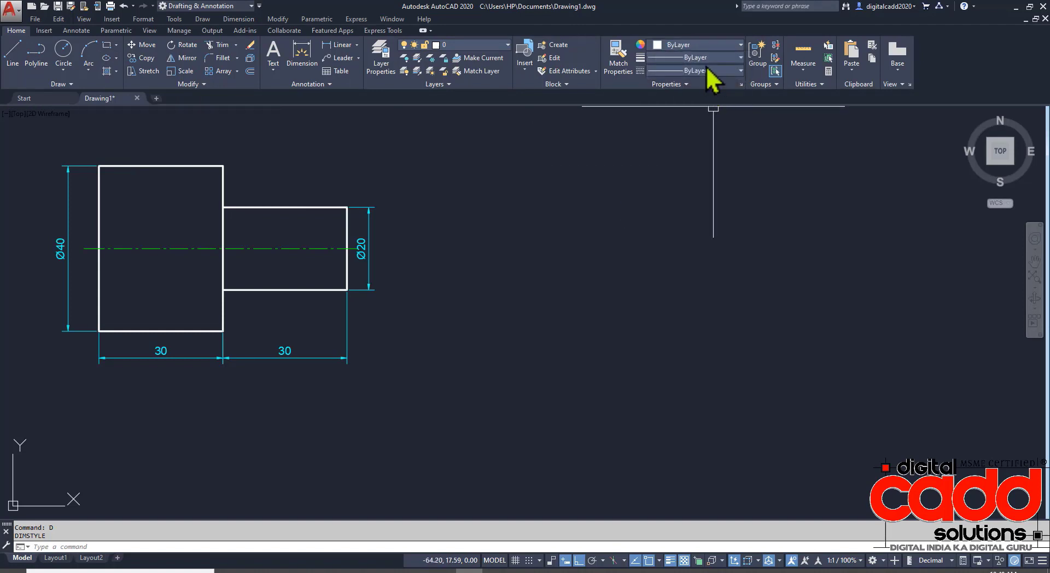
{"action": "left_click", "coordinate": [709, 71]}
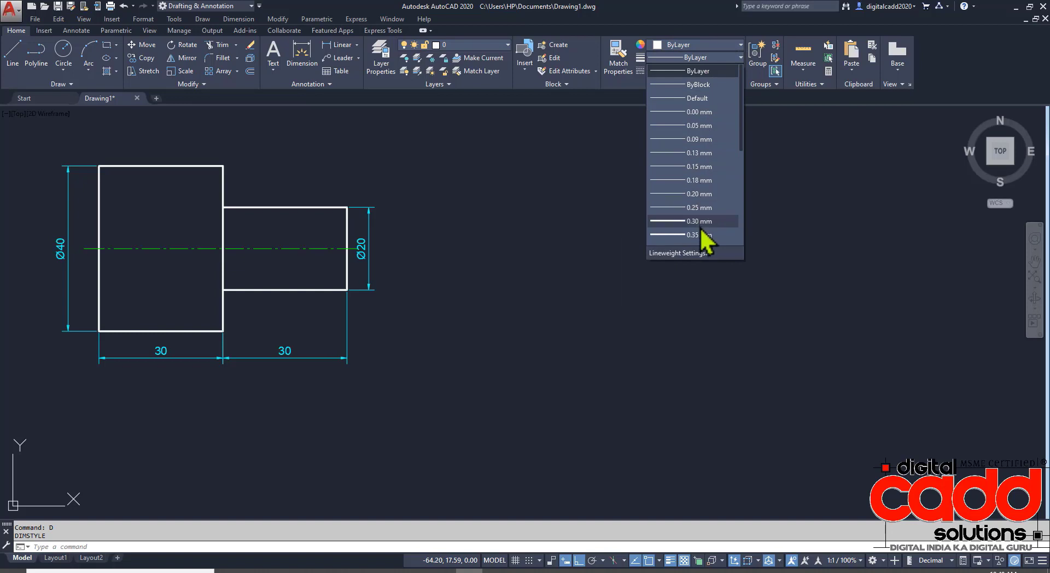
{"action": "left_click", "coordinate": [701, 226]}
{"action": "left_click", "coordinate": [709, 70]}
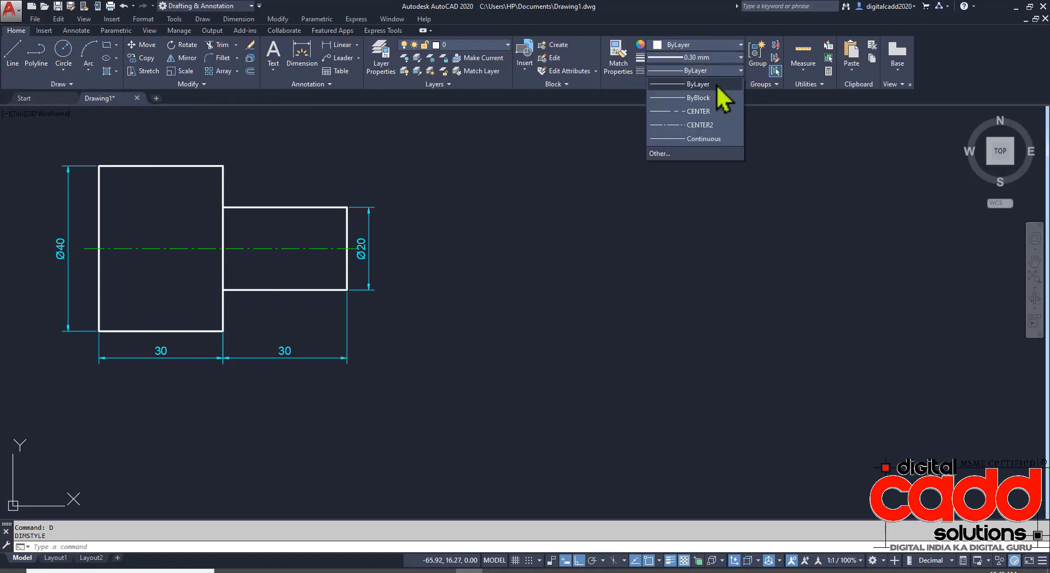
{"action": "left_click", "coordinate": [708, 86]}
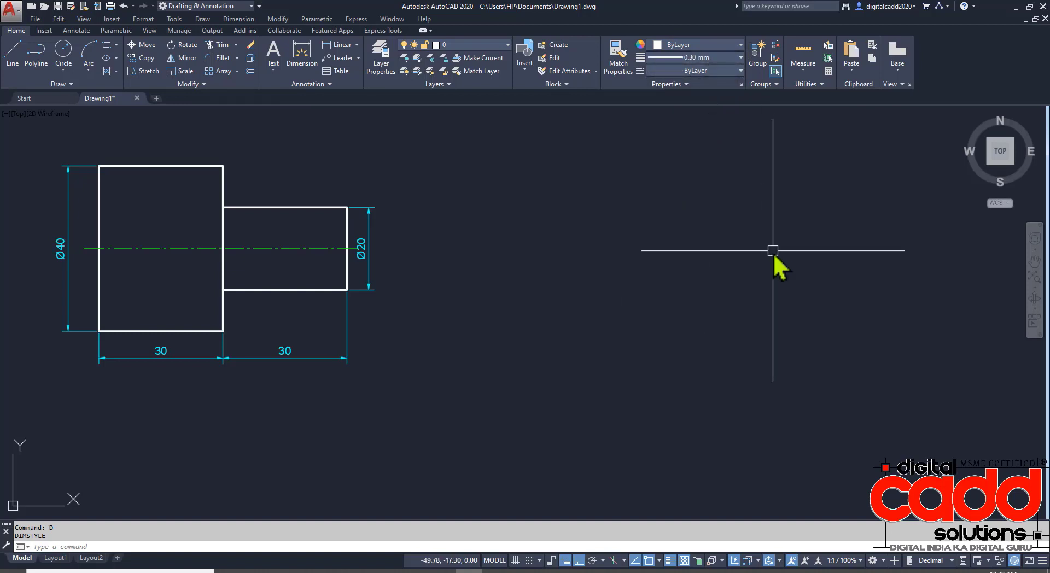
{"action": "middle_click_drag", "start_coordinate": [662, 255], "coordinate": [632, 258]}
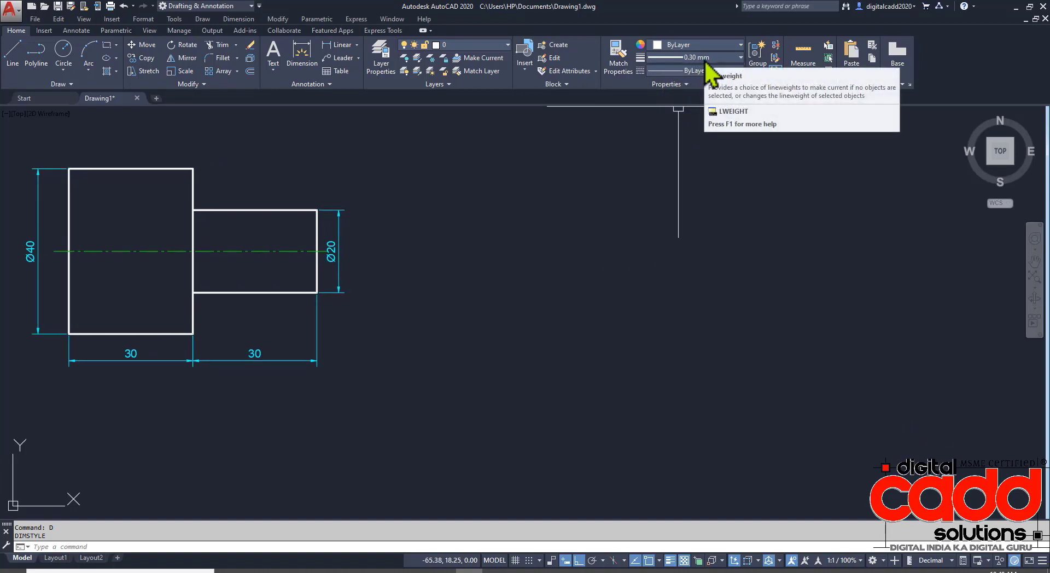
Step: Draw a rectangle 50 wide and 40 high to the right of the first exercise, in line with its bottom edge
{"action": "left_click", "coordinate": [109, 46]}
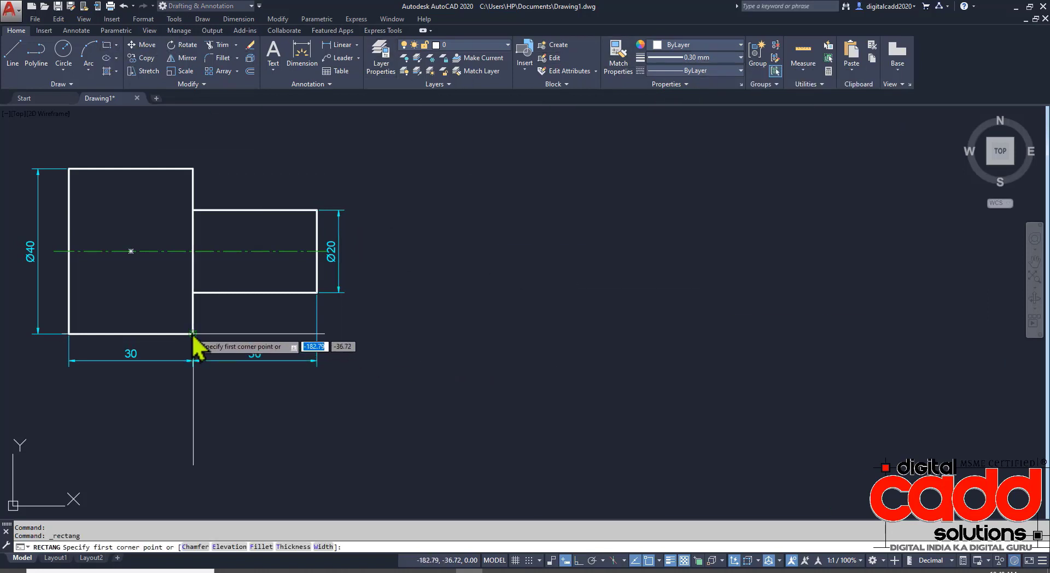
{"action": "left_click", "coordinate": [593, 333]}
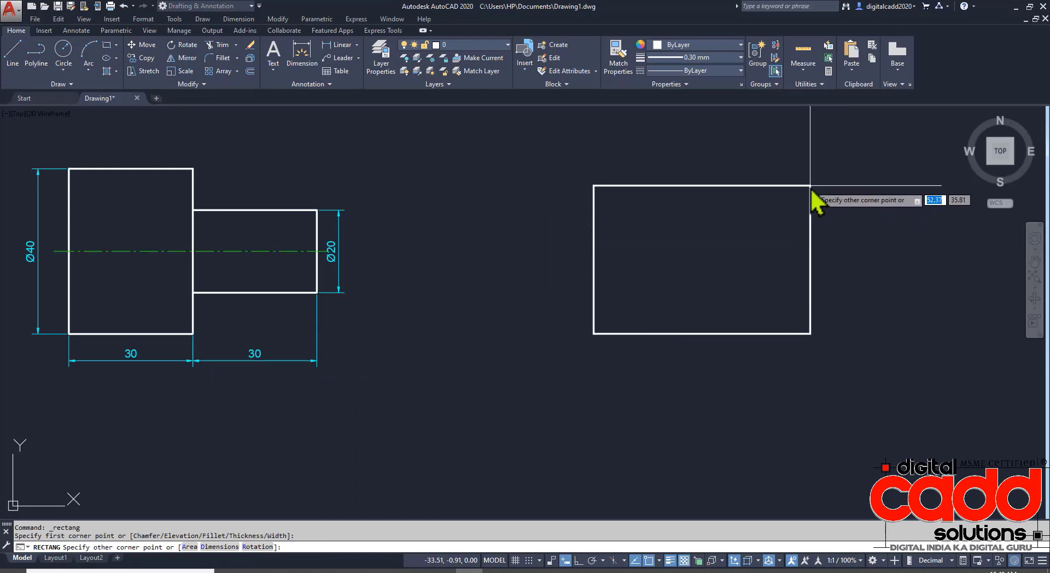
{"action": "type", "text": "50"}
{"action": "key", "text": "Tab"}
{"action": "type", "text": "40"}
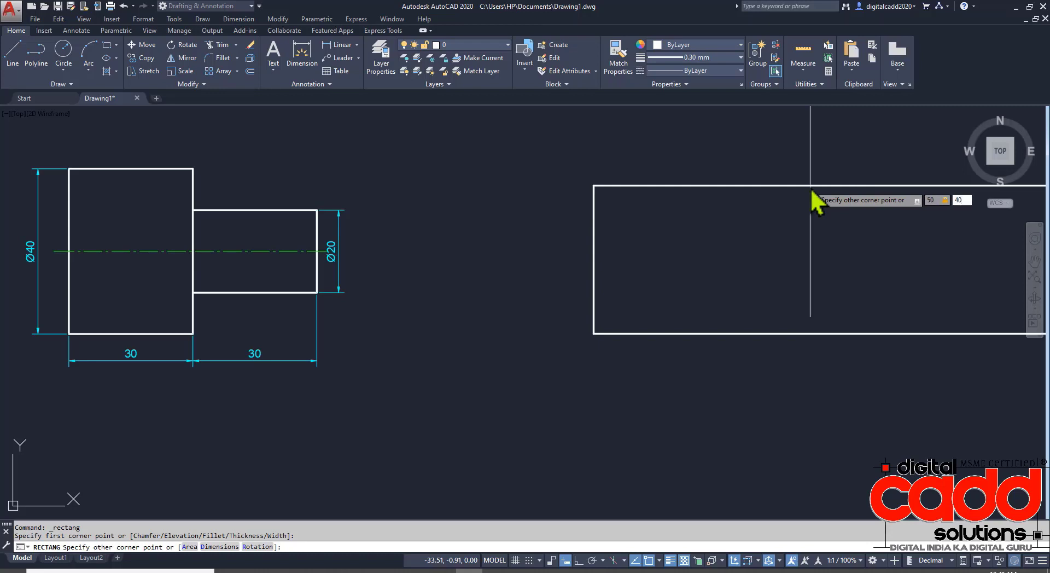
{"action": "key", "text": "Return"}
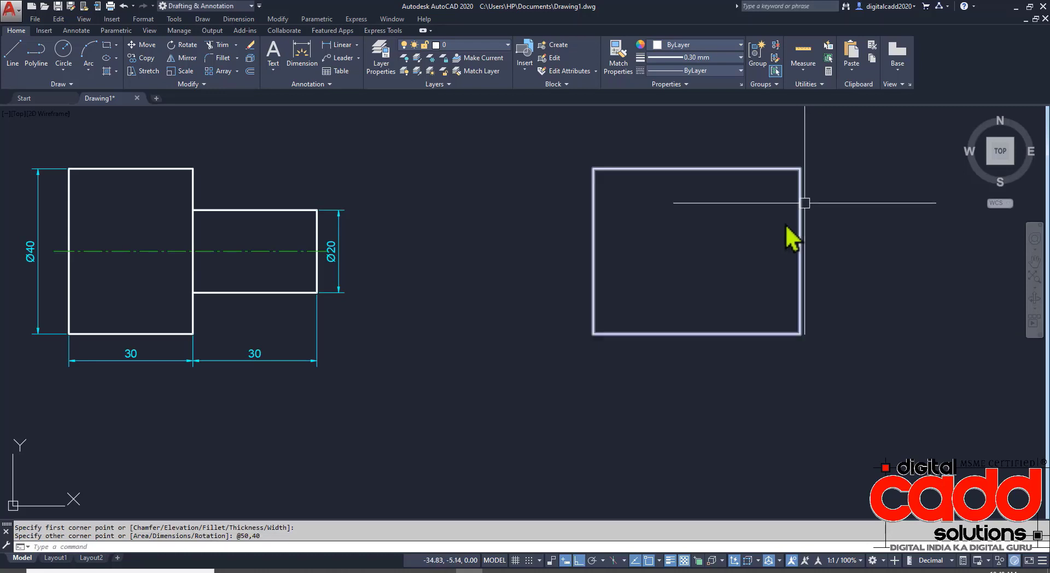
{"action": "mouse_move", "coordinate": [785, 234]}
{"action": "middle_mouse_down"}
{"action": "mouse_move", "coordinate": [699, 305]}
{"action": "mouse_move", "coordinate": [661, 311]}
{"action": "middle_mouse_up"}
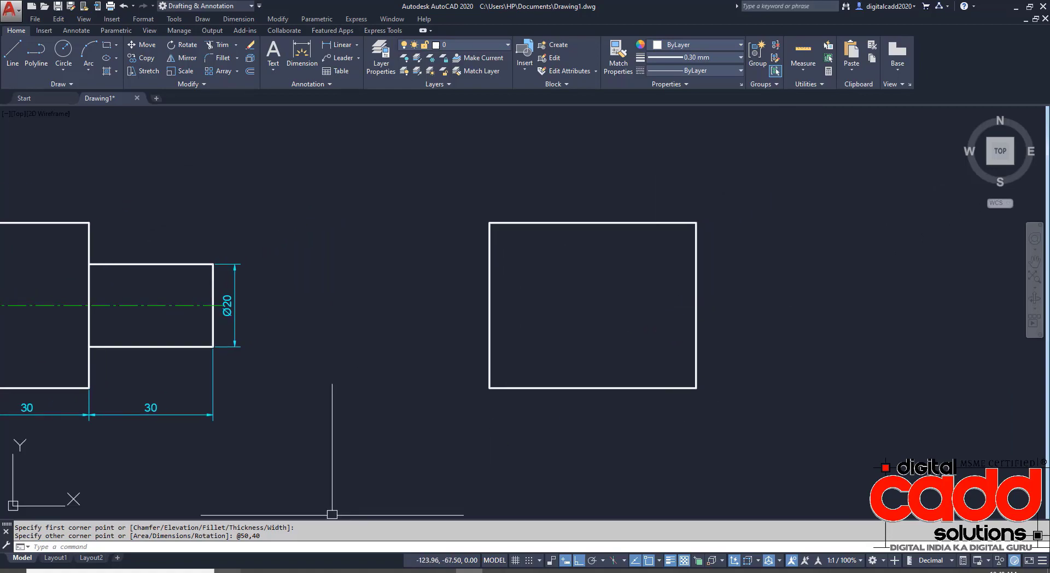
Step: Check the second exercise in the assignment PDF, and draw a circle of radius 20 centred on the rectangle's upper-right corner
{"action": "key", "text": "alt+Tab"}
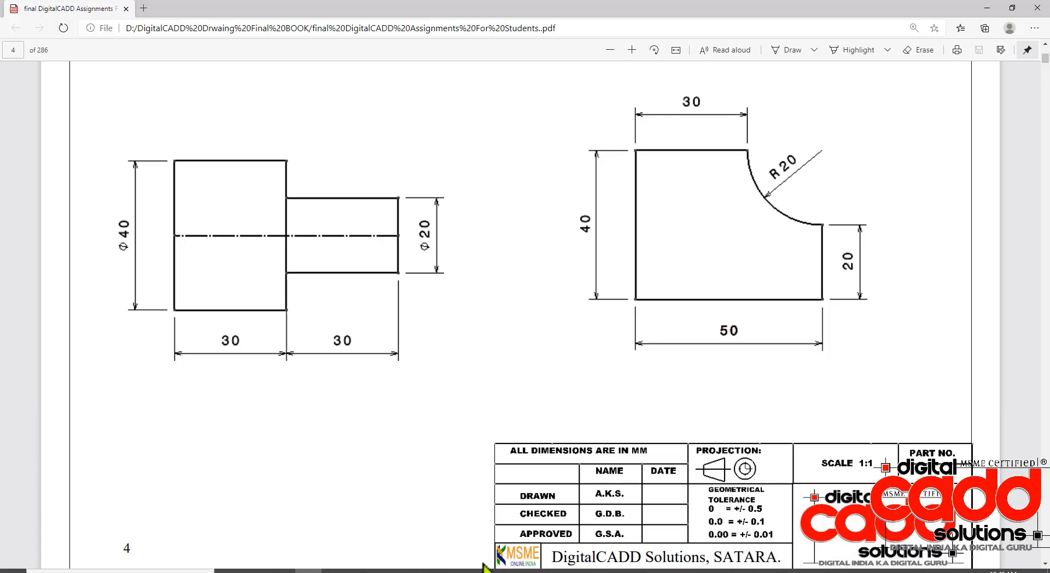
{"action": "key", "text": "alt+Tab"}
{"action": "middle_click_drag", "start_coordinate": [558, 375], "coordinate": [518, 382]}
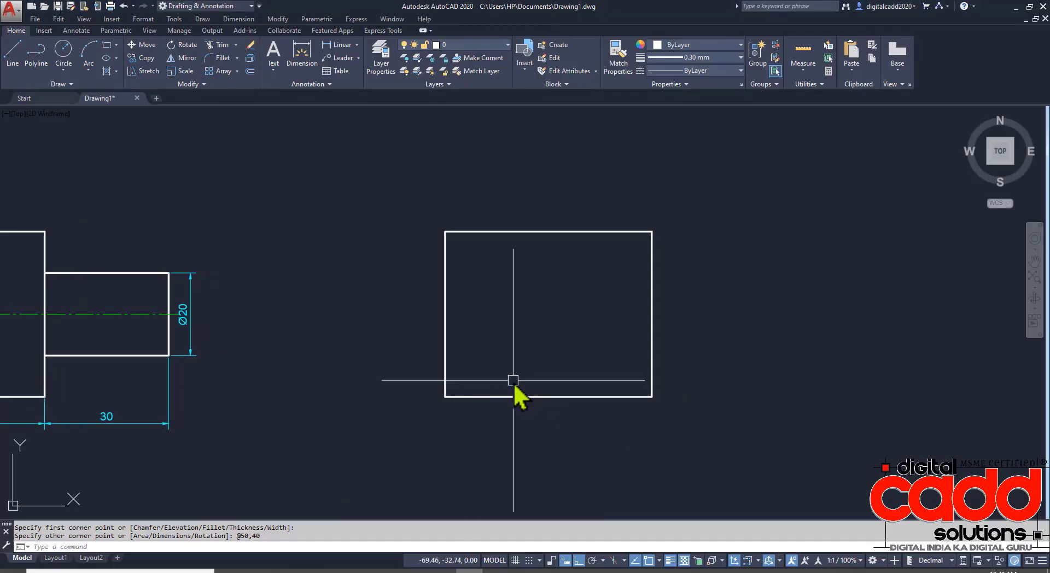
{"action": "left_click", "coordinate": [64, 70]}
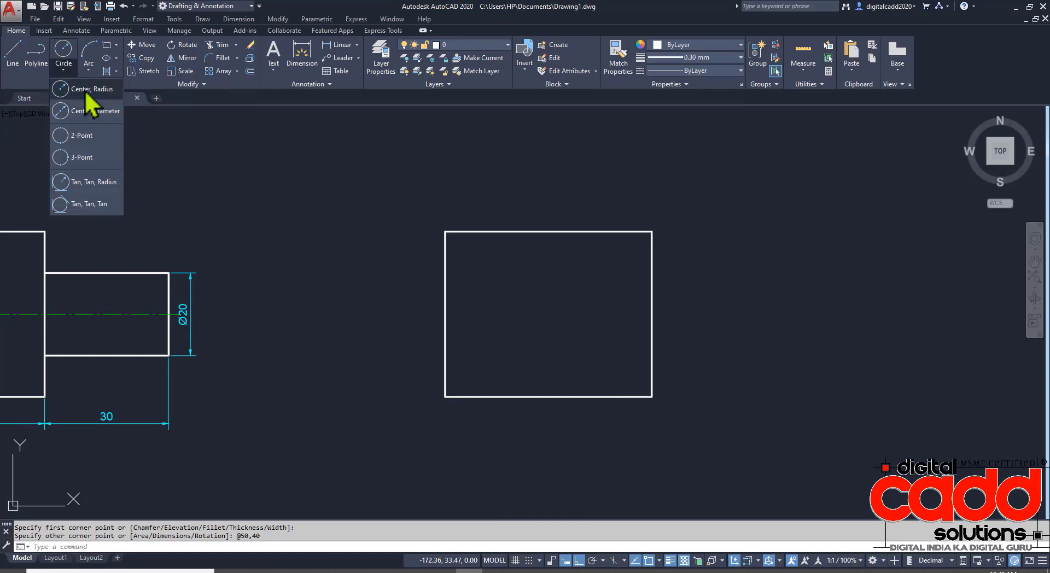
{"action": "left_click", "coordinate": [84, 90]}
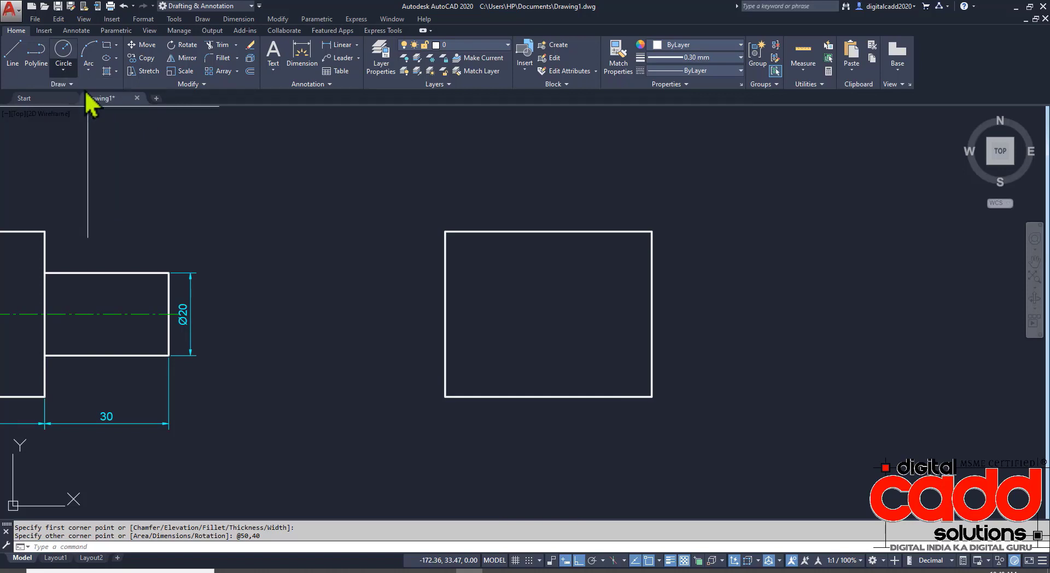
{"action": "left_click", "coordinate": [652, 233]}
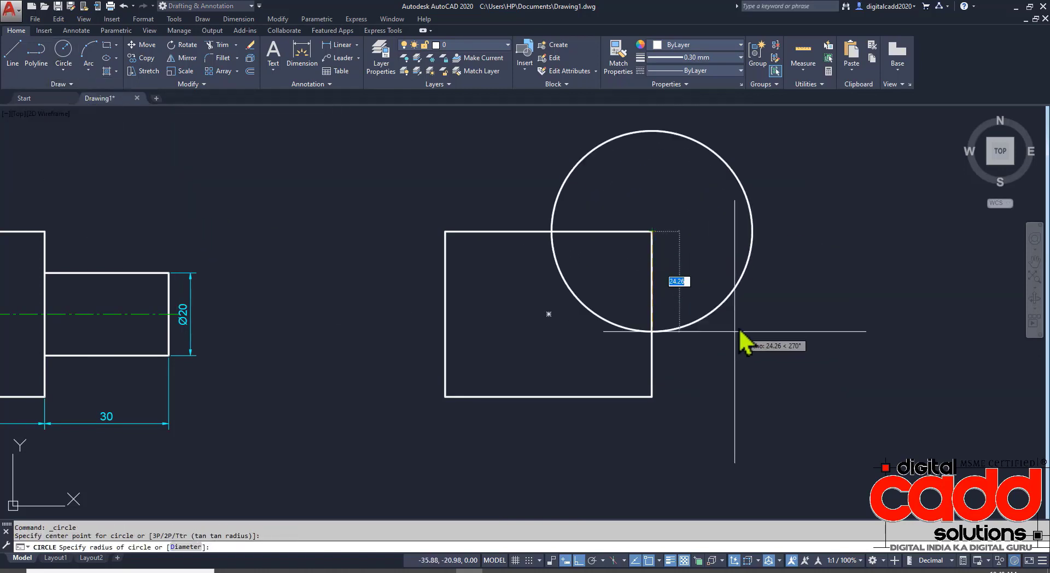
{"action": "key", "text": "Return"}
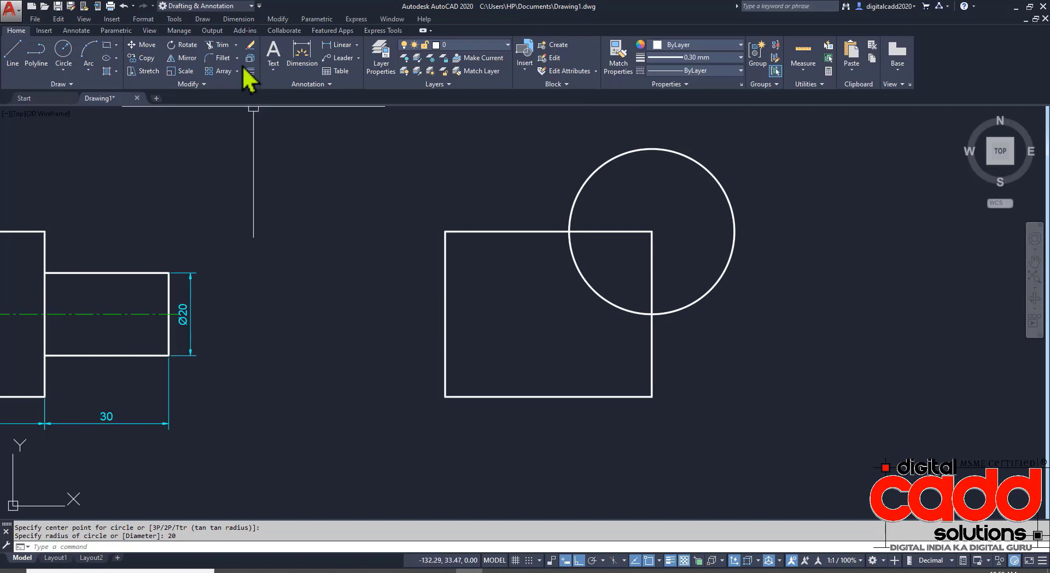
Step: Trim the circle outside the rectangle and the rectangle's upper-right corner, leaving the concave arc as the outline
{"action": "left_click", "coordinate": [236, 46]}
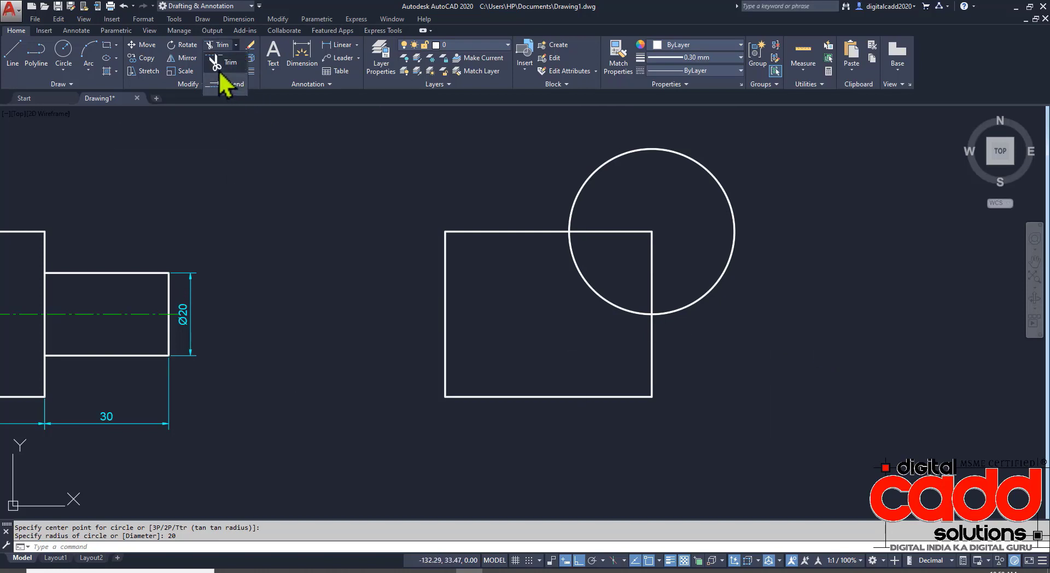
{"action": "left_click", "coordinate": [221, 65]}
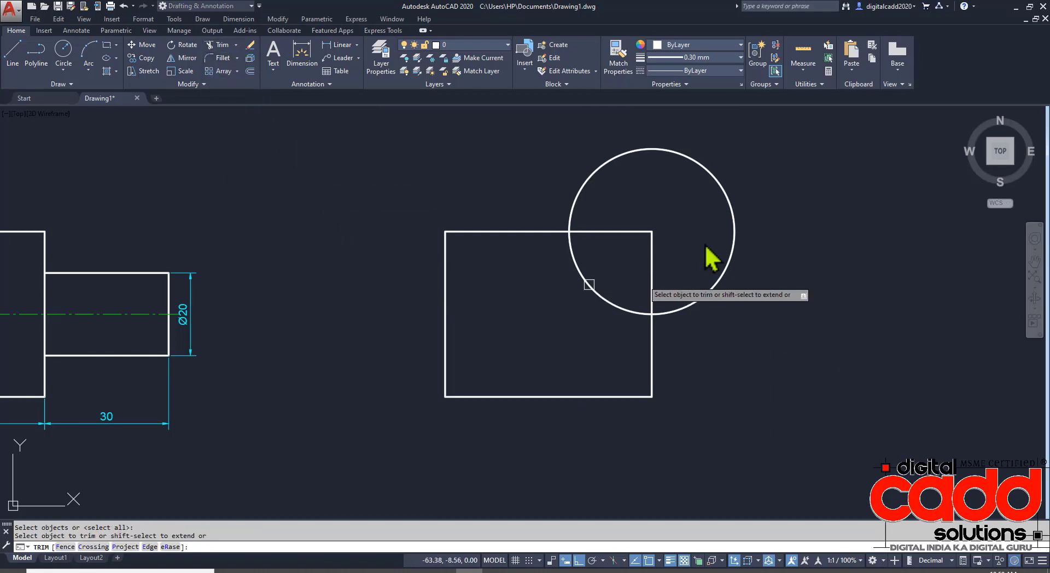
{"action": "left_click", "coordinate": [712, 140]}
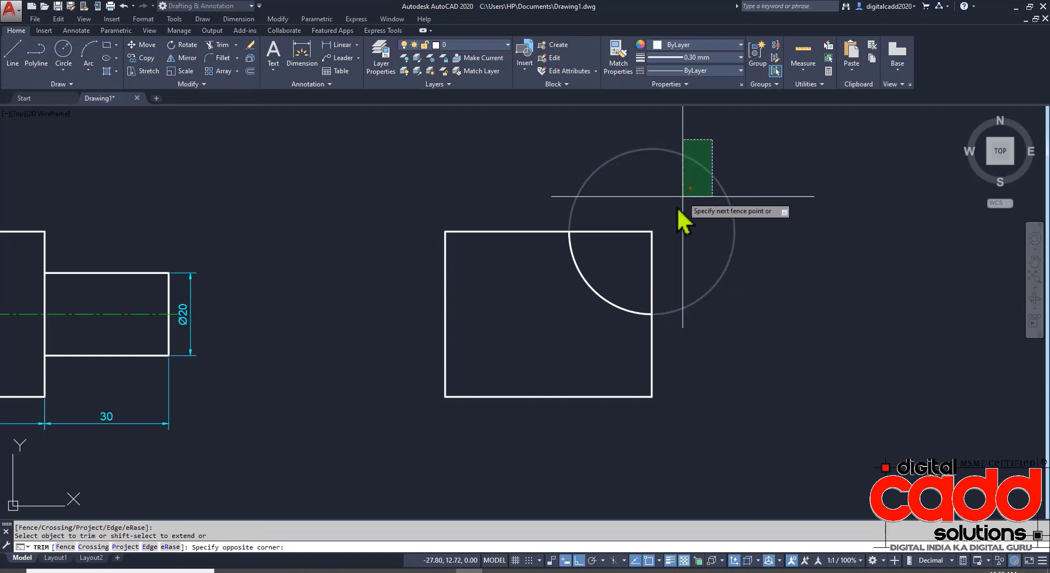
{"action": "left_click", "coordinate": [643, 263]}
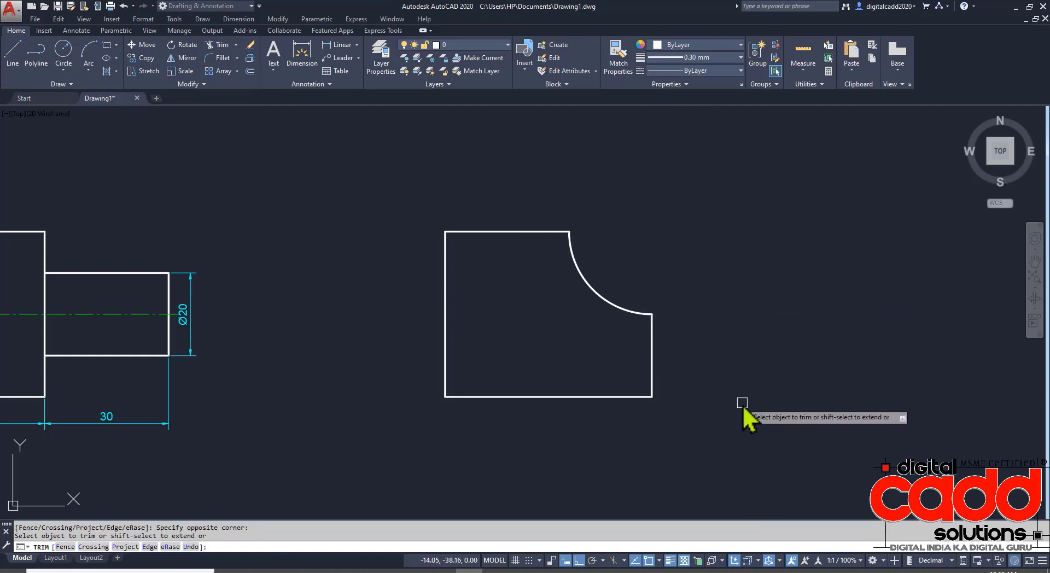
{"action": "key", "text": "Return"}
{"action": "mouse_move", "coordinate": [433, 363]}
{"action": "middle_mouse_down"}
{"action": "mouse_move", "coordinate": [609, 346]}
{"action": "mouse_move", "coordinate": [425, 348]}
{"action": "middle_mouse_up"}
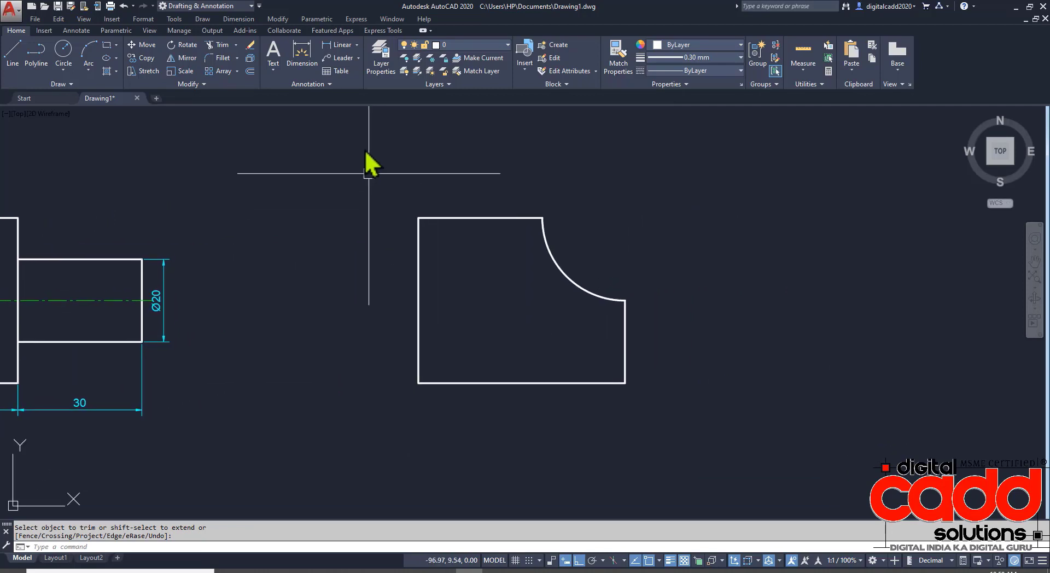
Step: Set the current colour to Cyan and the lineweight to ByLayer for the dimensions
{"action": "left_click", "coordinate": [296, 61]}
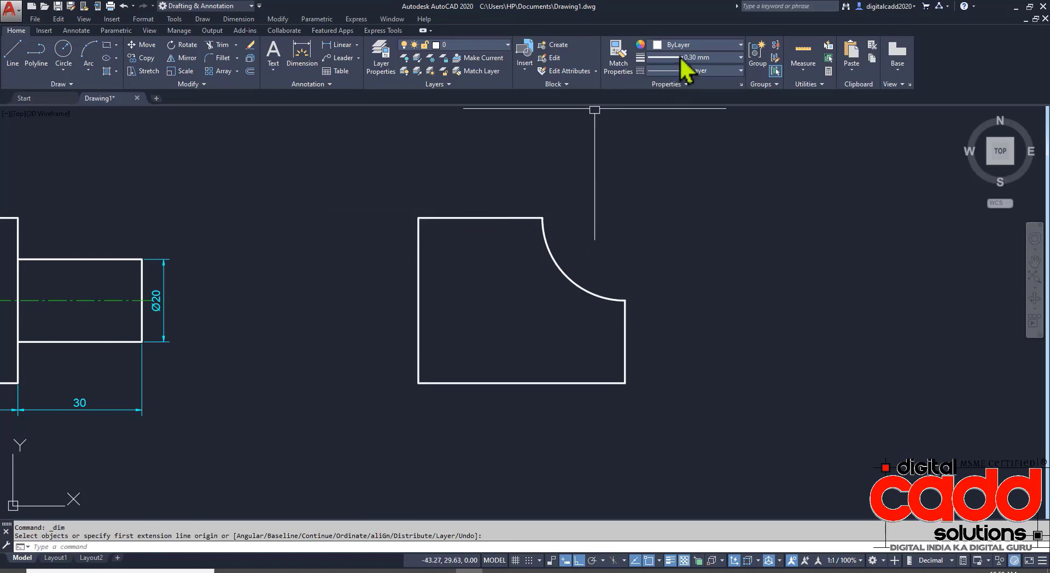
{"action": "left_click", "coordinate": [695, 45]}
{"action": "left_click", "coordinate": [686, 160]}
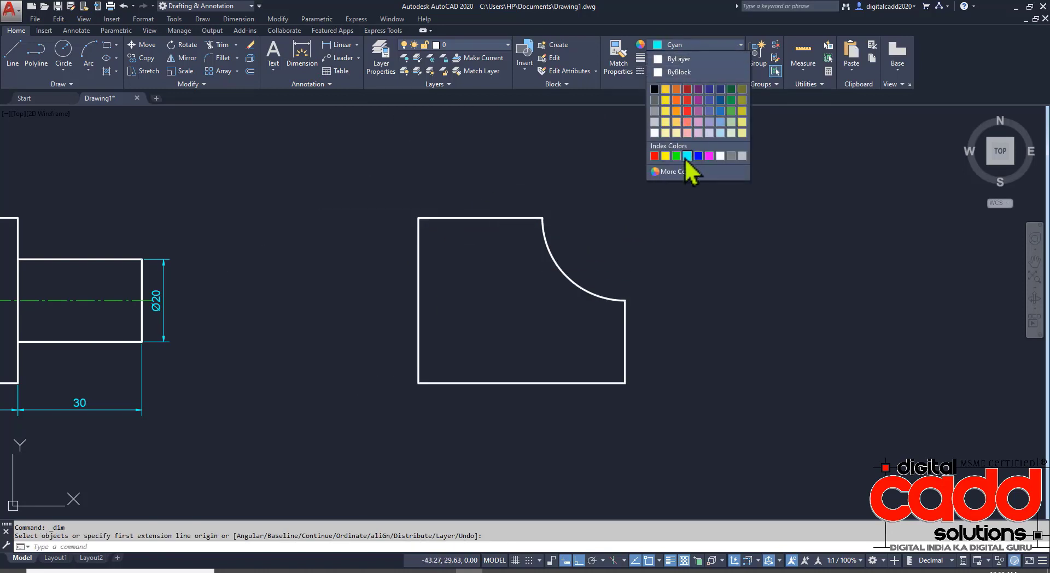
{"action": "left_click", "coordinate": [702, 57]}
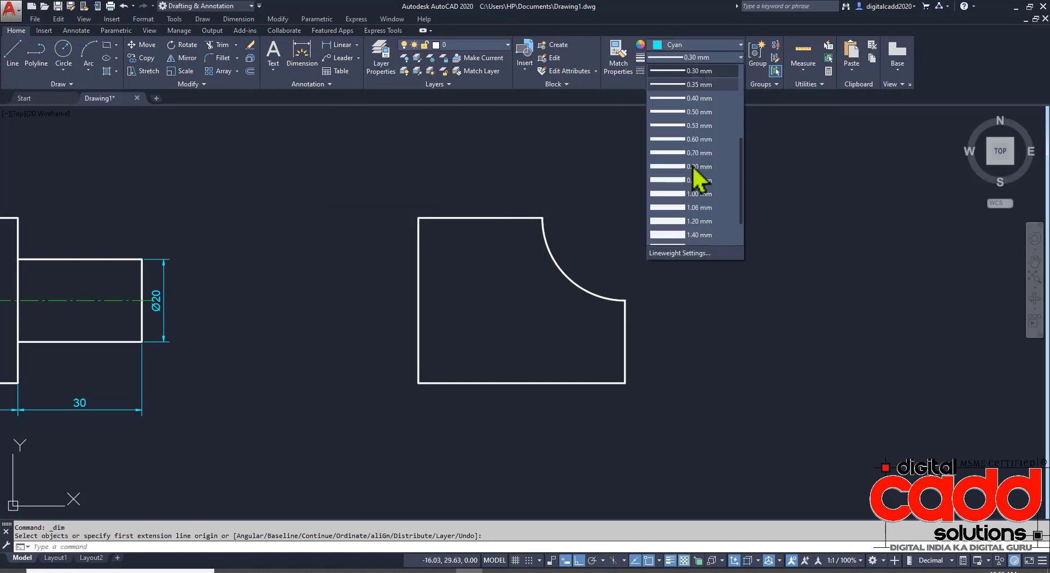
{"action": "scroll", "coordinate": [698, 192], "scroll_direction": "up", "scroll_amount": 4}
{"action": "left_click", "coordinate": [698, 71]}
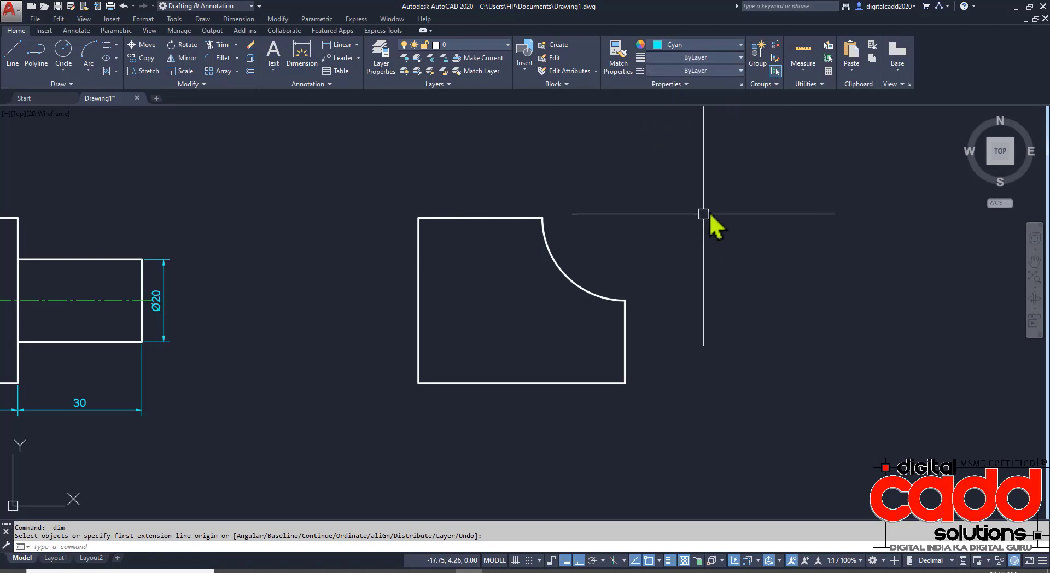
Step: Dimension the second shape's left edge, bottom edge and short right edge, placing each dimension outside the outline
{"action": "left_click", "coordinate": [304, 52]}
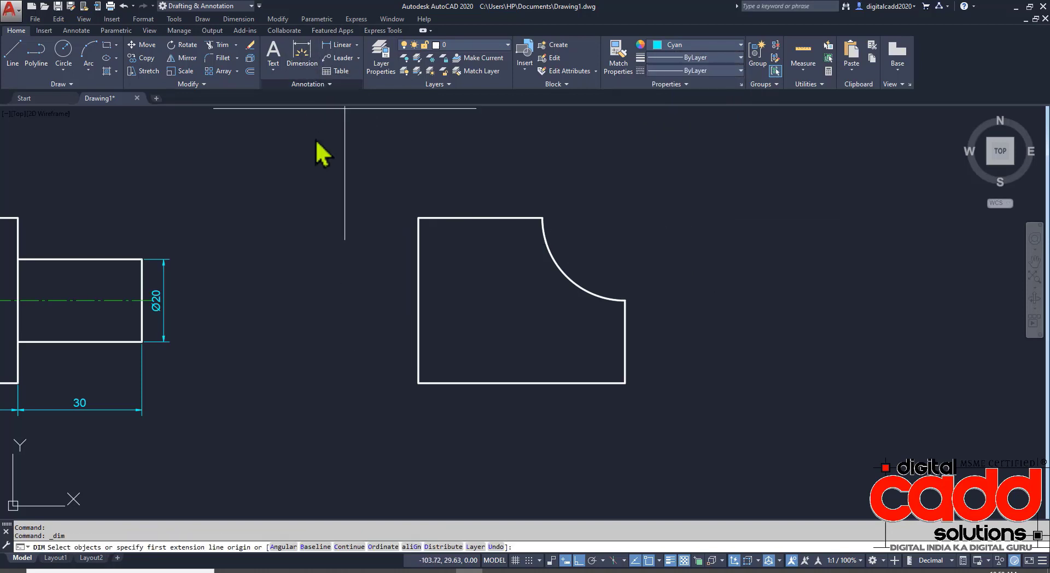
{"action": "left_click", "coordinate": [417, 268]}
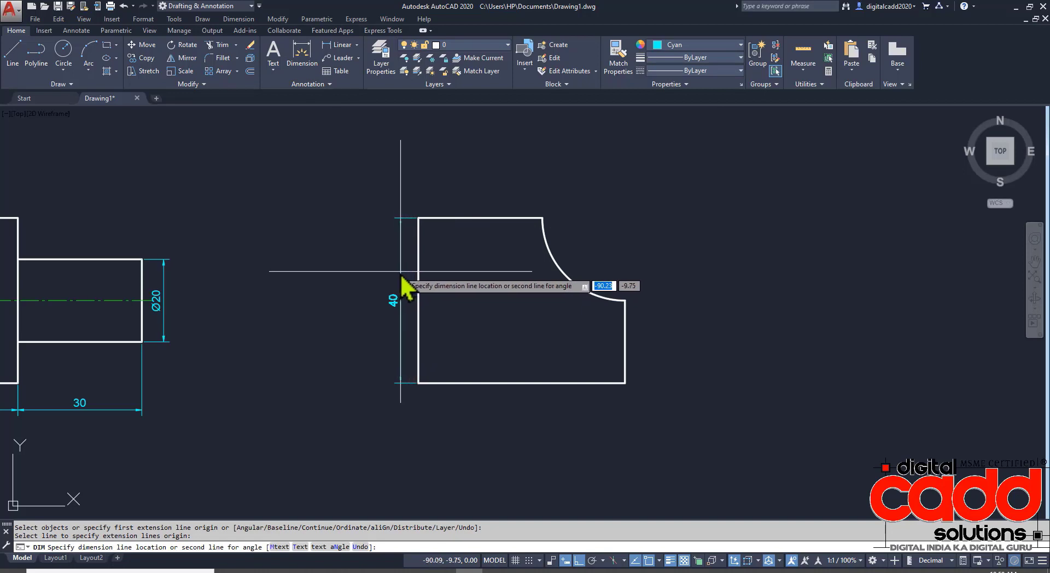
{"action": "left_click", "coordinate": [396, 285]}
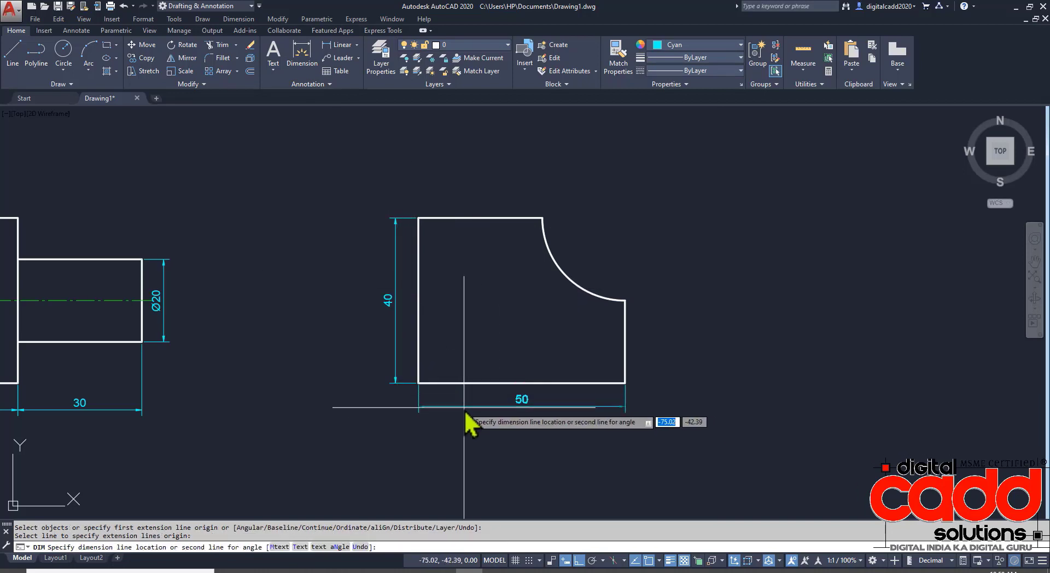
{"action": "left_click", "coordinate": [625, 364]}
{"action": "left_click", "coordinate": [645, 359]}
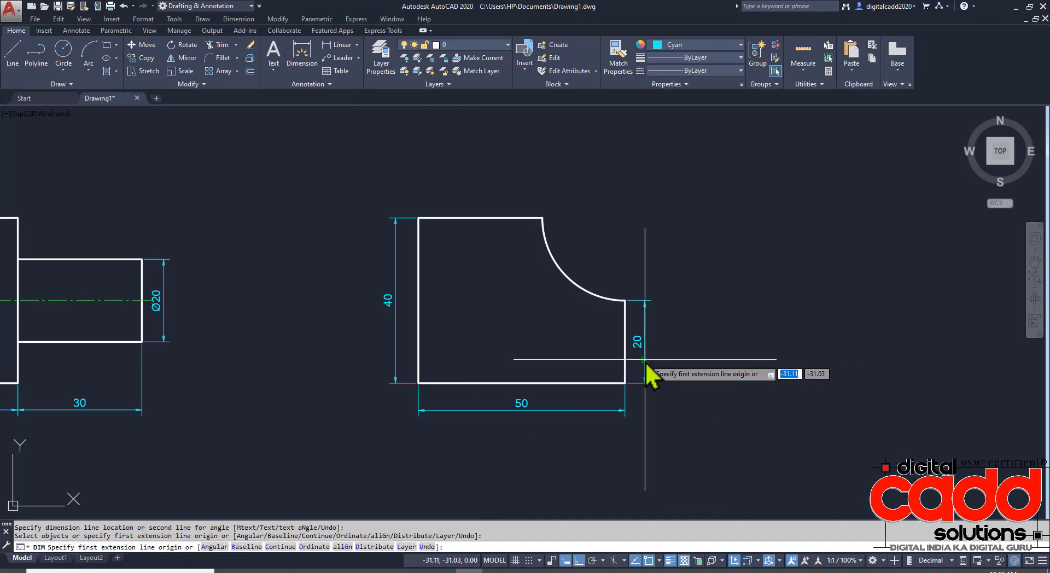
Step: Add a radius dimension to the concave arc with its text inside the shape, and finish the dimensioning command
{"action": "left_click", "coordinate": [599, 298]}
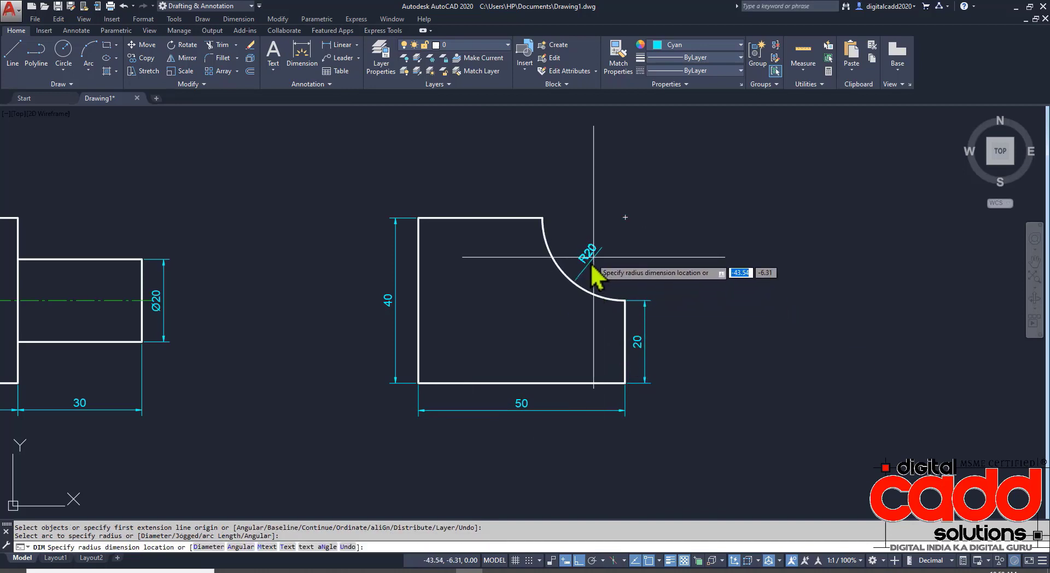
{"action": "left_click", "coordinate": [569, 298]}
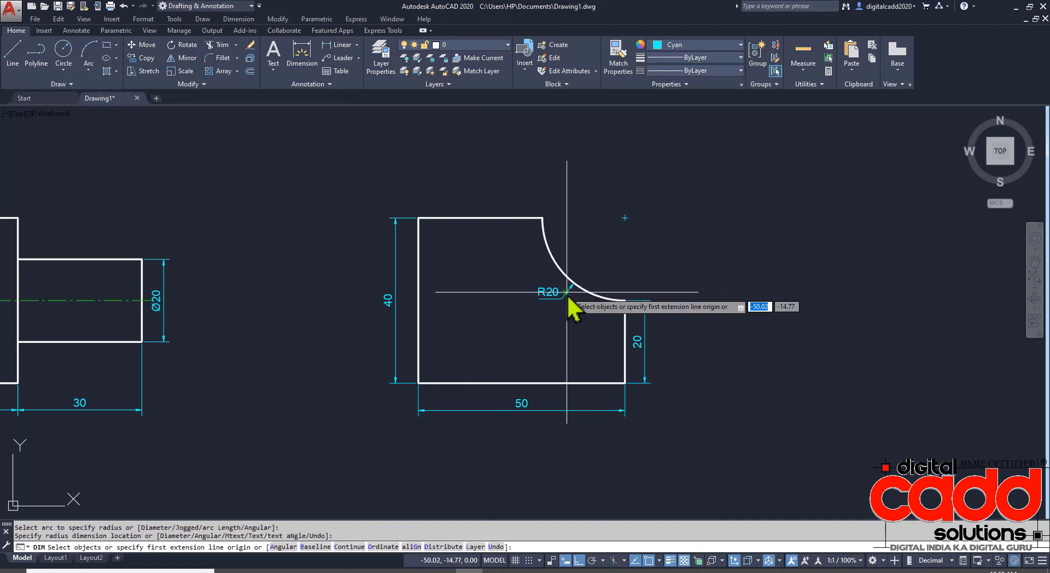
{"action": "right_click", "coordinate": [713, 233]}
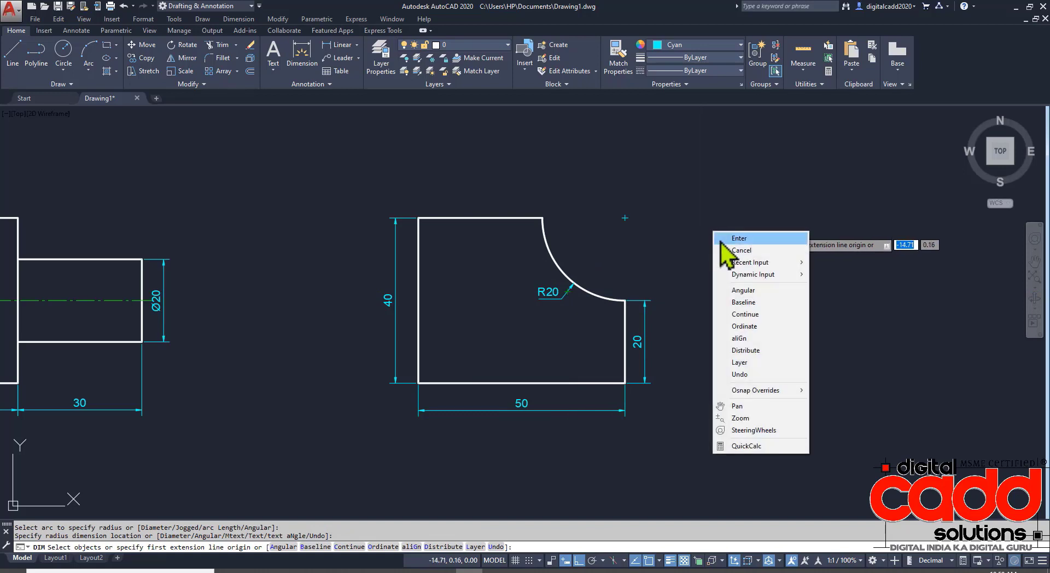
{"action": "left_click", "coordinate": [727, 235]}
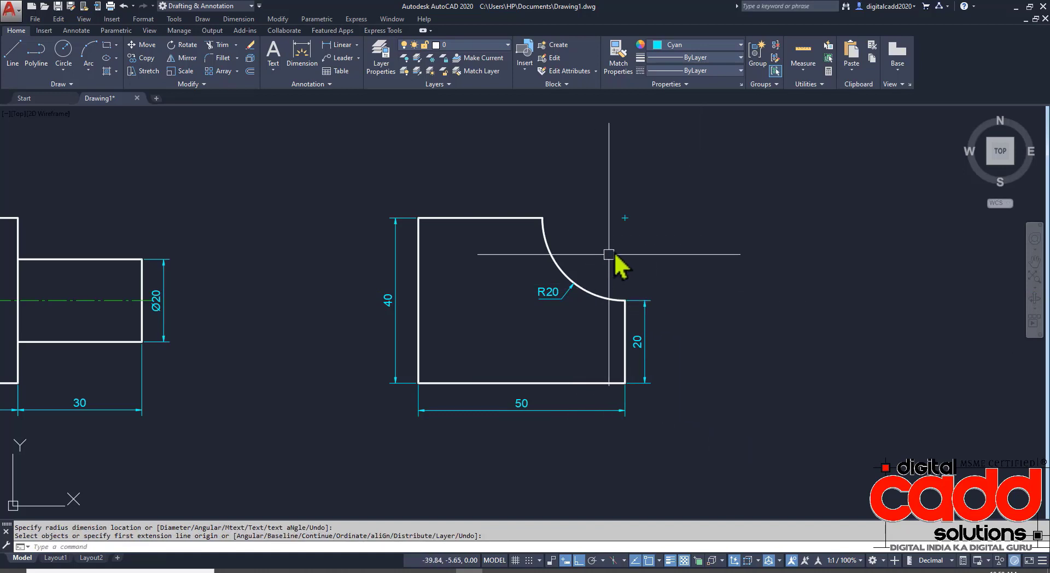
{"action": "scroll", "coordinate": [615, 243], "scroll_direction": "up", "scroll_amount": 2}
{"action": "middle_click_drag", "start_coordinate": [560, 323], "coordinate": [534, 349]}
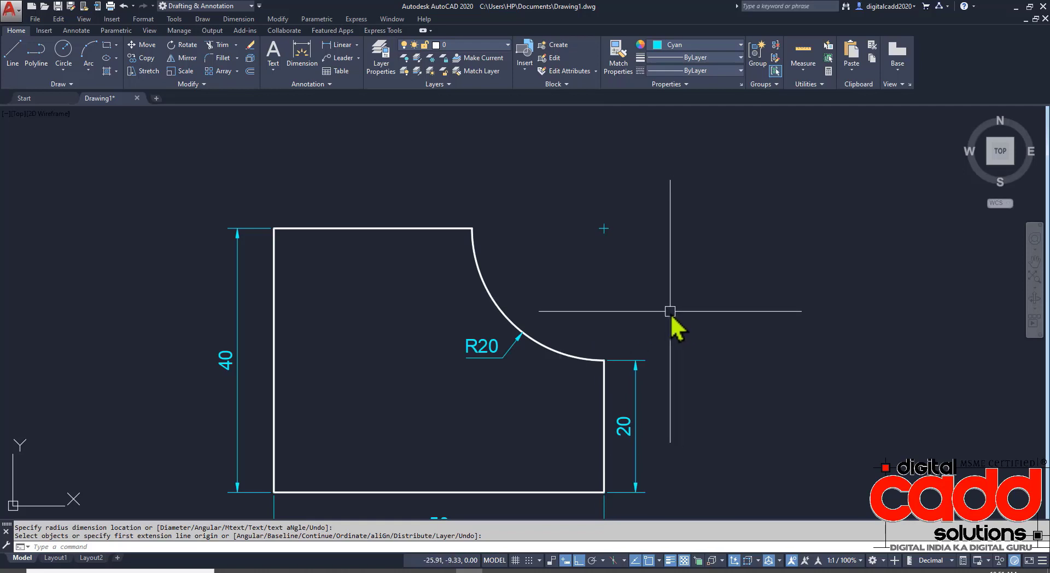
Step: Modify the Standard dimension style so that dimension lines are drawn between the extension lines
{"action": "type", "text": "D"}
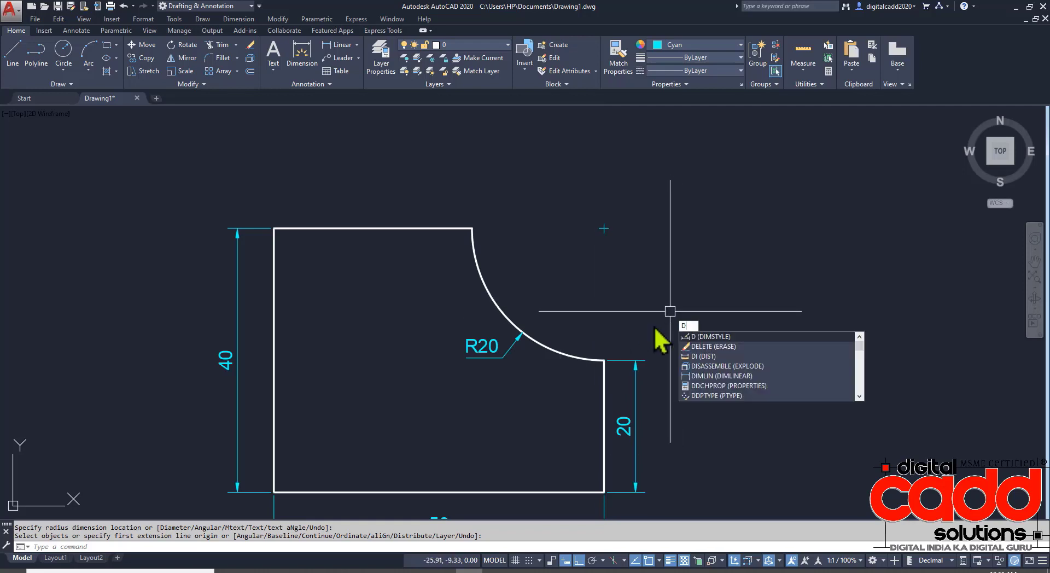
{"action": "key", "text": "Return"}
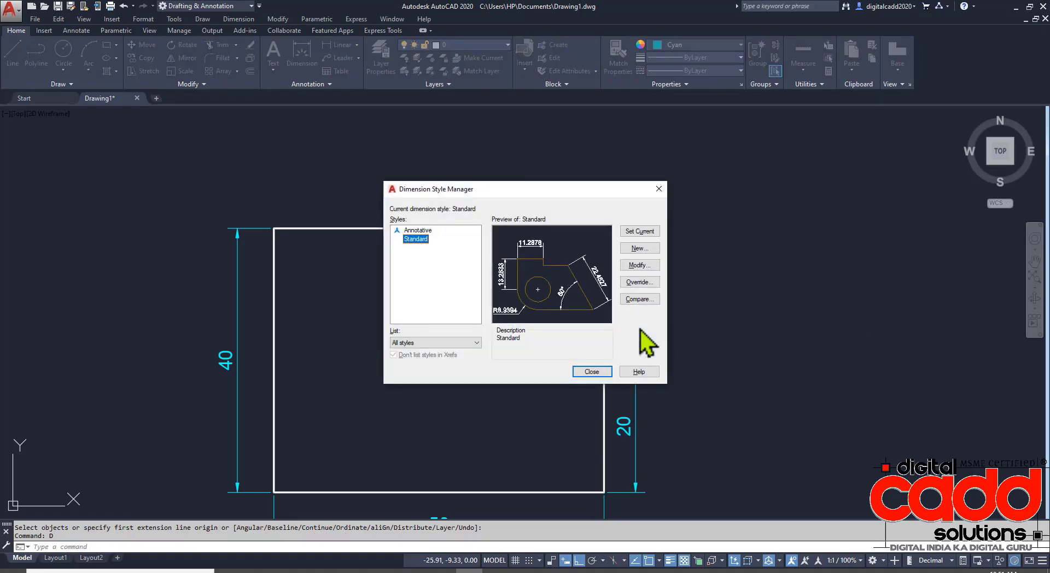
{"action": "left_click", "coordinate": [638, 265]}
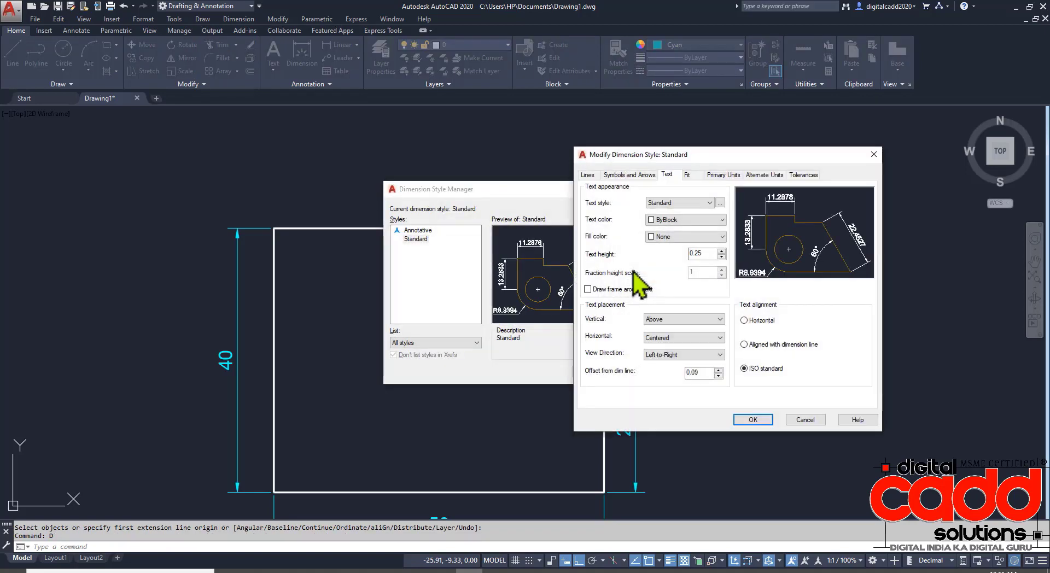
{"action": "left_click", "coordinate": [687, 175]}
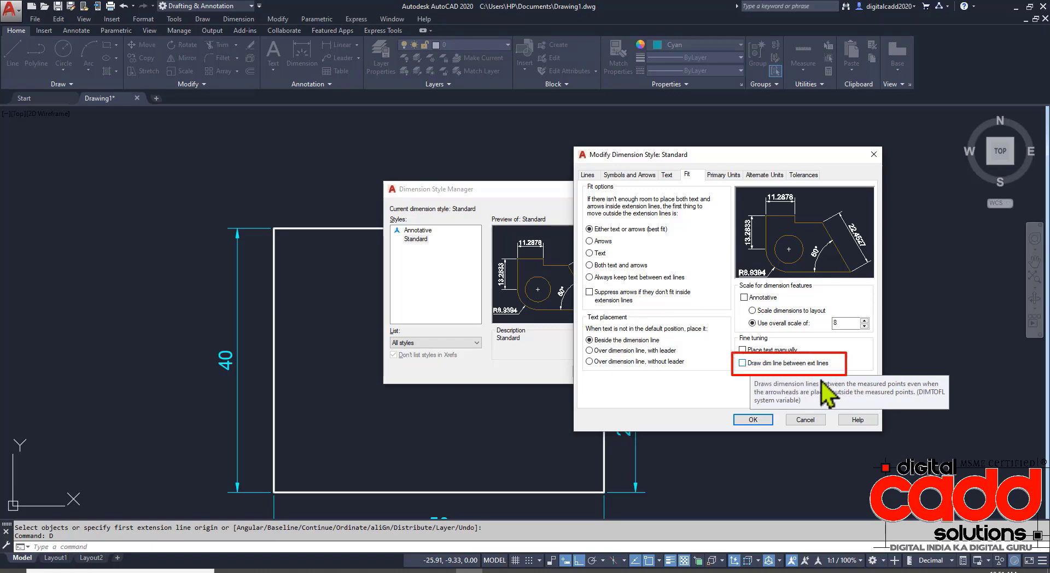
{"action": "left_click", "coordinate": [742, 363]}
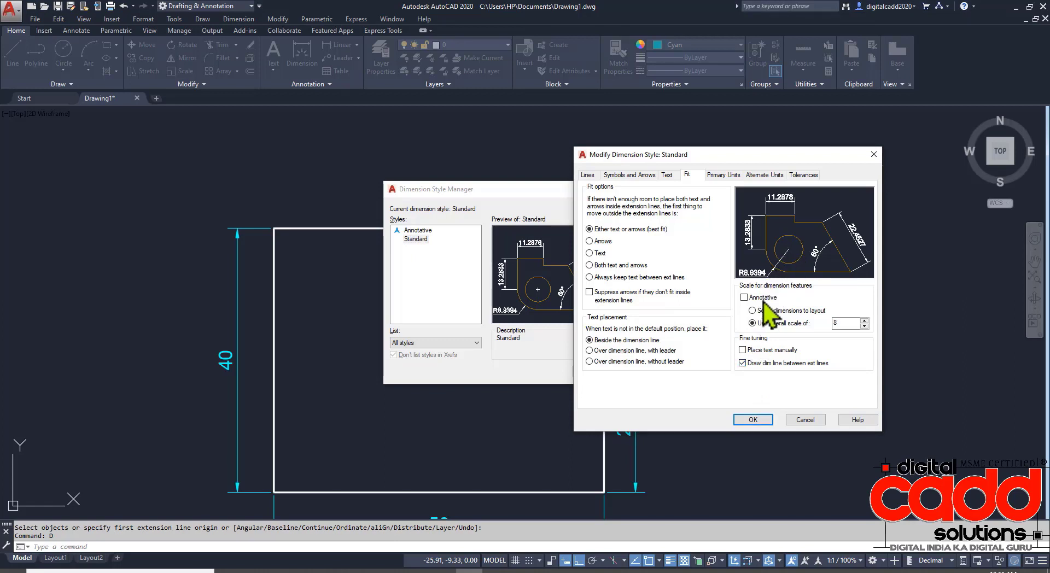
{"action": "left_click", "coordinate": [754, 420]}
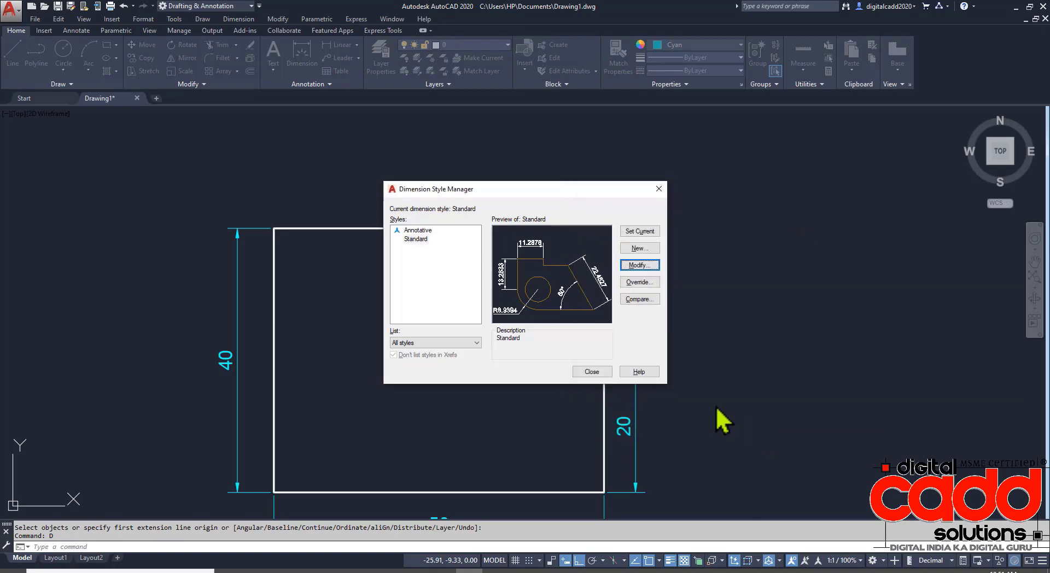
{"action": "left_click", "coordinate": [593, 372]}
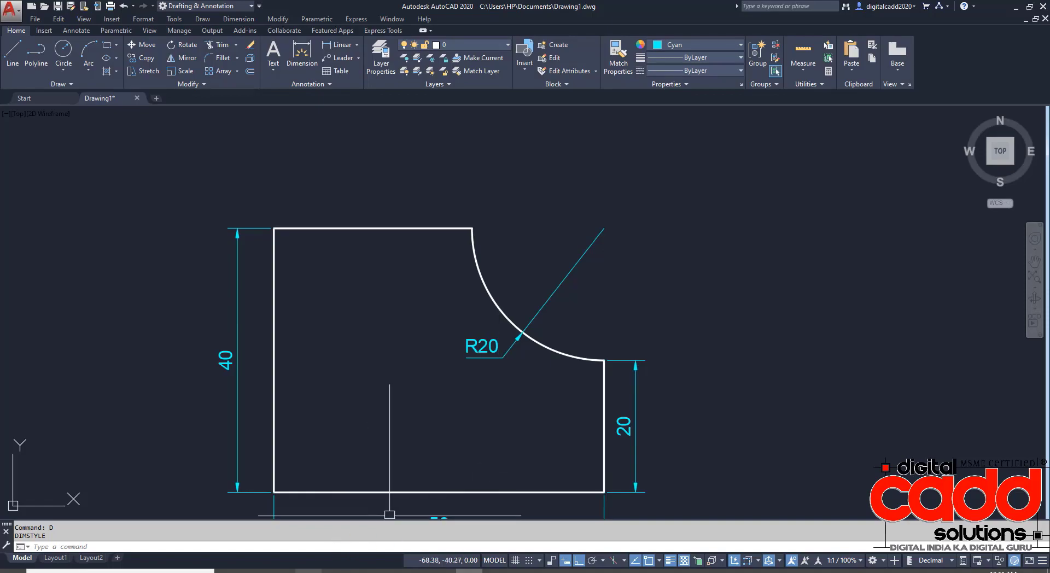
Step: Check the PDF's radius dimension, then move only the R20 text to the open side of the arc with Ortho off
{"action": "key", "text": "alt+Tab"}
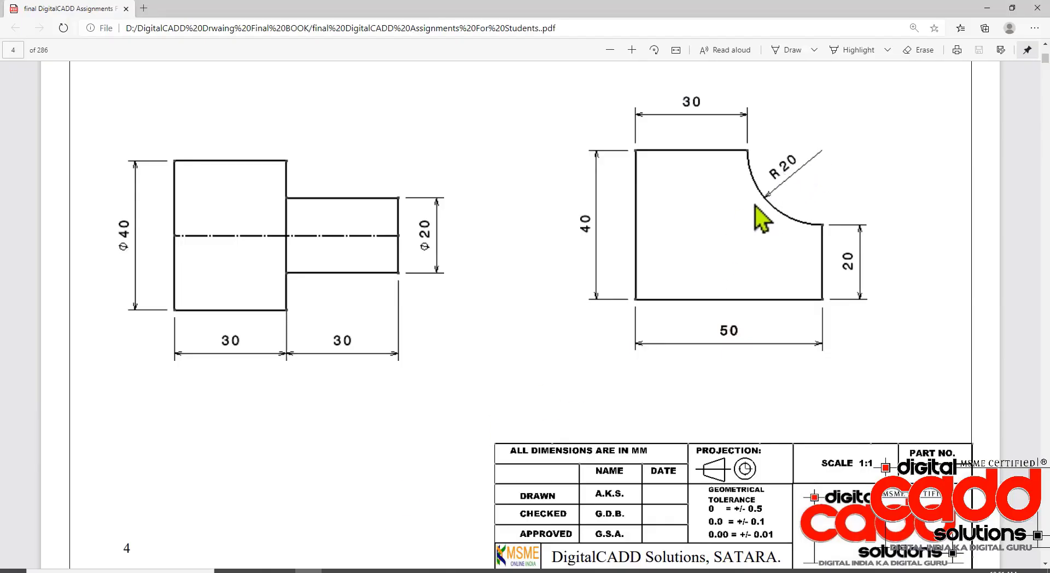
{"action": "key", "text": "alt+Tab"}
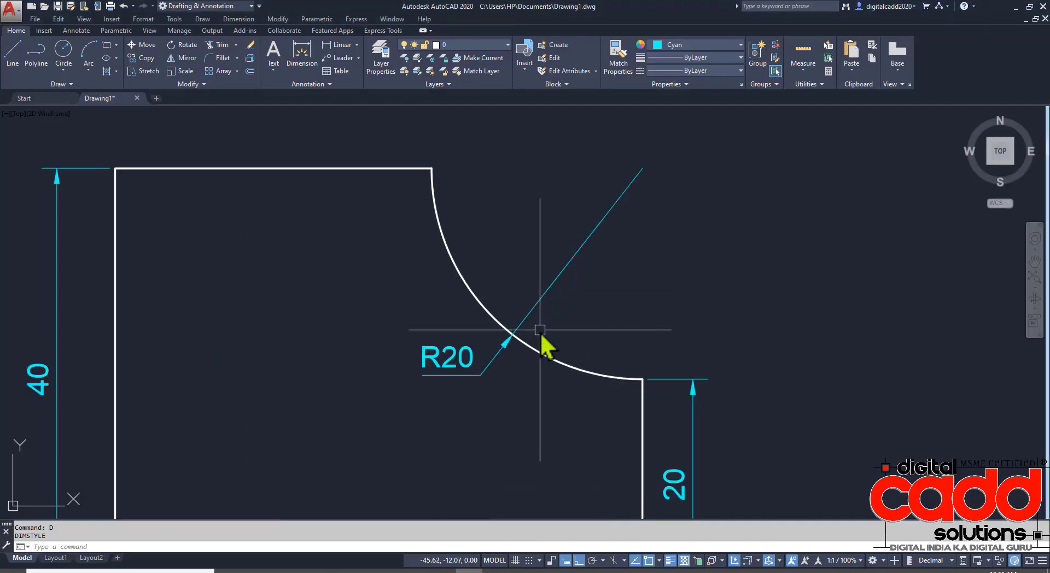
{"action": "left_click", "coordinate": [427, 365]}
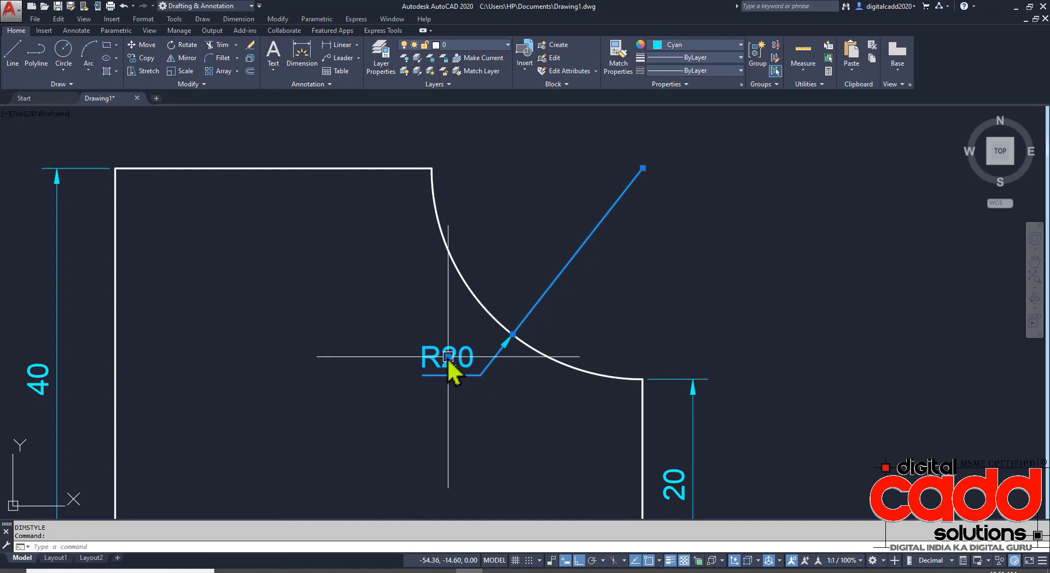
{"action": "mouse_move", "coordinate": [447, 357]}
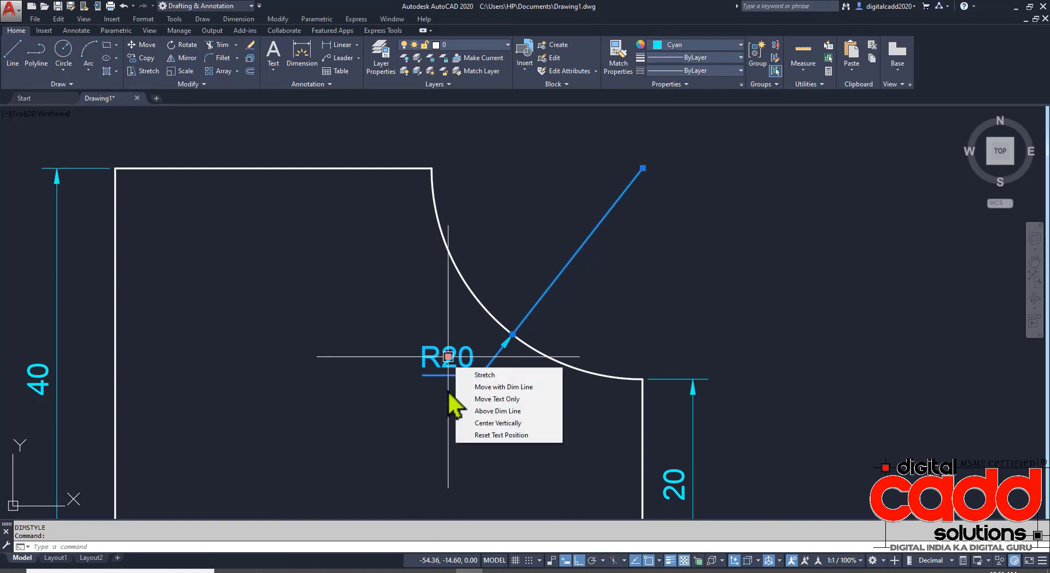
{"action": "left_click", "coordinate": [507, 400]}
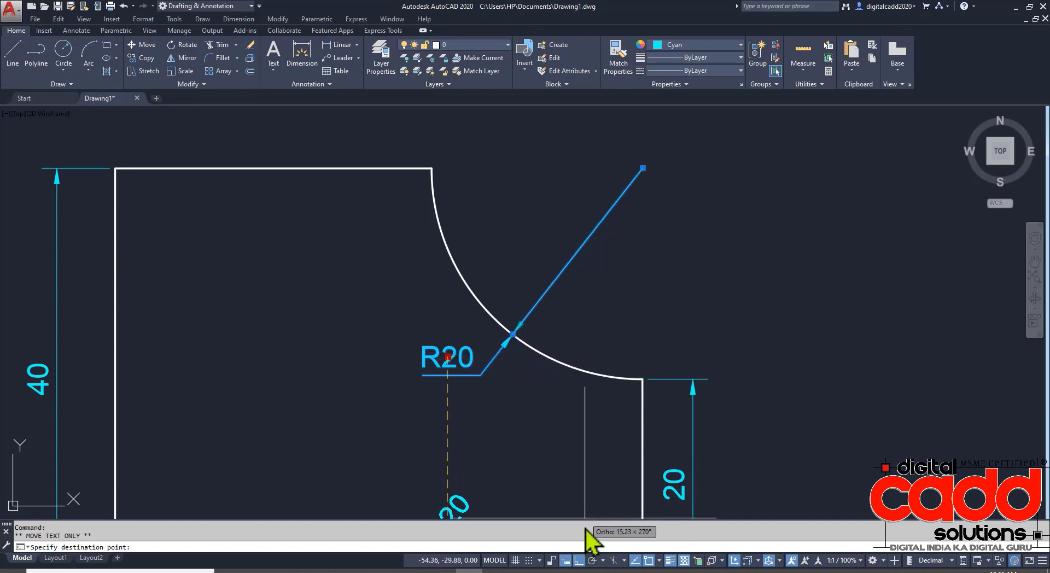
{"action": "left_click", "coordinate": [578, 560]}
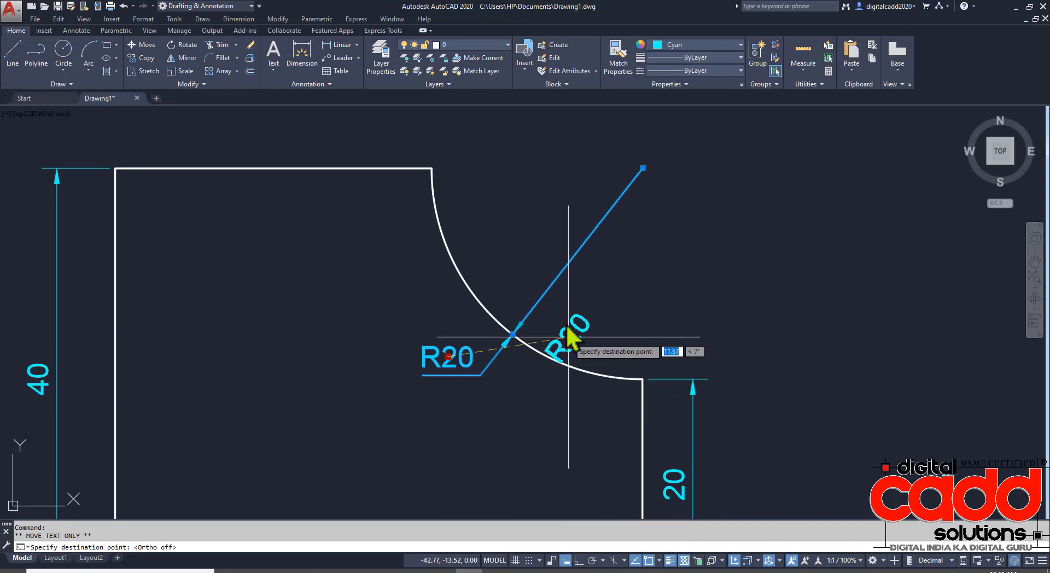
{"action": "left_click", "coordinate": [545, 265]}
{"action": "mouse_move", "coordinate": [548, 272]}
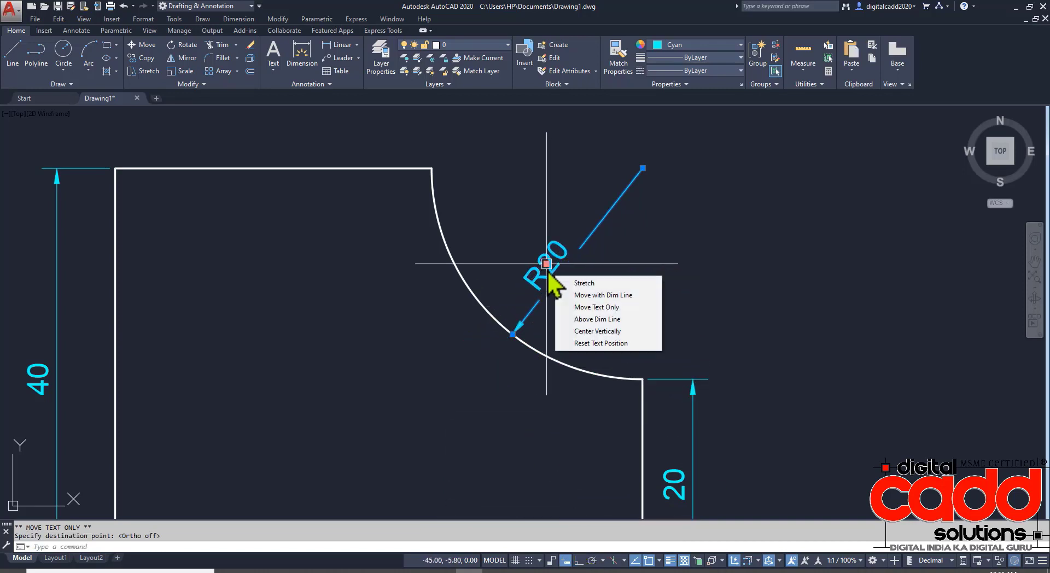
{"action": "key", "text": "Escape"}
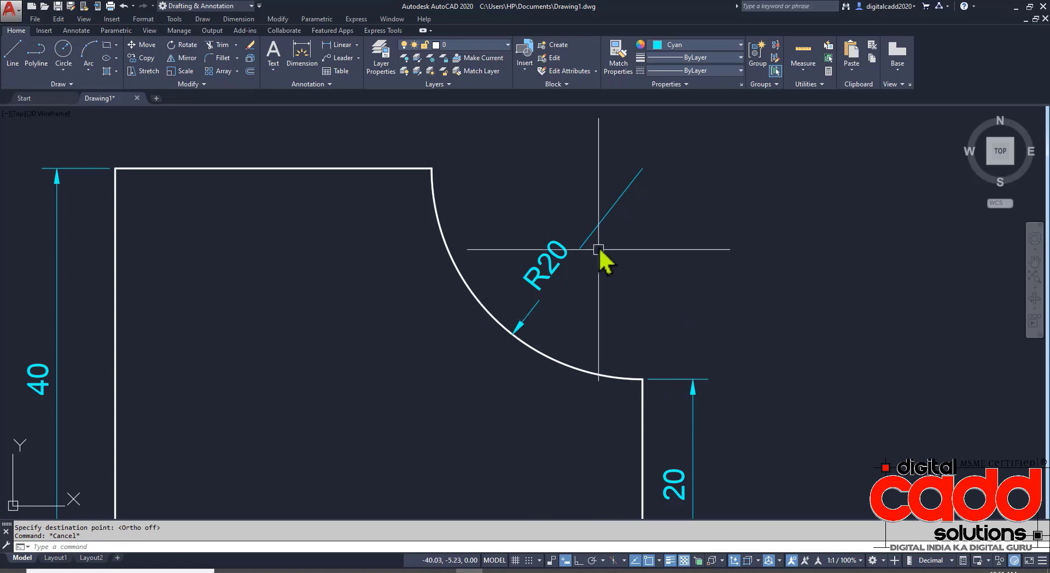
Step: Place the R20 radius text above its dimension line and deselect the dimension
{"action": "scroll", "coordinate": [558, 262], "scroll_direction": "up", "scroll_amount": 5}
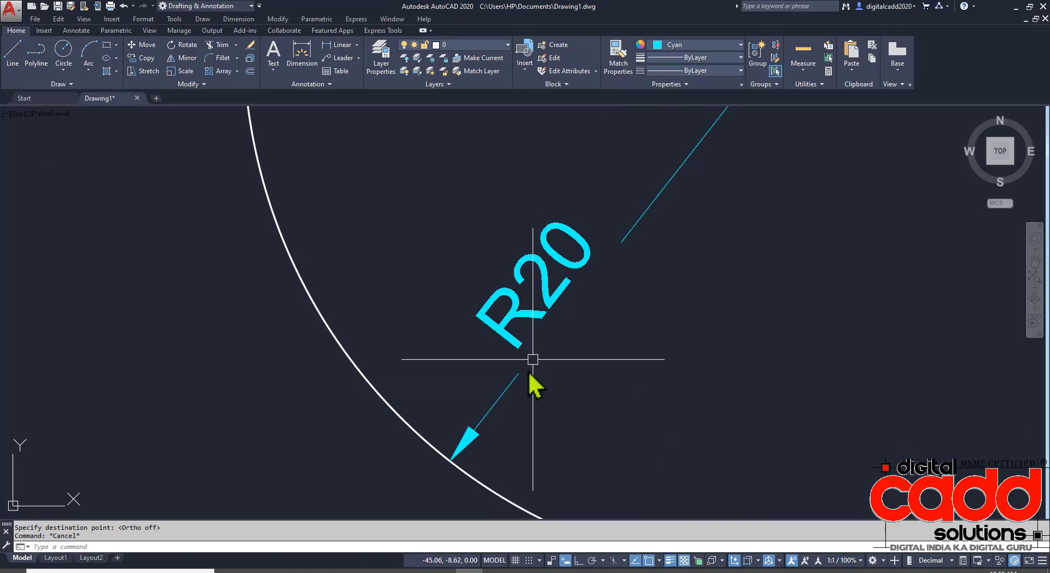
{"action": "scroll", "coordinate": [600, 353], "scroll_direction": "down", "scroll_amount": 2}
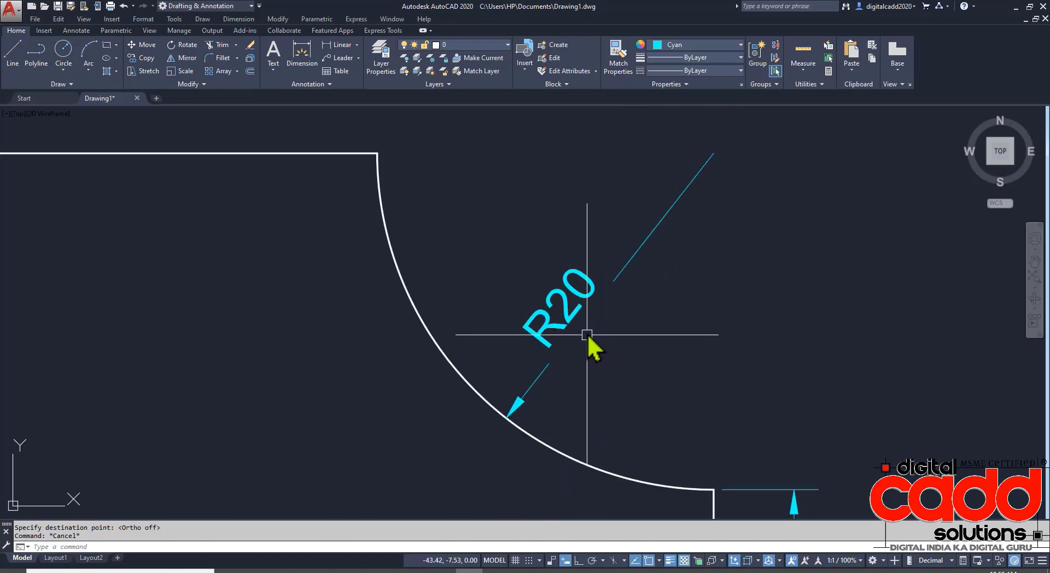
{"action": "left_click", "coordinate": [567, 309]}
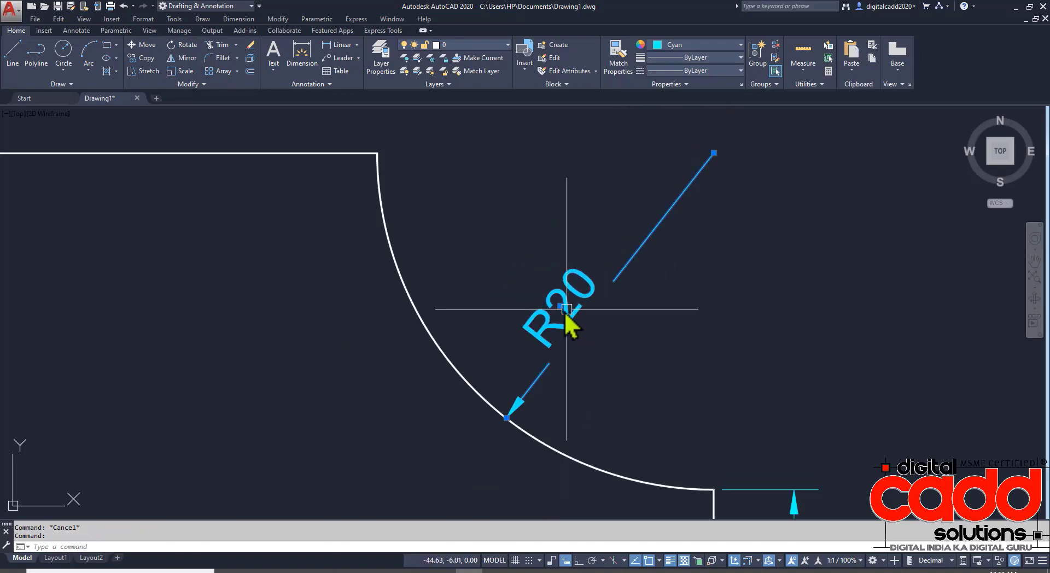
{"action": "mouse_move", "coordinate": [560, 306]}
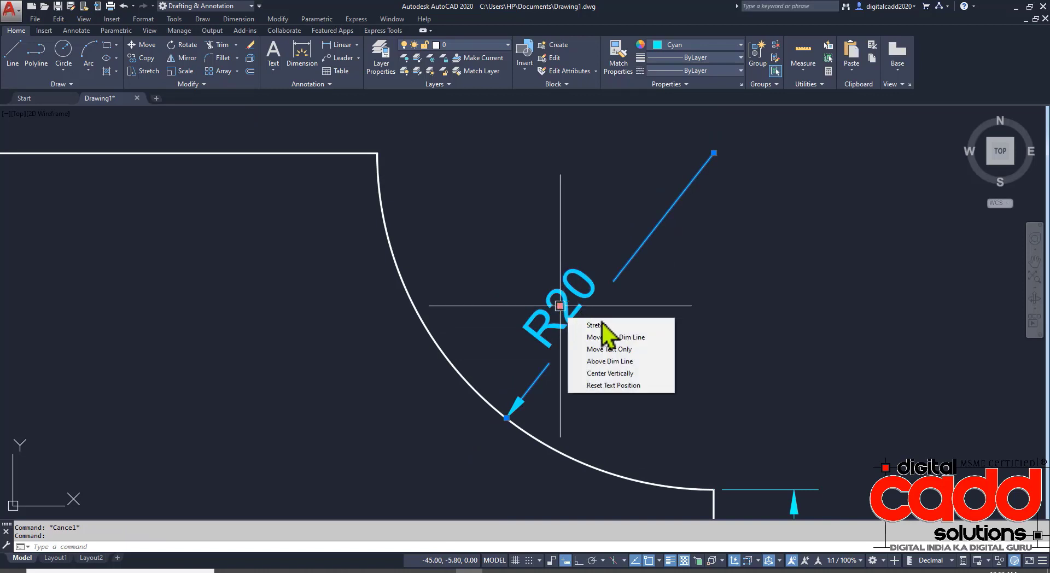
{"action": "left_click", "coordinate": [624, 362]}
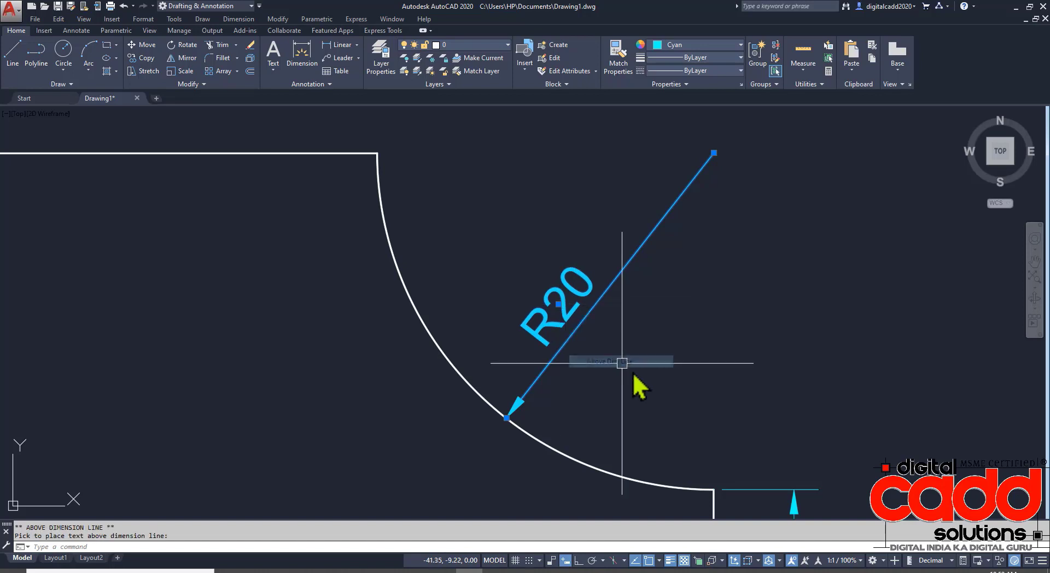
{"action": "scroll", "coordinate": [635, 377], "scroll_direction": "down", "scroll_amount": 4}
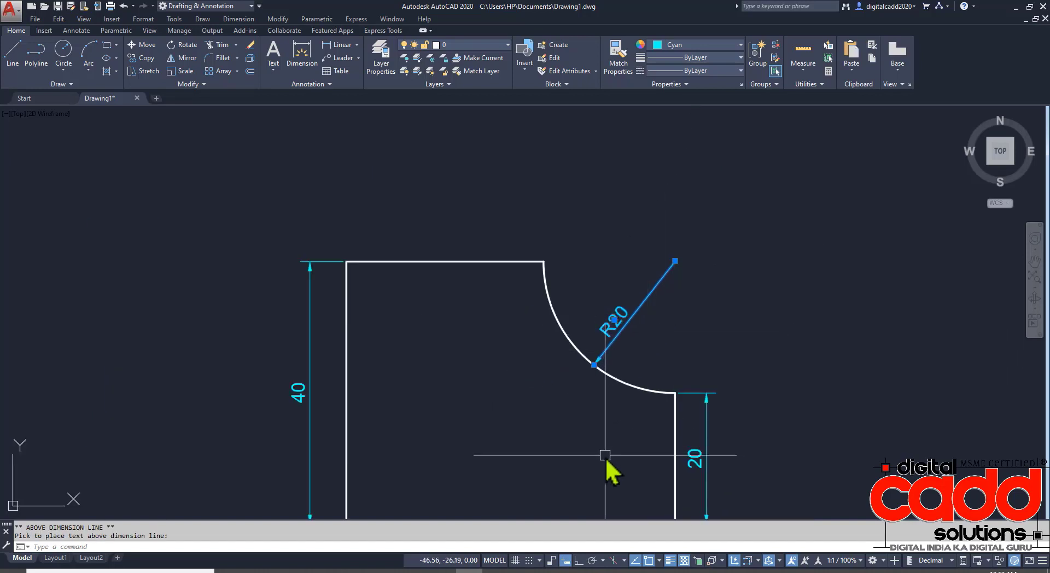
{"action": "middle_click_drag", "start_coordinate": [610, 468], "coordinate": [571, 363]}
{"action": "key", "text": "Escape"}
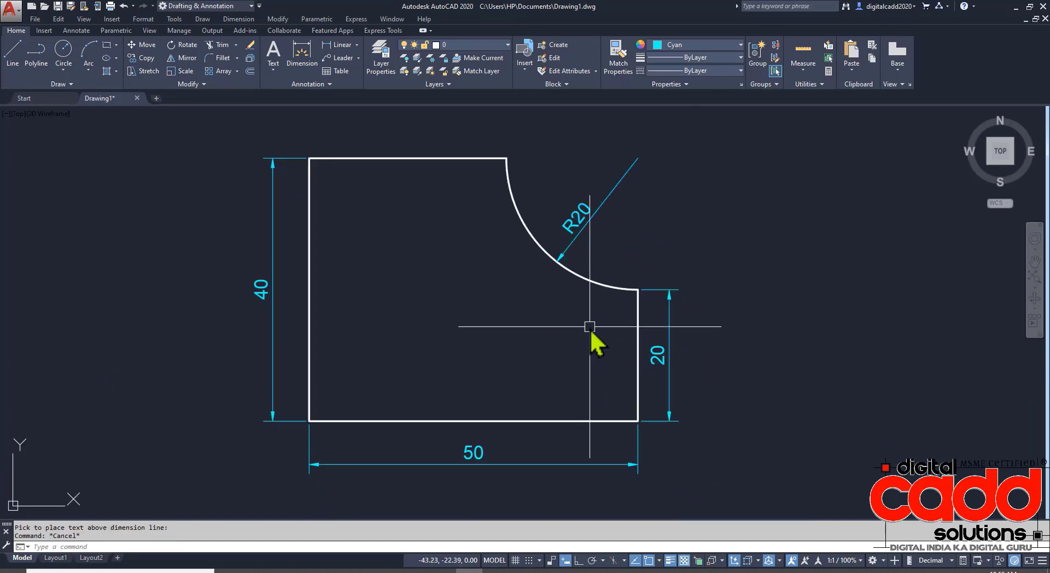
Step: Save the drawing with both dimensioned shapes
{"action": "scroll", "coordinate": [586, 328], "scroll_direction": "down", "scroll_amount": 2}
{"action": "middle_click_drag", "start_coordinate": [361, 355], "coordinate": [580, 303]}
{"action": "scroll", "coordinate": [544, 312], "scroll_direction": "down", "scroll_amount": 4}
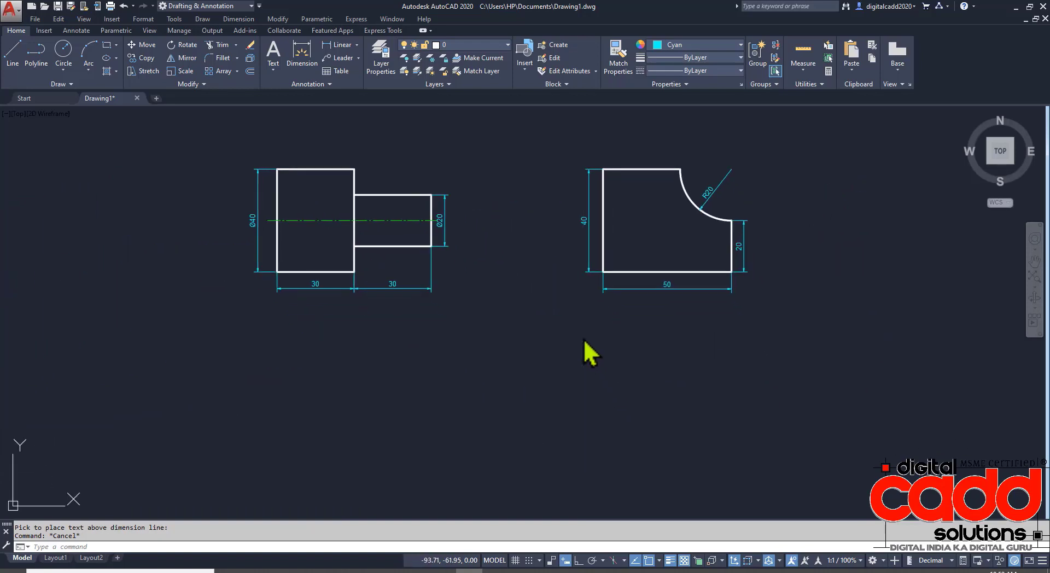
{"action": "key", "text": "ctrl+s"}
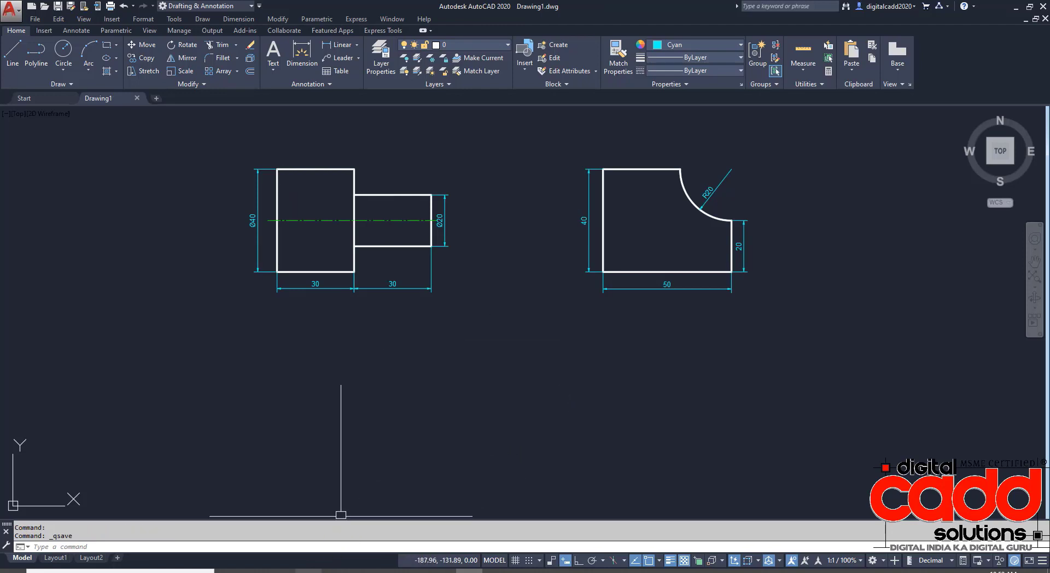
Step: Switch to the assignment PDF, examine the exercises on page 5, and return to the AutoCAD drawing
{"action": "mouse_move", "coordinate": [309, 571]}
{"action": "left_click", "coordinate": [309, 531]}
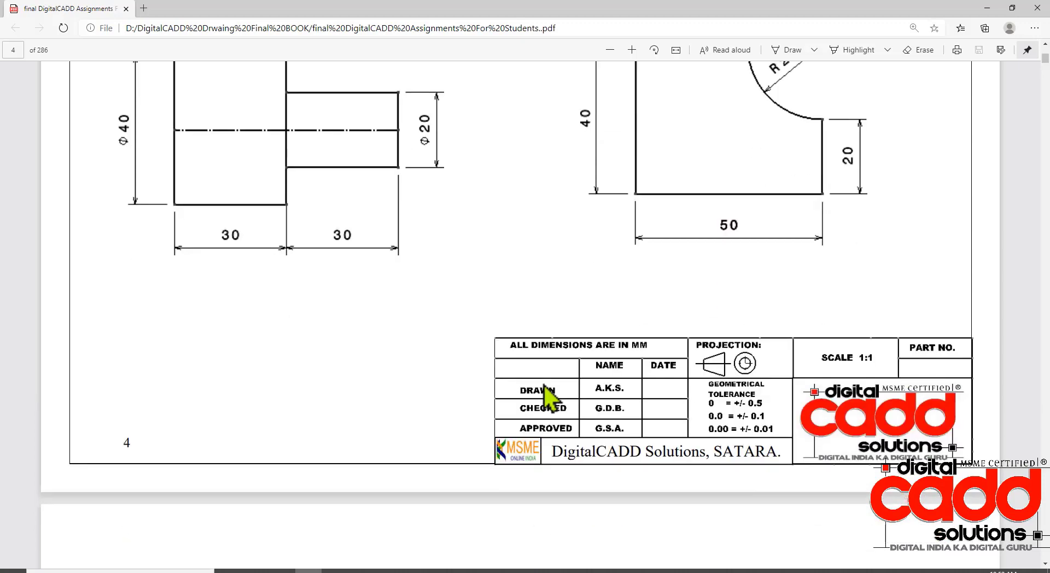
{"action": "scroll", "coordinate": [547, 393], "scroll_direction": "down", "scroll_amount": 10}
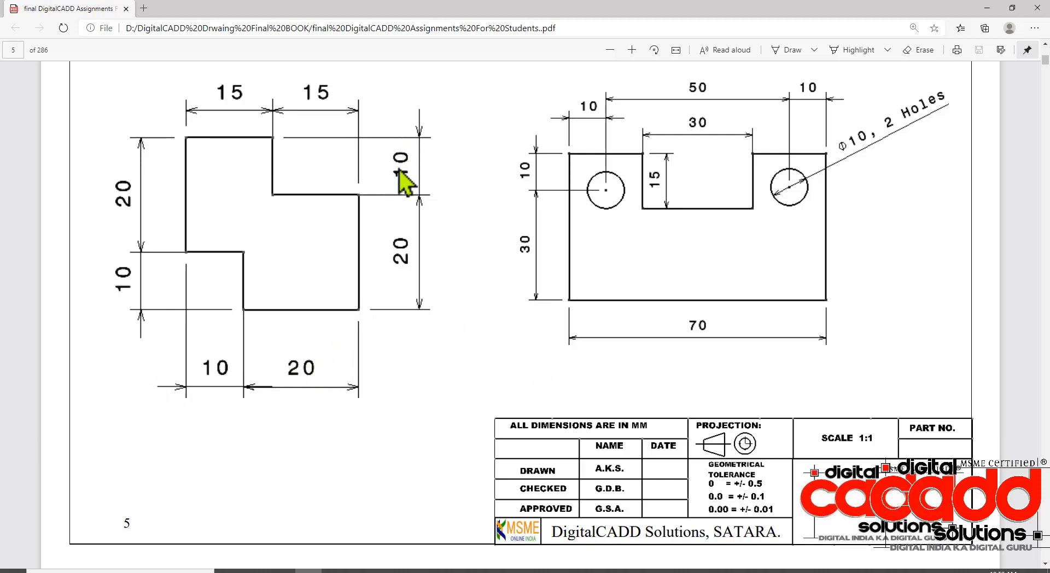
{"action": "left_click", "coordinate": [473, 570]}
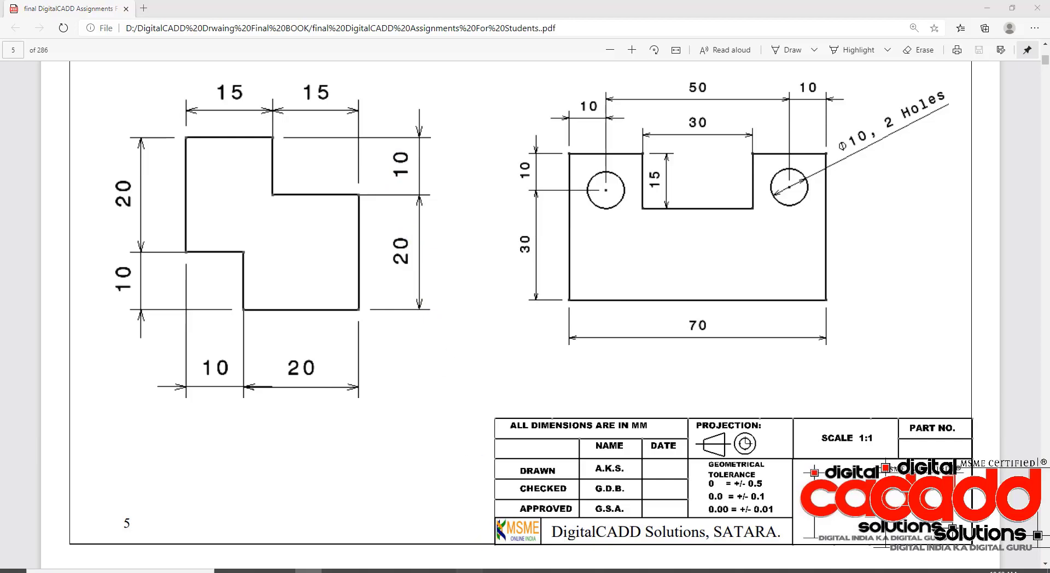
{"action": "middle_click_drag", "start_coordinate": [529, 362], "coordinate": [556, 357]}
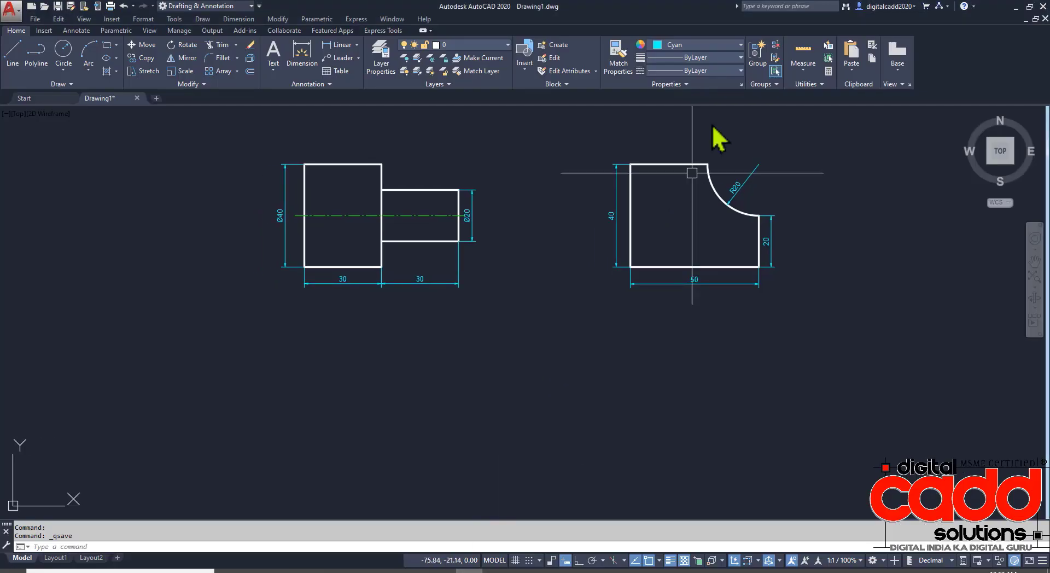
Step: Set the current colour to ByLayer and the lineweight to 0.30 mm for the outlines
{"action": "left_click", "coordinate": [713, 44]}
{"action": "left_click", "coordinate": [678, 57]}
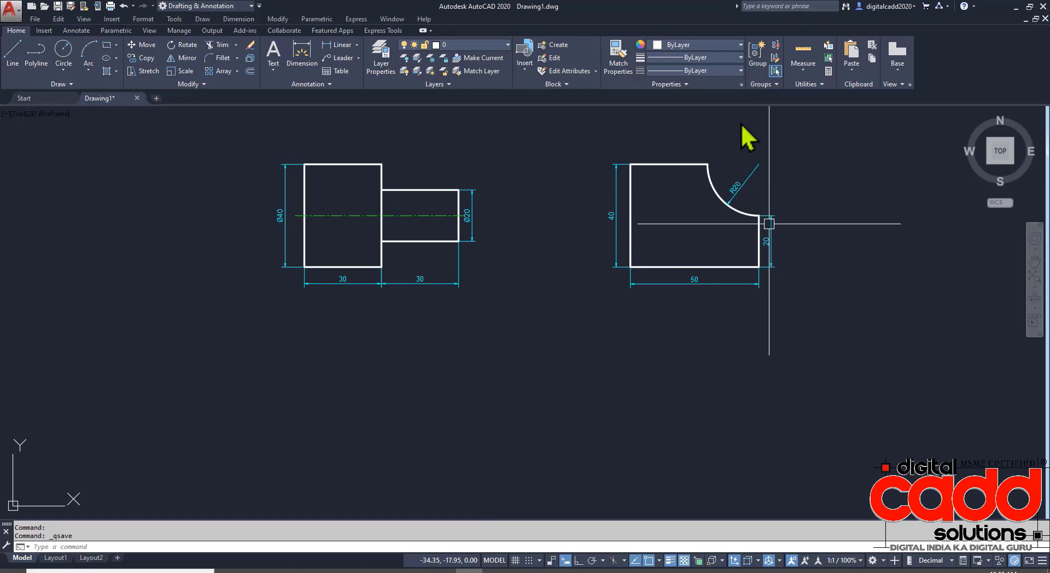
{"action": "left_click", "coordinate": [696, 58]}
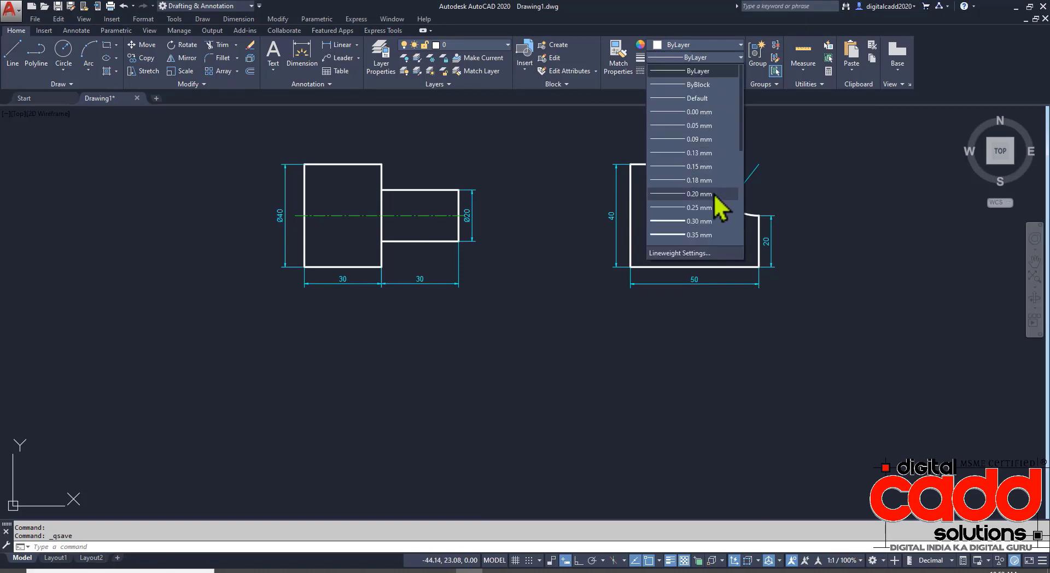
{"action": "left_click", "coordinate": [708, 221]}
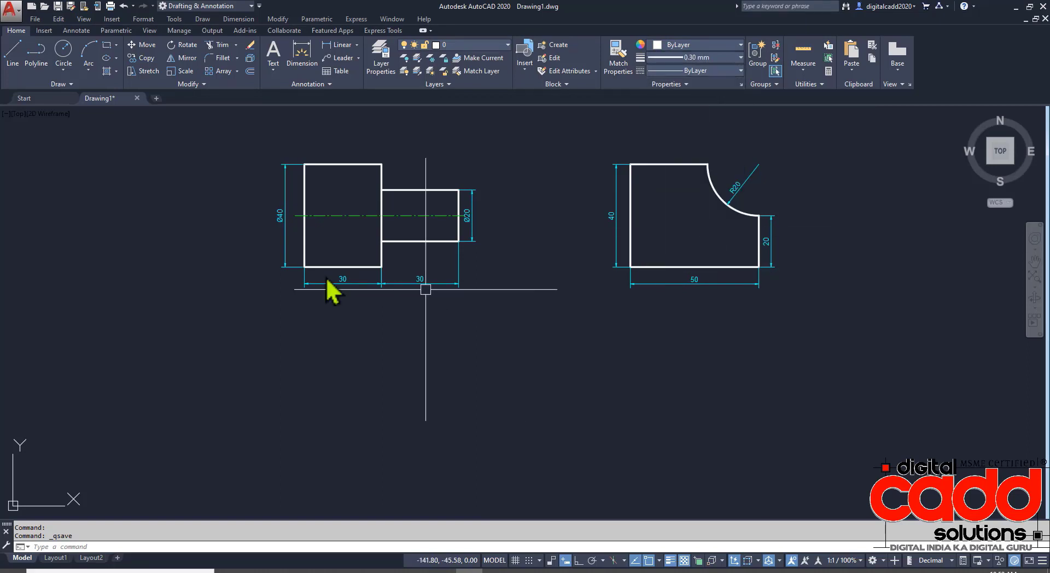
Step: Draw a 30 by 30 rectangle in the empty area below the first dimensioned shape
{"action": "left_click", "coordinate": [106, 46]}
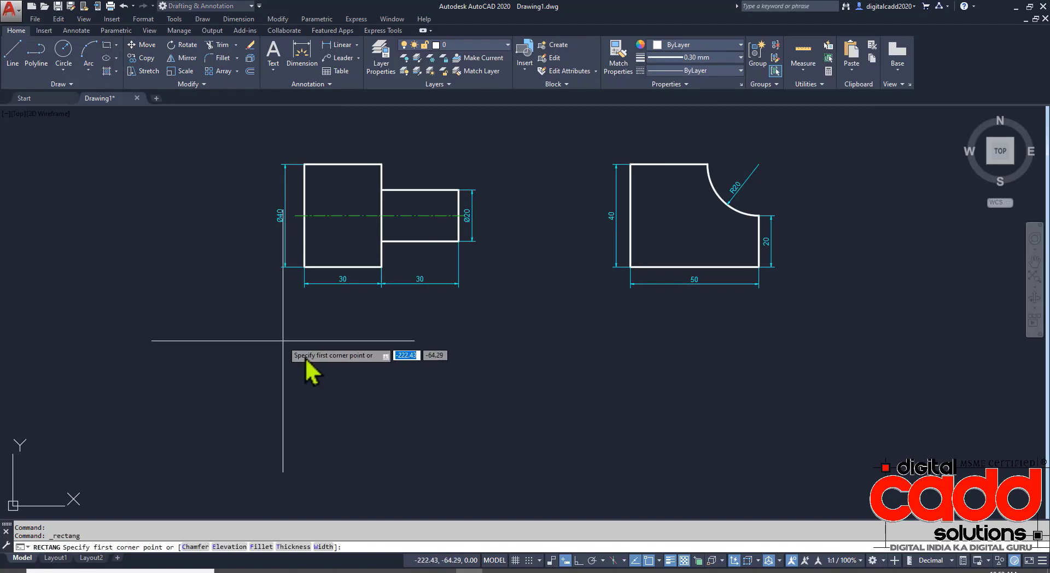
{"action": "middle_click_drag", "start_coordinate": [368, 387], "coordinate": [393, 340]}
{"action": "left_click", "coordinate": [366, 492]}
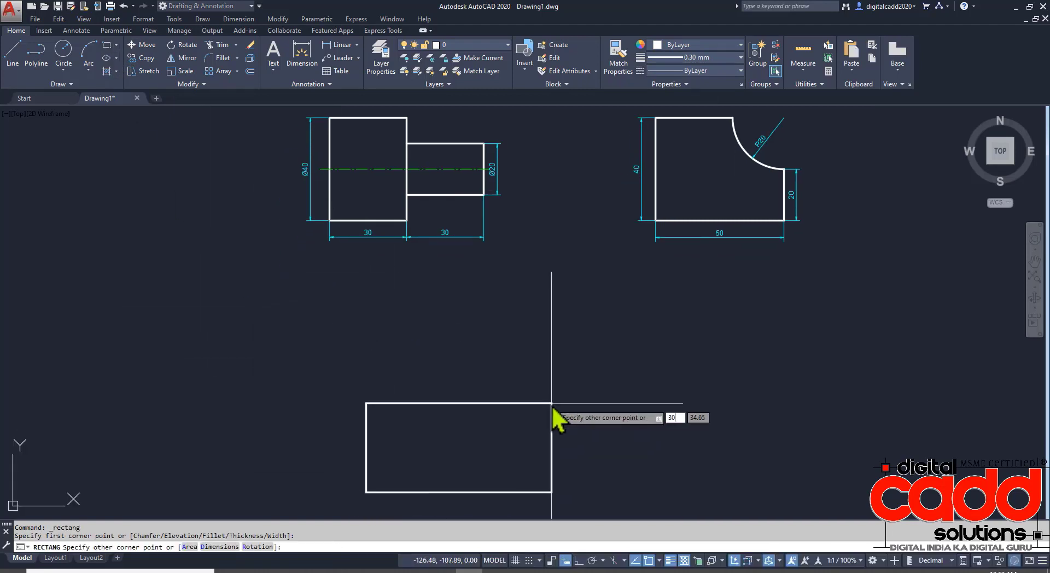
{"action": "type", "text": "30"}
{"action": "key", "text": "Tab"}
{"action": "type", "text": "30"}
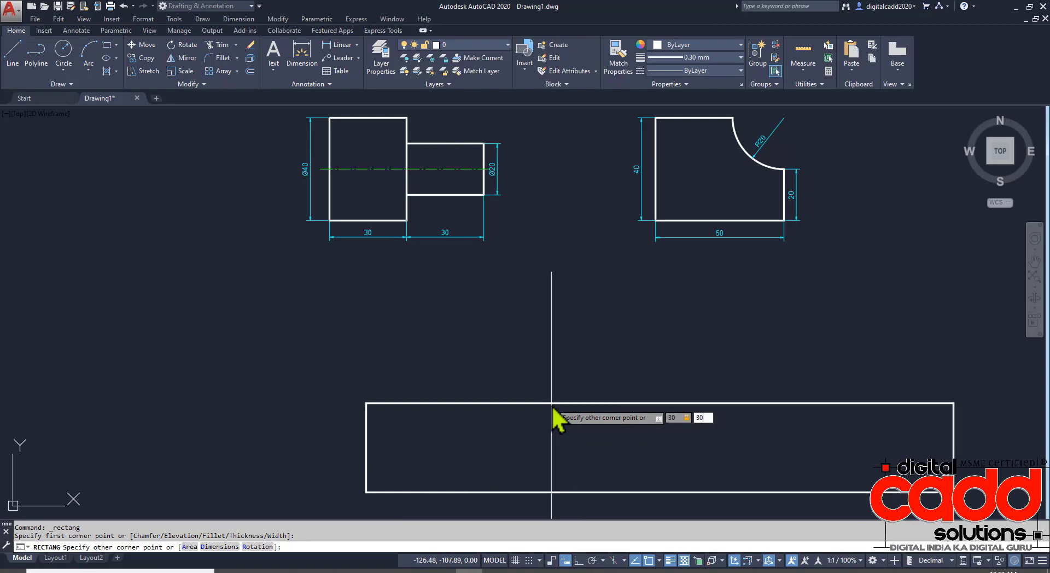
{"action": "key", "text": "Return"}
{"action": "middle_click_drag", "start_coordinate": [484, 425], "coordinate": [513, 335]}
{"action": "scroll", "coordinate": [402, 406], "scroll_direction": "up", "scroll_amount": 3}
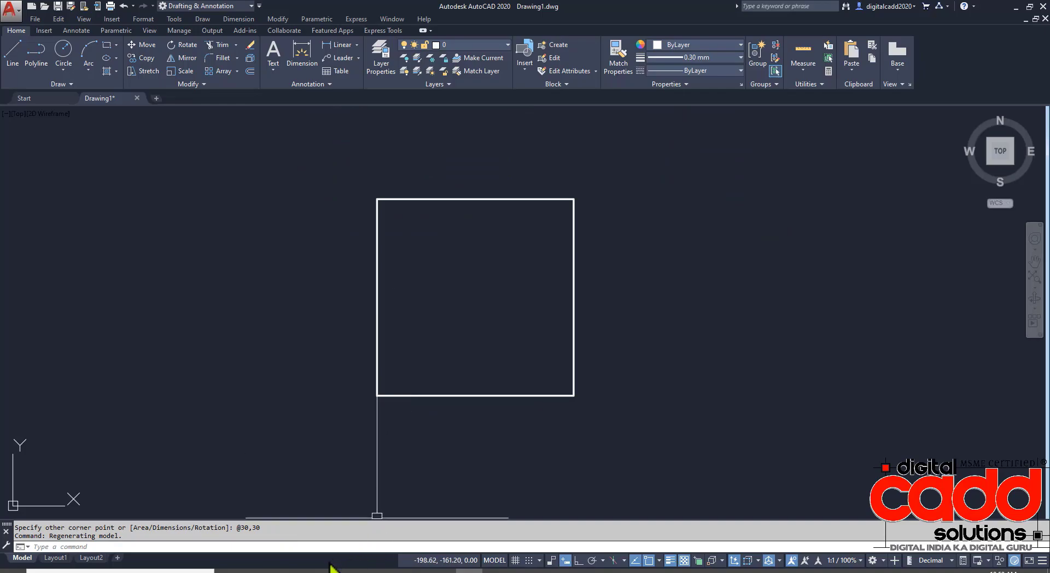
Step: Check the stepped shape in the PDF and, with Ortho on, draw the square's 10 by 10 lower-left notch lines, starting 10 from the corner
{"action": "left_click", "coordinate": [308, 570]}
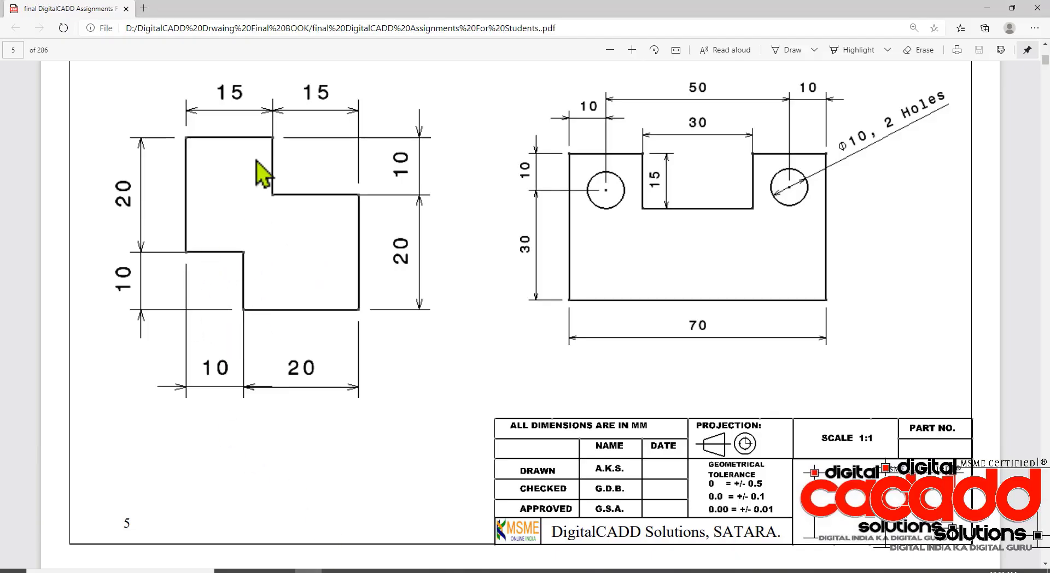
{"action": "key", "text": "alt+Tab"}
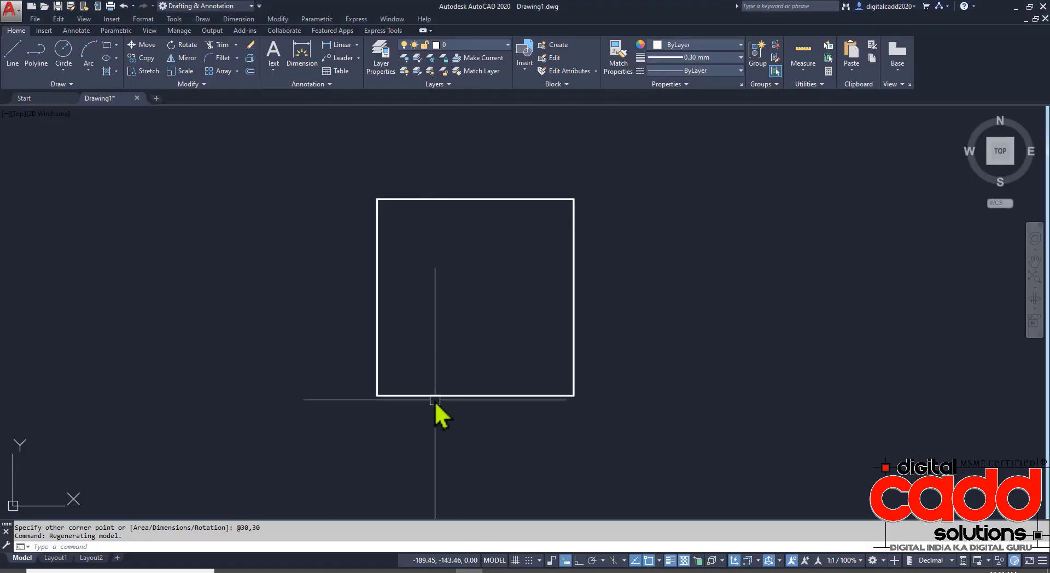
{"action": "middle_click_drag", "start_coordinate": [462, 385], "coordinate": [433, 378]}
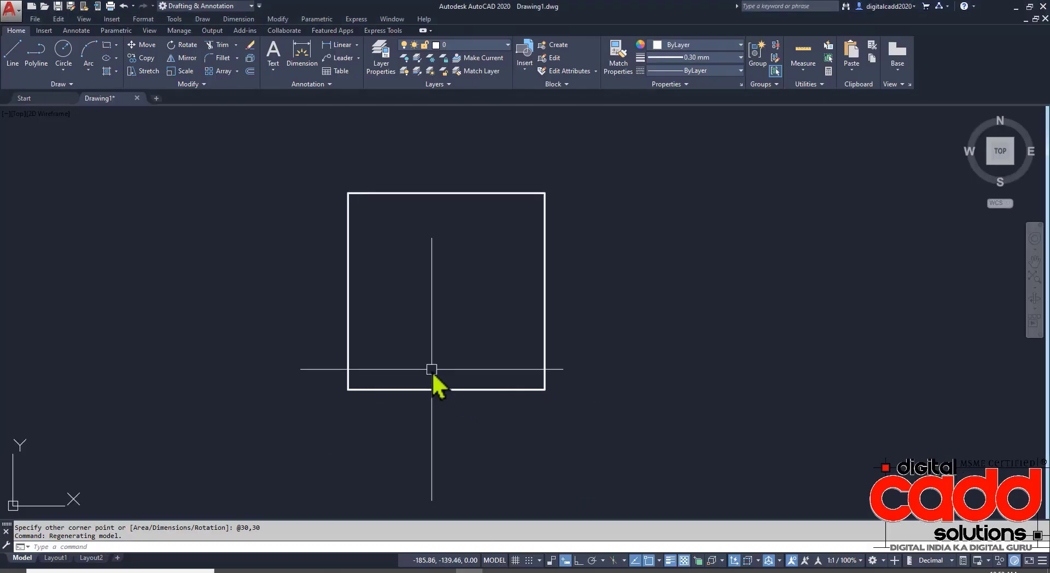
{"action": "type", "text": "l"}
{"action": "key", "text": "Return"}
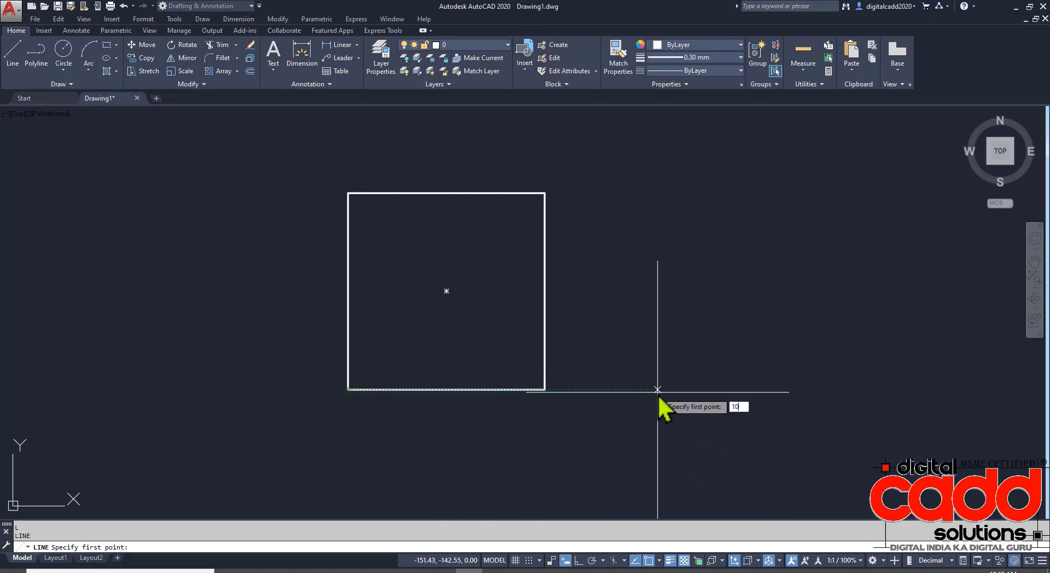
{"action": "type", "text": "10"}
{"action": "key", "text": "Return"}
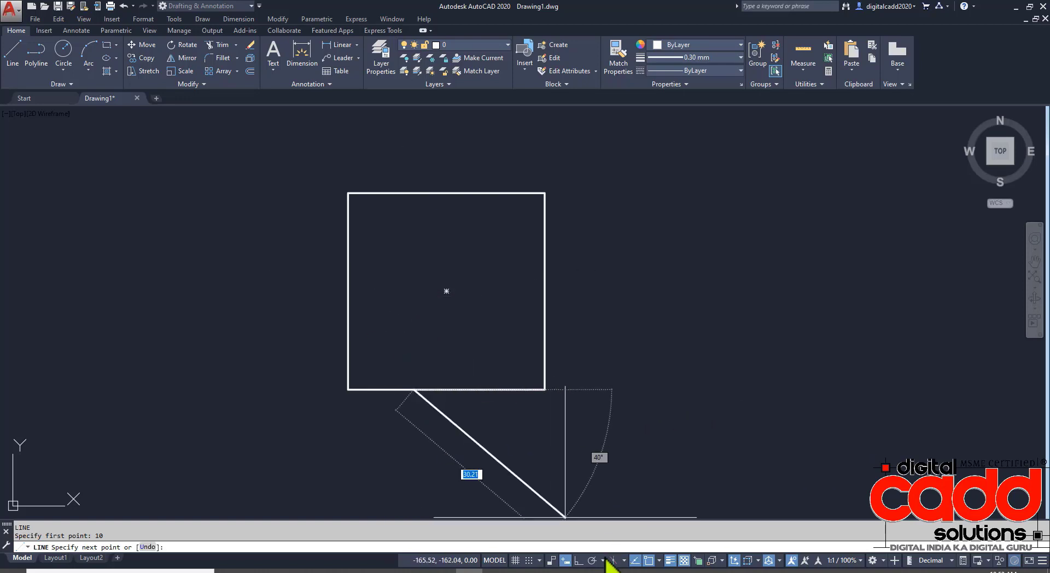
{"action": "left_click", "coordinate": [578, 561]}
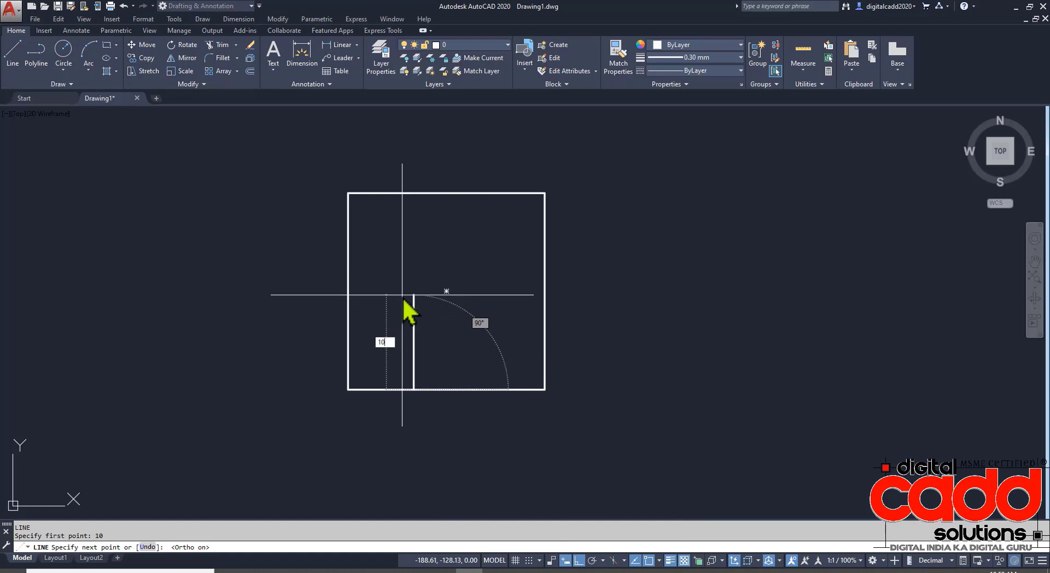
{"action": "type", "text": "10"}
{"action": "key", "text": "Return"}
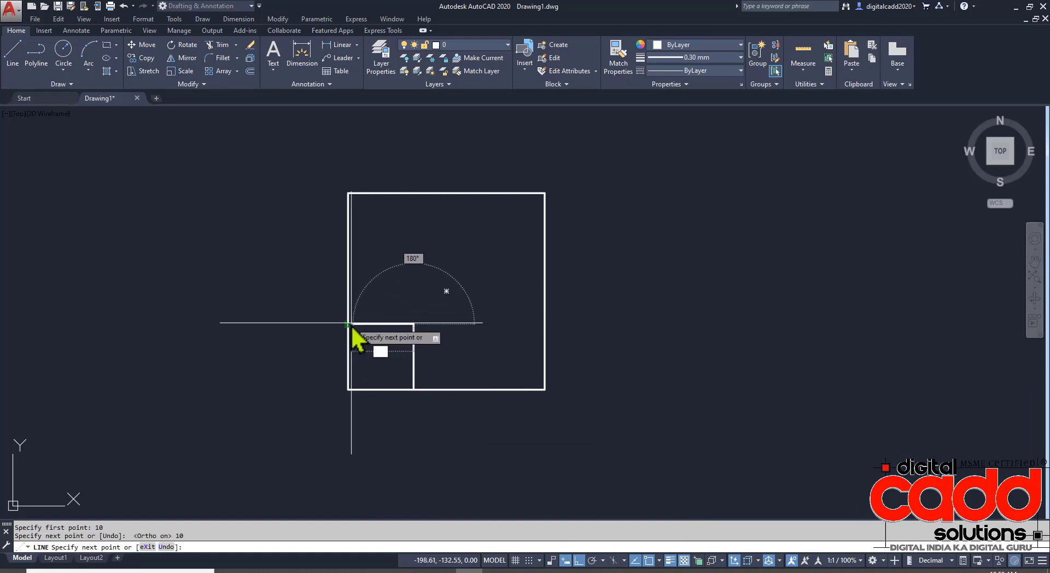
{"action": "left_click", "coordinate": [348, 325]}
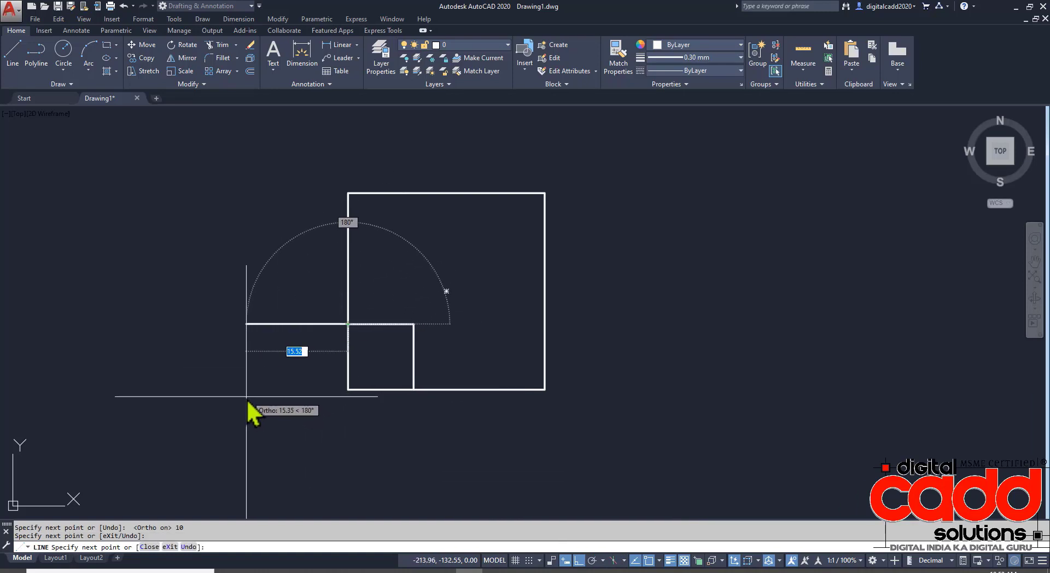
{"action": "key", "text": "Return"}
{"action": "middle_click_drag", "start_coordinate": [413, 419], "coordinate": [345, 451]}
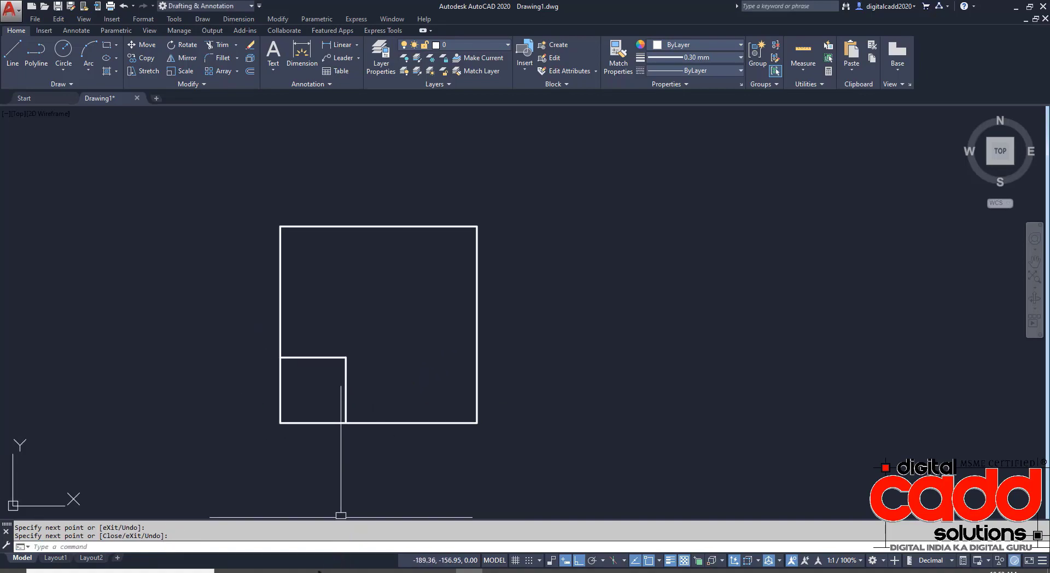
Step: Recheck the PDF and draw the upper-right notch: start 15 from the square's upper-left corner, go 10 down and across to the right edge
{"action": "left_click", "coordinate": [309, 570]}
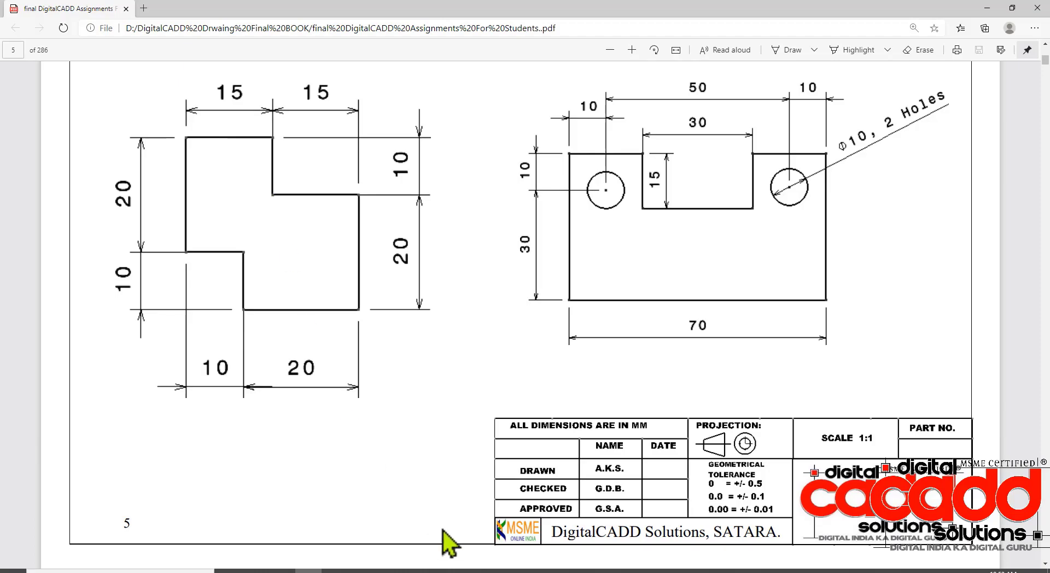
{"action": "left_click", "coordinate": [469, 570]}
{"action": "key", "text": "Return"}
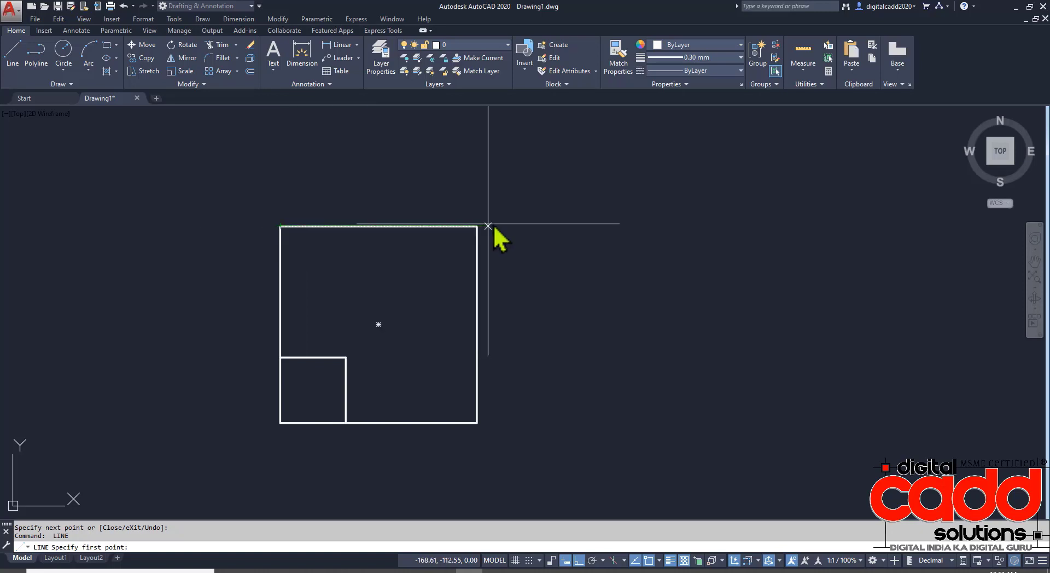
{"action": "type", "text": "15"}
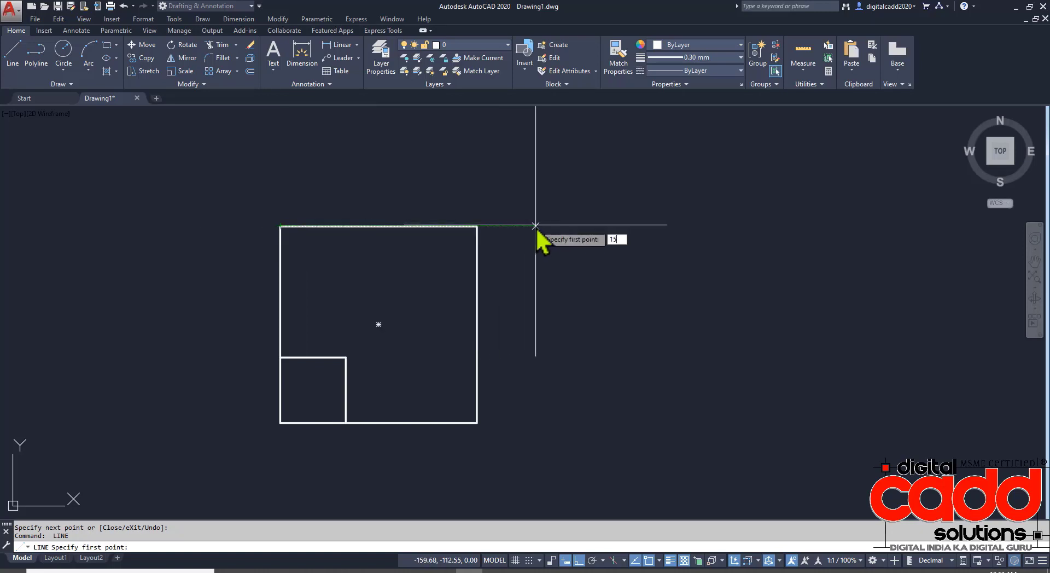
{"action": "key", "text": "Return"}
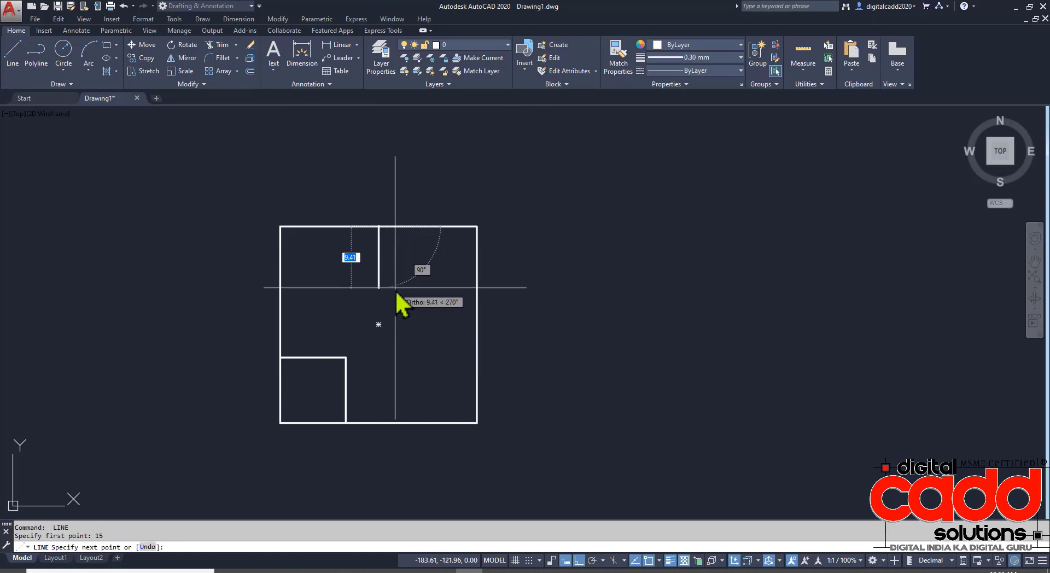
{"action": "type", "text": "10"}
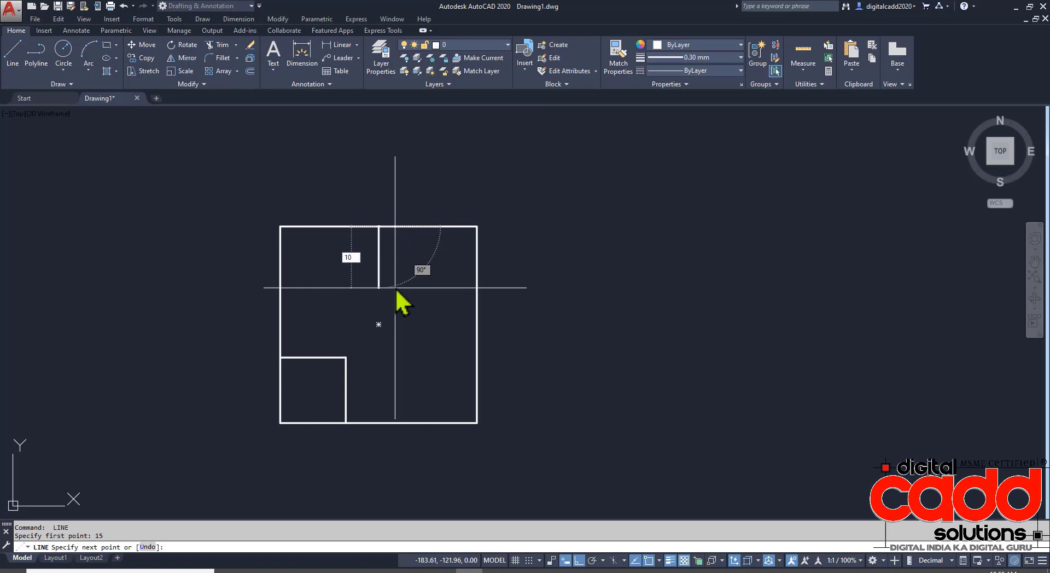
{"action": "key", "text": "Return"}
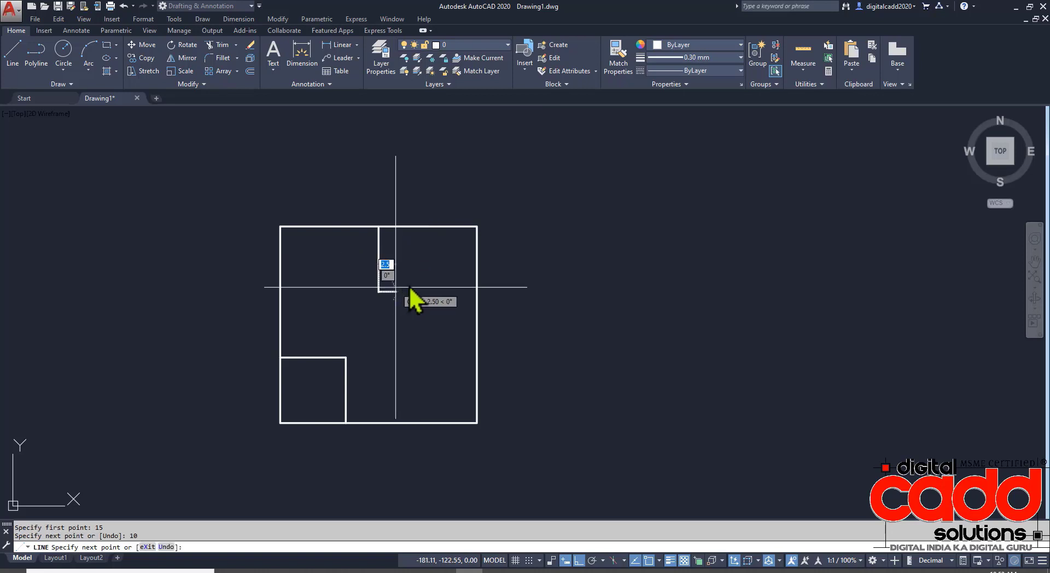
{"action": "left_click", "coordinate": [476, 293]}
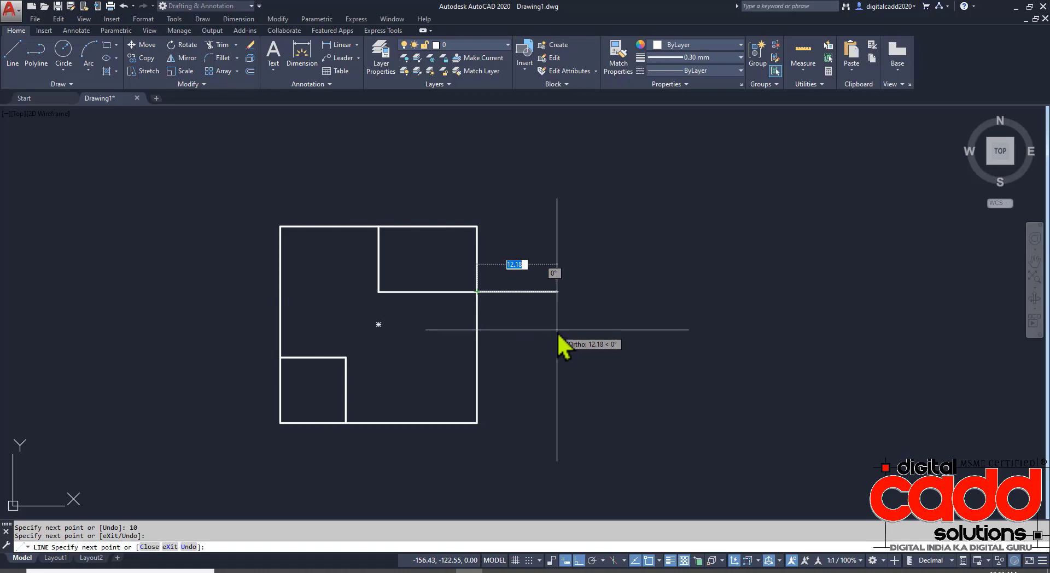
{"action": "key", "text": "Return"}
{"action": "middle_click_drag", "start_coordinate": [464, 316], "coordinate": [516, 328]}
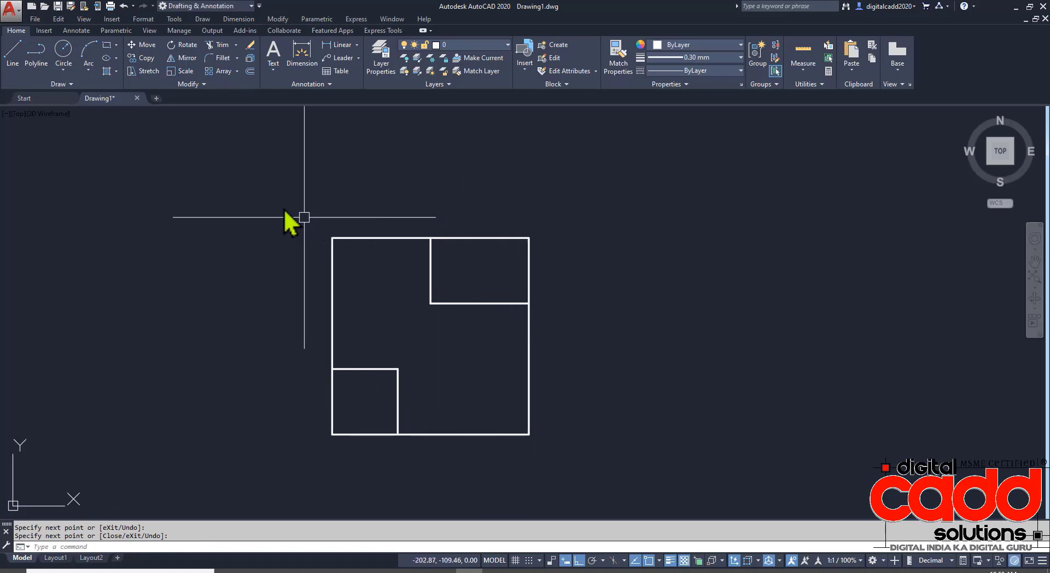
{"action": "left_click", "coordinate": [274, 199]}
{"action": "left_click", "coordinate": [432, 279]}
{"action": "left_click", "coordinate": [370, 463]}
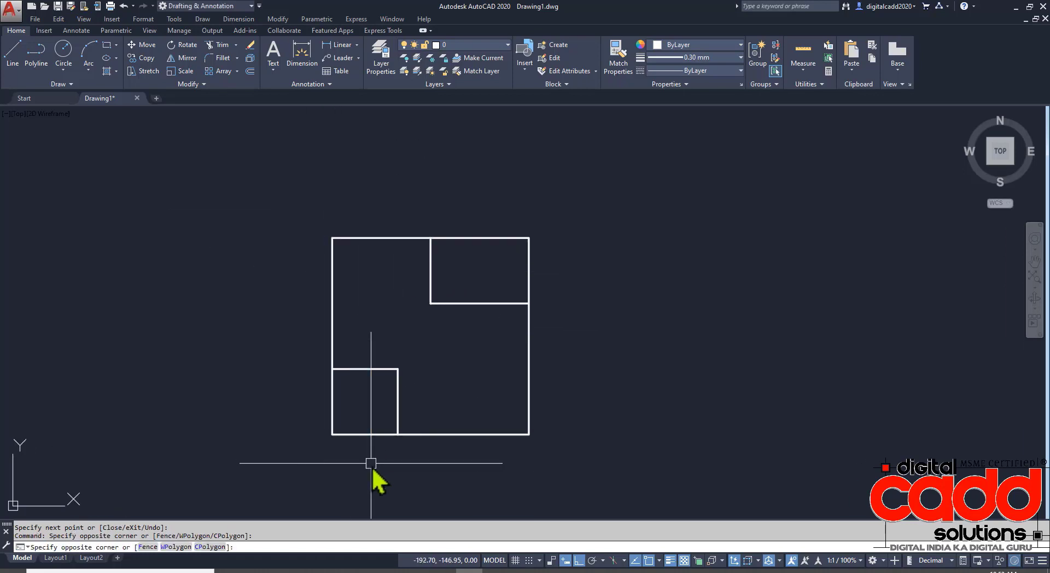
{"action": "left_click", "coordinate": [351, 447]}
{"action": "left_click", "coordinate": [438, 463]}
{"action": "left_click", "coordinate": [457, 463]}
{"action": "middle_click_drag", "start_coordinate": [621, 316], "coordinate": [489, 310]}
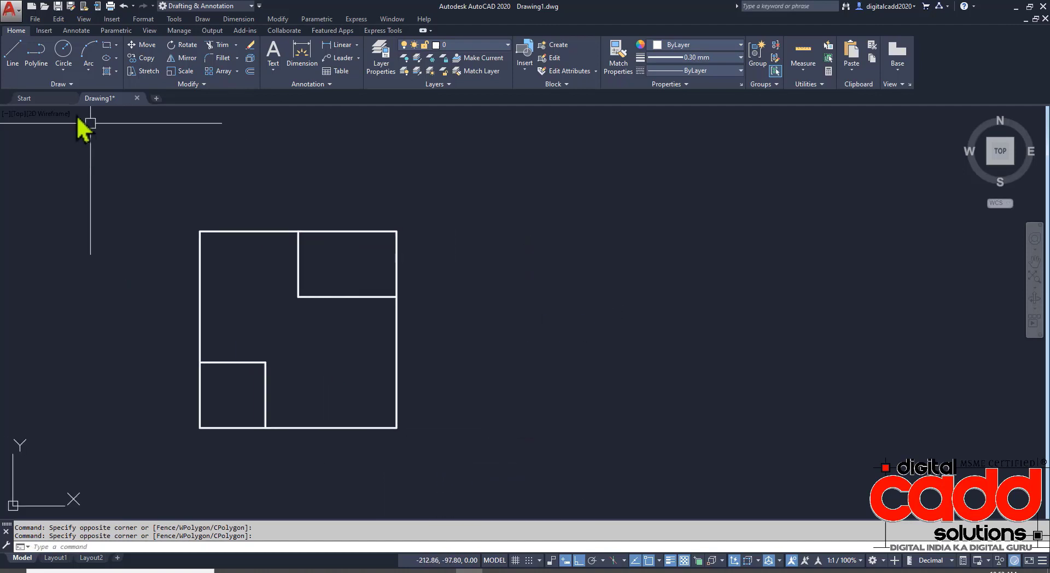
Step: Draw a vertical line about 15 long downward, starting 10 to the right of the square's upper-right corner
{"action": "left_click", "coordinate": [13, 52]}
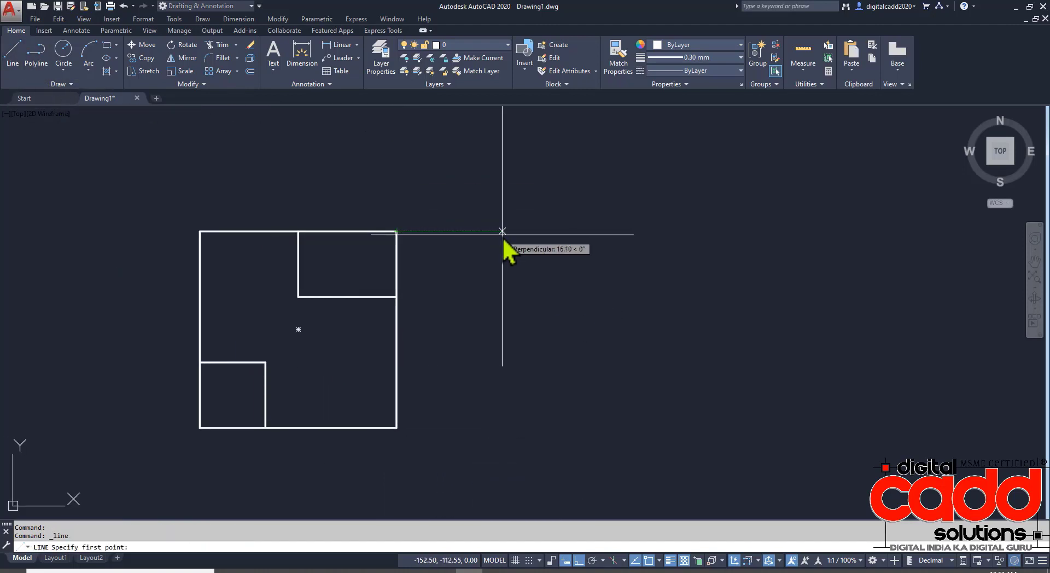
{"action": "type", "text": "10"}
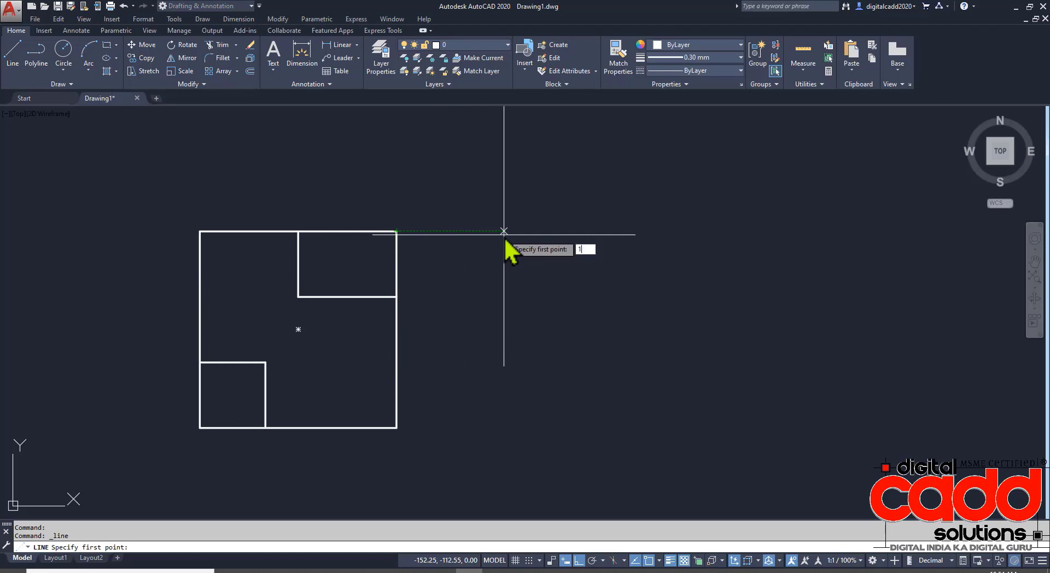
{"action": "key", "text": "Return"}
{"action": "left_click", "coordinate": [462, 329]}
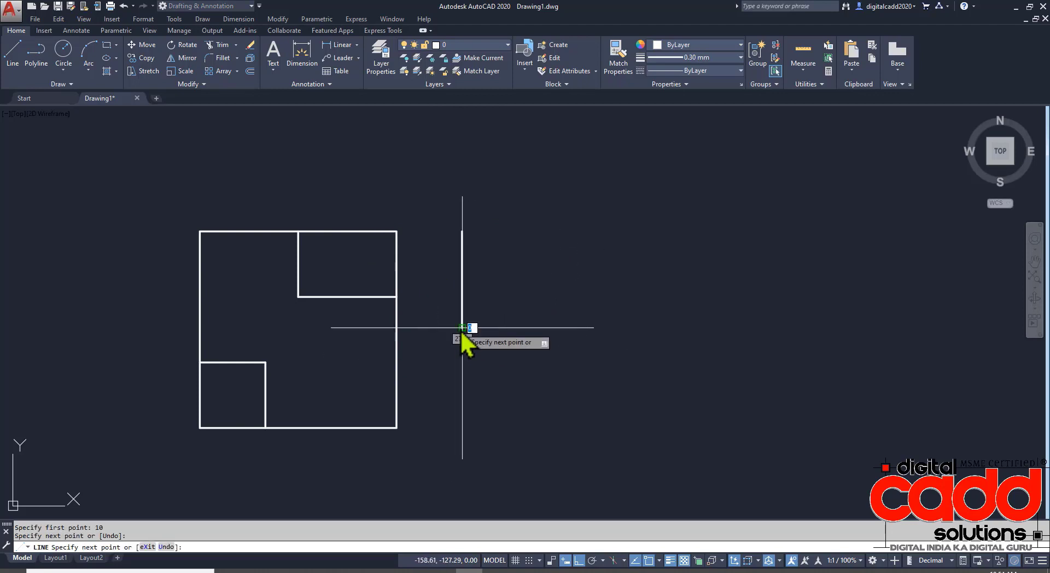
{"action": "key", "text": "Return"}
Step: Start another line 15 to the right of the square's lower-right corner
{"action": "key", "text": "Return"}
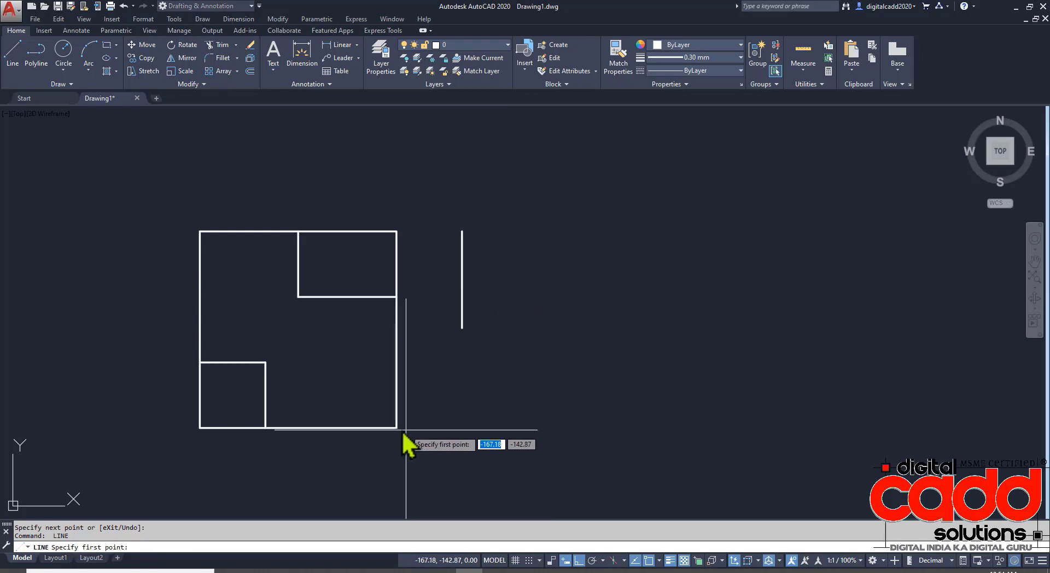
{"action": "type", "text": "15"}
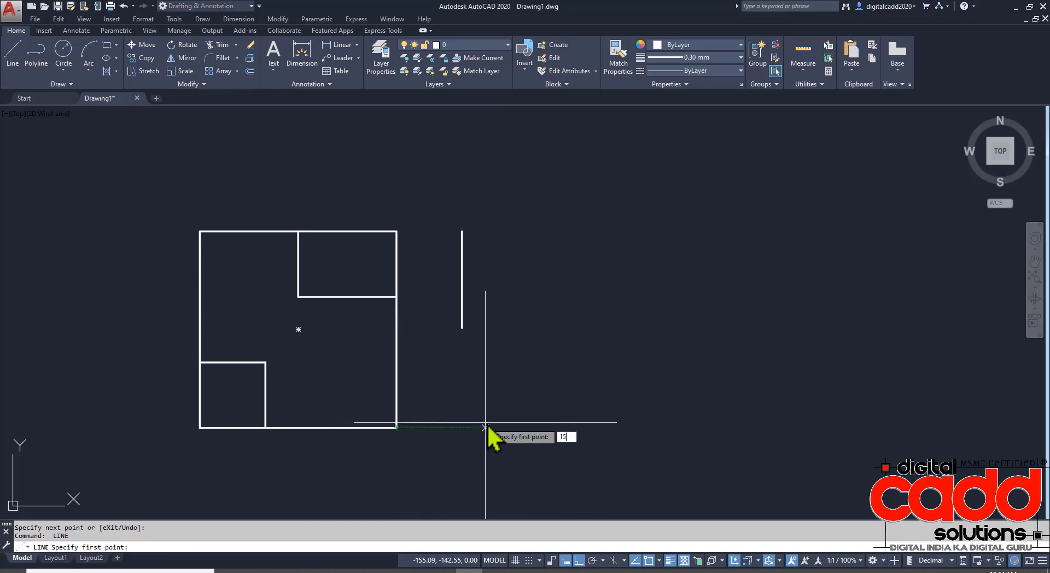
Step: Draw a short vertical line downward, starting 15 mm to the right of the square's lower-right corner
{"action": "key", "text": "Return"}
{"action": "left_click", "coordinate": [495, 486]}
{"action": "key", "text": "Return"}
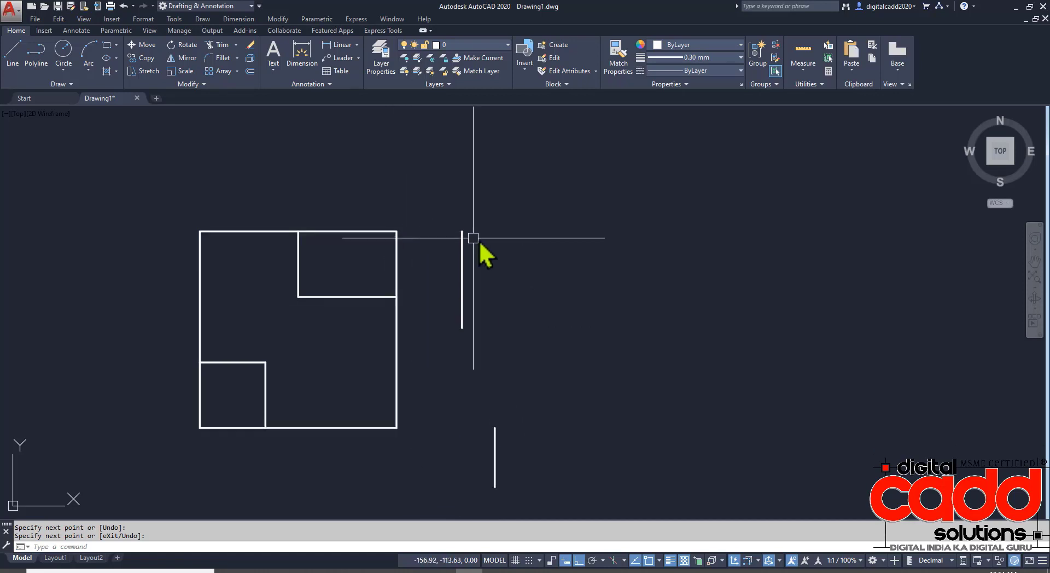
Step: Erase the two loose vertical lines to the right of the square
{"action": "left_click", "coordinate": [517, 227]}
{"action": "left_click", "coordinate": [445, 483]}
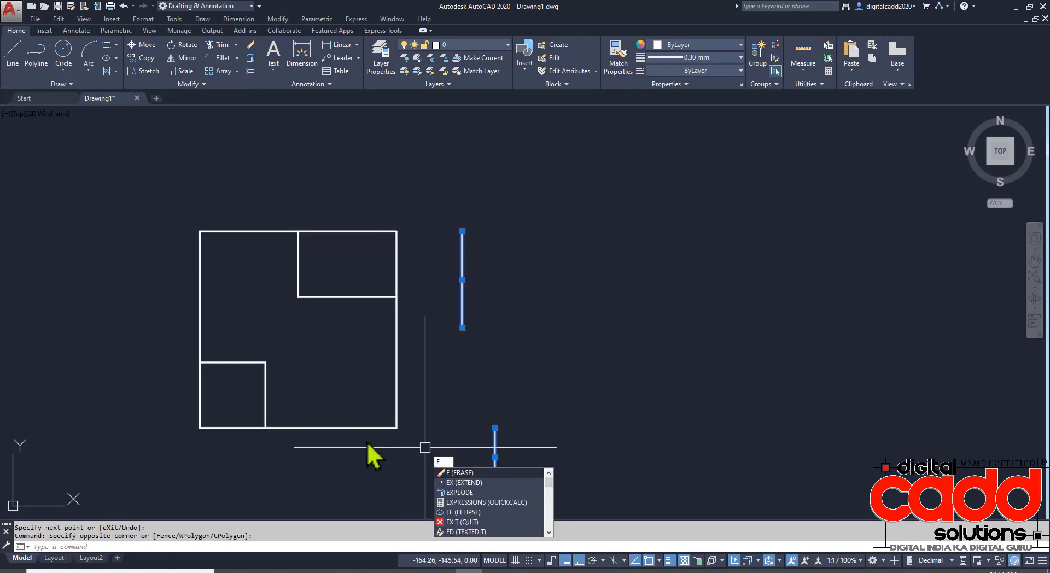
{"action": "key", "text": "Return"}
{"action": "middle_click_drag", "start_coordinate": [359, 269], "coordinate": [403, 274]}
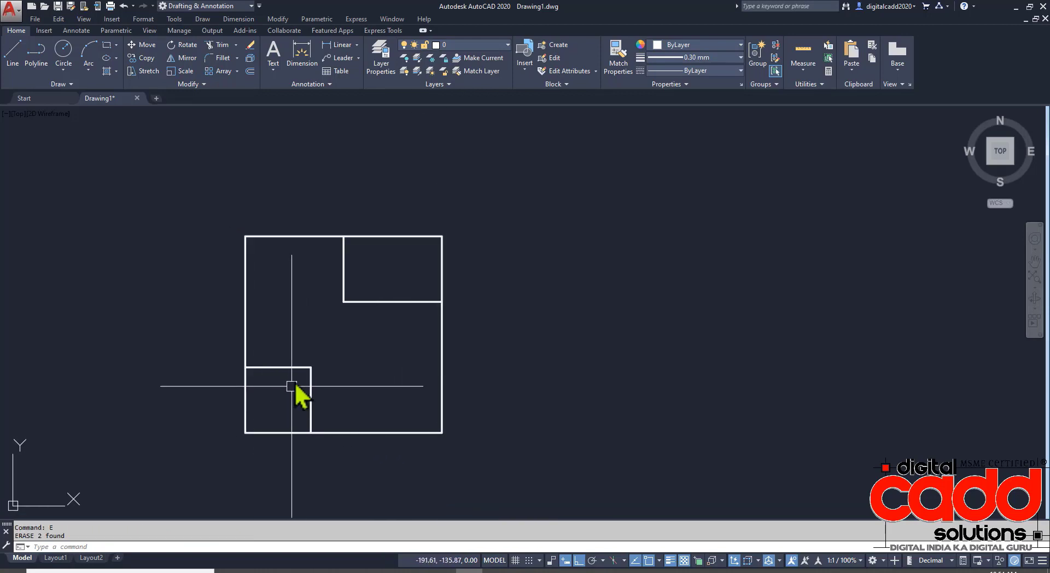
{"action": "mouse_move", "coordinate": [361, 373]}
{"action": "middle_mouse_down"}
{"action": "mouse_move", "coordinate": [475, 344]}
{"action": "mouse_move", "coordinate": [435, 351]}
{"action": "middle_mouse_up"}
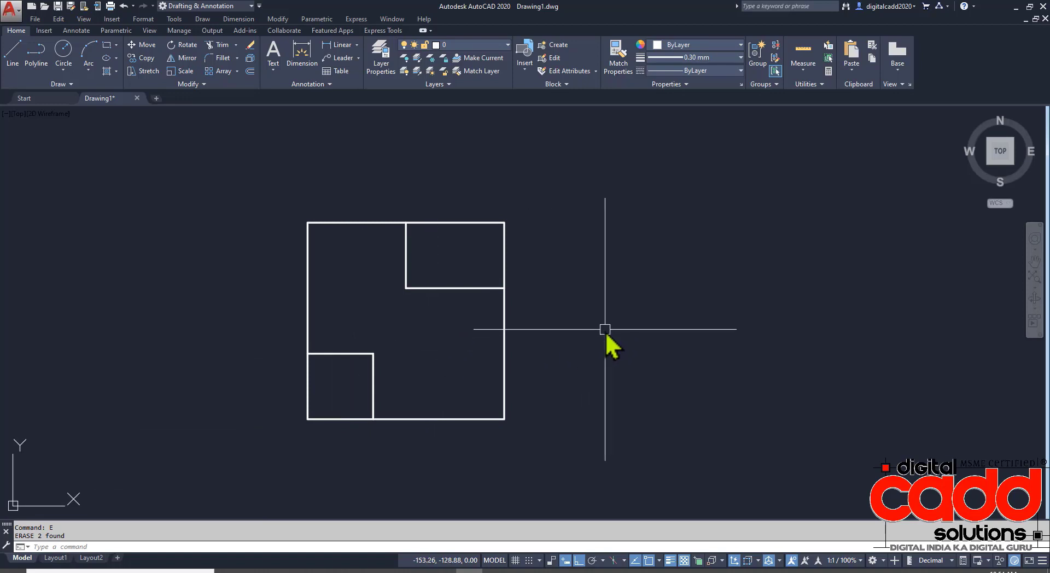
Step: Trim the square's outer edges at the upper-right and lower-left corner rectangles to leave a stepped profile
{"action": "key", "text": "Return"}
{"action": "key", "text": "Return"}
{"action": "left_click", "coordinate": [496, 196]}
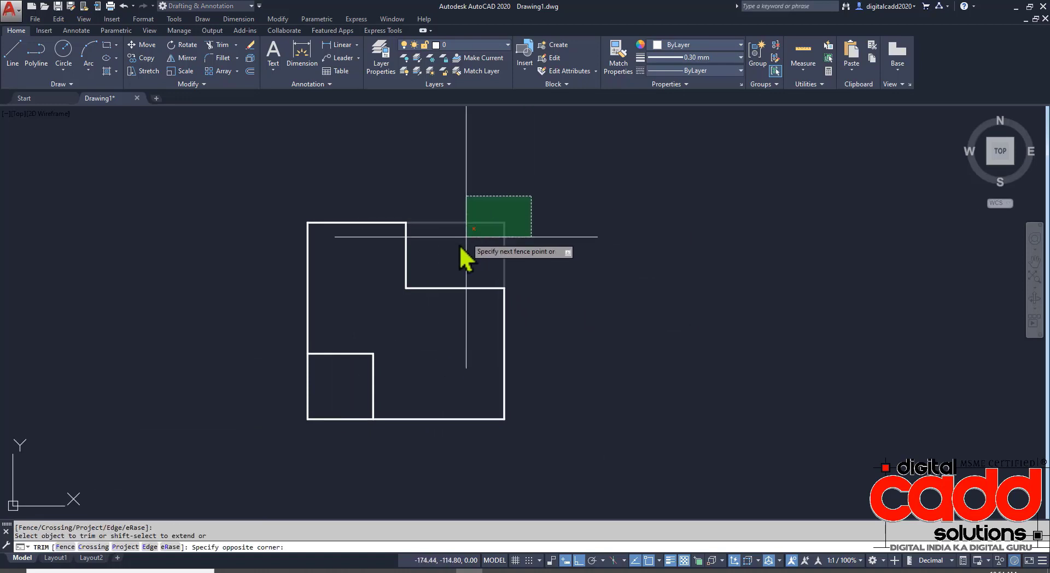
{"action": "left_click", "coordinate": [464, 249]}
{"action": "left_click", "coordinate": [353, 384]}
{"action": "left_click", "coordinate": [286, 443]}
{"action": "key", "text": "Return"}
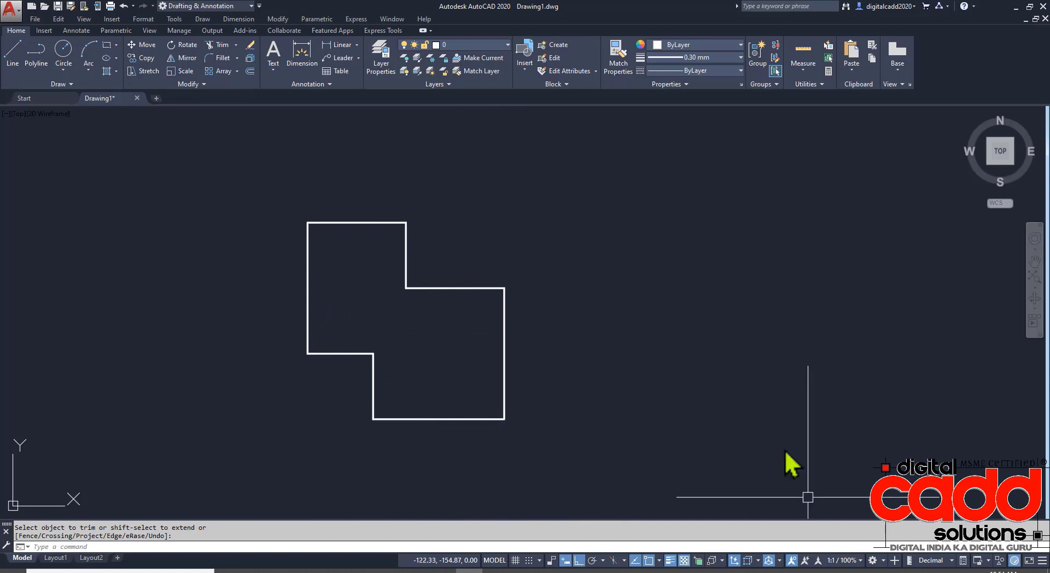
Step: Check the second figure in the assignment PDF and draw its 70 by 40 mm rectangle to the right of the stepped profile
{"action": "mouse_move", "coordinate": [535, 290]}
{"action": "middle_mouse_down"}
{"action": "mouse_move", "coordinate": [491, 296]}
{"action": "mouse_move", "coordinate": [501, 293]}
{"action": "middle_mouse_up"}
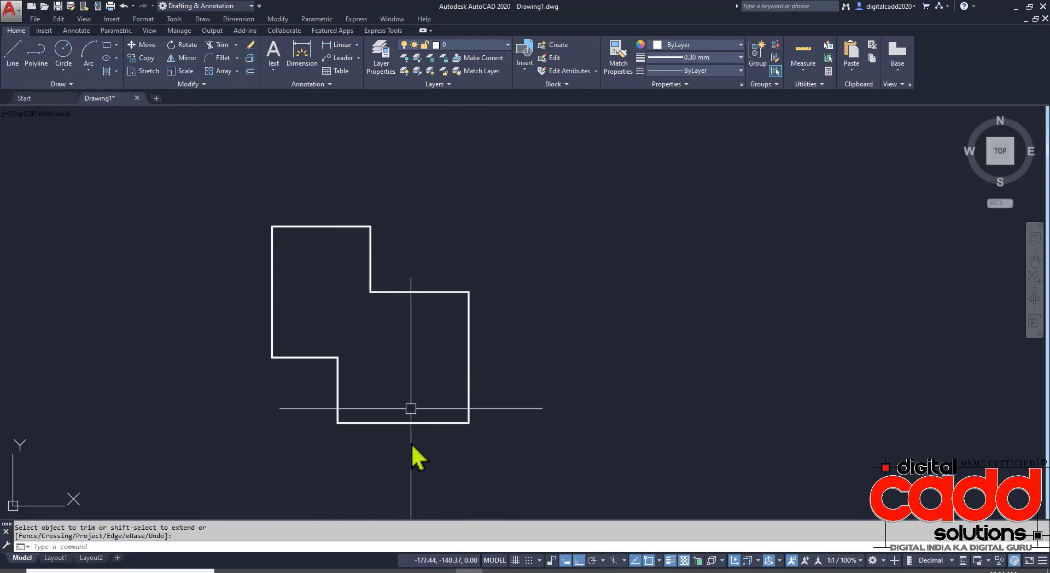
{"action": "key", "text": "alt+Tab"}
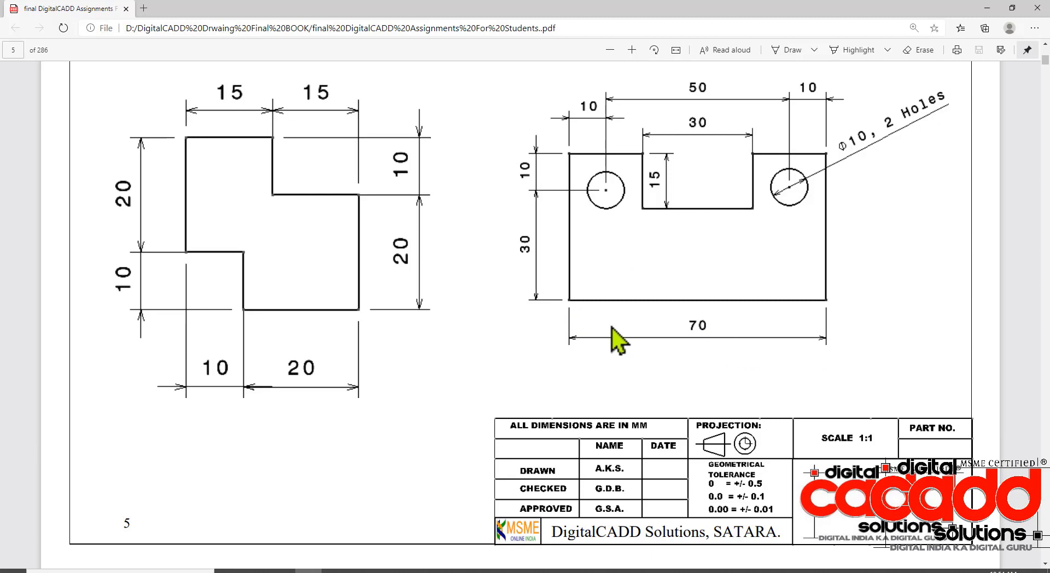
{"action": "left_click", "coordinate": [474, 569]}
{"action": "middle_click_drag", "start_coordinate": [536, 291], "coordinate": [411, 278]}
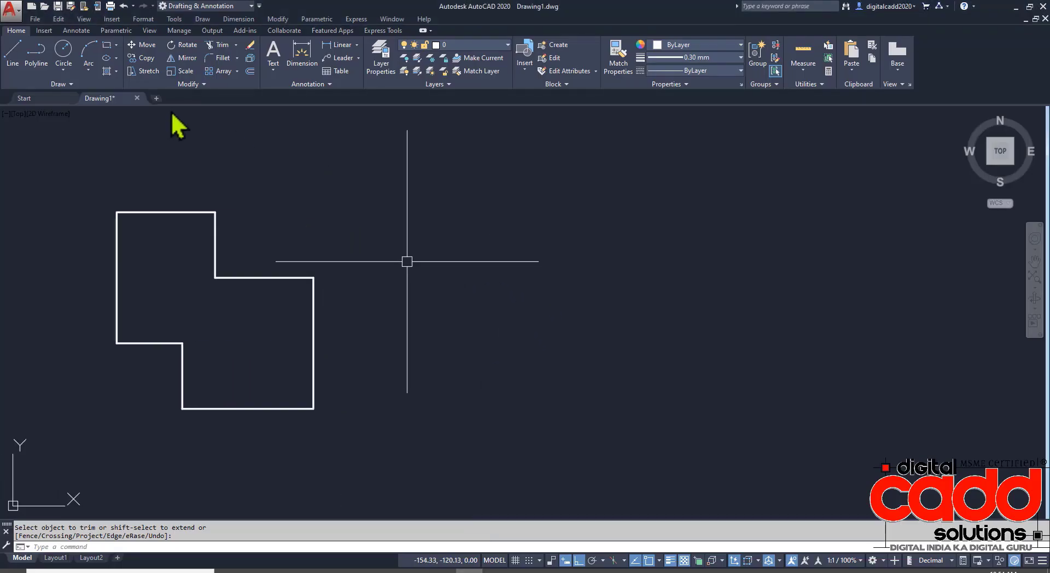
{"action": "left_click", "coordinate": [107, 44]}
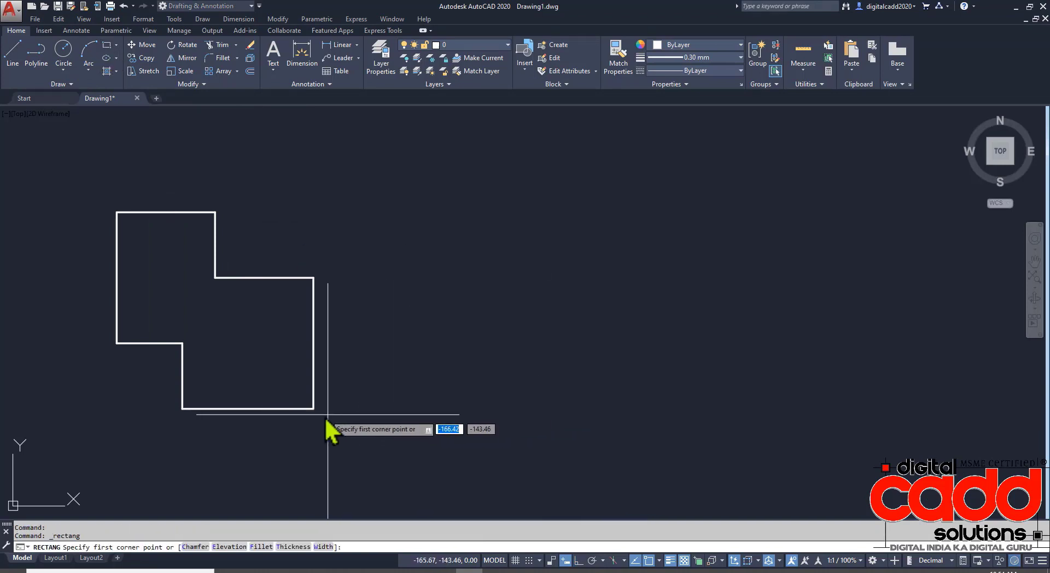
{"action": "left_click", "coordinate": [488, 410]}
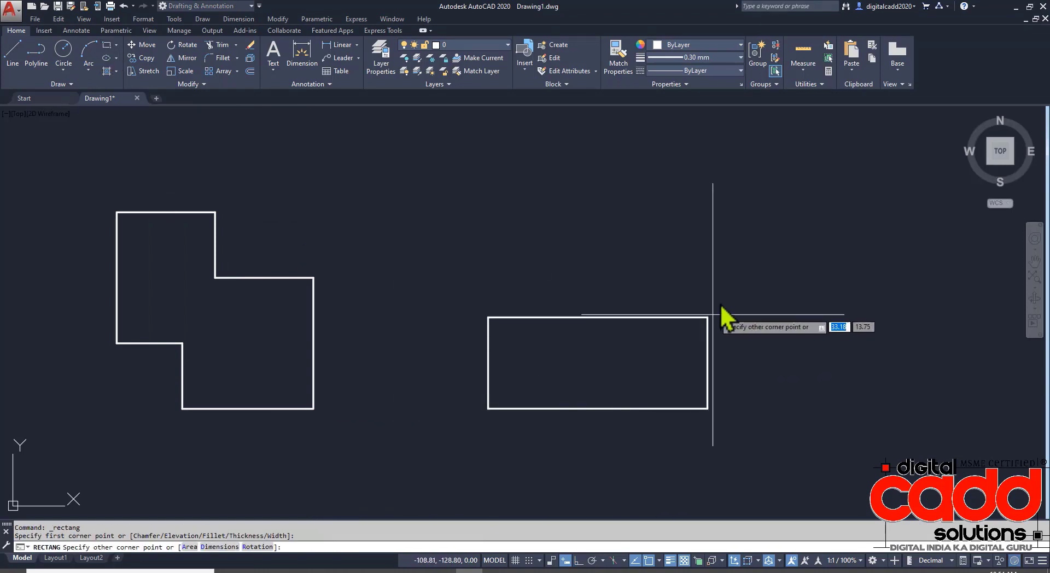
{"action": "type", "text": "70"}
{"action": "key", "text": "Tab"}
{"action": "type", "text": "4"}
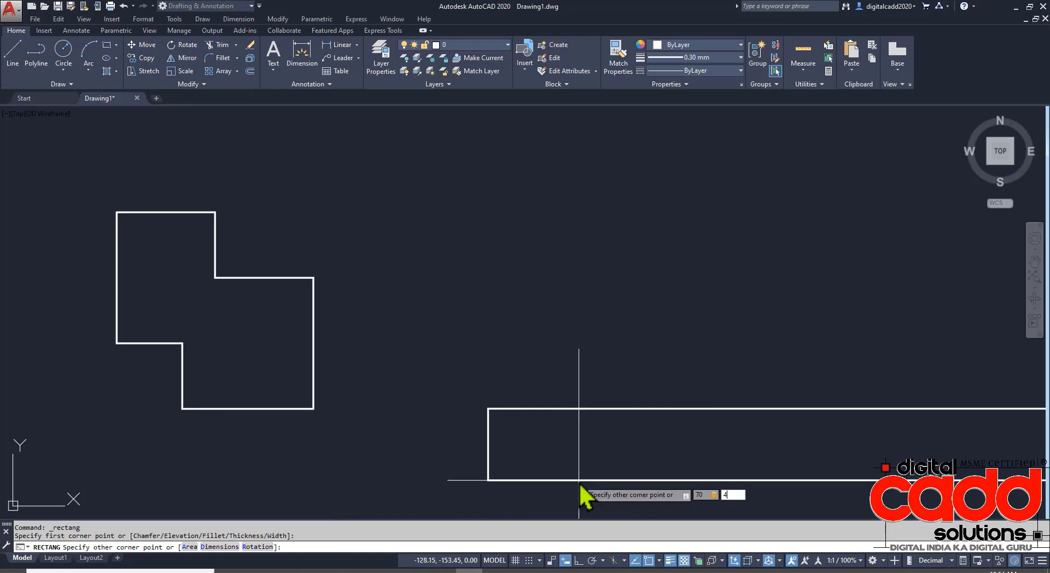
{"action": "type", "text": "0"}
{"action": "key", "text": "Return"}
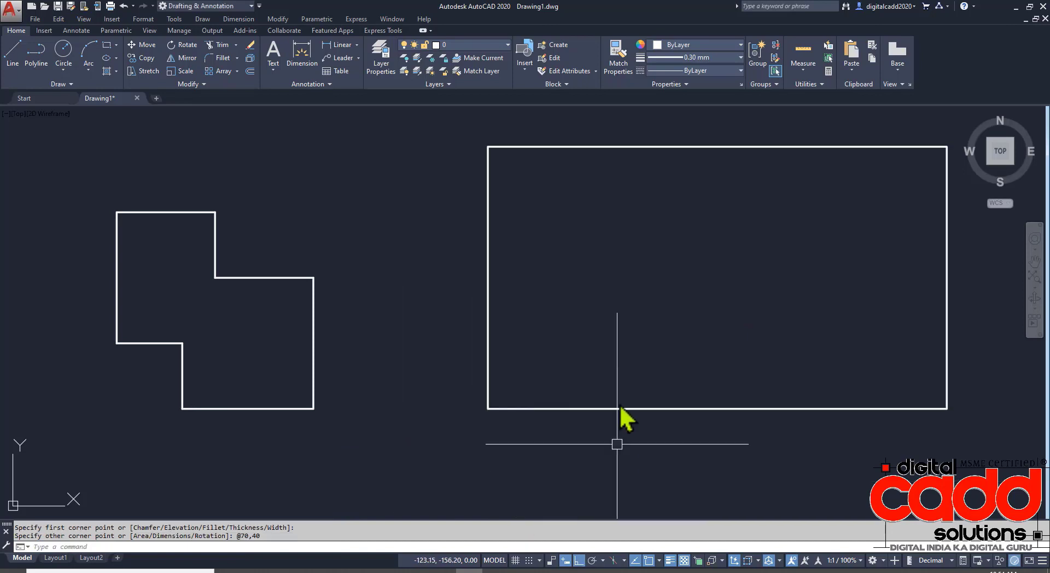
Step: Draw the notch outline starting 20 mm from the rectangle's upper-left corner: 15 mm down, 30 mm right, and back up to the top edge
{"action": "middle_click_drag", "start_coordinate": [724, 310], "coordinate": [577, 330]}
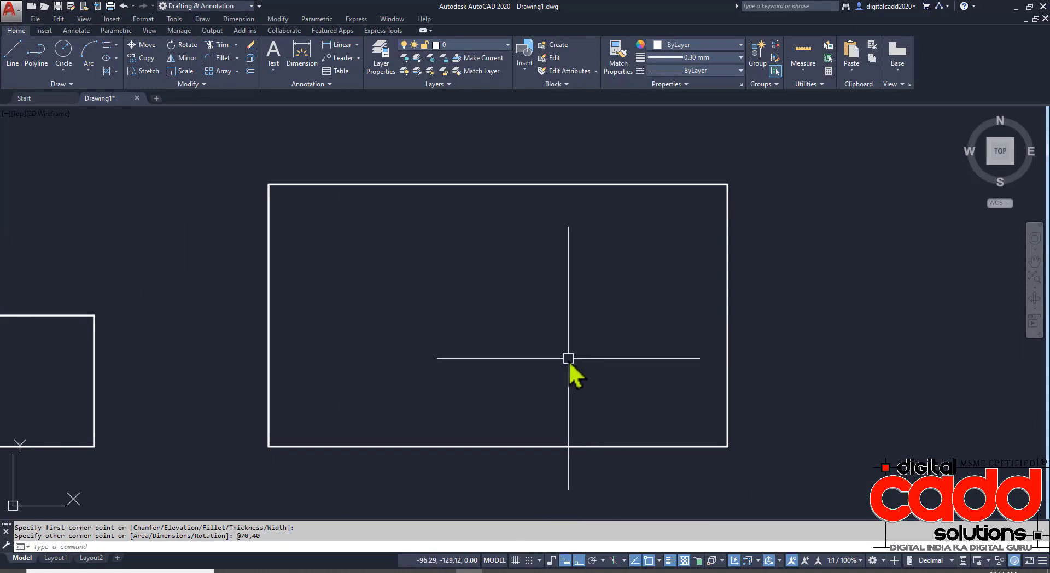
{"action": "middle_click_drag", "start_coordinate": [534, 337], "coordinate": [511, 335]}
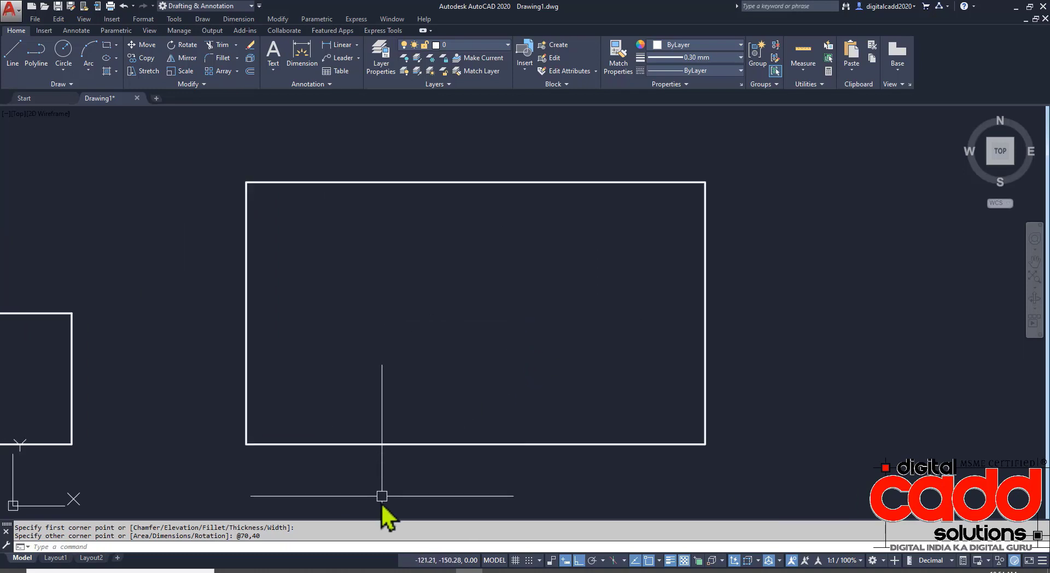
{"action": "left_click", "coordinate": [309, 570]}
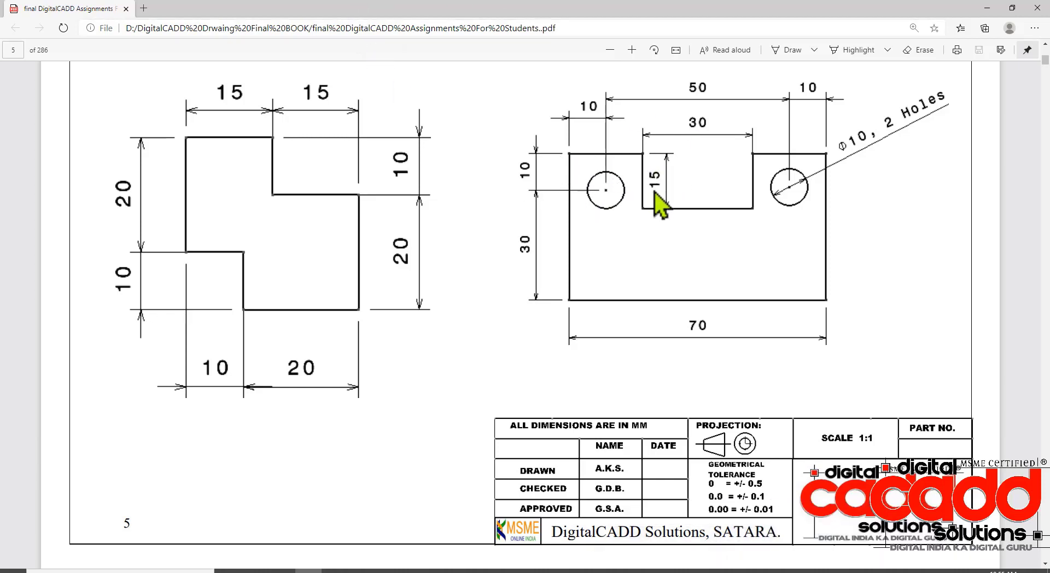
{"action": "left_click", "coordinate": [469, 569]}
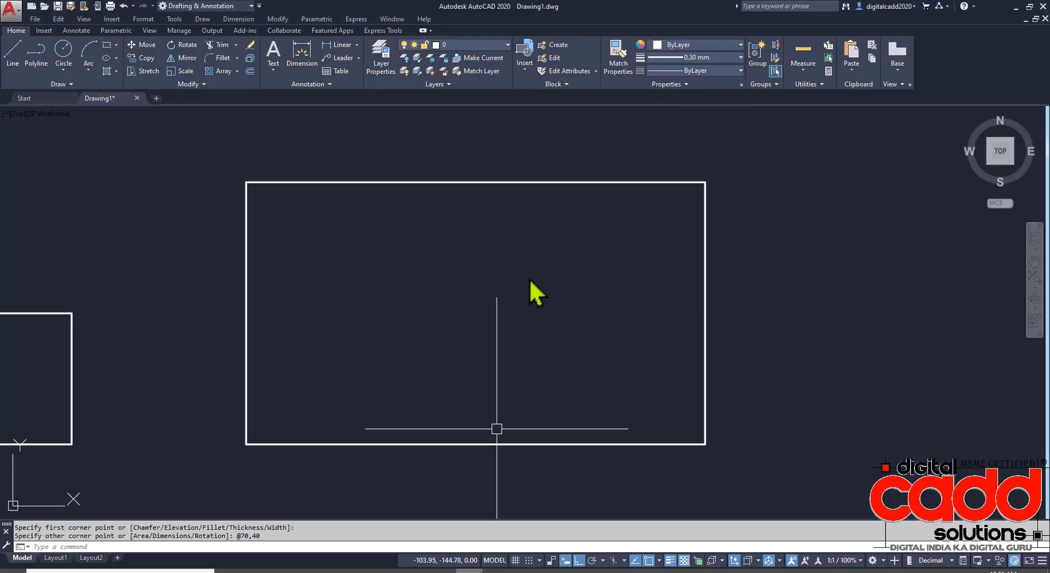
{"action": "middle_click_drag", "start_coordinate": [528, 261], "coordinate": [501, 259]}
{"action": "left_click", "coordinate": [15, 64]}
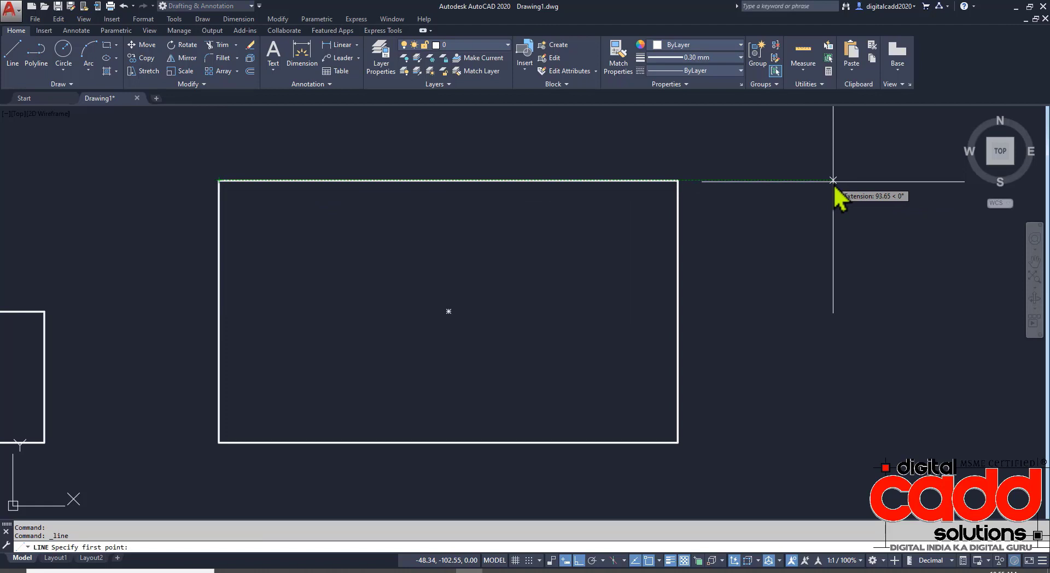
{"action": "type", "text": "20"}
{"action": "key", "text": "Return"}
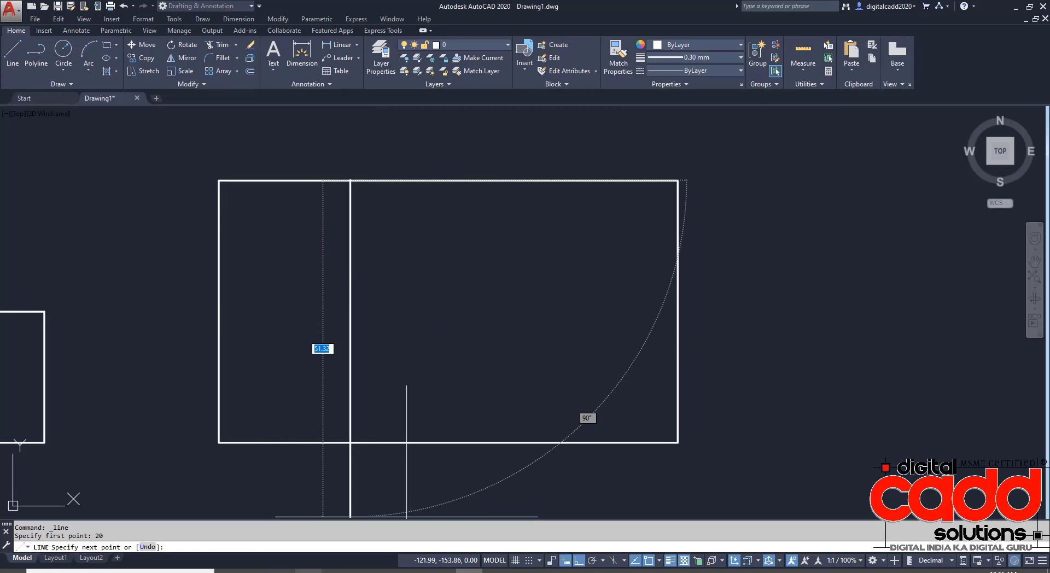
{"action": "key", "text": "alt+Tab"}
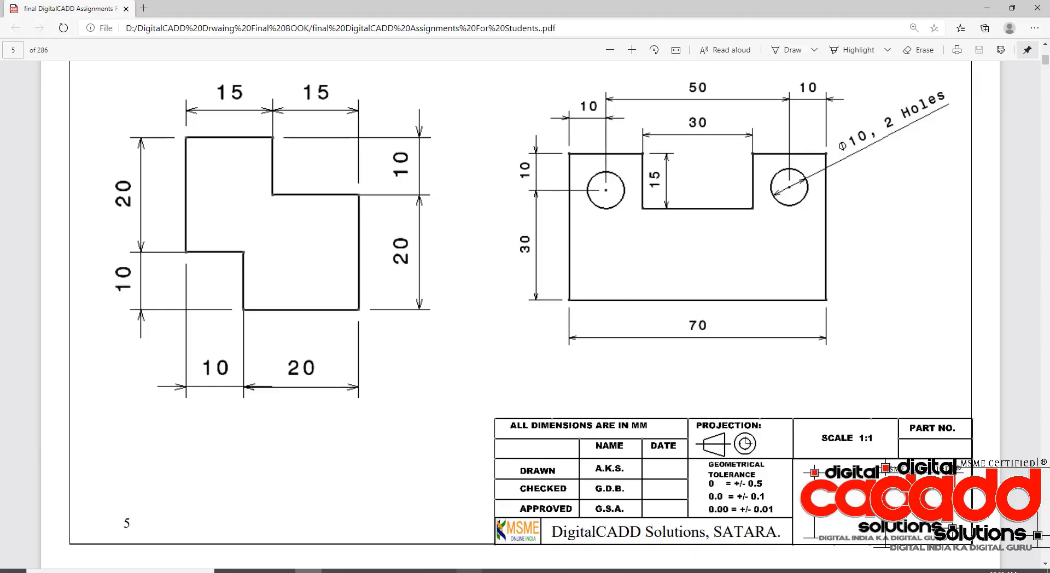
{"action": "key", "text": "alt+Tab"}
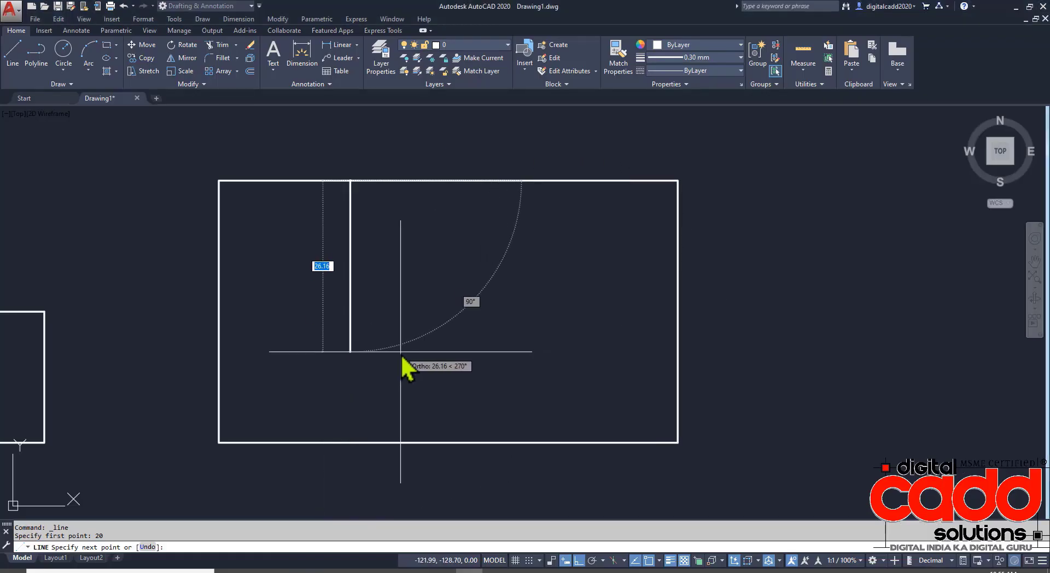
{"action": "key", "text": "Return"}
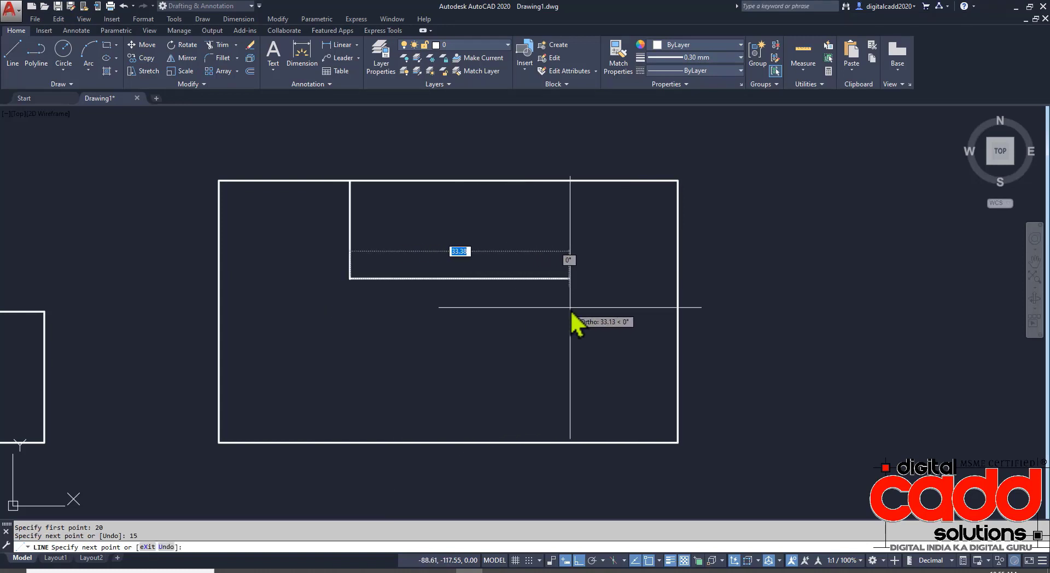
{"action": "type", "text": "30"}
{"action": "key", "text": "Return"}
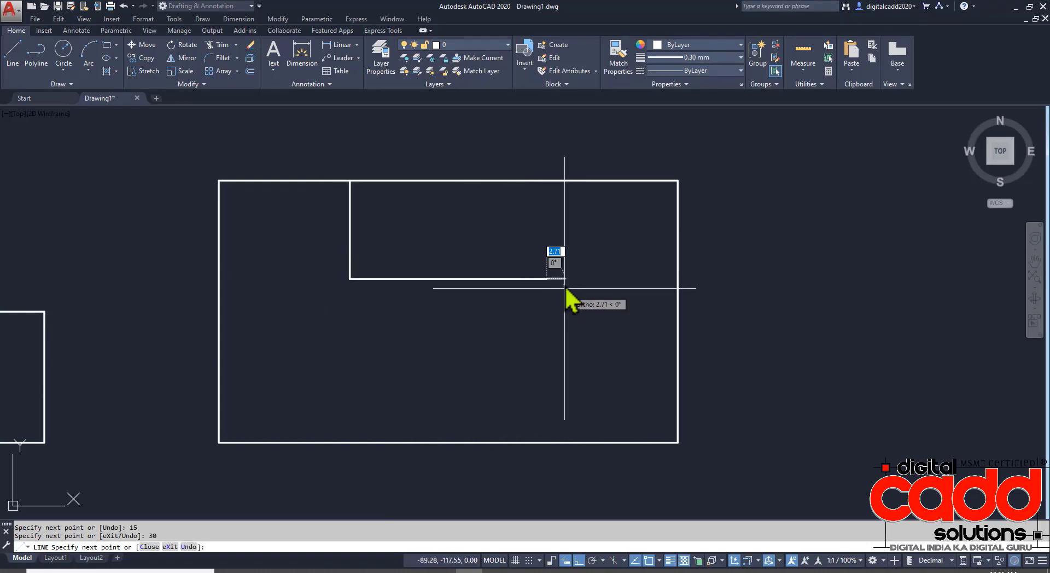
{"action": "left_click", "coordinate": [547, 180]}
{"action": "key", "text": "Return"}
Step: Trim the rectangle's top edge between the two vertical notch lines to open the notch
{"action": "middle_click_drag", "start_coordinate": [475, 246], "coordinate": [562, 258]}
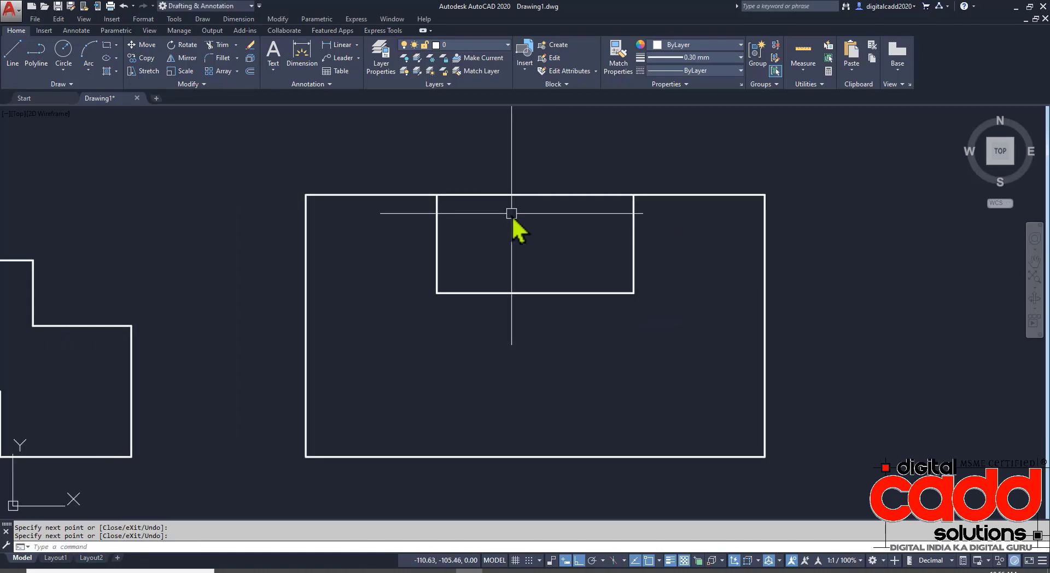
{"action": "type", "text": "TR"}
{"action": "key", "text": "Return"}
{"action": "left_click", "coordinate": [597, 156]}
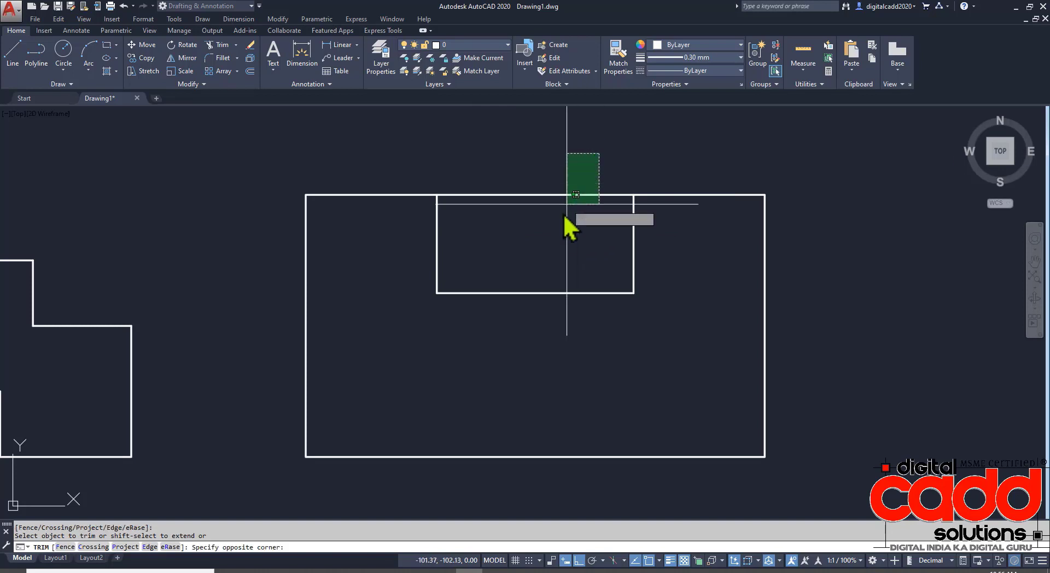
{"action": "left_click", "coordinate": [555, 234]}
{"action": "key", "text": "Escape"}
Step: Draw a 10 mm diameter circle centred 10 mm below the midpoint of the left tab's top edge, following the assignment PDF
{"action": "mouse_move", "coordinate": [552, 315]}
{"action": "middle_mouse_down"}
{"action": "mouse_move", "coordinate": [559, 308]}
{"action": "mouse_move", "coordinate": [530, 300]}
{"action": "mouse_move", "coordinate": [540, 304]}
{"action": "middle_mouse_up"}
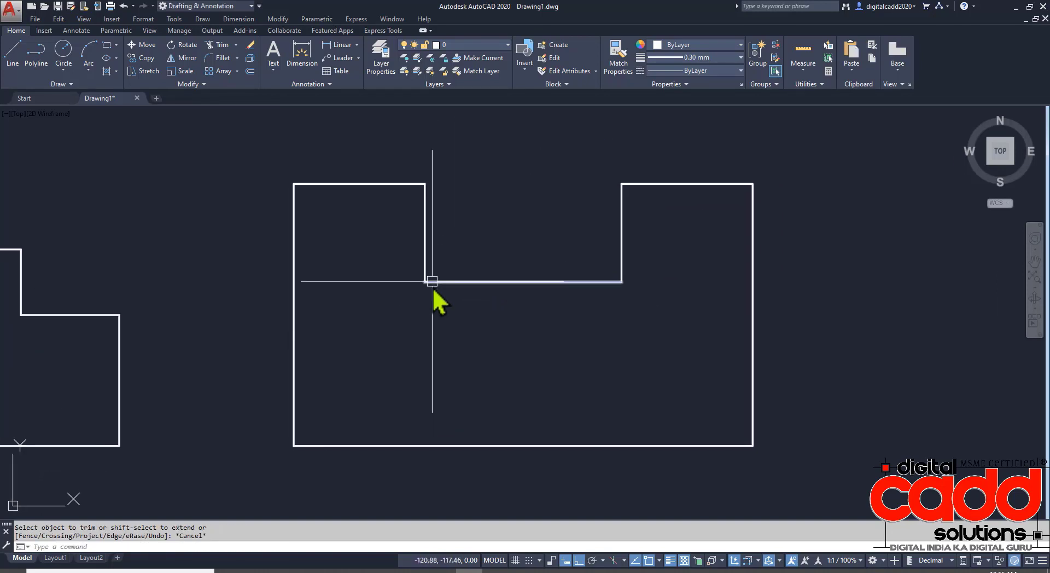
{"action": "left_click", "coordinate": [309, 570]}
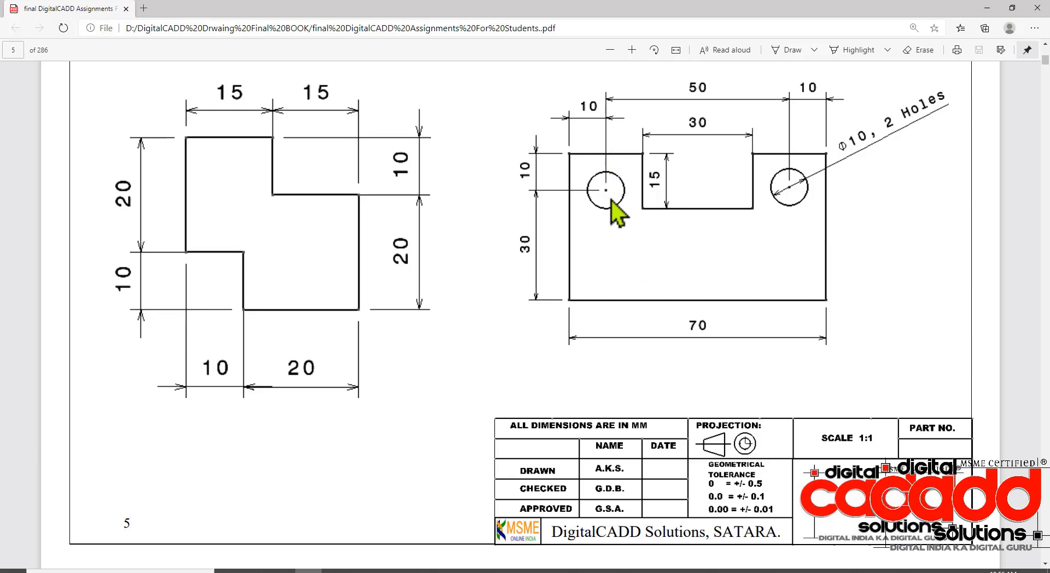
{"action": "left_click", "coordinate": [469, 571]}
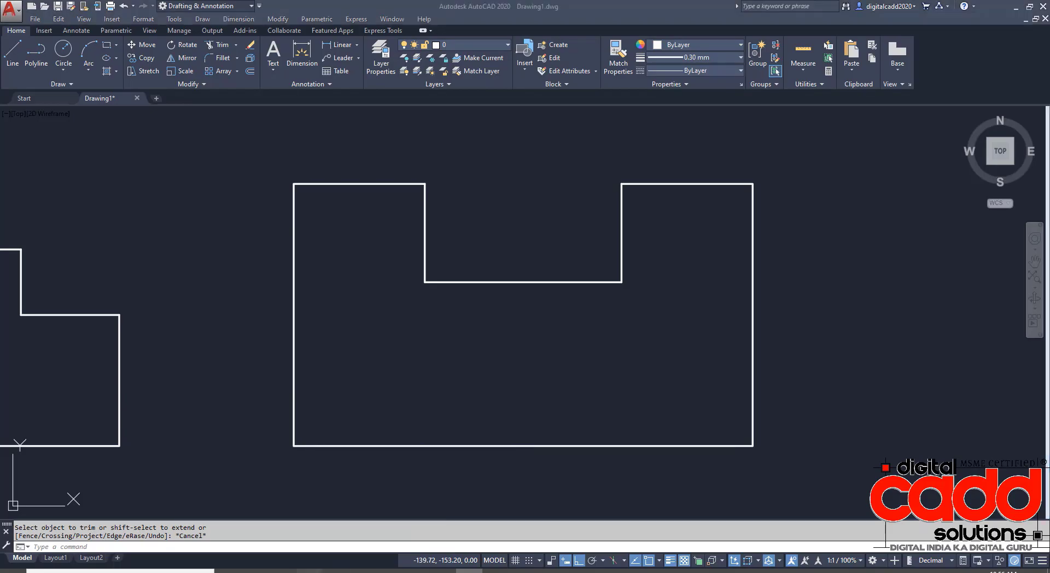
{"action": "left_click", "coordinate": [308, 570]}
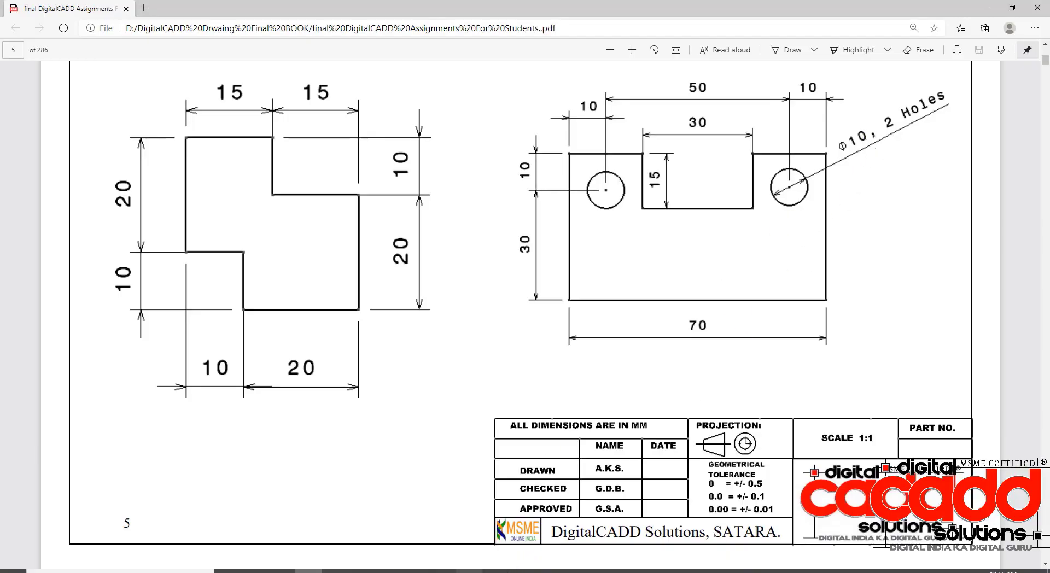
{"action": "left_click", "coordinate": [471, 571]}
{"action": "left_click", "coordinate": [64, 71]}
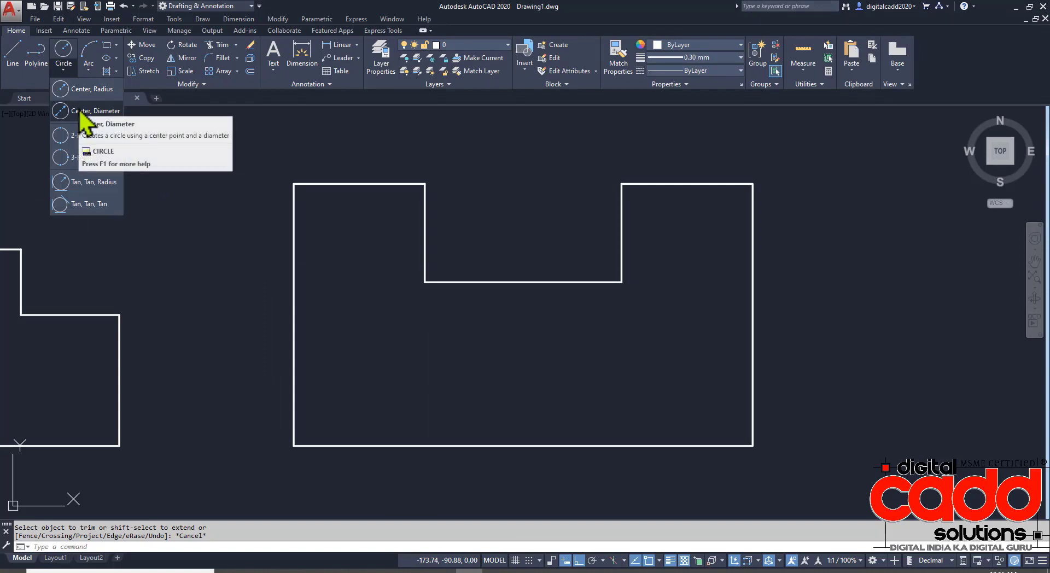
{"action": "left_click", "coordinate": [82, 112]}
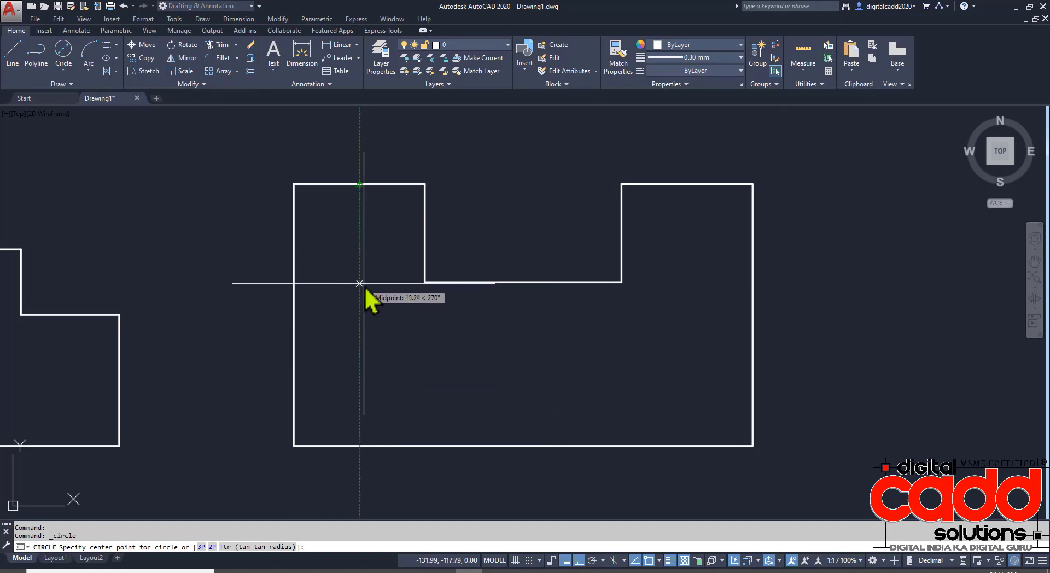
{"action": "type", "text": "10"}
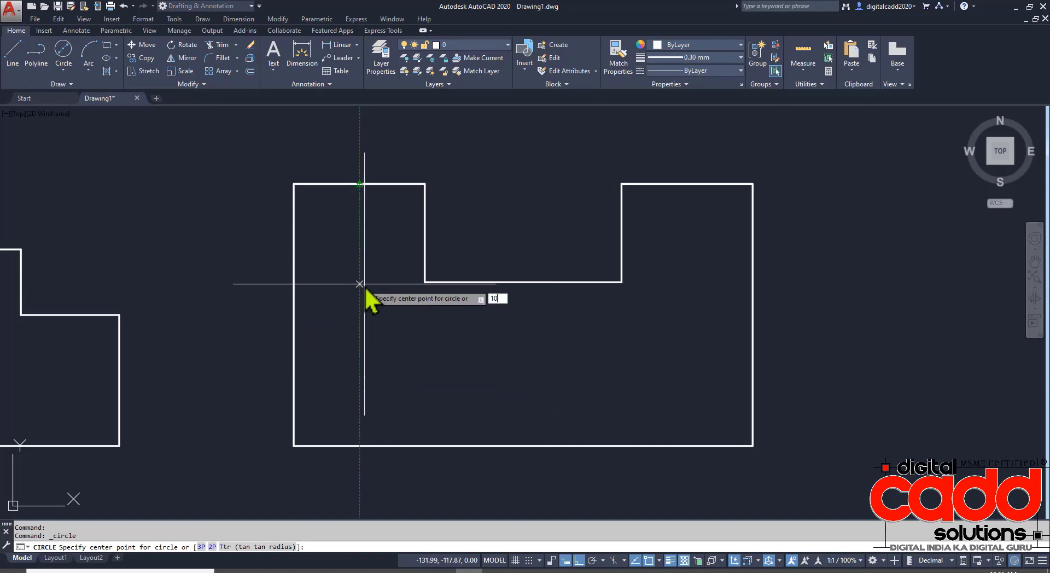
{"action": "key", "text": "Return"}
{"action": "type", "text": "d"}
{"action": "key", "text": "Return"}
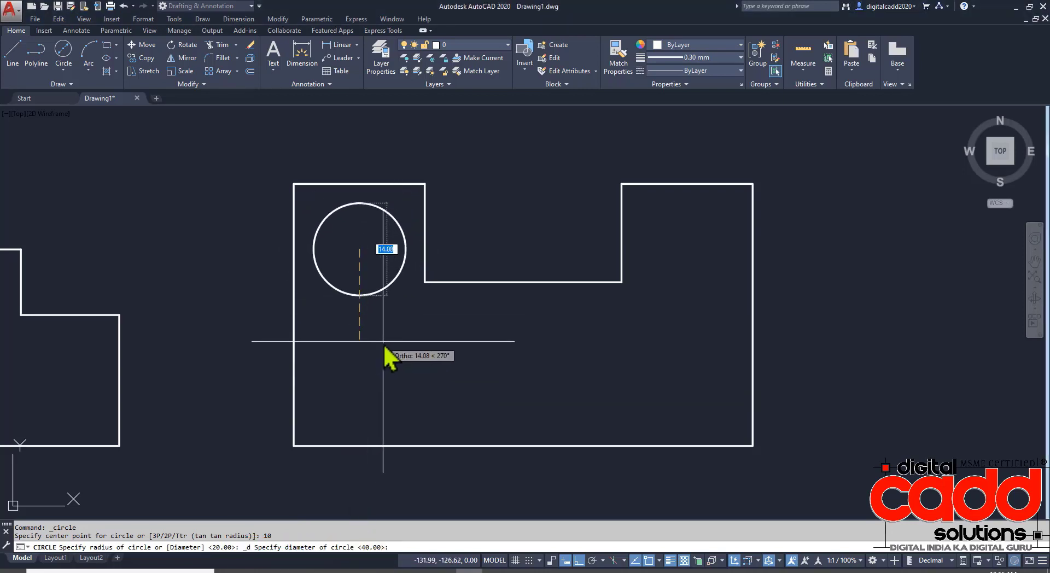
{"action": "type", "text": "10"}
{"action": "key", "text": "Return"}
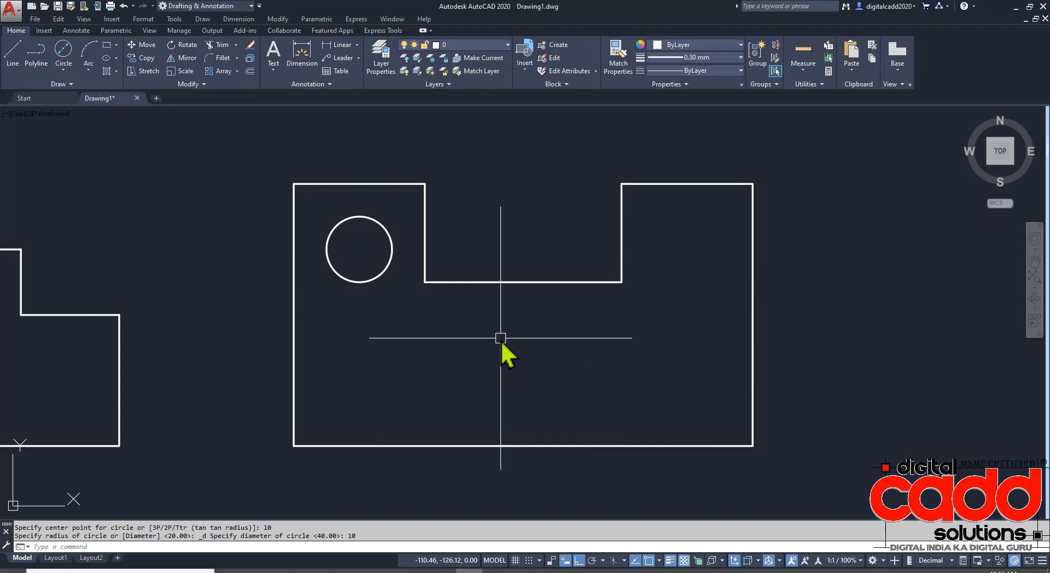
Step: Mirror the left tab's circle about the vertical line through the notch midpoint, keeping the original, and erase the mirrored copy
{"action": "left_click", "coordinate": [379, 265]}
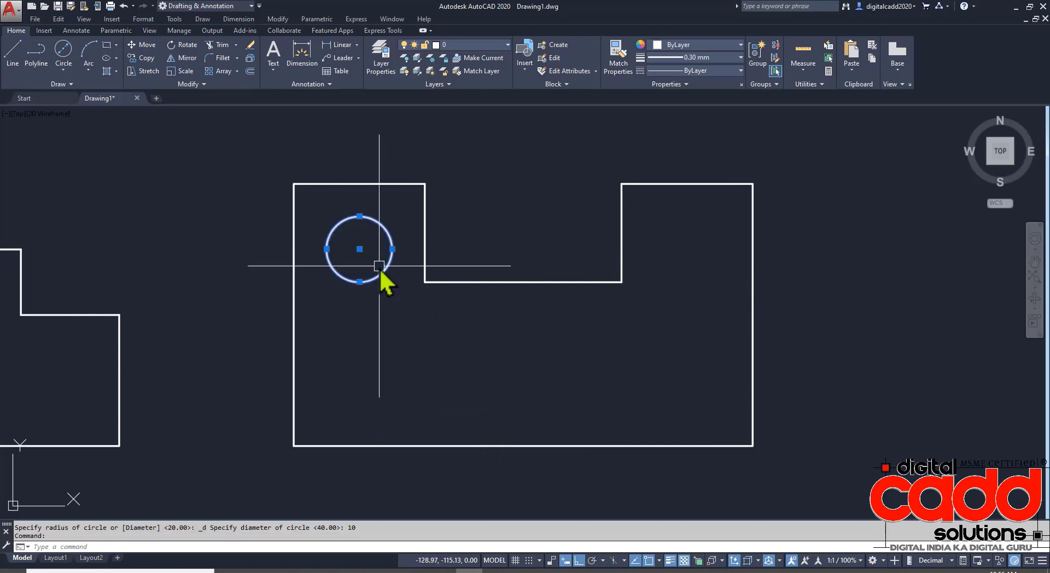
{"action": "left_click", "coordinate": [186, 59]}
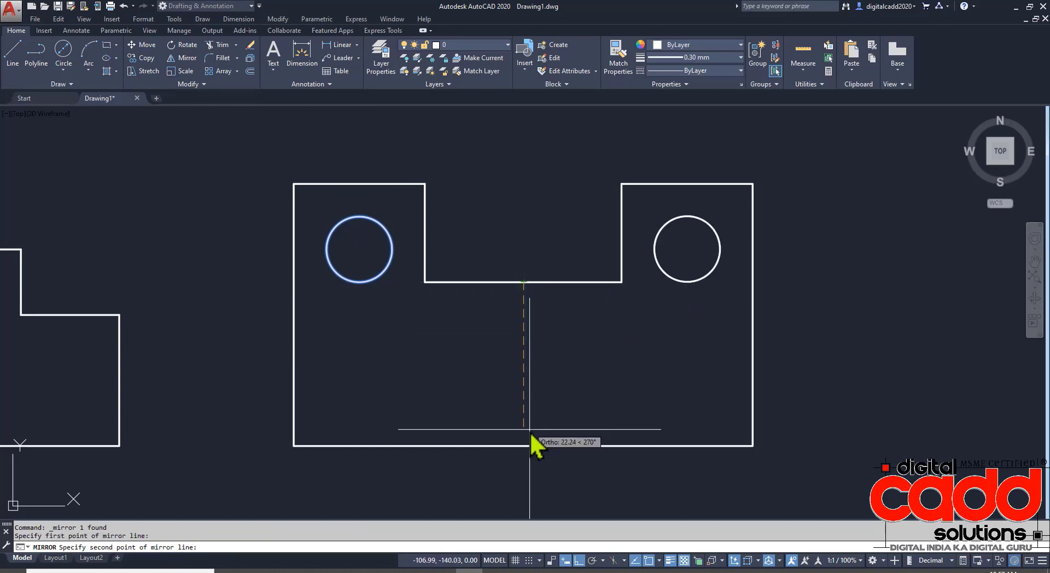
{"action": "left_click", "coordinate": [525, 446]}
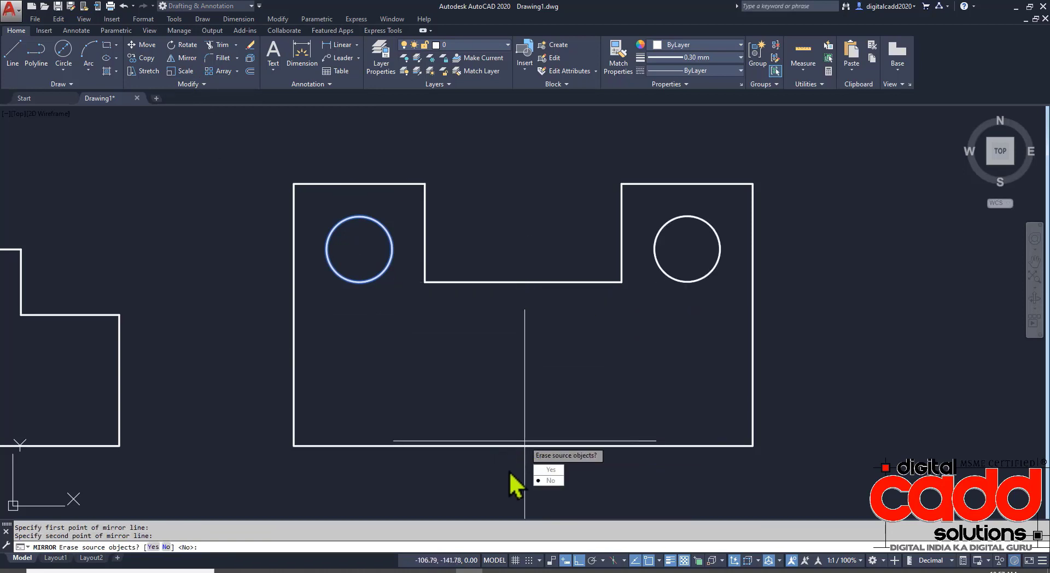
{"action": "left_click", "coordinate": [550, 484]}
{"action": "mouse_move", "coordinate": [671, 365]}
{"action": "middle_mouse_down"}
{"action": "mouse_move", "coordinate": [559, 333]}
{"action": "mouse_move", "coordinate": [740, 373]}
{"action": "mouse_move", "coordinate": [709, 343]}
{"action": "mouse_move", "coordinate": [530, 349]}
{"action": "middle_mouse_up"}
{"action": "scroll", "coordinate": [709, 343], "scroll_direction": "down", "scroll_amount": 4}
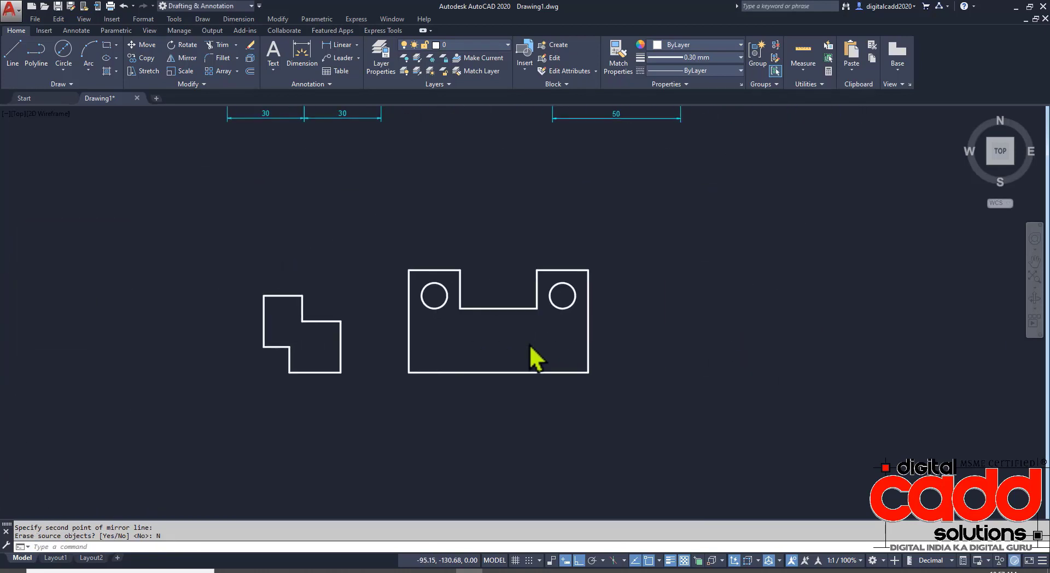
{"action": "scroll", "coordinate": [530, 349], "scroll_direction": "up", "scroll_amount": 2}
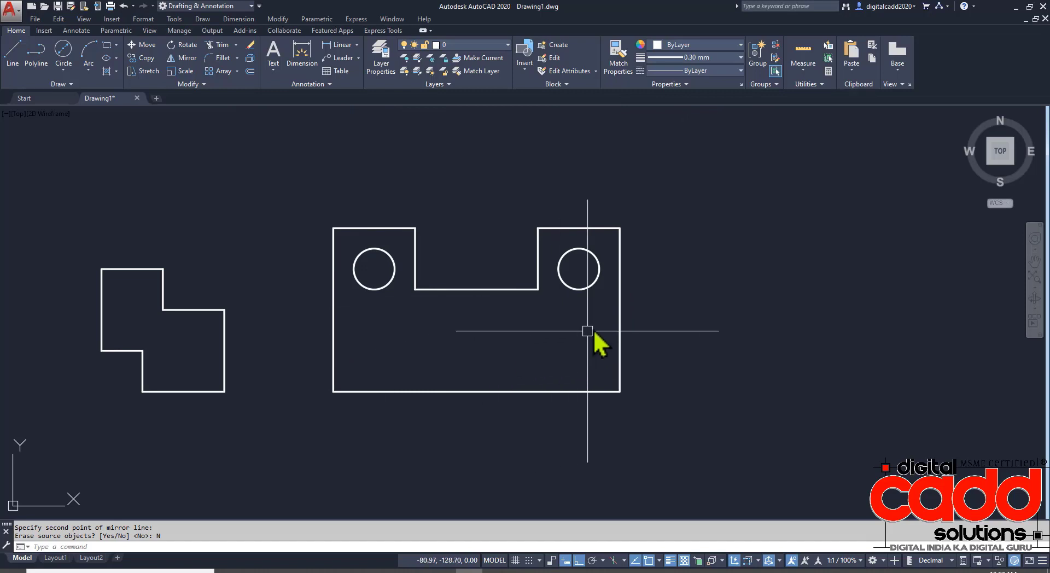
{"action": "left_click", "coordinate": [596, 323]}
{"action": "left_click", "coordinate": [569, 291]}
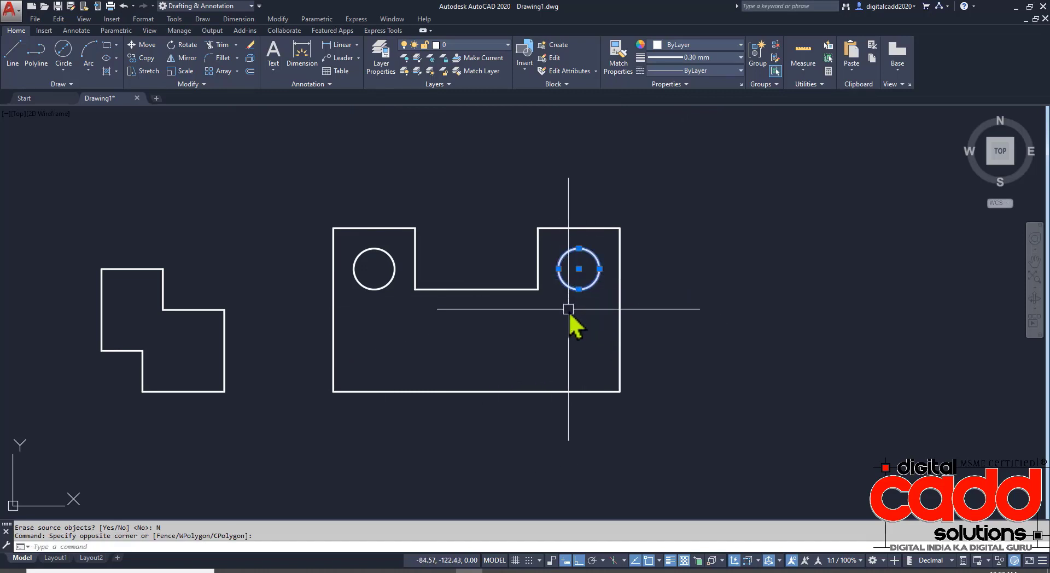
Step: Draw a 10 mm diameter circle centred 10 mm below the midpoint of the right tab's top edge
{"action": "left_click", "coordinate": [64, 70]}
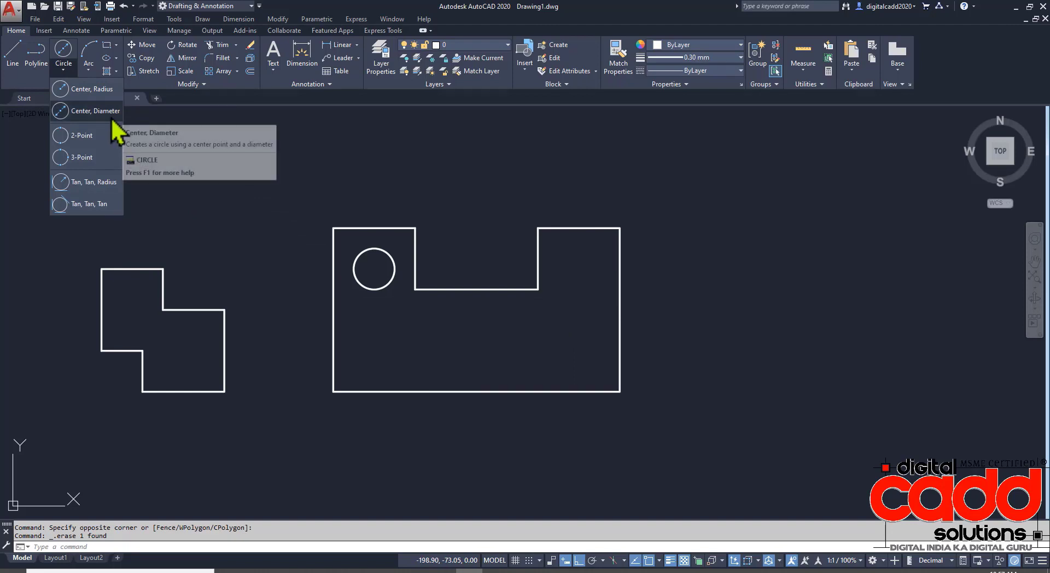
{"action": "left_click", "coordinate": [109, 114]}
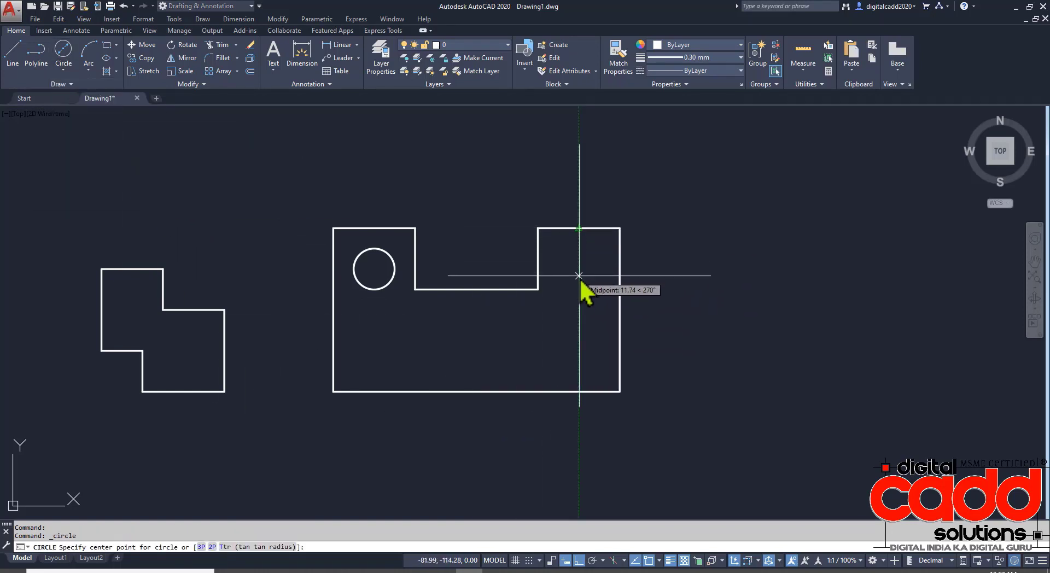
{"action": "type", "text": "10"}
{"action": "key", "text": "Return"}
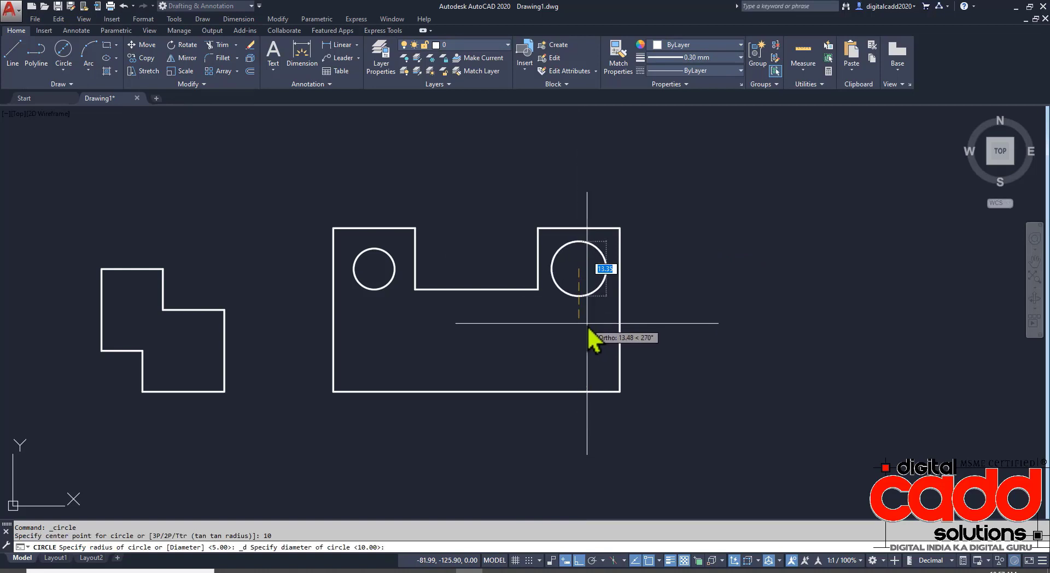
{"action": "type", "text": "10"}
{"action": "key", "text": "Return"}
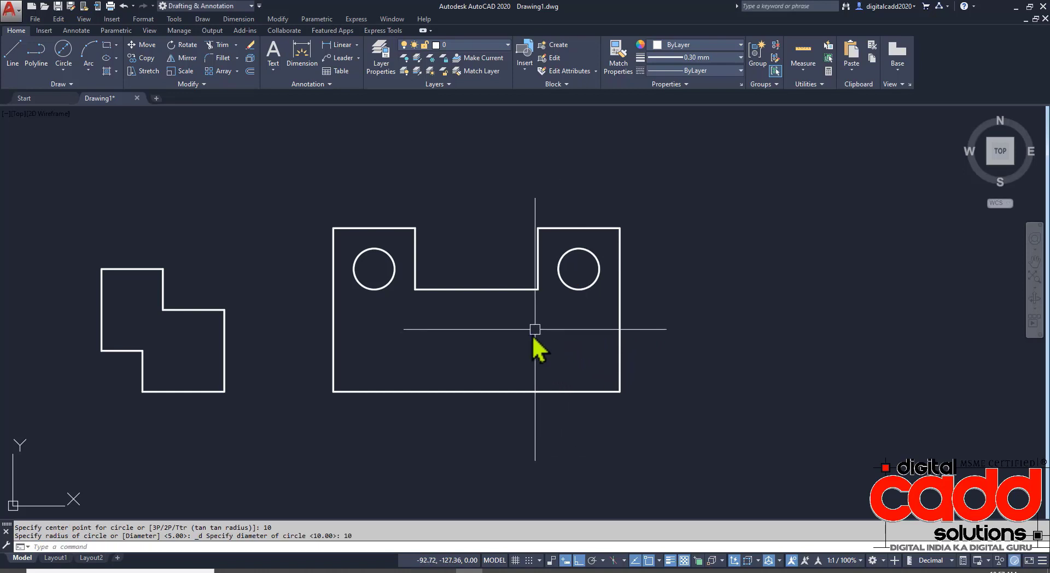
Step: Check both figures' dimensions in the assignment PDF and set the current colour to Cyan and the lineweight to ByLayer
{"action": "middle_click_drag", "start_coordinate": [532, 336], "coordinate": [609, 343]}
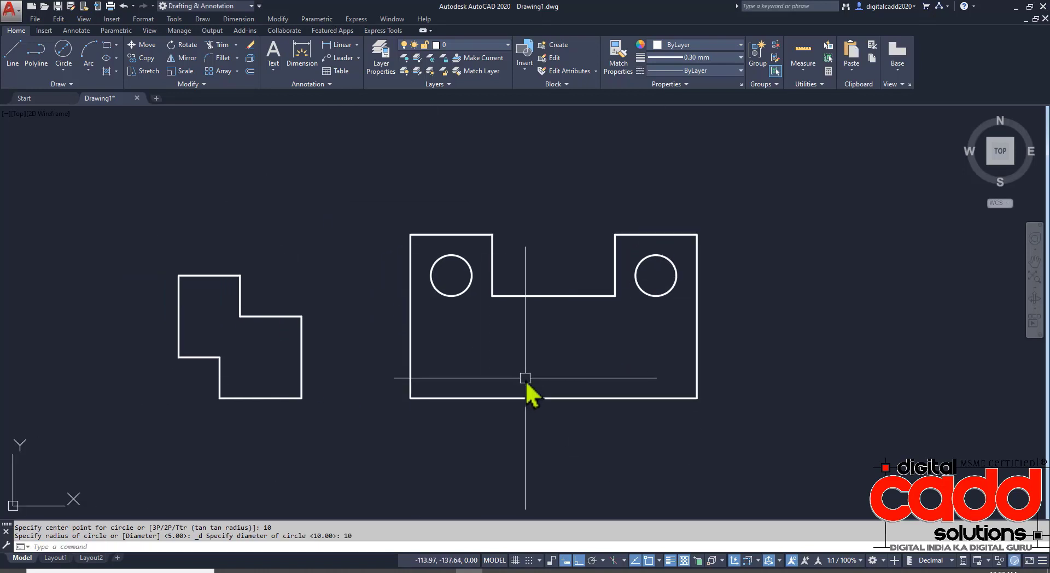
{"action": "middle_click_drag", "start_coordinate": [491, 401], "coordinate": [582, 398]}
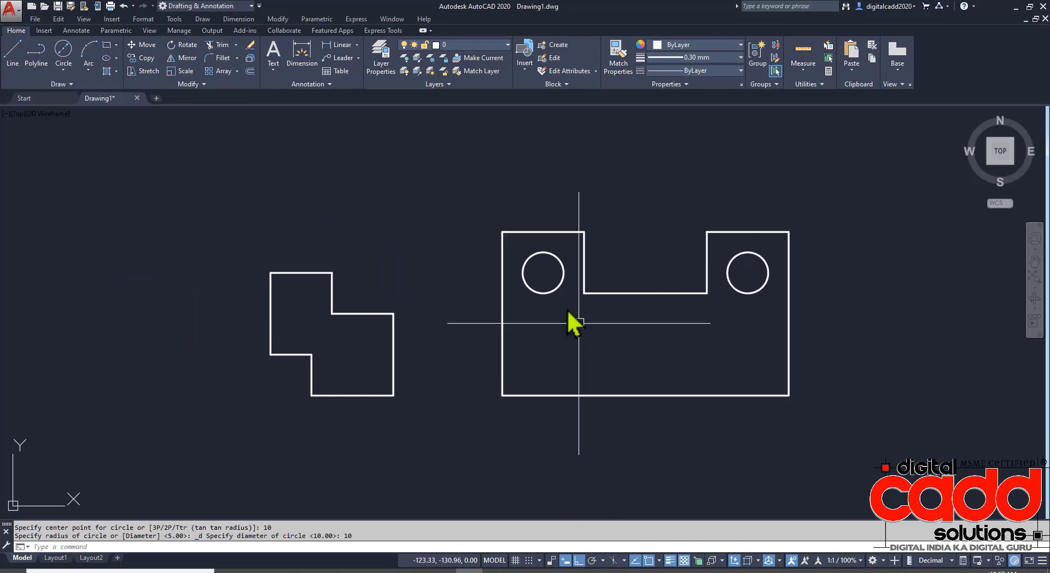
{"action": "key", "text": "alt+Tab"}
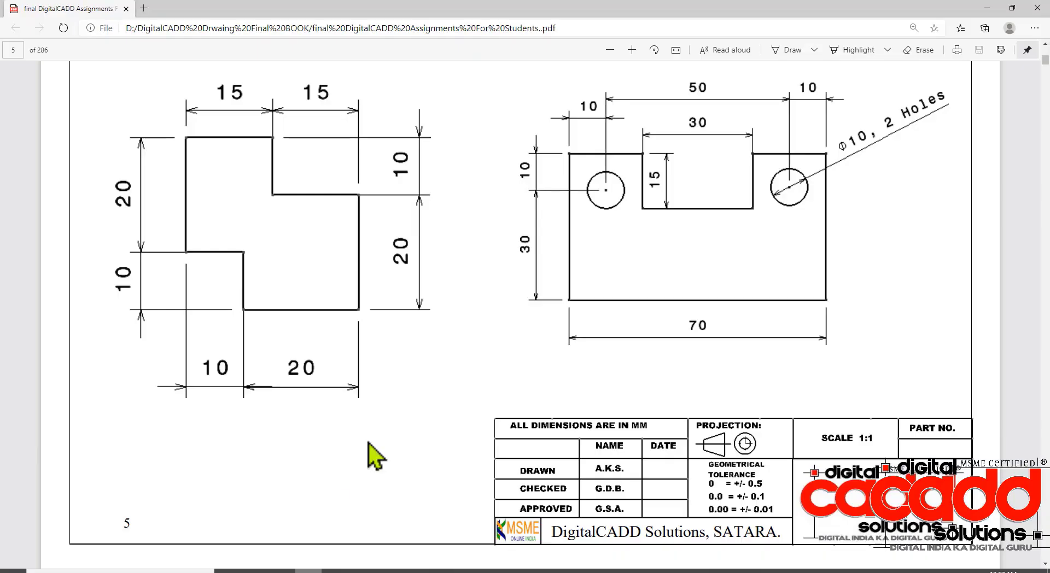
{"action": "scroll", "coordinate": [530, 351], "scroll_direction": "up", "scroll_amount": 3}
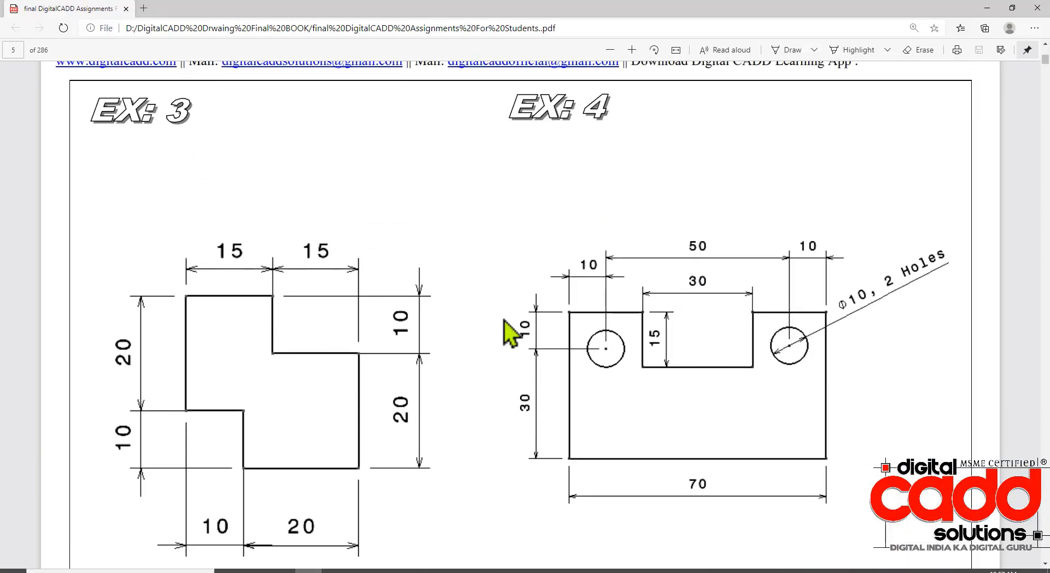
{"action": "scroll", "coordinate": [534, 390], "scroll_direction": "down", "scroll_amount": 3}
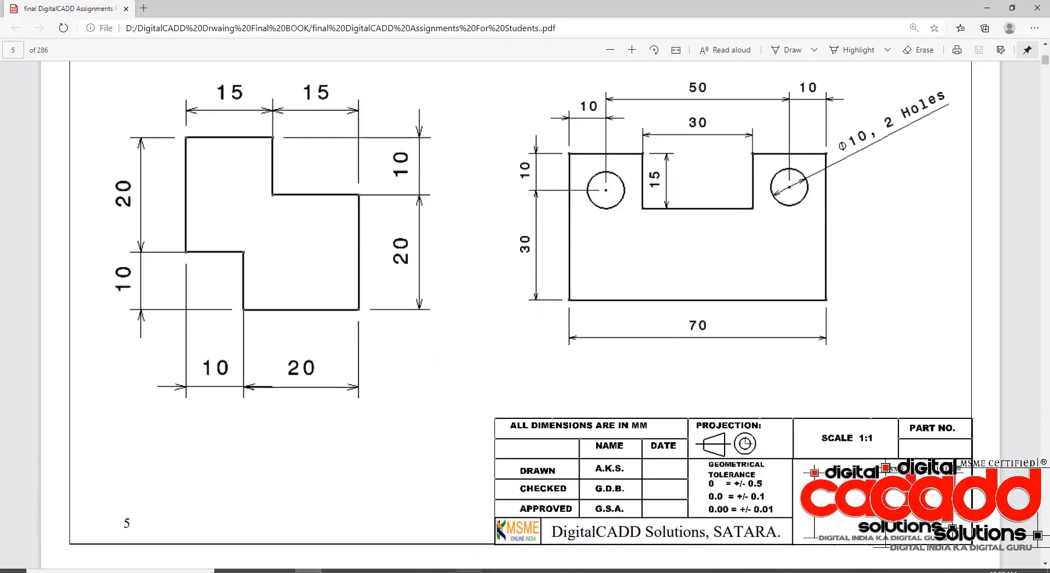
{"action": "key", "text": "alt+Tab"}
{"action": "middle_click_drag", "start_coordinate": [540, 311], "coordinate": [575, 312]}
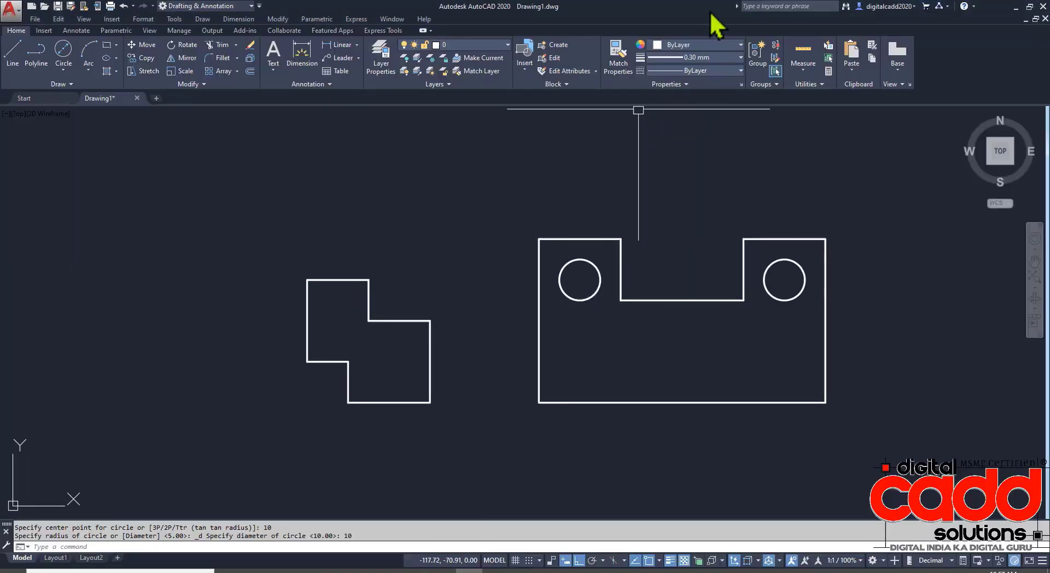
{"action": "left_click", "coordinate": [711, 52]}
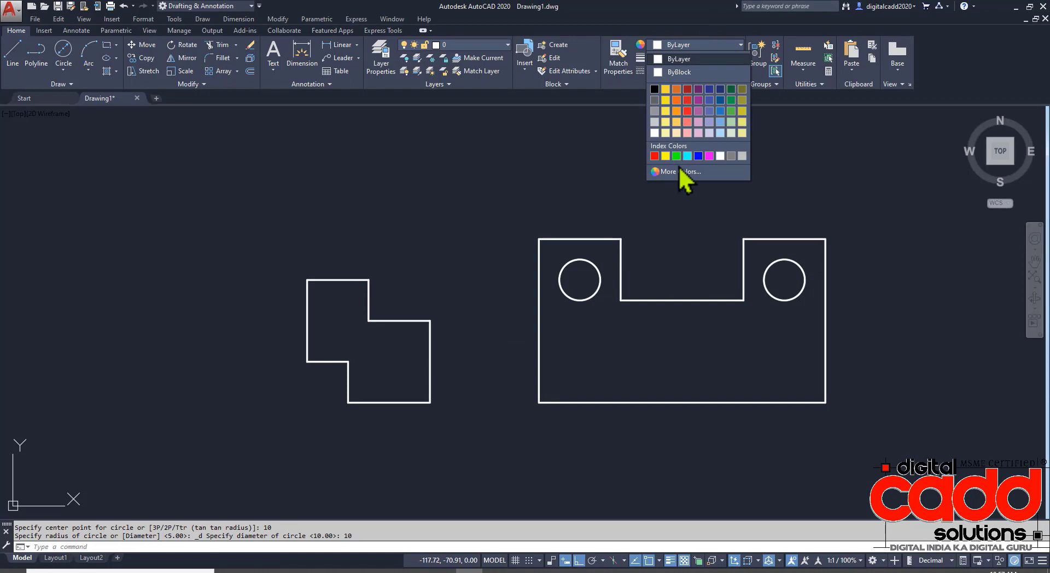
{"action": "left_click", "coordinate": [687, 156]}
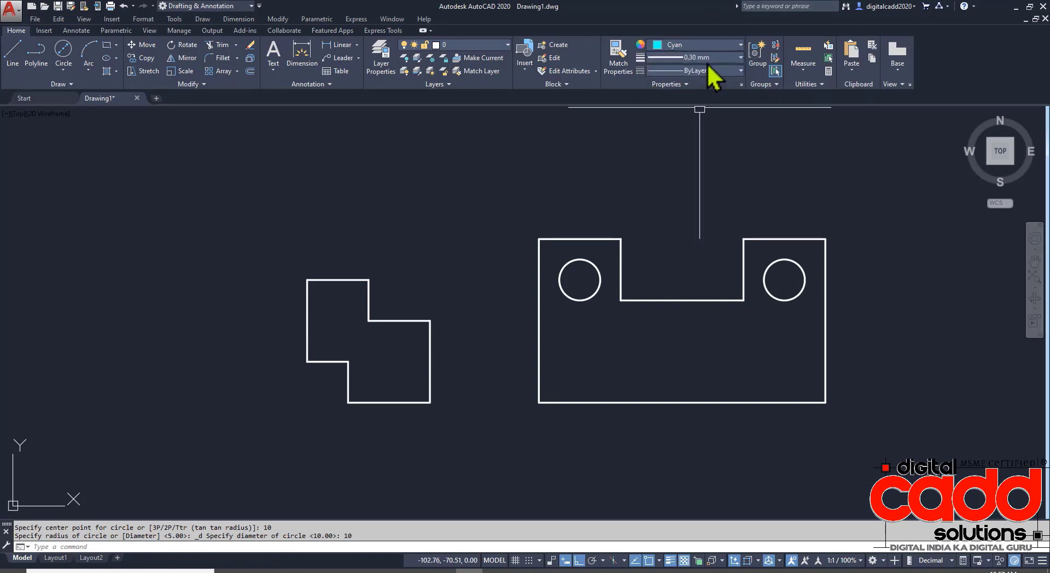
{"action": "left_click", "coordinate": [708, 57]}
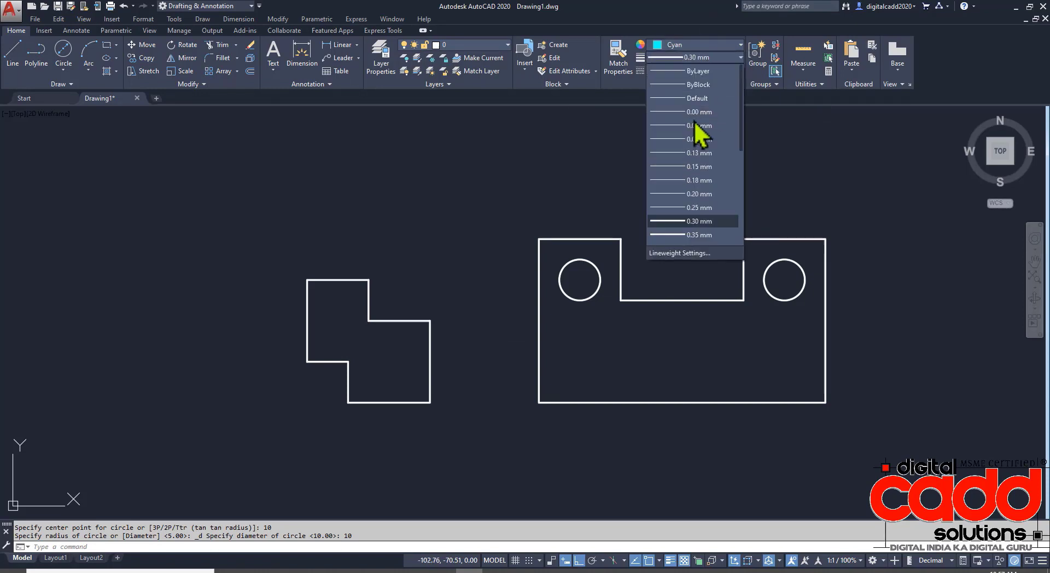
{"action": "left_click", "coordinate": [693, 76]}
Step: Add a linear dimension to the stepped profile's left edge and continue it down to the profile's bottom edge
{"action": "mouse_move", "coordinate": [540, 303]}
{"action": "middle_mouse_down"}
{"action": "mouse_move", "coordinate": [512, 284]}
{"action": "mouse_move", "coordinate": [538, 291]}
{"action": "middle_mouse_up"}
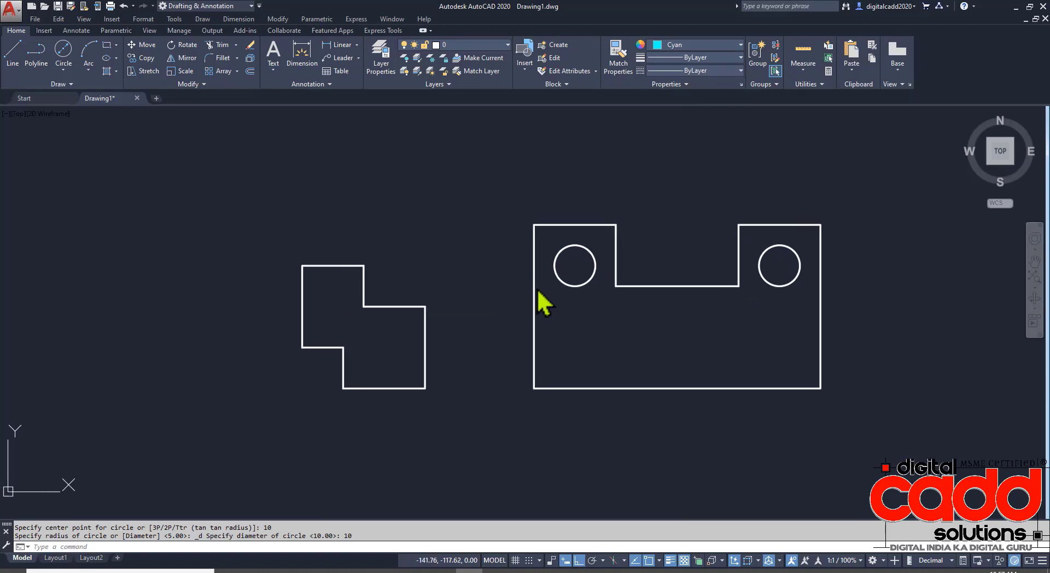
{"action": "left_click", "coordinate": [336, 45]}
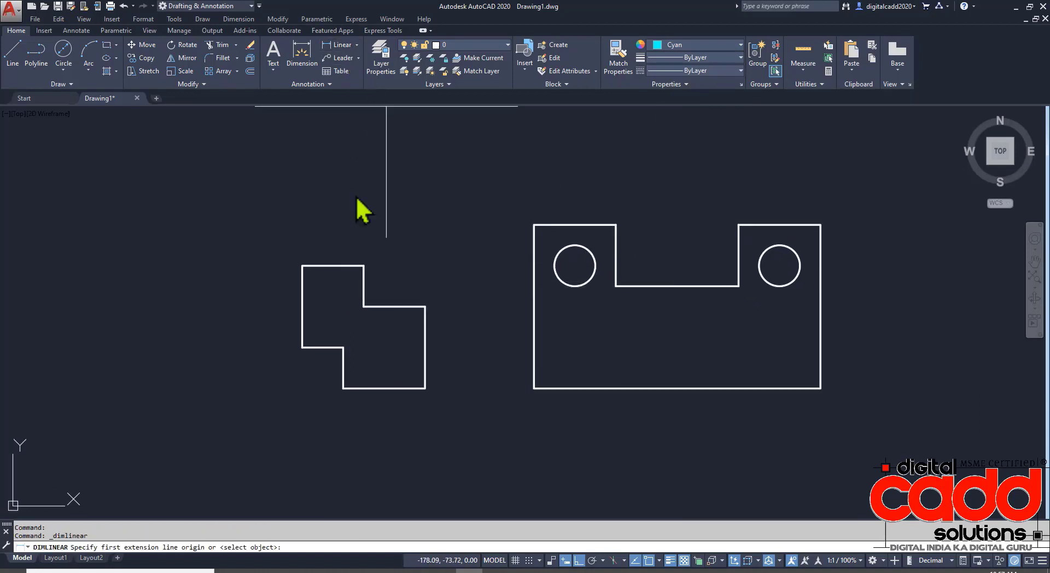
{"action": "scroll", "coordinate": [327, 399], "scroll_direction": "up", "scroll_amount": 2}
{"action": "left_click", "coordinate": [288, 190]}
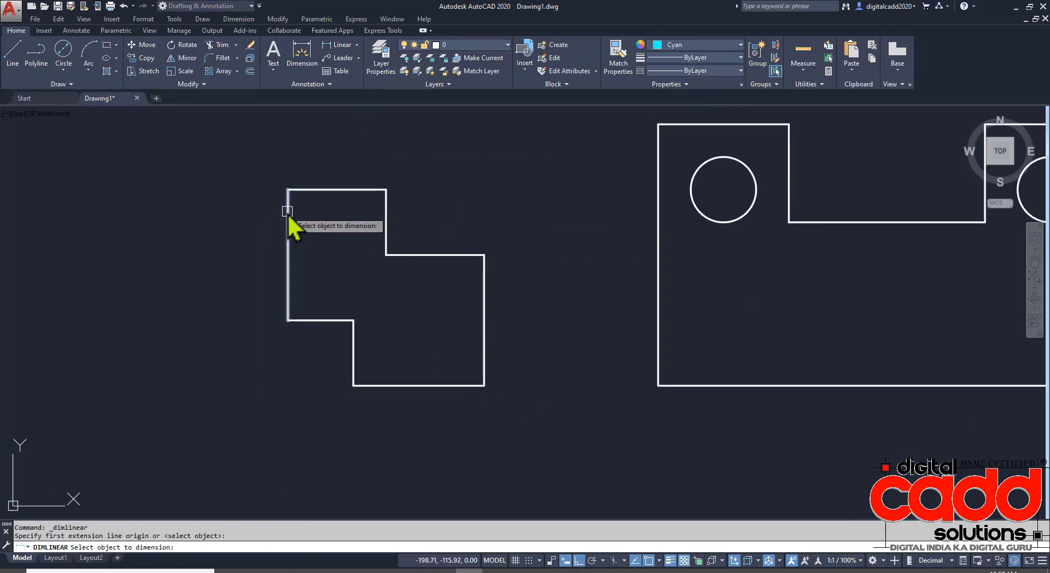
{"action": "left_click", "coordinate": [288, 320]}
{"action": "left_click", "coordinate": [257, 275]}
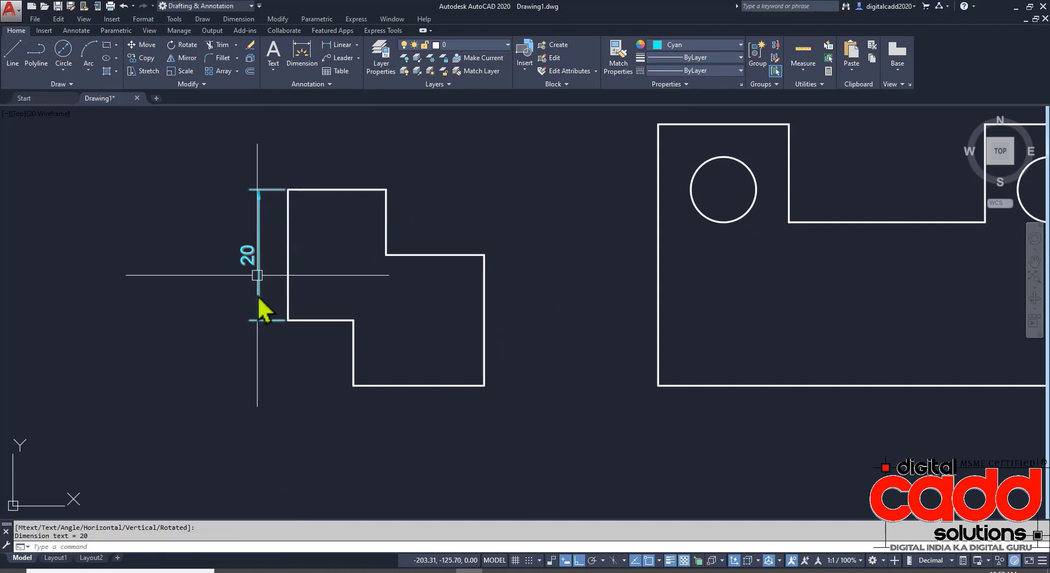
{"action": "left_click", "coordinate": [260, 325]}
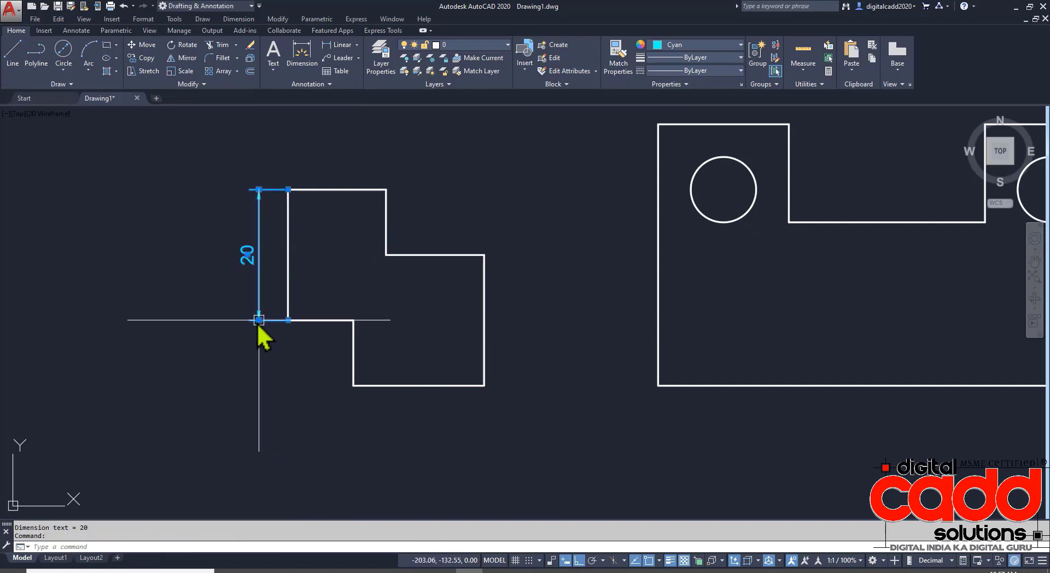
{"action": "mouse_move", "coordinate": [258, 321]}
{"action": "left_click", "coordinate": [295, 352]}
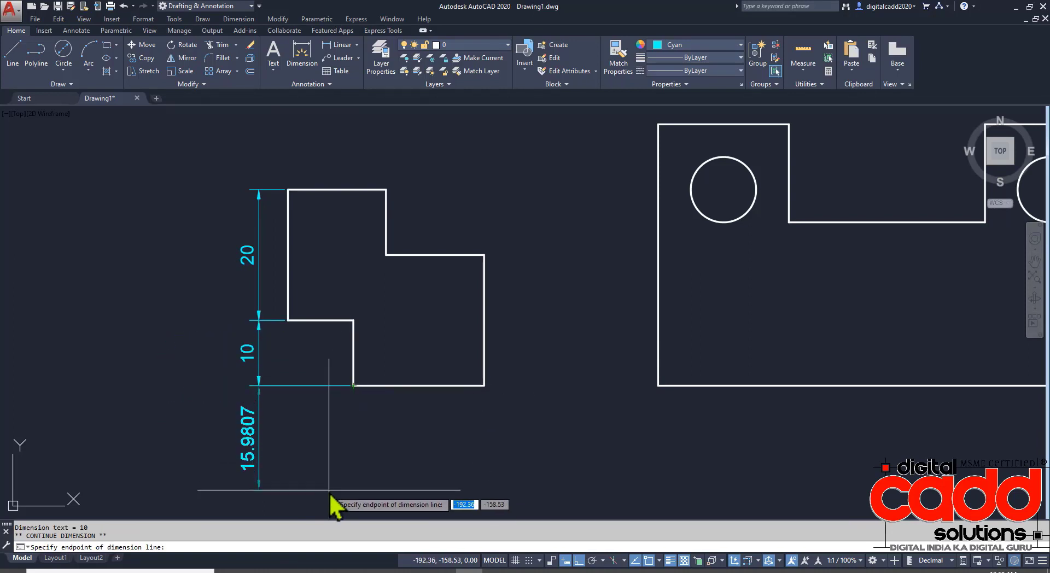
{"action": "key", "text": "Escape"}
{"action": "key", "text": "Escape"}
Step: Add a linear dimension below the stepped profile's bottom edge and continue it to the profile's left edge
{"action": "middle_click_drag", "start_coordinate": [439, 447], "coordinate": [372, 440]}
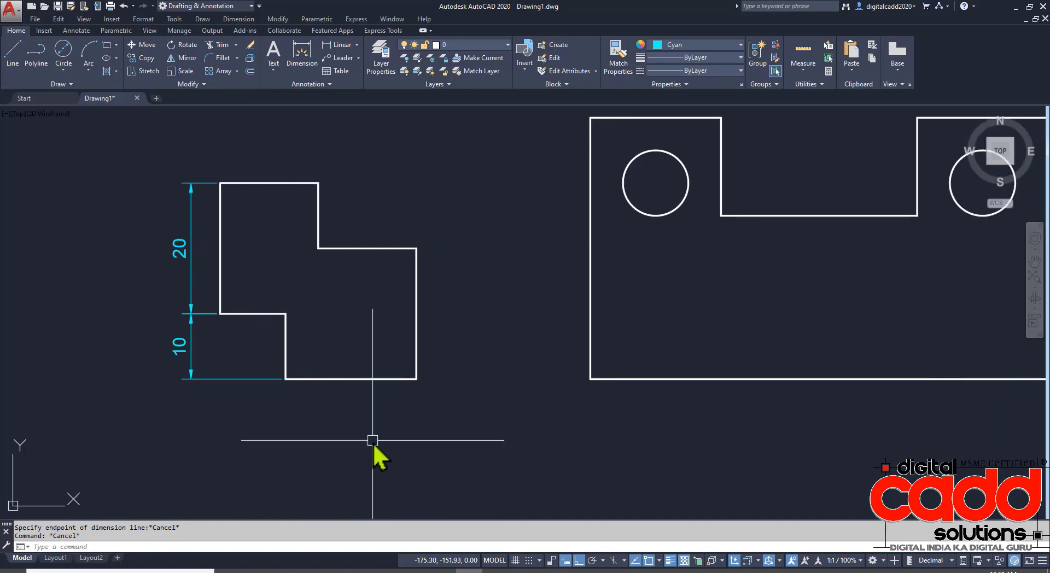
{"action": "key", "text": "Return"}
{"action": "key", "text": "Return"}
{"action": "left_click", "coordinate": [398, 382]}
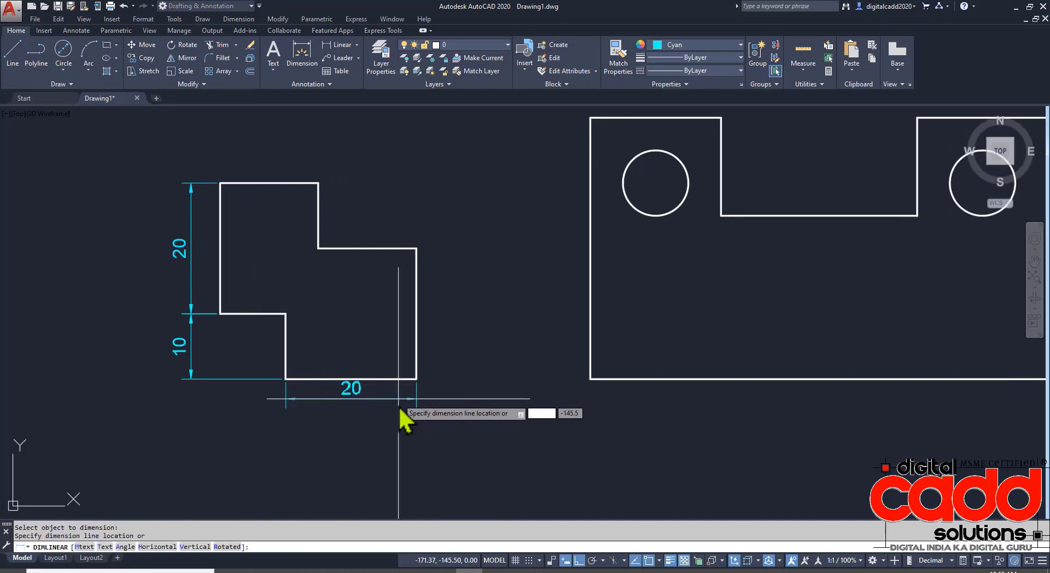
{"action": "left_click", "coordinate": [395, 417]}
{"action": "middle_click_drag", "start_coordinate": [370, 435], "coordinate": [421, 439]}
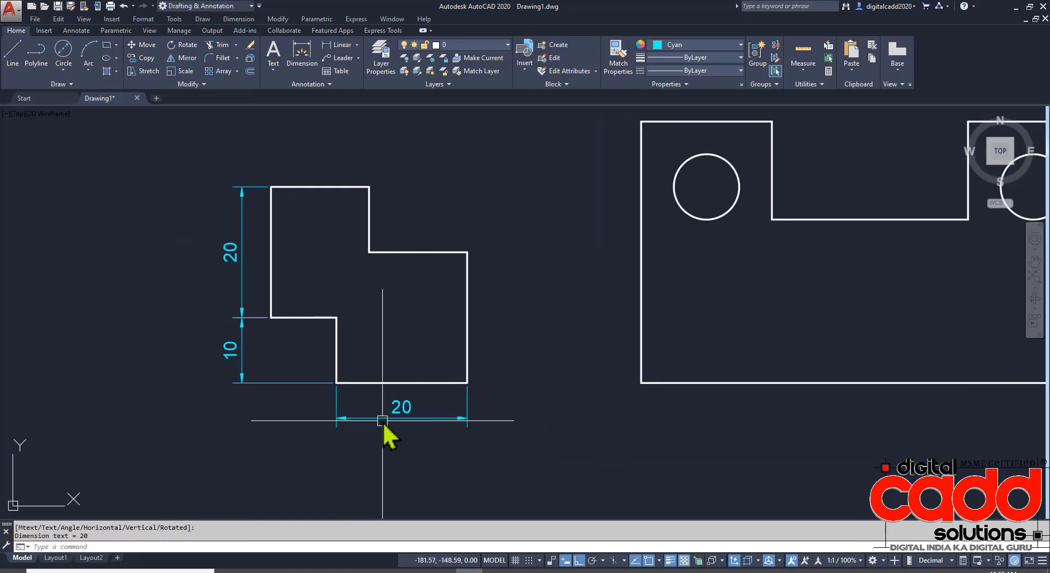
{"action": "left_click", "coordinate": [378, 418]}
{"action": "mouse_move", "coordinate": [334, 418]}
{"action": "left_click", "coordinate": [377, 448]}
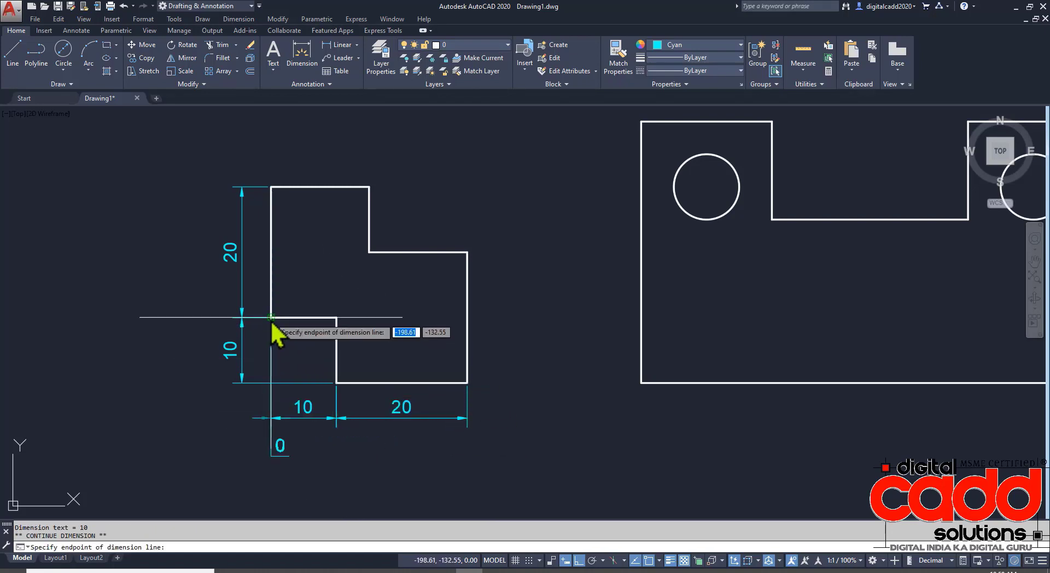
{"action": "key", "text": "Escape"}
Step: Add a linear dimension to the stepped profile's right edge and continue it up to the profile's top edge
{"action": "key", "text": "Return"}
{"action": "key", "text": "Return"}
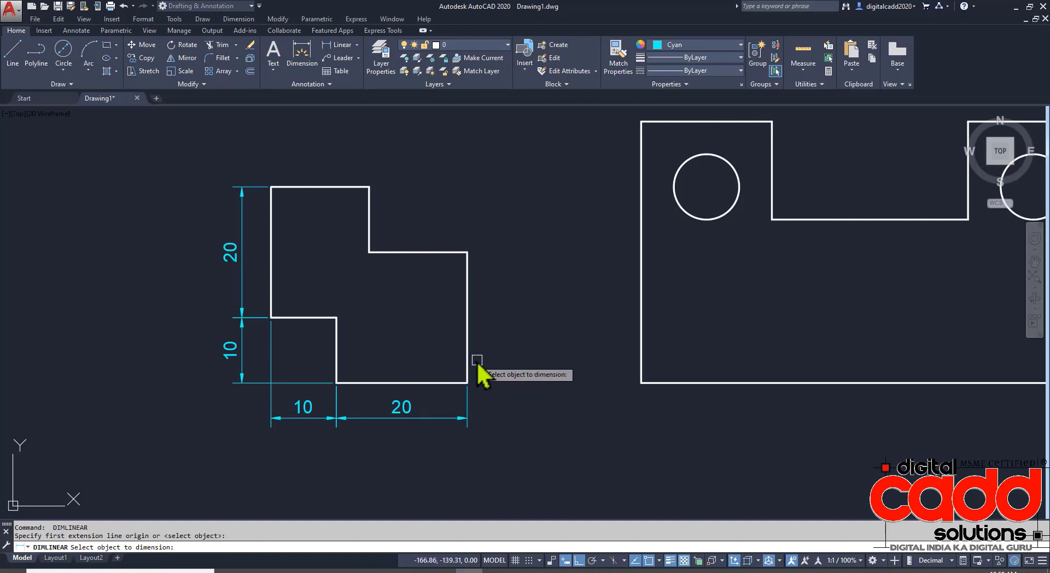
{"action": "left_click", "coordinate": [469, 355]}
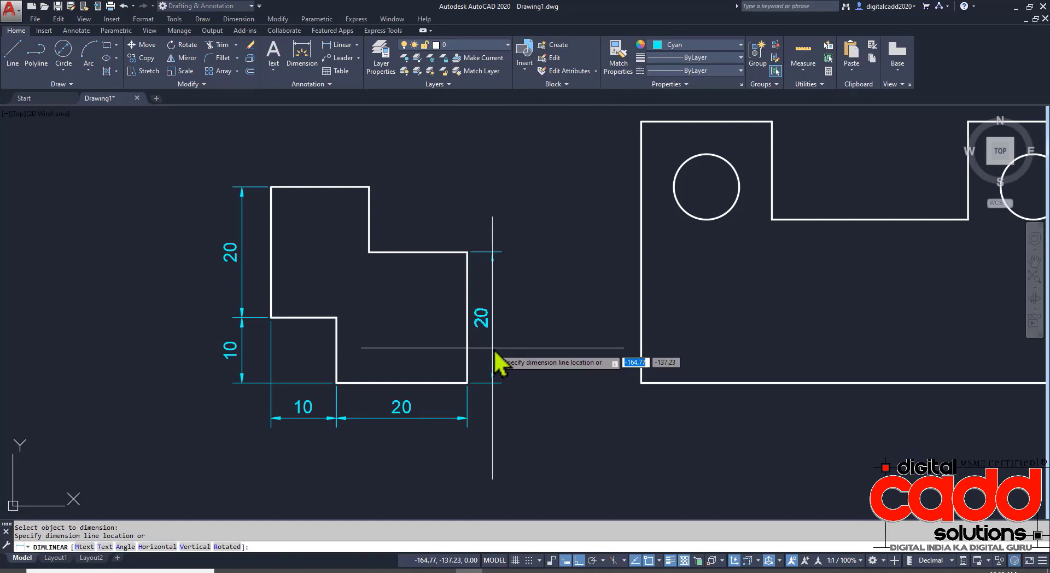
{"action": "left_click", "coordinate": [494, 346]}
{"action": "middle_click_drag", "start_coordinate": [524, 275], "coordinate": [505, 330]}
{"action": "left_click", "coordinate": [476, 314]}
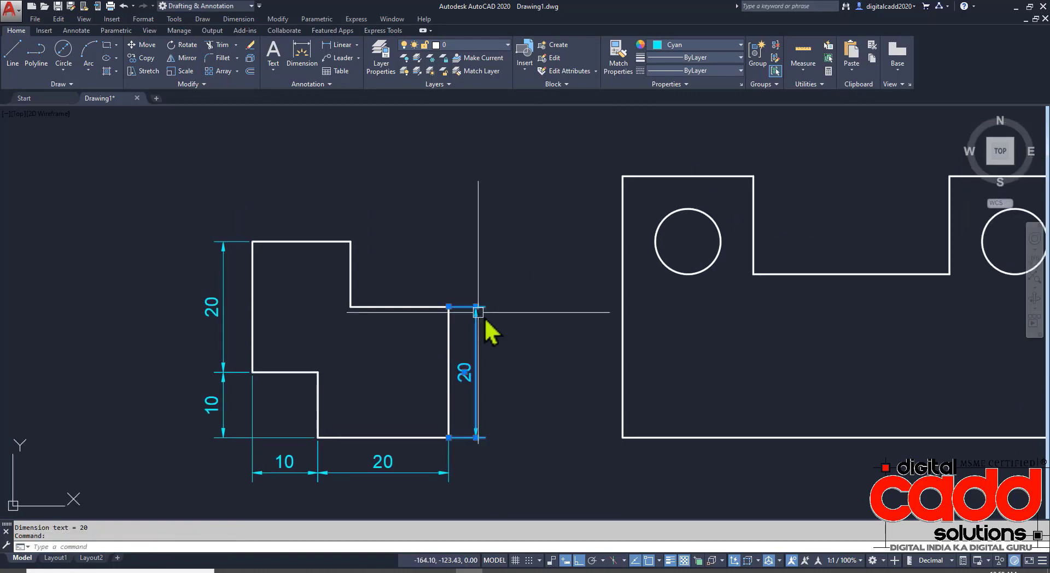
{"action": "mouse_move", "coordinate": [481, 315]}
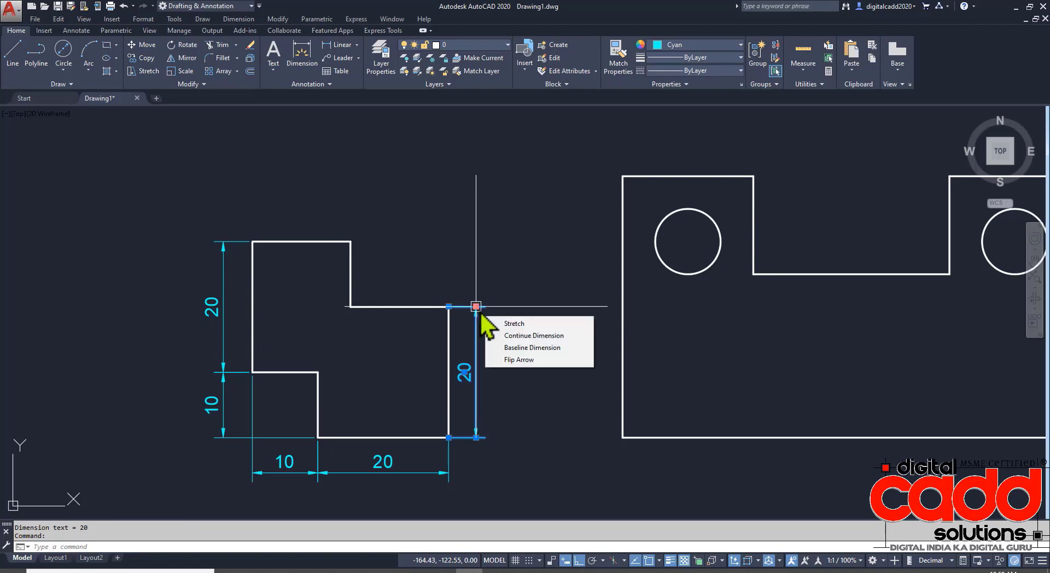
{"action": "left_click", "coordinate": [508, 336]}
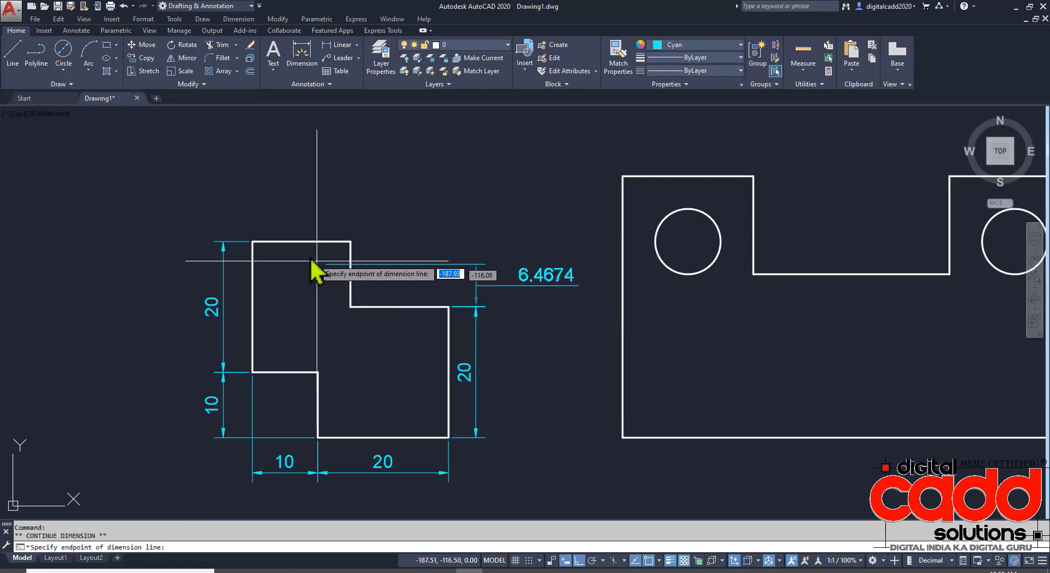
{"action": "left_click", "coordinate": [350, 242]}
{"action": "key", "text": "Escape"}
{"action": "key", "text": "Escape"}
{"action": "middle_click_drag", "start_coordinate": [413, 248], "coordinate": [427, 273]}
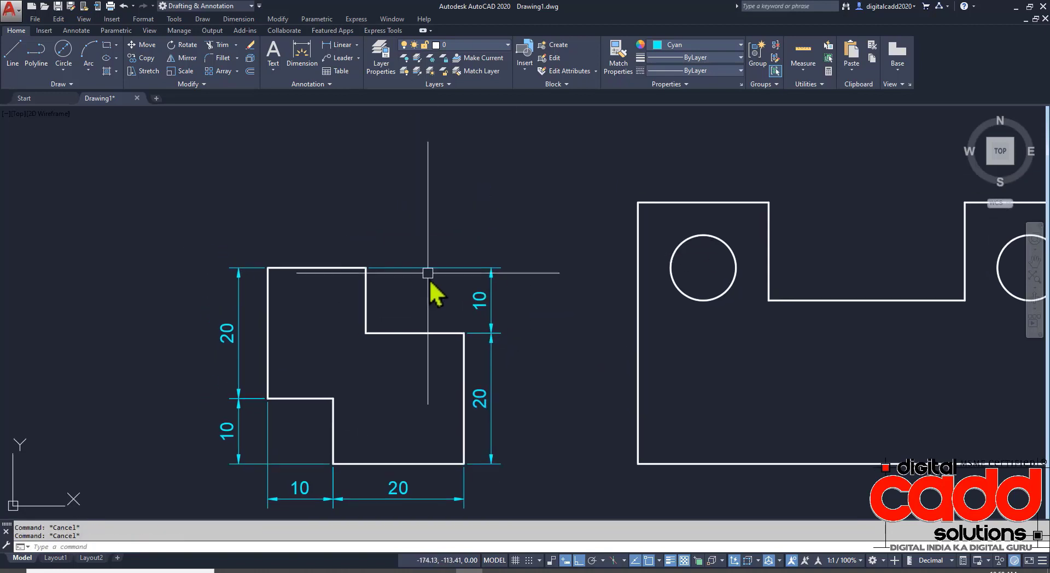
Step: Add a linear dimension above the stepped profile's top edge and continue it to the profile's right edge
{"action": "type", "text": "dli"}
{"action": "key", "text": "Return"}
{"action": "key", "text": "Return"}
{"action": "left_click", "coordinate": [335, 268]}
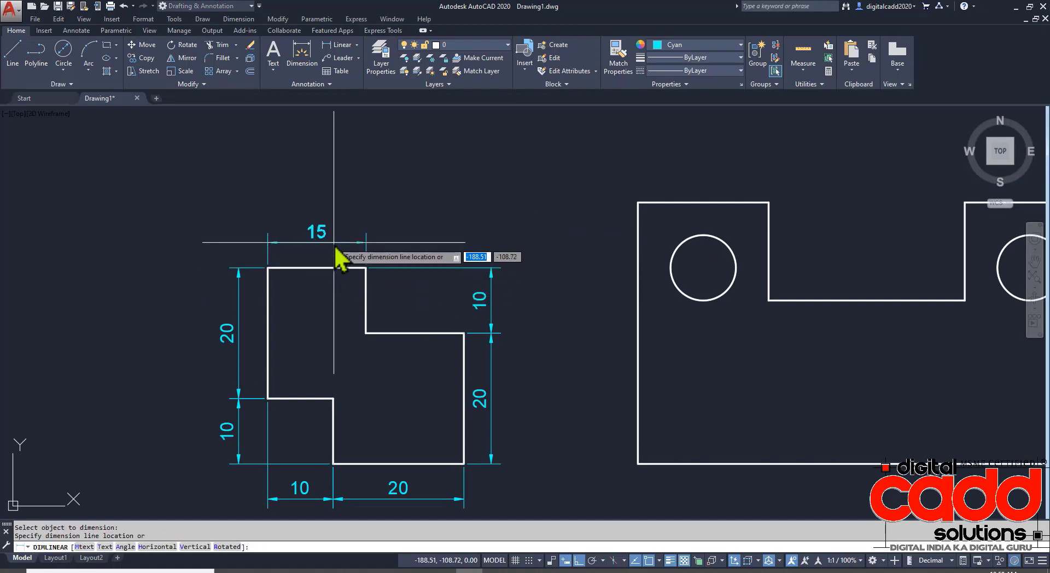
{"action": "left_click", "coordinate": [335, 247]}
{"action": "left_click", "coordinate": [362, 247]}
{"action": "mouse_move", "coordinate": [368, 246]}
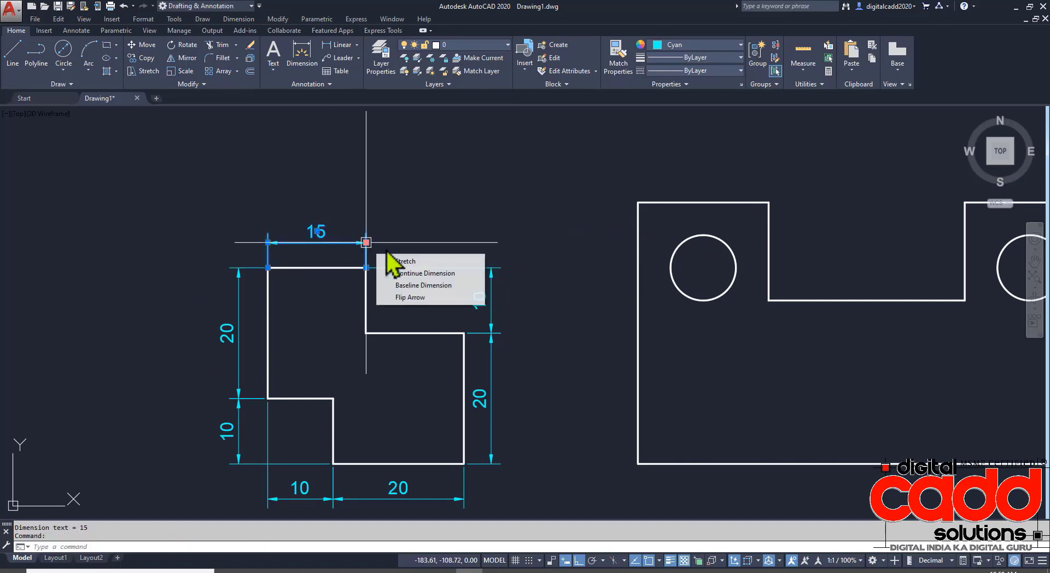
{"action": "left_click", "coordinate": [408, 274]}
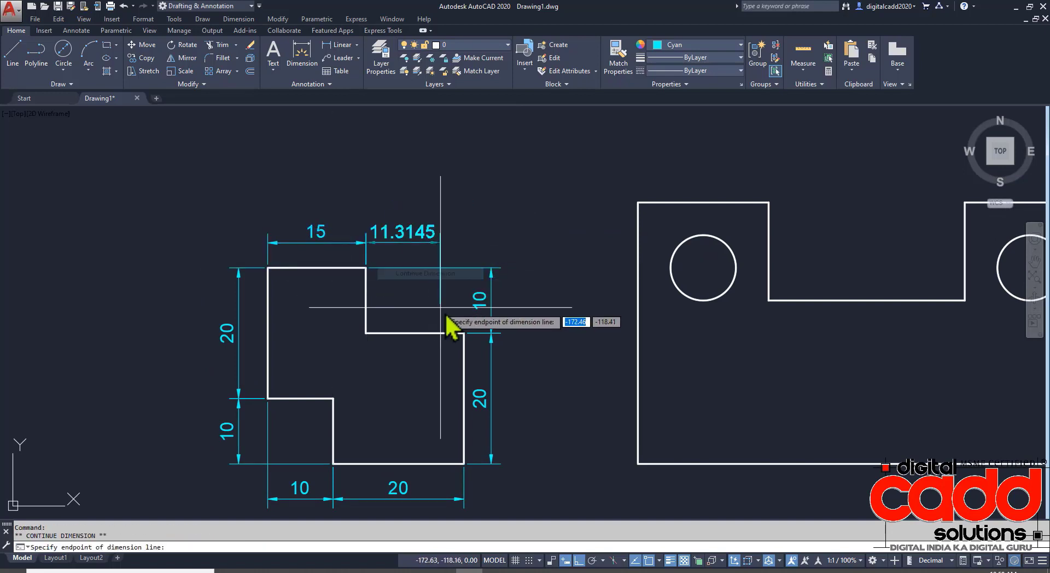
{"action": "left_click", "coordinate": [464, 333]}
{"action": "key", "text": "Escape"}
{"action": "key", "text": "Escape"}
Step: Add a linear dimension for the notched plate's full width below its bottom edge
{"action": "mouse_move", "coordinate": [593, 457]}
{"action": "middle_mouse_down"}
{"action": "mouse_move", "coordinate": [469, 399]}
{"action": "mouse_move", "coordinate": [485, 392]}
{"action": "middle_mouse_up"}
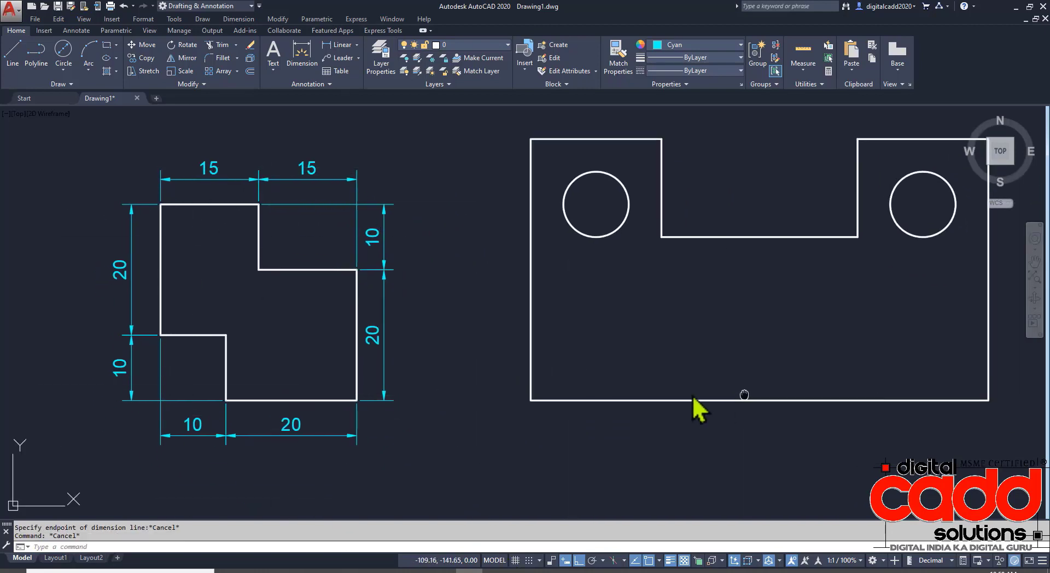
{"action": "middle_click_drag", "start_coordinate": [692, 408], "coordinate": [459, 435]}
{"action": "key", "text": "Return"}
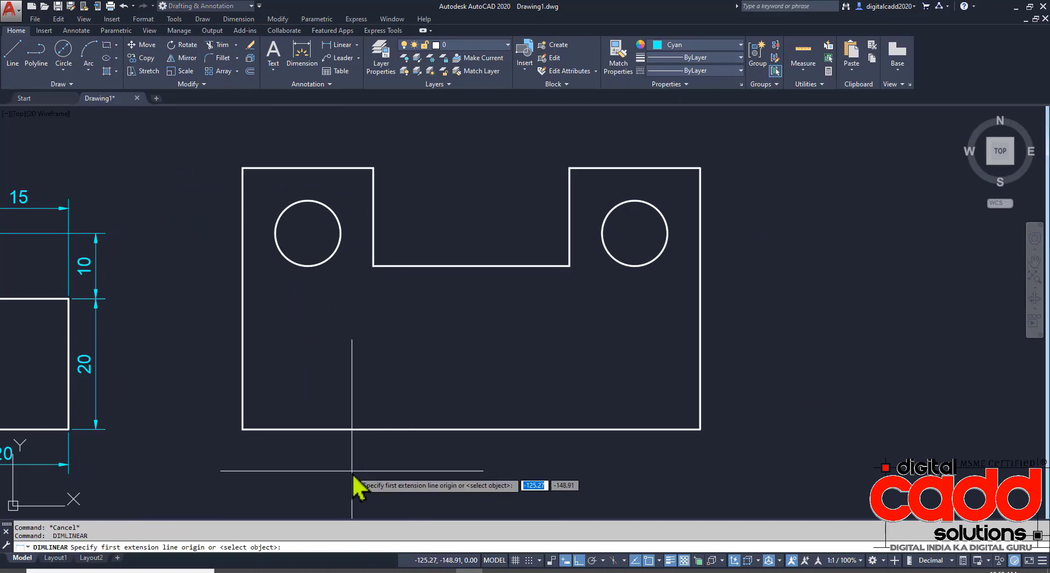
{"action": "key", "text": "Return"}
{"action": "left_click", "coordinate": [379, 429]}
{"action": "left_click", "coordinate": [381, 459]}
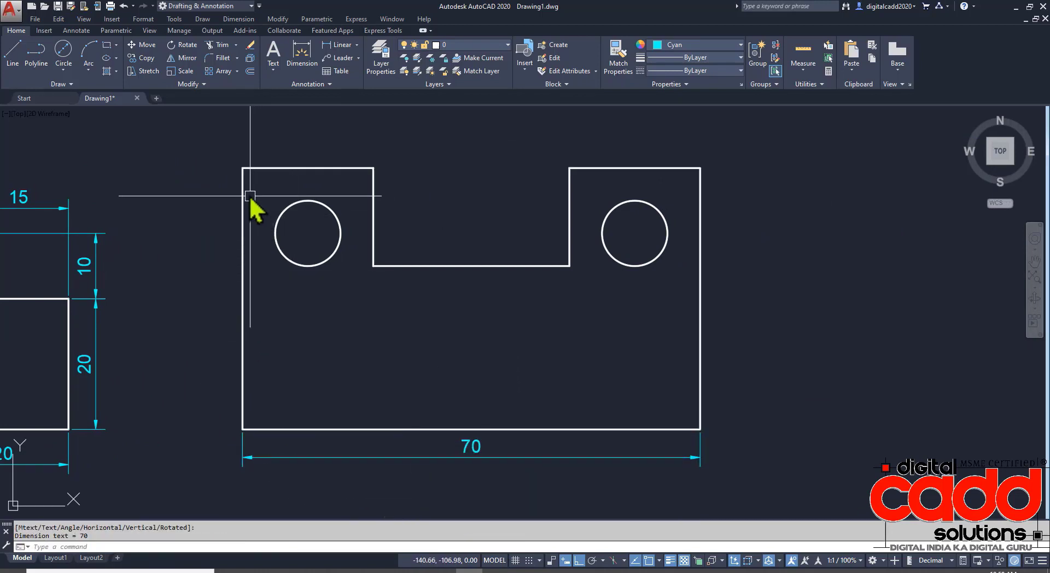
Step: Add a vertical dimension from the plate's top-left corner to the left hole's centre and continue it to the bottom-left corner
{"action": "key", "text": "Return"}
{"action": "left_click", "coordinate": [242, 168]}
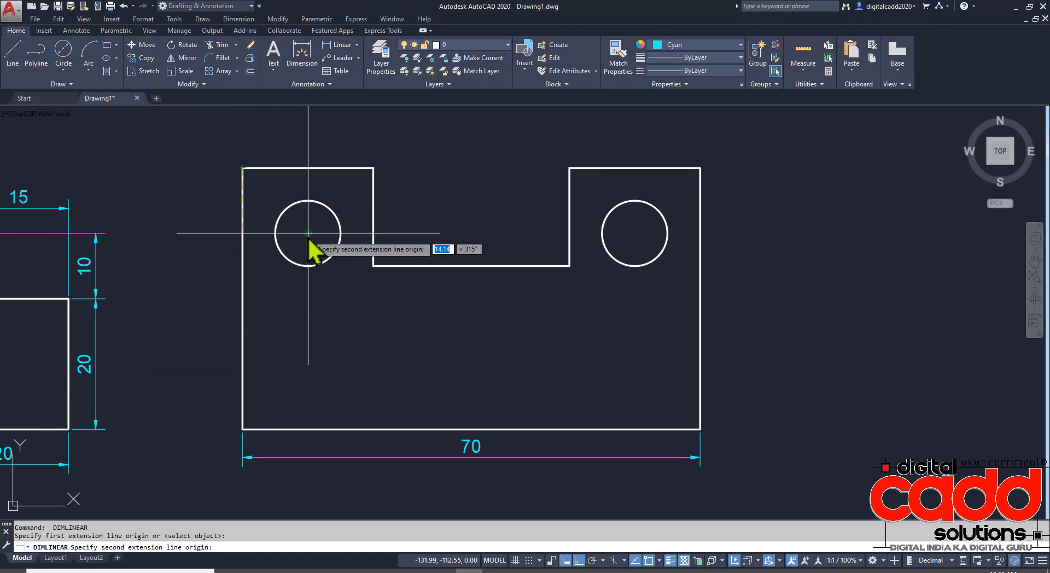
{"action": "left_click", "coordinate": [308, 233]}
{"action": "left_click", "coordinate": [217, 215]}
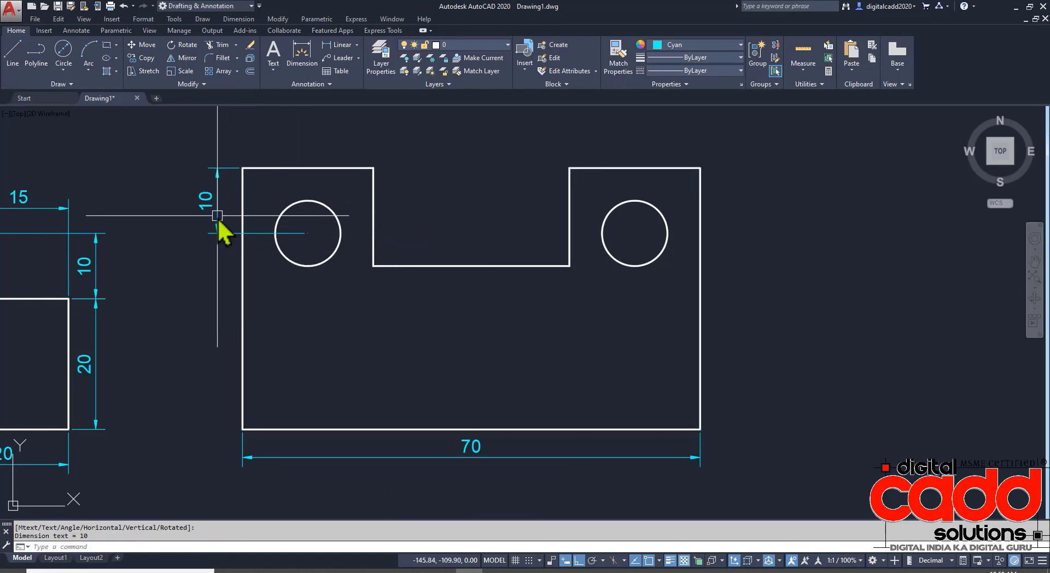
{"action": "left_click", "coordinate": [217, 232]}
{"action": "mouse_move", "coordinate": [217, 233]}
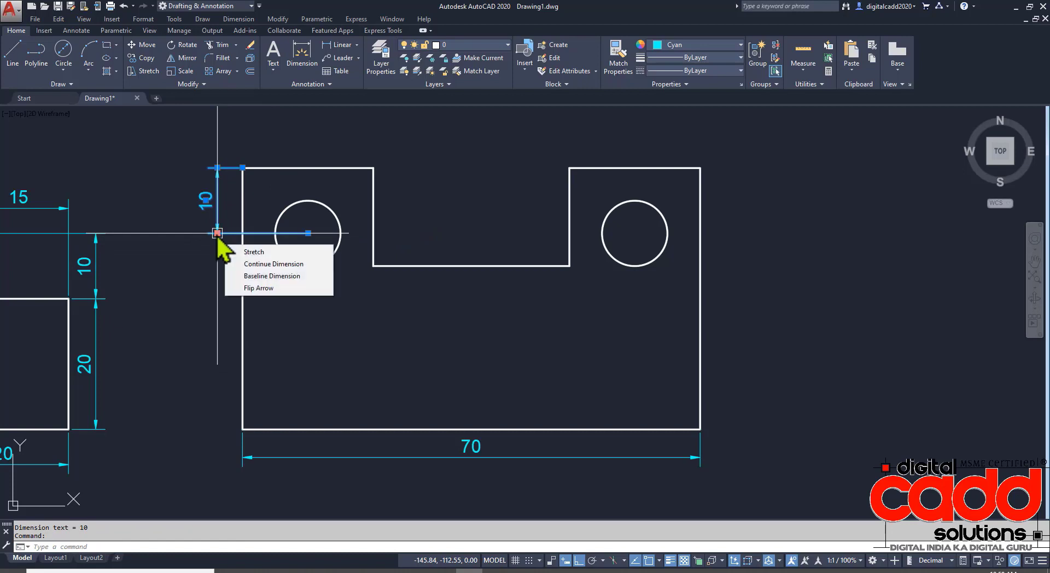
{"action": "left_click", "coordinate": [262, 264]}
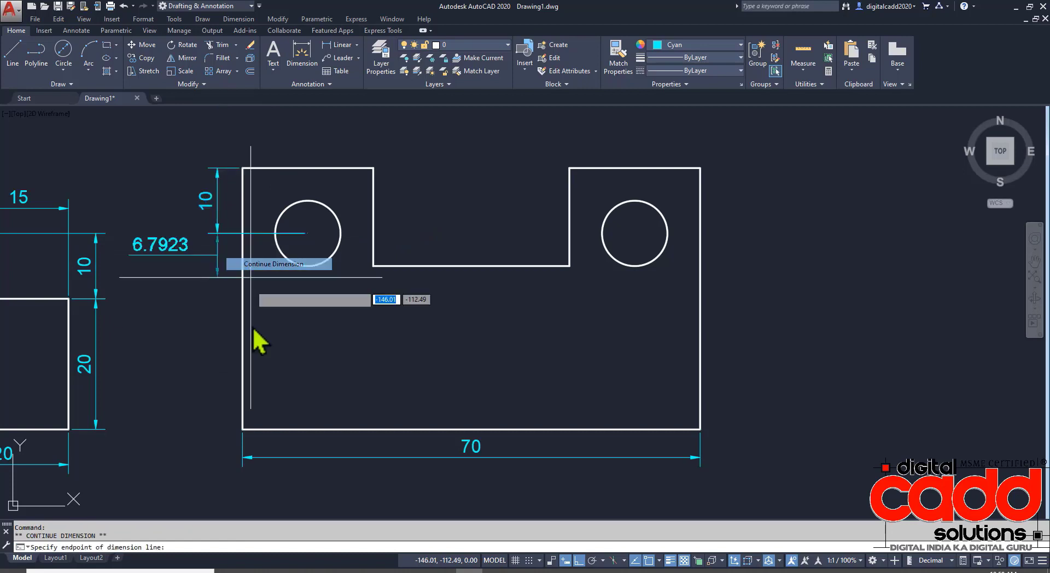
{"action": "left_click", "coordinate": [242, 429]}
{"action": "key", "text": "Escape"}
Step: Add a horizontal dimension above the plate from its top-right corner to the right hole's centre, continued to the left hole's centre and top-left corner
{"action": "key", "text": "Return"}
{"action": "middle_click_drag", "start_coordinate": [634, 328], "coordinate": [556, 407]}
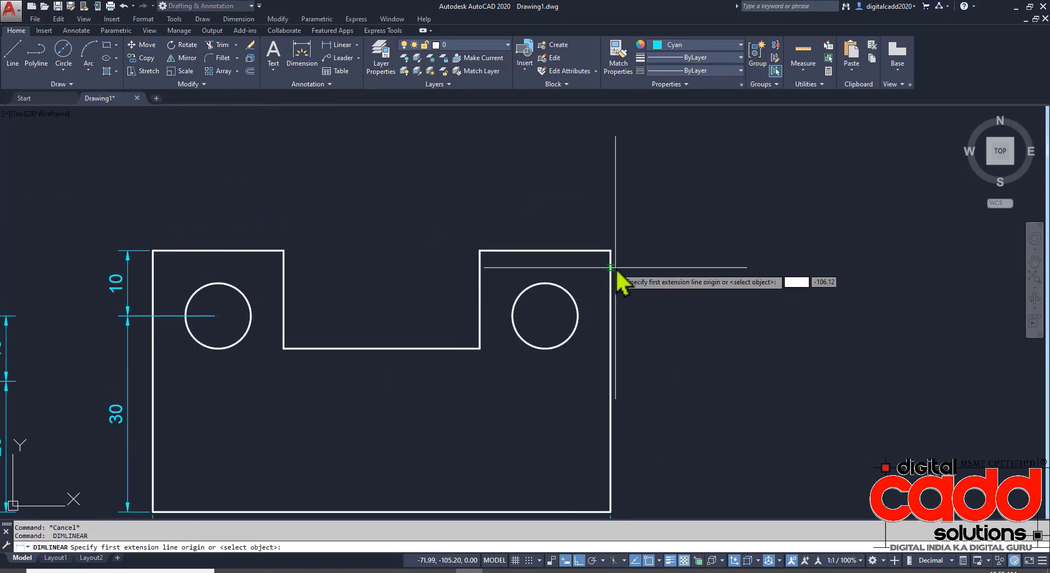
{"action": "left_click", "coordinate": [613, 255]}
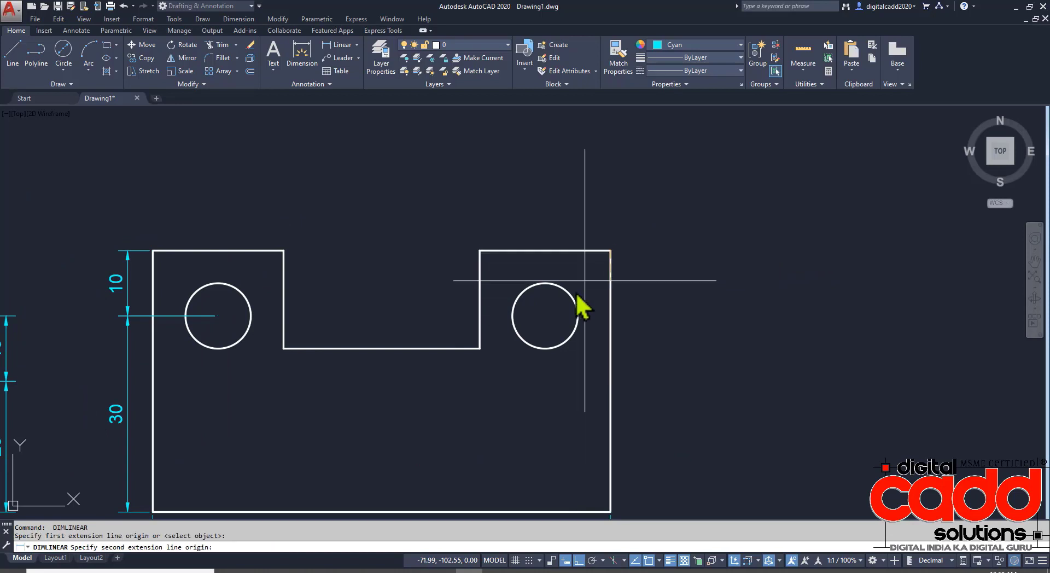
{"action": "left_click", "coordinate": [545, 316]}
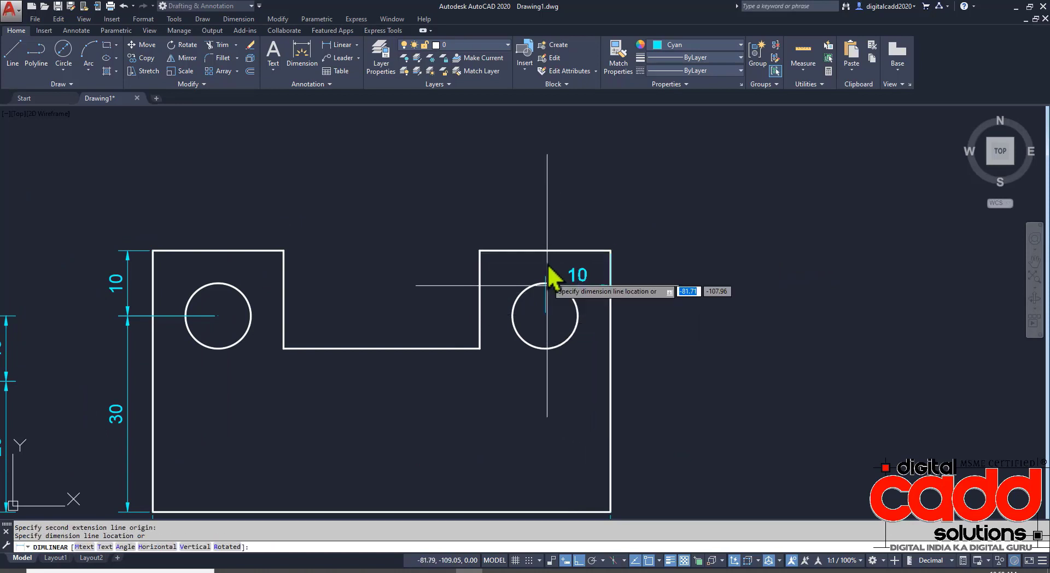
{"action": "left_click", "coordinate": [549, 190]}
{"action": "middle_click_drag", "start_coordinate": [555, 223], "coordinate": [630, 246]}
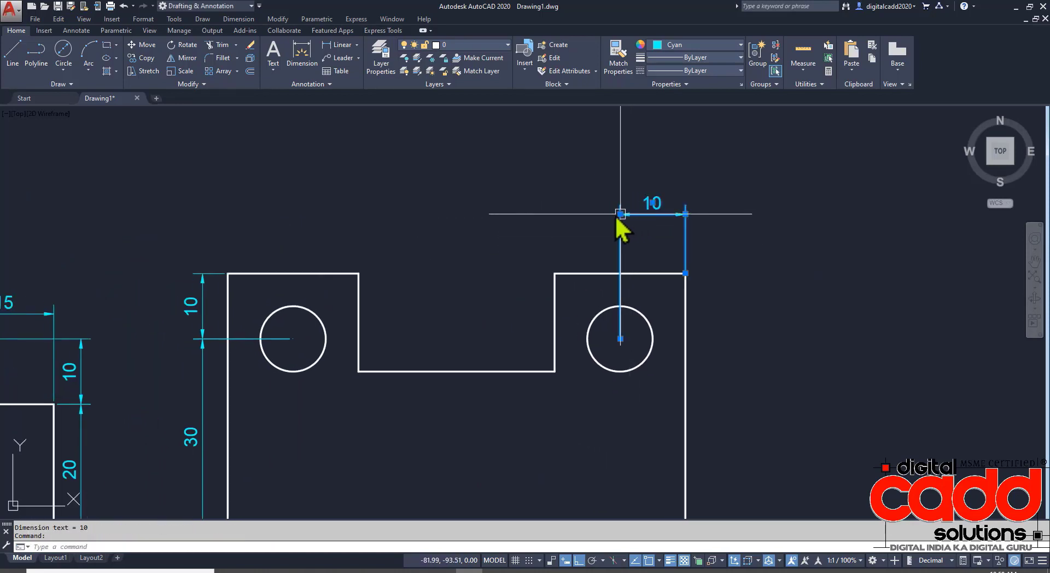
{"action": "mouse_move", "coordinate": [620, 213]}
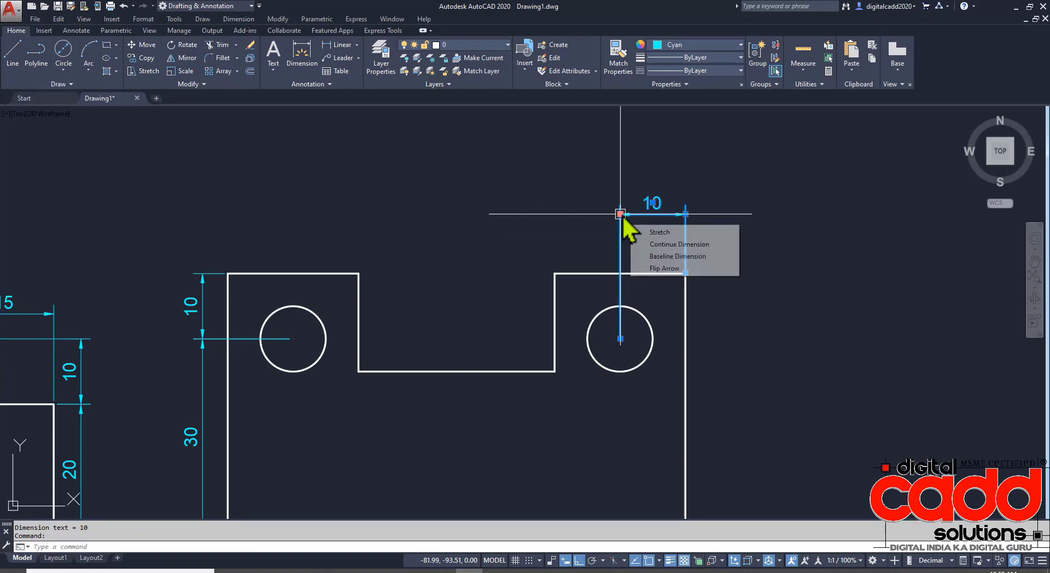
{"action": "left_click", "coordinate": [646, 246]}
{"action": "left_click", "coordinate": [293, 338]}
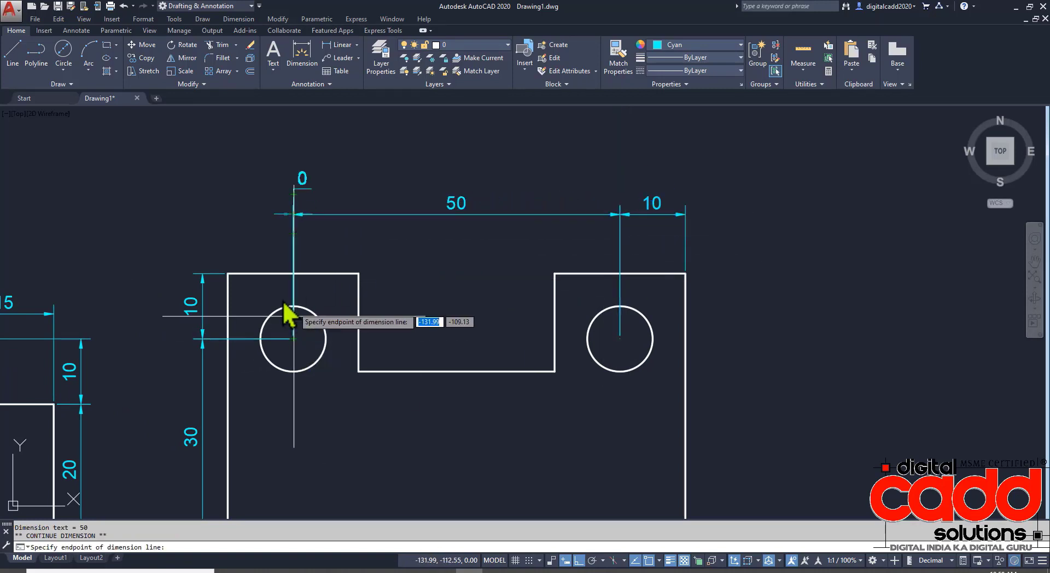
{"action": "left_click", "coordinate": [228, 273]}
{"action": "key", "text": "Escape"}
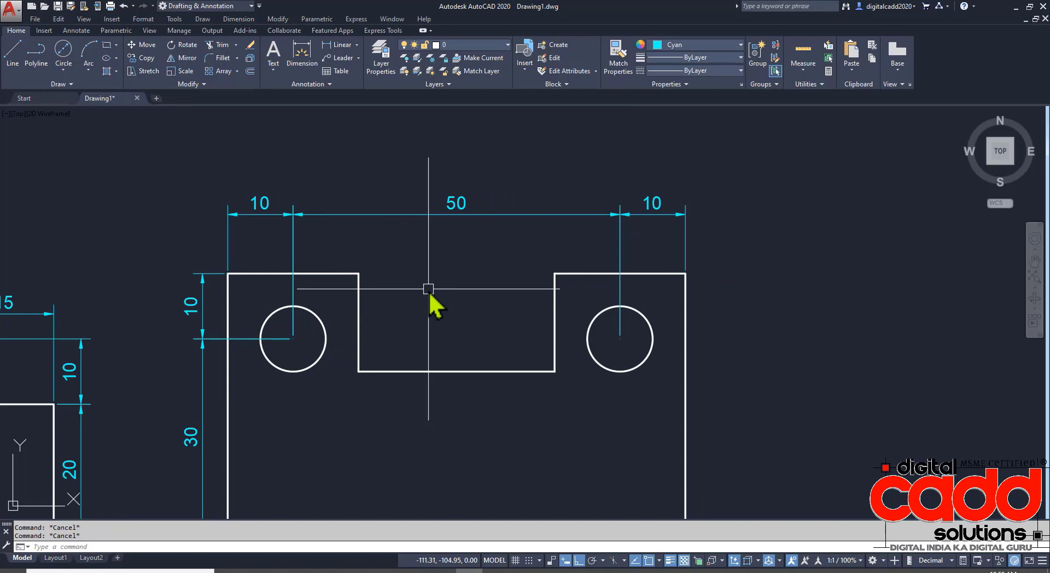
Step: Add linear dimensions for the notch's width above its opening and its depth just inside its left wall
{"action": "key", "text": "space"}
{"action": "left_click", "coordinate": [359, 273]}
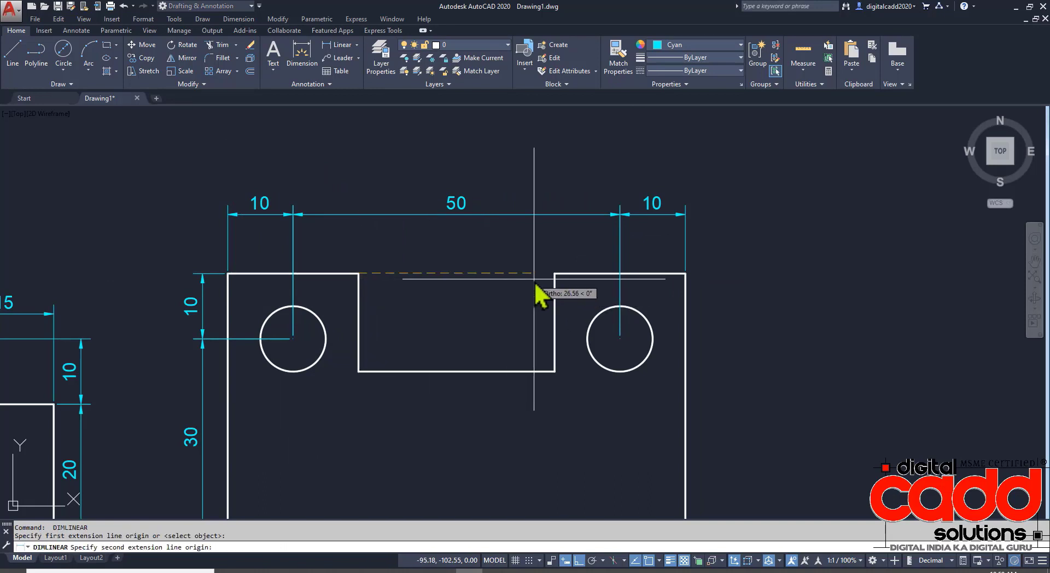
{"action": "left_click", "coordinate": [555, 273]}
{"action": "left_click", "coordinate": [511, 249]}
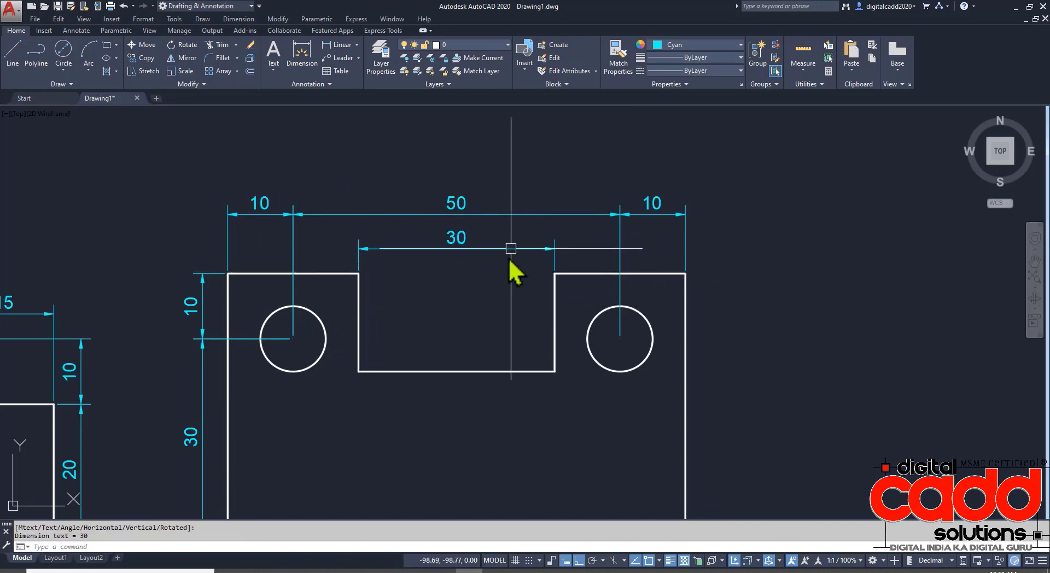
{"action": "key", "text": "space"}
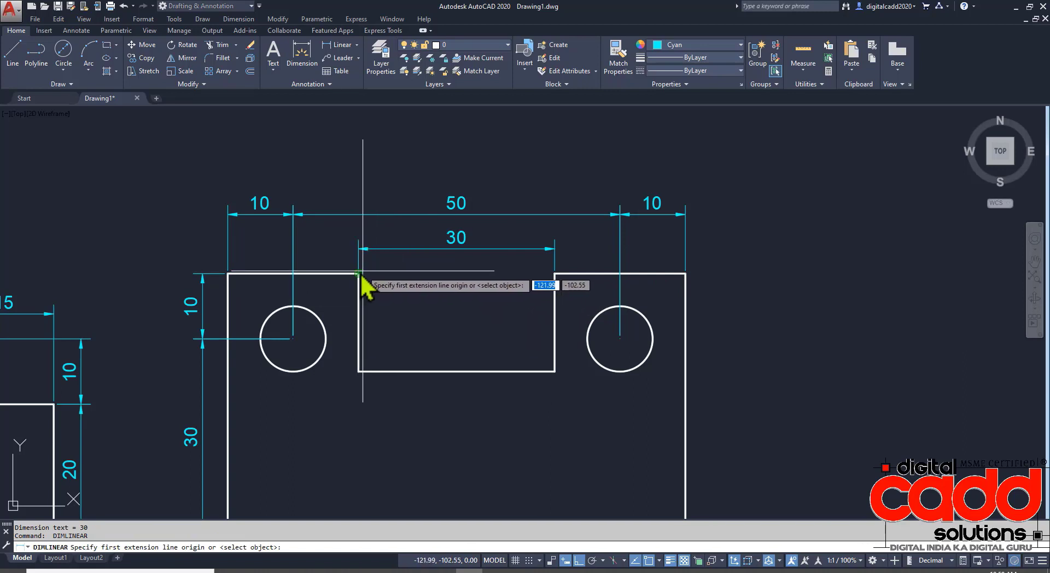
{"action": "left_click", "coordinate": [358, 273]}
{"action": "left_click", "coordinate": [358, 372]}
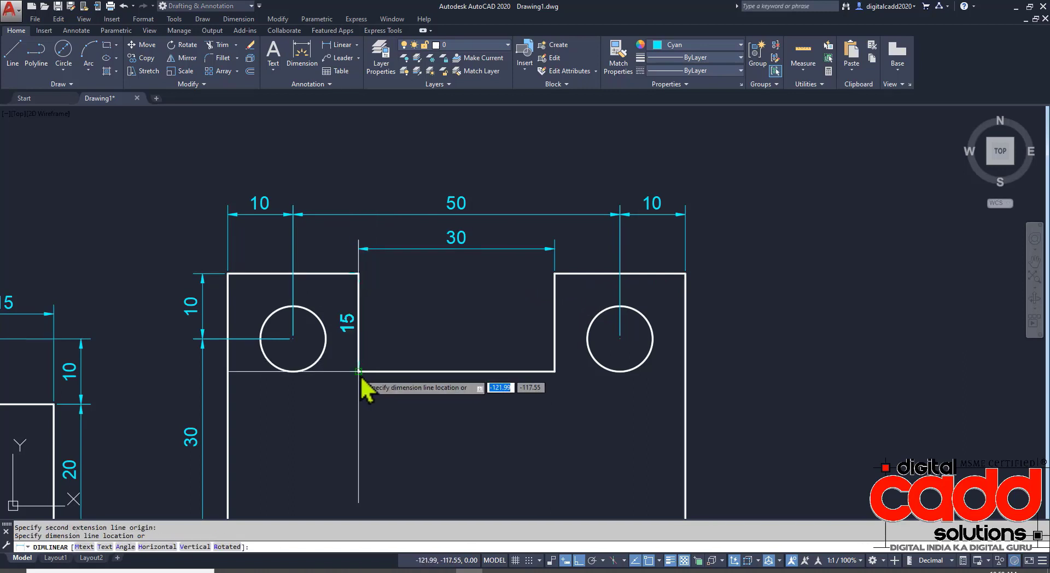
{"action": "left_click", "coordinate": [383, 363]}
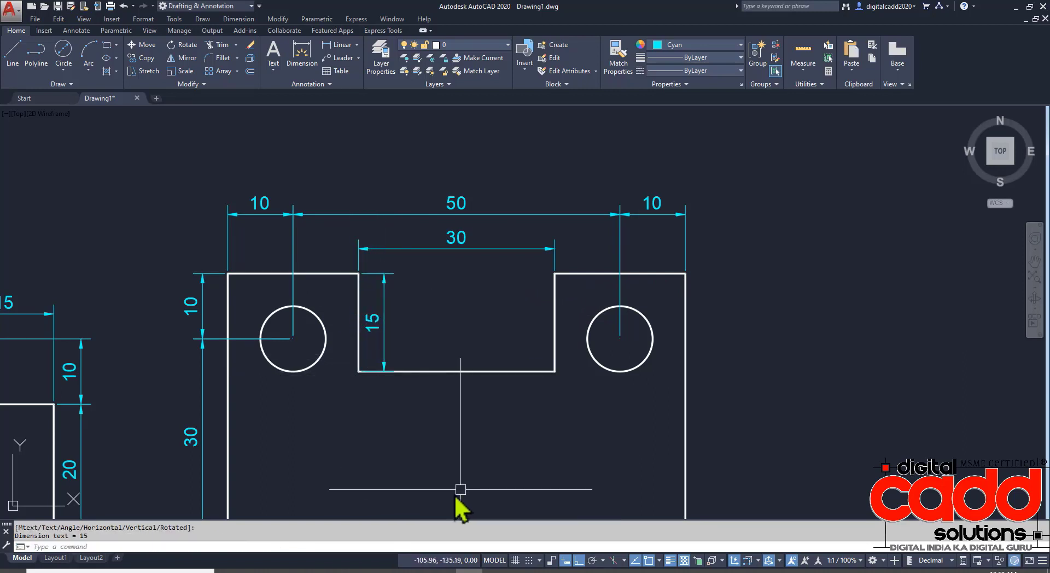
Step: Examine up close where the notch depth dimension's lower extension line overlaps the notch's bottom edge
{"action": "scroll", "coordinate": [364, 380], "scroll_direction": "up", "scroll_amount": 10}
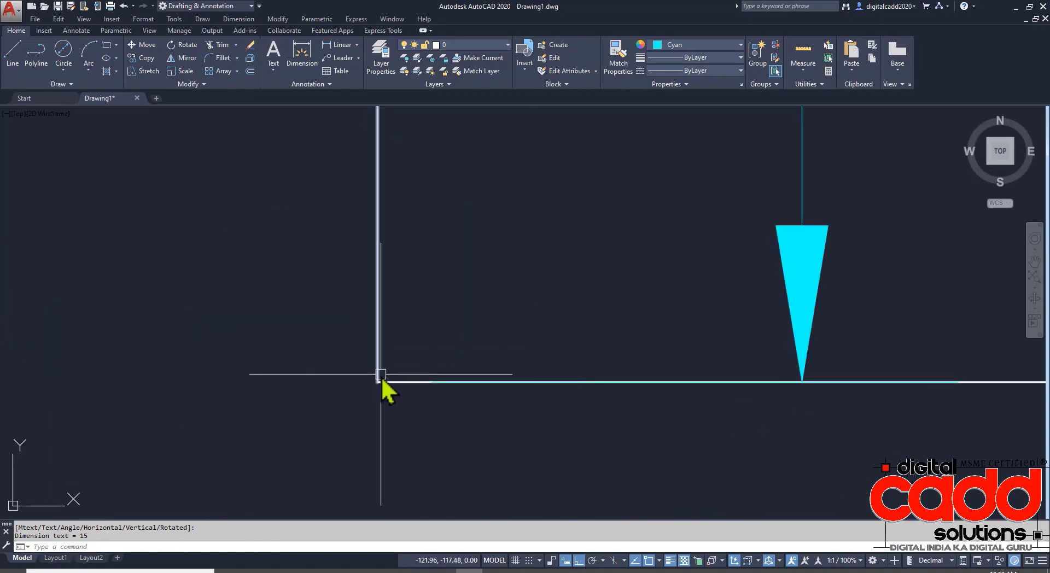
{"action": "scroll", "coordinate": [428, 391], "scroll_direction": "down", "scroll_amount": 6}
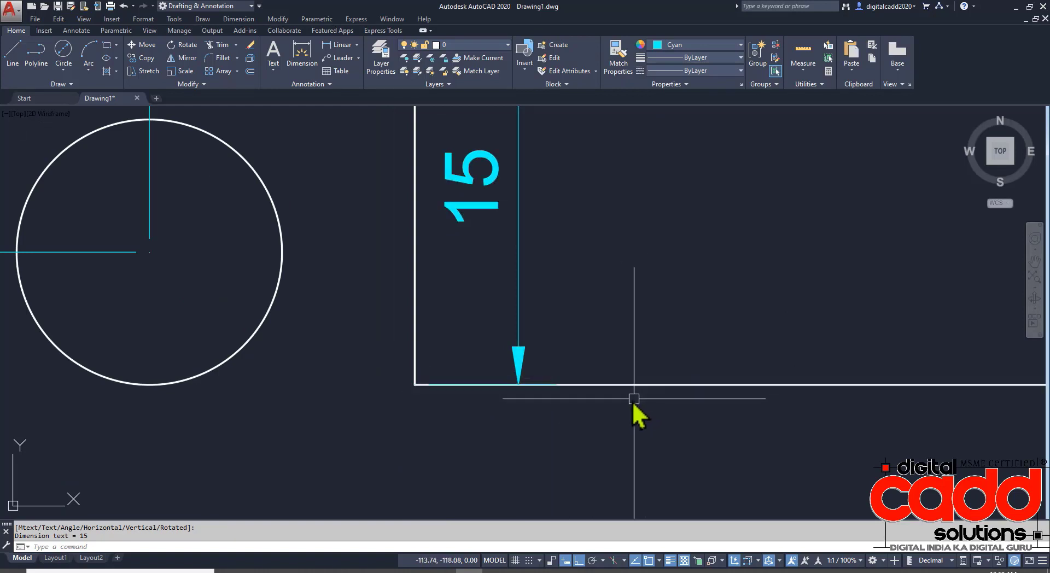
{"action": "mouse_move", "coordinate": [633, 410]}
{"action": "middle_mouse_down"}
{"action": "mouse_move", "coordinate": [511, 431]}
{"action": "mouse_move", "coordinate": [525, 464]}
{"action": "mouse_move", "coordinate": [508, 459]}
{"action": "middle_mouse_up"}
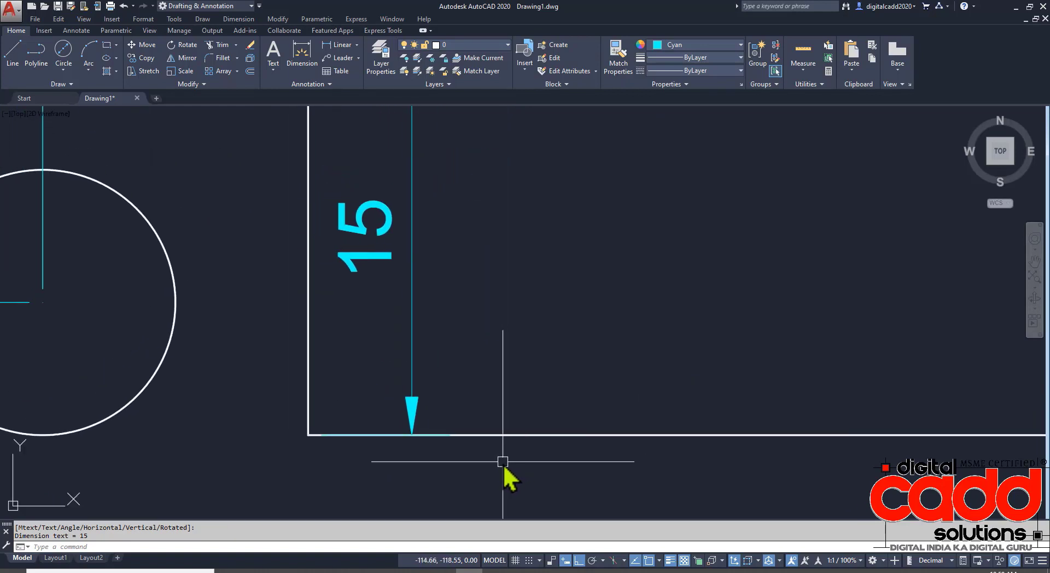
{"action": "scroll", "coordinate": [350, 414], "scroll_direction": "down", "scroll_amount": 7}
{"action": "scroll", "coordinate": [356, 421], "scroll_direction": "up", "scroll_amount": 5}
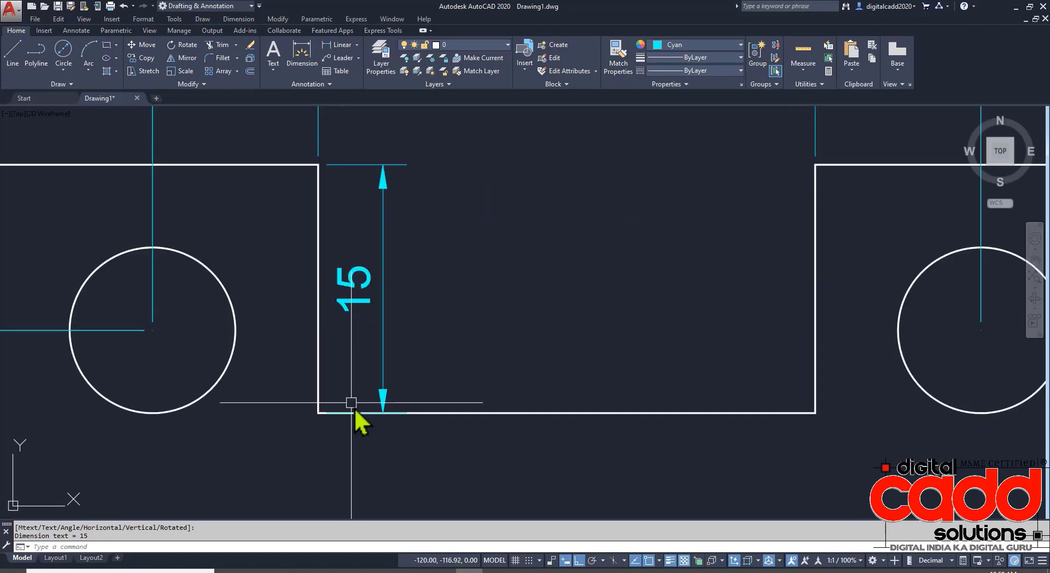
{"action": "left_click", "coordinate": [385, 352]}
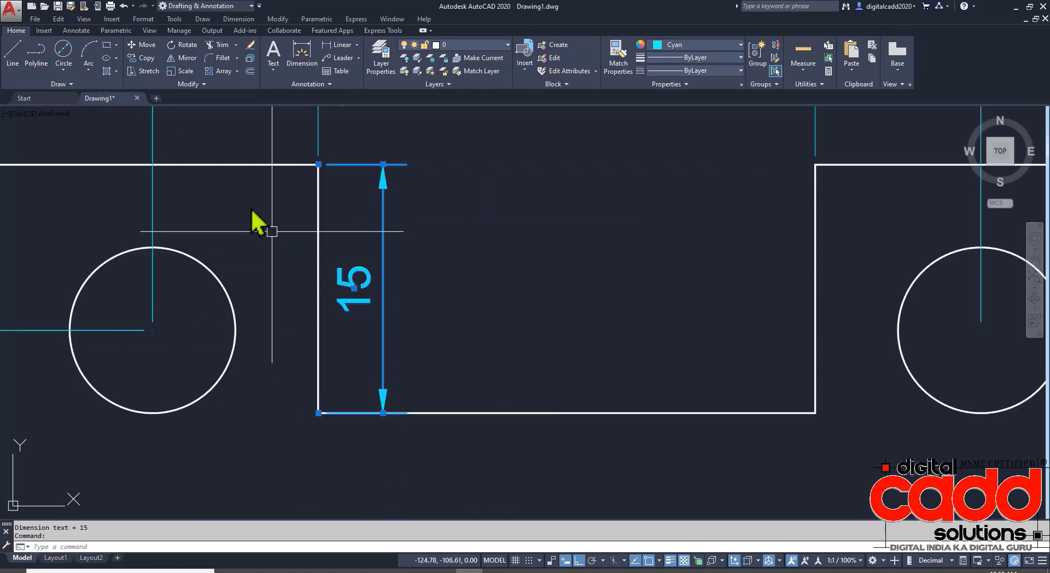
{"action": "key", "text": "Escape"}
{"action": "scroll", "coordinate": [331, 432], "scroll_direction": "up", "scroll_amount": 10}
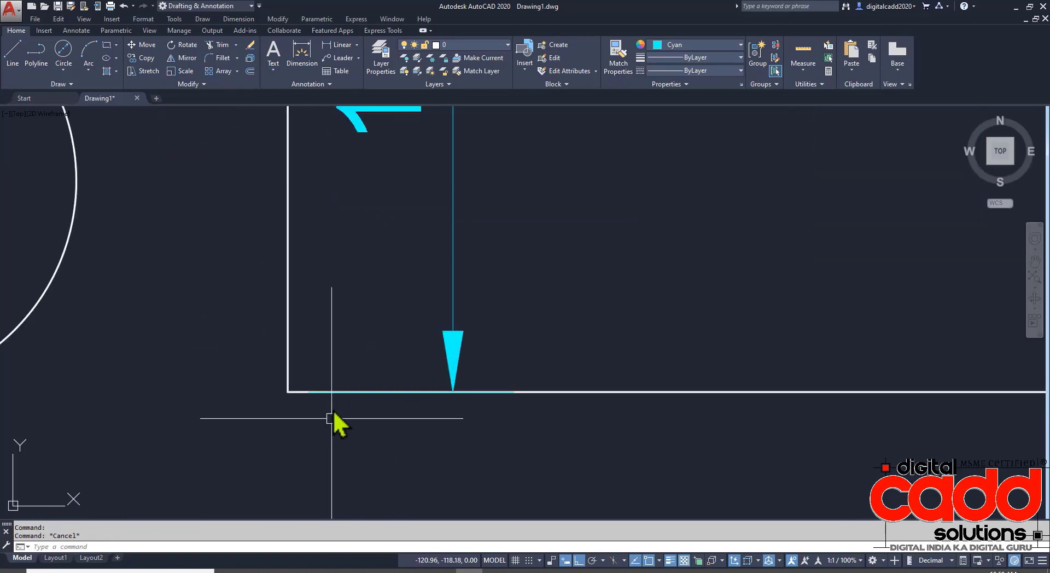
{"action": "scroll", "coordinate": [447, 371], "scroll_direction": "down", "scroll_amount": 8}
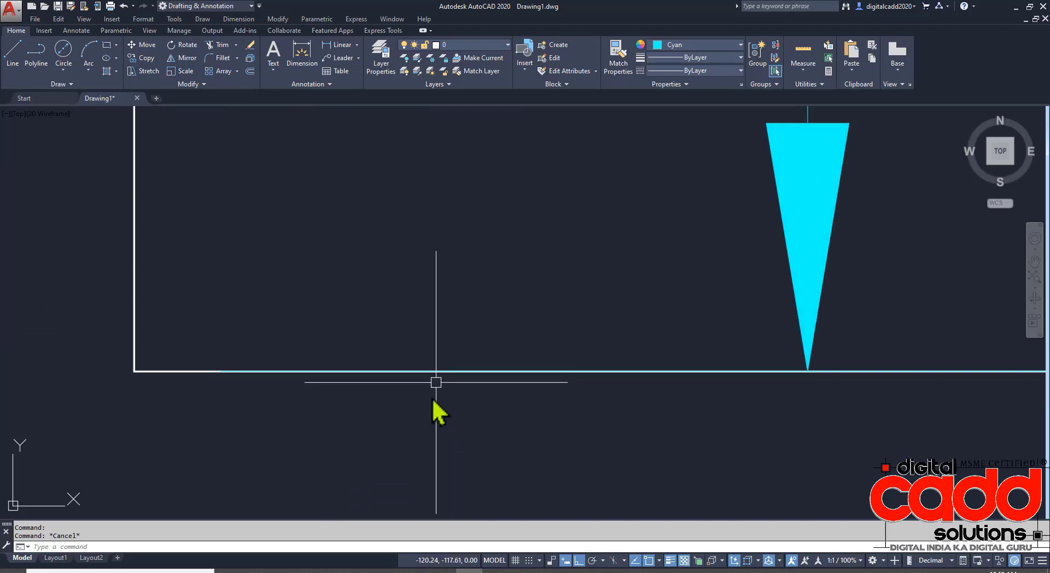
{"action": "middle_click_drag", "start_coordinate": [459, 424], "coordinate": [422, 458]}
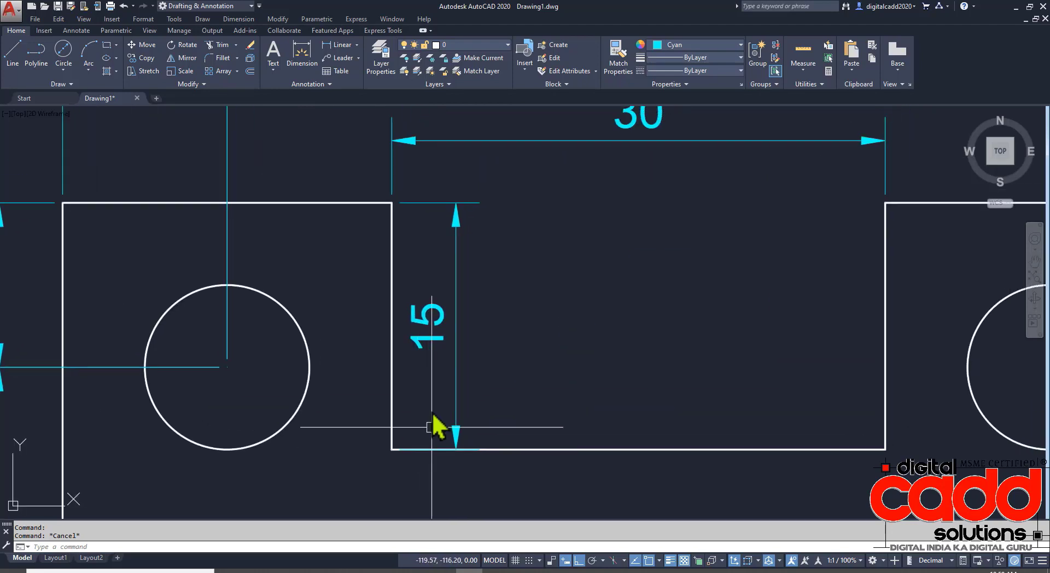
Step: Send the notch depth dimension to the back of the draw order and inspect the notch's bottom edge
{"action": "left_click", "coordinate": [454, 339]}
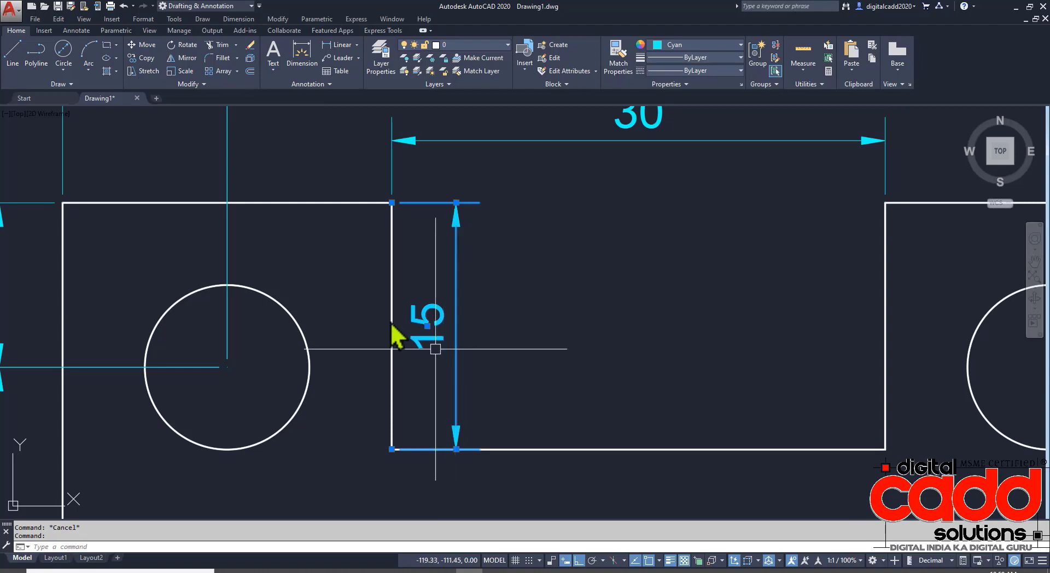
{"action": "left_click", "coordinate": [201, 86]}
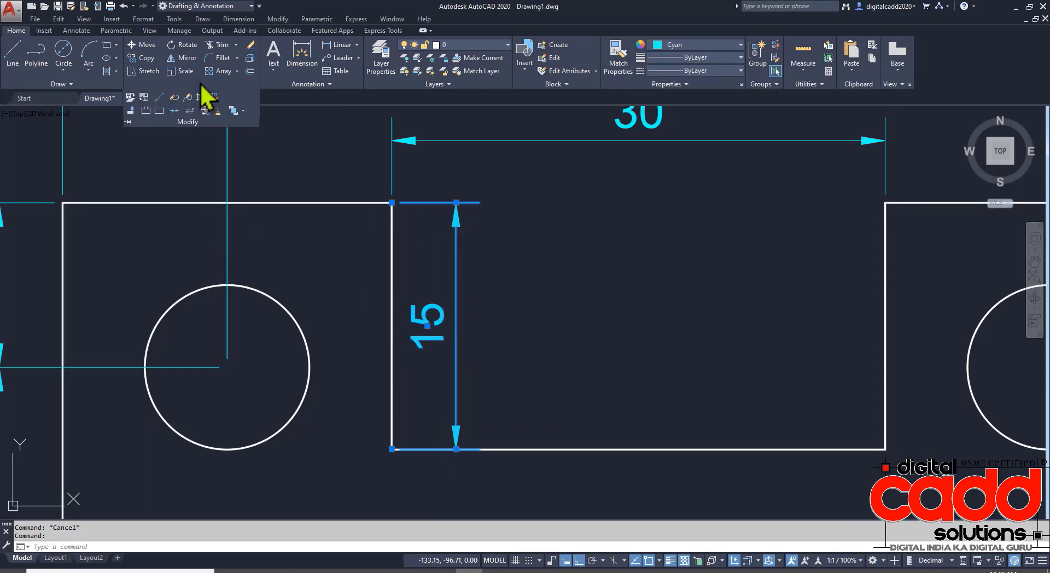
{"action": "left_click", "coordinate": [243, 111]}
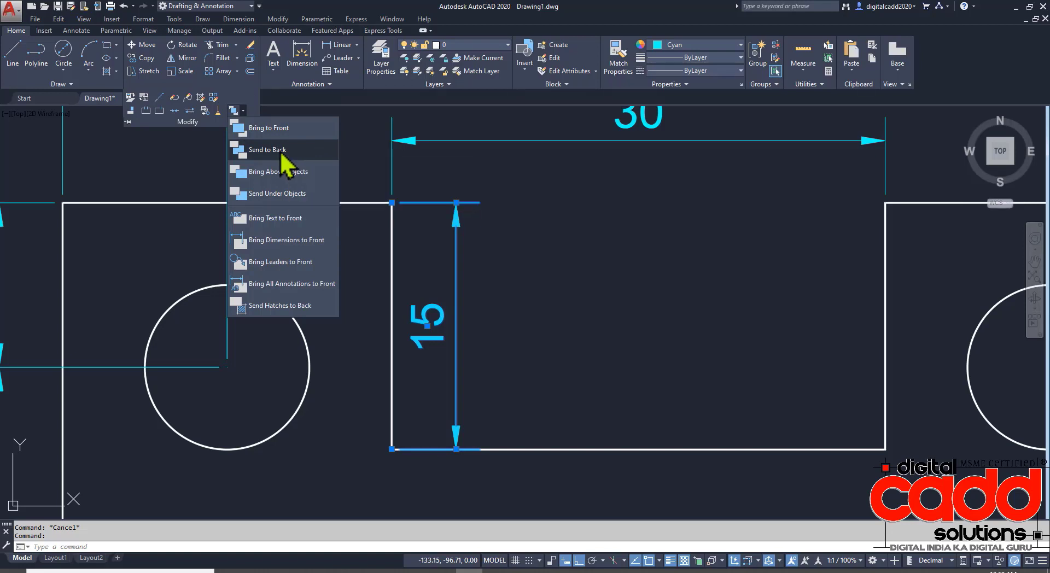
{"action": "left_click", "coordinate": [287, 153]}
{"action": "scroll", "coordinate": [429, 497], "scroll_direction": "up", "scroll_amount": 5}
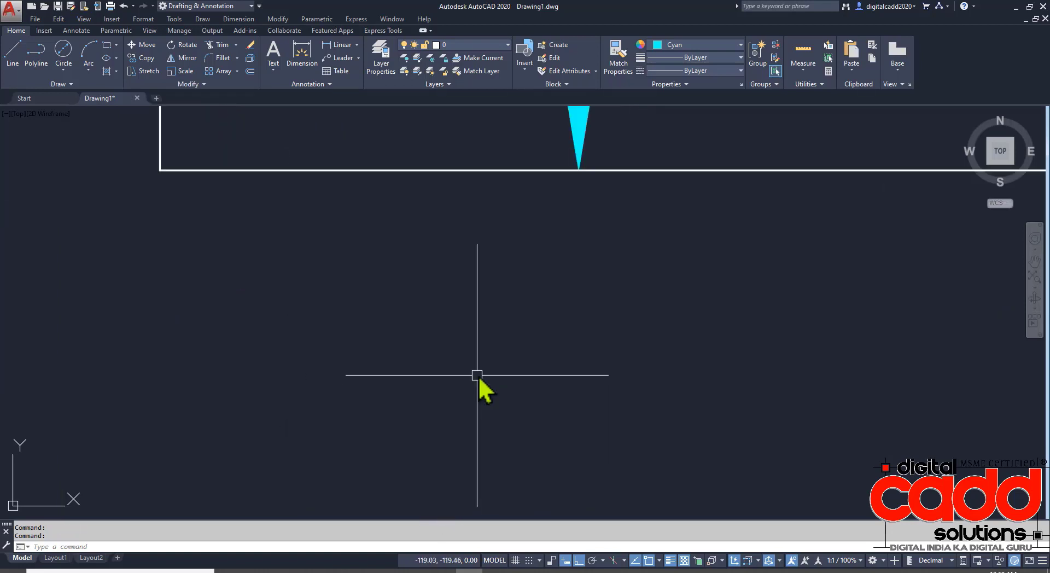
{"action": "middle_click_drag", "start_coordinate": [581, 184], "coordinate": [533, 330]}
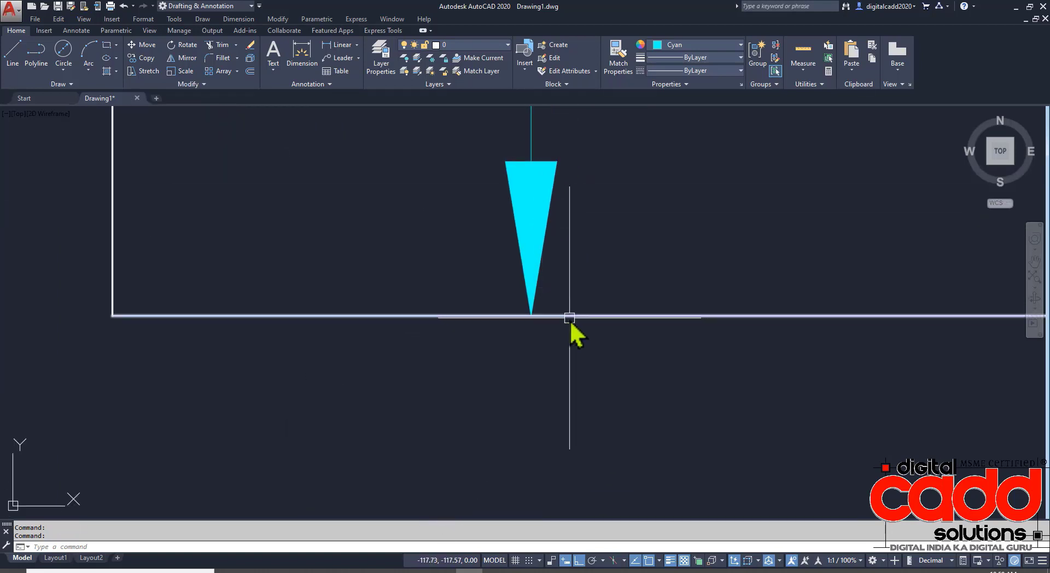
Step: Add a diameter dimension to the right hole, placed outside the plate's right edge, and check the hole note in the assignment PDF
{"action": "scroll", "coordinate": [328, 352], "scroll_direction": "down", "scroll_amount": 8}
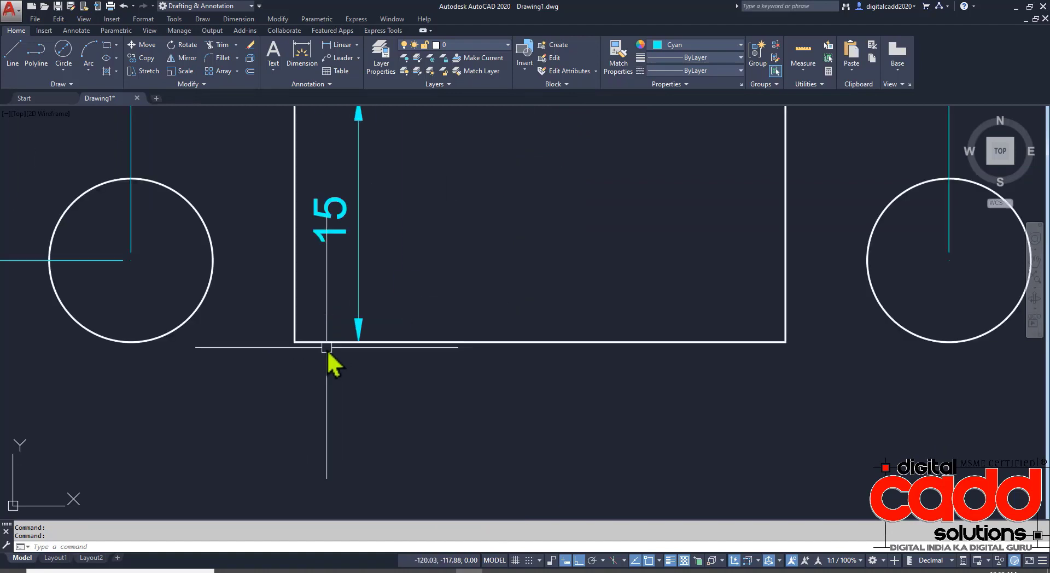
{"action": "mouse_move", "coordinate": [454, 359]}
{"action": "middle_mouse_down"}
{"action": "mouse_move", "coordinate": [492, 340]}
{"action": "mouse_move", "coordinate": [469, 309]}
{"action": "mouse_move", "coordinate": [510, 328]}
{"action": "mouse_move", "coordinate": [616, 328]}
{"action": "mouse_move", "coordinate": [481, 324]}
{"action": "mouse_move", "coordinate": [415, 344]}
{"action": "middle_mouse_up"}
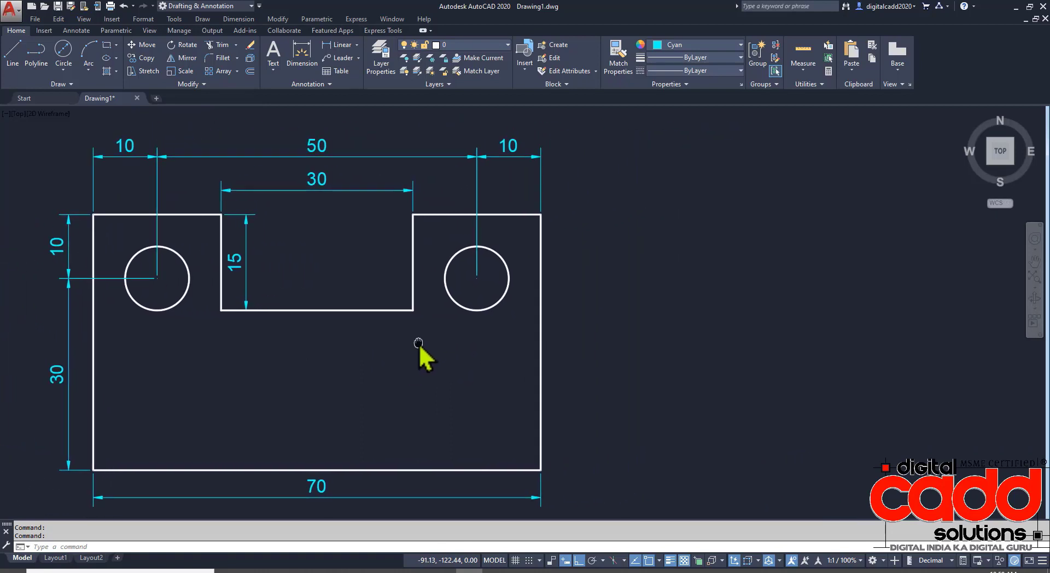
{"action": "left_click", "coordinate": [357, 46]}
{"action": "left_click", "coordinate": [366, 182]}
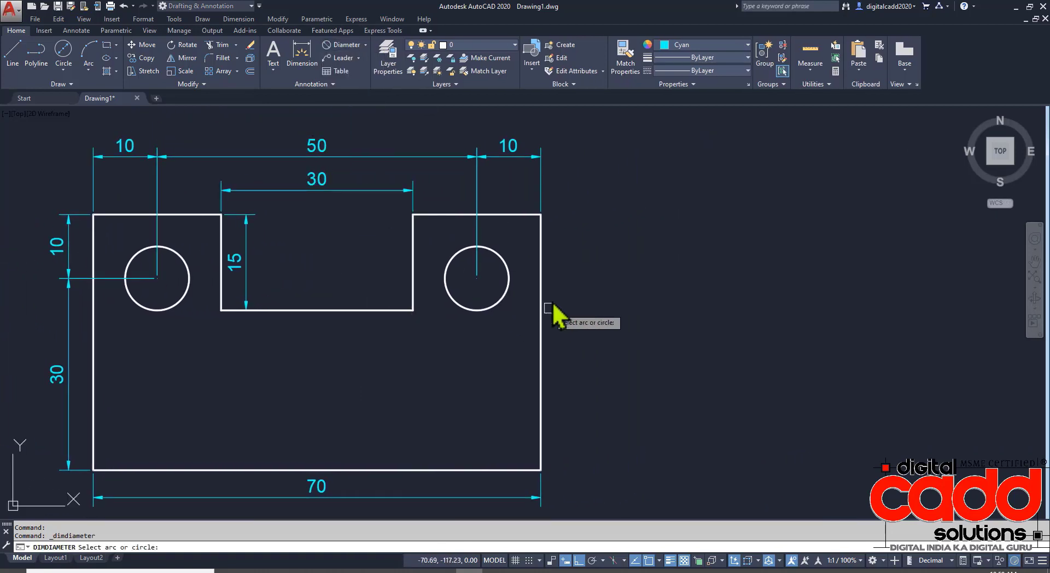
{"action": "left_click", "coordinate": [514, 277]}
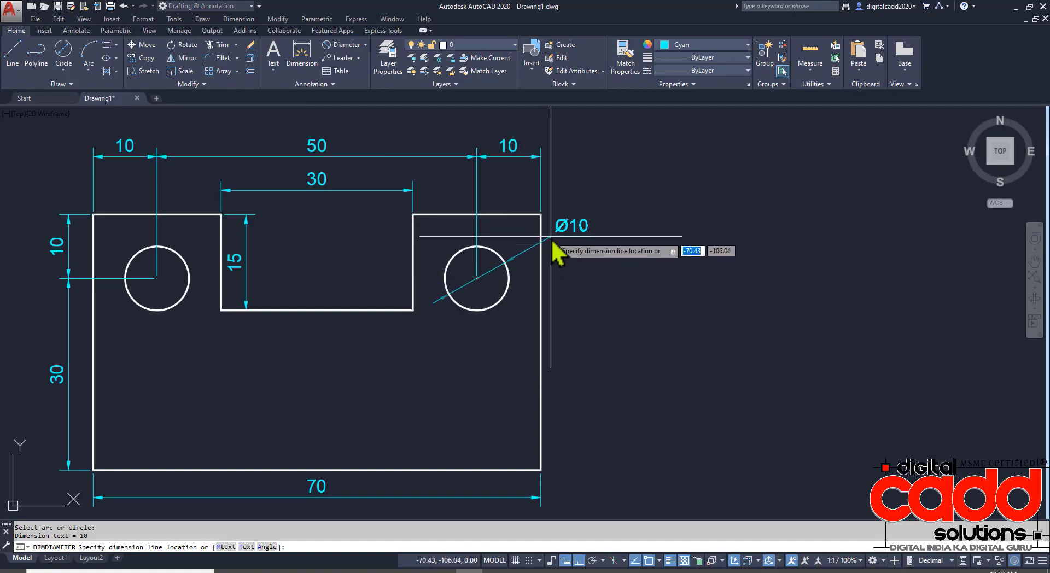
{"action": "left_click", "coordinate": [309, 571]}
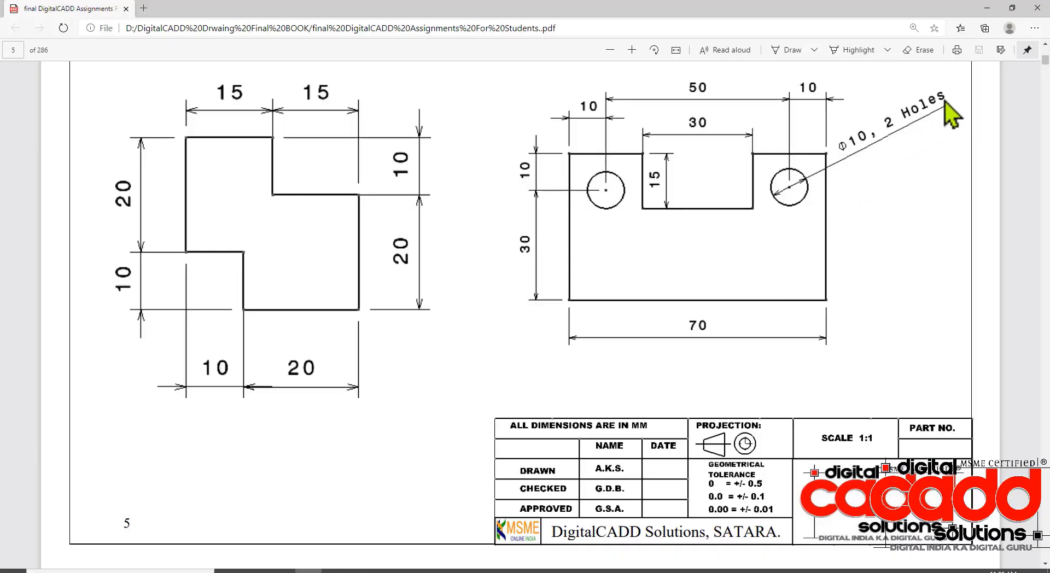
{"action": "key", "text": "alt+Tab"}
Step: Append ", 2 HOLES" to the right hole's diameter dimension text so that it reads "Ø10, 2 HOLES"
{"action": "scroll", "coordinate": [541, 295], "scroll_direction": "up", "scroll_amount": 5}
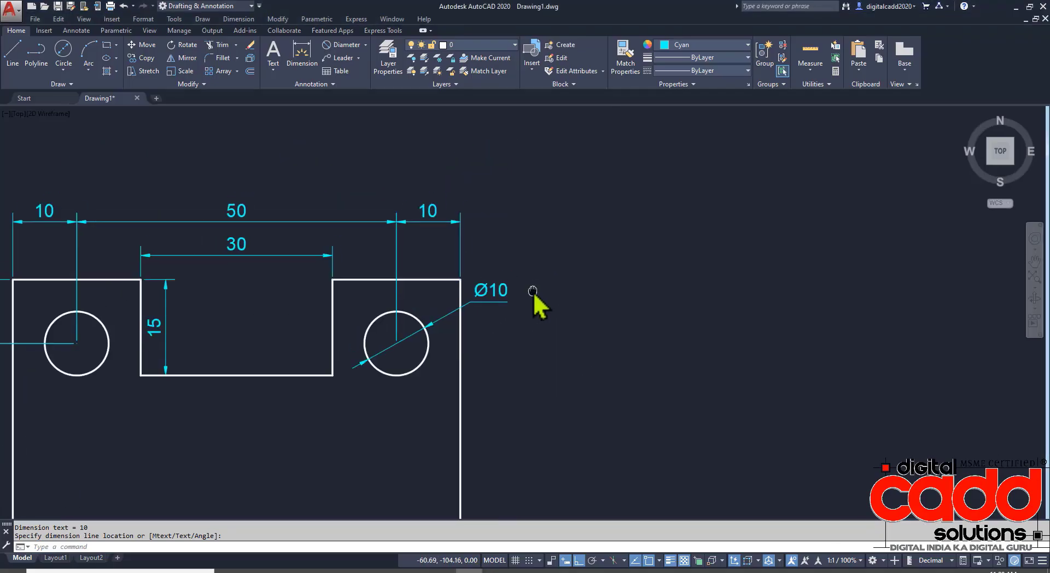
{"action": "double_click", "coordinate": [443, 298]}
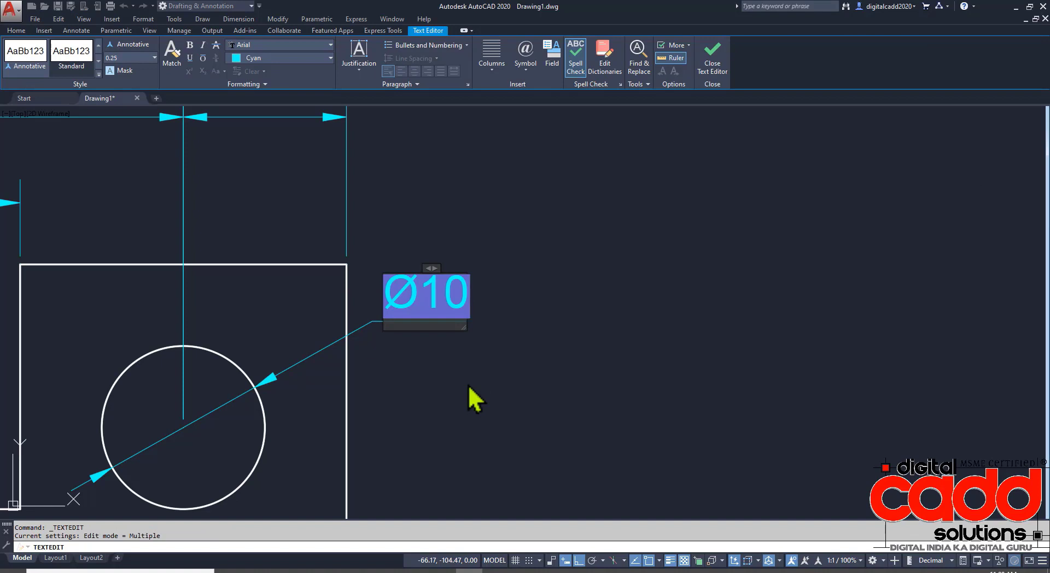
{"action": "key", "text": "BackSpace"}
{"action": "type", "text": ", 2 HOLES"}
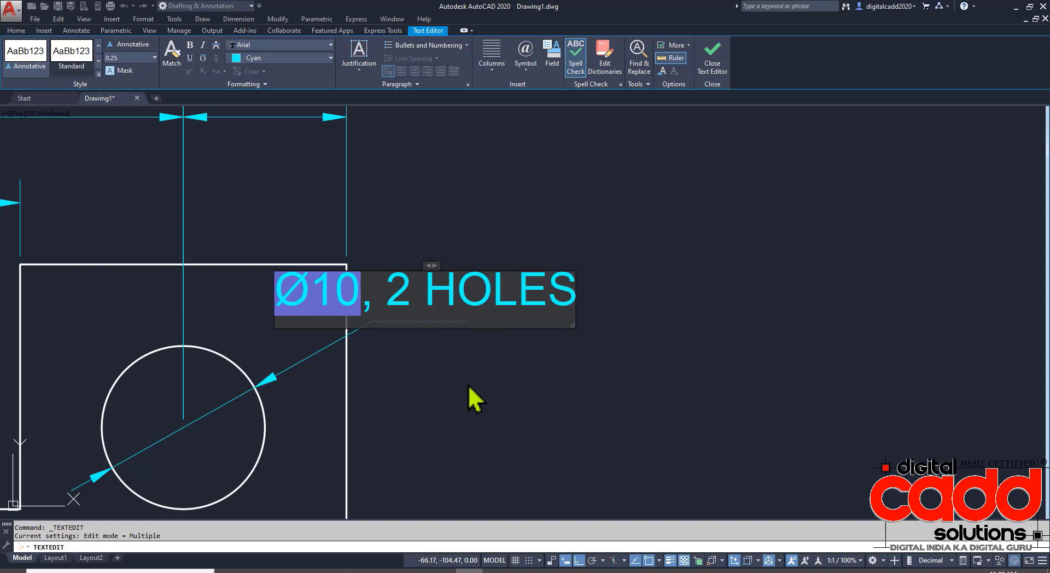
{"action": "left_click", "coordinate": [810, 243]}
{"action": "key", "text": "Escape"}
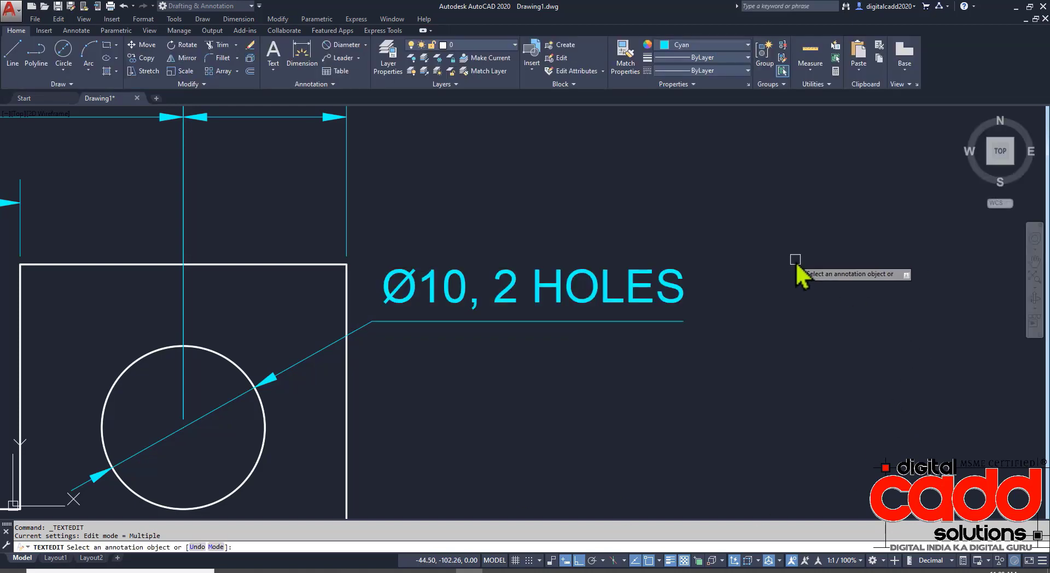
Step: Review the dimensioned figures, including the earlier stepped shaft and the R20 arc-cut profile
{"action": "scroll", "coordinate": [549, 293], "scroll_direction": "down", "scroll_amount": 3}
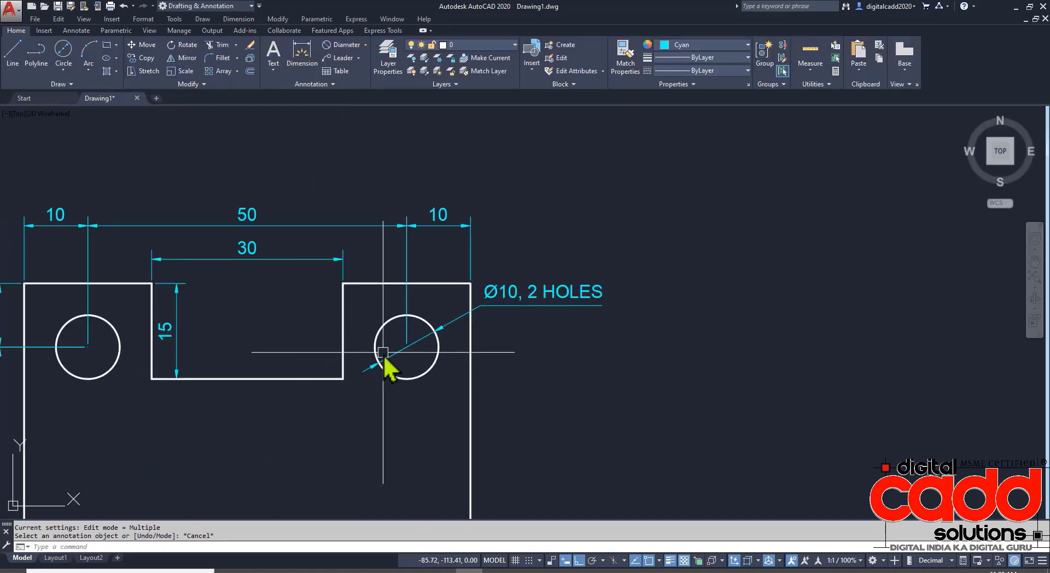
{"action": "mouse_move", "coordinate": [389, 369]}
{"action": "middle_mouse_down"}
{"action": "mouse_move", "coordinate": [672, 273]}
{"action": "mouse_move", "coordinate": [525, 335]}
{"action": "mouse_move", "coordinate": [715, 290]}
{"action": "mouse_move", "coordinate": [683, 317]}
{"action": "middle_mouse_up"}
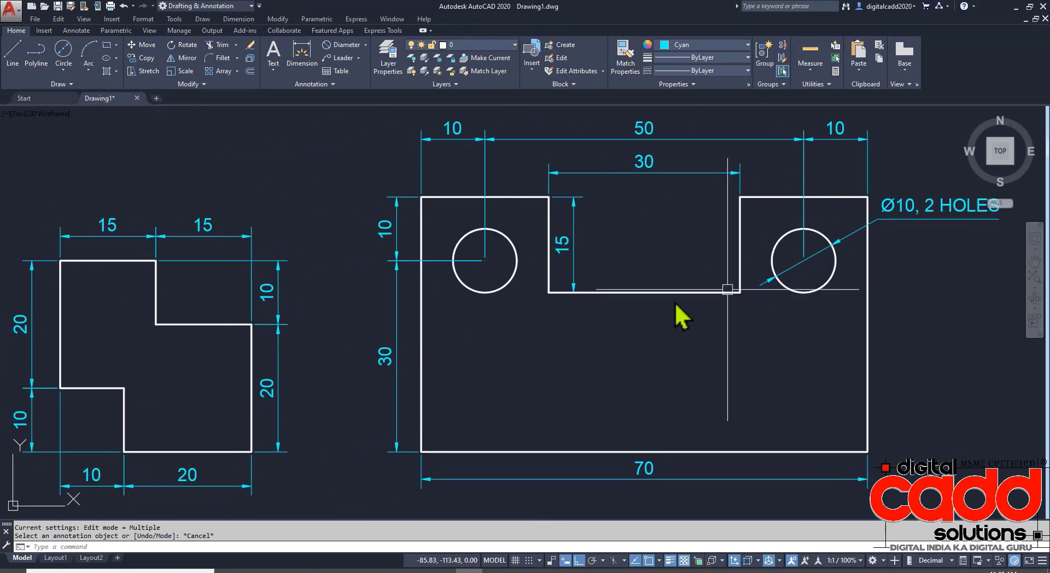
{"action": "scroll", "coordinate": [677, 306], "scroll_direction": "down", "scroll_amount": 4}
{"action": "middle_click_drag", "start_coordinate": [591, 297], "coordinate": [527, 464]}
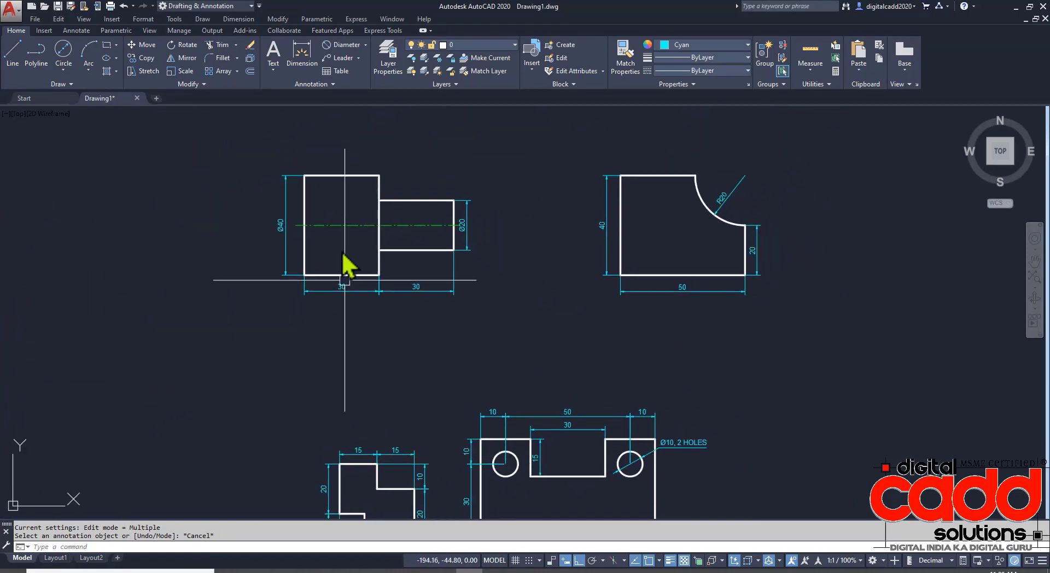
{"action": "scroll", "coordinate": [368, 199], "scroll_direction": "up", "scroll_amount": 5}
{"action": "scroll", "coordinate": [368, 253], "scroll_direction": "down", "scroll_amount": 3}
{"action": "scroll", "coordinate": [710, 246], "scroll_direction": "down", "scroll_amount": 4}
{"action": "scroll", "coordinate": [470, 268], "scroll_direction": "up", "scroll_amount": 6}
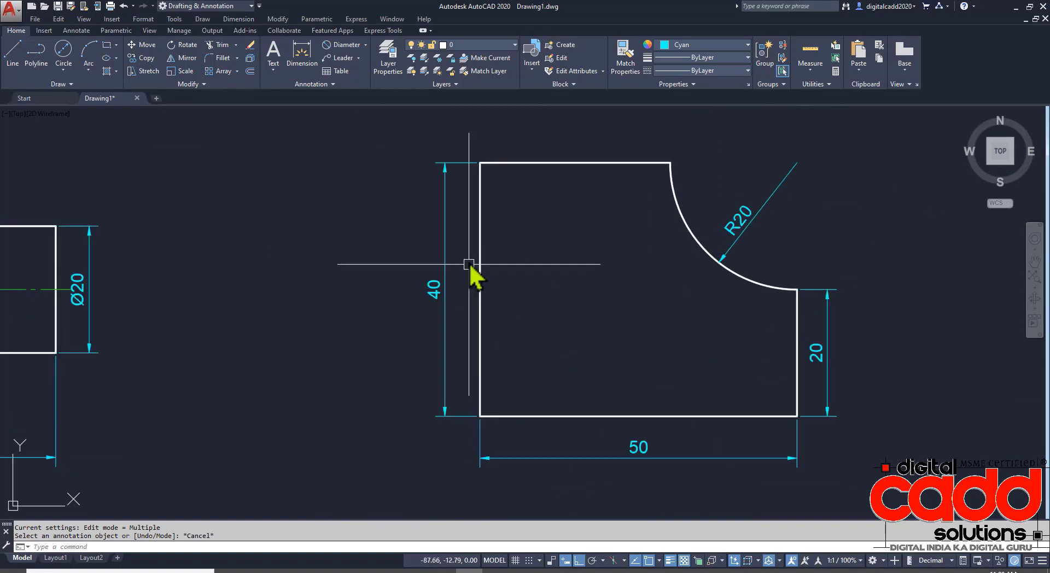
{"action": "scroll", "coordinate": [470, 268], "scroll_direction": "down", "scroll_amount": 6}
{"action": "scroll", "coordinate": [399, 359], "scroll_direction": "up", "scroll_amount": 4}
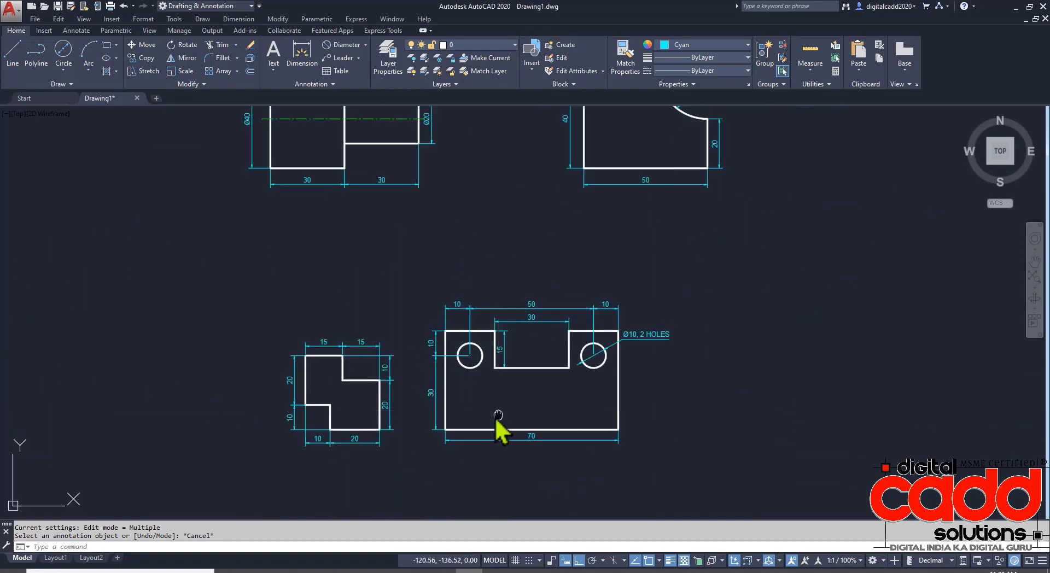
Step: Compare the notched plate and its hole centres with the figure on page 5 of the assignment PDF
{"action": "middle_click_drag", "start_coordinate": [498, 416], "coordinate": [413, 396]}
{"action": "scroll", "coordinate": [416, 392], "scroll_direction": "up", "scroll_amount": 3}
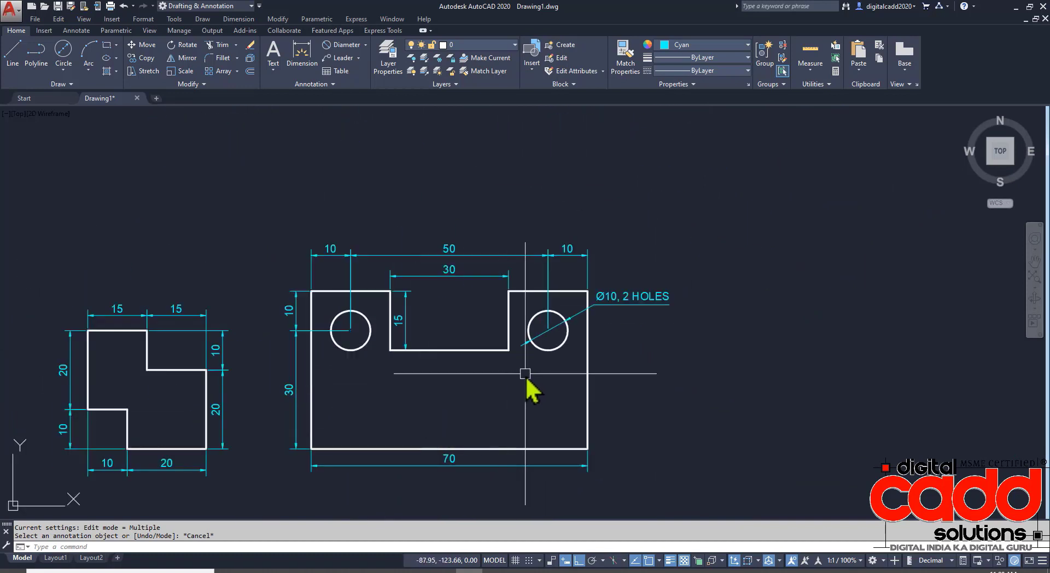
{"action": "scroll", "coordinate": [384, 333], "scroll_direction": "up", "scroll_amount": 1}
{"action": "scroll", "coordinate": [381, 332], "scroll_direction": "up", "scroll_amount": 2}
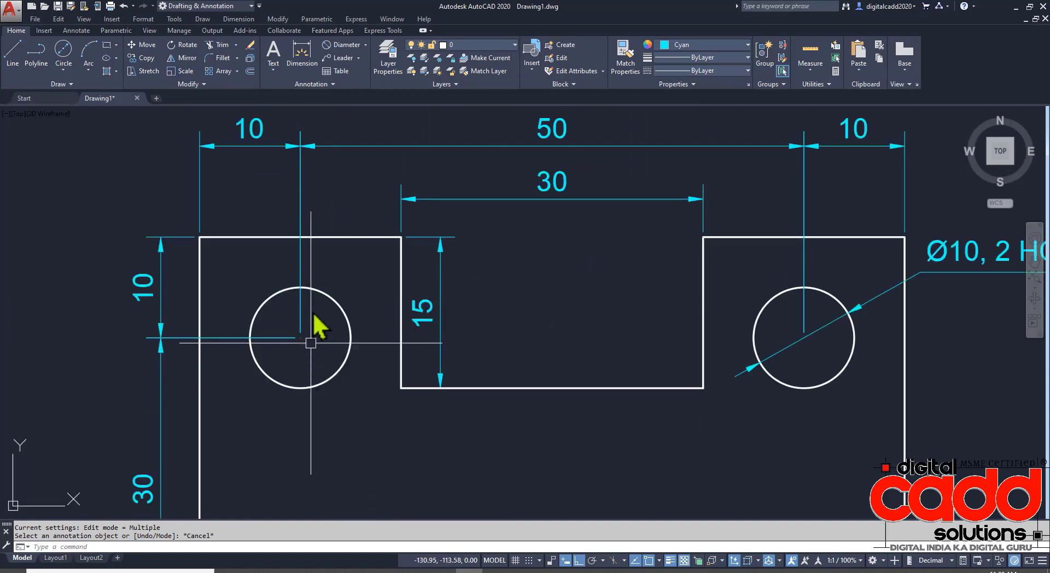
{"action": "left_click", "coordinate": [308, 570]}
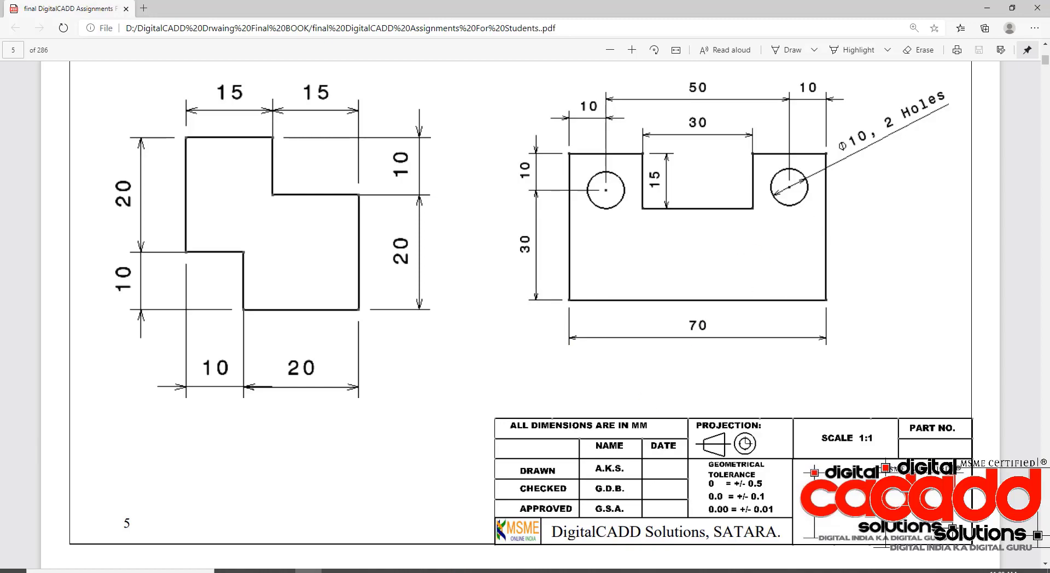
{"action": "left_click", "coordinate": [470, 569]}
{"action": "middle_click_drag", "start_coordinate": [580, 323], "coordinate": [421, 311]}
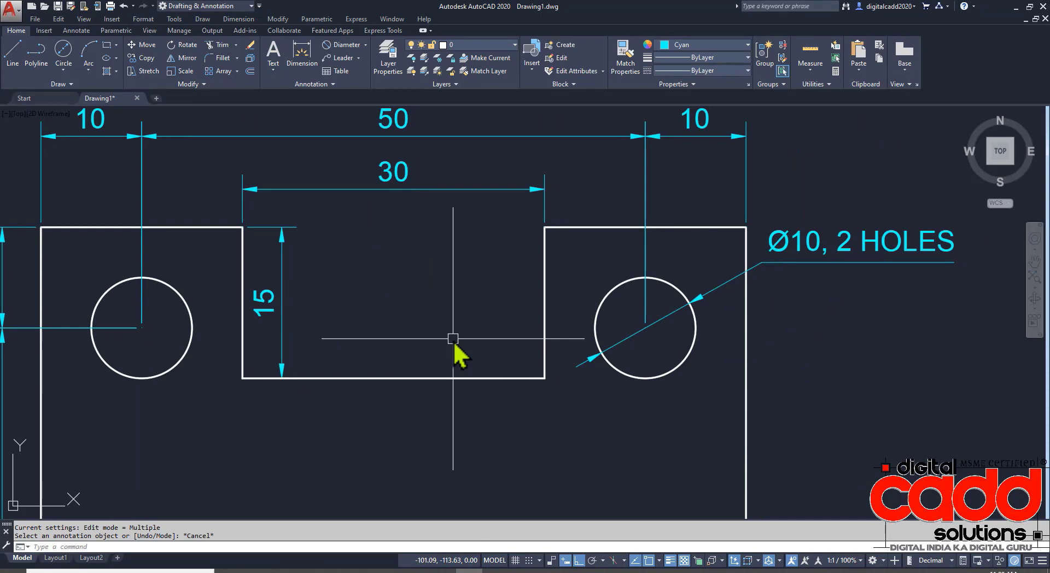
Step: Set the current colour to Yellow and add centre marks to both holes of the notched plate
{"action": "left_click", "coordinate": [723, 46]}
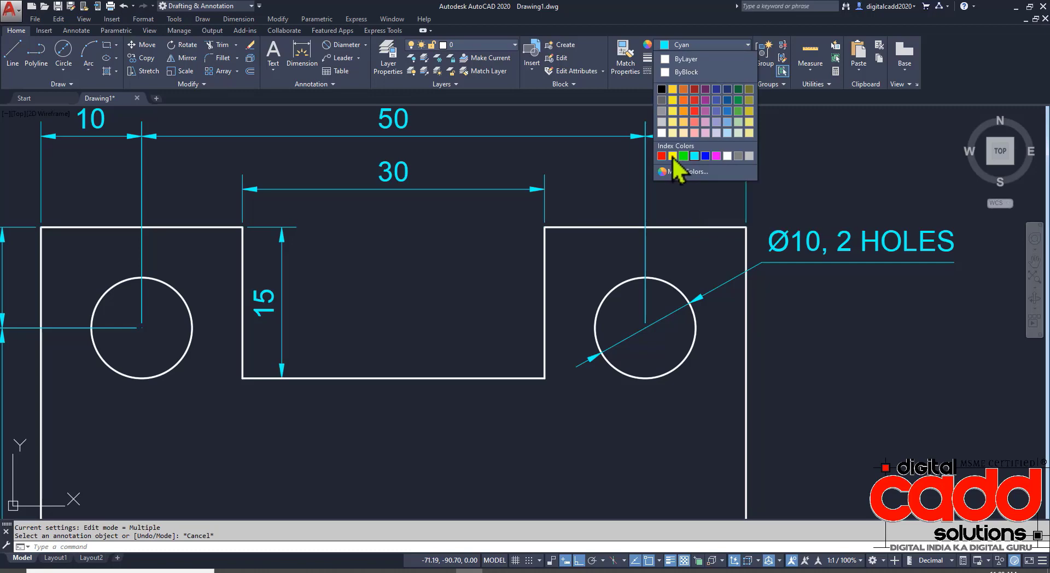
{"action": "left_click", "coordinate": [664, 229]}
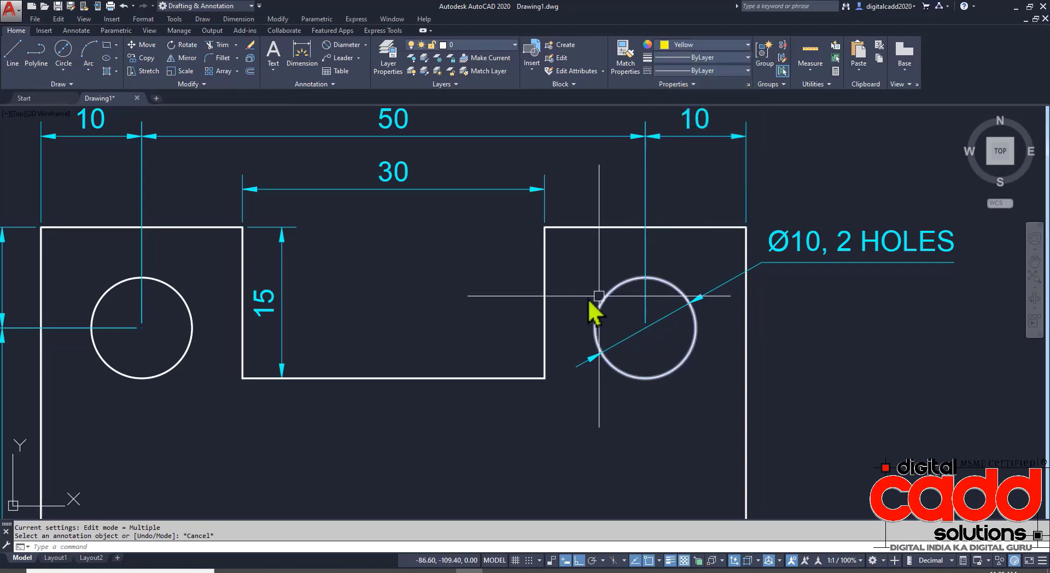
{"action": "left_click", "coordinate": [77, 31]}
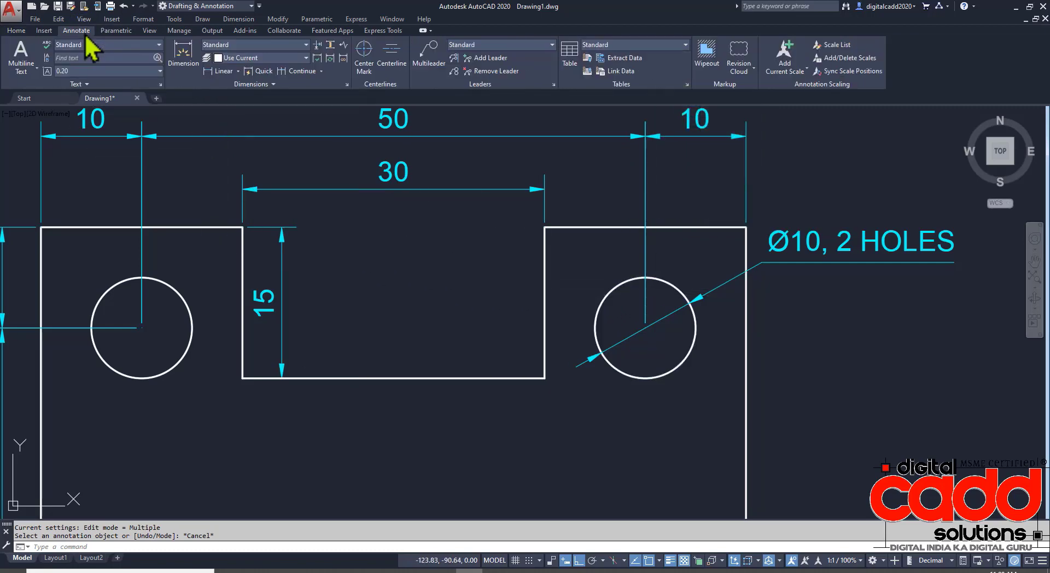
{"action": "left_click", "coordinate": [364, 61]}
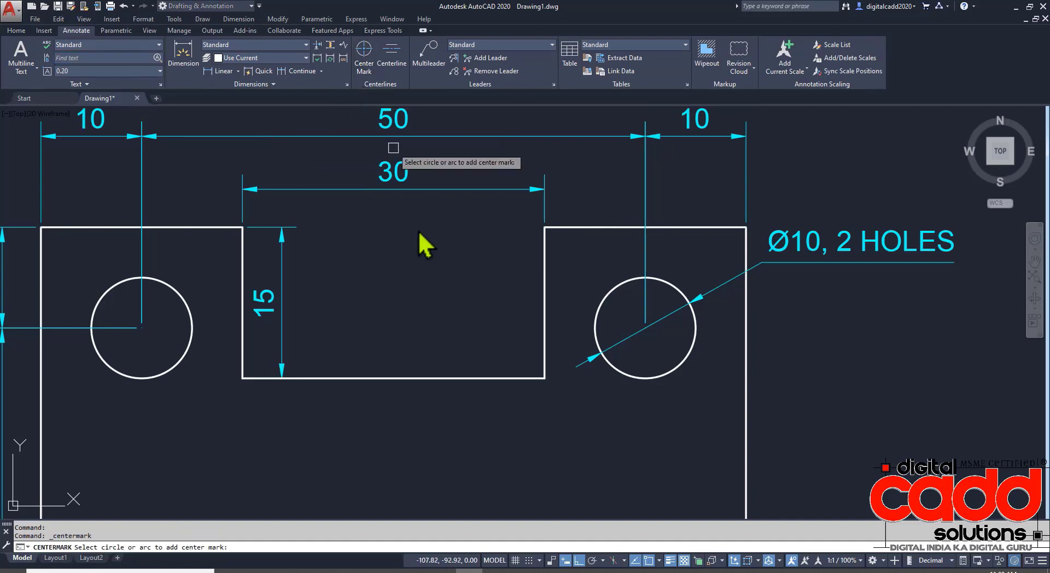
{"action": "left_click", "coordinate": [677, 376]}
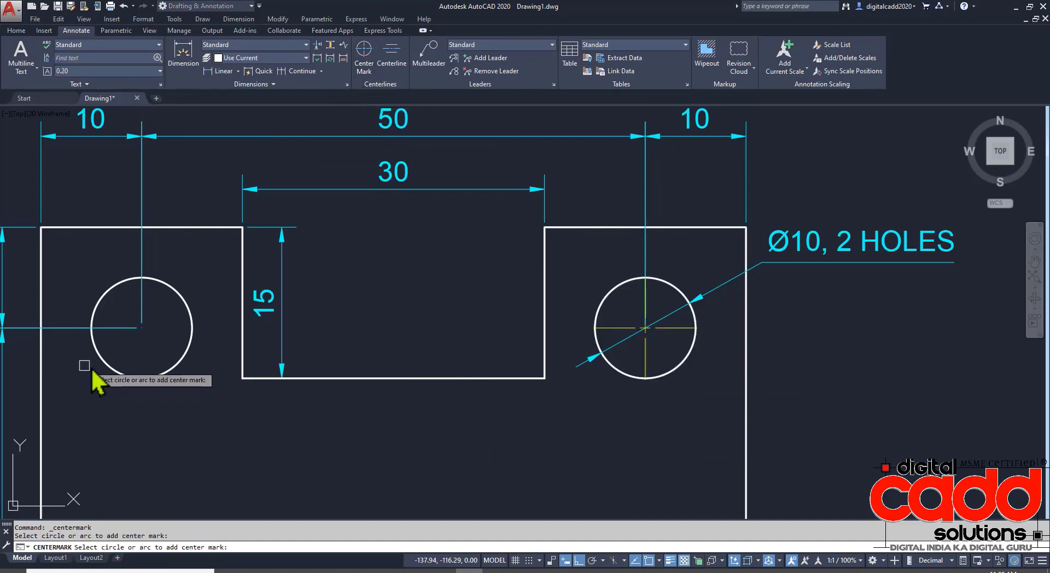
{"action": "left_click", "coordinate": [143, 378]}
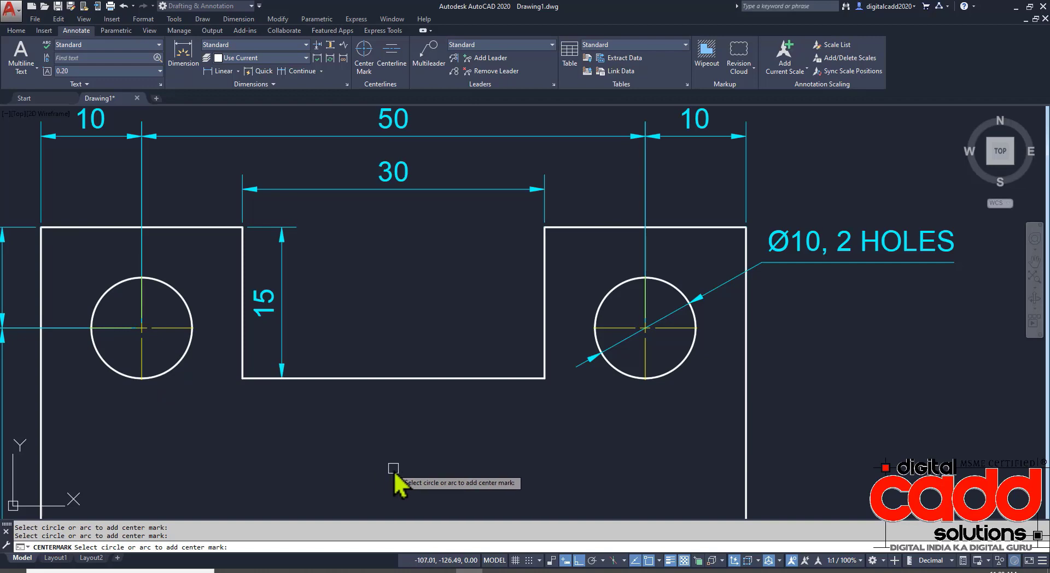
{"action": "key", "text": "Escape"}
{"action": "scroll", "coordinate": [499, 375], "scroll_direction": "down", "scroll_amount": 2}
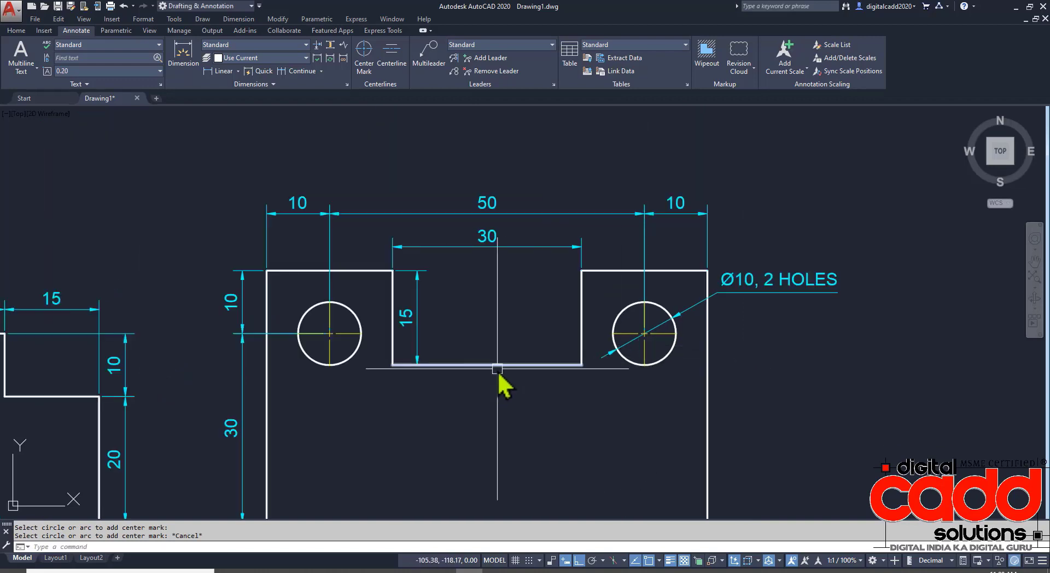
Step: Stretch the right hole's centre mark horizontally about 0.5 mm beyond the circle on both sides
{"action": "scroll", "coordinate": [661, 329], "scroll_direction": "up", "scroll_amount": 4}
{"action": "left_click", "coordinate": [679, 338]}
{"action": "scroll", "coordinate": [705, 340], "scroll_direction": "up", "scroll_amount": 4}
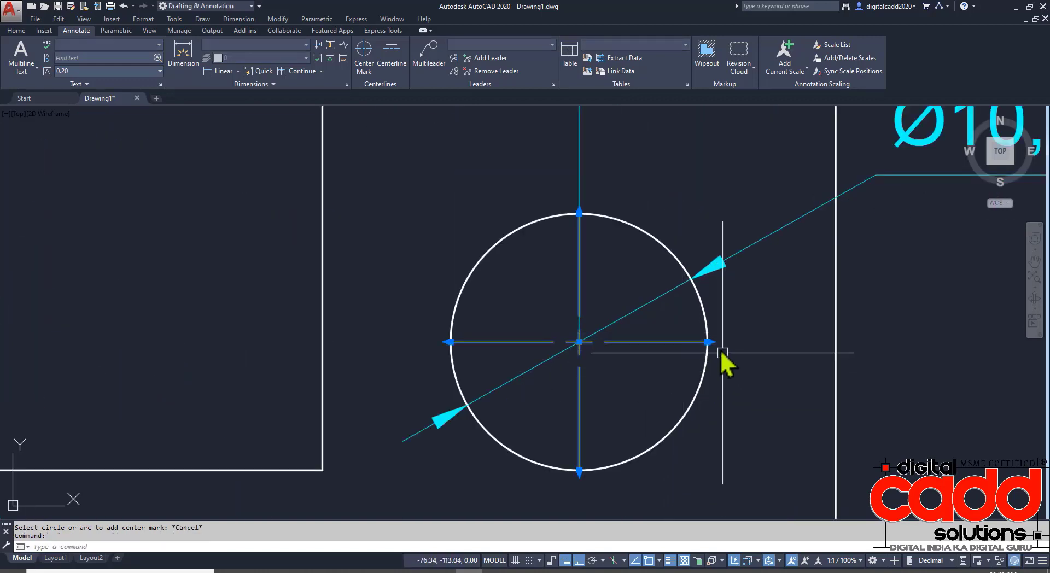
{"action": "left_click", "coordinate": [653, 349]}
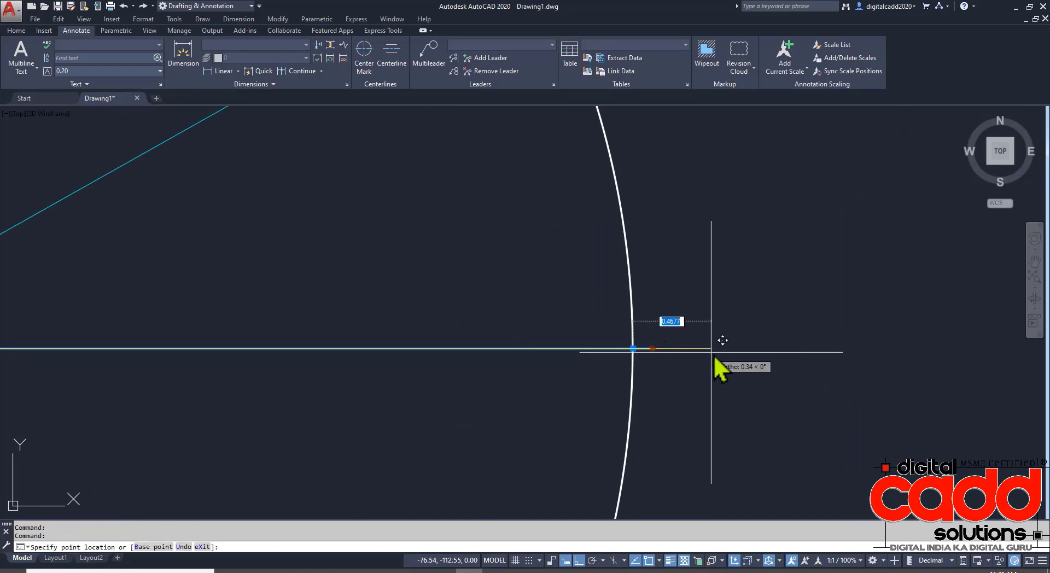
{"action": "scroll", "coordinate": [683, 383], "scroll_direction": "down", "scroll_amount": 4}
{"action": "scroll", "coordinate": [394, 350], "scroll_direction": "up", "scroll_amount": 5}
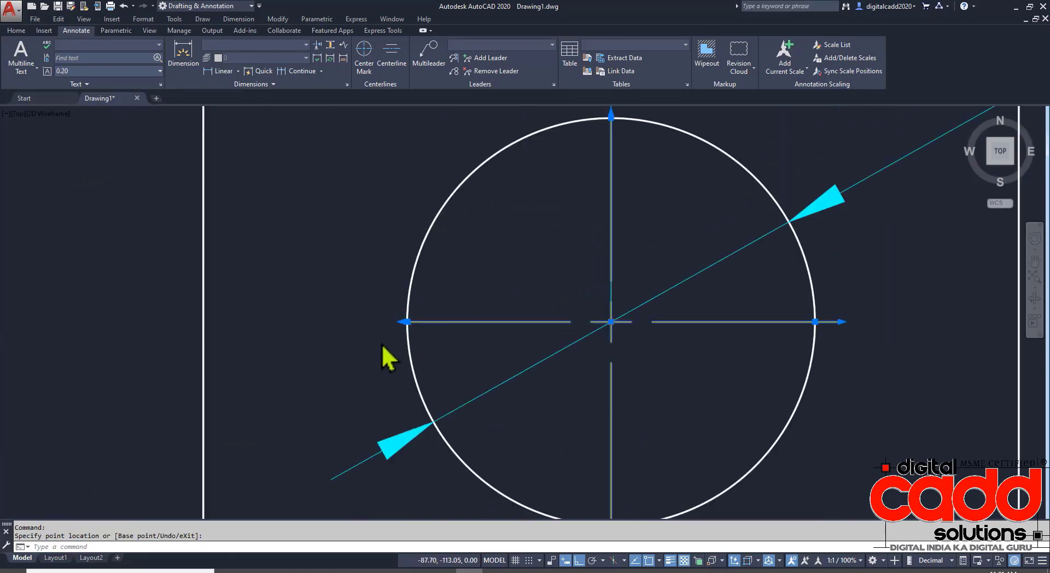
{"action": "left_click", "coordinate": [403, 265]}
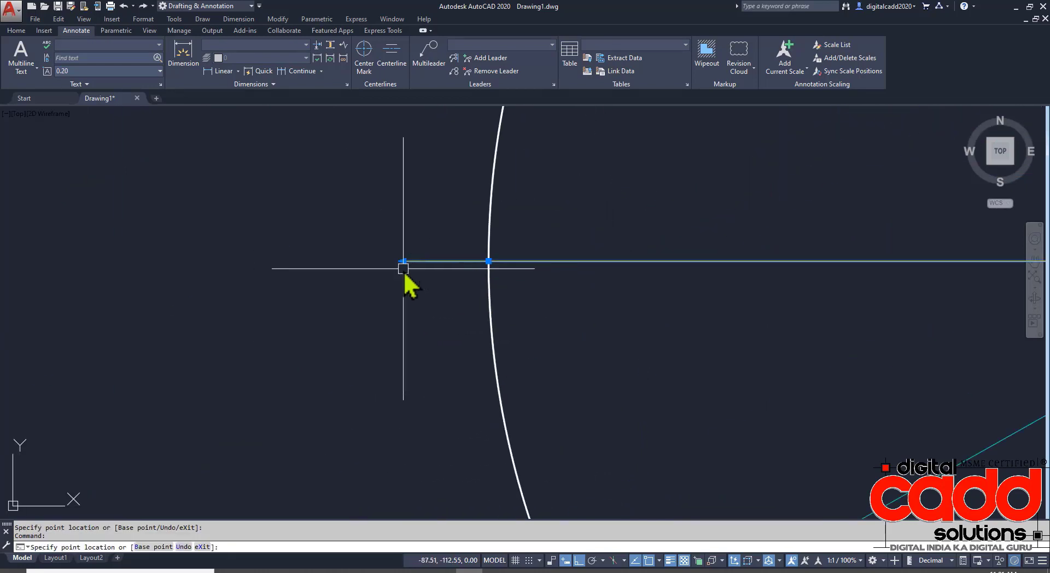
{"action": "scroll", "coordinate": [422, 295], "scroll_direction": "down", "scroll_amount": 4}
Step: Stretch the right hole's centre mark vertically slightly beyond the circle, both below and above it
{"action": "scroll", "coordinate": [539, 403], "scroll_direction": "up", "scroll_amount": 4}
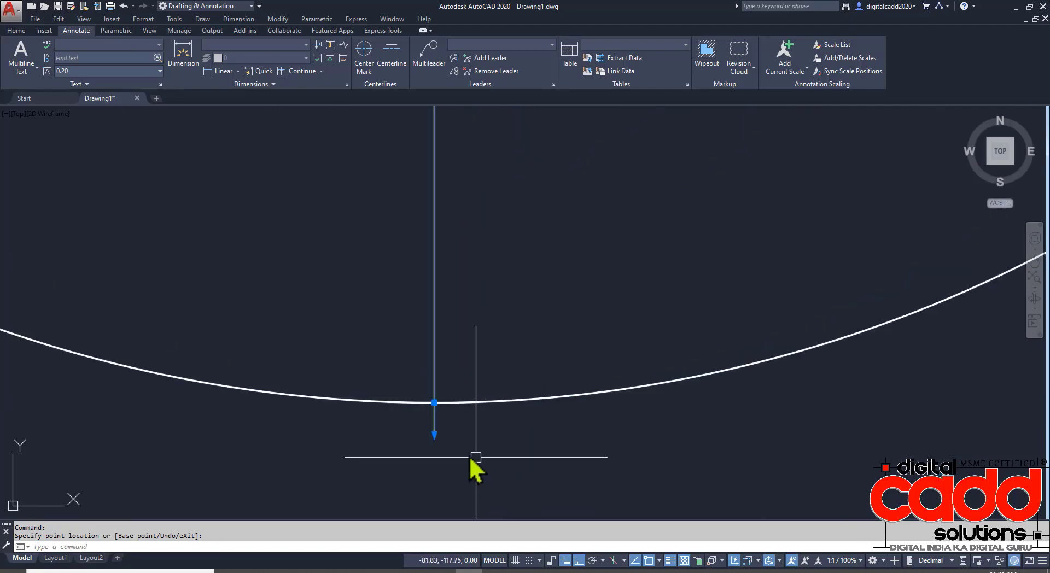
{"action": "left_click", "coordinate": [434, 434]}
{"action": "left_click", "coordinate": [437, 510]}
{"action": "scroll", "coordinate": [507, 418], "scroll_direction": "down", "scroll_amount": 4}
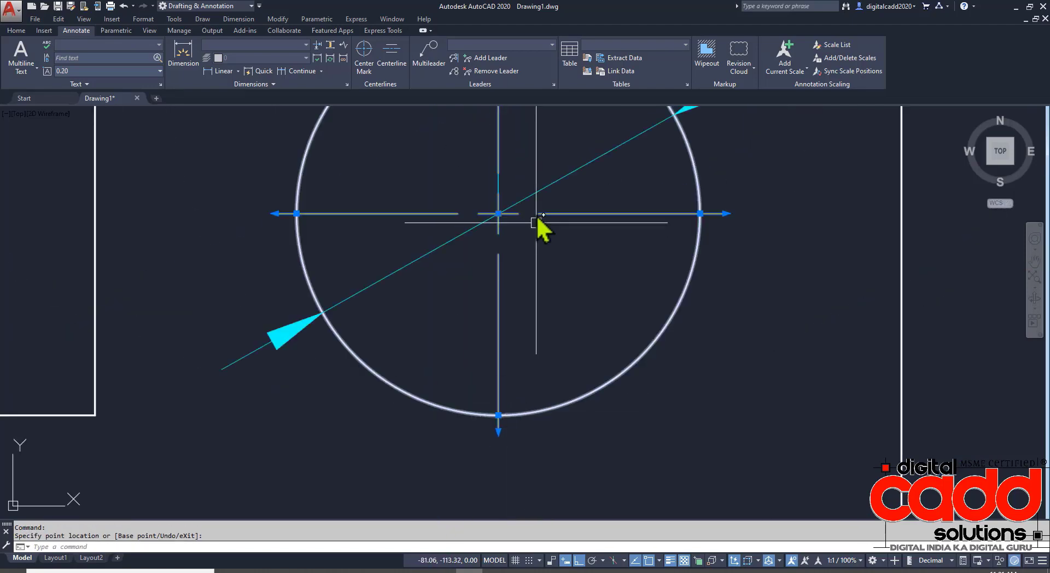
{"action": "middle_click_drag", "start_coordinate": [530, 180], "coordinate": [528, 493]}
{"action": "scroll", "coordinate": [487, 410], "scroll_direction": "up", "scroll_amount": 4}
{"action": "middle_click_drag", "start_coordinate": [520, 164], "coordinate": [522, 564]}
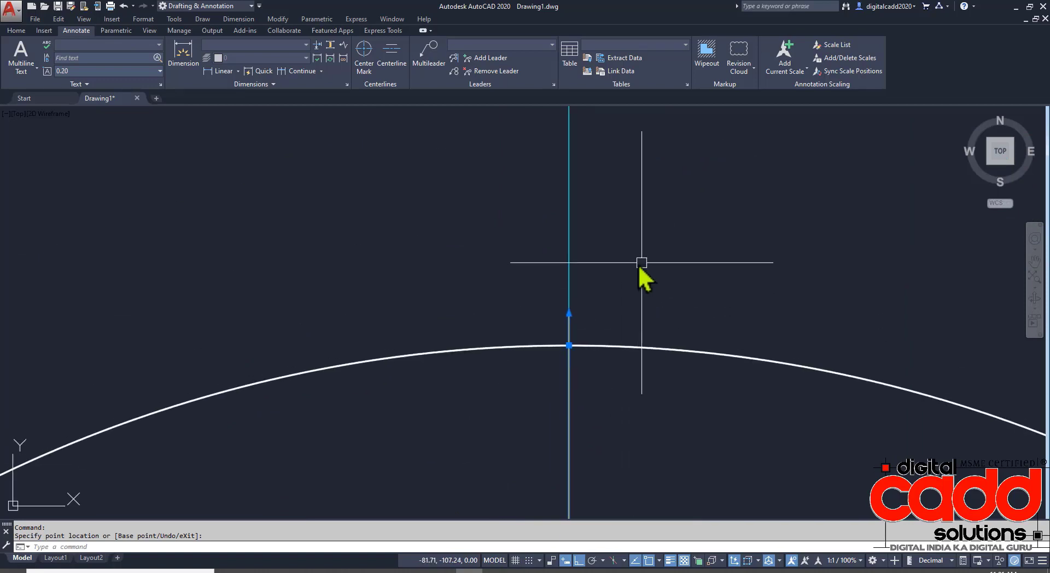
{"action": "scroll", "coordinate": [595, 290], "scroll_direction": "up", "scroll_amount": 2}
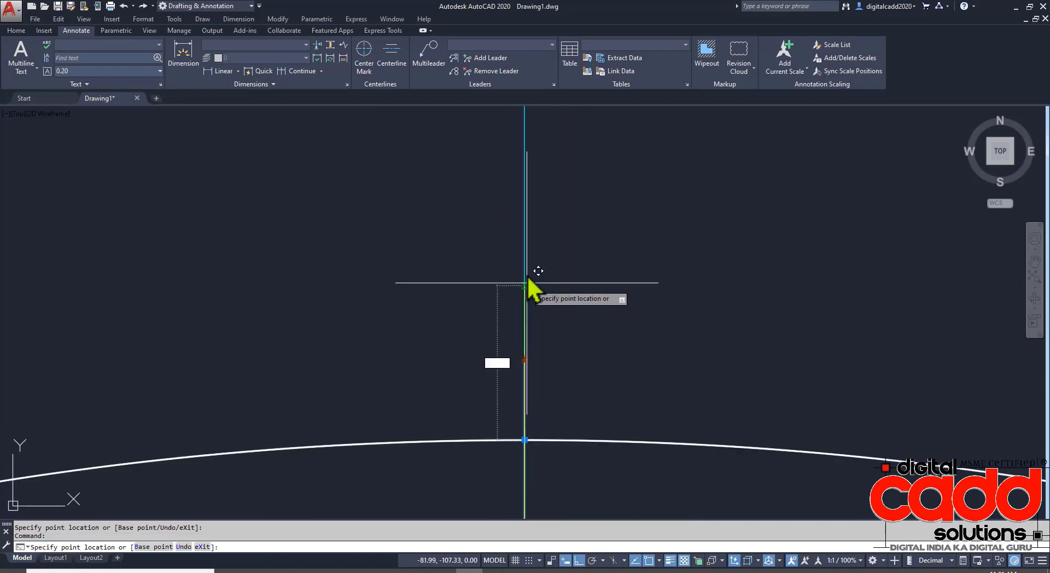
{"action": "scroll", "coordinate": [535, 309], "scroll_direction": "down", "scroll_amount": 7}
{"action": "key", "text": "Escape"}
Step: Match the left hole's centre mark to the properties of the right hole's extended centre mark
{"action": "middle_click_drag", "start_coordinate": [621, 449], "coordinate": [681, 354]}
{"action": "scroll", "coordinate": [684, 364], "scroll_direction": "down", "scroll_amount": 5}
{"action": "scroll", "coordinate": [448, 386], "scroll_direction": "up", "scroll_amount": 2}
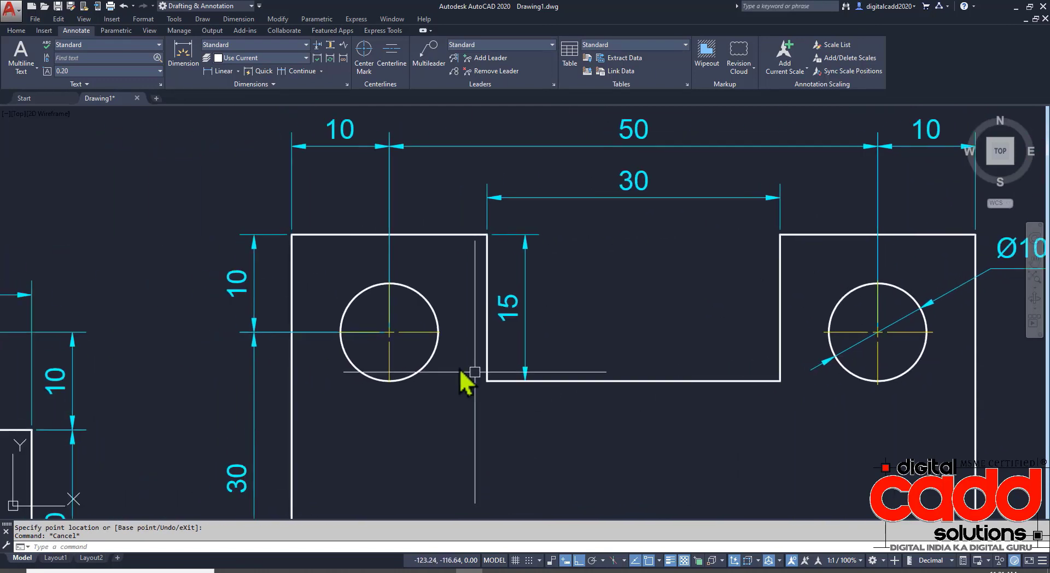
{"action": "right_click", "coordinate": [454, 373]}
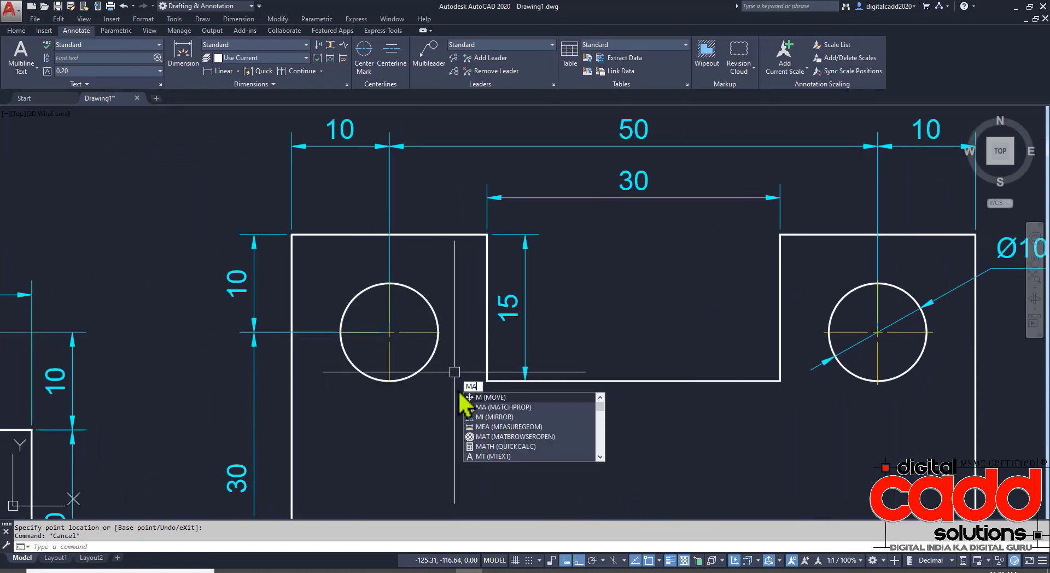
{"action": "key", "text": "Escape"}
{"action": "left_click", "coordinate": [881, 369]}
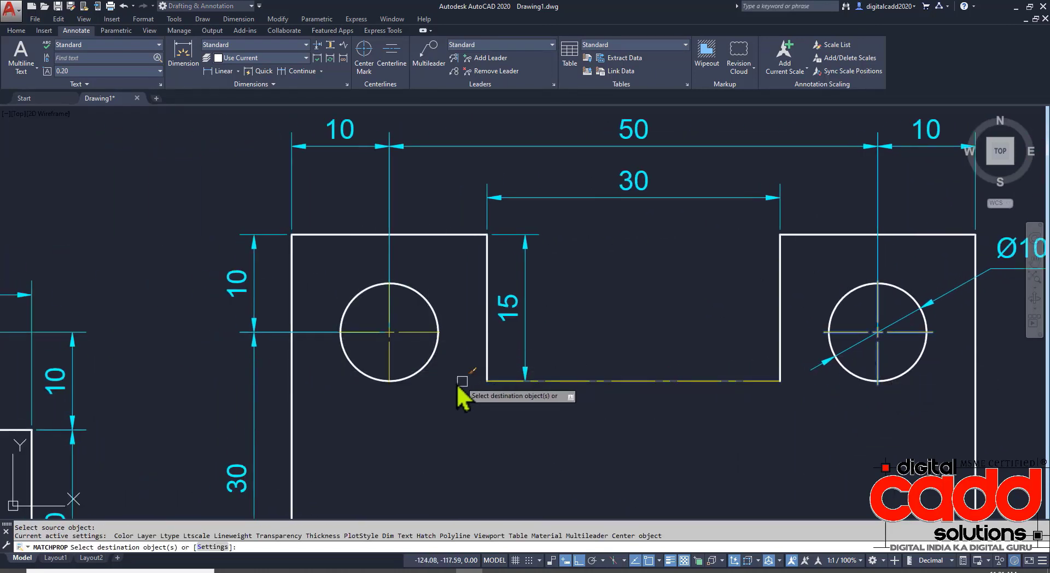
{"action": "scroll", "coordinate": [425, 347], "scroll_direction": "up", "scroll_amount": 5}
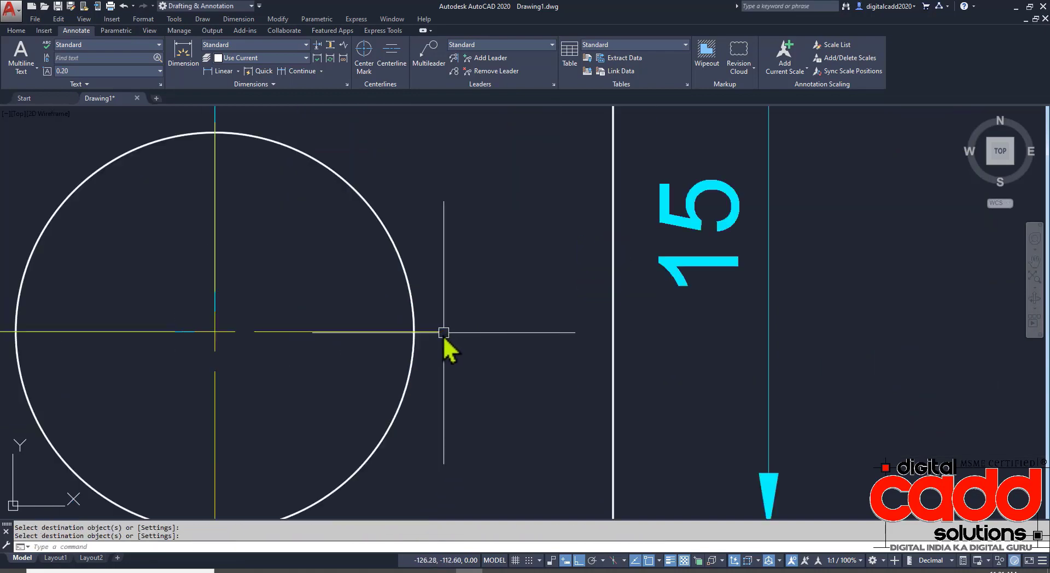
{"action": "left_click", "coordinate": [440, 332]}
{"action": "key", "text": "Return"}
{"action": "scroll", "coordinate": [432, 339], "scroll_direction": "down", "scroll_amount": 5}
{"action": "middle_click_drag", "start_coordinate": [809, 416], "coordinate": [657, 403]}
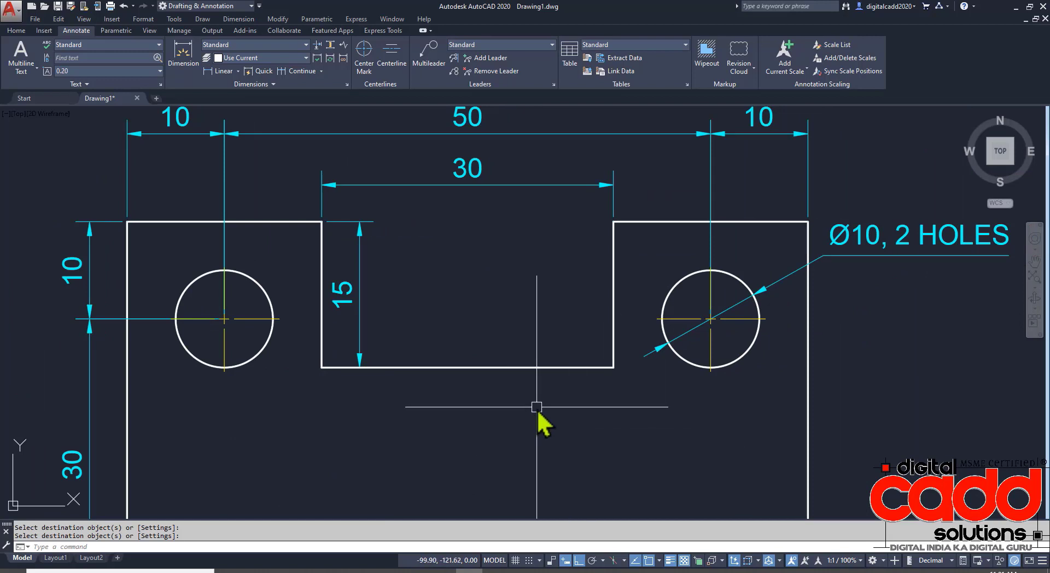
Step: Send the centre marks of both holes to the back of the draw order
{"action": "middle_click_drag", "start_coordinate": [508, 408], "coordinate": [553, 422]}
{"action": "scroll", "coordinate": [755, 329], "scroll_direction": "up", "scroll_amount": 5}
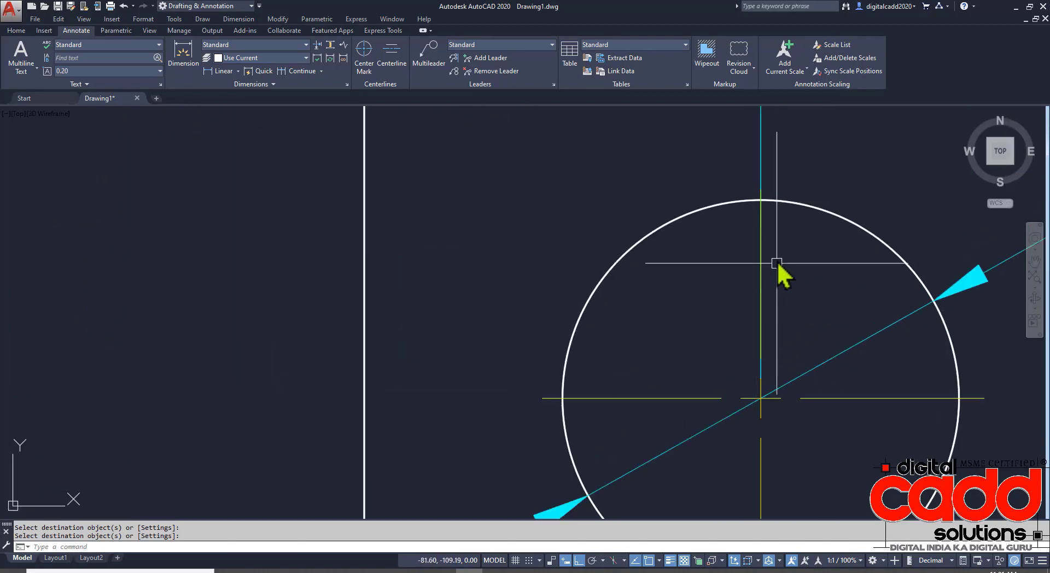
{"action": "left_click", "coordinate": [843, 398]}
{"action": "key", "text": "Return"}
{"action": "scroll", "coordinate": [773, 387], "scroll_direction": "down", "scroll_amount": 4}
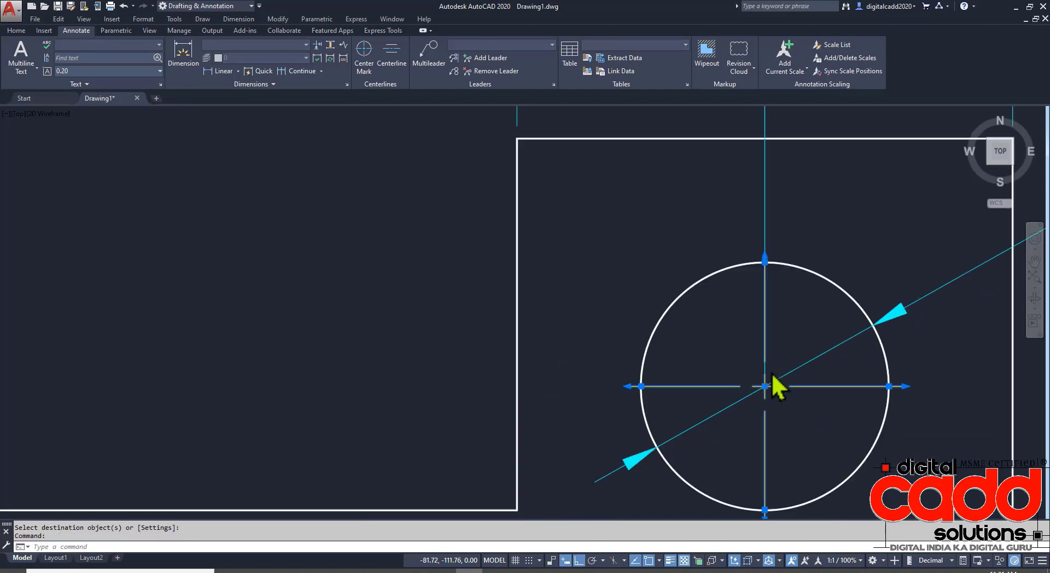
{"action": "scroll", "coordinate": [116, 345], "scroll_direction": "down", "scroll_amount": 4}
{"action": "scroll", "coordinate": [487, 403], "scroll_direction": "up", "scroll_amount": 4}
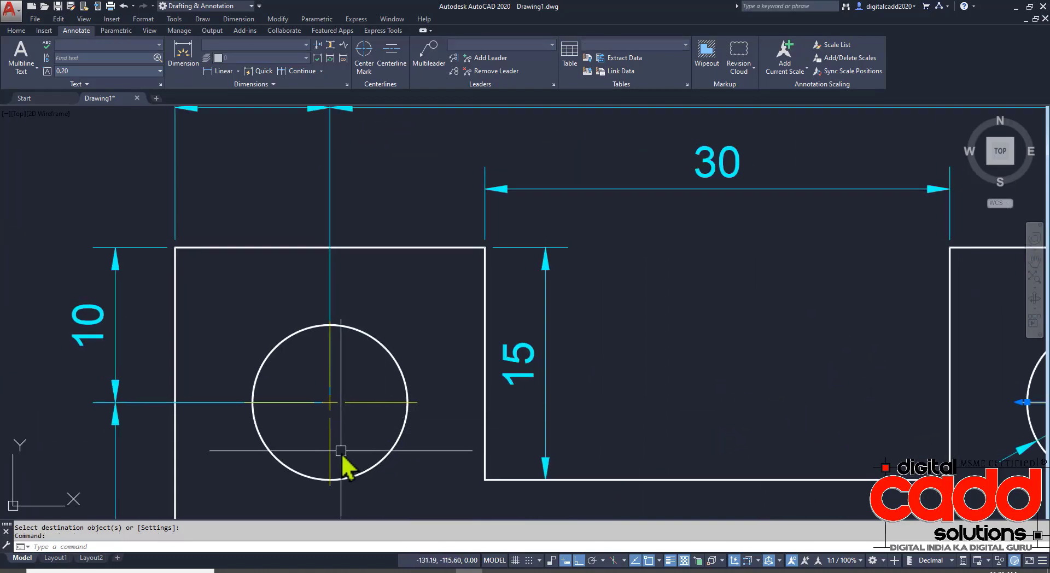
{"action": "left_click", "coordinate": [18, 31]}
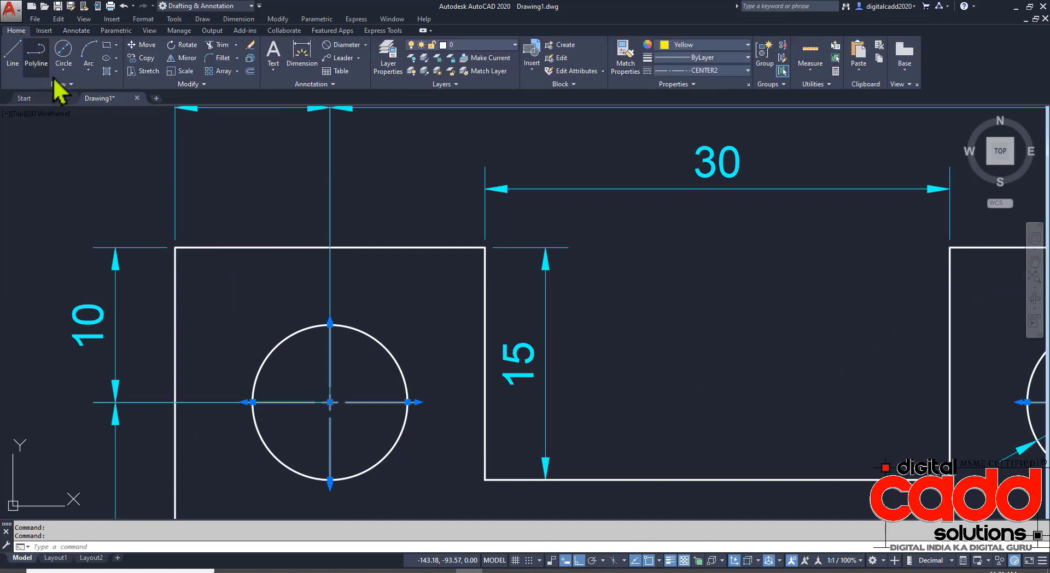
{"action": "left_click", "coordinate": [204, 85]}
{"action": "left_click", "coordinate": [243, 111]}
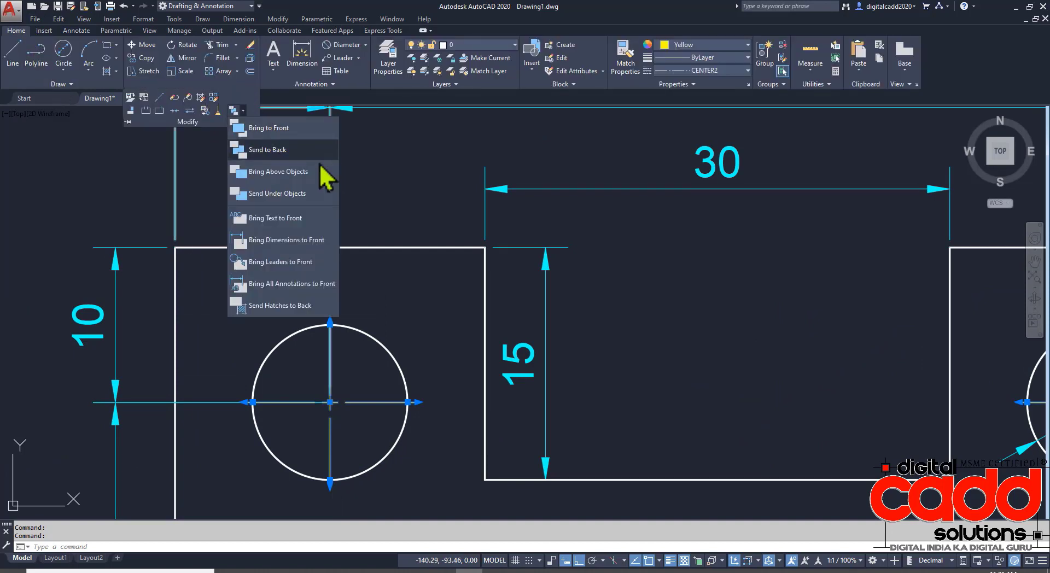
{"action": "left_click", "coordinate": [279, 151]}
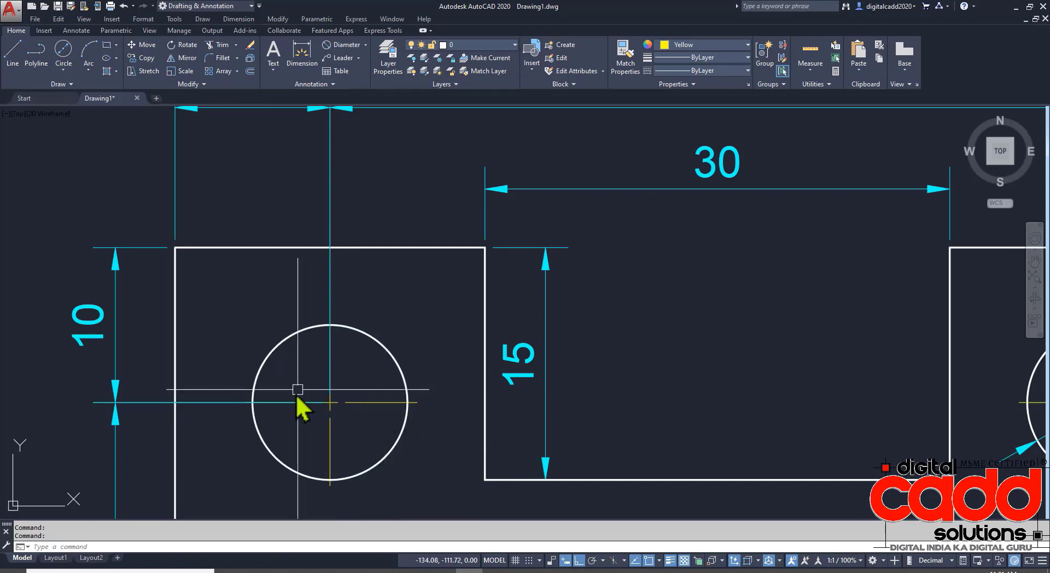
Step: Stretch the 30 mm vertical dimension's upper extension origin from the left hole's centre to the centre mark's outer left end
{"action": "left_click", "coordinate": [241, 402]}
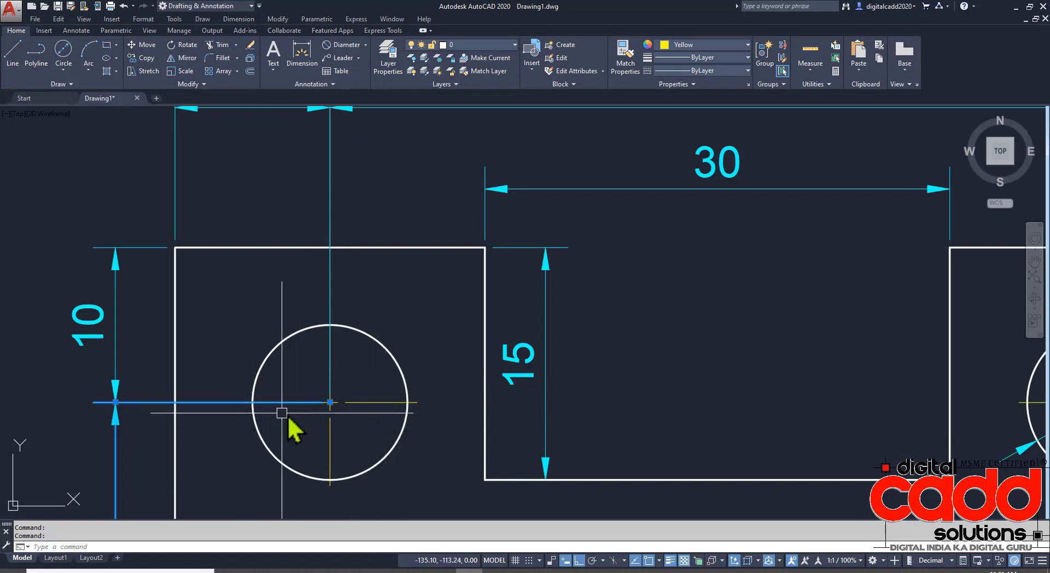
{"action": "left_click", "coordinate": [330, 402]}
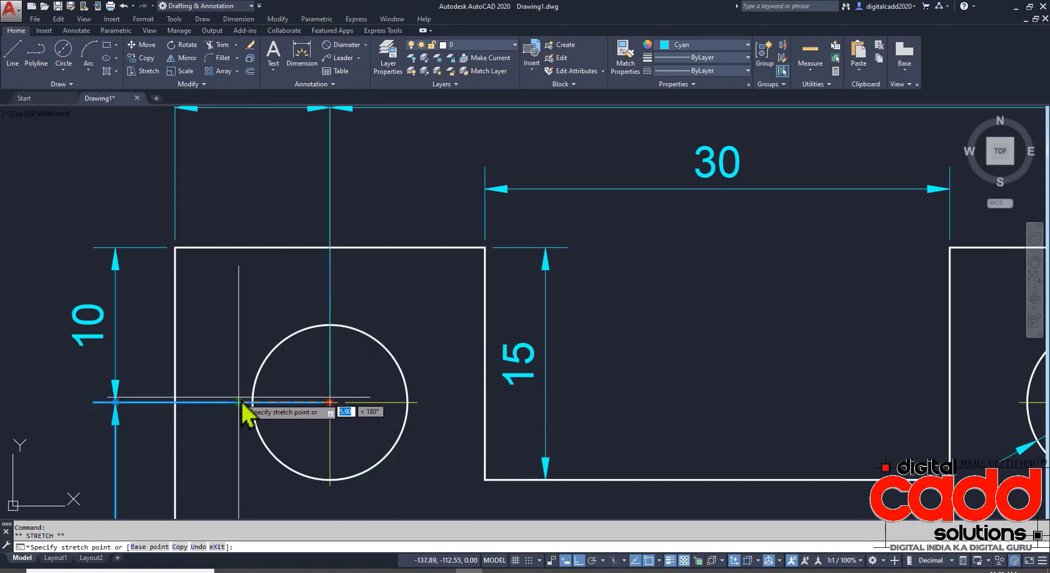
{"action": "left_click", "coordinate": [244, 410]}
{"action": "key", "text": "Escape"}
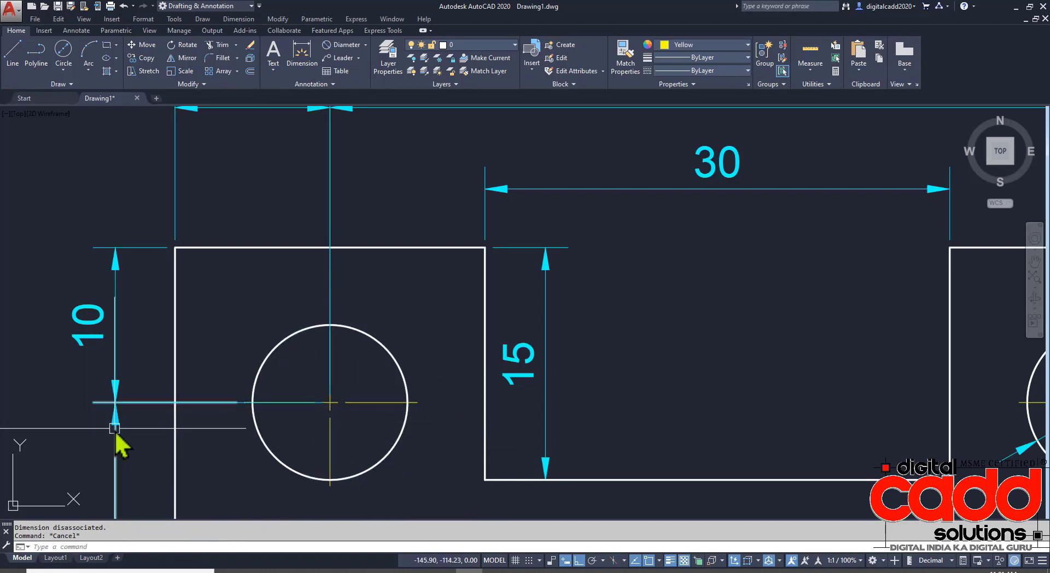
{"action": "scroll", "coordinate": [283, 446], "scroll_direction": "down", "scroll_amount": 1}
Step: Stretch the 10 mm vertical dimension's lower extension origin from the left hole's centre to just outside the circle's left edge
{"action": "scroll", "coordinate": [216, 434], "scroll_direction": "up", "scroll_amount": 6}
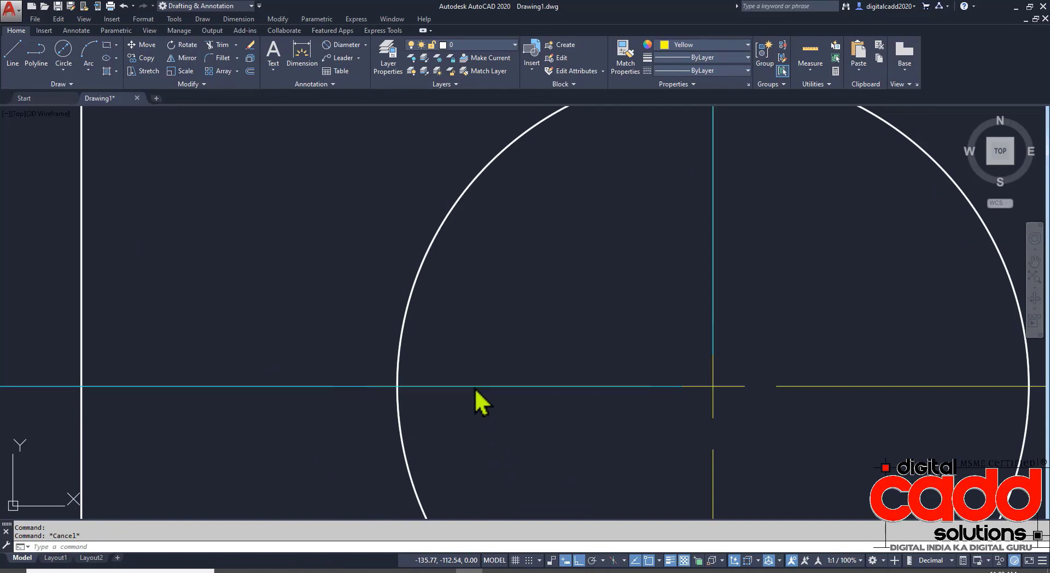
{"action": "left_click", "coordinate": [710, 386]}
{"action": "left_click", "coordinate": [713, 386]}
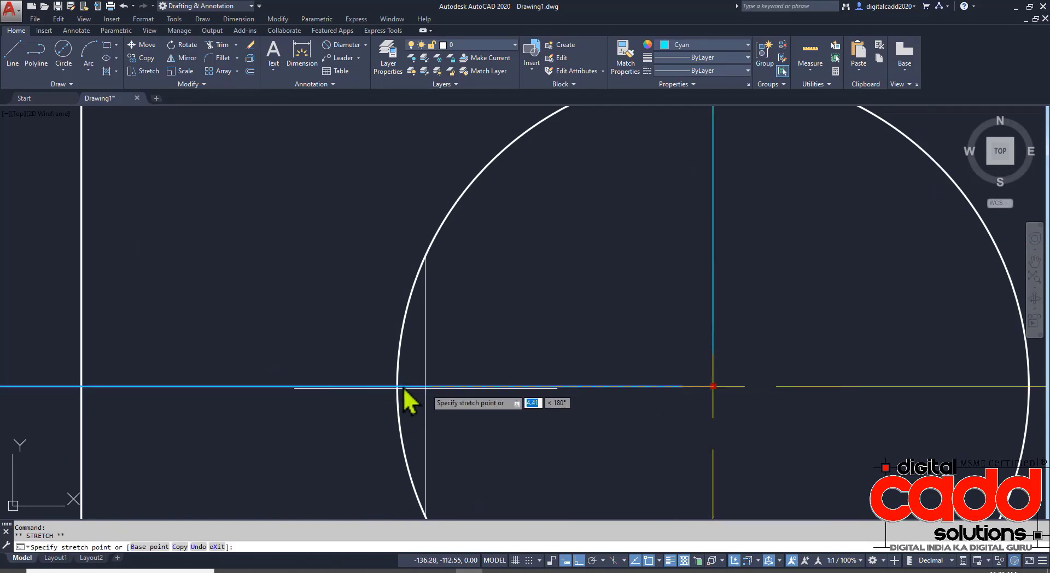
{"action": "left_click", "coordinate": [370, 388]}
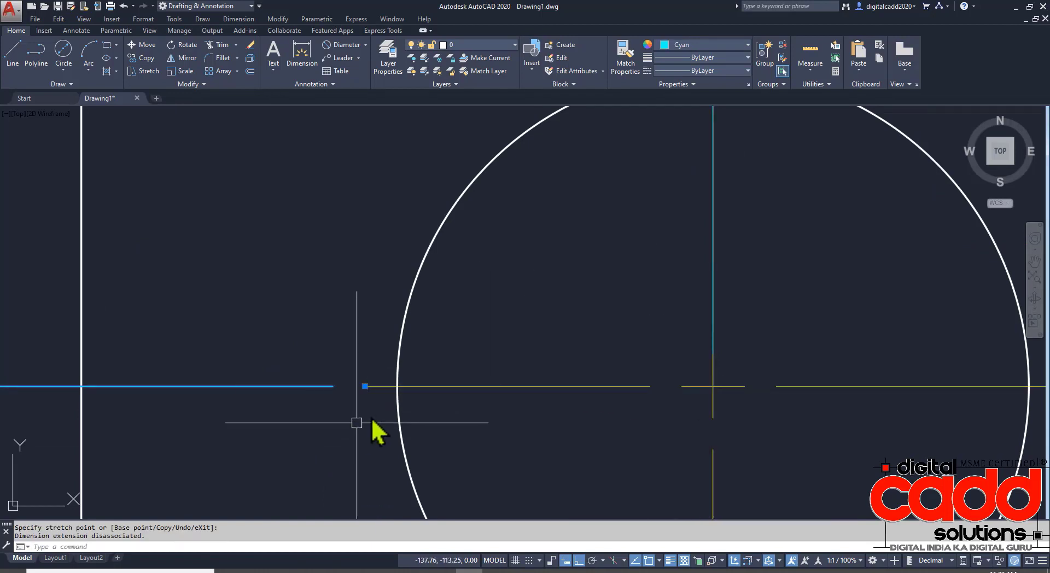
{"action": "scroll", "coordinate": [370, 428], "scroll_direction": "down", "scroll_amount": 4}
{"action": "key", "text": "Escape"}
Step: Stretch the extension origins of the left 10 mm and the 50 mm horizontal dimensions from the left hole's centre to just above the circle
{"action": "middle_click_drag", "start_coordinate": [536, 384], "coordinate": [440, 432]}
{"action": "left_click", "coordinate": [413, 260]}
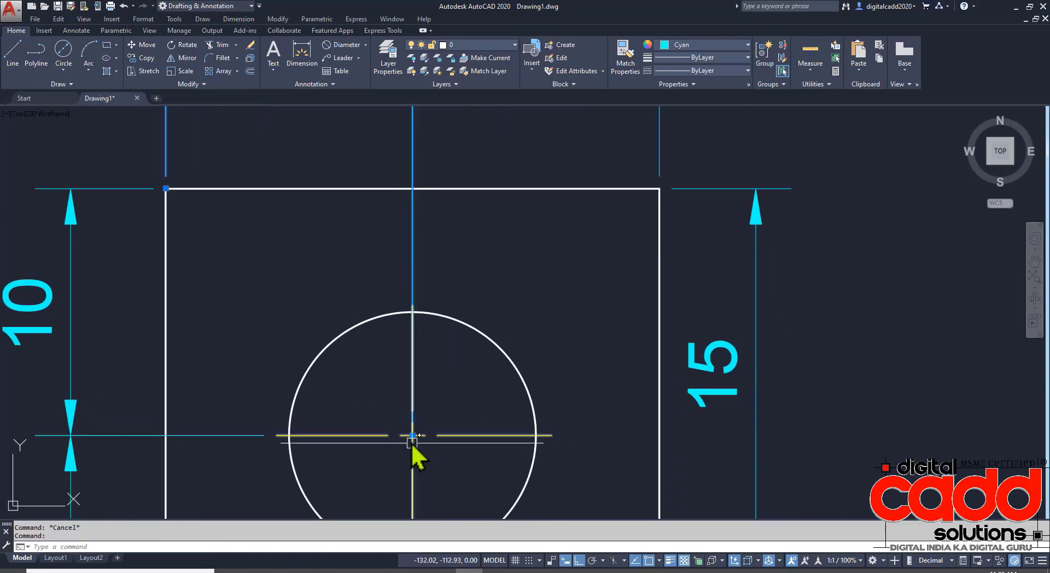
{"action": "left_click", "coordinate": [413, 435]}
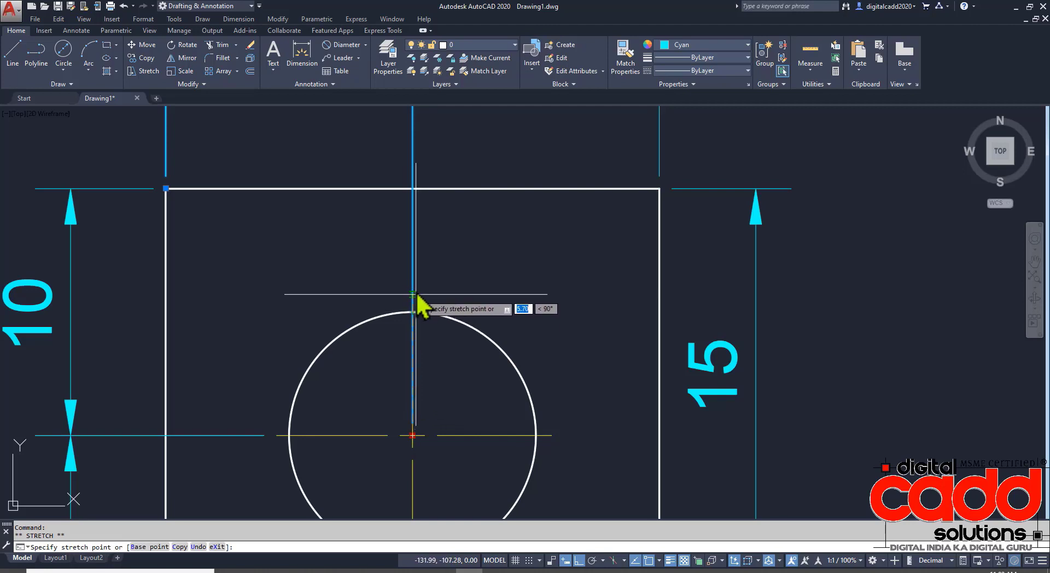
{"action": "key", "text": "Escape"}
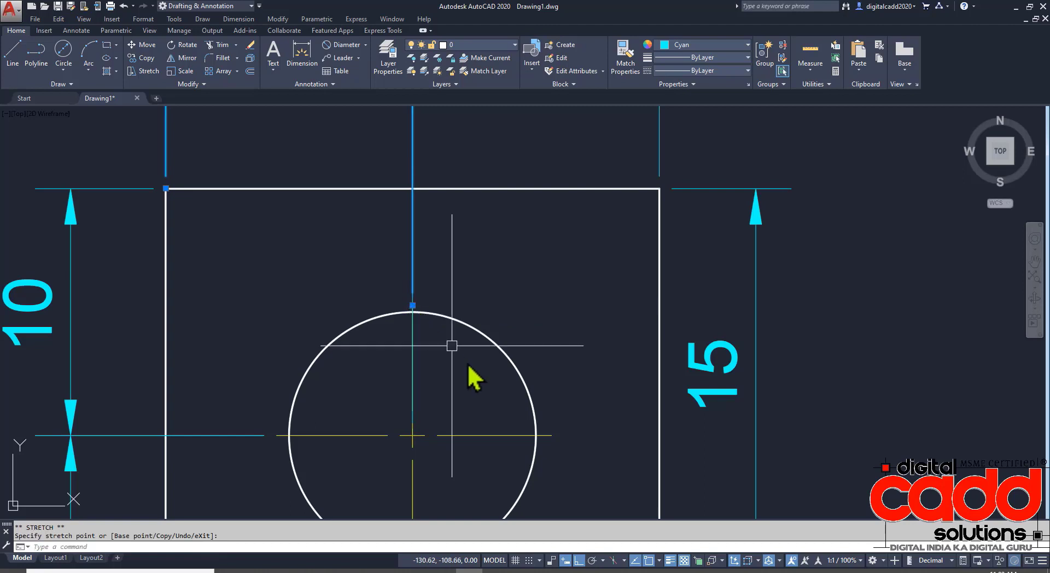
{"action": "left_click", "coordinate": [412, 435]}
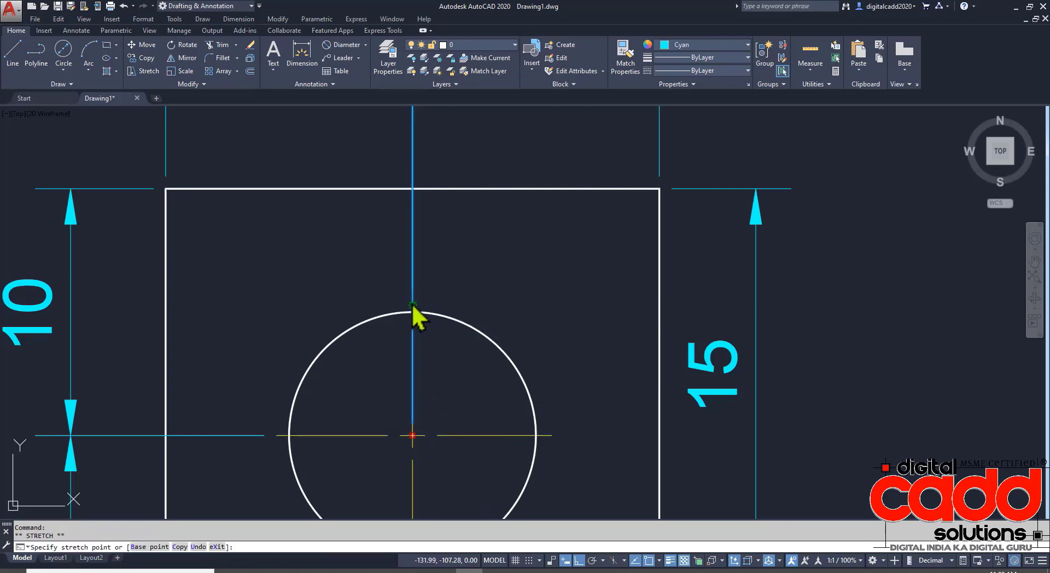
{"action": "key", "text": "Escape"}
{"action": "scroll", "coordinate": [407, 405], "scroll_direction": "down", "scroll_amount": 4}
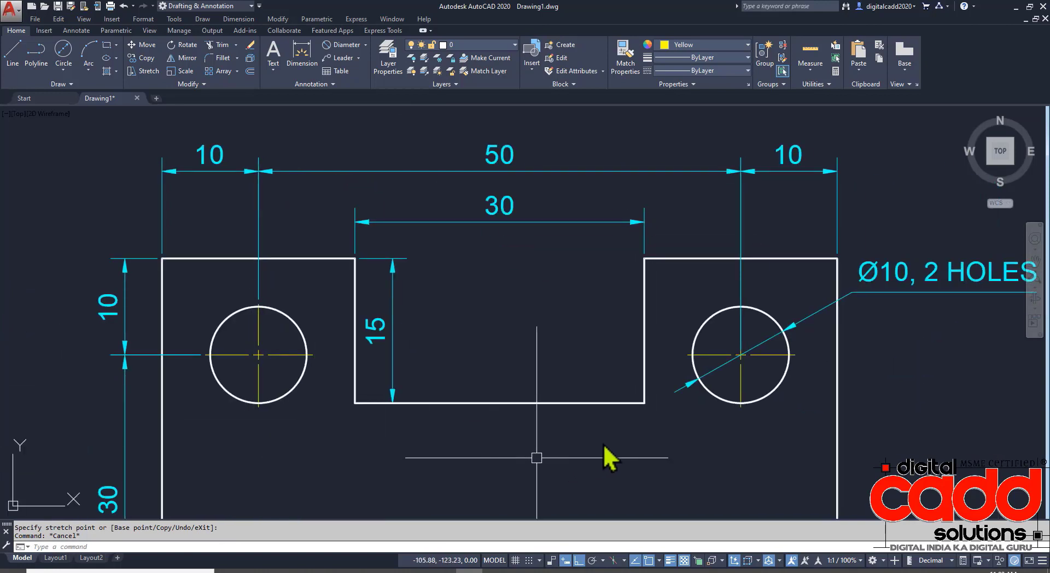
Step: Stretch the 50 mm horizontal dimension's right extension origin from the right hole's centre to the top end of its centre mark
{"action": "middle_click_drag", "start_coordinate": [645, 451], "coordinate": [415, 428]}
{"action": "scroll", "coordinate": [511, 375], "scroll_direction": "up", "scroll_amount": 4}
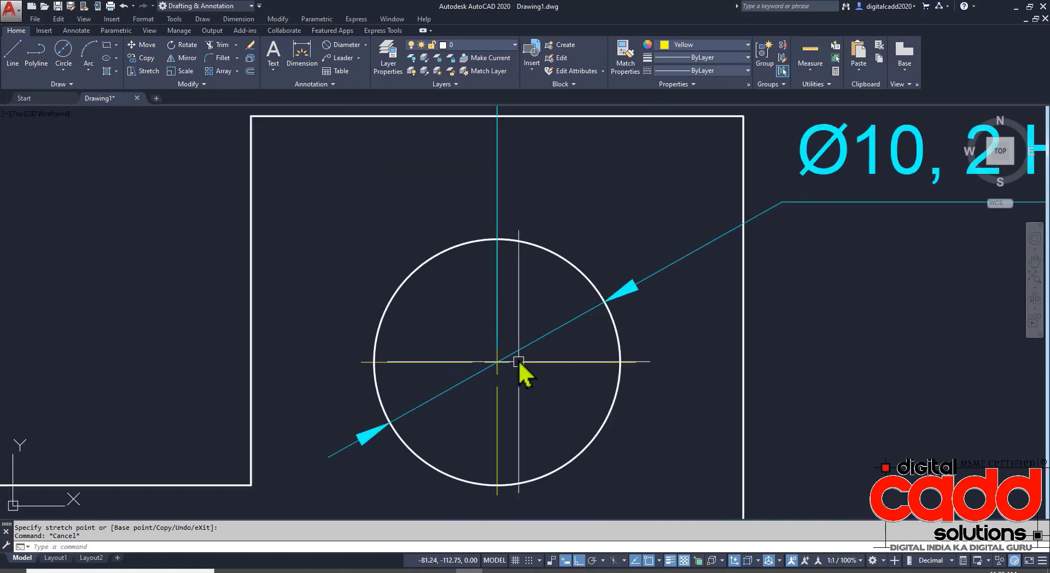
{"action": "scroll", "coordinate": [520, 367], "scroll_direction": "down", "scroll_amount": 3}
{"action": "left_click", "coordinate": [509, 212]}
{"action": "scroll", "coordinate": [514, 293], "scroll_direction": "up", "scroll_amount": 1}
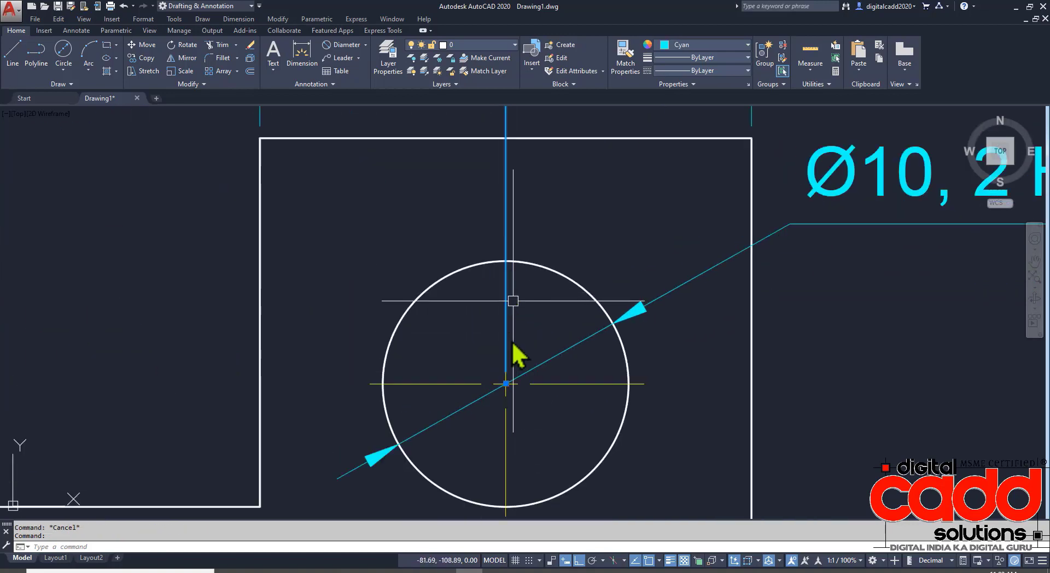
{"action": "left_click", "coordinate": [506, 384]}
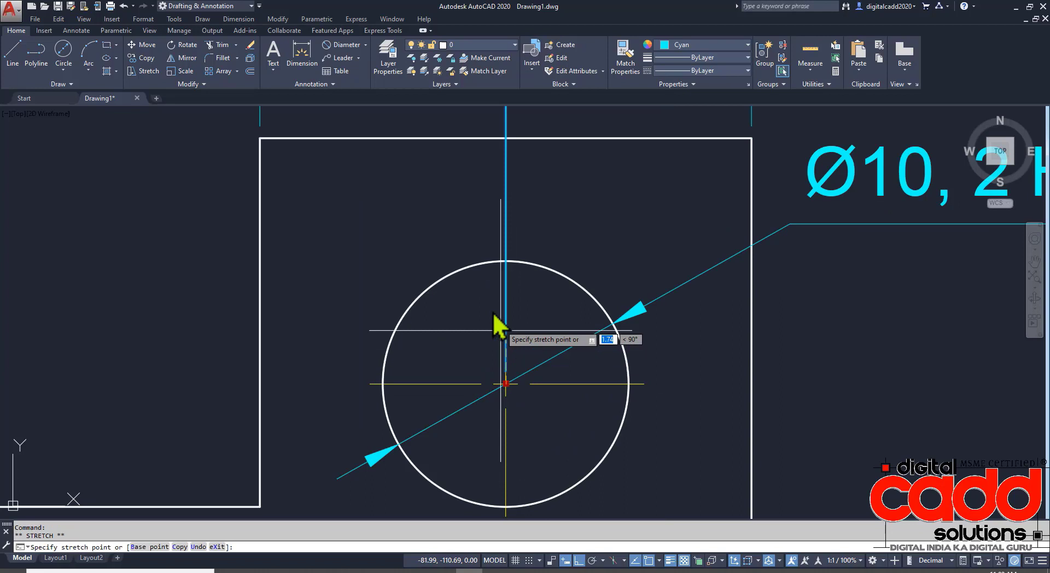
{"action": "left_click", "coordinate": [505, 261]}
{"action": "key", "text": "Escape"}
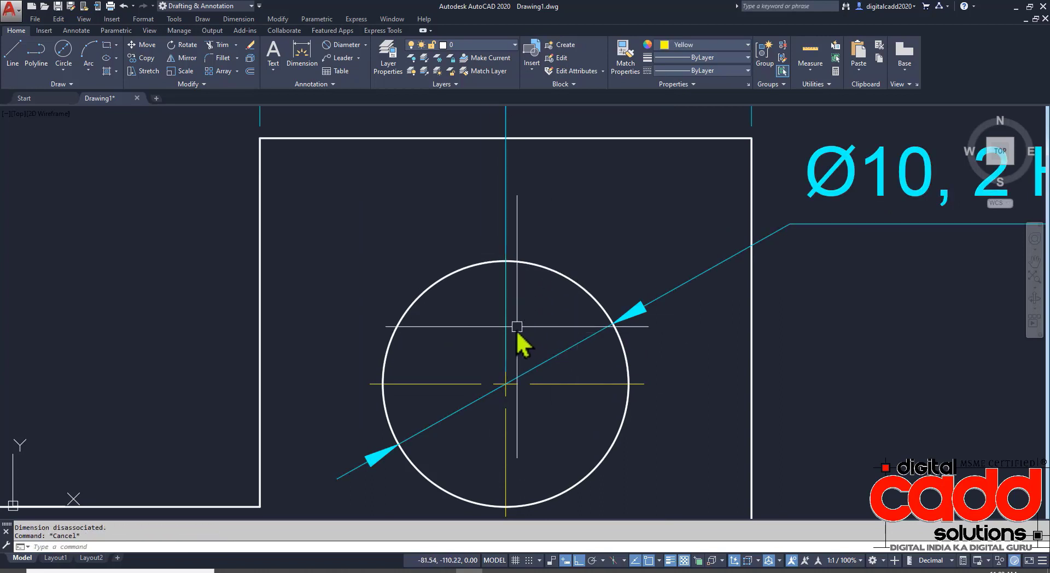
Step: Stretch the right 10 mm horizontal dimension's extension origin from the right hole's centre to the top end of its centre mark
{"action": "left_click", "coordinate": [508, 382]}
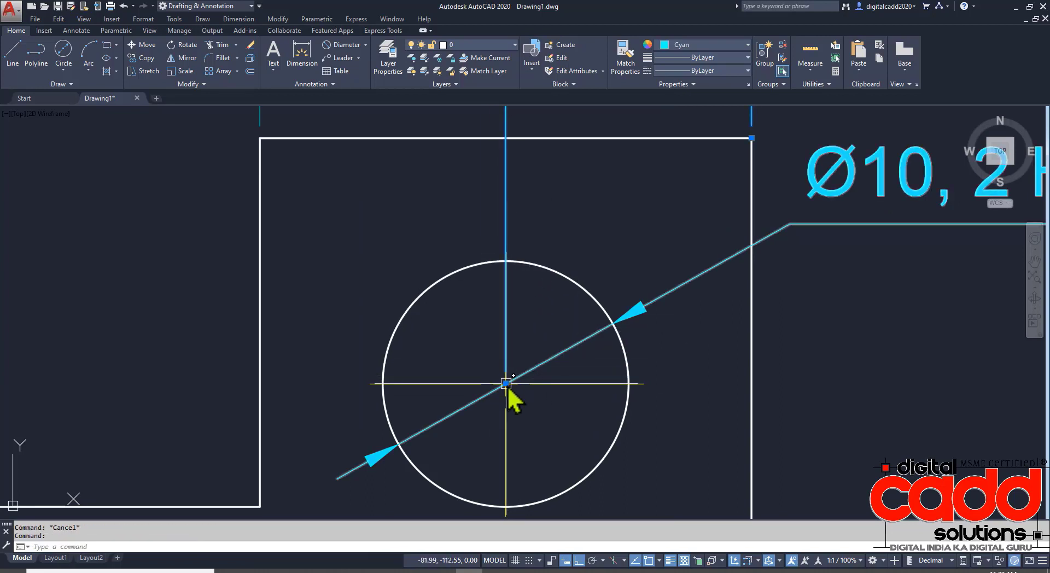
{"action": "left_click", "coordinate": [506, 383]}
{"action": "left_click", "coordinate": [507, 260]}
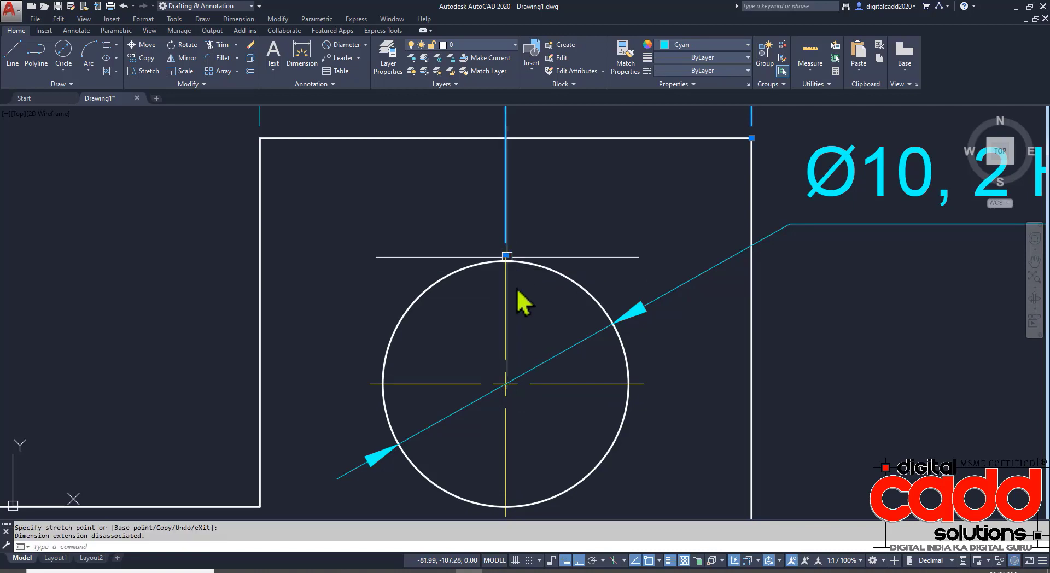
{"action": "key", "text": "Escape"}
Step: Save the drawing containing the finished notched plate
{"action": "scroll", "coordinate": [533, 330], "scroll_direction": "down", "scroll_amount": 4}
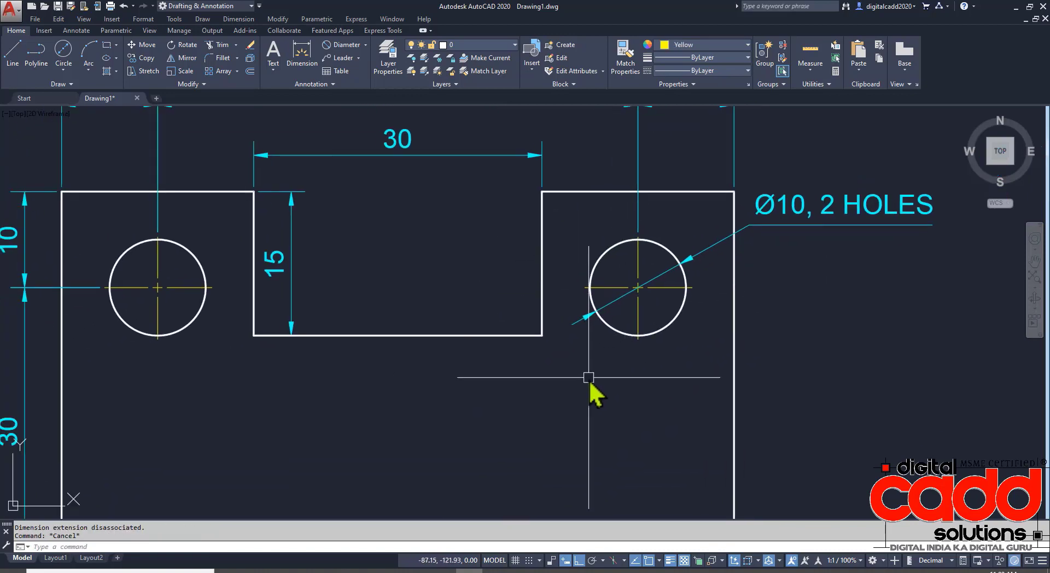
{"action": "scroll", "coordinate": [588, 377], "scroll_direction": "down", "scroll_amount": 2}
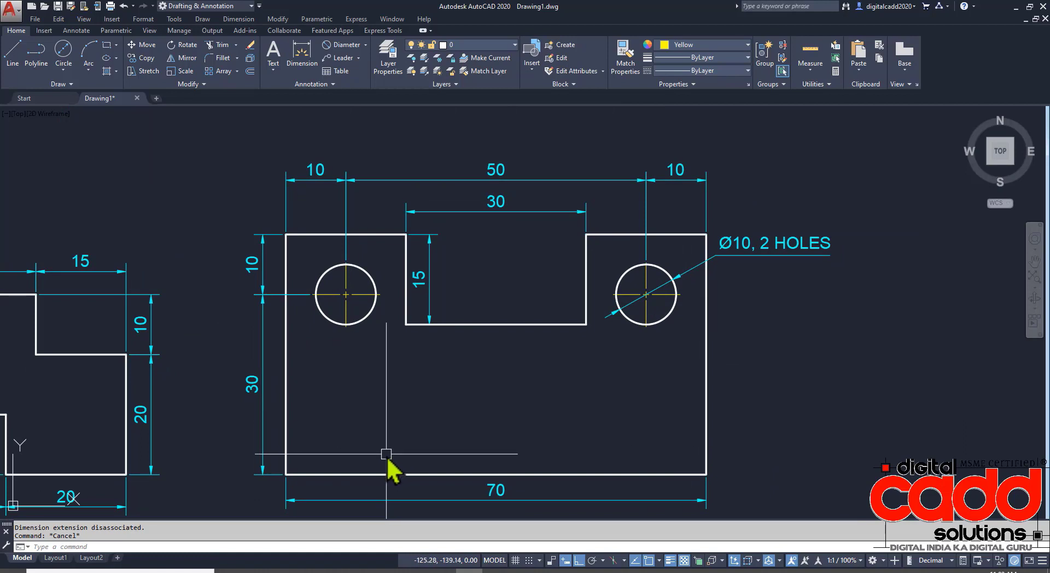
{"action": "key", "text": "ctrl+s"}
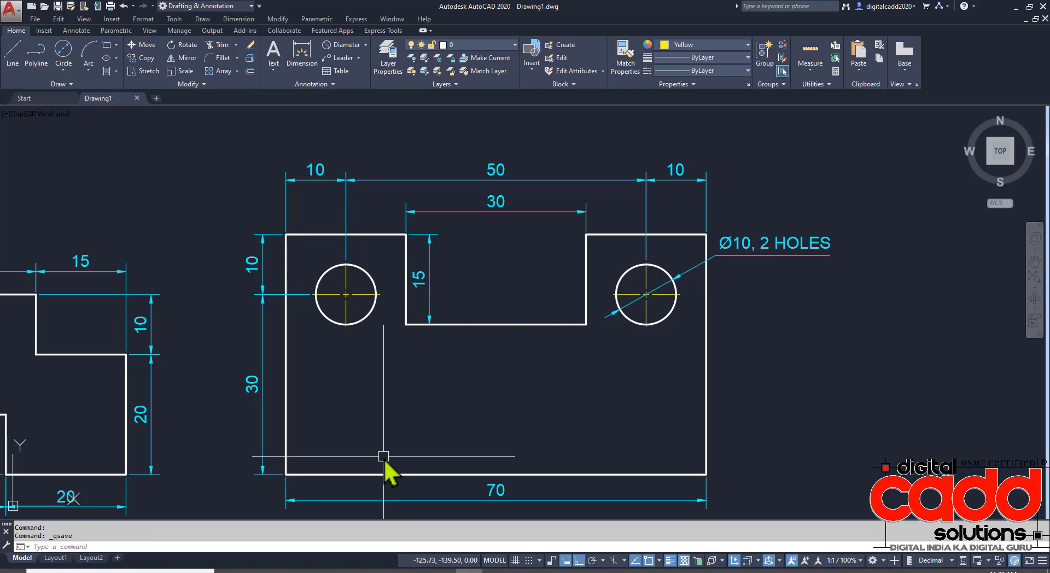
Step: Switch to the assignment PDF and examine the dimensioned figures EX: 5 and EX: 6 on page 6
{"action": "key", "text": "alt+Tab"}
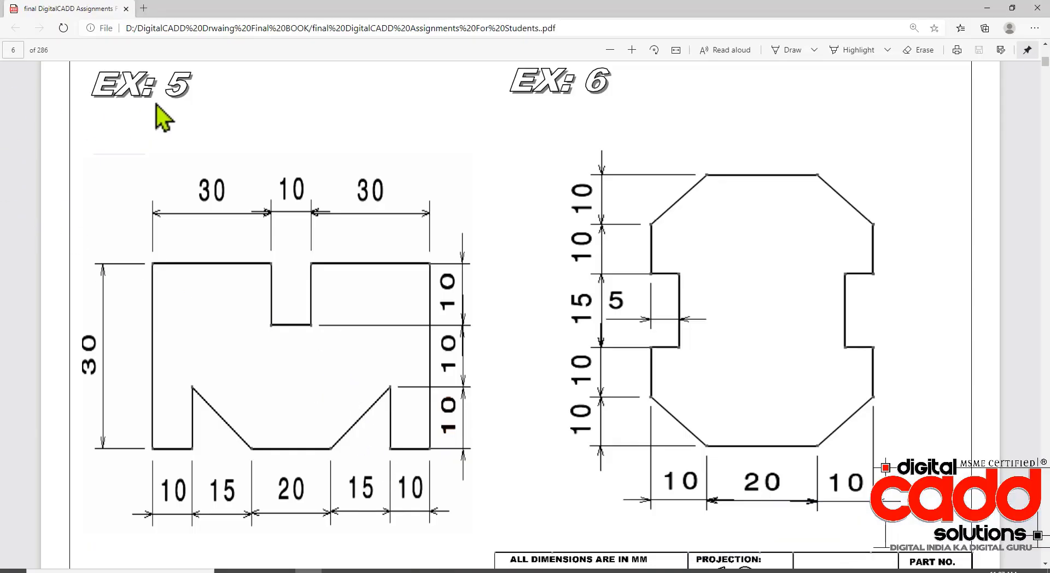
{"action": "scroll", "coordinate": [393, 415], "scroll_direction": "down", "scroll_amount": 3}
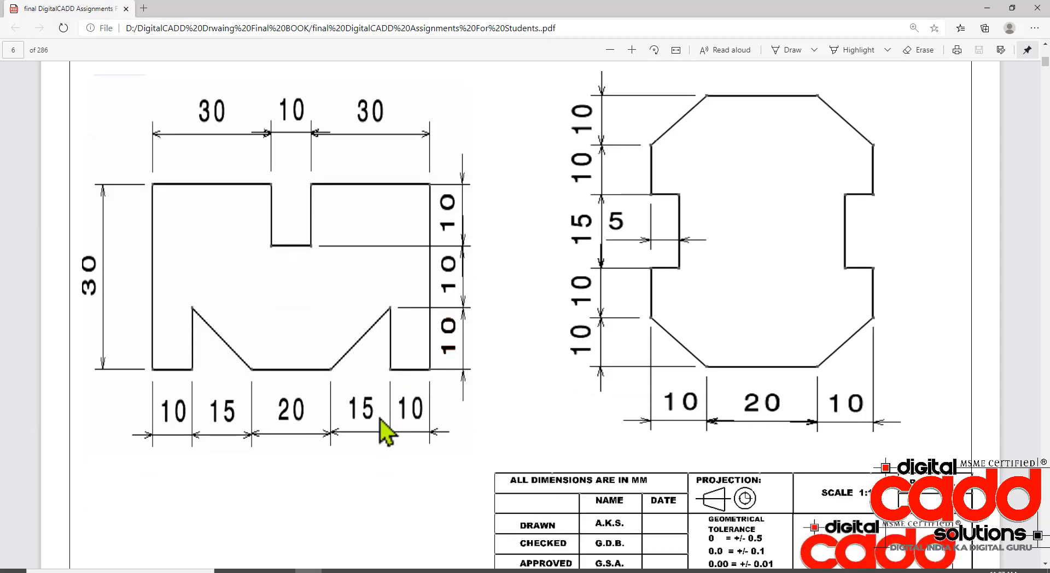
{"action": "mouse_move", "coordinate": [54, 88]}
{"action": "left_mouse_down"}
{"action": "mouse_move", "coordinate": [274, 359]}
{"action": "mouse_move", "coordinate": [469, 463]}
{"action": "mouse_move", "coordinate": [481, 452]}
{"action": "left_mouse_up"}
{"action": "mouse_move", "coordinate": [554, 43]}
{"action": "left_mouse_down"}
{"action": "mouse_move", "coordinate": [863, 410]}
{"action": "mouse_move", "coordinate": [938, 460]}
{"action": "left_mouse_up"}
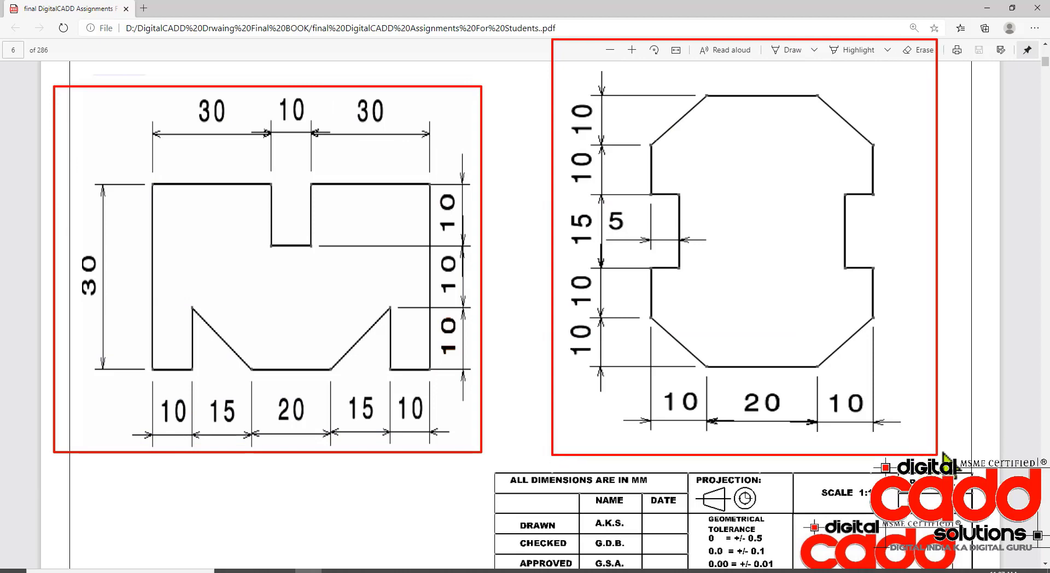
{"action": "key", "text": "Escape"}
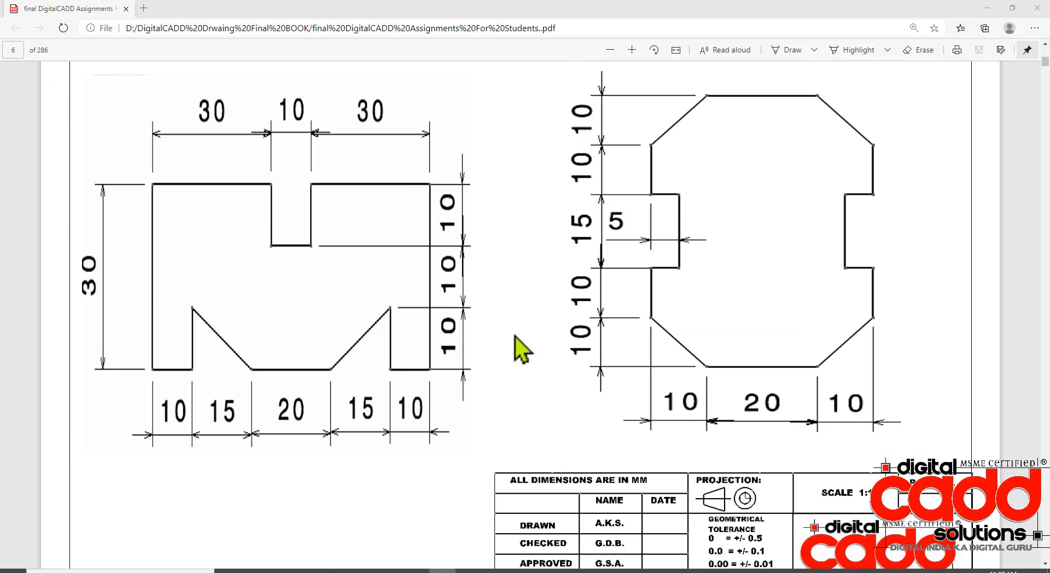
Step: Browse the assignment PDF from page 6 to page 10 and return to figures EX: 5 and EX: 6
{"action": "scroll", "coordinate": [511, 325], "scroll_direction": "up", "scroll_amount": 3}
{"action": "scroll", "coordinate": [509, 323], "scroll_direction": "down", "scroll_amount": 2}
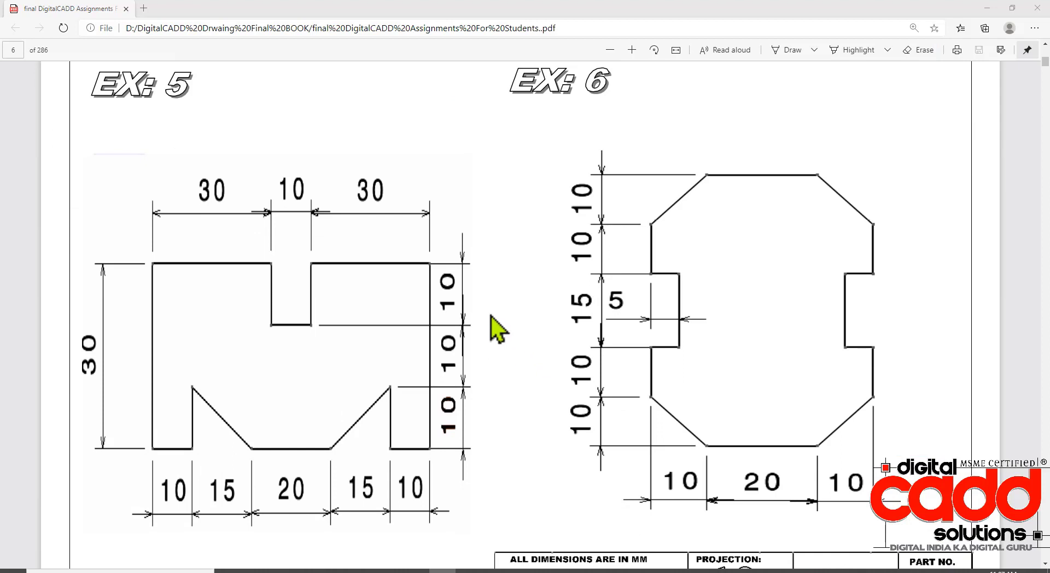
{"action": "scroll", "coordinate": [497, 328], "scroll_direction": "down", "scroll_amount": 2}
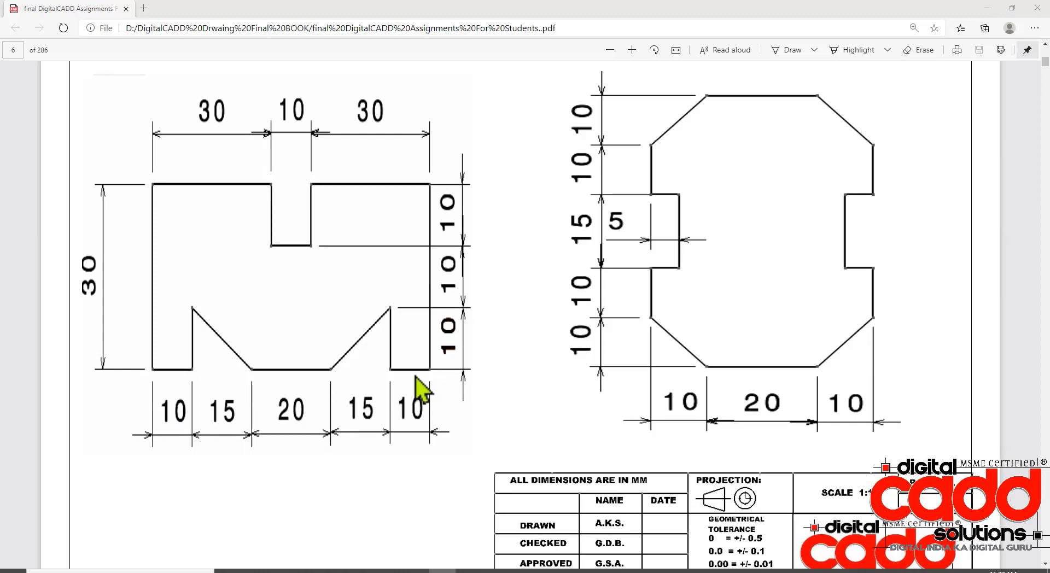
{"action": "scroll", "coordinate": [481, 410], "scroll_direction": "down", "scroll_amount": 10}
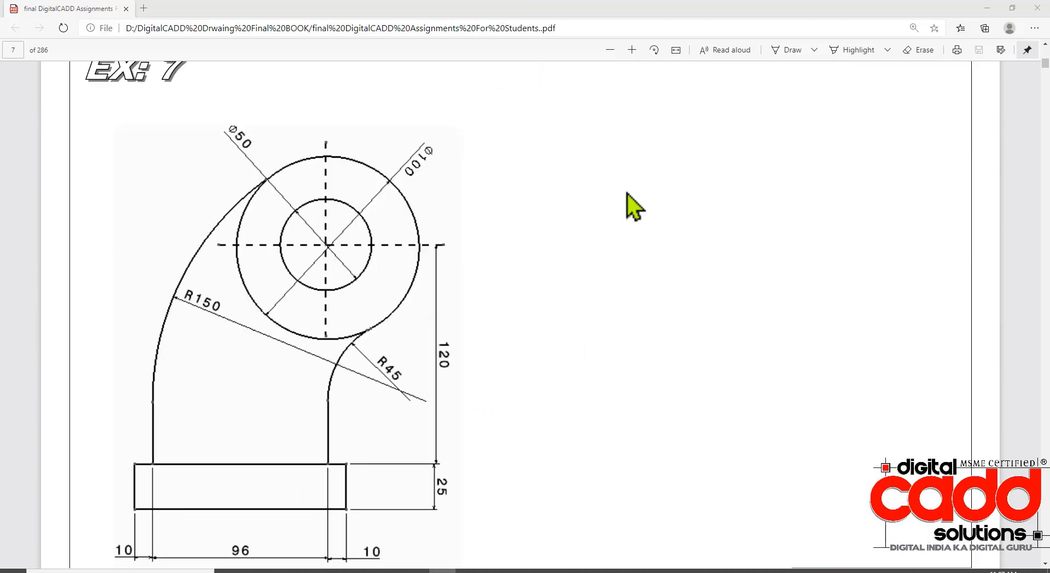
{"action": "scroll", "coordinate": [235, 185], "scroll_direction": "up", "scroll_amount": 2}
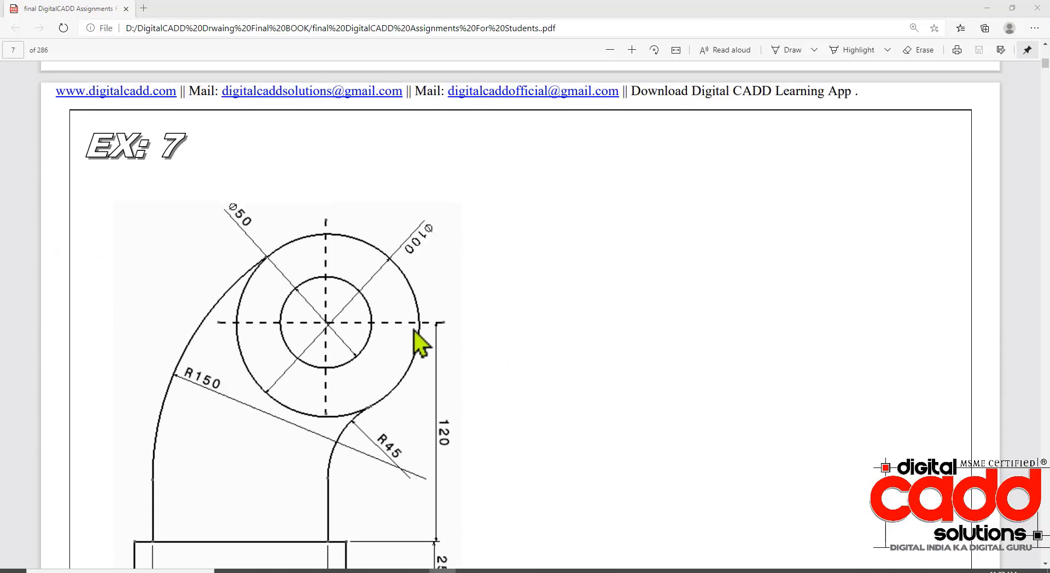
{"action": "scroll", "coordinate": [421, 342], "scroll_direction": "up", "scroll_amount": 15}
{"action": "scroll", "coordinate": [443, 338], "scroll_direction": "down", "scroll_amount": 15}
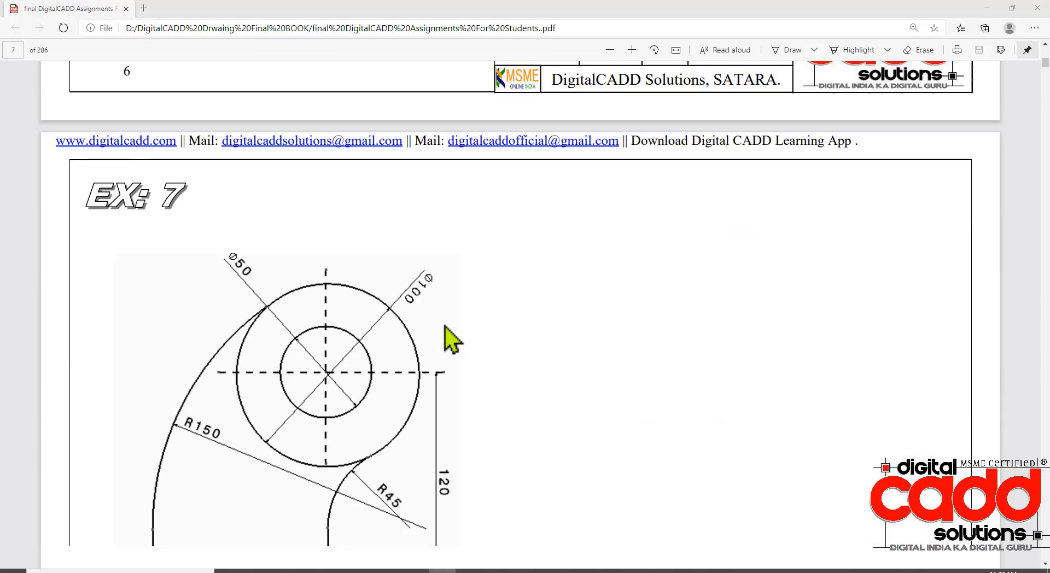
{"action": "scroll", "coordinate": [444, 327], "scroll_direction": "down", "scroll_amount": 20}
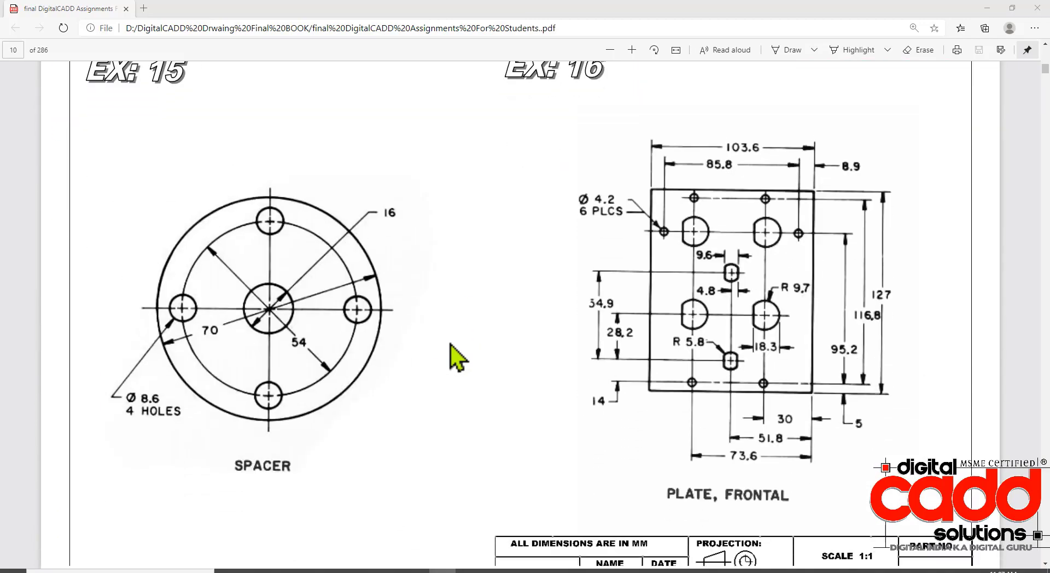
{"action": "scroll", "coordinate": [450, 344], "scroll_direction": "up", "scroll_amount": 20}
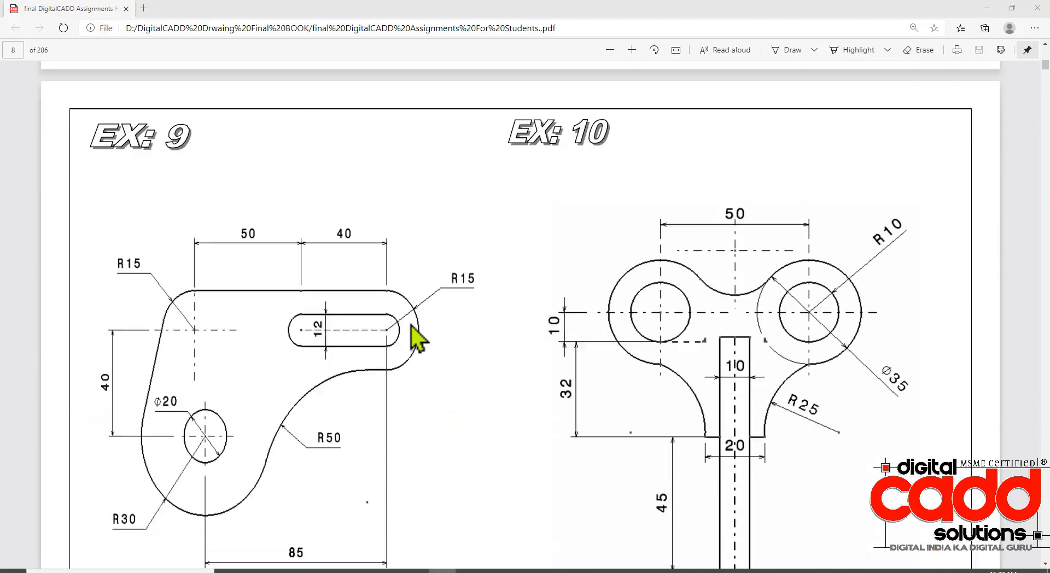
{"action": "scroll", "coordinate": [417, 339], "scroll_direction": "up", "scroll_amount": 20}
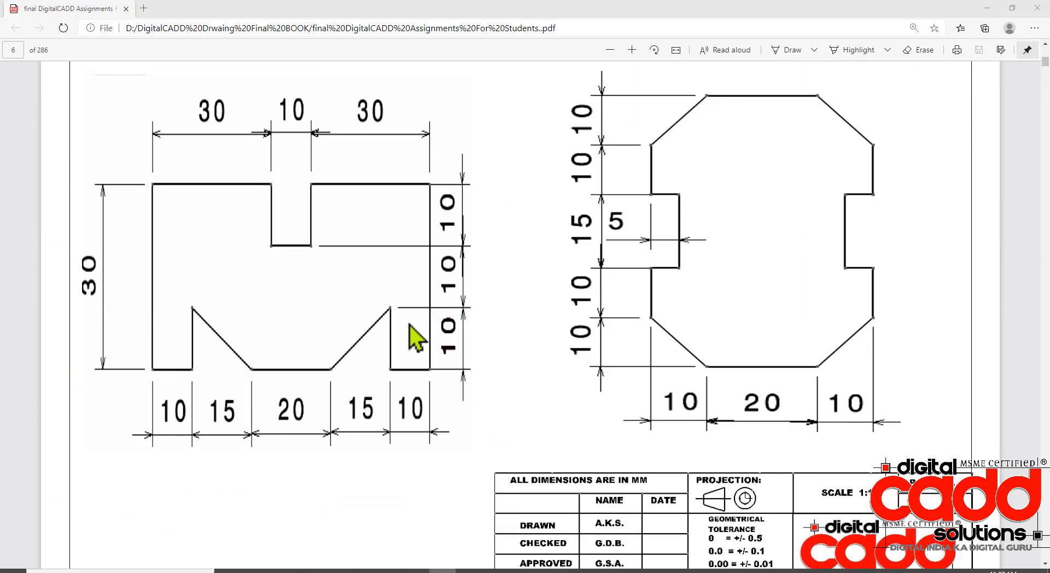
{"action": "scroll", "coordinate": [417, 339], "scroll_direction": "up", "scroll_amount": 2}
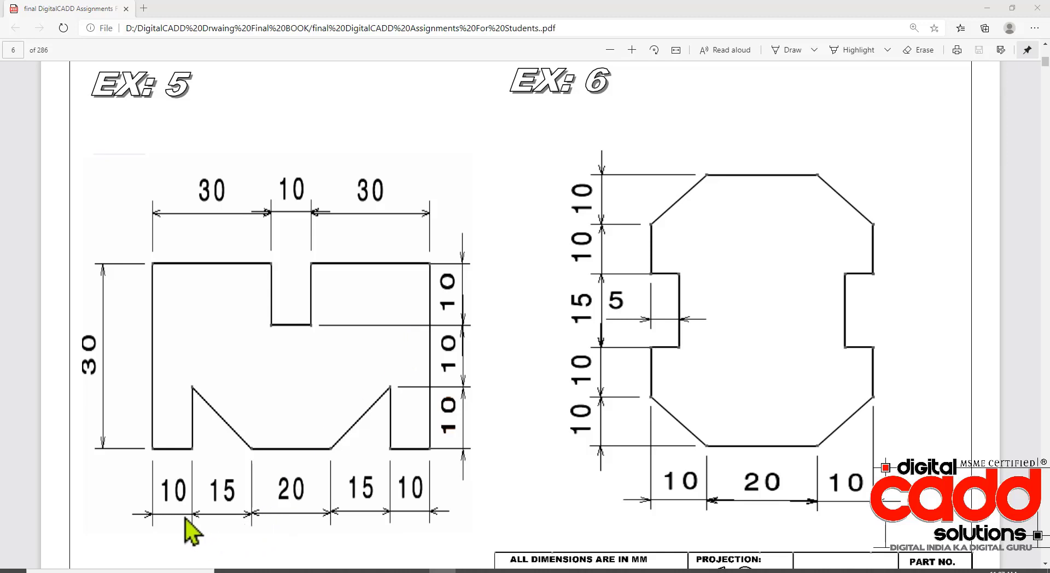
Step: Examine EX: 5's chain of widths along the base and its overall height dimension
{"action": "mouse_move", "coordinate": [134, 461]}
{"action": "left_mouse_down"}
{"action": "mouse_move", "coordinate": [141, 481]}
{"action": "mouse_move", "coordinate": [352, 535]}
{"action": "mouse_move", "coordinate": [462, 544]}
{"action": "mouse_move", "coordinate": [456, 529]}
{"action": "left_mouse_up"}
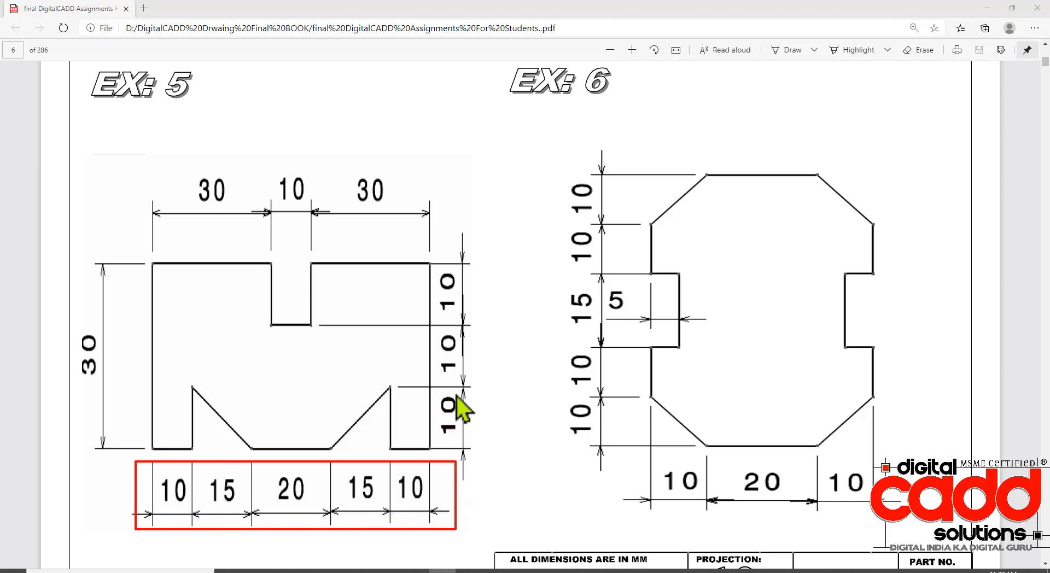
{"action": "left_click_drag", "start_coordinate": [61, 321], "coordinate": [118, 403]}
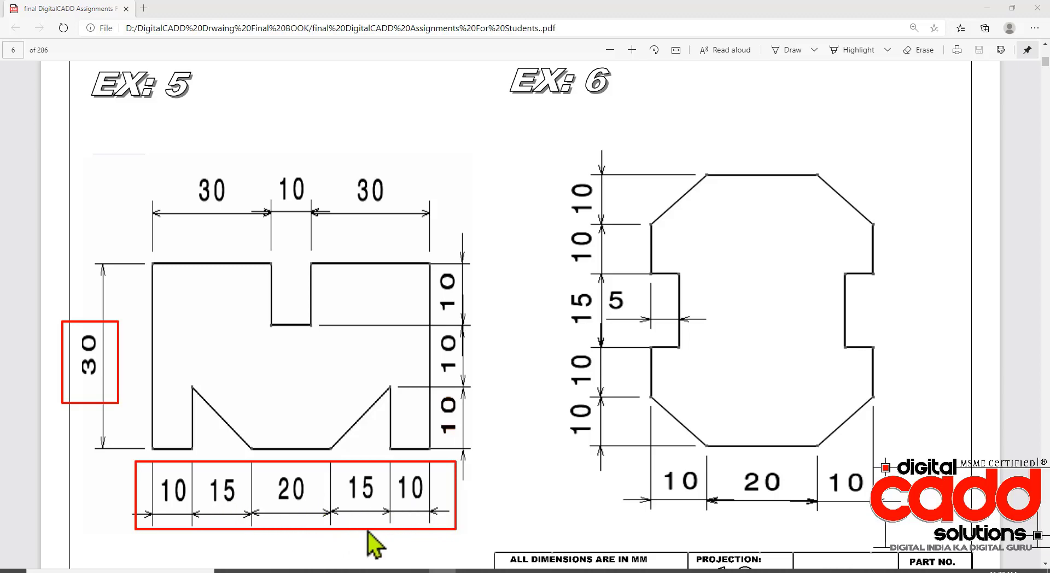
{"action": "key", "text": "Escape"}
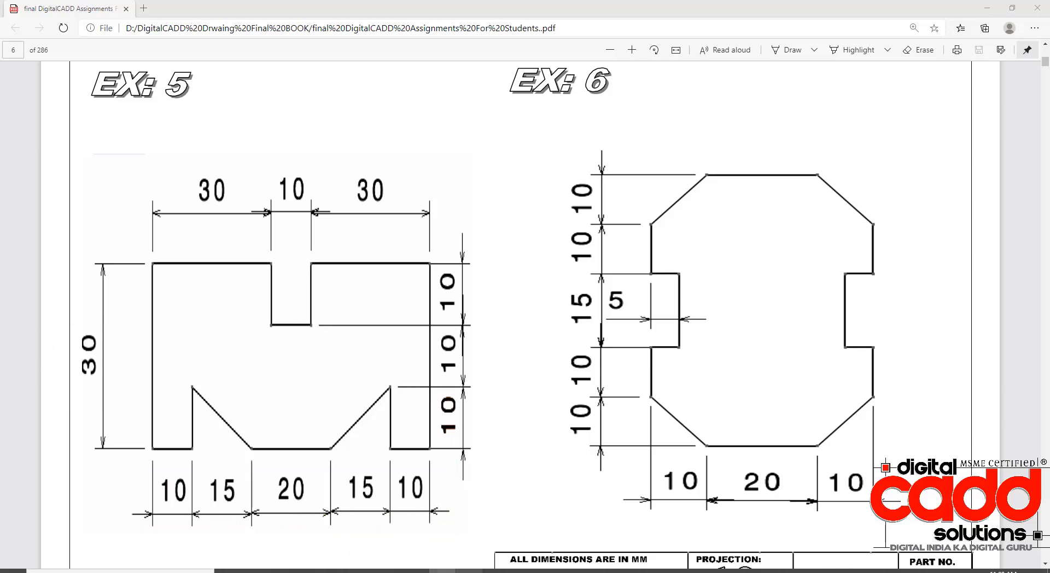
Step: Switch to AutoCAD, set the lineweight to 0.30 mm and draw a 70 × 30 mm rectangle to the right of the finished figures
{"action": "key", "text": "alt+Tab"}
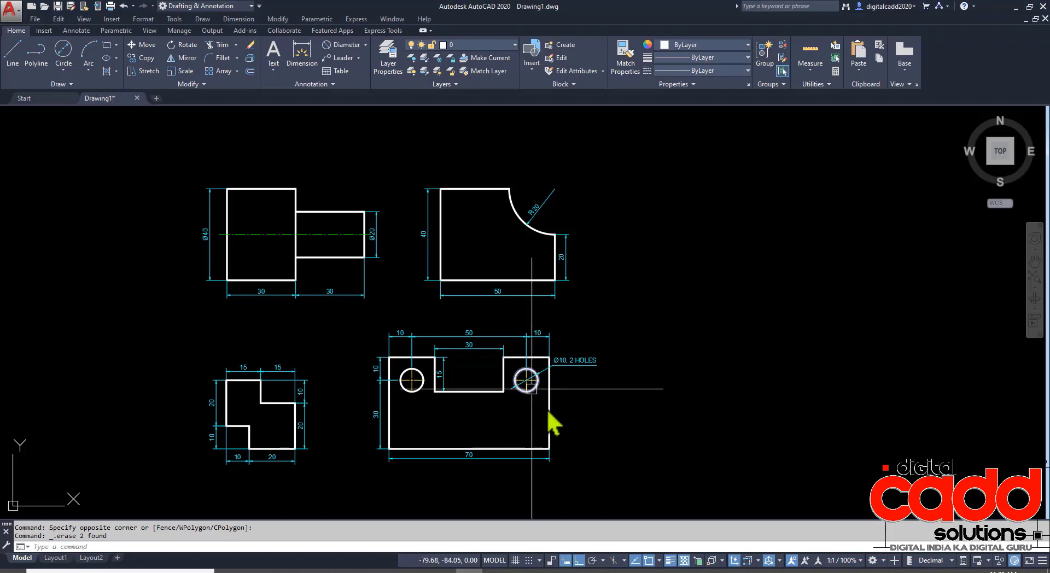
{"action": "left_click", "coordinate": [723, 61]}
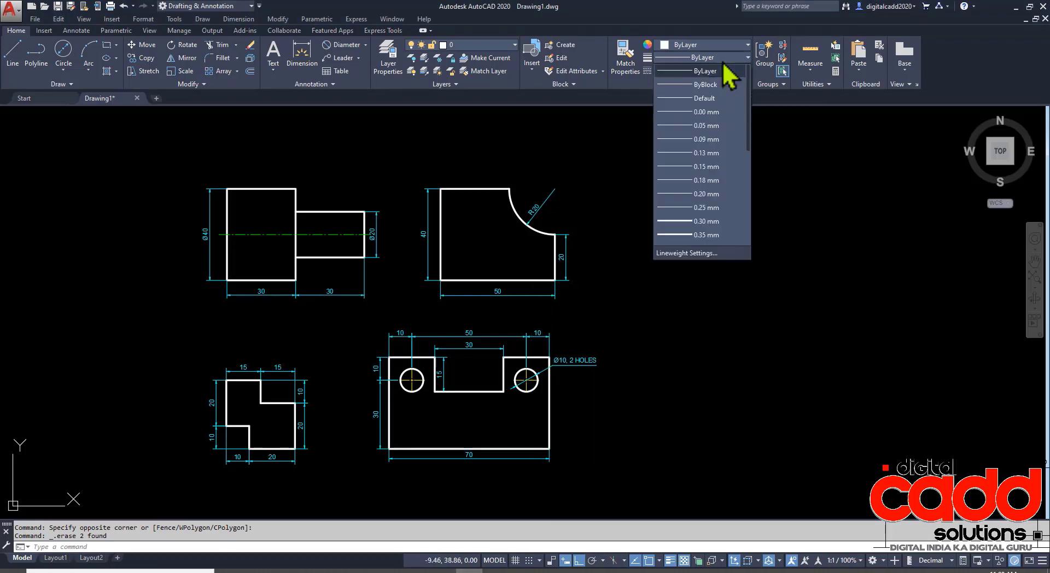
{"action": "left_click", "coordinate": [709, 225]}
{"action": "mouse_move", "coordinate": [617, 485]}
{"action": "middle_mouse_down"}
{"action": "mouse_move", "coordinate": [539, 461]}
{"action": "mouse_move", "coordinate": [629, 423]}
{"action": "mouse_move", "coordinate": [583, 452]}
{"action": "mouse_move", "coordinate": [479, 475]}
{"action": "mouse_move", "coordinate": [455, 443]}
{"action": "middle_mouse_up"}
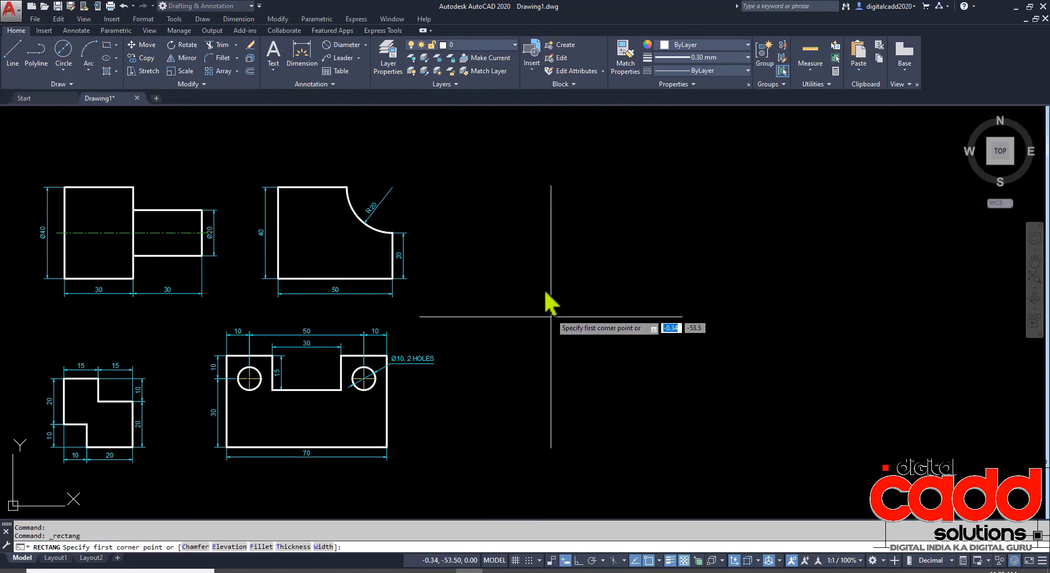
{"action": "left_click", "coordinate": [515, 286]}
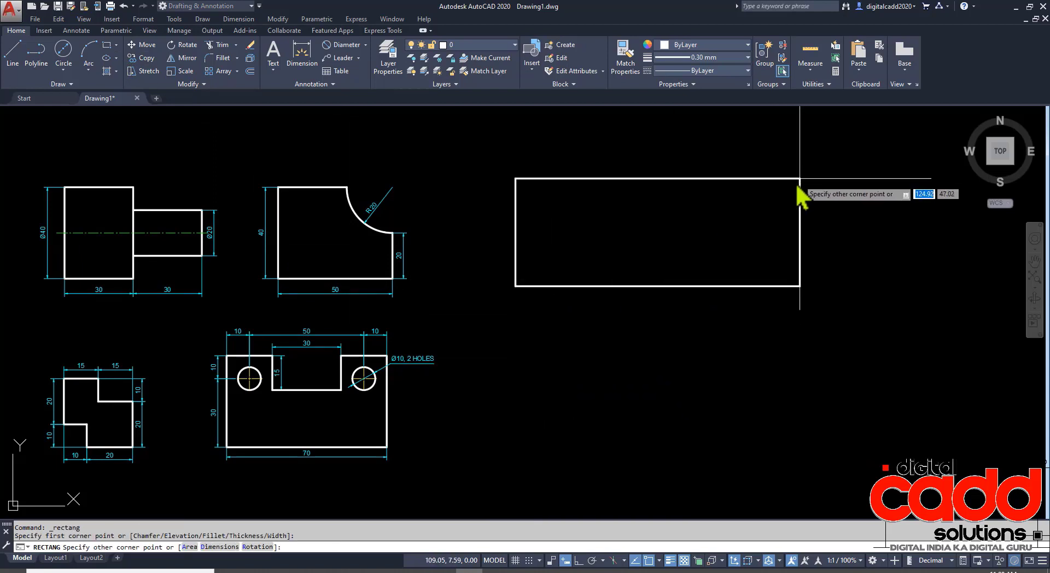
{"action": "type", "text": "70"}
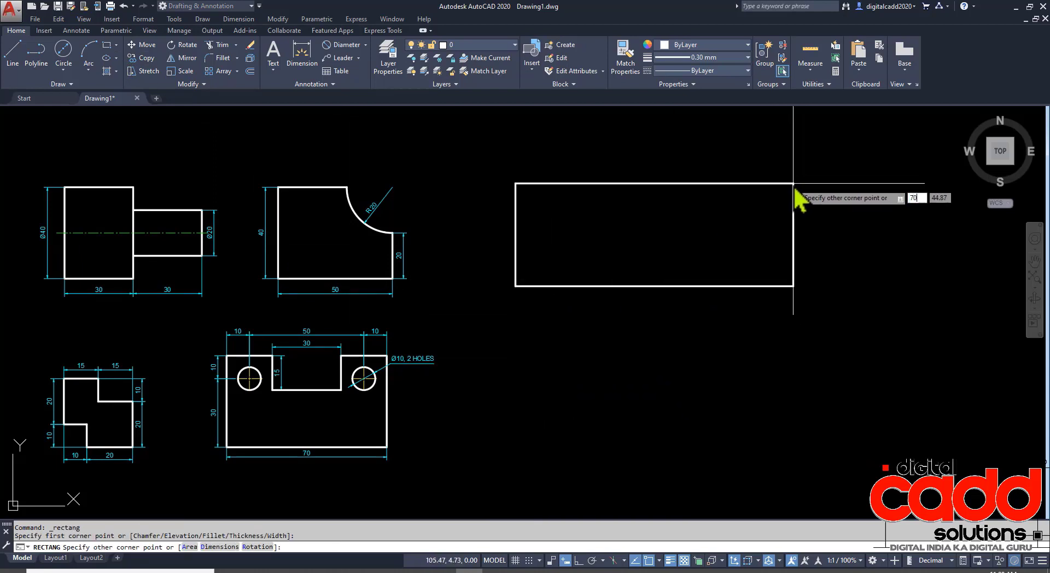
{"action": "key", "text": "Tab"}
{"action": "type", "text": "30"}
{"action": "key", "text": "Return"}
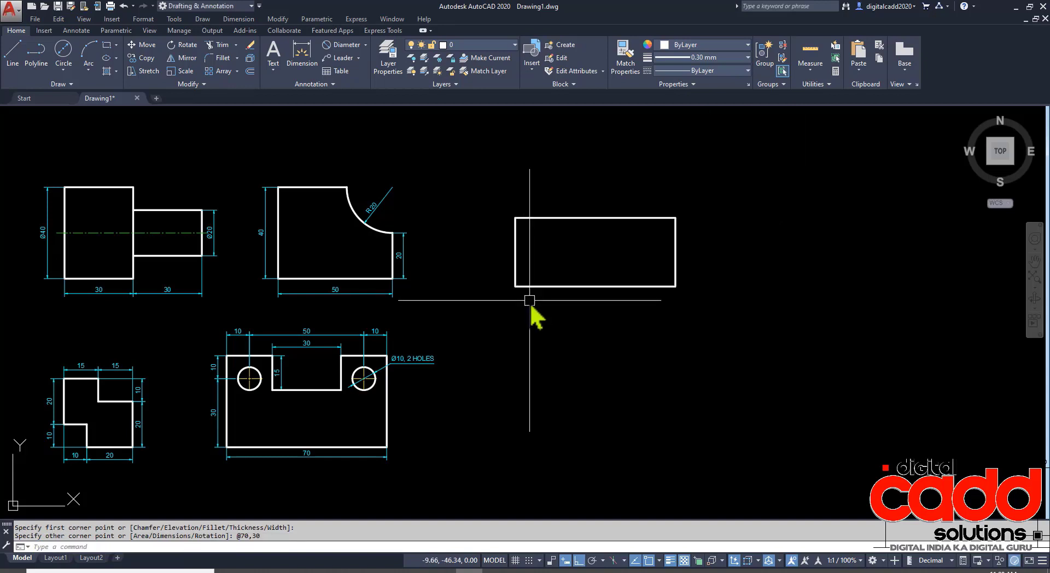
Step: Check EX: 5's base dimensions, then draw a 10 mm vertical line up from the rectangle's bottom edge, 10 mm from its lower-left corner
{"action": "middle_click_drag", "start_coordinate": [536, 427], "coordinate": [463, 464]}
{"action": "key", "text": "alt+Tab"}
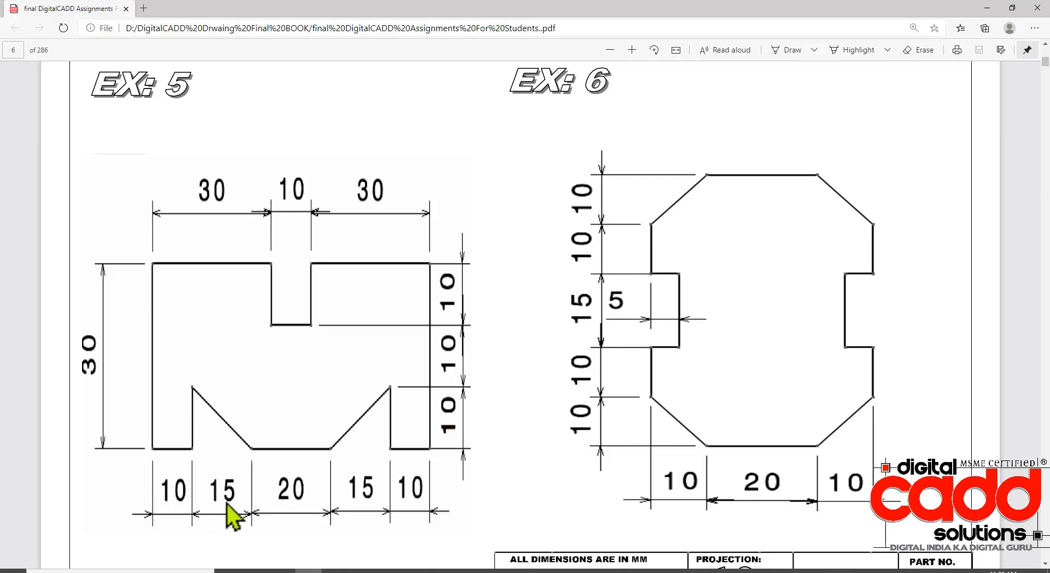
{"action": "key", "text": "alt+Tab"}
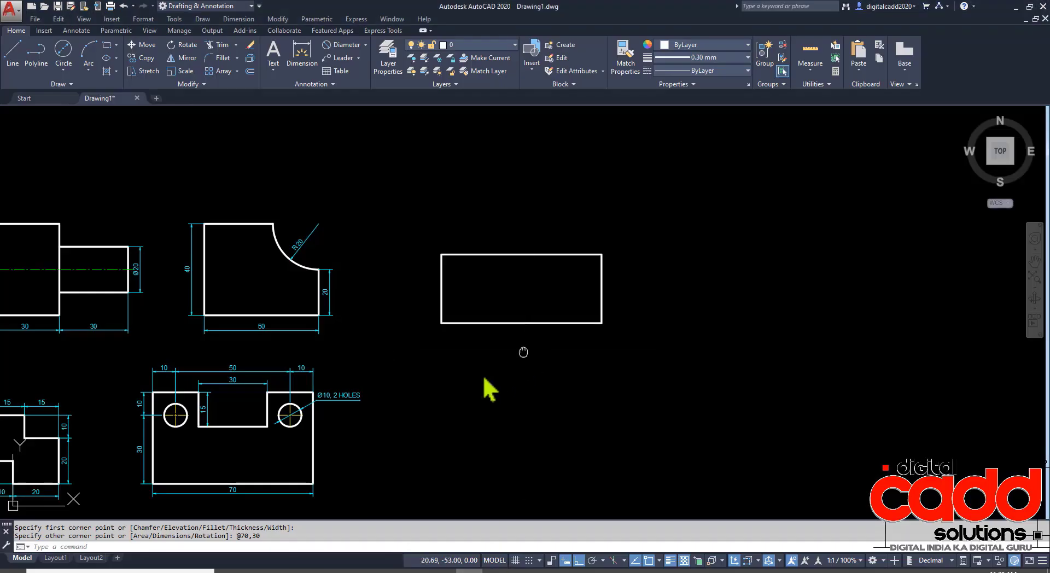
{"action": "middle_click_drag", "start_coordinate": [525, 351], "coordinate": [359, 321]}
{"action": "left_click", "coordinate": [12, 55]}
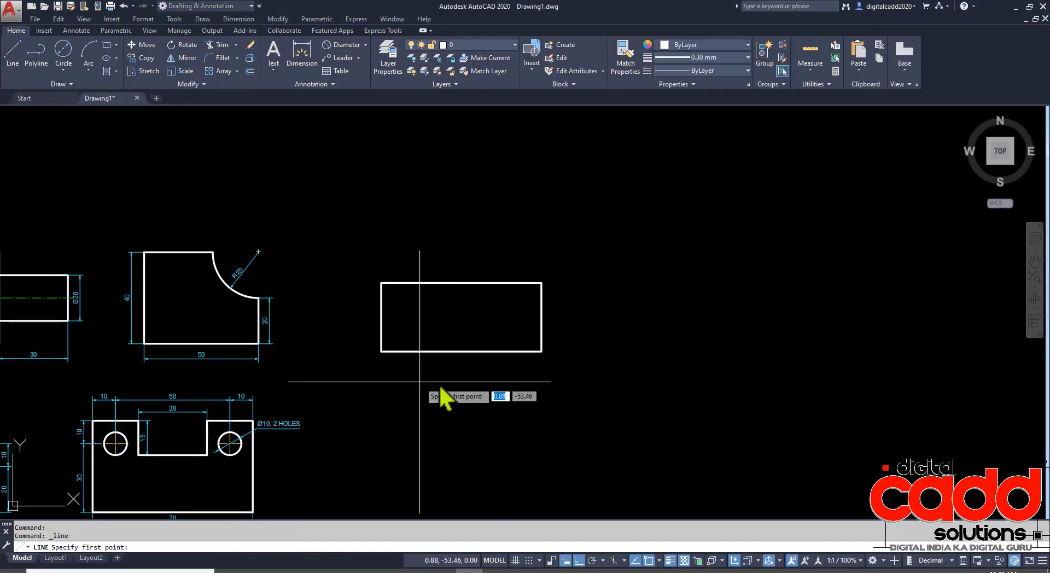
{"action": "scroll", "coordinate": [462, 344], "scroll_direction": "up", "scroll_amount": 2}
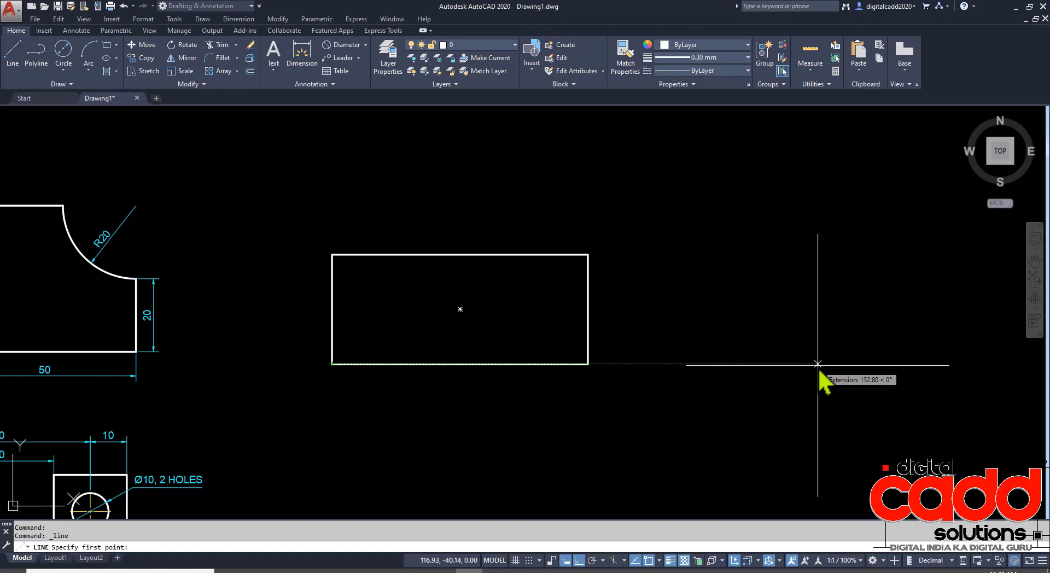
{"action": "type", "text": "10"}
{"action": "key", "text": "Return"}
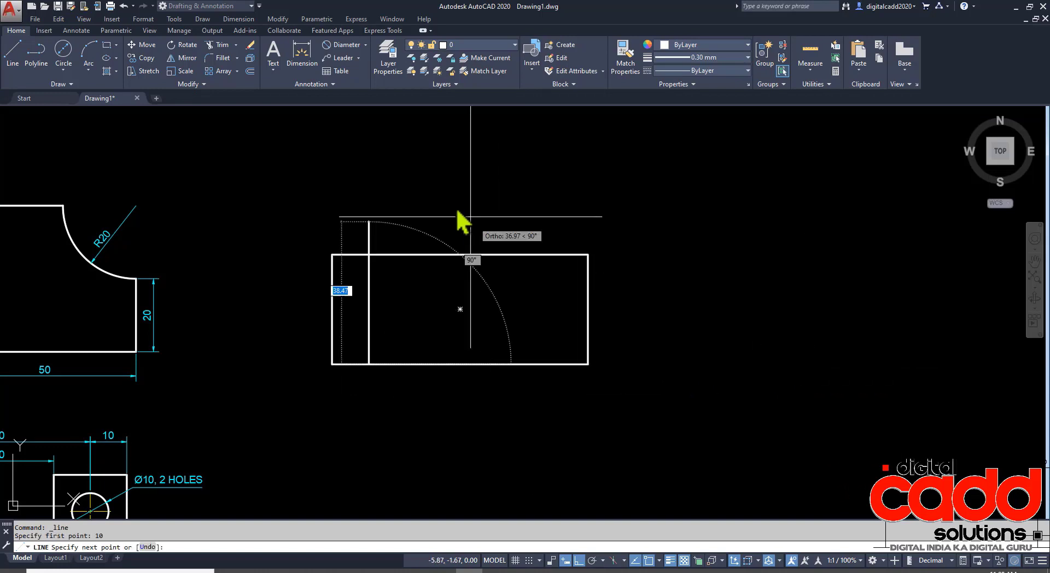
{"action": "type", "text": "1"}
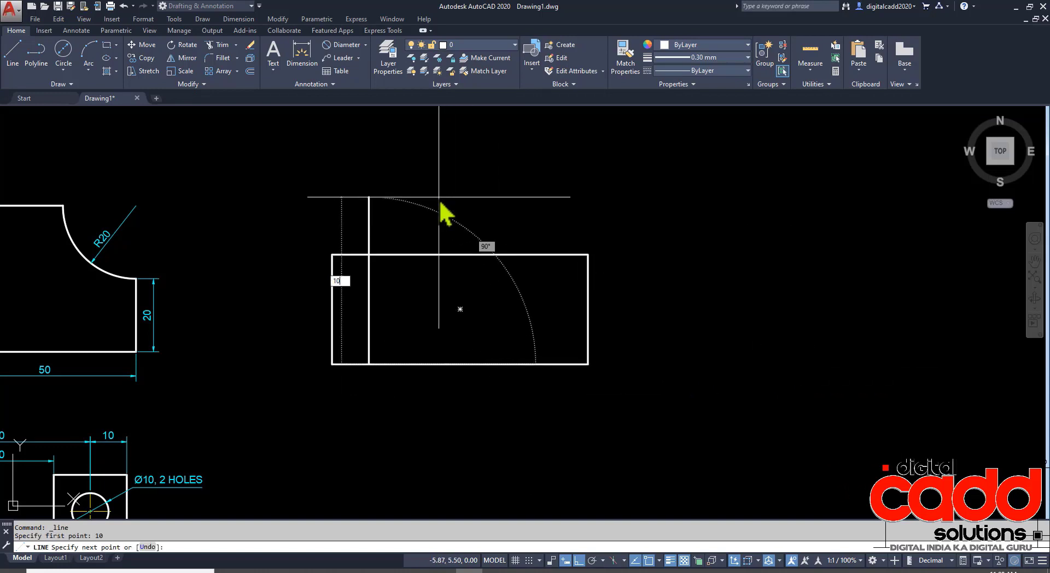
{"action": "type", "text": "0"}
{"action": "key", "text": "Return"}
Step: Continue the line 15 mm horizontally to the right and then straight down to the rectangle's bottom edge
{"action": "type", "text": "1"}
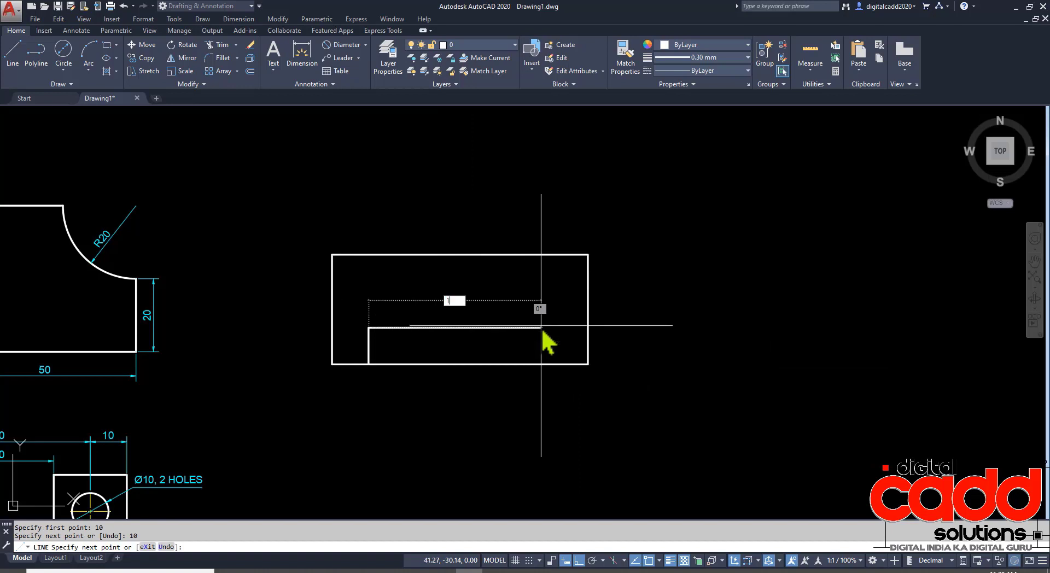
{"action": "type", "text": "5"}
{"action": "key", "text": "Return"}
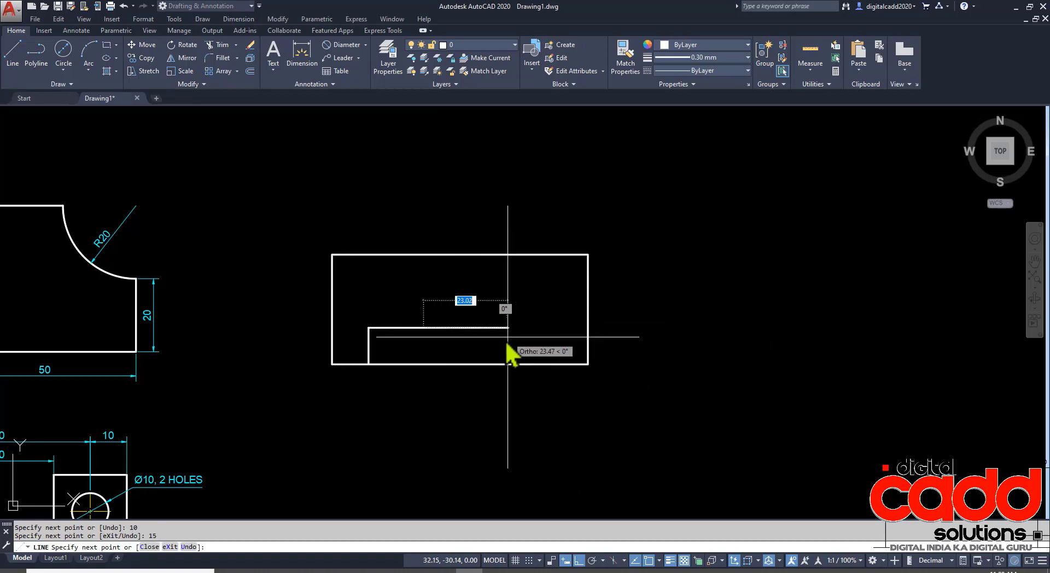
{"action": "left_click", "coordinate": [427, 366]}
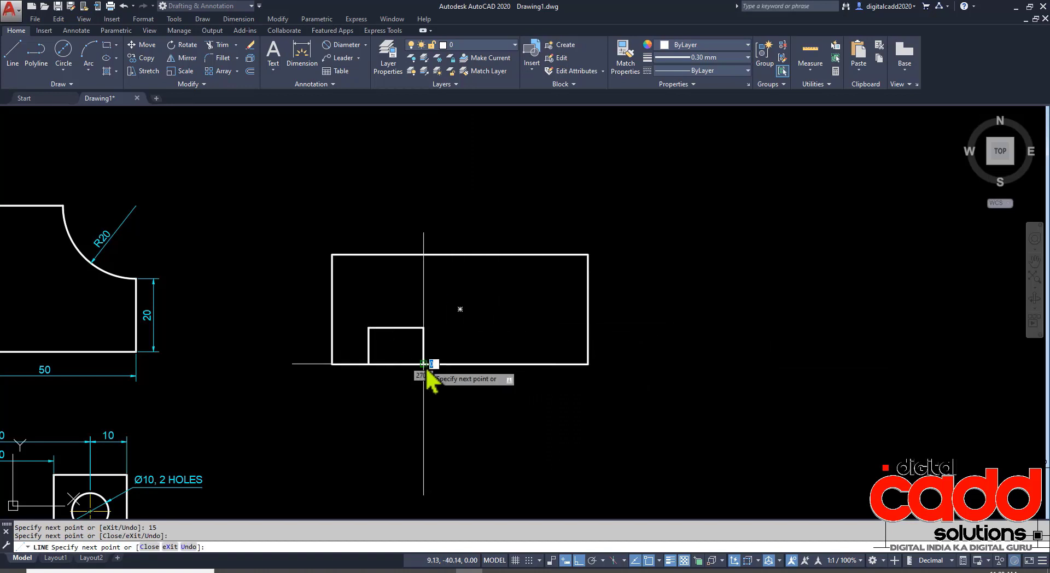
{"action": "key", "text": "Return"}
Step: Stretch the right end of the 15 mm horizontal line down to the foot of the right vertical line, making it the notch's slope
{"action": "scroll", "coordinate": [468, 358], "scroll_direction": "up", "scroll_amount": 4}
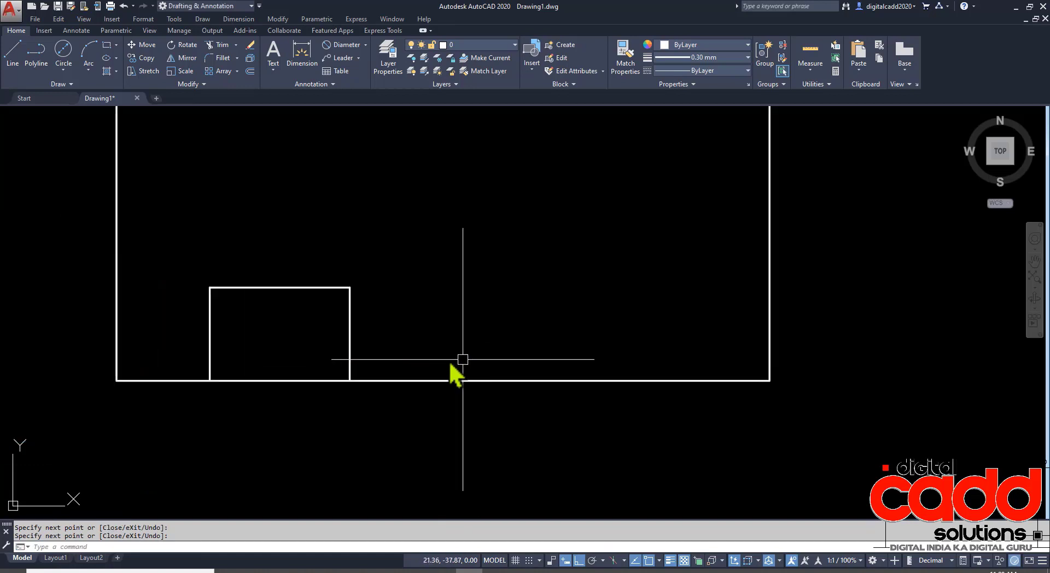
{"action": "middle_click_drag", "start_coordinate": [461, 362], "coordinate": [533, 362]}
{"action": "left_click", "coordinate": [424, 317]}
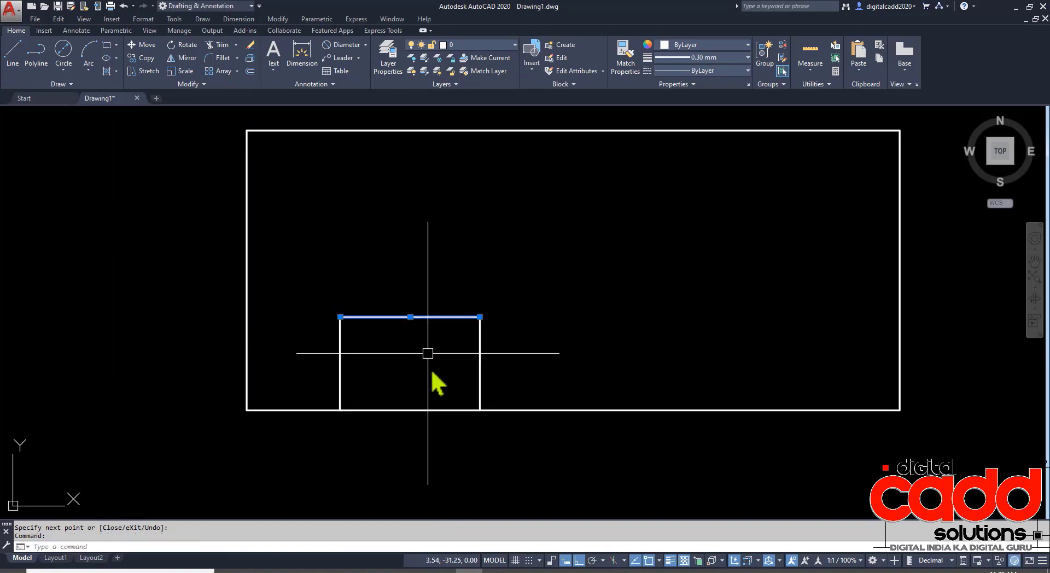
{"action": "left_click", "coordinate": [480, 317]}
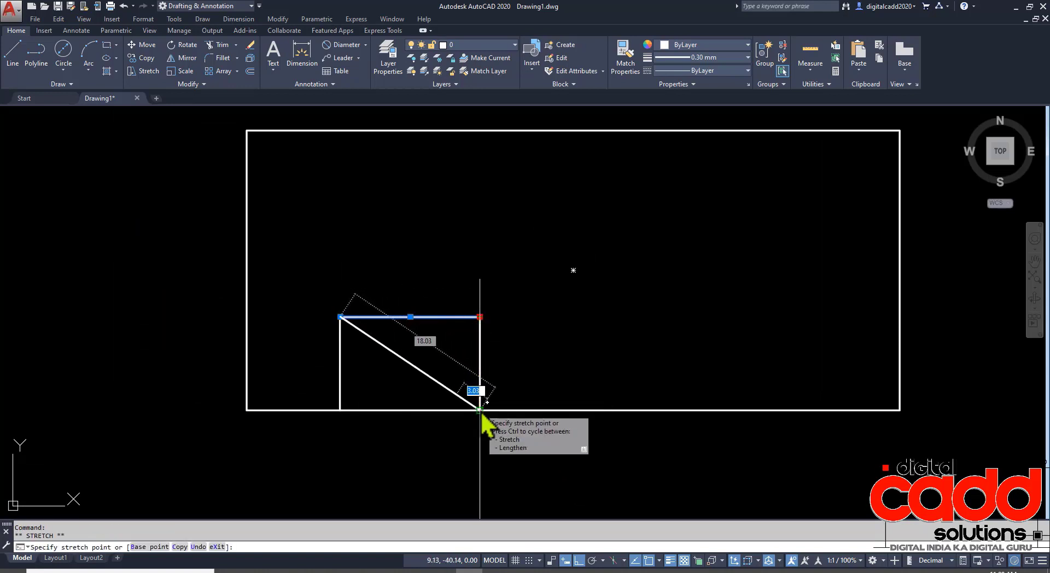
{"action": "left_click", "coordinate": [479, 410]}
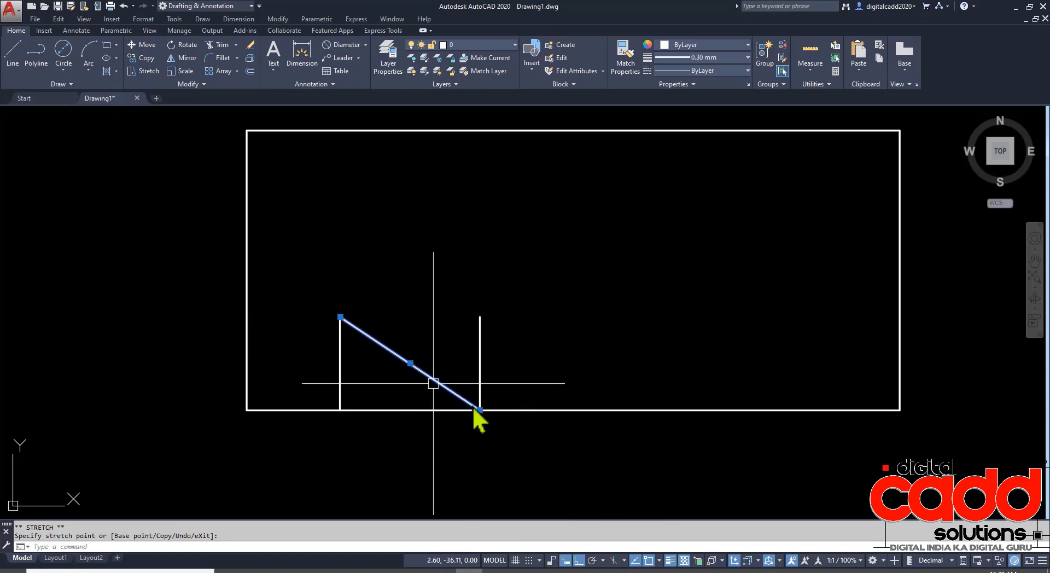
{"action": "key", "text": "Escape"}
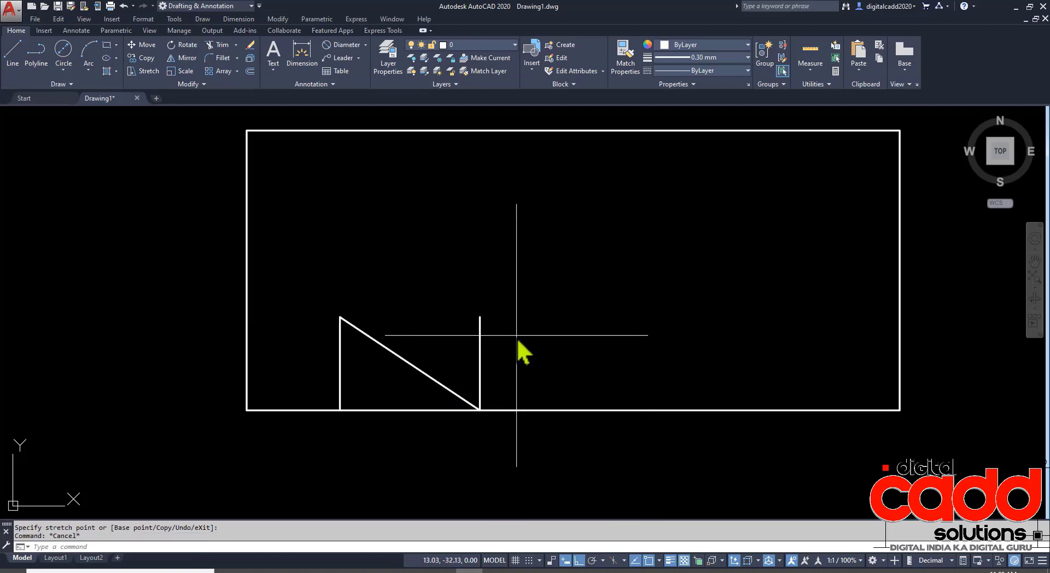
Step: Delete the right vertical helper line beside the sloped notch edge
{"action": "left_click", "coordinate": [517, 327]}
{"action": "left_click", "coordinate": [416, 320]}
{"action": "key", "text": "Delete"}
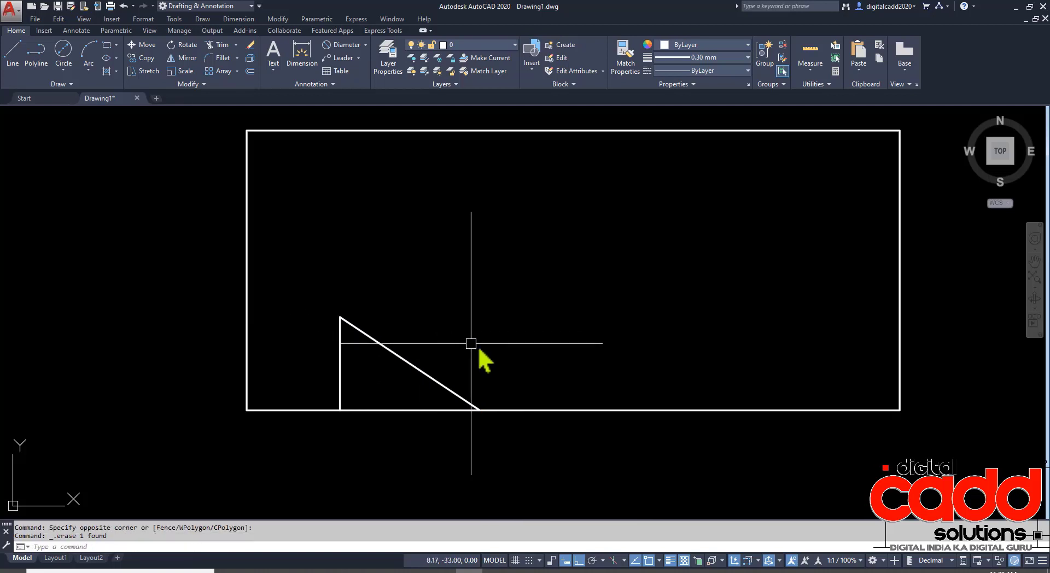
Step: Mirror the left notch's vertical and sloped lines about the rectangle's vertical centreline, keeping the source lines
{"action": "scroll", "coordinate": [450, 343], "scroll_direction": "down", "scroll_amount": 2}
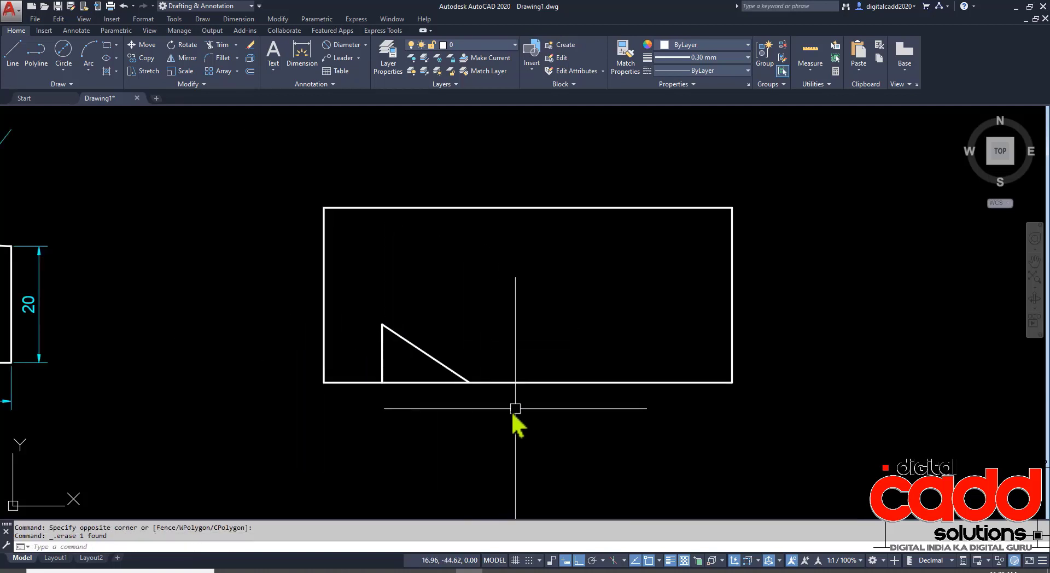
{"action": "middle_click_drag", "start_coordinate": [516, 410], "coordinate": [463, 409]}
{"action": "key", "text": "alt+Tab"}
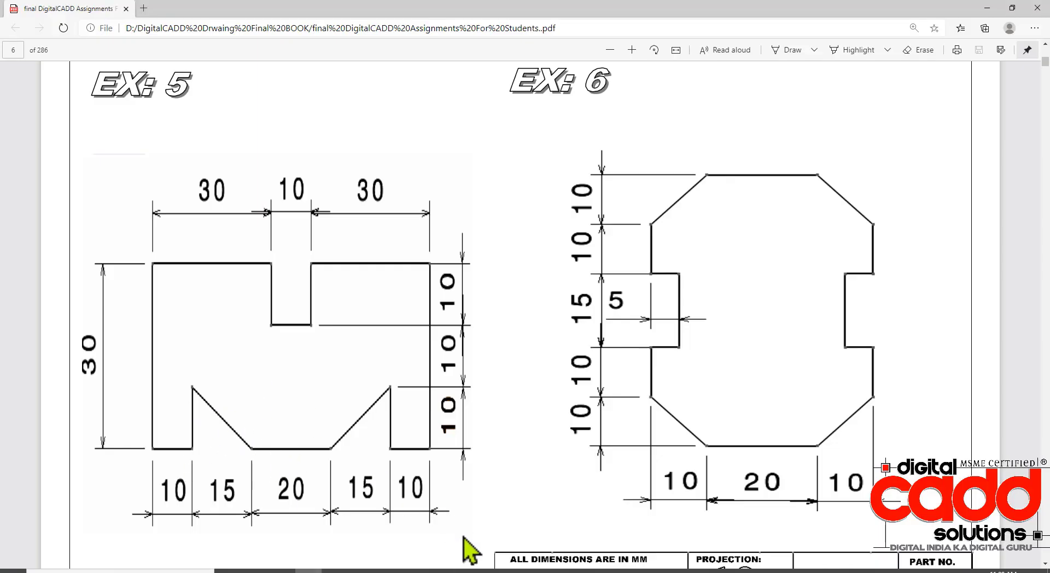
{"action": "key", "text": "alt+Tab"}
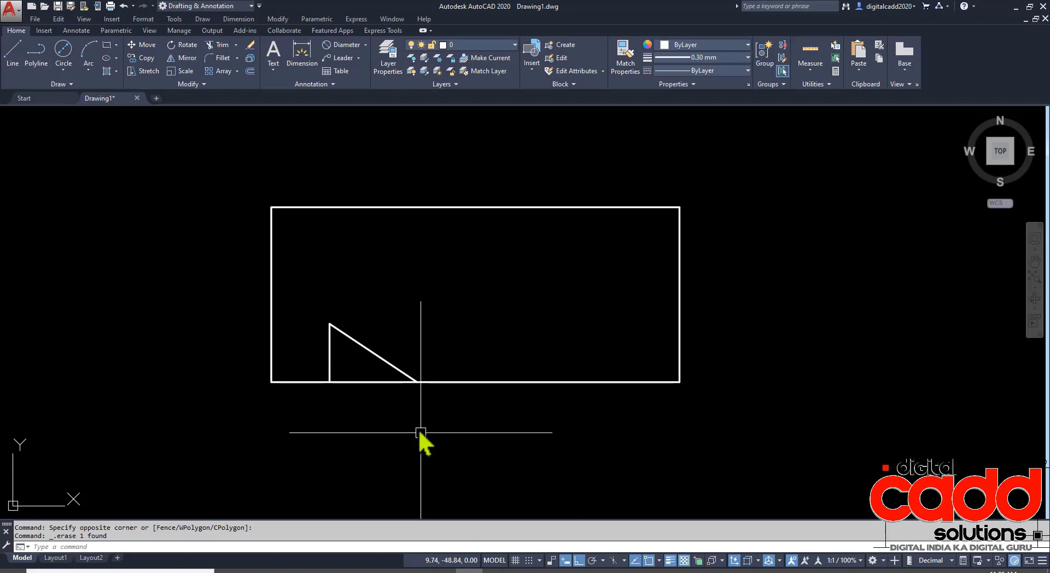
{"action": "left_click", "coordinate": [386, 301]}
{"action": "left_click", "coordinate": [323, 347]}
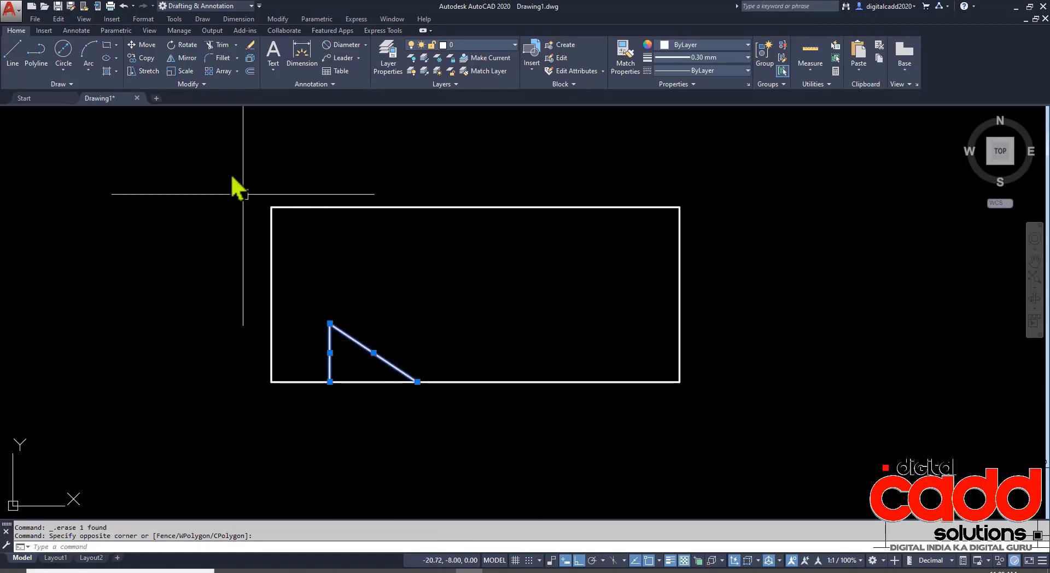
{"action": "left_click", "coordinate": [182, 59]}
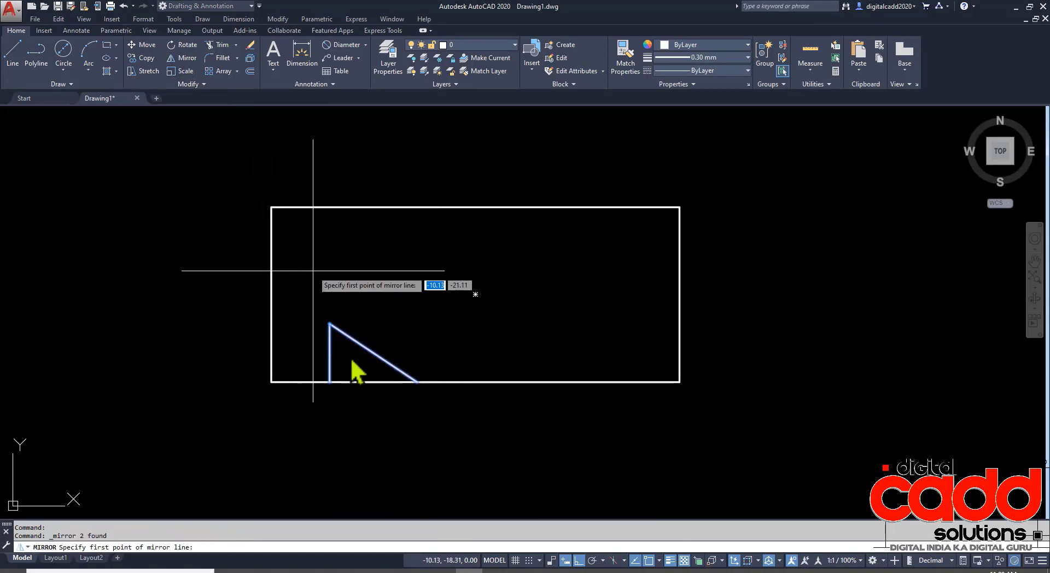
{"action": "left_click", "coordinate": [475, 207]}
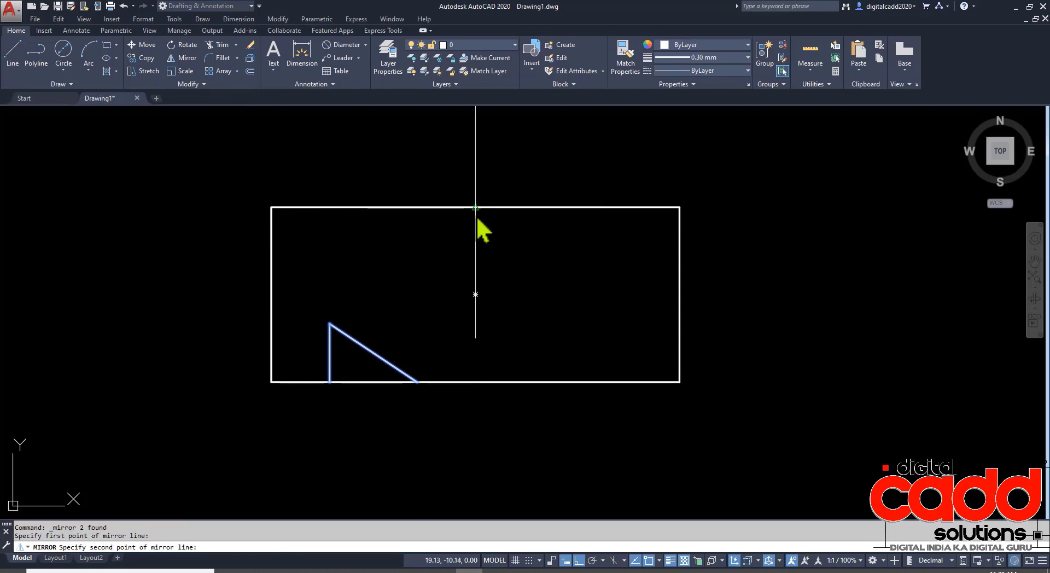
{"action": "left_click", "coordinate": [476, 382]}
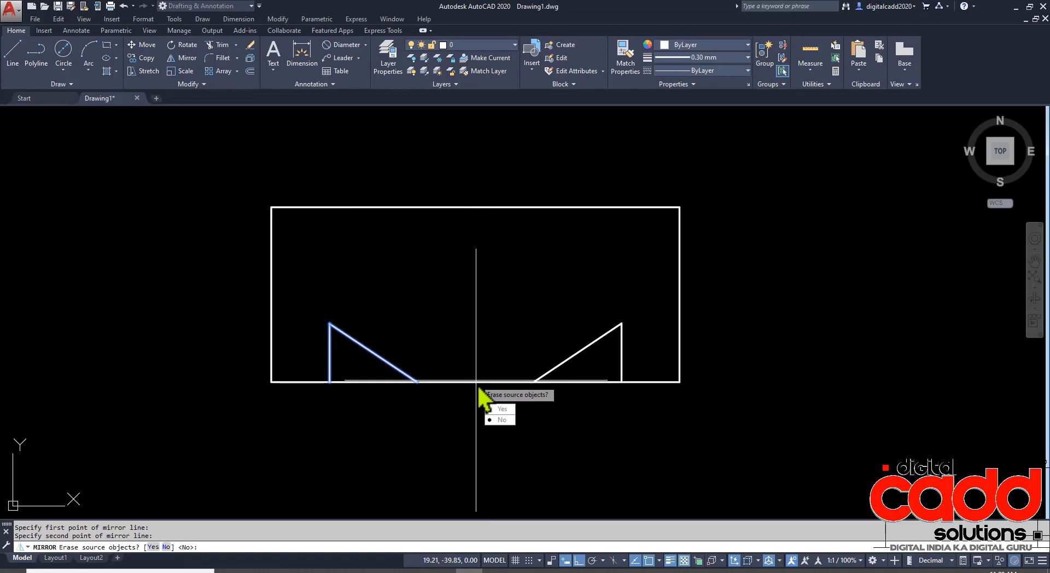
{"action": "left_click", "coordinate": [501, 420]}
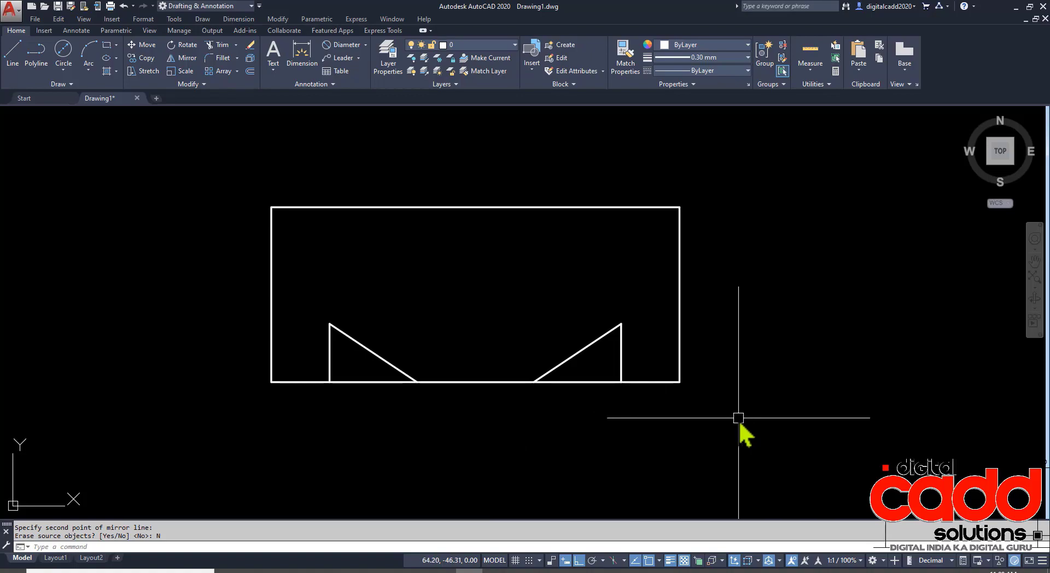
Step: Check EX: 5's slot dimensions, then draw a slot 10 mm deep and 10 mm wide from the top edge, starting 30 mm from the upper-left corner
{"action": "middle_click_drag", "start_coordinate": [716, 421], "coordinate": [653, 432]}
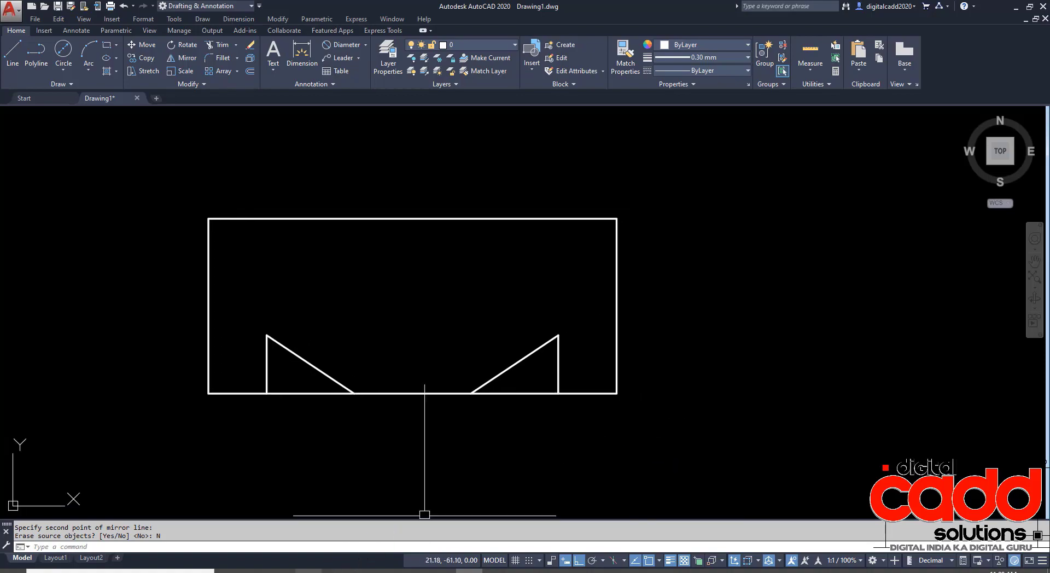
{"action": "left_click", "coordinate": [309, 570]}
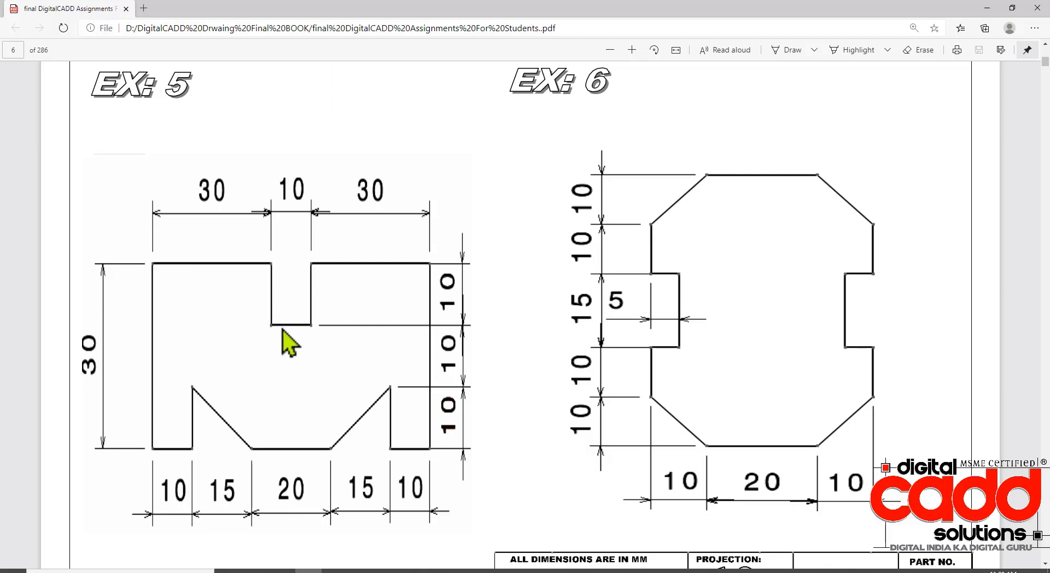
{"action": "left_click", "coordinate": [469, 571]}
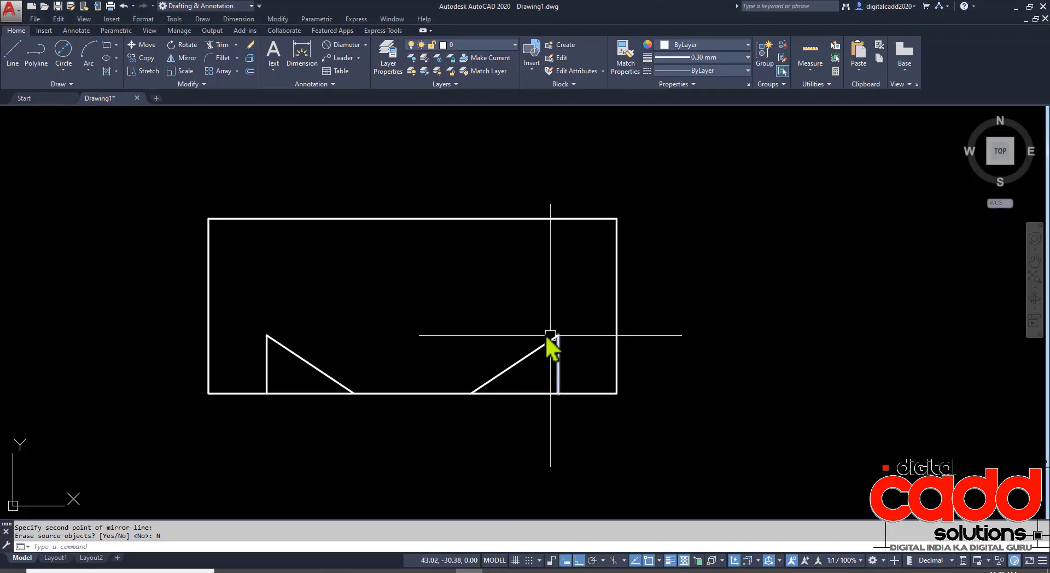
{"action": "middle_click_drag", "start_coordinate": [550, 335], "coordinate": [497, 356]}
{"action": "left_click", "coordinate": [13, 53]}
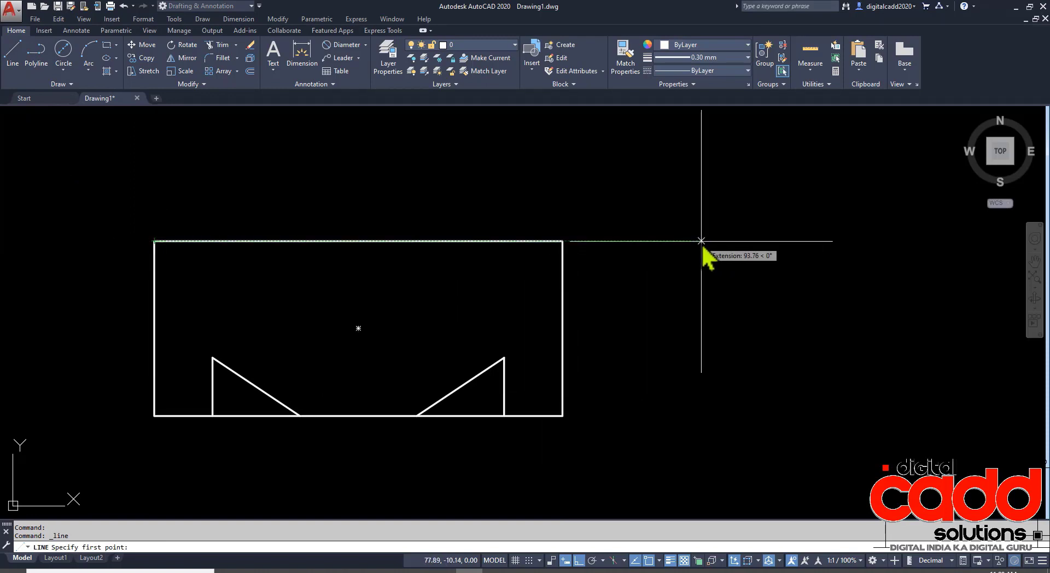
{"action": "type", "text": "30"}
{"action": "key", "text": "Return"}
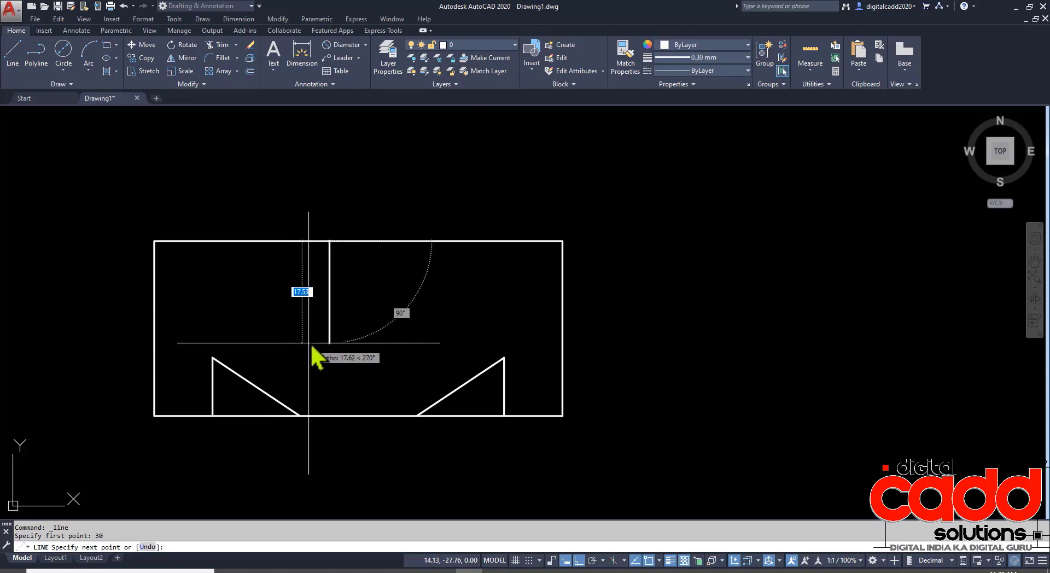
{"action": "type", "text": "10"}
{"action": "key", "text": "Return"}
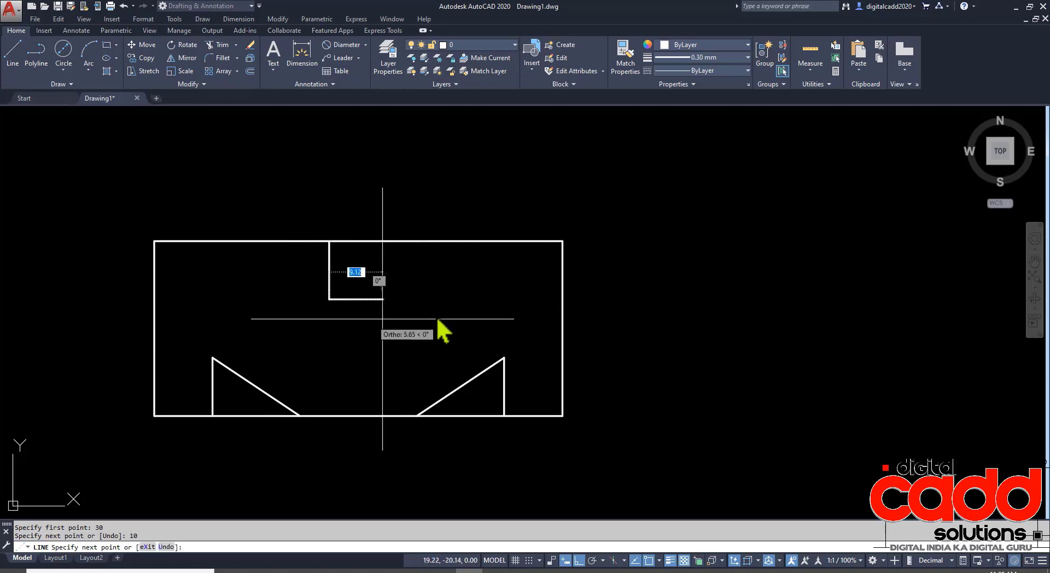
{"action": "key", "text": "Return"}
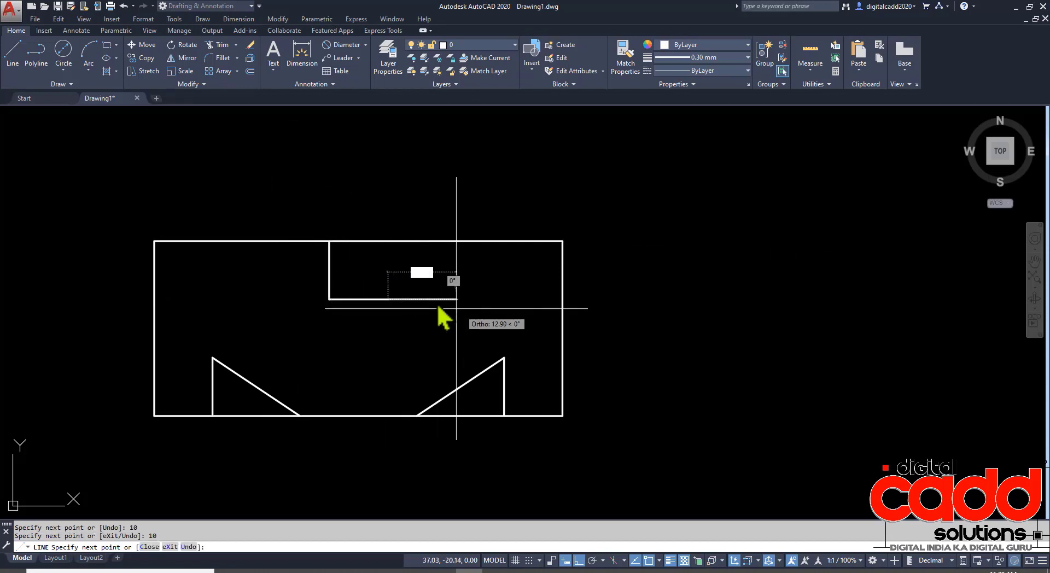
{"action": "left_click", "coordinate": [390, 241]}
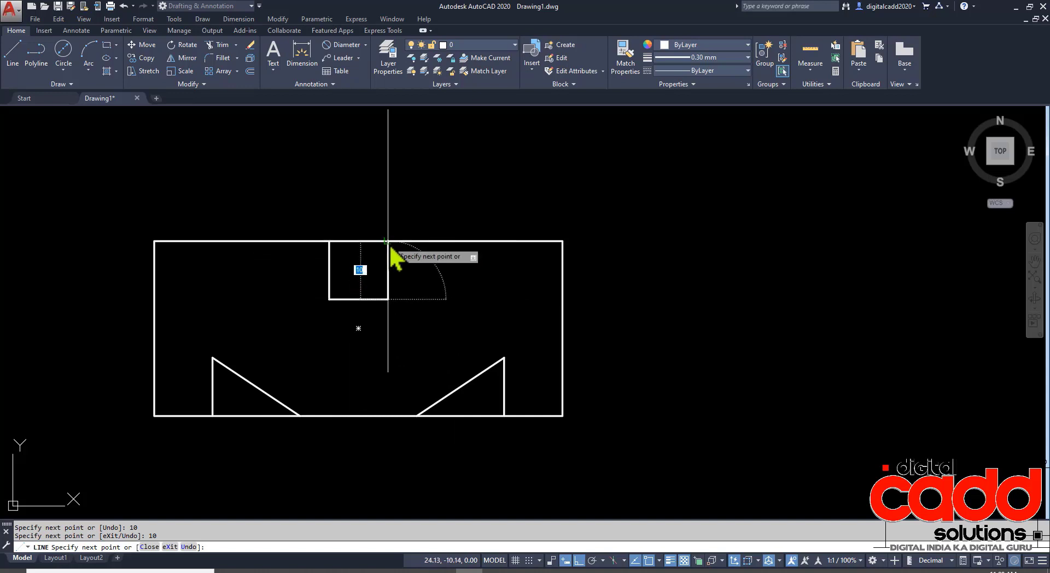
{"action": "key", "text": "Return"}
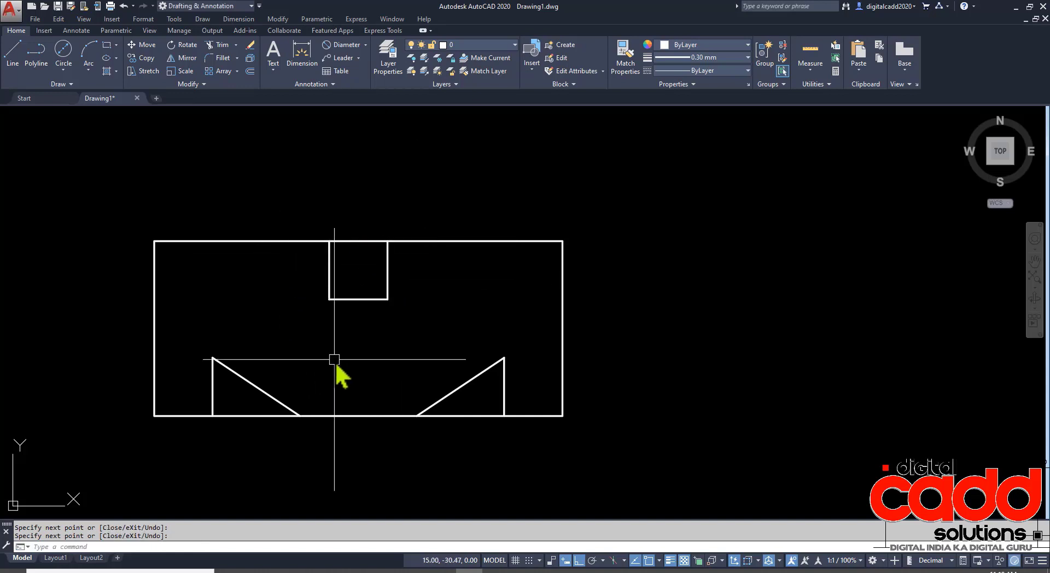
Step: Trim the top edge across the slot and the bottom edge across both notches
{"action": "mouse_move", "coordinate": [356, 348]}
{"action": "middle_mouse_down"}
{"action": "mouse_move", "coordinate": [356, 356]}
{"action": "mouse_move", "coordinate": [663, 317]}
{"action": "mouse_move", "coordinate": [408, 354]}
{"action": "middle_mouse_up"}
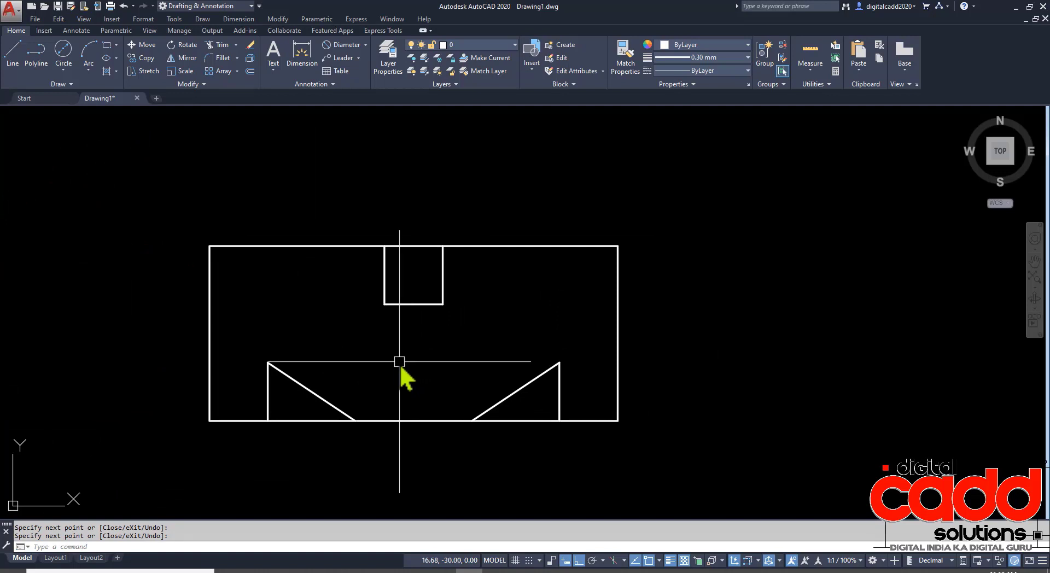
{"action": "type", "text": "tr"}
{"action": "key", "text": "Return"}
{"action": "key", "text": "Return"}
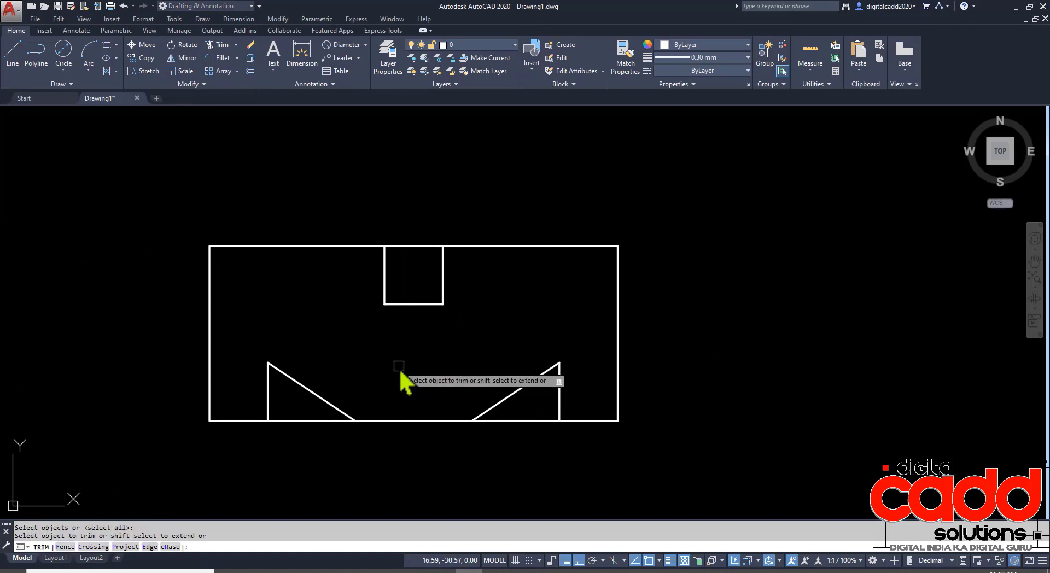
{"action": "left_click", "coordinate": [409, 246]}
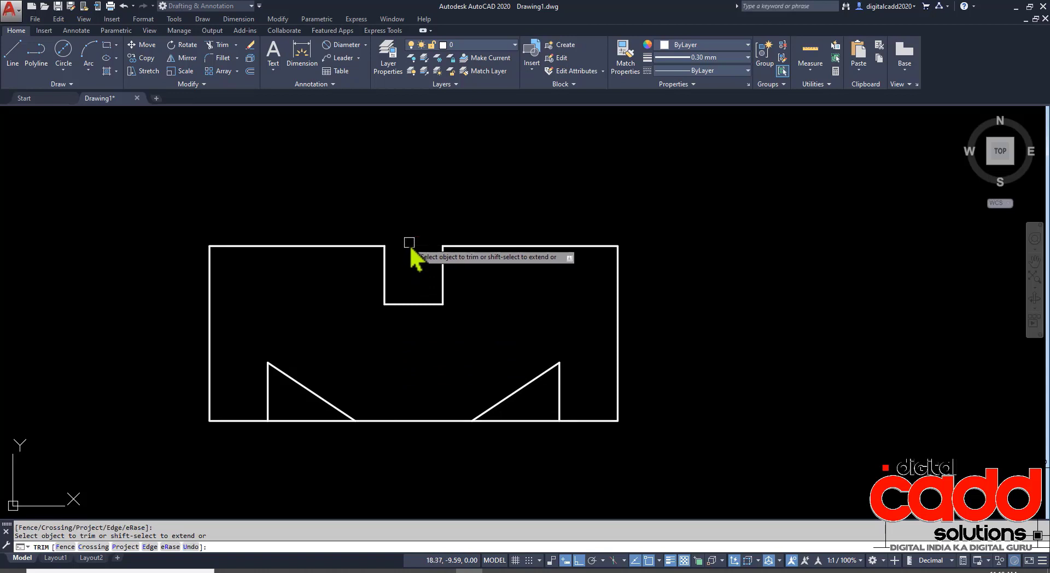
{"action": "left_click", "coordinate": [530, 421]}
{"action": "left_click", "coordinate": [309, 425]}
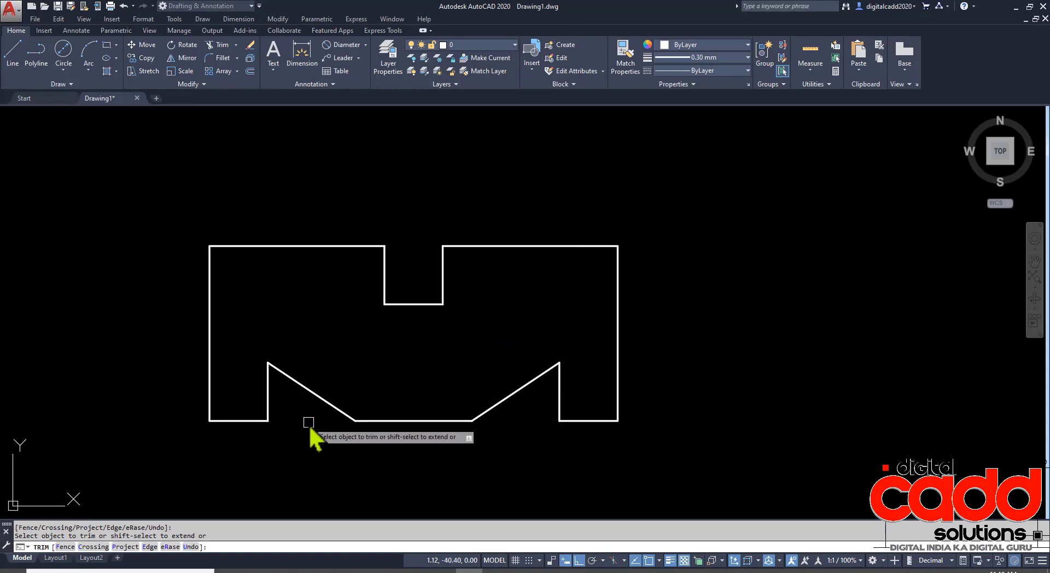
{"action": "key", "text": "Return"}
Step: Check EX: 6's overall dimensions, then draw a 40 by 55 mm rectangle in the empty area below and to the right of EX: 5
{"action": "scroll", "coordinate": [447, 353], "scroll_direction": "down", "scroll_amount": 6}
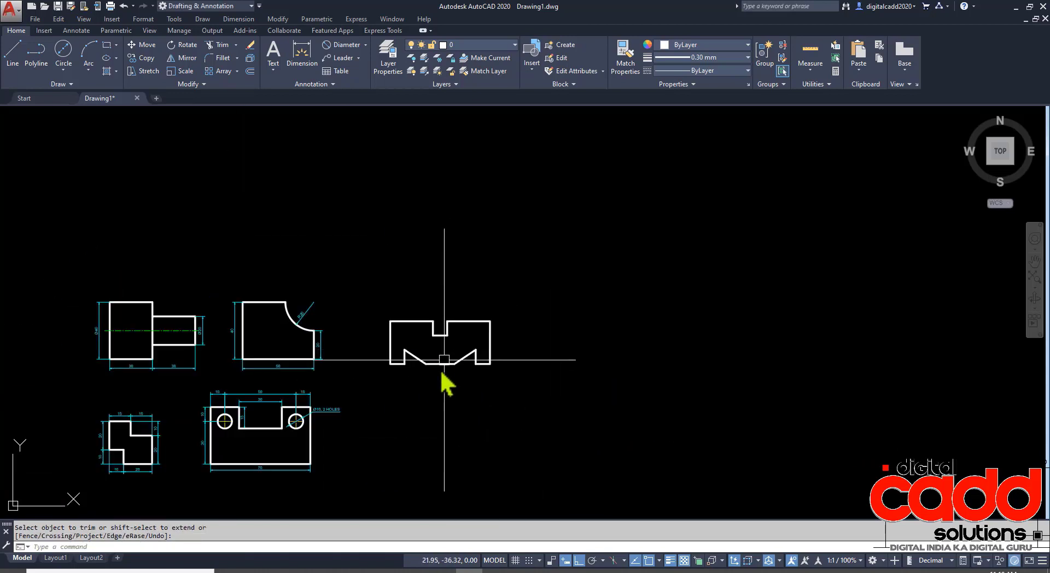
{"action": "middle_click_drag", "start_coordinate": [490, 399], "coordinate": [518, 333]}
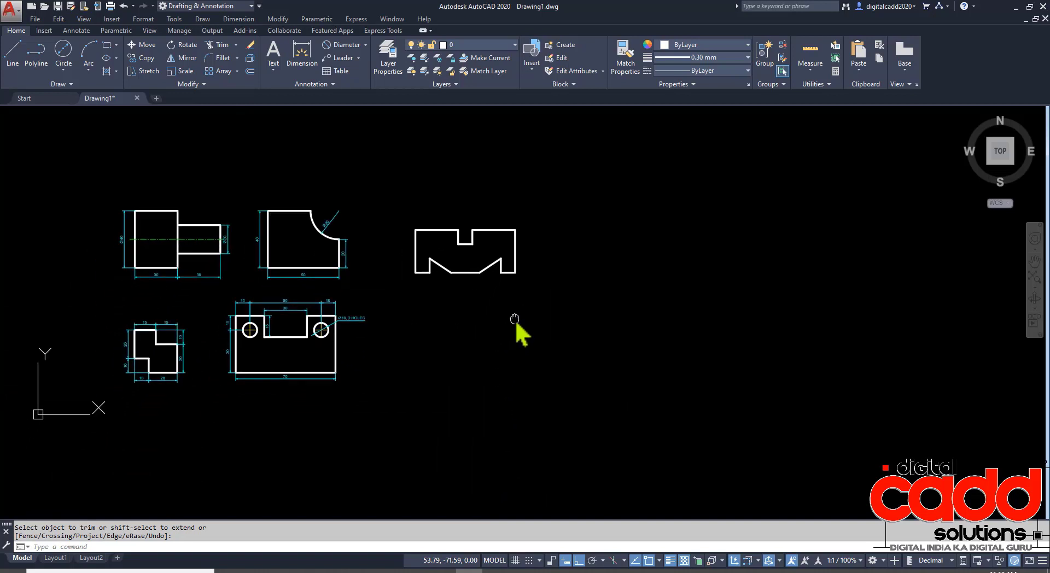
{"action": "middle_click_drag", "start_coordinate": [425, 383], "coordinate": [434, 389]}
{"action": "key", "text": "alt+Tab"}
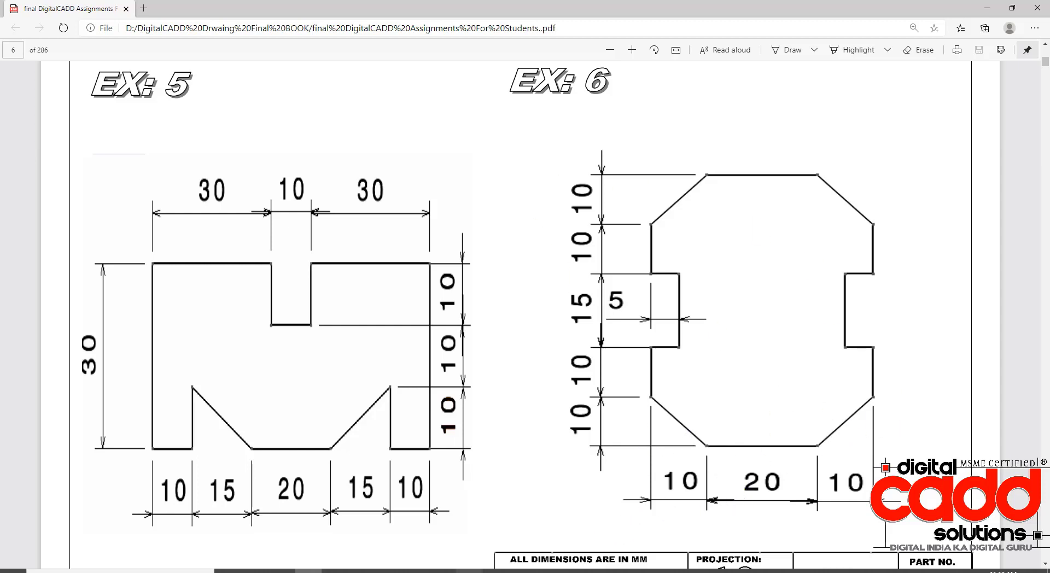
{"action": "left_click", "coordinate": [470, 570]}
{"action": "middle_click_drag", "start_coordinate": [483, 356], "coordinate": [436, 370]}
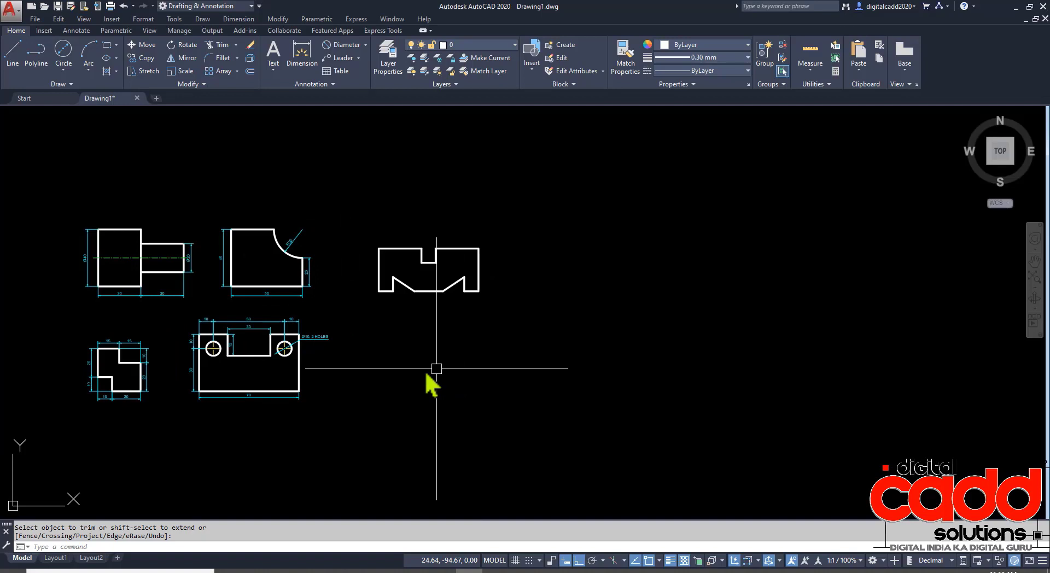
{"action": "left_click", "coordinate": [107, 46]}
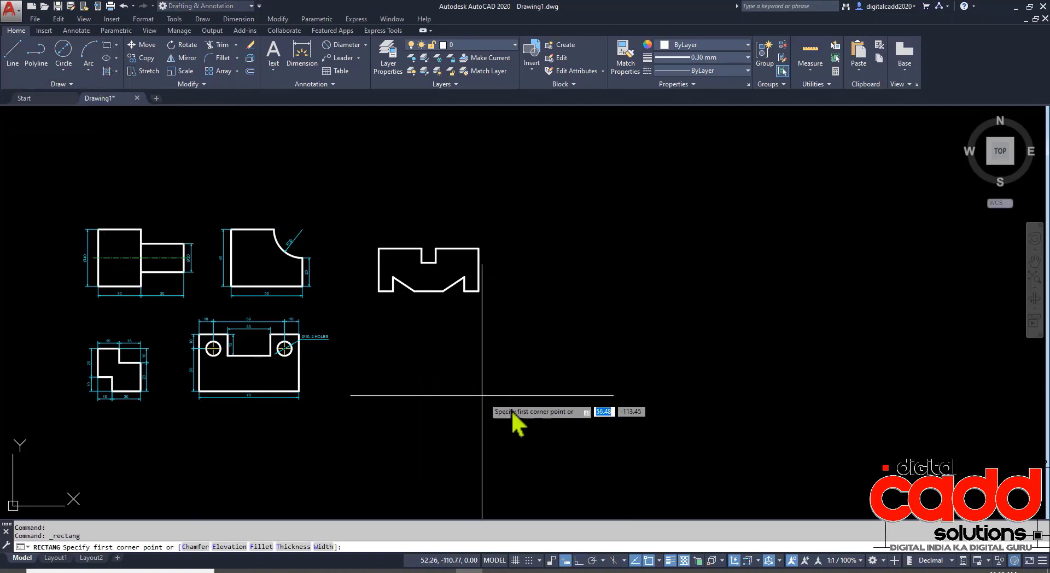
{"action": "left_click", "coordinate": [569, 427]}
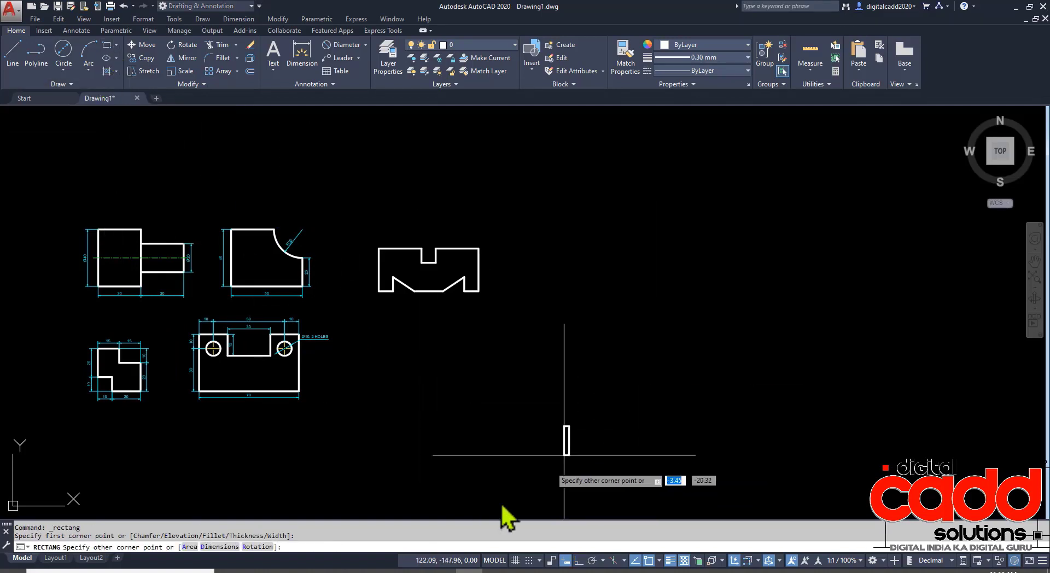
{"action": "left_click", "coordinate": [309, 570]}
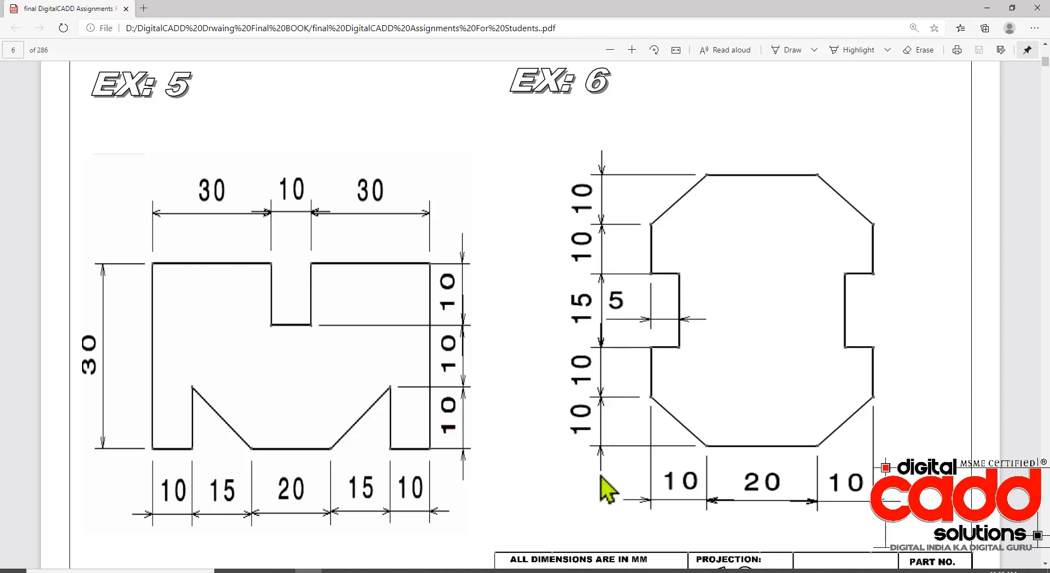
{"action": "key", "text": "alt+Tab"}
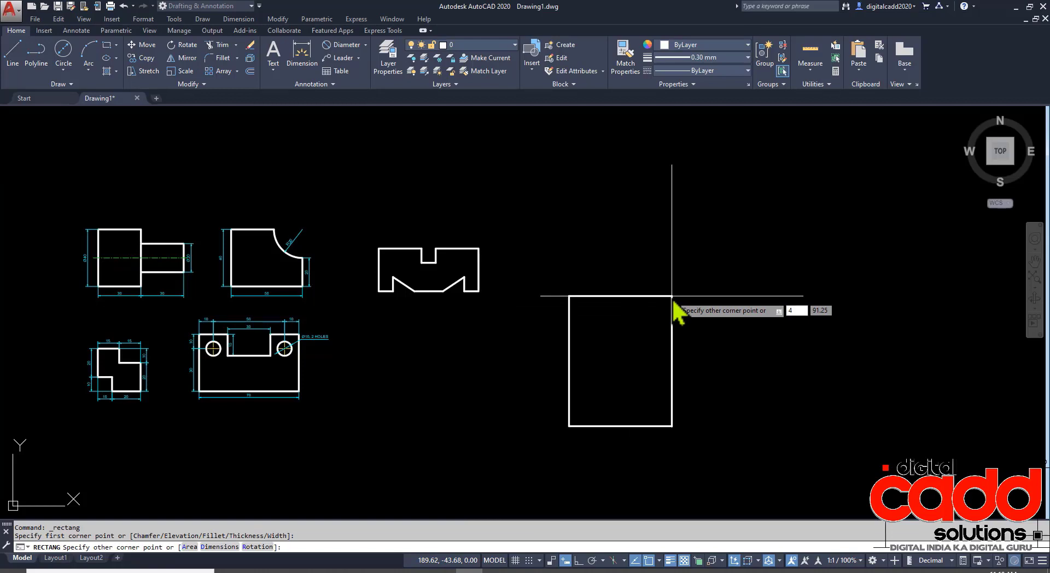
{"action": "key", "text": "Tab"}
{"action": "type", "text": "55"}
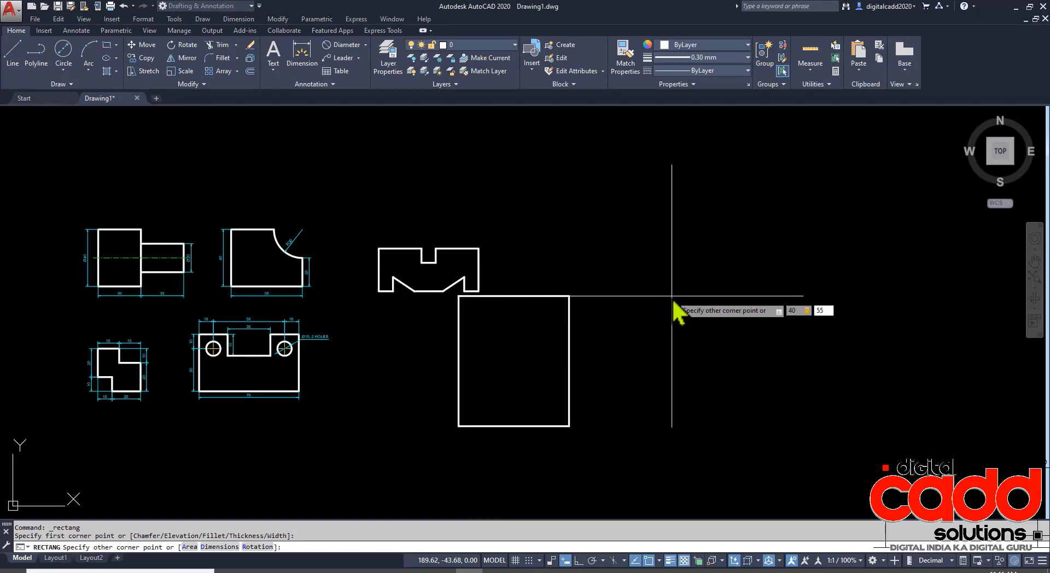
{"action": "key", "text": "Return"}
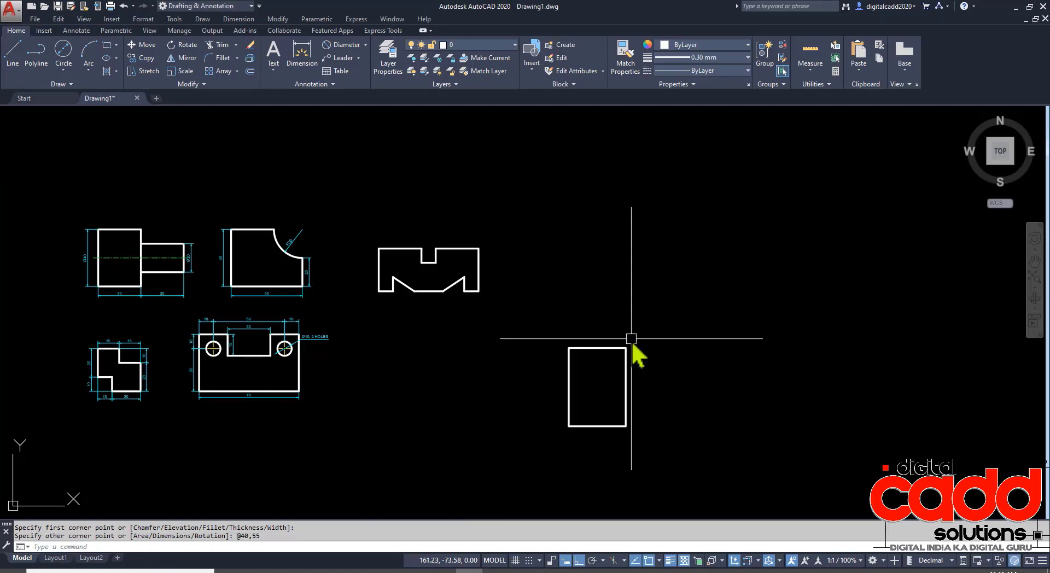
Step: Check EX: 6's corner dimensions in the assignment PDF and look up the Chamfer command
{"action": "scroll", "coordinate": [621, 441], "scroll_direction": "up", "scroll_amount": 2}
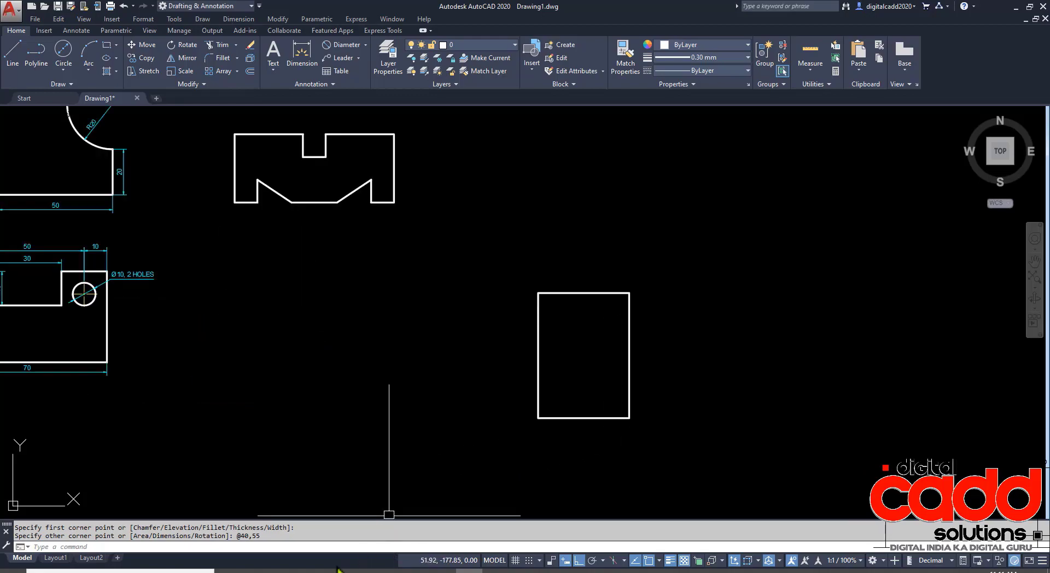
{"action": "key", "text": "alt+Tab"}
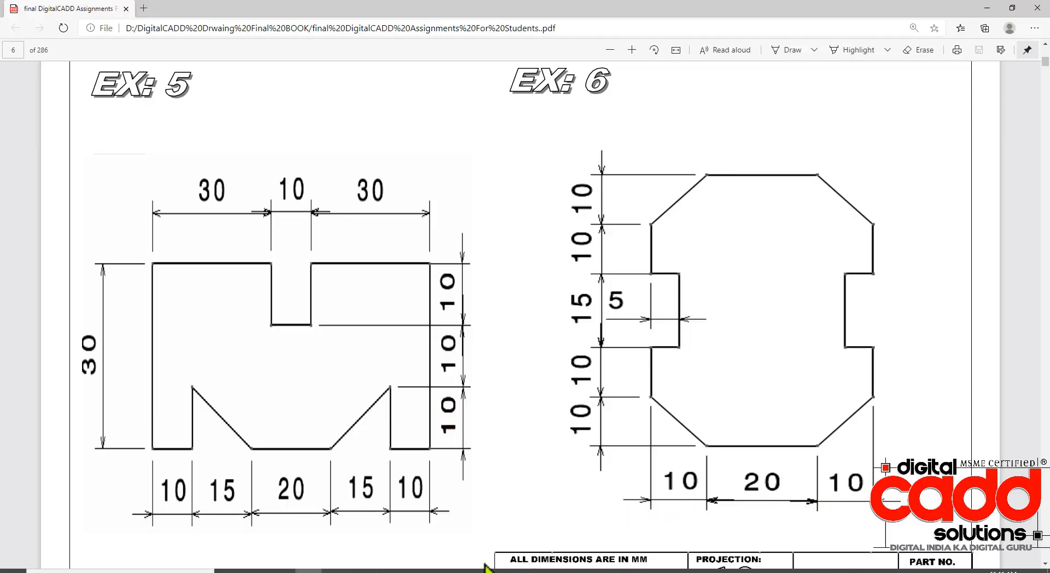
{"action": "key", "text": "alt+Tab"}
{"action": "middle_click_drag", "start_coordinate": [593, 386], "coordinate": [486, 357]}
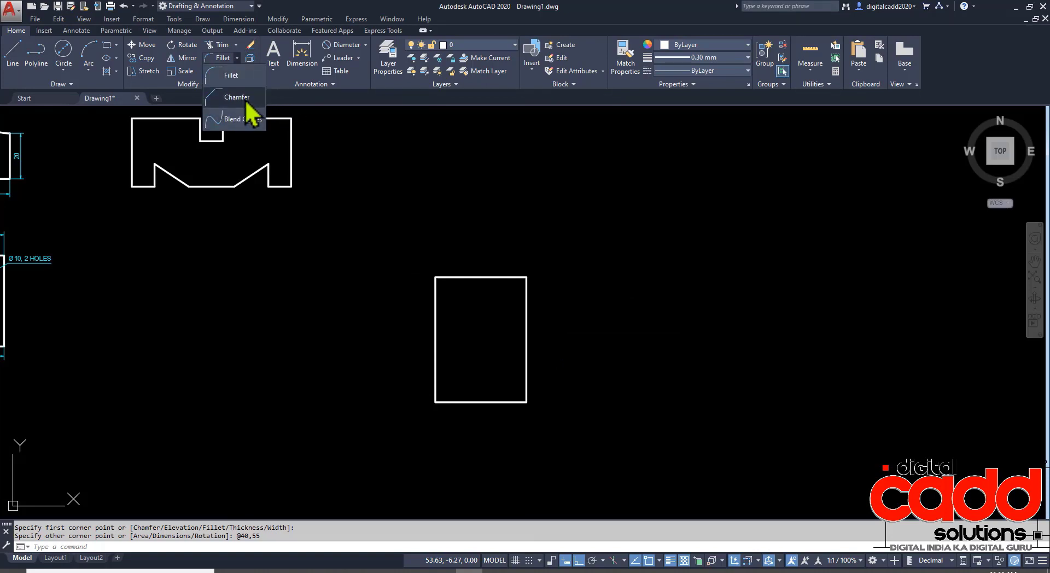
{"action": "key", "text": "Escape"}
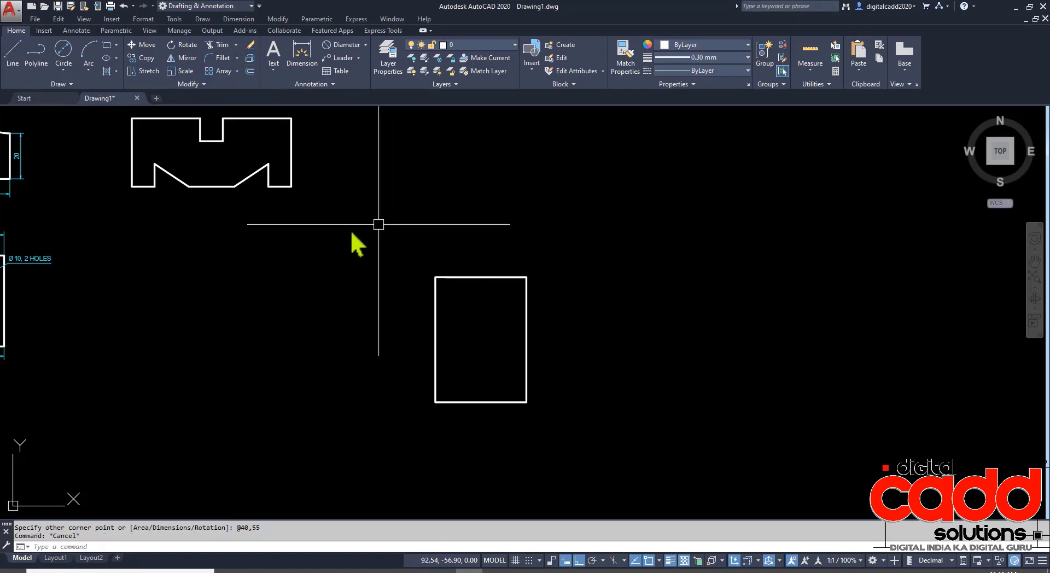
Step: Draw a 40 by 55 mm rectangle with 10 by 10 mm chamfered corners in the empty area beside the plain rectangle
{"action": "left_click", "coordinate": [107, 48]}
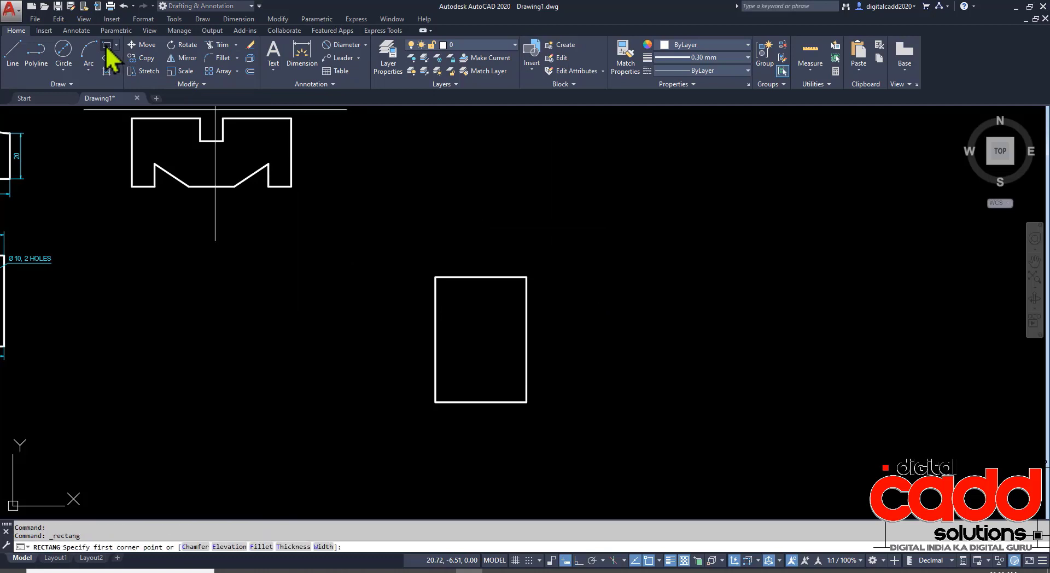
{"action": "left_click", "coordinate": [196, 550]}
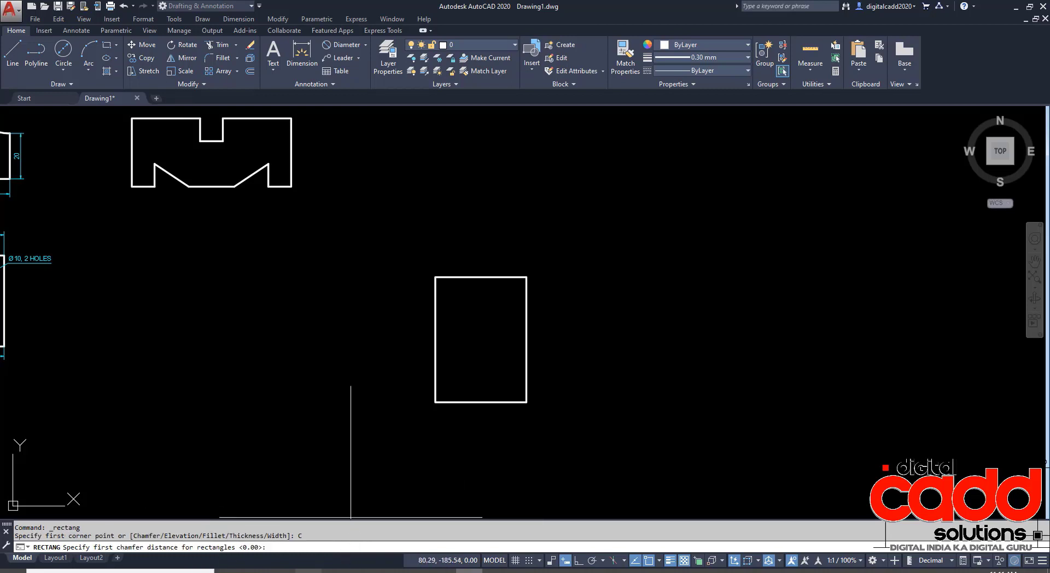
{"action": "left_click", "coordinate": [308, 571]}
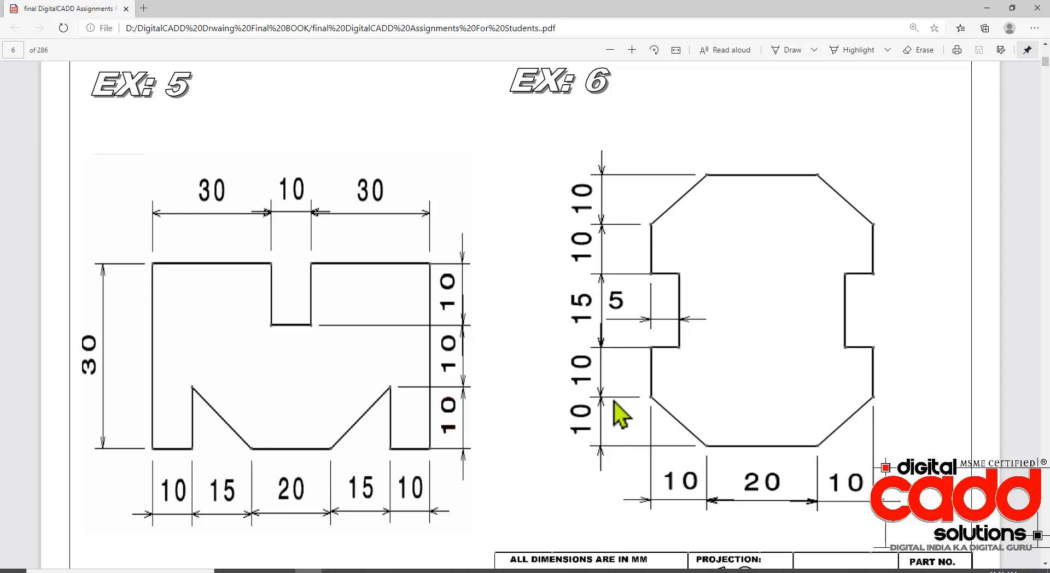
{"action": "left_click", "coordinate": [469, 570]}
{"action": "middle_click_drag", "start_coordinate": [633, 387], "coordinate": [519, 387]}
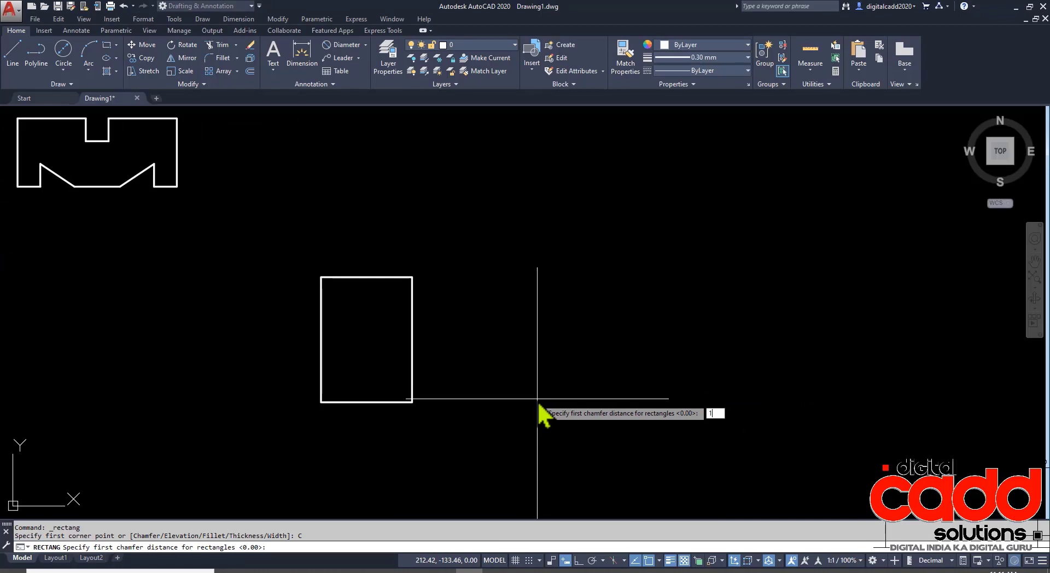
{"action": "key", "text": "Return"}
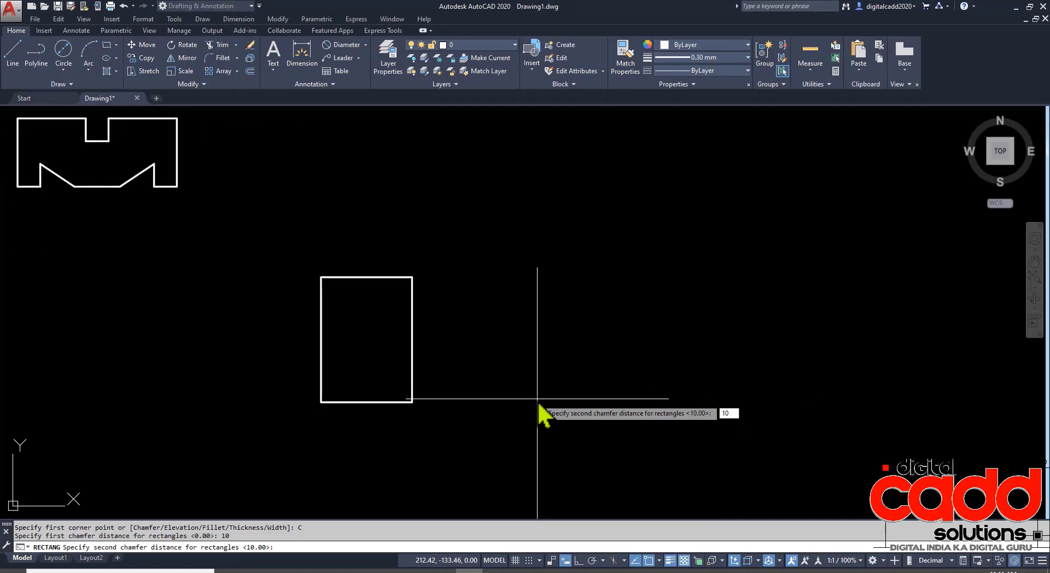
{"action": "type", "text": "10"}
{"action": "key", "text": "Return"}
{"action": "left_click", "coordinate": [538, 399]}
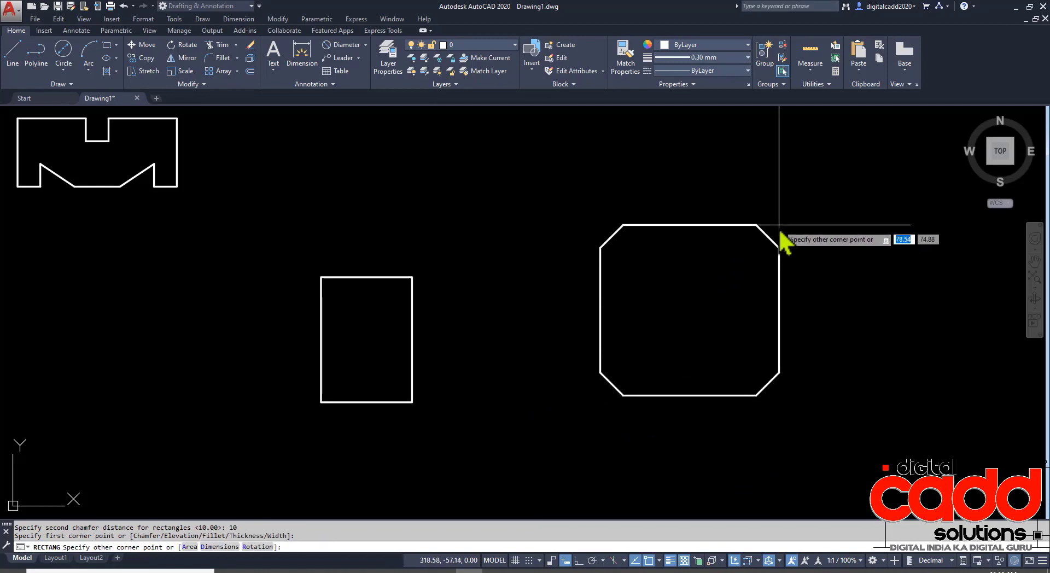
{"action": "type", "text": "40"}
{"action": "key", "text": "Tab"}
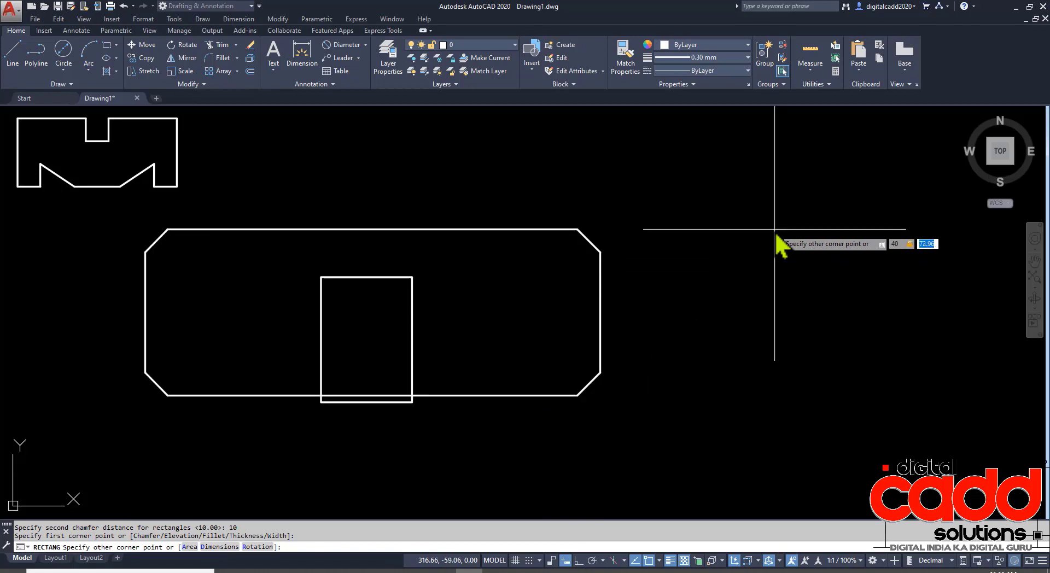
{"action": "type", "text": "55"}
{"action": "key", "text": "Return"}
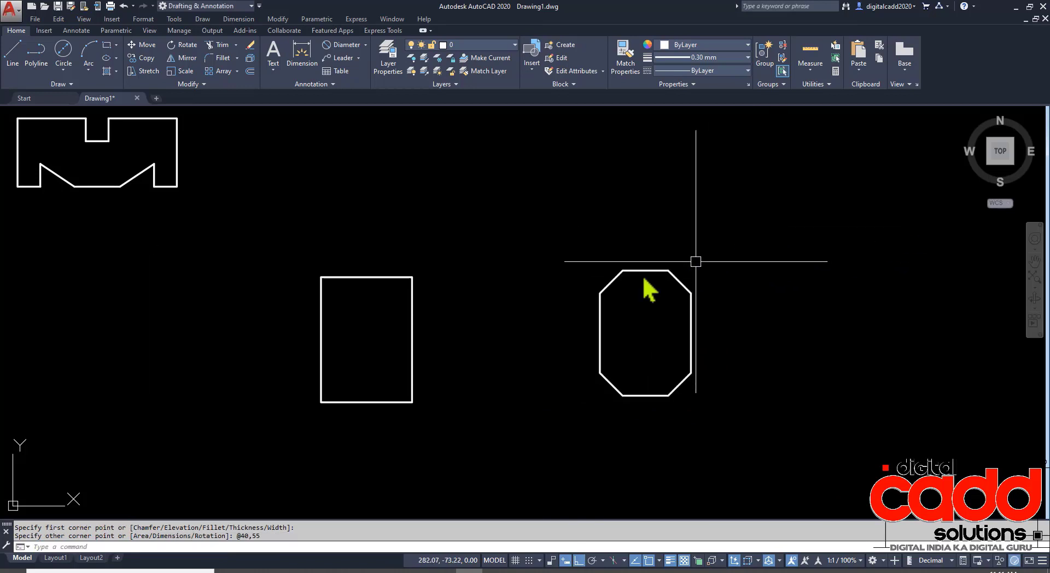
Step: Check EX: 6's corner dimensions in the assignment PDF, then erase both the plain and the chamfered rectangle
{"action": "left_click", "coordinate": [309, 571]}
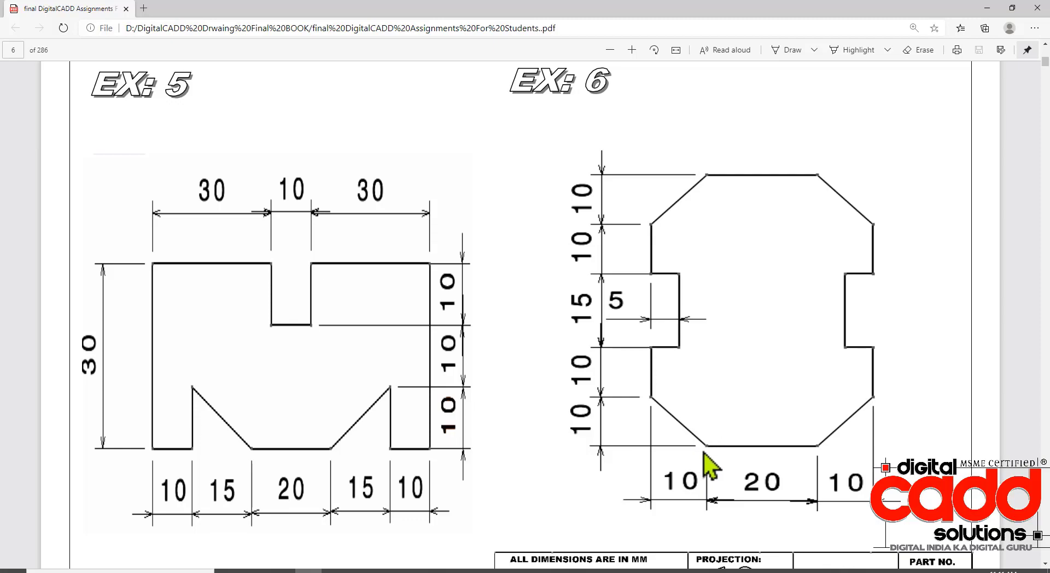
{"action": "left_click", "coordinate": [469, 571]}
{"action": "left_click", "coordinate": [656, 305]}
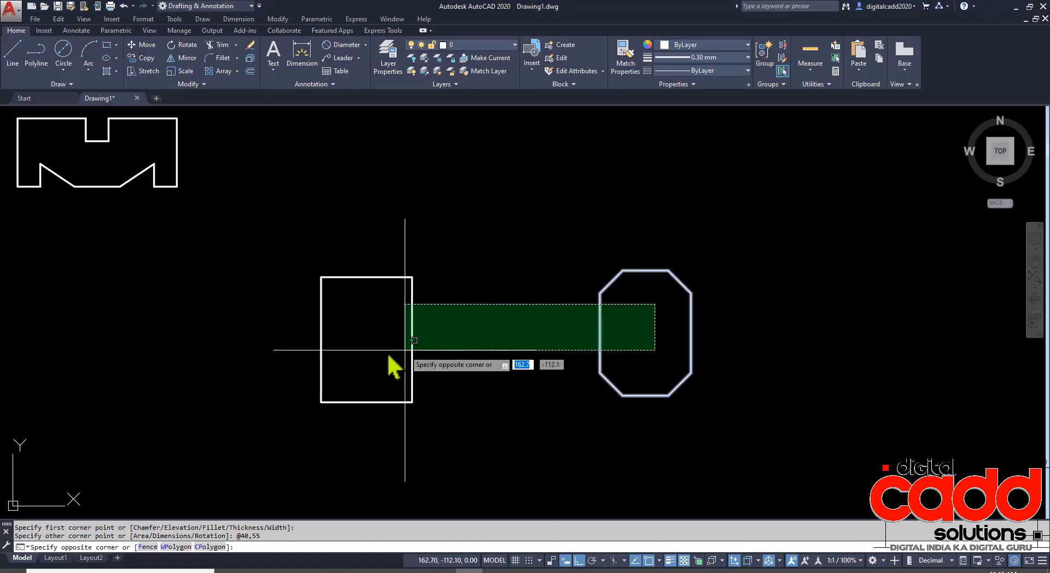
{"action": "left_click", "coordinate": [370, 350]}
{"action": "type", "text": "E"}
{"action": "key", "text": "Return"}
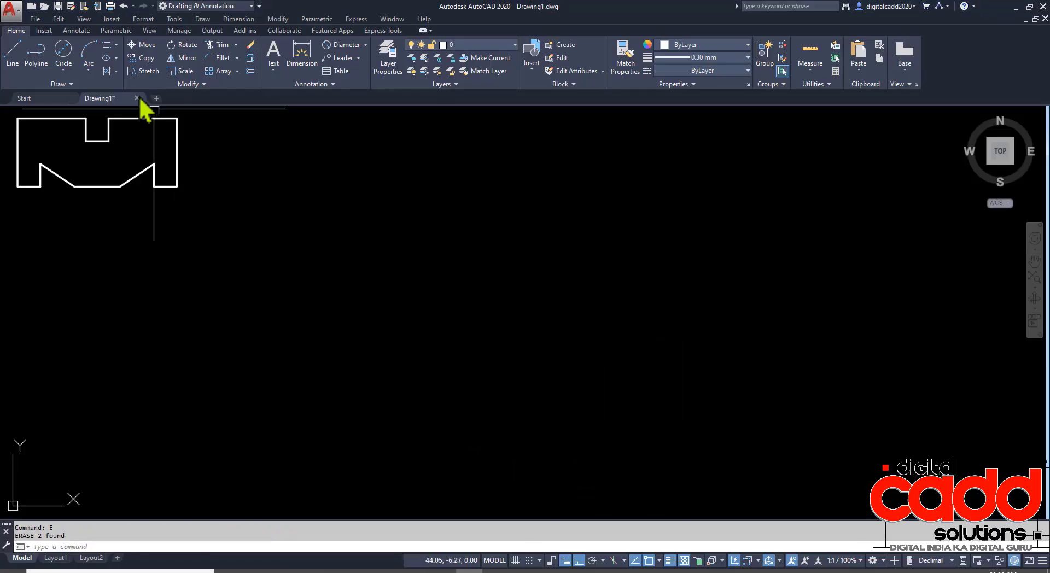
Step: Draw a 40 by 55 mm rectangle with both chamfer distances set to 10 mm, below and to the right of EX: 5
{"action": "left_click", "coordinate": [107, 45]}
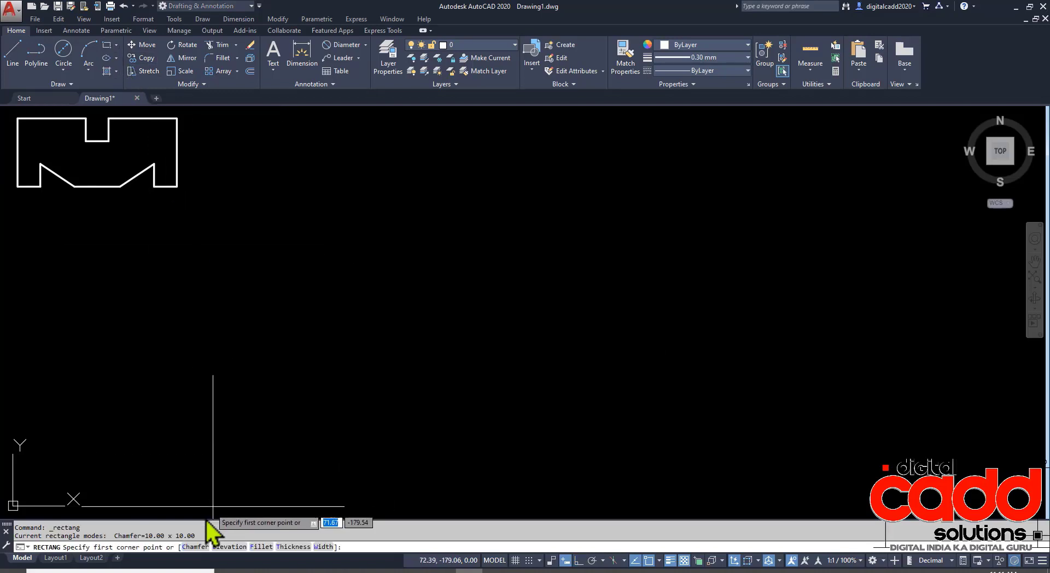
{"action": "left_click", "coordinate": [195, 547]}
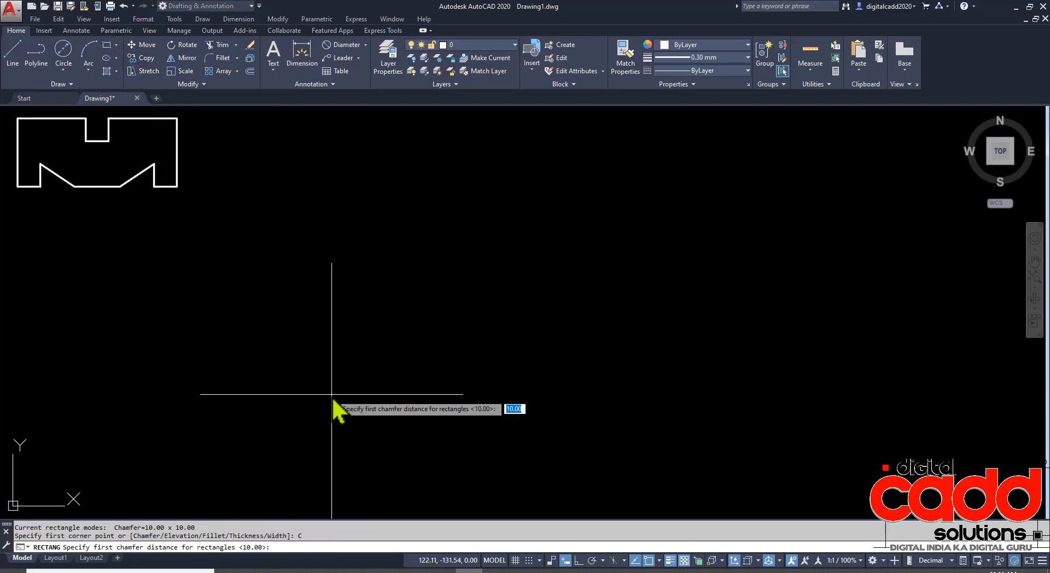
{"action": "key", "text": "Return"}
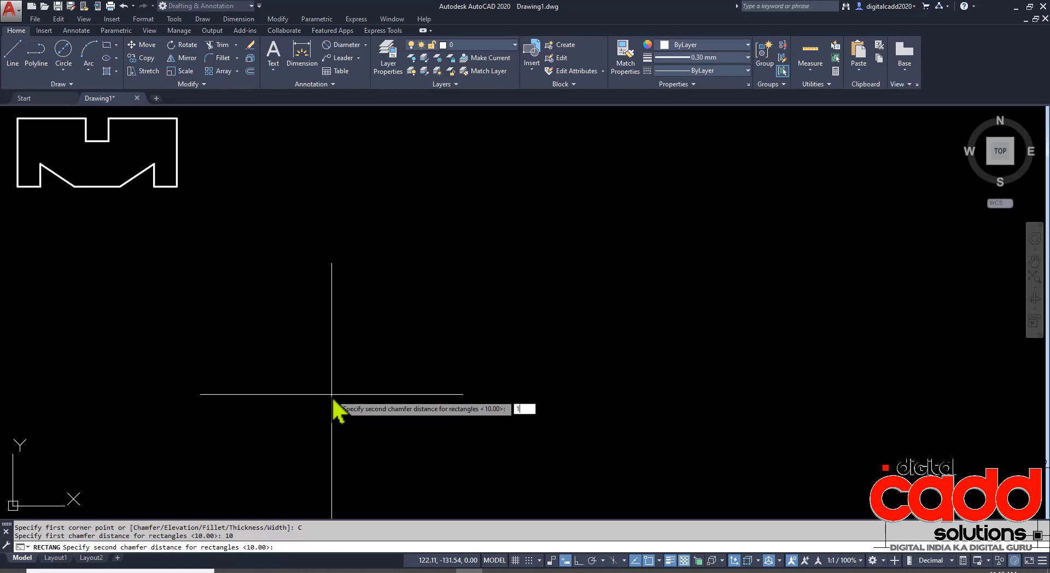
{"action": "type", "text": "10"}
{"action": "key", "text": "Return"}
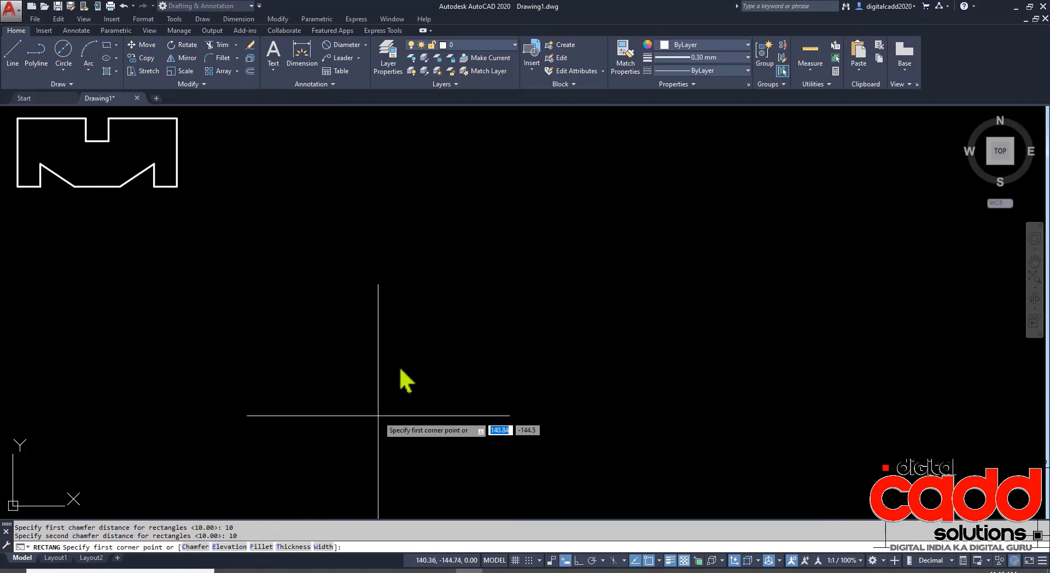
{"action": "left_click", "coordinate": [338, 408]}
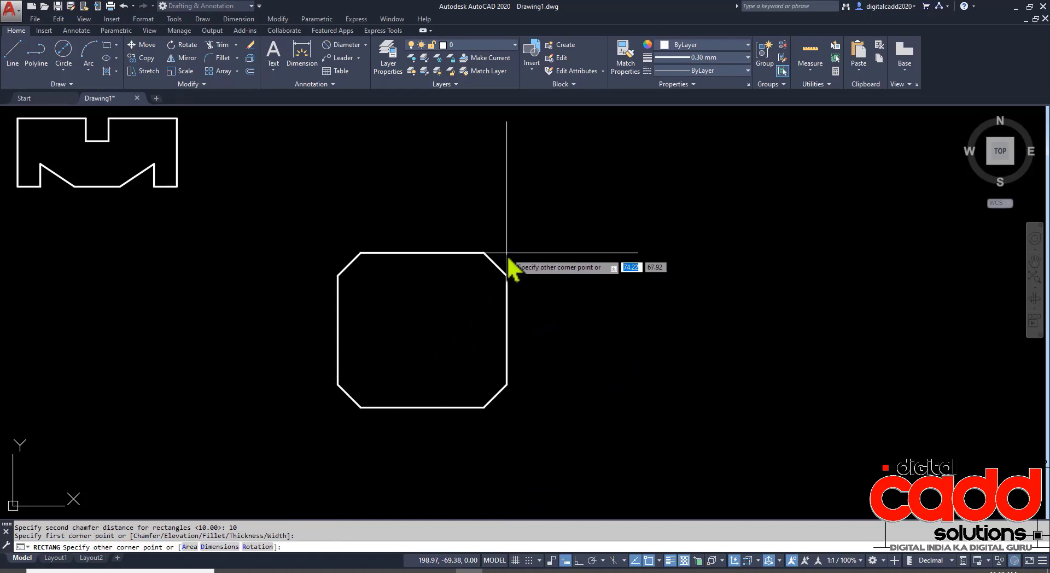
{"action": "type", "text": "40"}
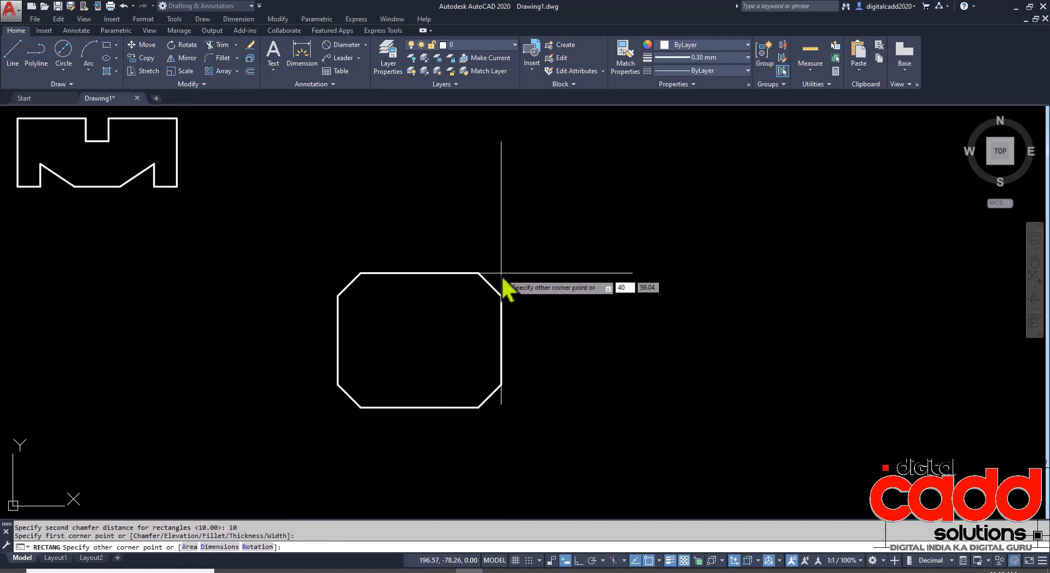
{"action": "key", "text": "Tab"}
{"action": "type", "text": "55"}
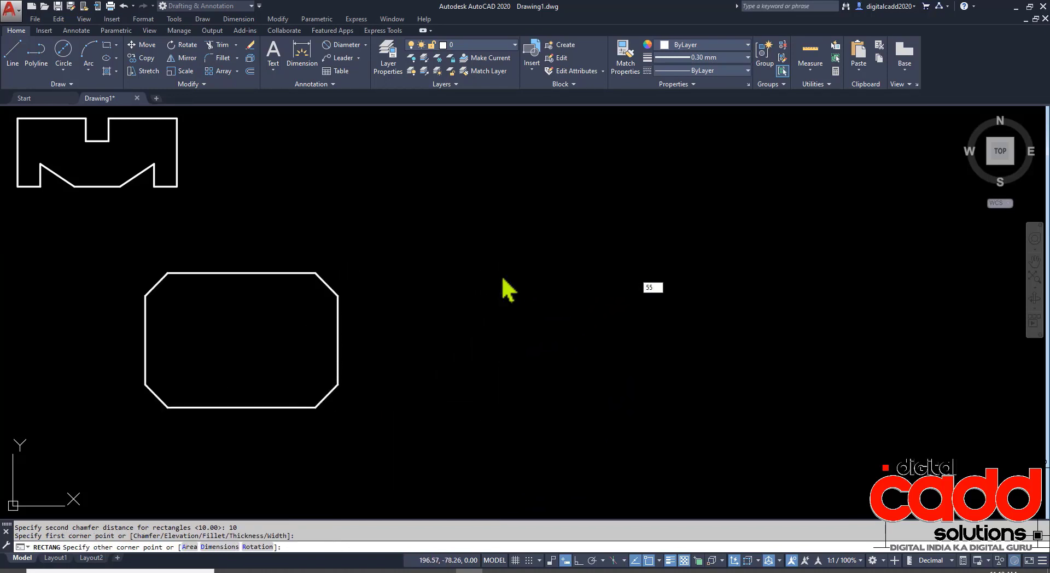
{"action": "key", "text": "Return"}
{"action": "middle_click_drag", "start_coordinate": [375, 375], "coordinate": [532, 345]}
{"action": "scroll", "coordinate": [424, 377], "scroll_direction": "up", "scroll_amount": 2}
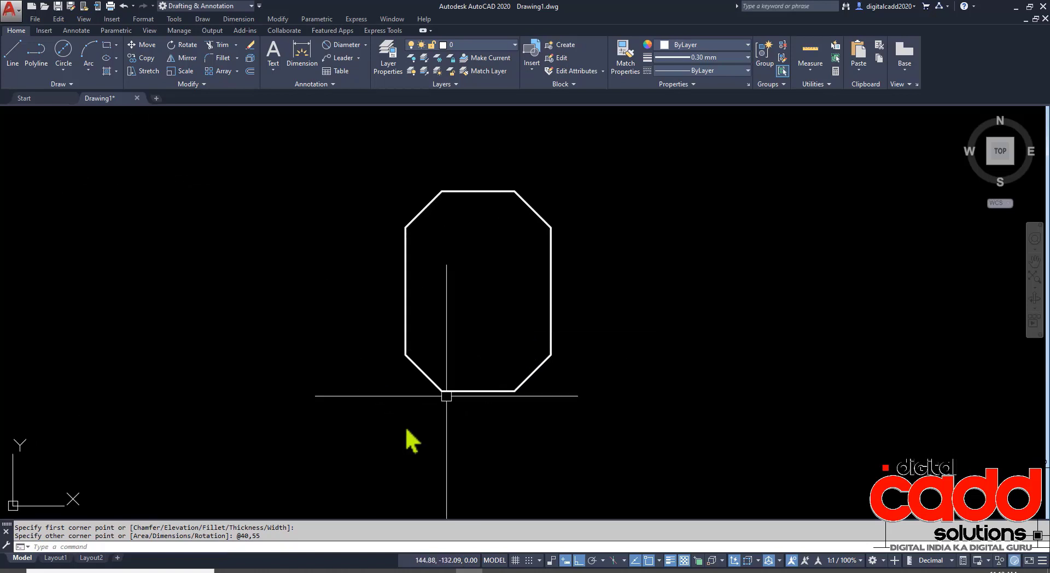
Step: Check EX: 6's notch dimensions, then draw a notch 5 mm deep and 15 mm high on the left edge, starting 10 mm below the upper chamfer
{"action": "key", "text": "alt+Tab"}
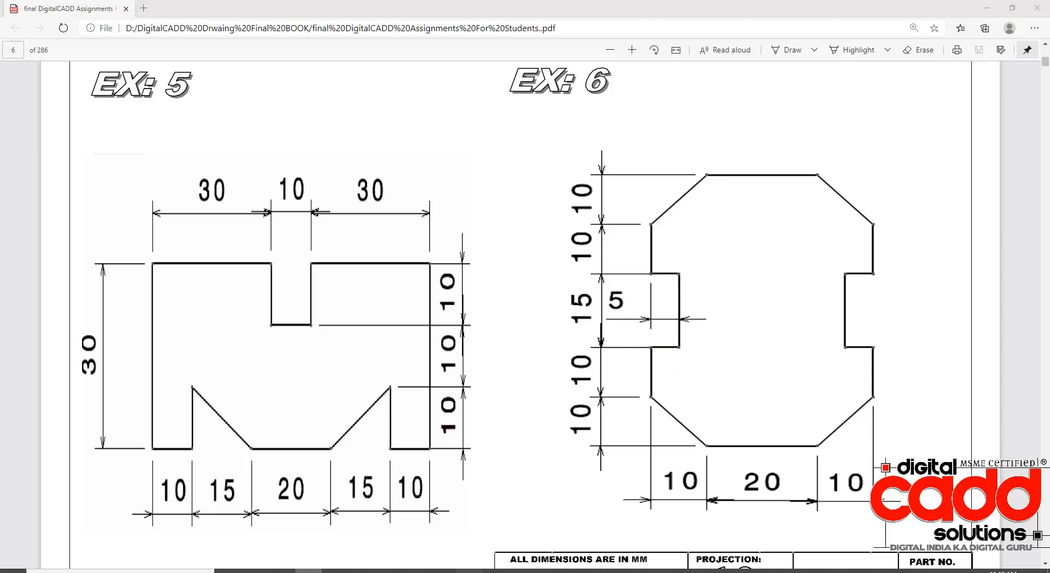
{"action": "key", "text": "alt+Tab"}
{"action": "left_click", "coordinate": [15, 57]}
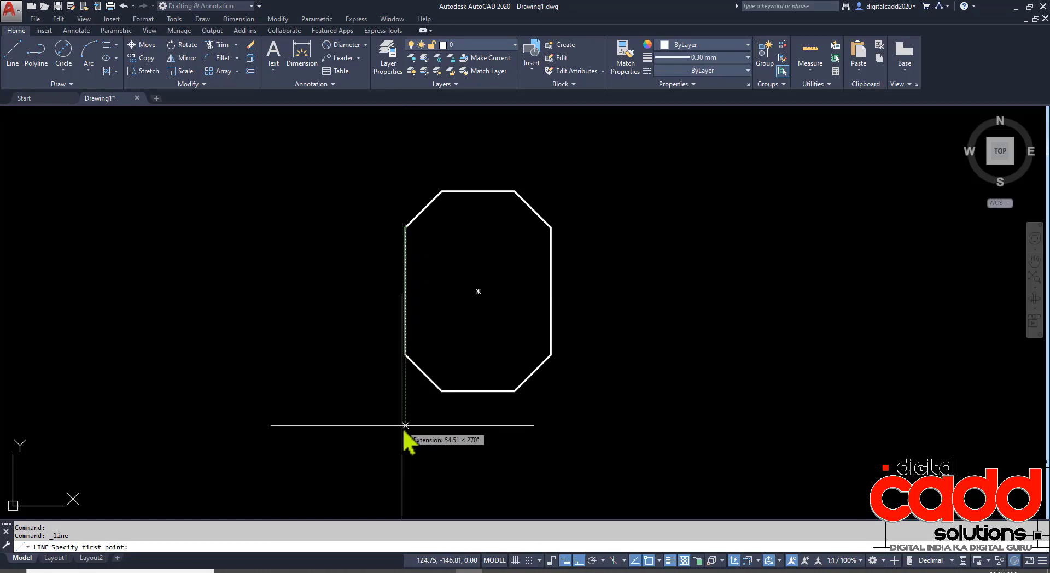
{"action": "type", "text": "10"}
{"action": "key", "text": "Return"}
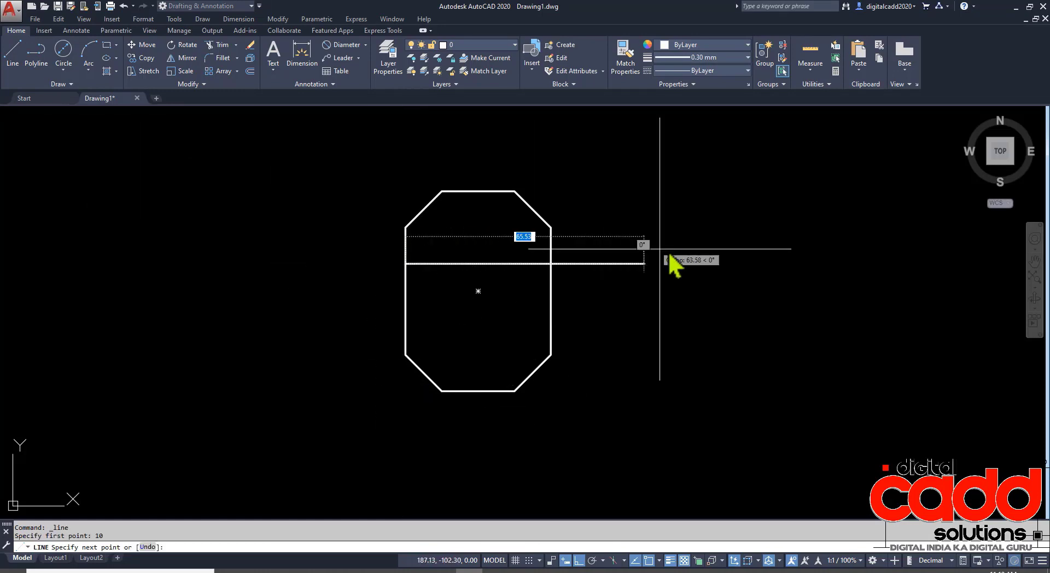
{"action": "type", "text": "5"}
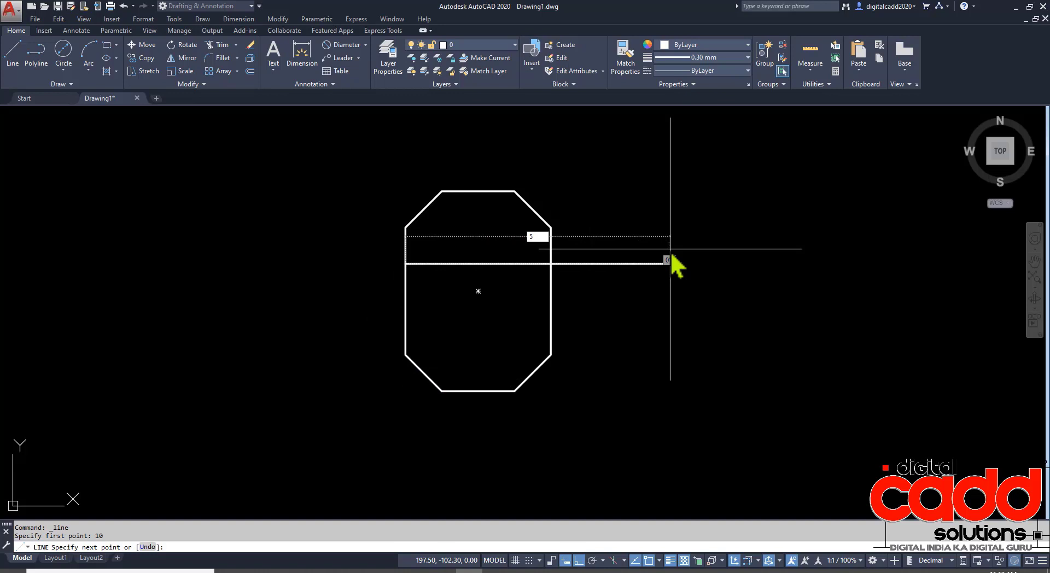
{"action": "key", "text": "Return"}
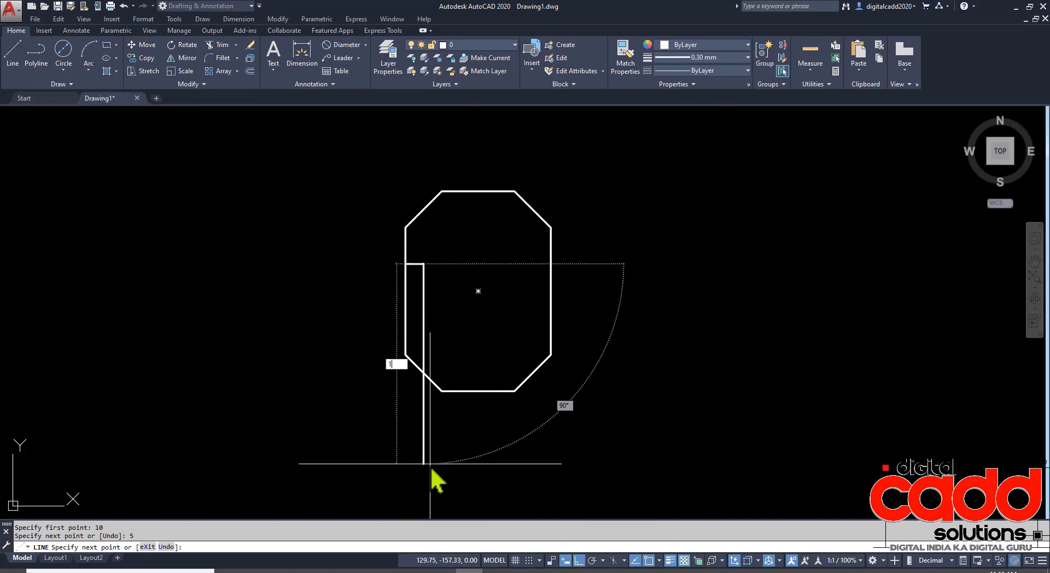
{"action": "key", "text": "Return"}
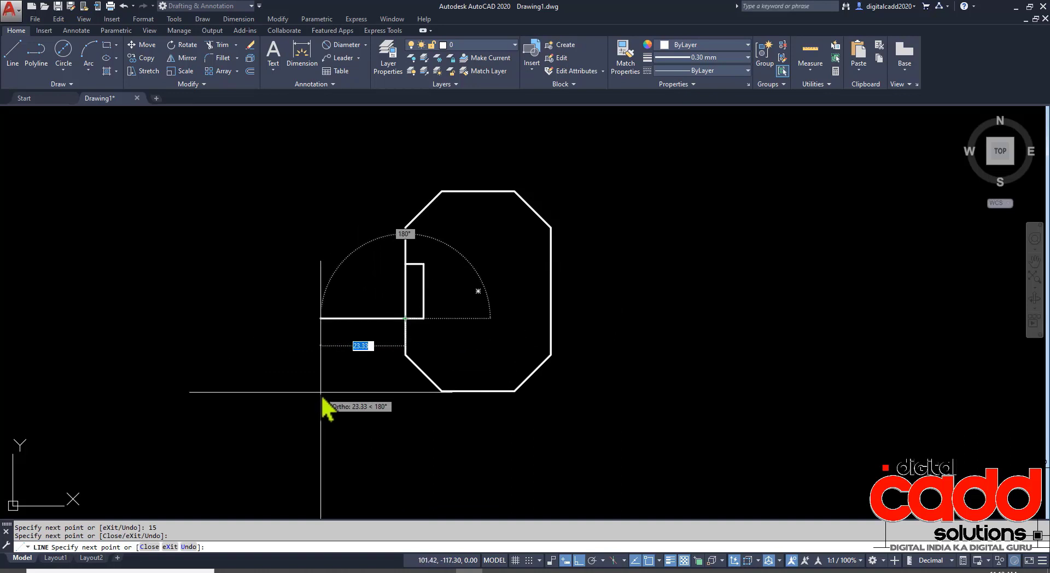
{"action": "key", "text": "Return"}
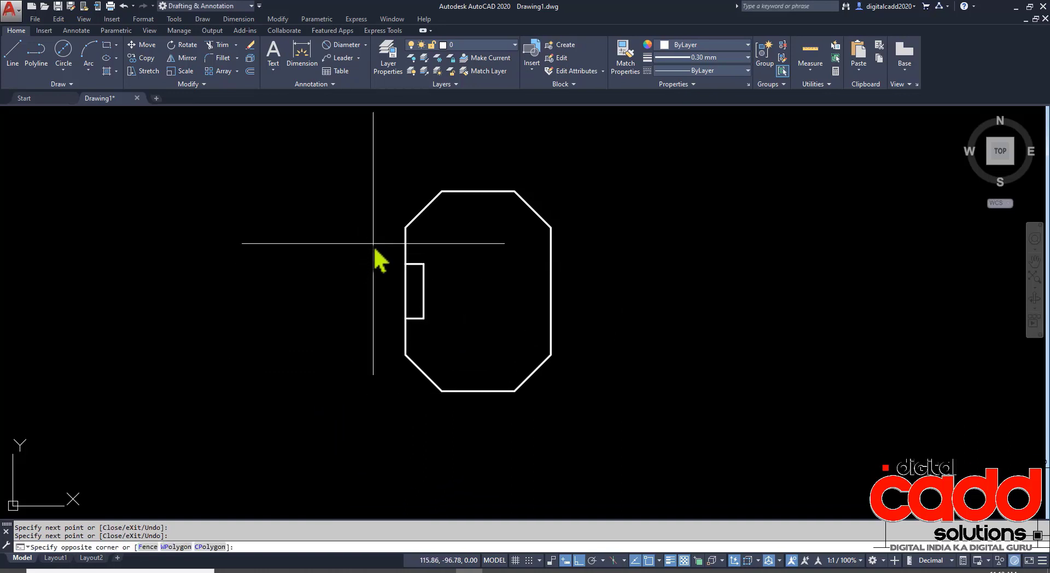
Step: Mirror the three notch lines about the outline's vertical centre line through the top and bottom edge midpoints, keeping the originals
{"action": "left_click", "coordinate": [371, 245]}
{"action": "left_click", "coordinate": [457, 328]}
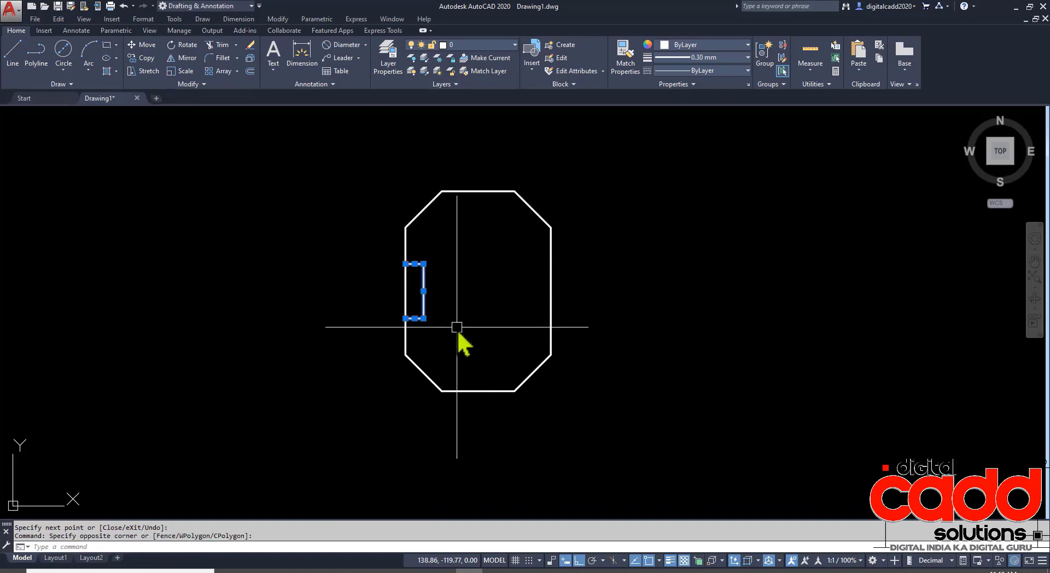
{"action": "left_click", "coordinate": [184, 58]}
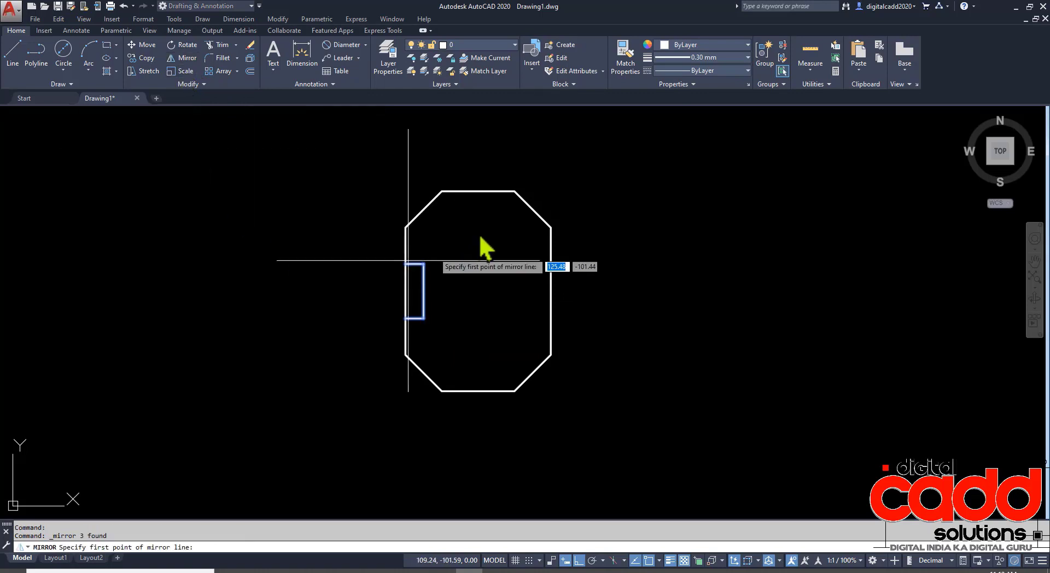
{"action": "left_click", "coordinate": [478, 192]}
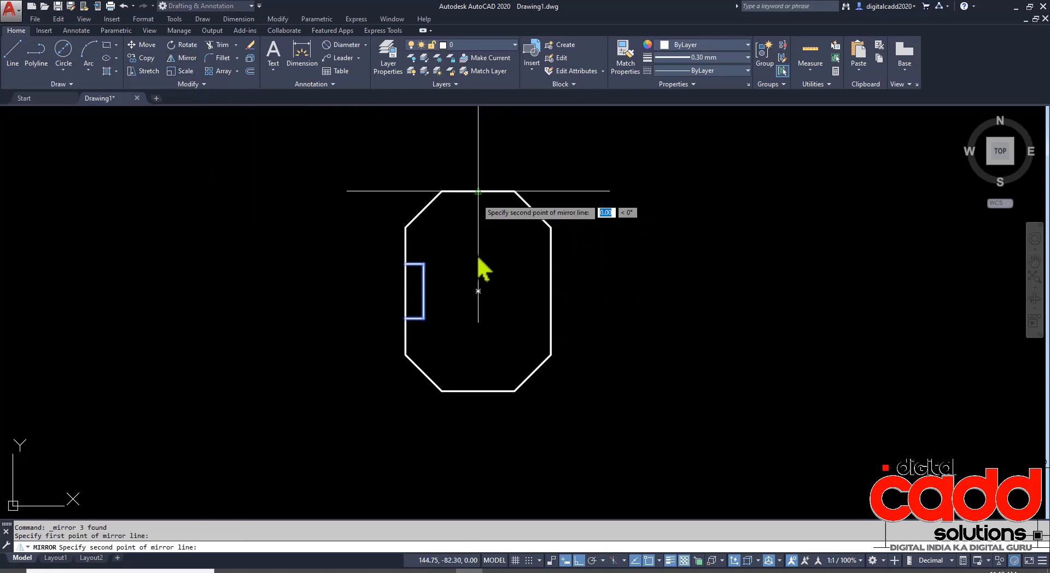
{"action": "left_click", "coordinate": [478, 391]}
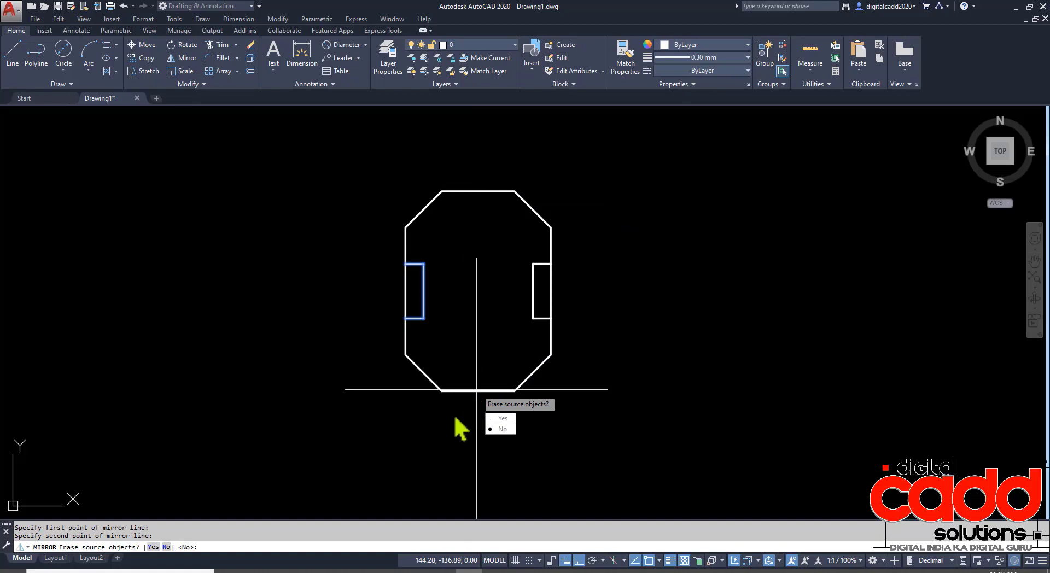
{"action": "left_click", "coordinate": [493, 430]}
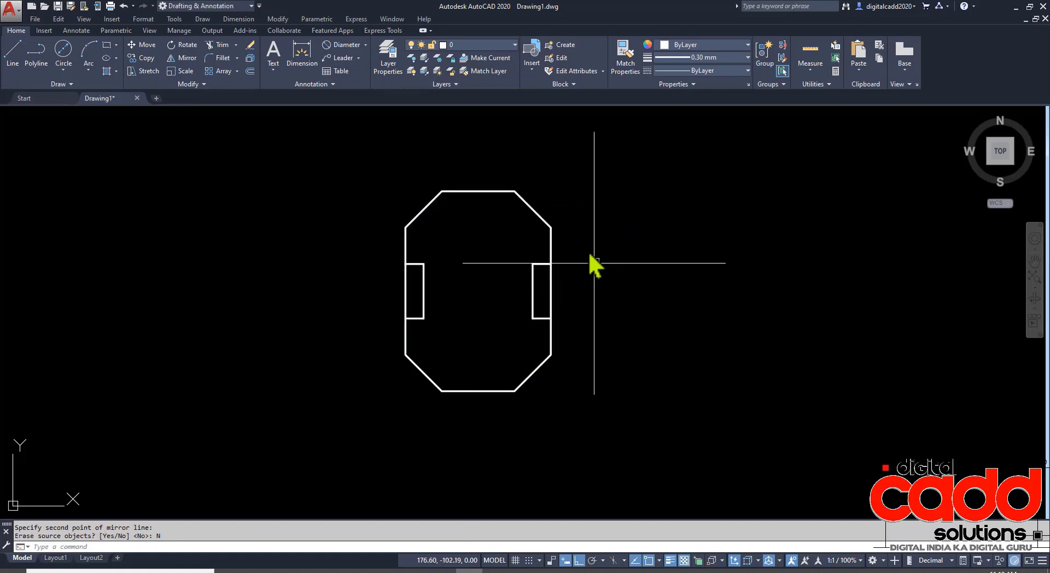
Step: Trim the outline's left and right edges across both notch openings
{"action": "scroll", "coordinate": [323, 335], "scroll_direction": "down", "scroll_amount": 3}
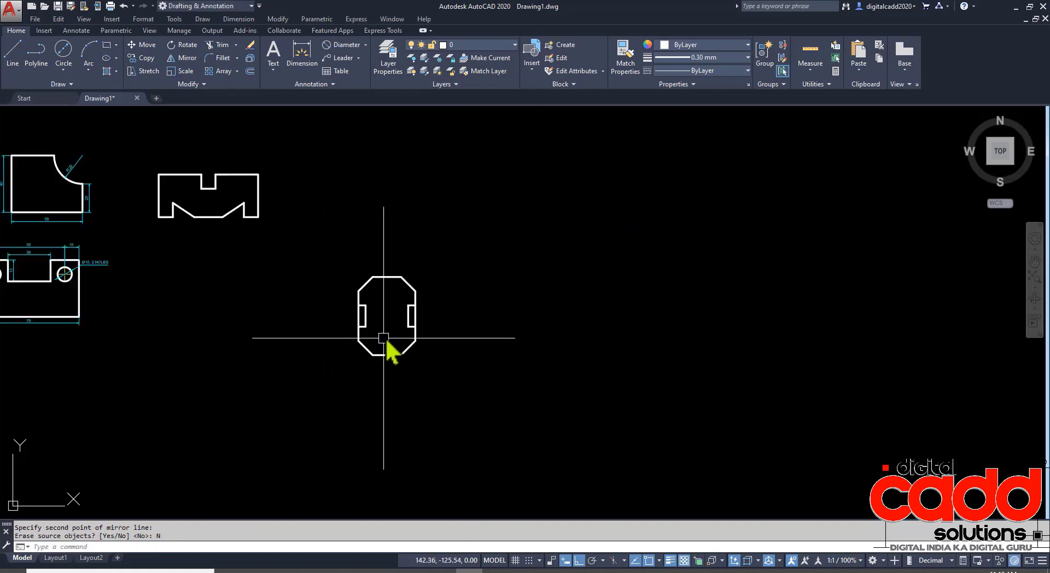
{"action": "scroll", "coordinate": [348, 298], "scroll_direction": "up", "scroll_amount": 3}
{"action": "scroll", "coordinate": [348, 298], "scroll_direction": "up", "scroll_amount": 2}
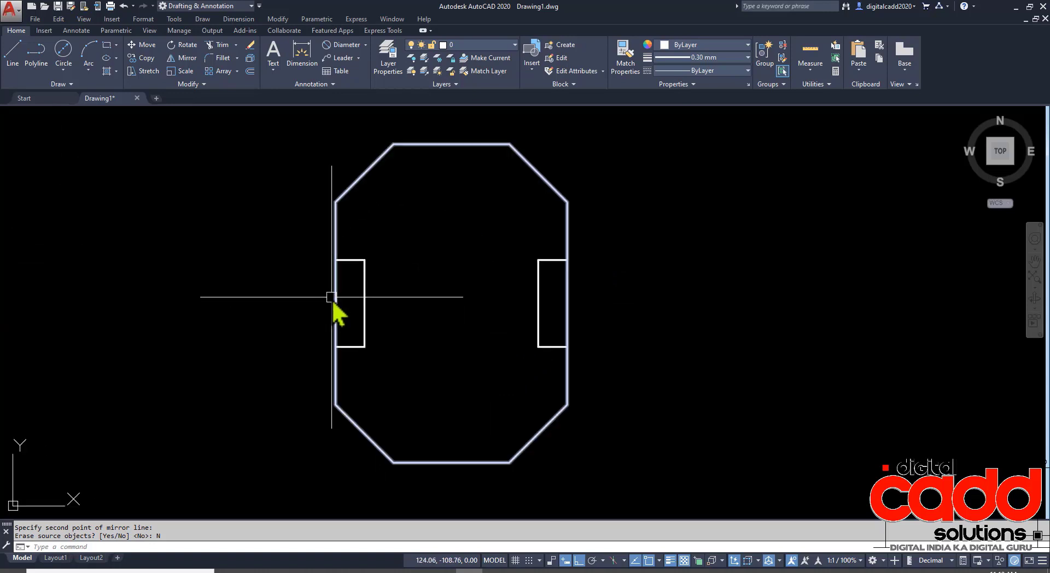
{"action": "type", "text": "tr"}
{"action": "key", "text": "Return"}
{"action": "key", "text": "Return"}
{"action": "left_click", "coordinate": [335, 301]}
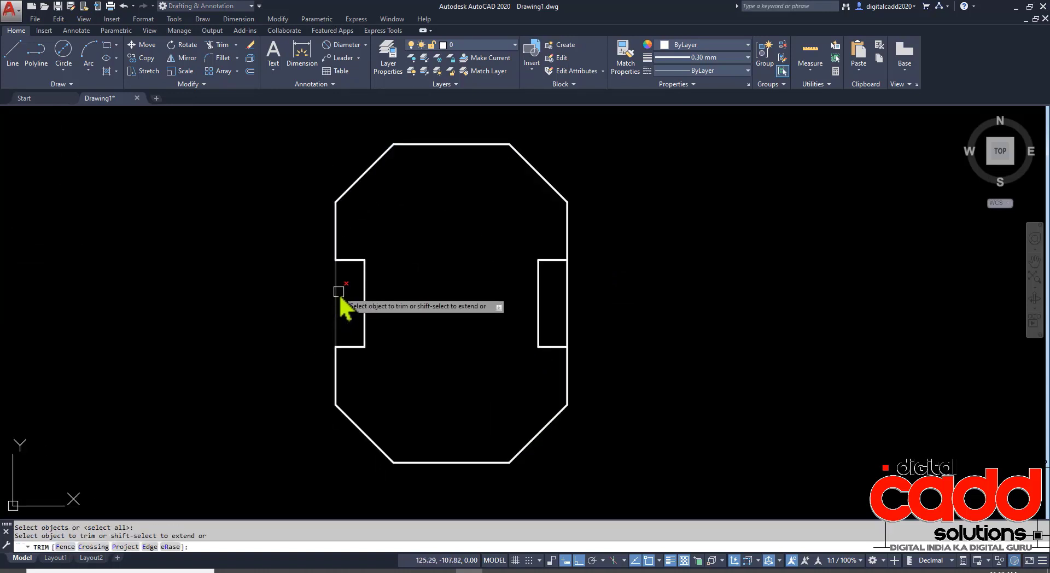
{"action": "left_click", "coordinate": [568, 294]}
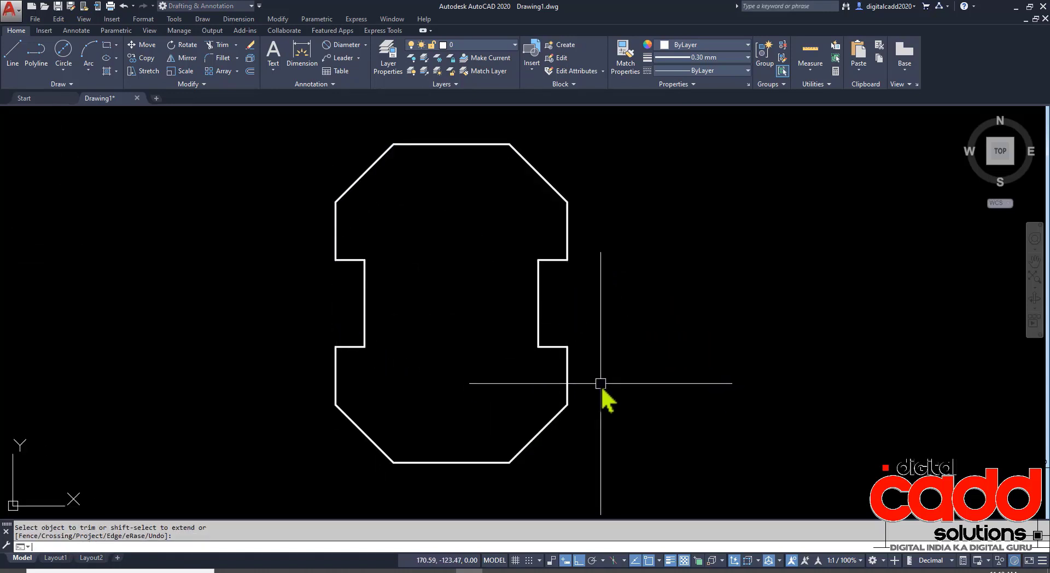
Step: Move the whole EX: 6 outline left until it sits beneath the EX: 5 outline
{"action": "scroll", "coordinate": [599, 369], "scroll_direction": "down", "scroll_amount": 3}
{"action": "mouse_move", "coordinate": [444, 392]}
{"action": "middle_mouse_down"}
{"action": "mouse_move", "coordinate": [503, 443]}
{"action": "mouse_move", "coordinate": [546, 443]}
{"action": "middle_mouse_up"}
{"action": "key", "text": "Escape"}
{"action": "left_click", "coordinate": [553, 301]}
{"action": "left_click", "coordinate": [743, 497]}
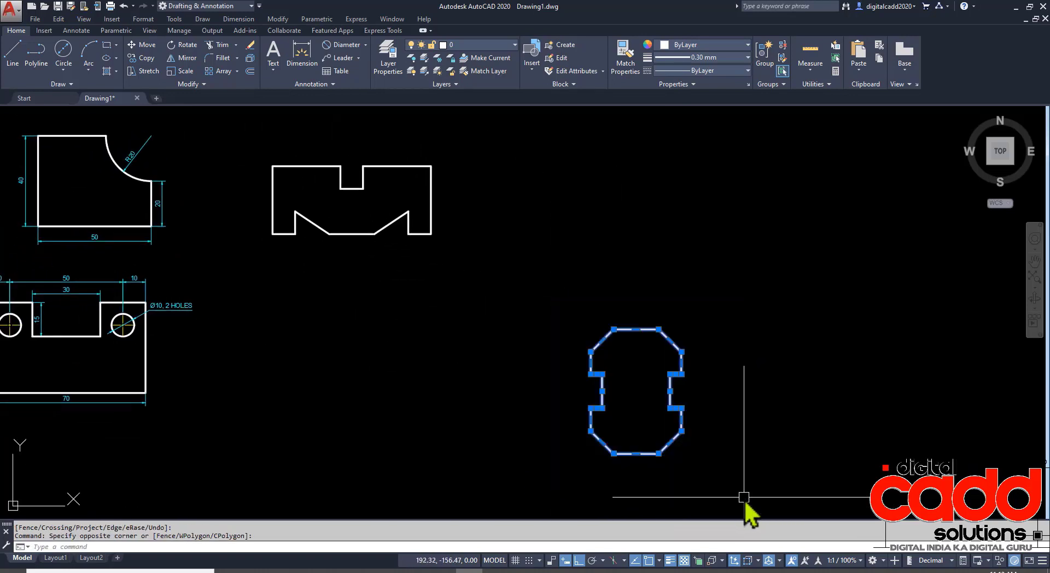
{"action": "key", "text": "Return"}
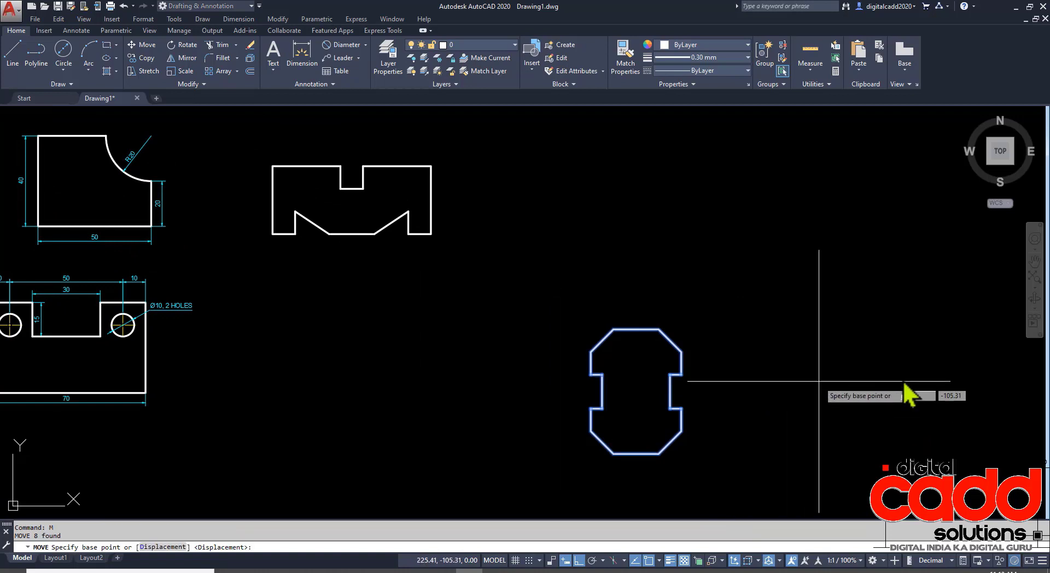
{"action": "left_click", "coordinate": [910, 377]}
{"action": "left_click", "coordinate": [602, 403]}
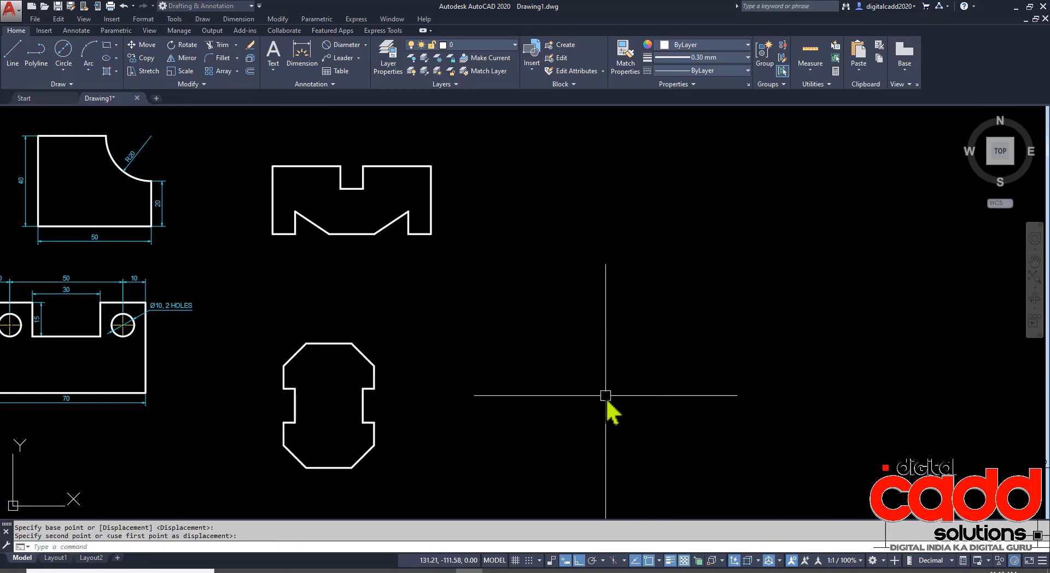
Step: Move the EX: 6 outline straight up, slightly closer to EX: 5
{"action": "key", "text": "Return"}
{"action": "left_click", "coordinate": [491, 293]}
{"action": "left_click", "coordinate": [265, 490]}
{"action": "key", "text": "Return"}
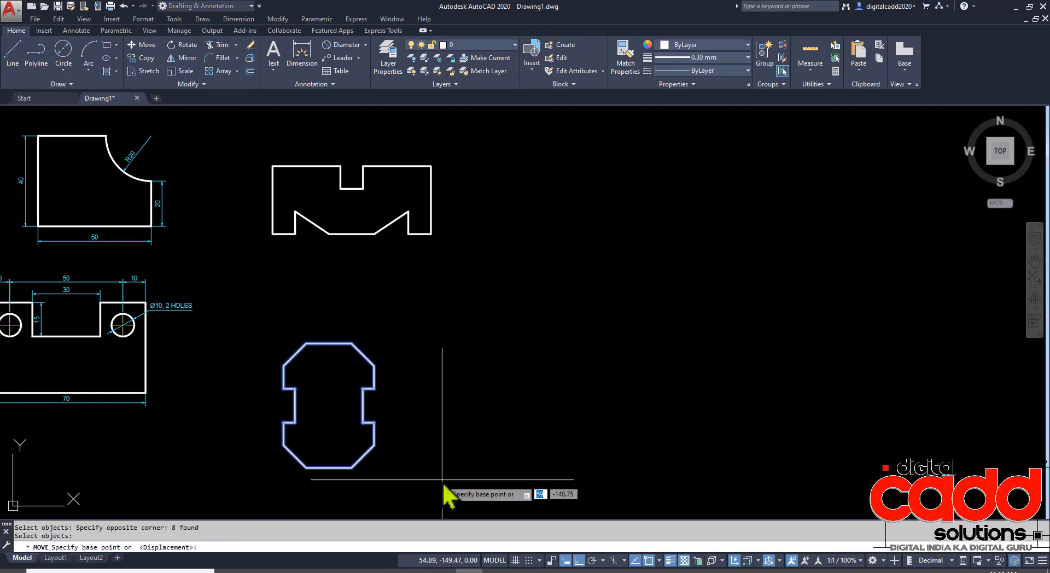
{"action": "left_click", "coordinate": [441, 480]}
{"action": "left_click", "coordinate": [441, 442]}
Step: Move the EX: 5 outline a short distance left, closer to the R20 figure
{"action": "mouse_move", "coordinate": [448, 423]}
{"action": "middle_mouse_down"}
{"action": "mouse_move", "coordinate": [686, 449]}
{"action": "mouse_move", "coordinate": [677, 426]}
{"action": "mouse_move", "coordinate": [650, 424]}
{"action": "middle_mouse_up"}
{"action": "key", "text": "Return"}
{"action": "left_click", "coordinate": [734, 137]}
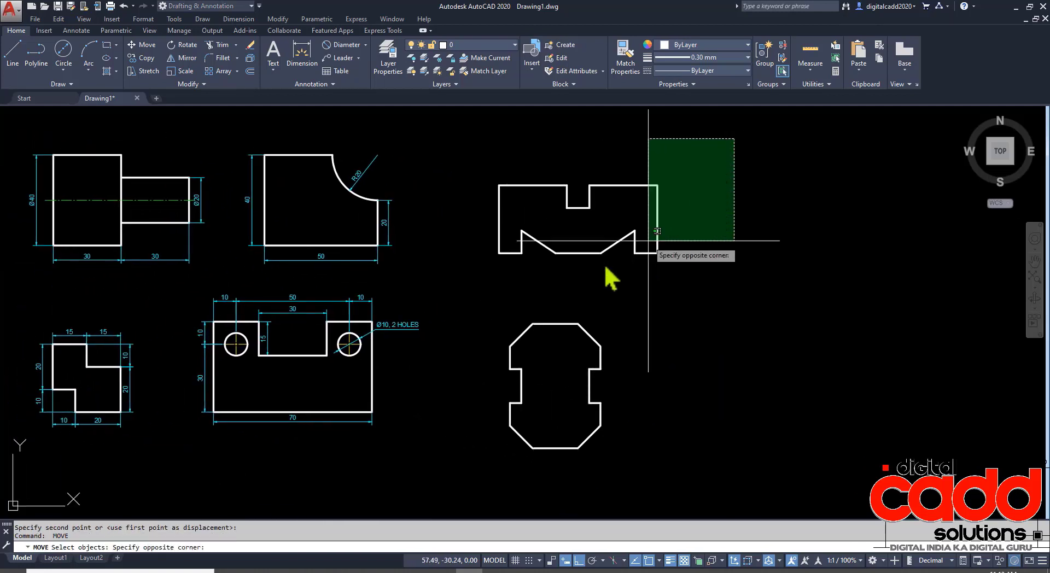
{"action": "left_click", "coordinate": [461, 298]}
{"action": "key", "text": "Return"}
{"action": "left_click", "coordinate": [753, 257]}
{"action": "left_click", "coordinate": [701, 258]}
Step: Move the EX: 6 outline horizontally left so it is roughly centred under EX: 5
{"action": "key", "text": "Return"}
{"action": "left_click", "coordinate": [691, 283]}
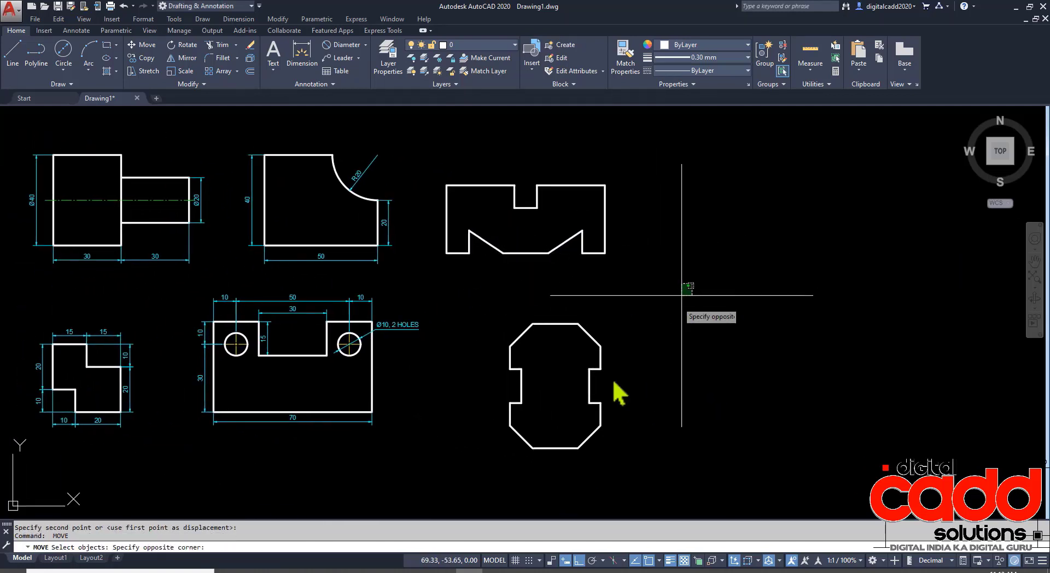
{"action": "left_click", "coordinate": [480, 500]}
{"action": "key", "text": "Return"}
{"action": "left_click", "coordinate": [669, 485]}
{"action": "left_click", "coordinate": [627, 485]}
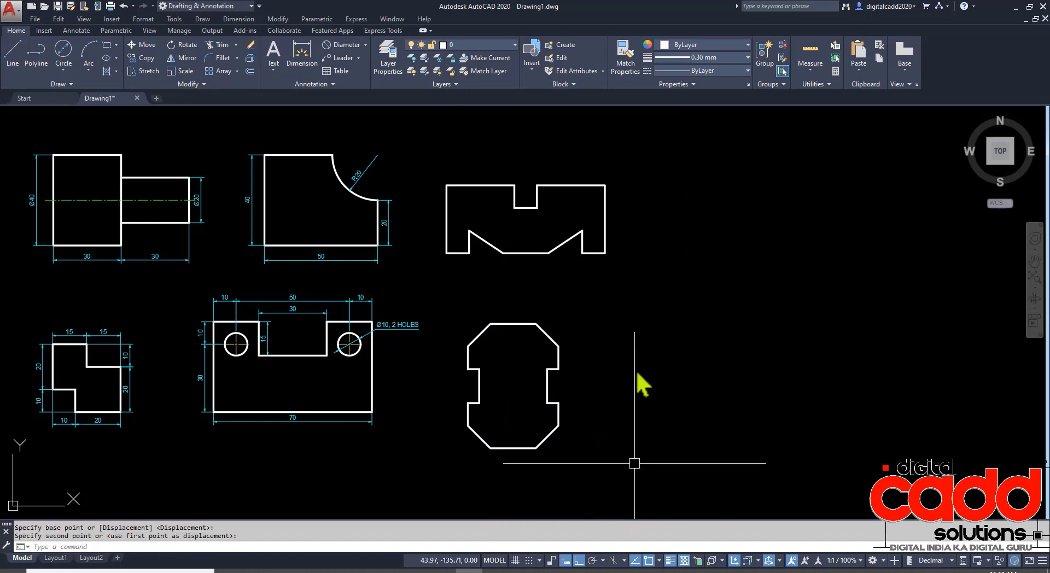
{"action": "key", "text": "Return"}
{"action": "left_click", "coordinate": [590, 293]}
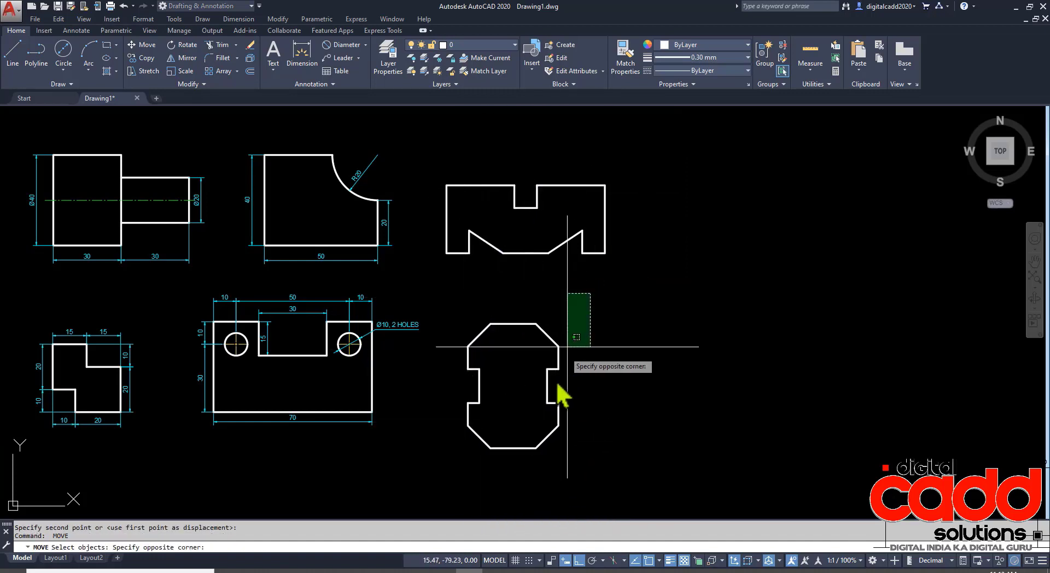
{"action": "key", "text": "Escape"}
{"action": "key", "text": "Escape"}
Step: Move EX: 5 vertically by its upper-left corner so its top edge lines up with the R20 figure's top edge
{"action": "left_click", "coordinate": [657, 148]}
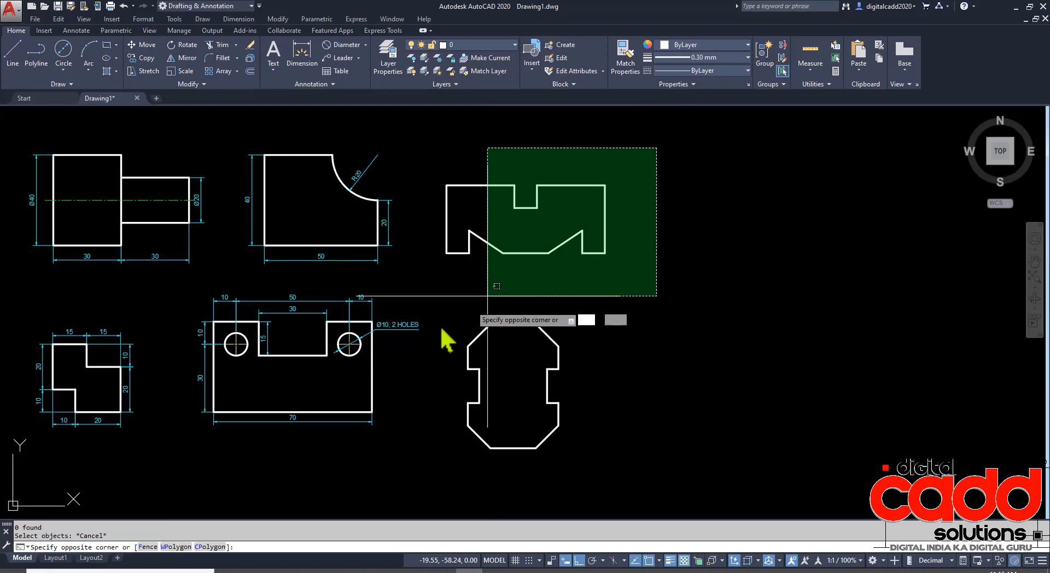
{"action": "left_click", "coordinate": [420, 302]}
{"action": "type", "text": "m"}
{"action": "key", "text": "Return"}
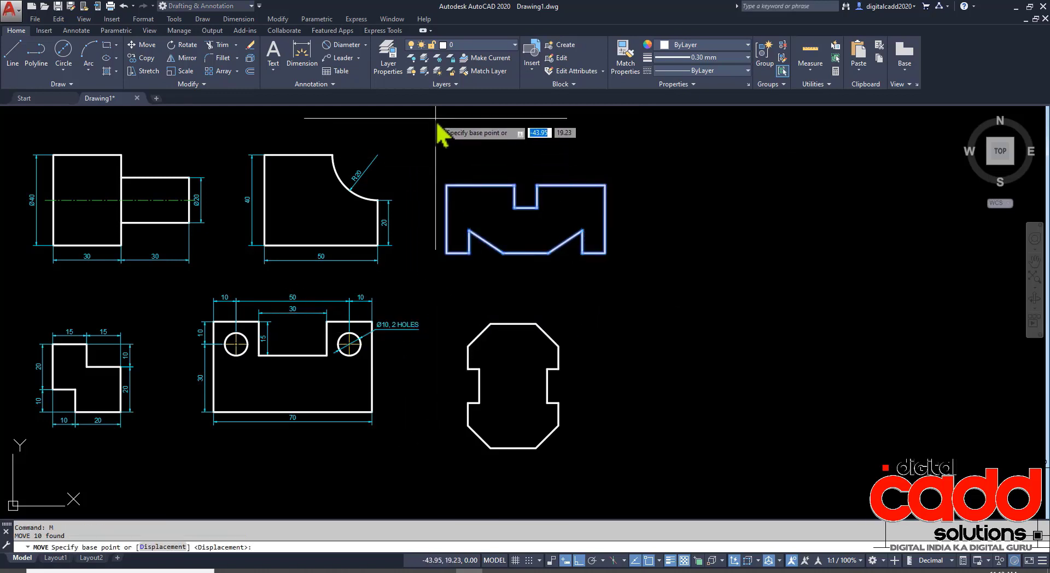
{"action": "left_click", "coordinate": [445, 186]}
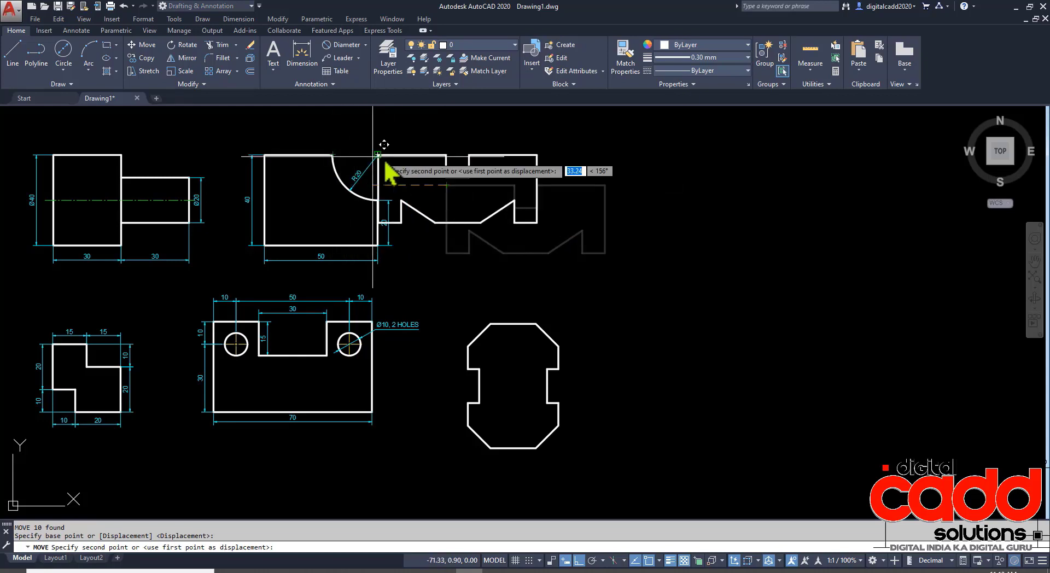
{"action": "left_click", "coordinate": [446, 155]}
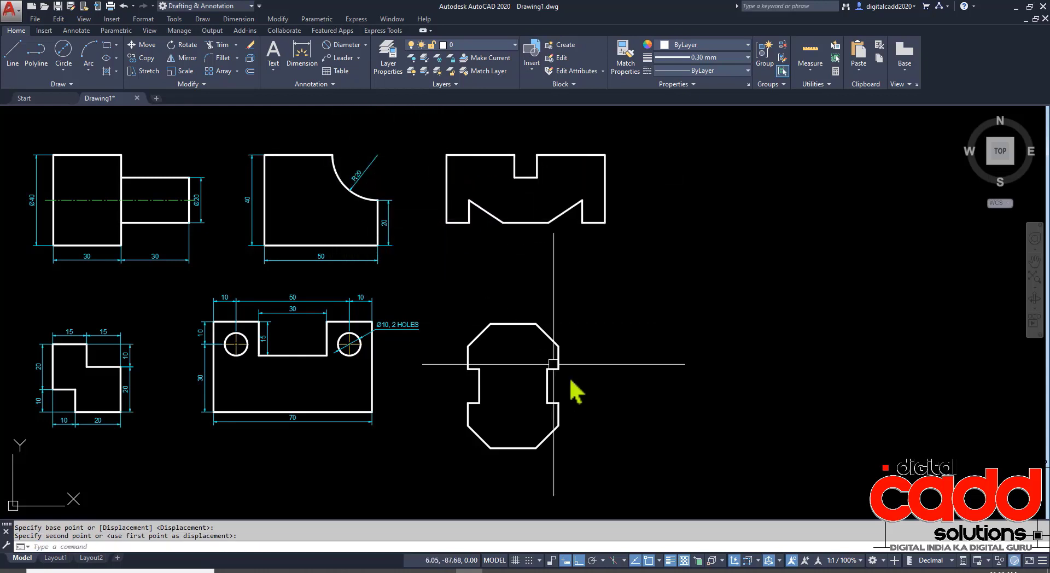
Step: Move EX: 6 vertically by its bottom-left chamfer corner so its base lines up with the two-hole plate's bottom edge
{"action": "key", "text": "Return"}
{"action": "left_click", "coordinate": [612, 298]}
{"action": "left_click", "coordinate": [462, 453]}
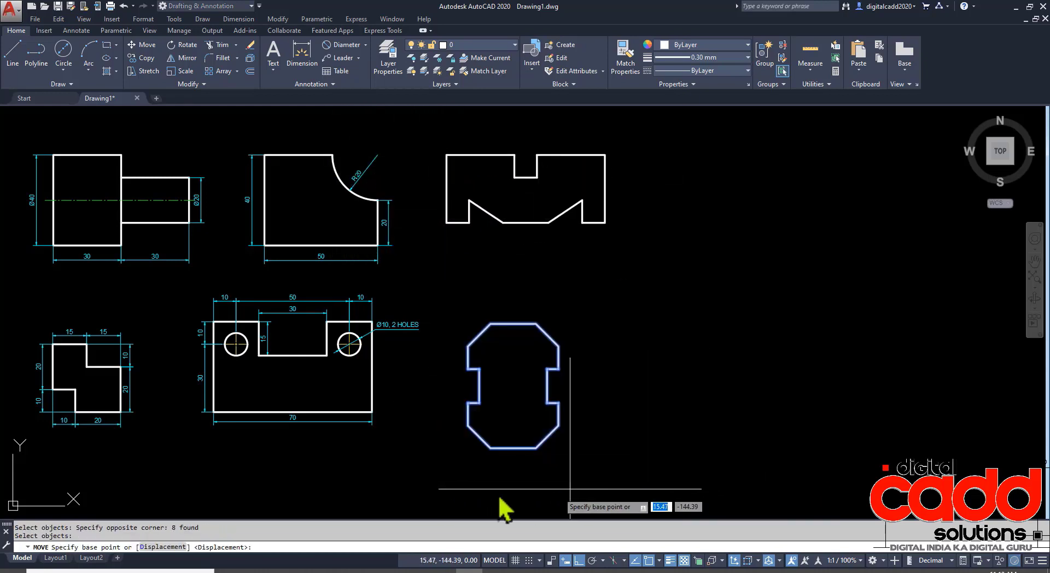
{"action": "key", "text": "Return"}
{"action": "left_click", "coordinate": [491, 448]}
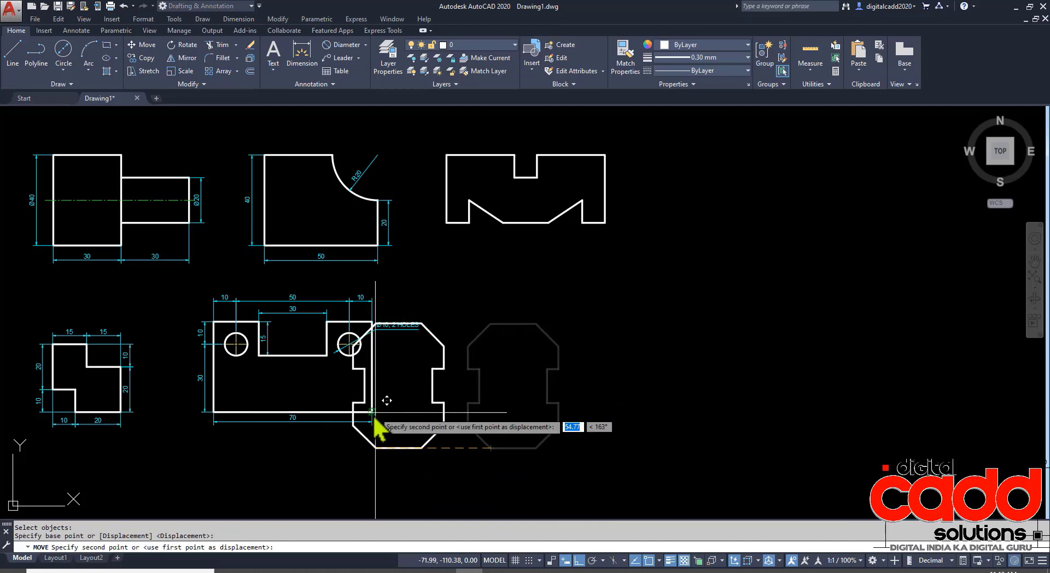
{"action": "left_click", "coordinate": [489, 411]}
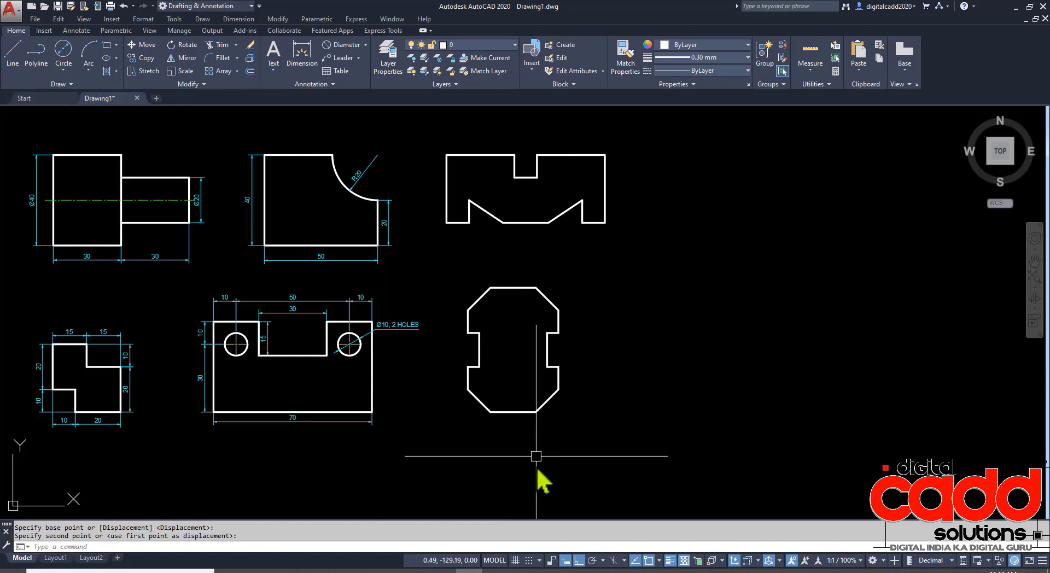
Step: Set the current object colour to Cyan and the lineweight to ByLayer for dimensioning
{"action": "middle_click_drag", "start_coordinate": [583, 354], "coordinate": [525, 419]}
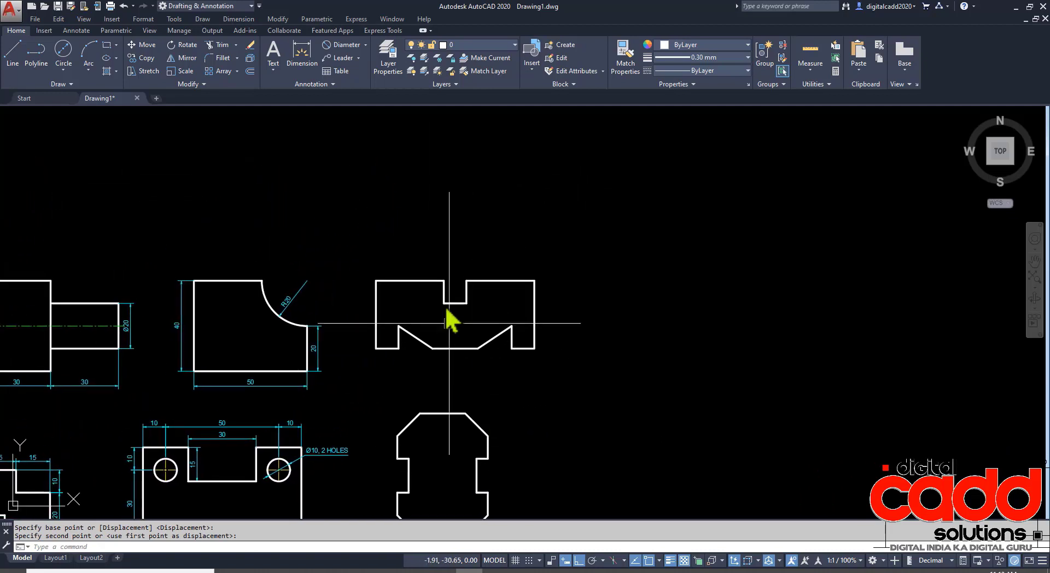
{"action": "scroll", "coordinate": [426, 267], "scroll_direction": "up", "scroll_amount": 2}
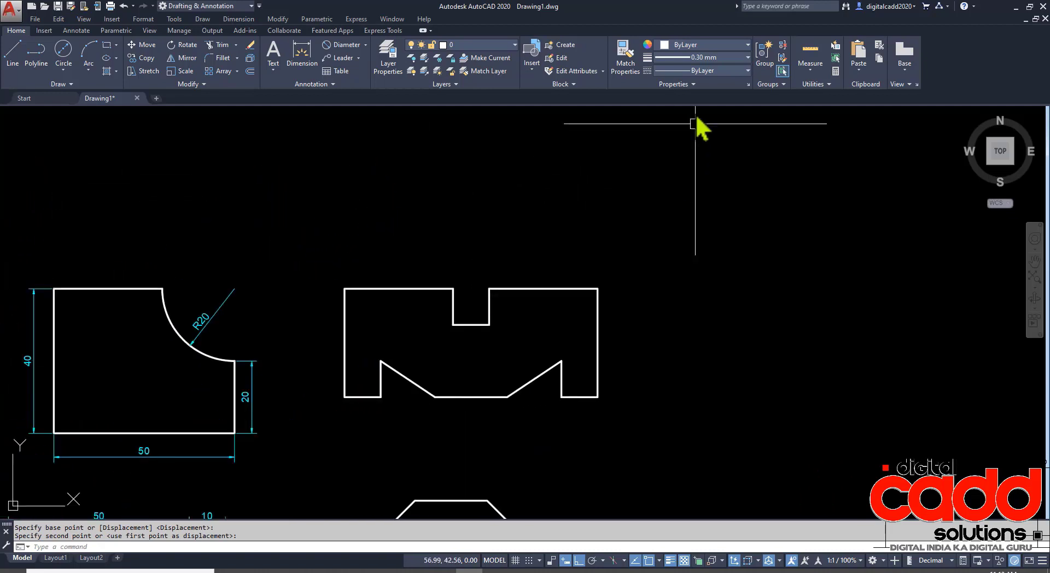
{"action": "left_click", "coordinate": [705, 44]}
{"action": "left_click", "coordinate": [694, 156]}
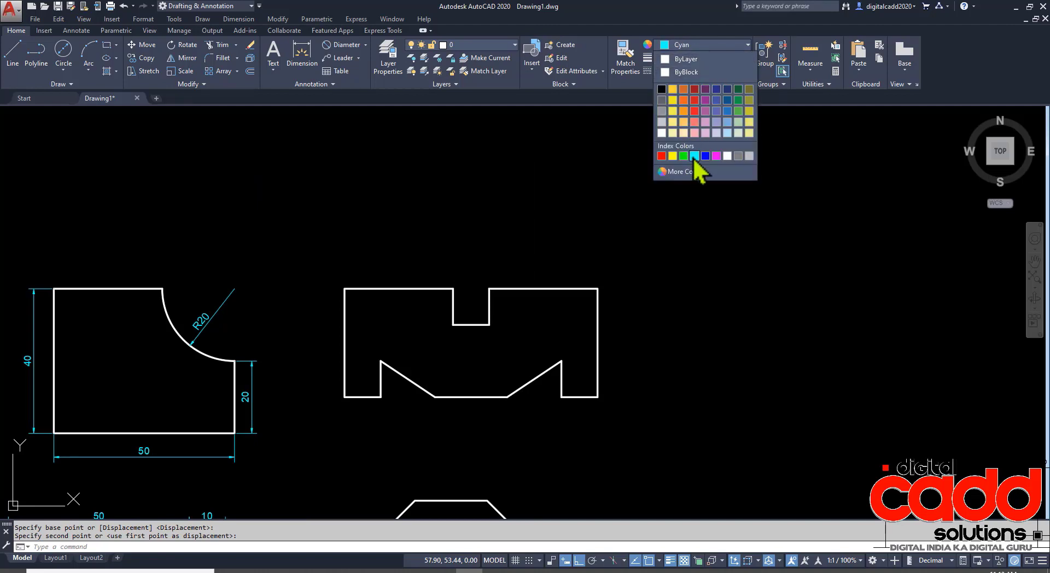
{"action": "left_click", "coordinate": [705, 56]}
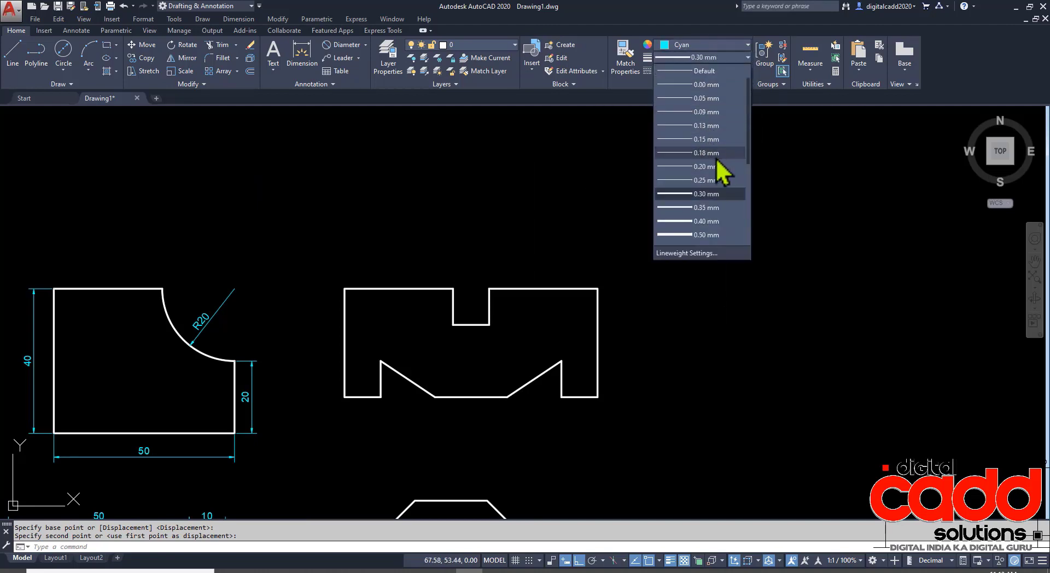
{"action": "left_click", "coordinate": [703, 71]}
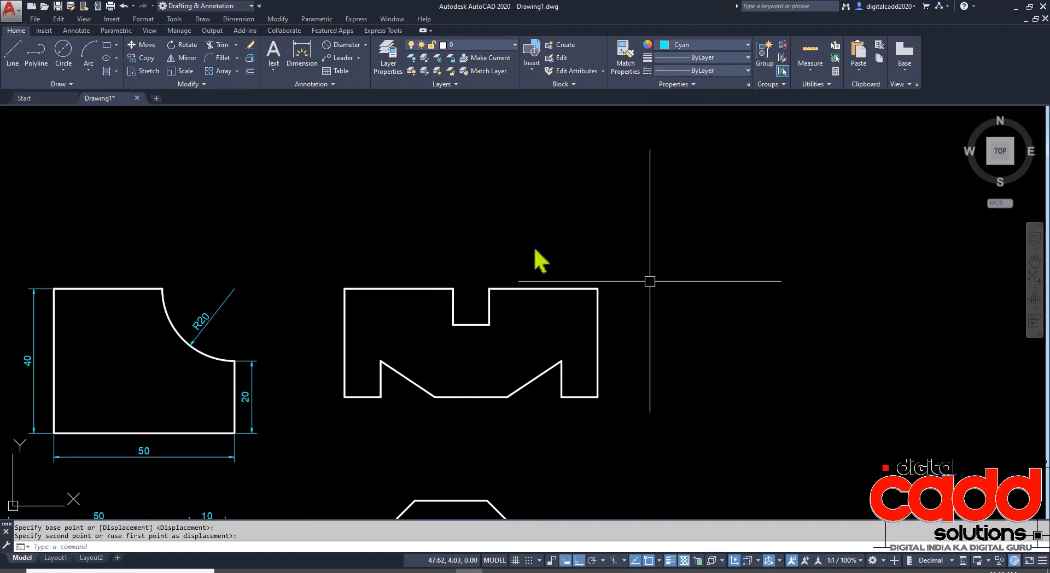
Step: Add a linear dimension above EX: 5's top edge, from the upper-left corner to the notch's left side
{"action": "left_click", "coordinate": [366, 45]}
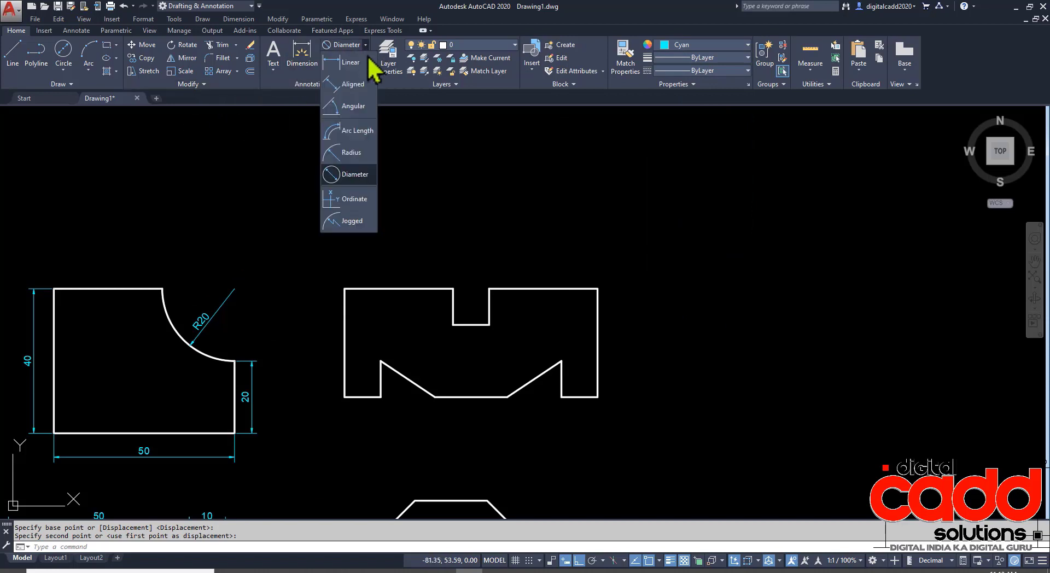
{"action": "left_click", "coordinate": [346, 57]}
{"action": "left_click", "coordinate": [345, 290]}
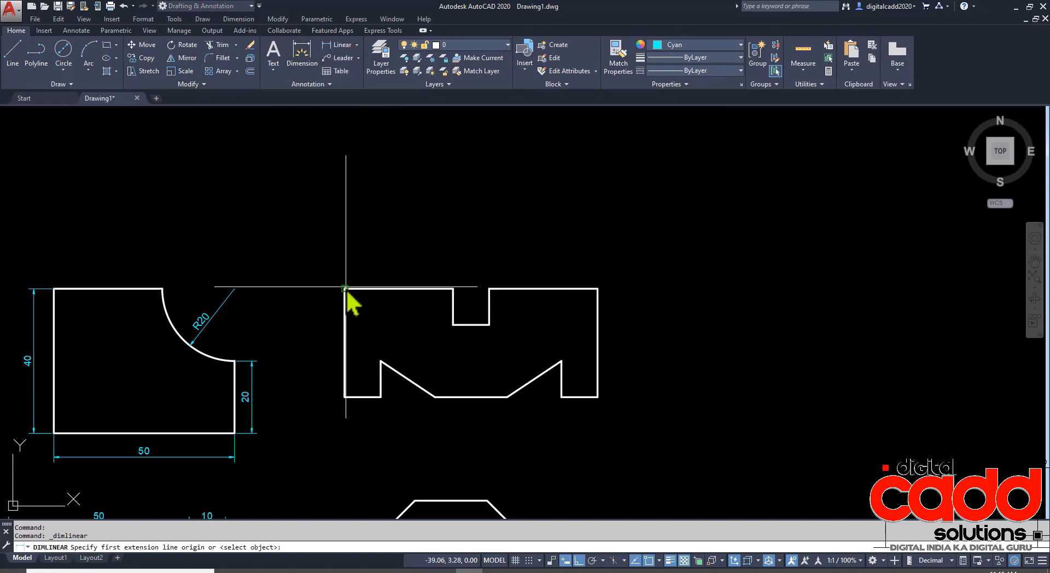
{"action": "left_click", "coordinate": [453, 290]}
{"action": "left_click", "coordinate": [455, 276]}
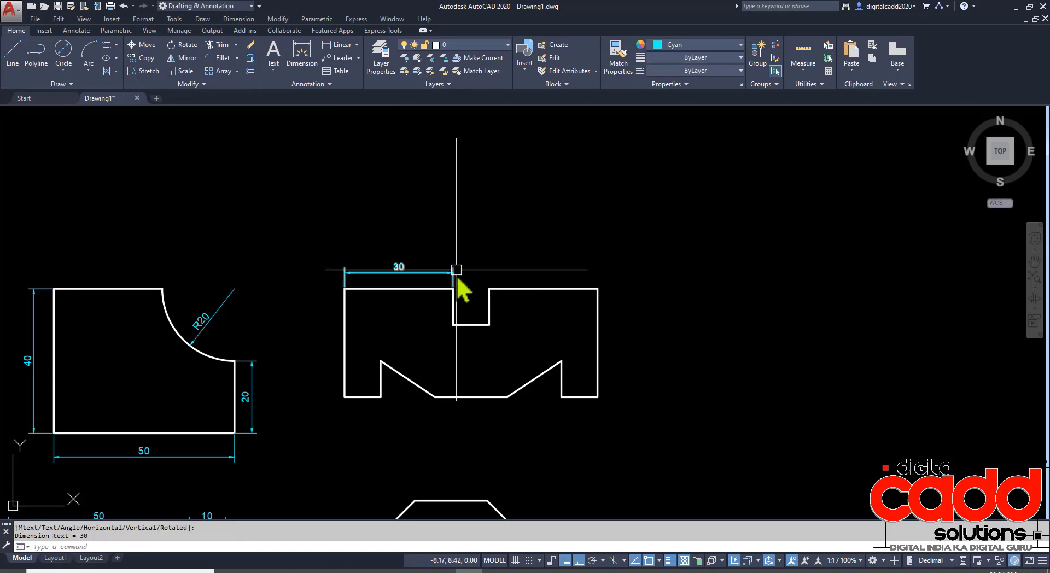
Step: Continue that dimension across the notch width and along the remaining top edge to EX: 5's upper-right corner
{"action": "scroll", "coordinate": [454, 276], "scroll_direction": "up", "scroll_amount": 3}
{"action": "left_click", "coordinate": [446, 280]}
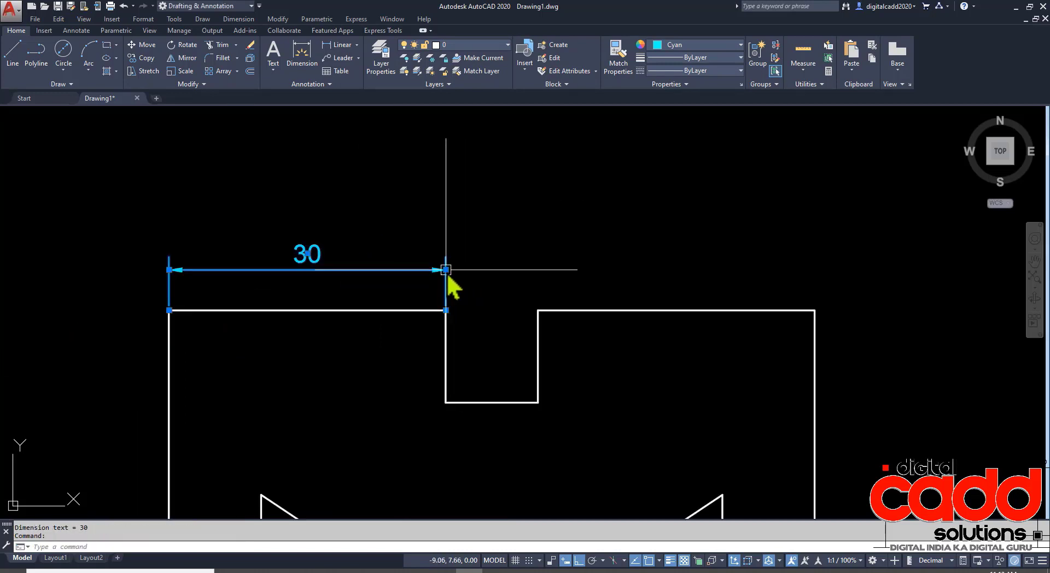
{"action": "mouse_move", "coordinate": [446, 270]}
{"action": "left_click", "coordinate": [488, 304]}
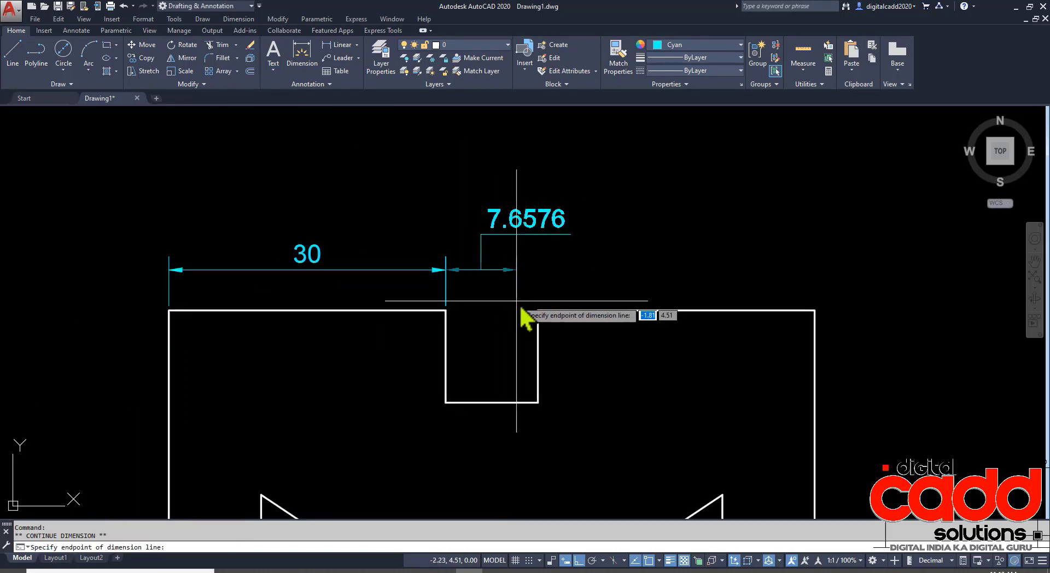
{"action": "left_click", "coordinate": [538, 311]}
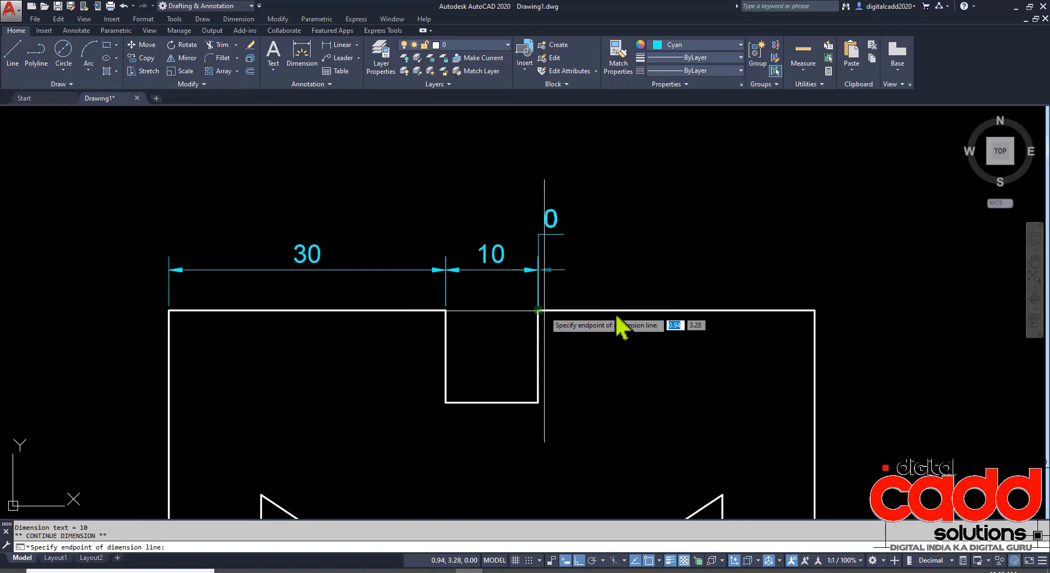
{"action": "left_click", "coordinate": [813, 312]}
{"action": "key", "text": "Escape"}
{"action": "key", "text": "Escape"}
{"action": "scroll", "coordinate": [582, 278], "scroll_direction": "down", "scroll_amount": 2}
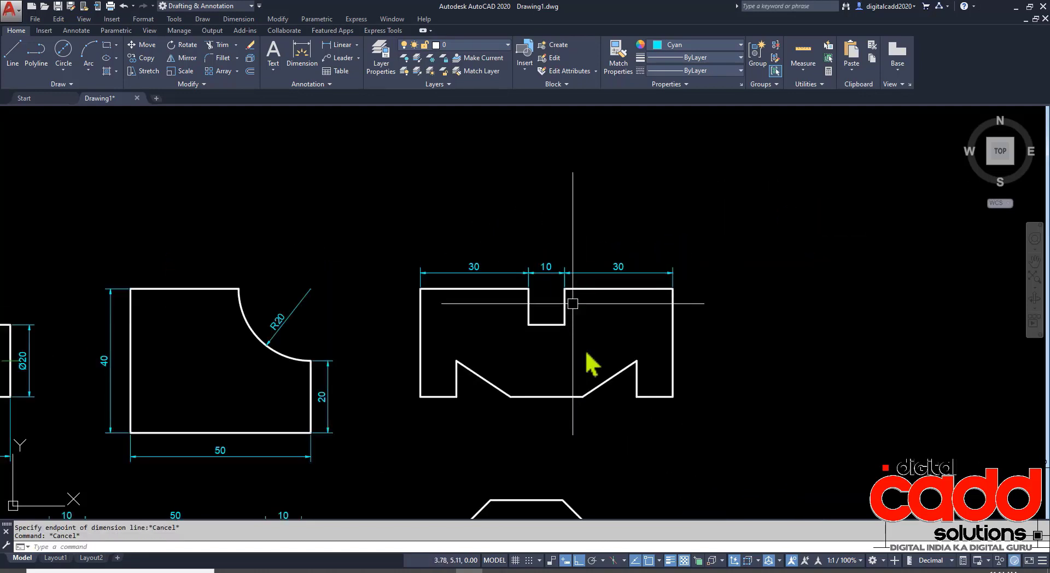
Step: Check EX: 5's required bottom and side dimensions in the assignment PDF and return to the AutoCAD drawing
{"action": "middle_click_drag", "start_coordinate": [586, 349], "coordinate": [461, 319]}
{"action": "scroll", "coordinate": [455, 370], "scroll_direction": "up", "scroll_amount": 2}
{"action": "middle_click_drag", "start_coordinate": [455, 401], "coordinate": [473, 416]}
{"action": "scroll", "coordinate": [490, 399], "scroll_direction": "down", "scroll_amount": 1}
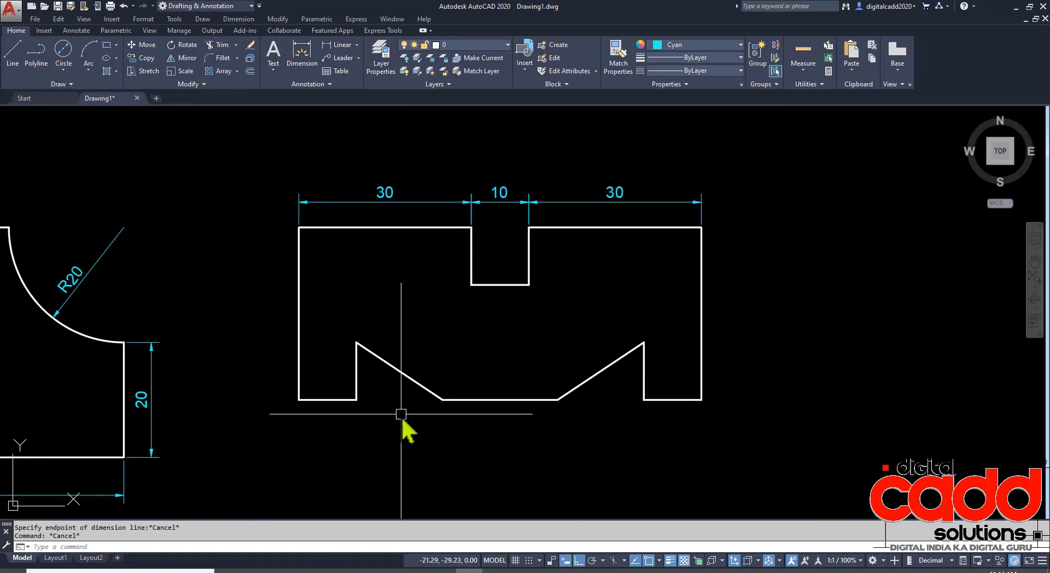
{"action": "left_click", "coordinate": [314, 570]}
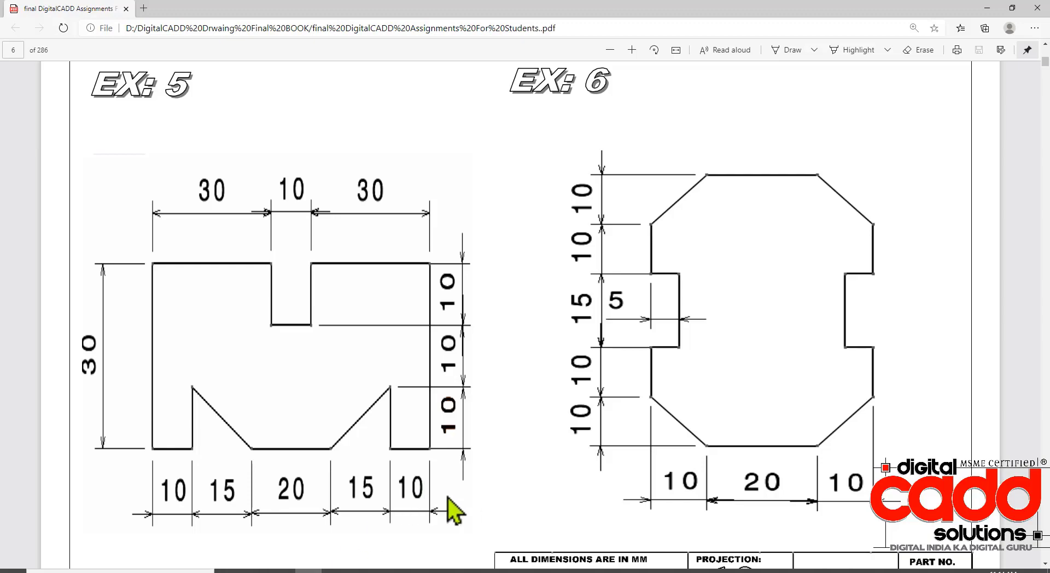
{"action": "left_click", "coordinate": [469, 570]}
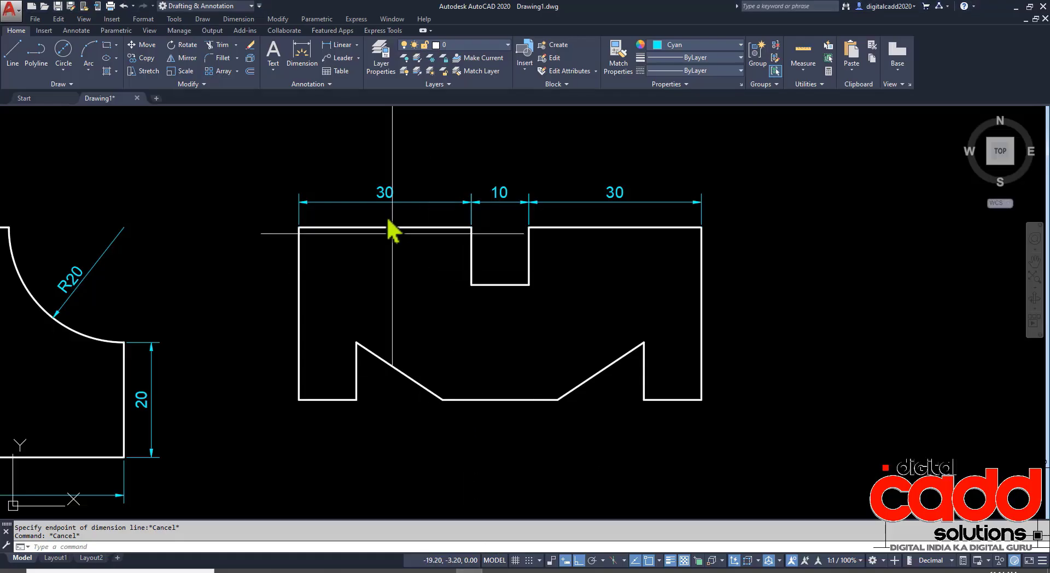
Step: Try a continuous Quick Dimension chain below EX: 5, selecting both outer polylines, the two sloped lines and the central bottom line
{"action": "left_click", "coordinate": [76, 30]}
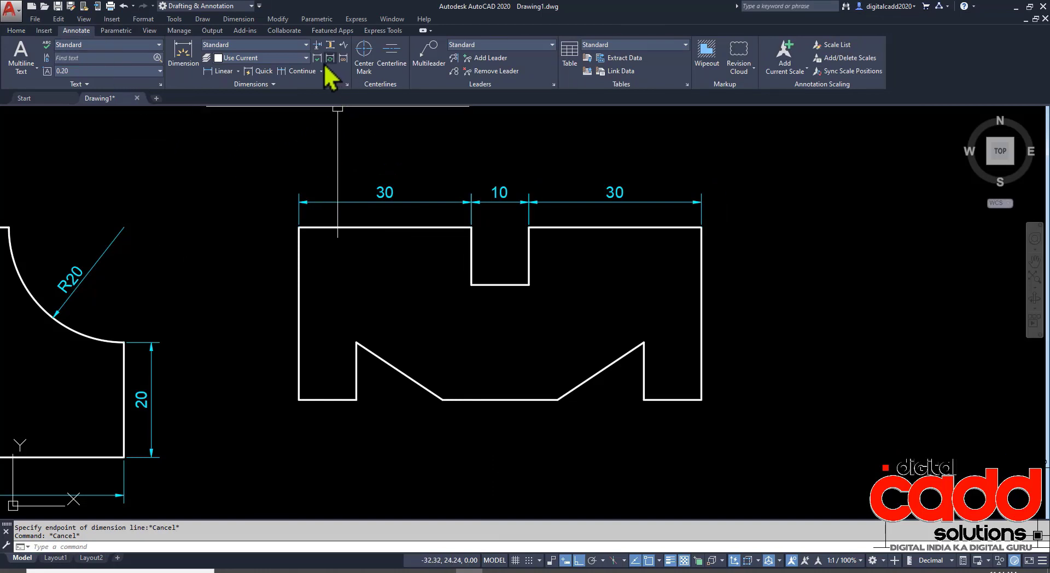
{"action": "left_click", "coordinate": [263, 71]}
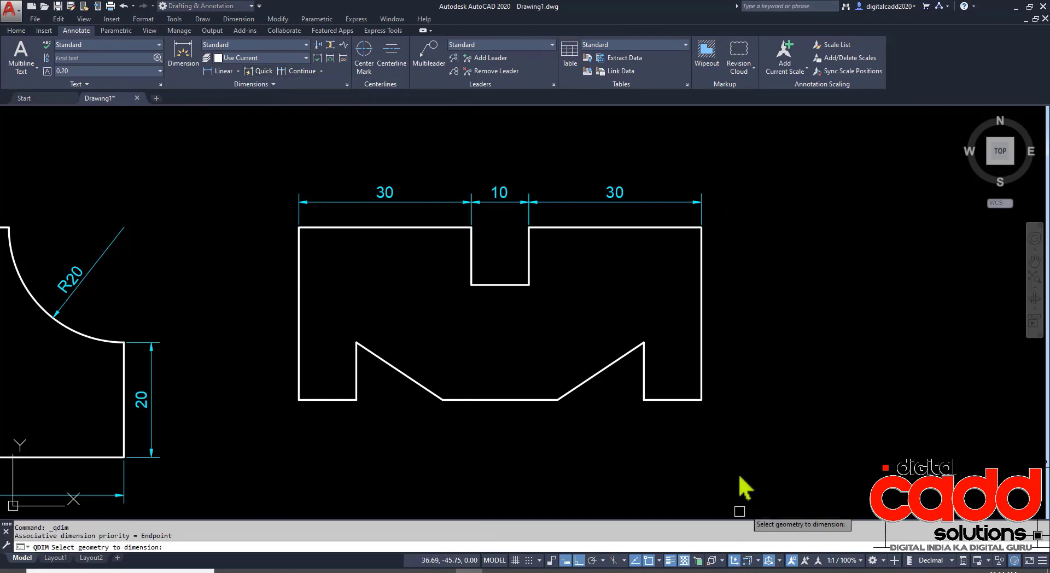
{"action": "left_click", "coordinate": [656, 398]}
{"action": "left_click", "coordinate": [621, 357]}
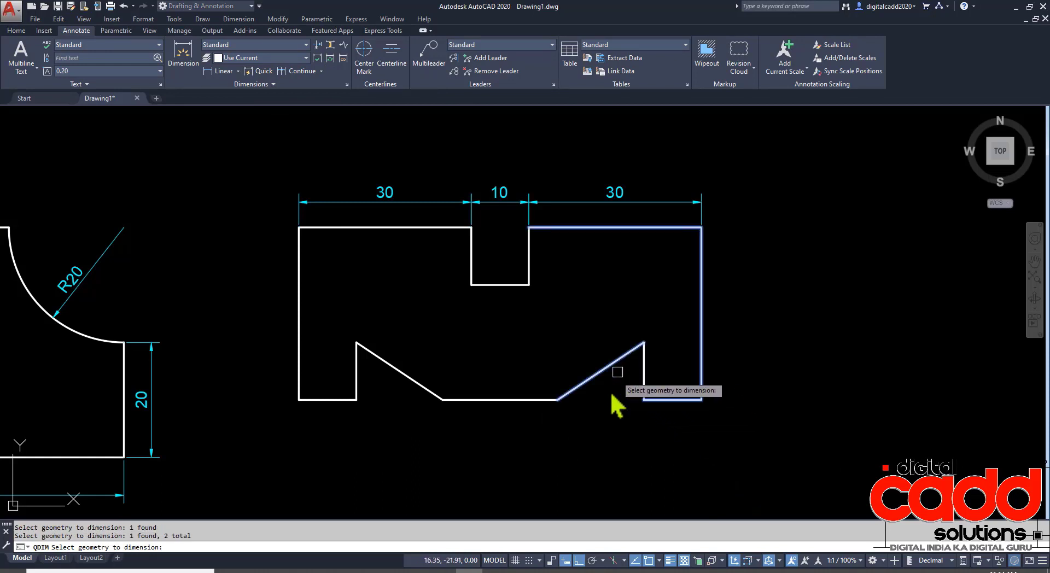
{"action": "left_click", "coordinate": [481, 399]}
{"action": "left_click", "coordinate": [413, 389]}
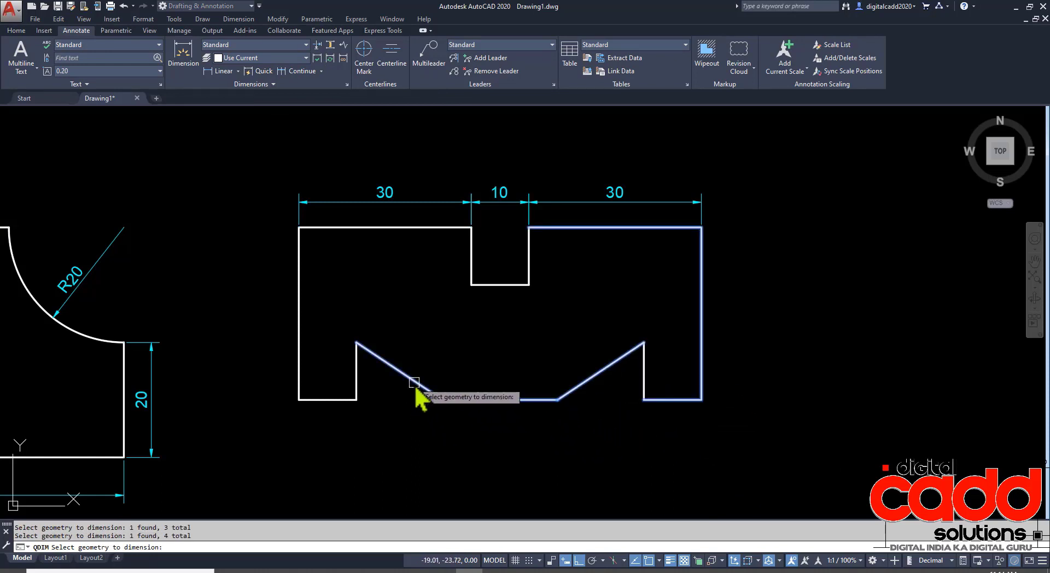
{"action": "left_click", "coordinate": [334, 401]}
{"action": "key", "text": "Return"}
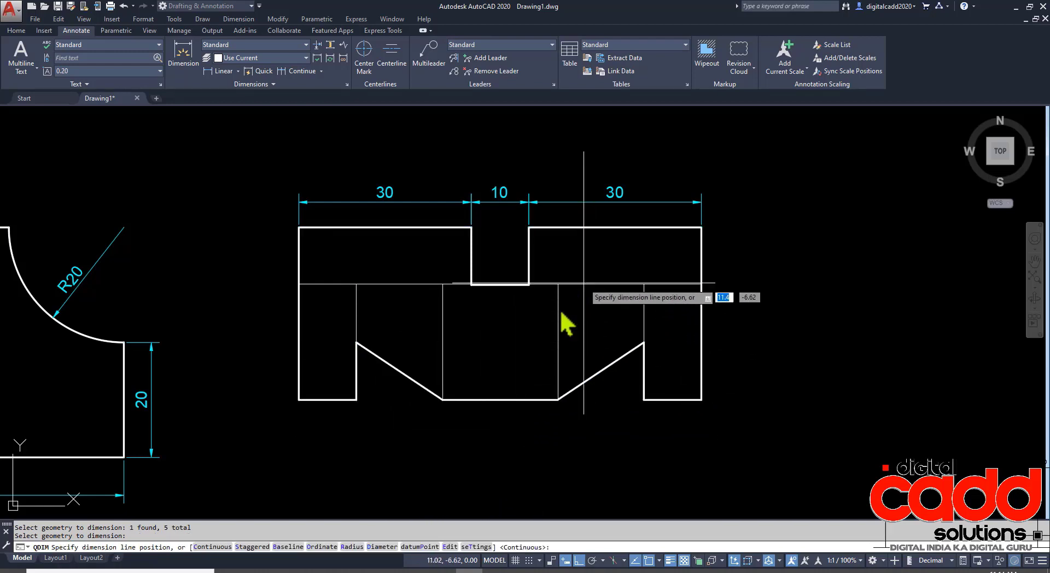
{"action": "left_click", "coordinate": [517, 444]}
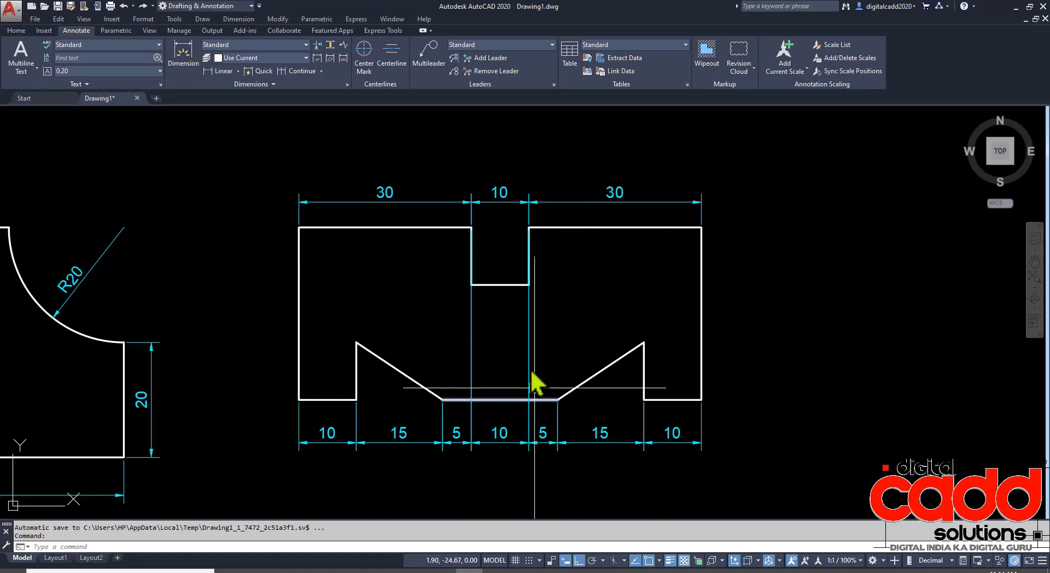
Step: Erase the whole quick dimension chain below EX: 5 and check how its right-hand outline is joined
{"action": "left_click", "coordinate": [529, 320]}
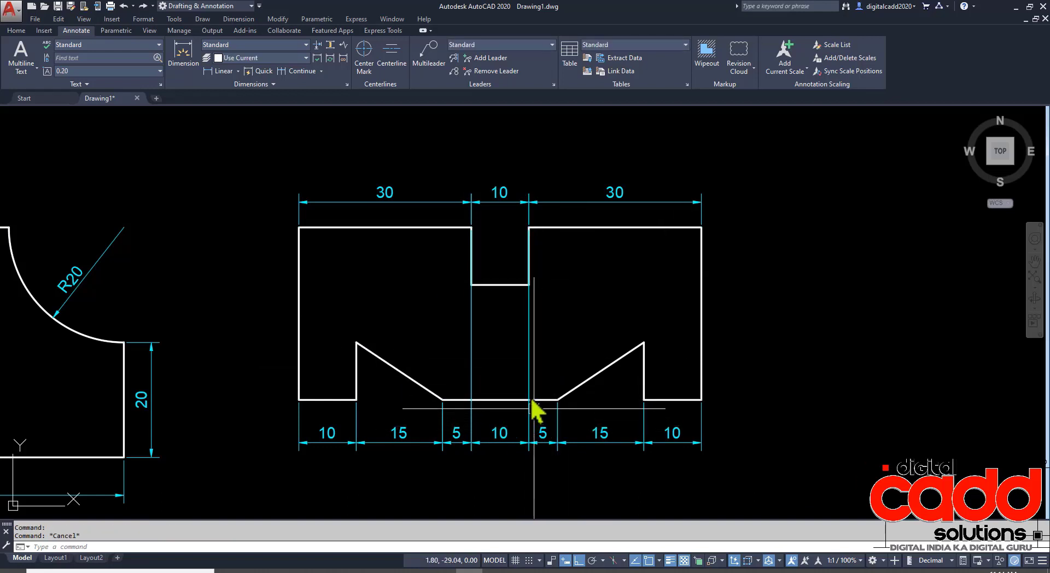
{"action": "left_click", "coordinate": [722, 431]}
{"action": "left_click", "coordinate": [336, 468]}
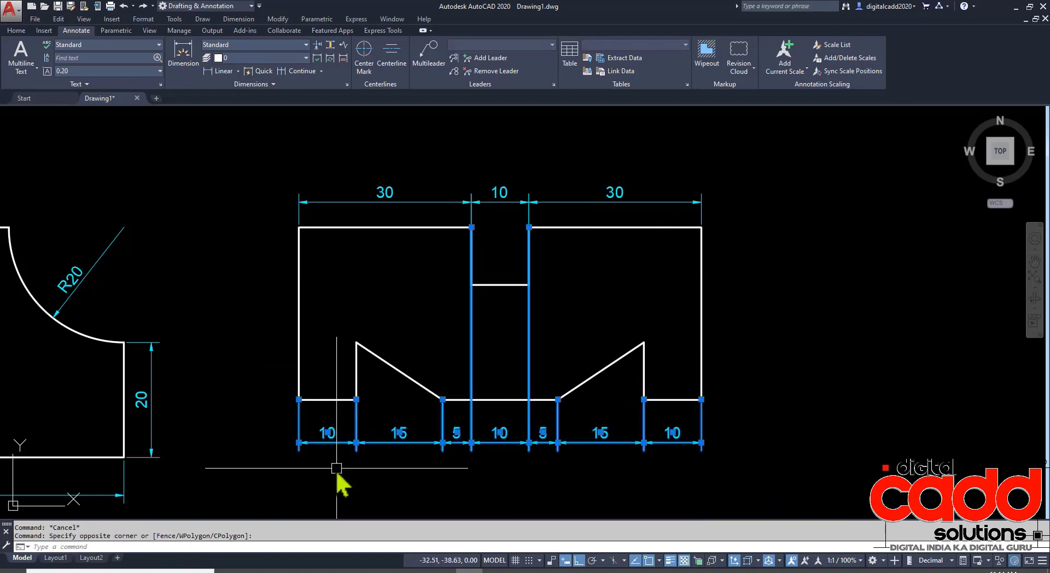
{"action": "key", "text": "Delete"}
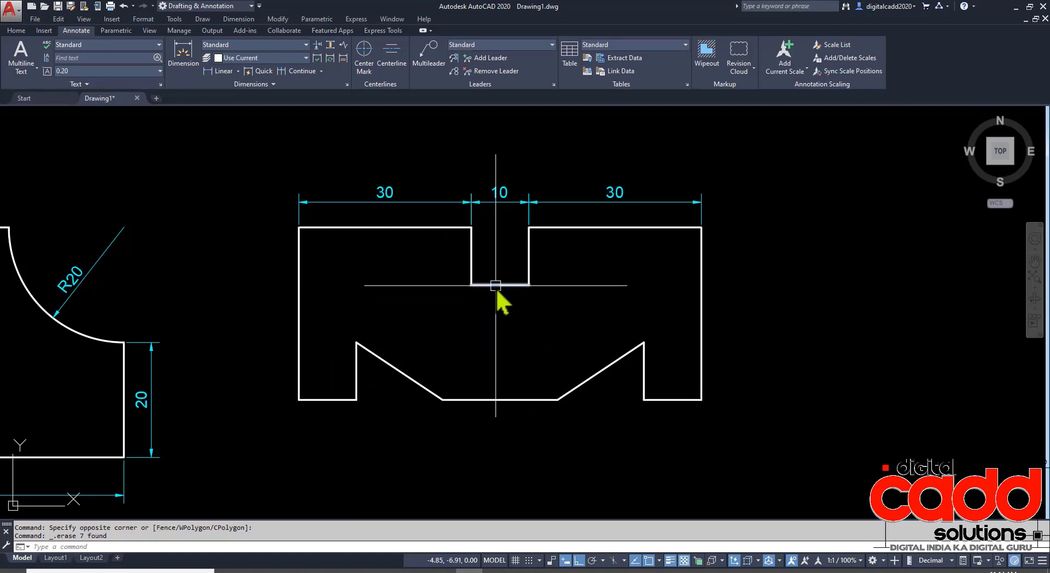
{"action": "key", "text": "Escape"}
{"action": "left_click", "coordinate": [703, 280]}
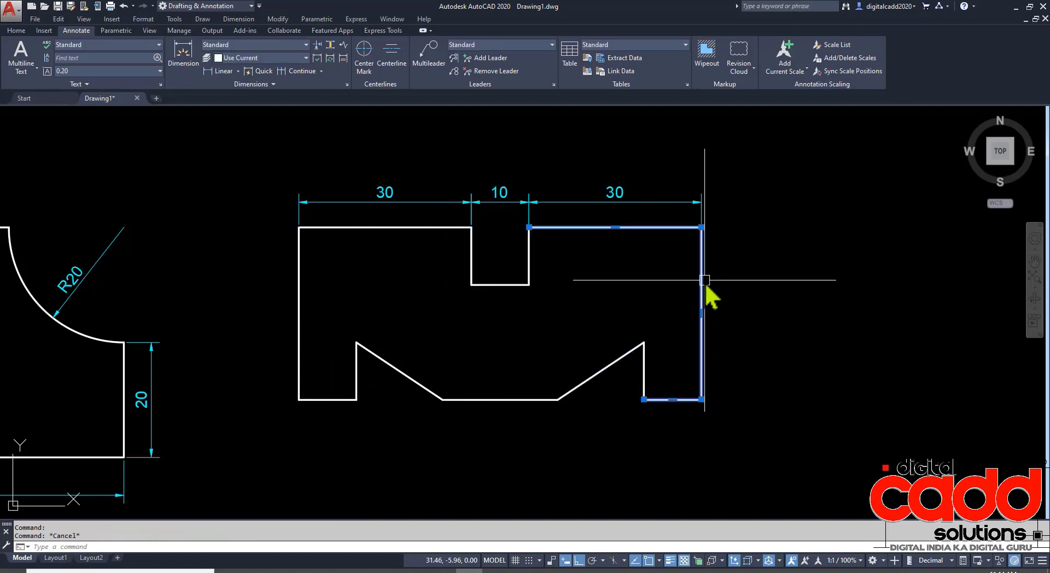
{"action": "key", "text": "Escape"}
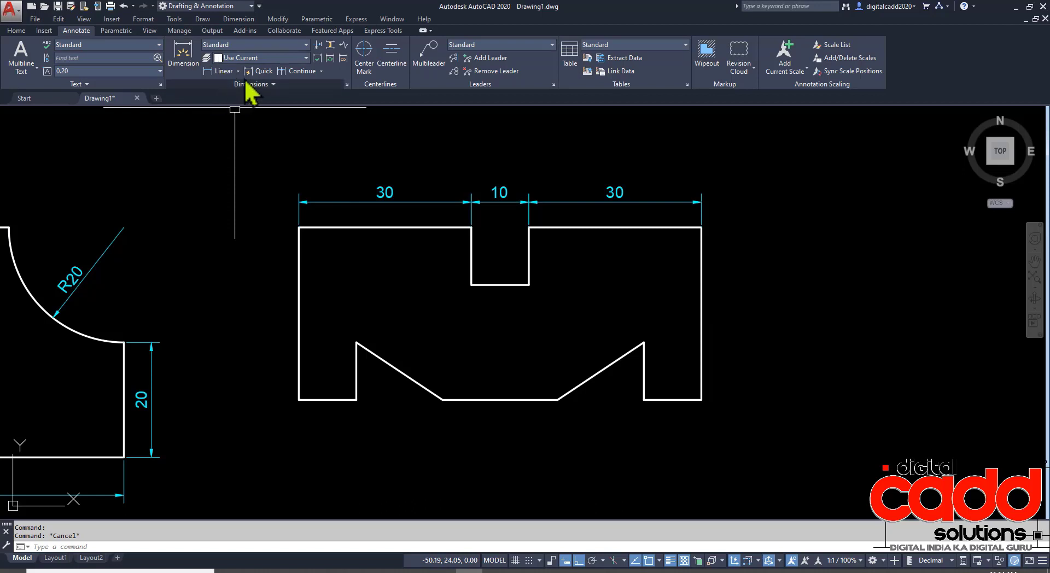
{"action": "left_click", "coordinate": [261, 71]}
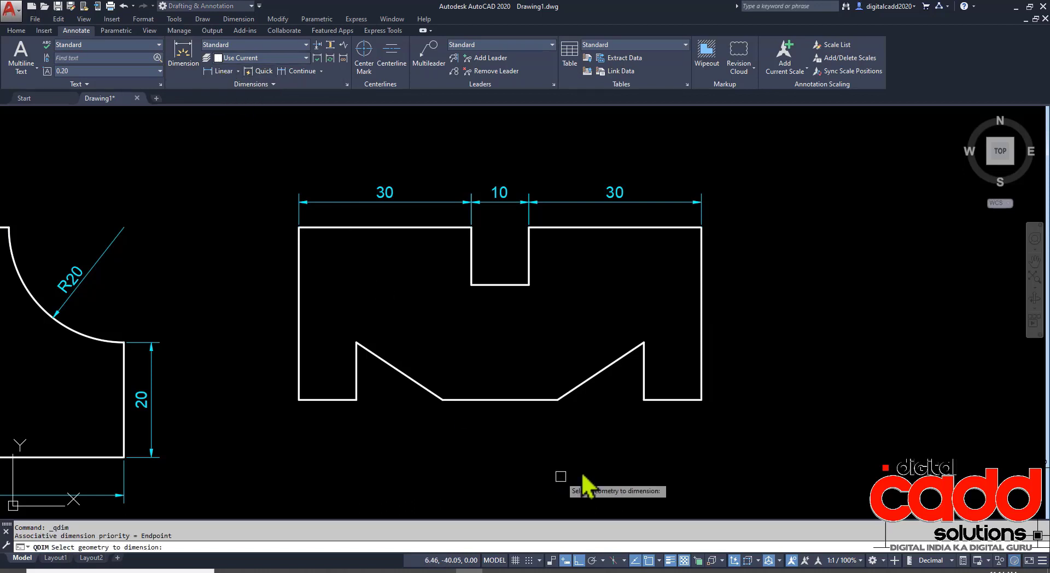
{"action": "left_click", "coordinate": [739, 327]}
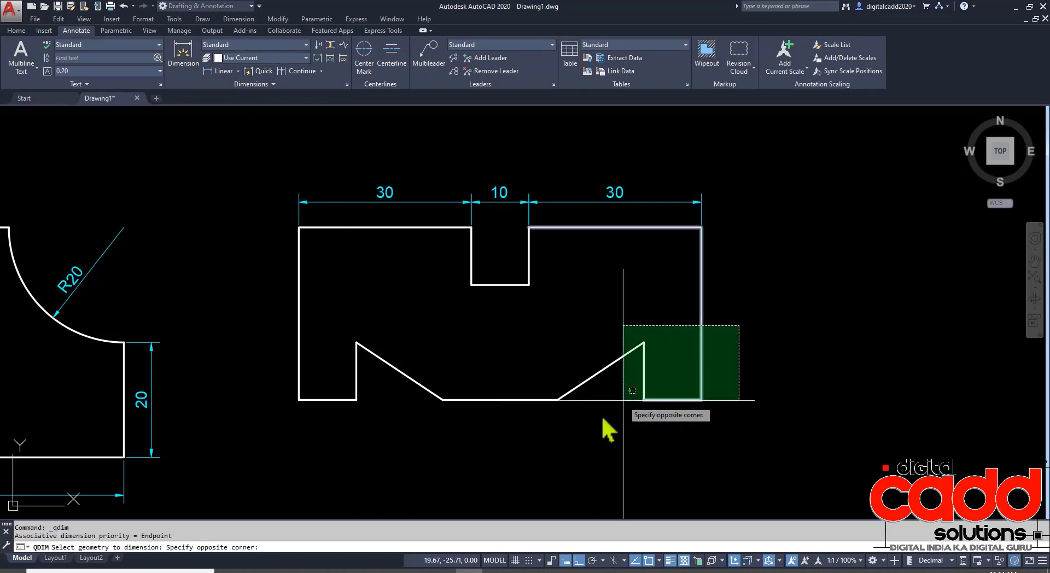
{"action": "left_click", "coordinate": [276, 459]}
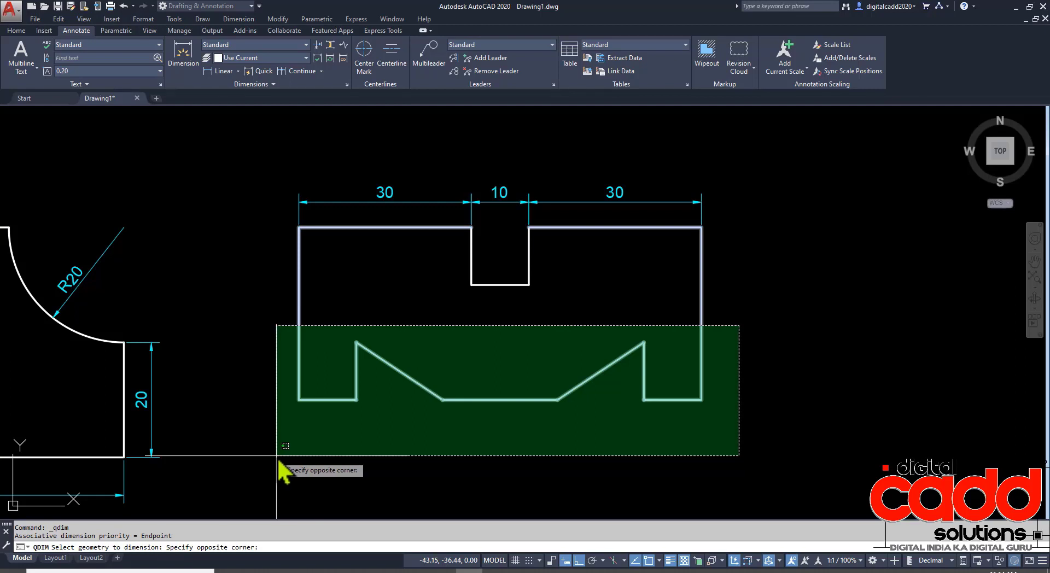
{"action": "left_click", "coordinate": [739, 325]}
{"action": "key", "text": "Escape"}
{"action": "key", "text": "Escape"}
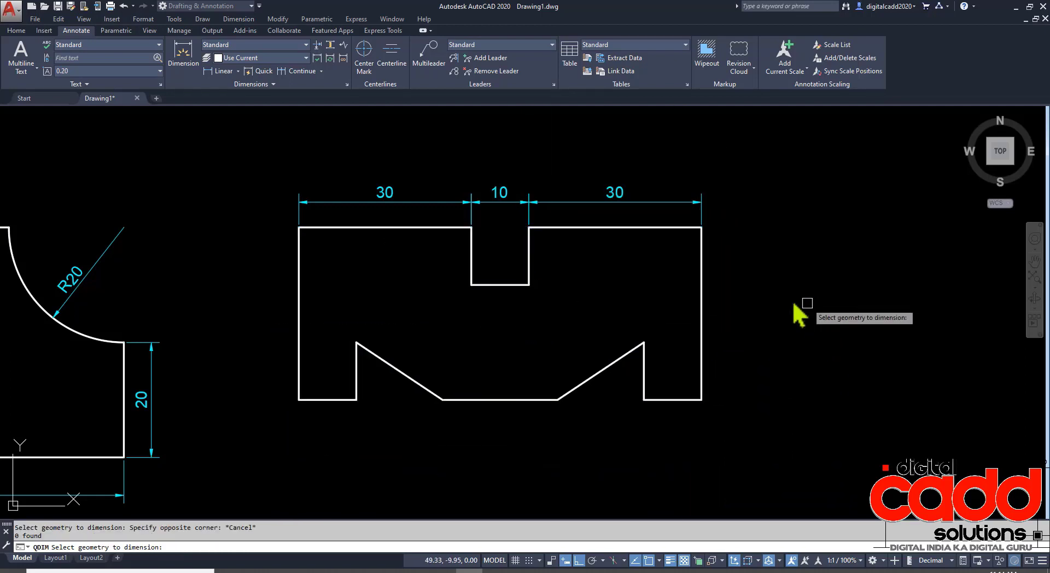
Step: Explode EX: 5's left and right outer polylines into separate lines
{"action": "left_click", "coordinate": [583, 227]}
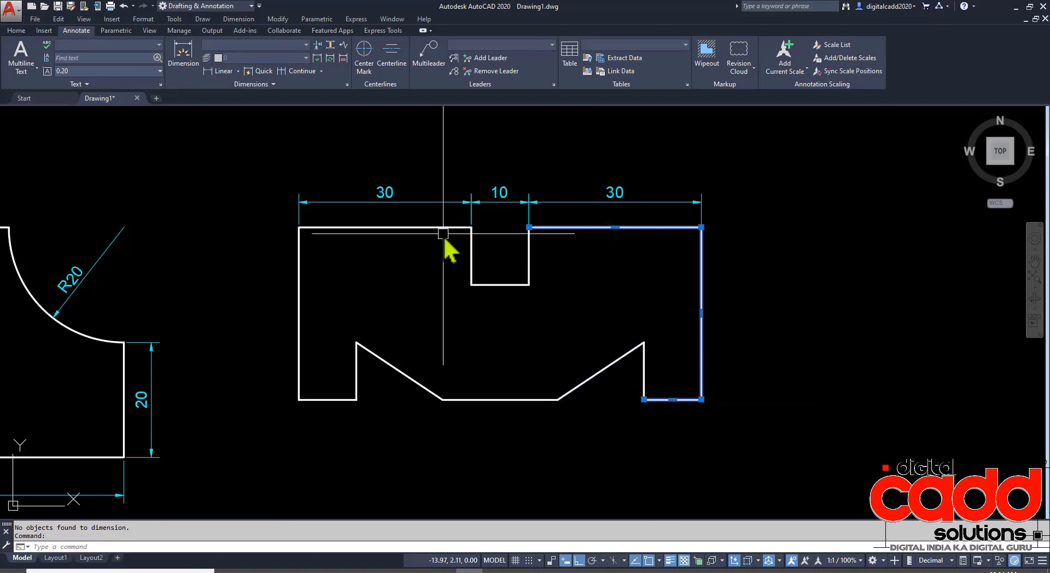
{"action": "left_click", "coordinate": [414, 227]}
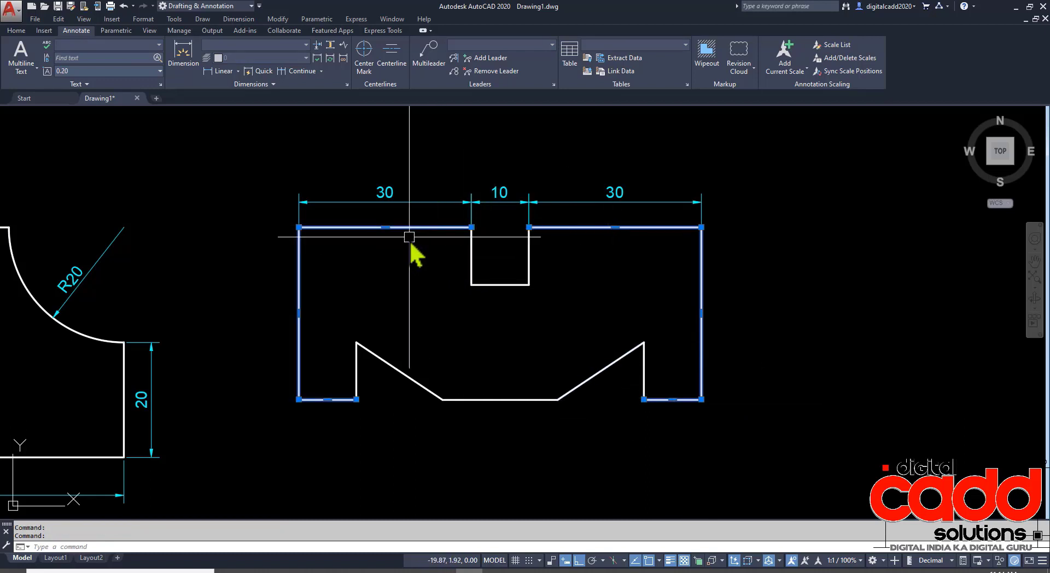
{"action": "left_click", "coordinate": [16, 31]}
{"action": "left_click", "coordinate": [250, 59]}
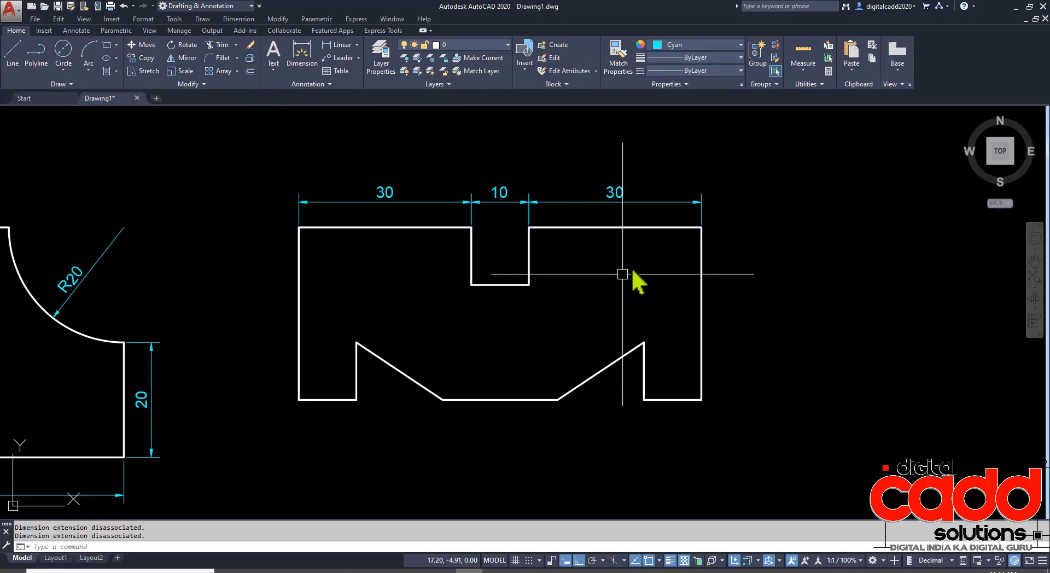
Step: Add a continuous Quick Dimension chain below EX: 5, covering all segments of its lower profile from left edge to right edge
{"action": "left_click", "coordinate": [79, 31]}
{"action": "left_click", "coordinate": [255, 74]}
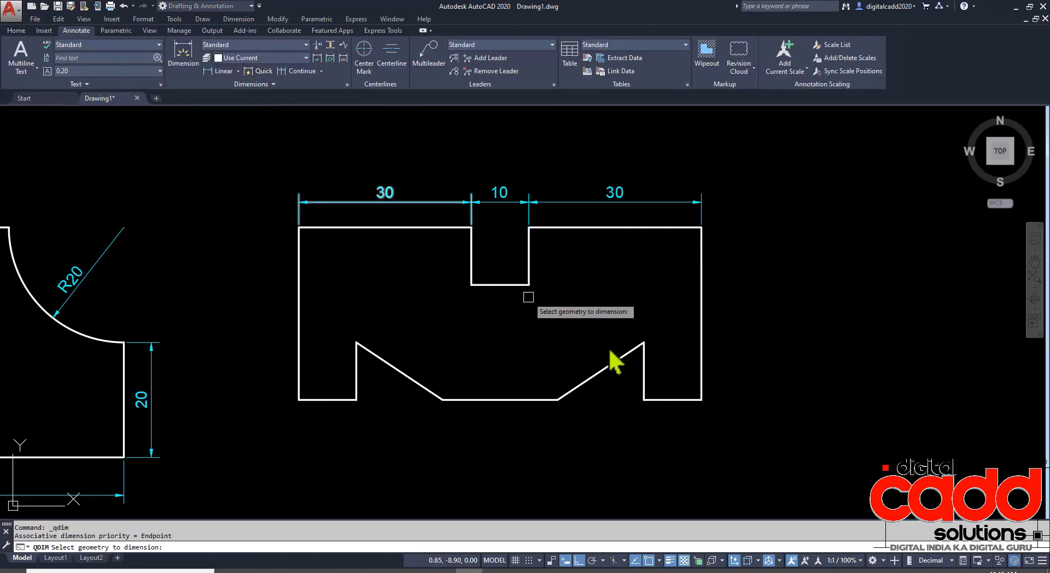
{"action": "left_click", "coordinate": [742, 321]}
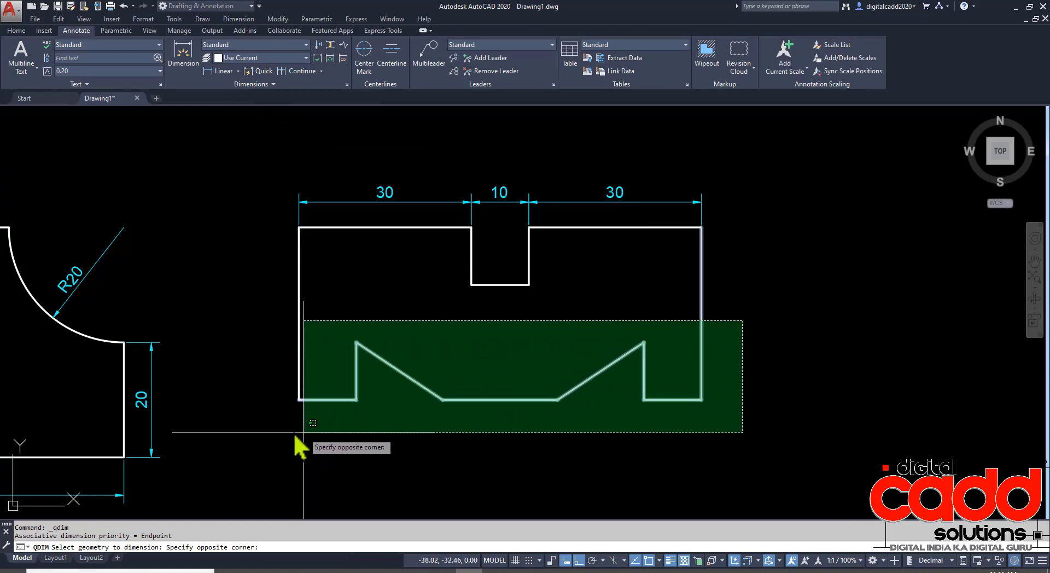
{"action": "left_click", "coordinate": [278, 428]}
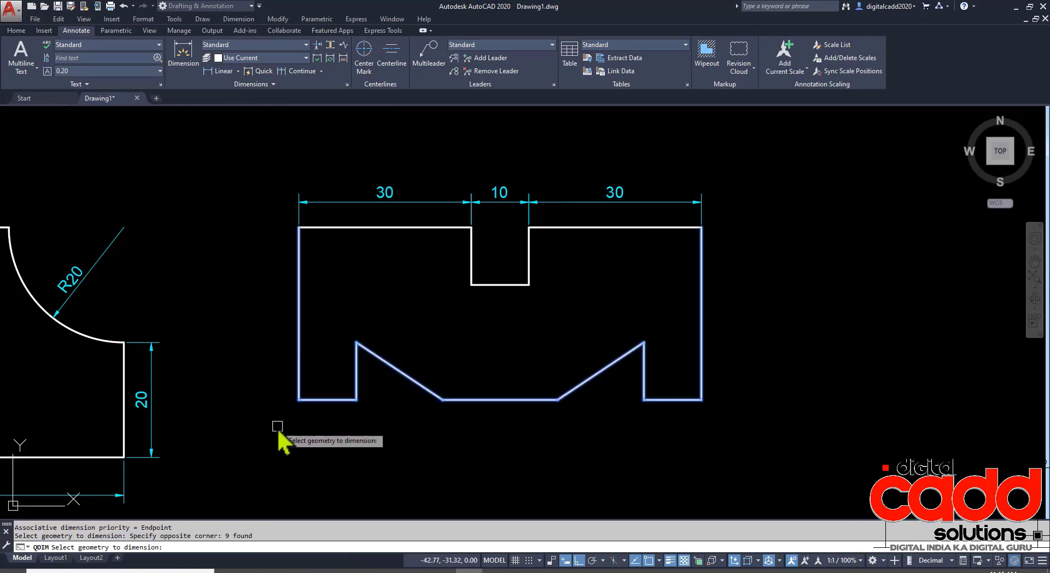
{"action": "left_click", "coordinate": [501, 445]}
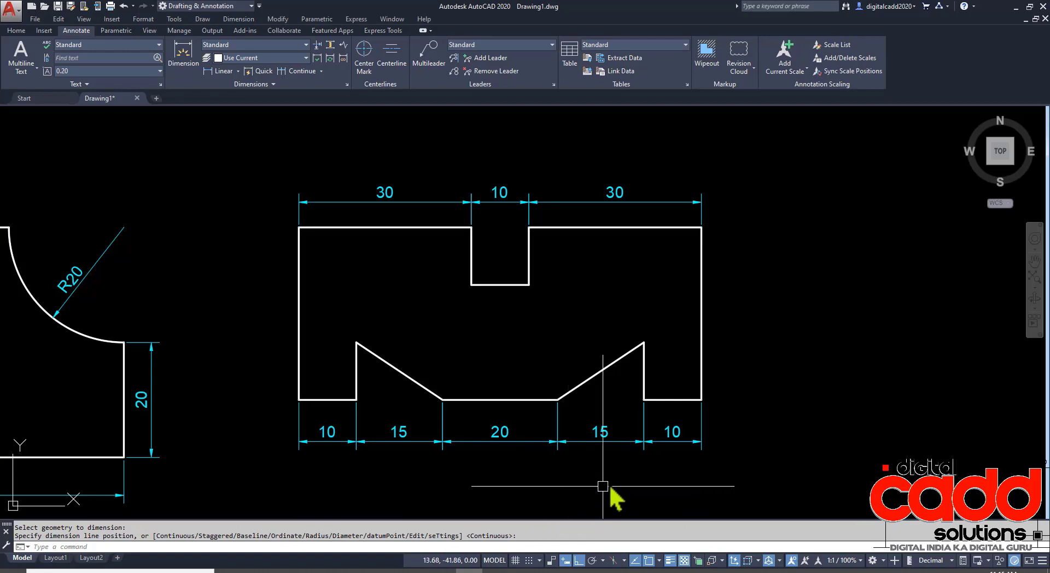
Step: Erase the three existing horizontal dimensions above EX: 5's top edge
{"action": "left_click", "coordinate": [659, 172]}
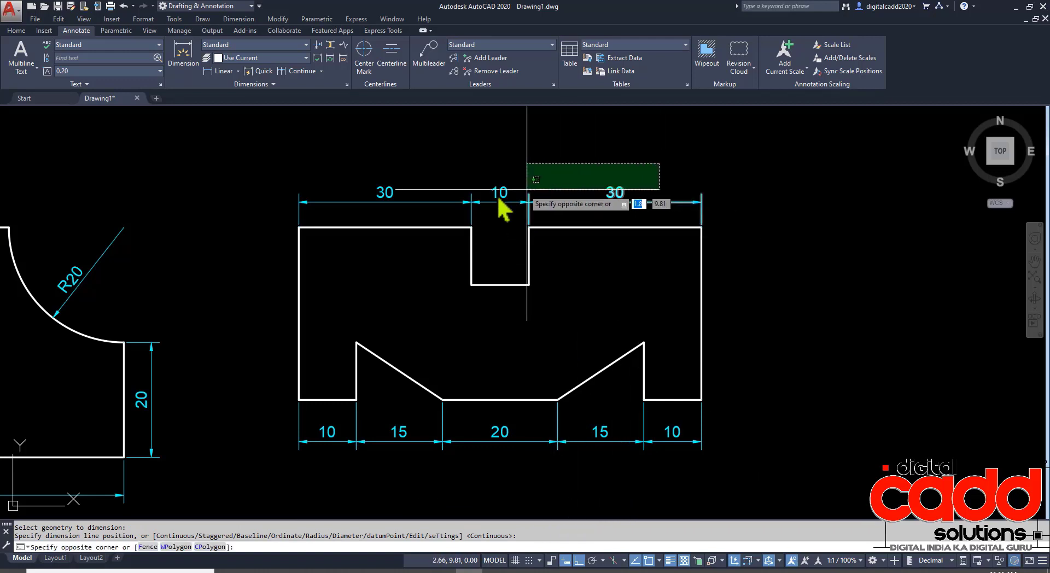
{"action": "left_click", "coordinate": [461, 215]}
{"action": "key", "text": "Delete"}
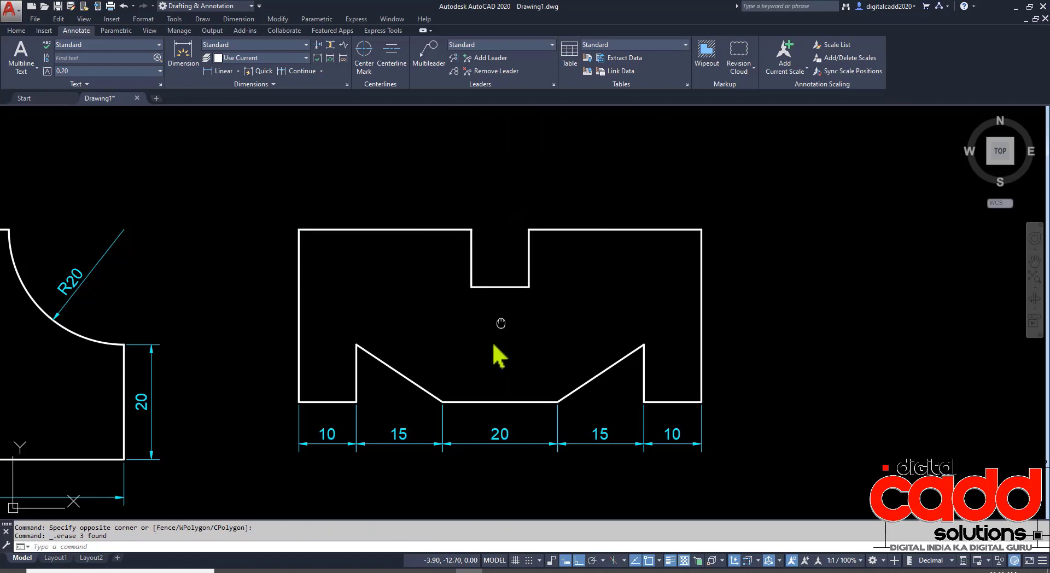
Step: Add a continuous Quick Dimension chain above EX: 5, covering both top edge segments and the notch width
{"action": "middle_click_drag", "start_coordinate": [344, 158], "coordinate": [324, 204]}
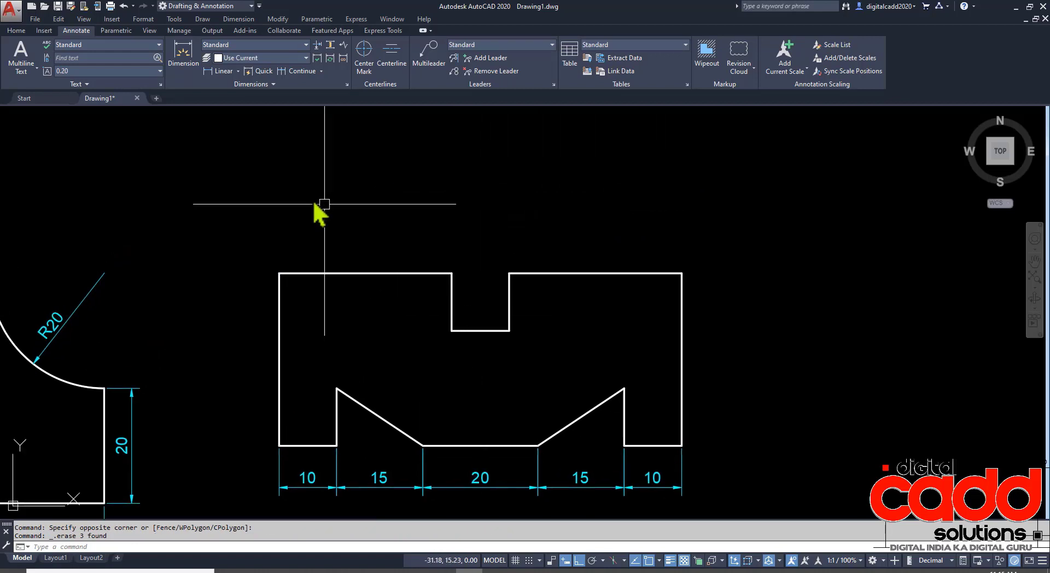
{"action": "left_click", "coordinate": [260, 71]}
{"action": "left_click", "coordinate": [749, 232]}
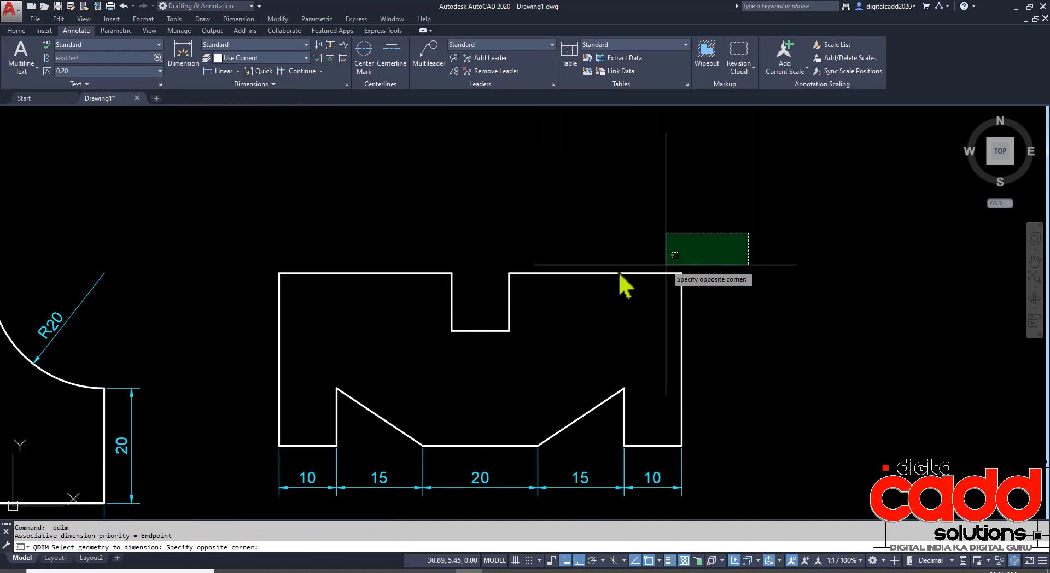
{"action": "left_click", "coordinate": [256, 287]}
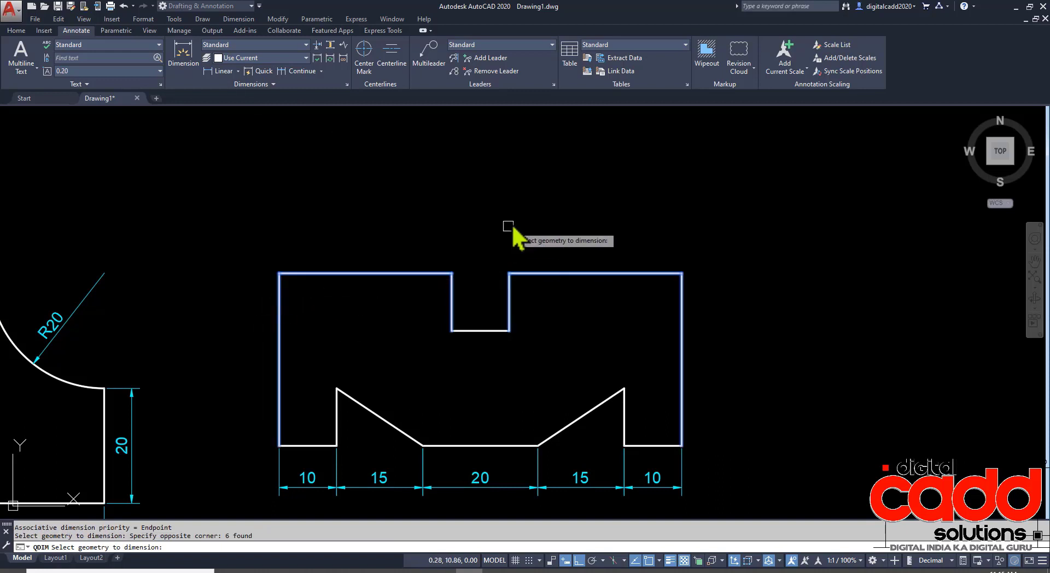
{"action": "key", "text": "Return"}
{"action": "left_click", "coordinate": [479, 240]}
Step: Add a vertical Quick Dimension chain beside EX: 5's right edge, using that edge, the right leg's inner side and the notch bottom
{"action": "middle_click_drag", "start_coordinate": [535, 444], "coordinate": [506, 407]}
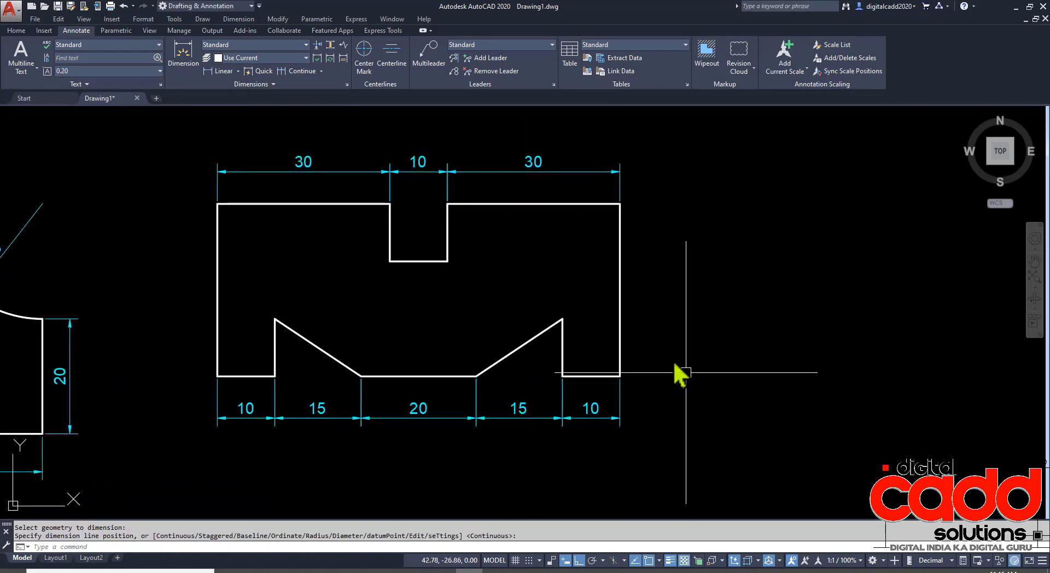
{"action": "left_click", "coordinate": [261, 71]}
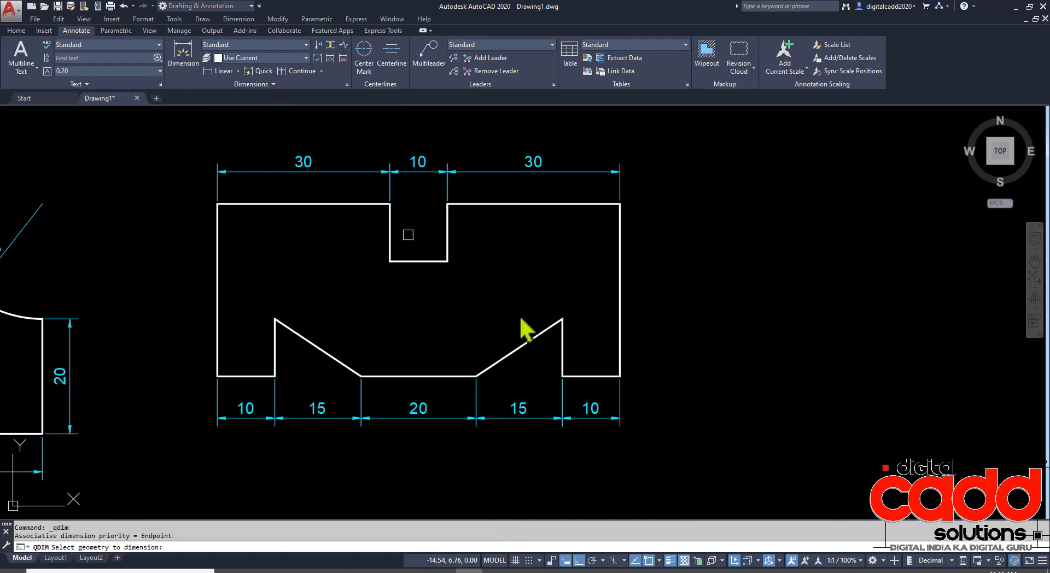
{"action": "left_click", "coordinate": [619, 365]}
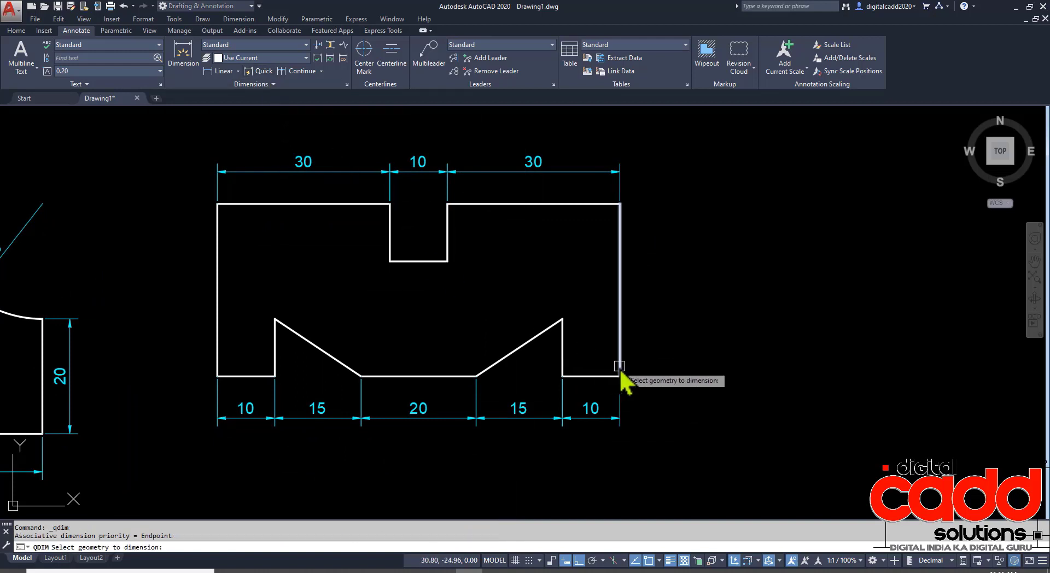
{"action": "left_click", "coordinate": [565, 353]}
{"action": "left_click", "coordinate": [422, 261]}
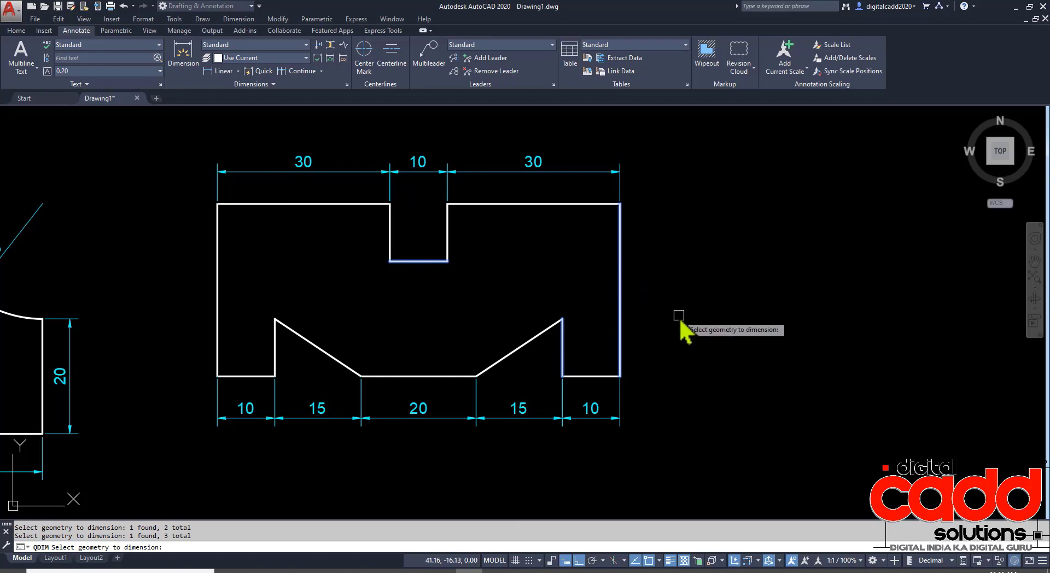
{"action": "key", "text": "Return"}
{"action": "left_click", "coordinate": [654, 377]}
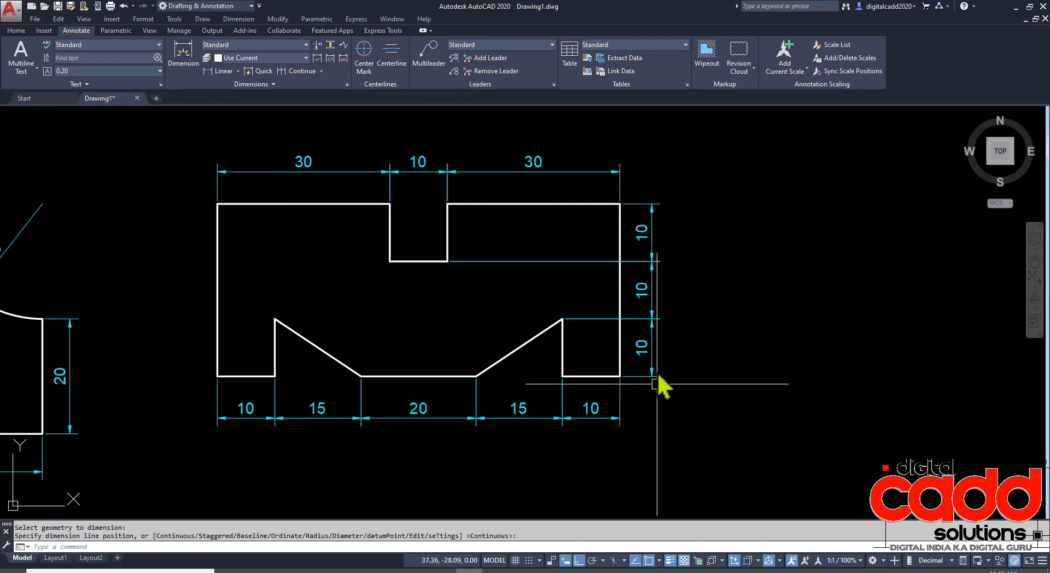
Step: Check EX: 6 in the assignment PDF and add a continuous vertical Quick Dimension chain beside its left side, covering the full height
{"action": "middle_click_drag", "start_coordinate": [530, 359], "coordinate": [618, 363]}
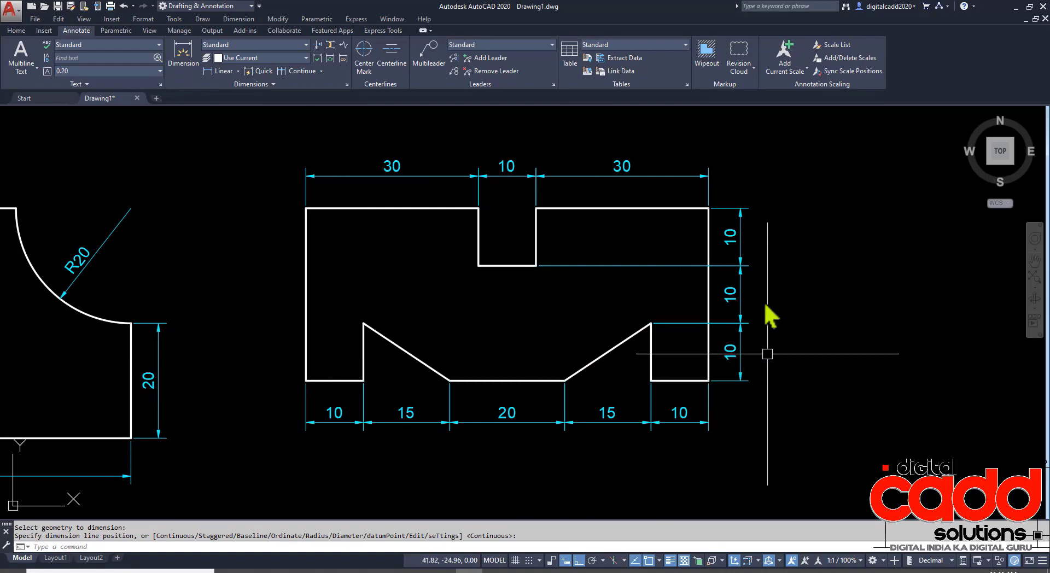
{"action": "scroll", "coordinate": [468, 421], "scroll_direction": "down", "scroll_amount": 2}
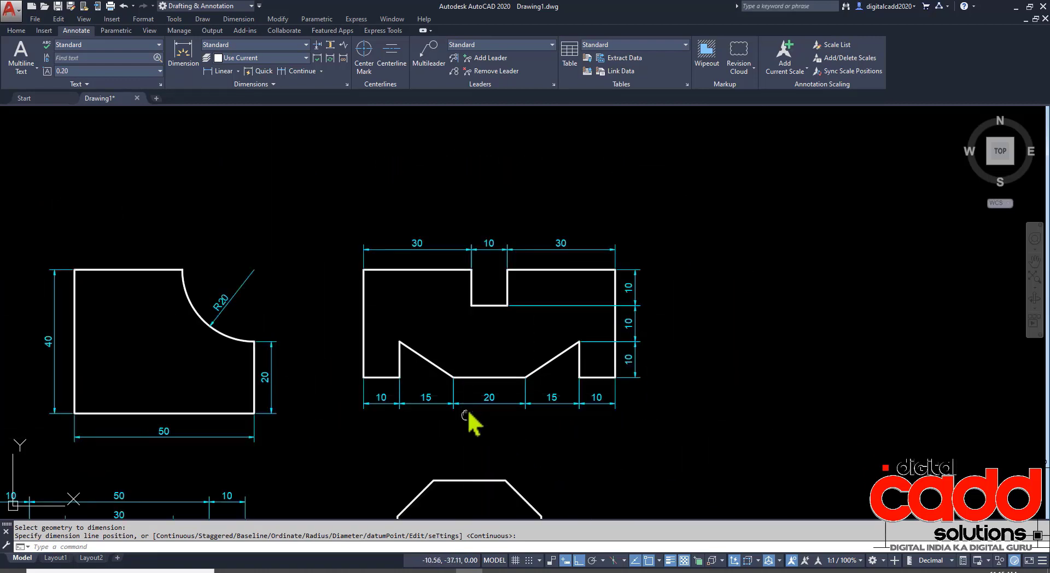
{"action": "middle_click_drag", "start_coordinate": [470, 422], "coordinate": [477, 202]}
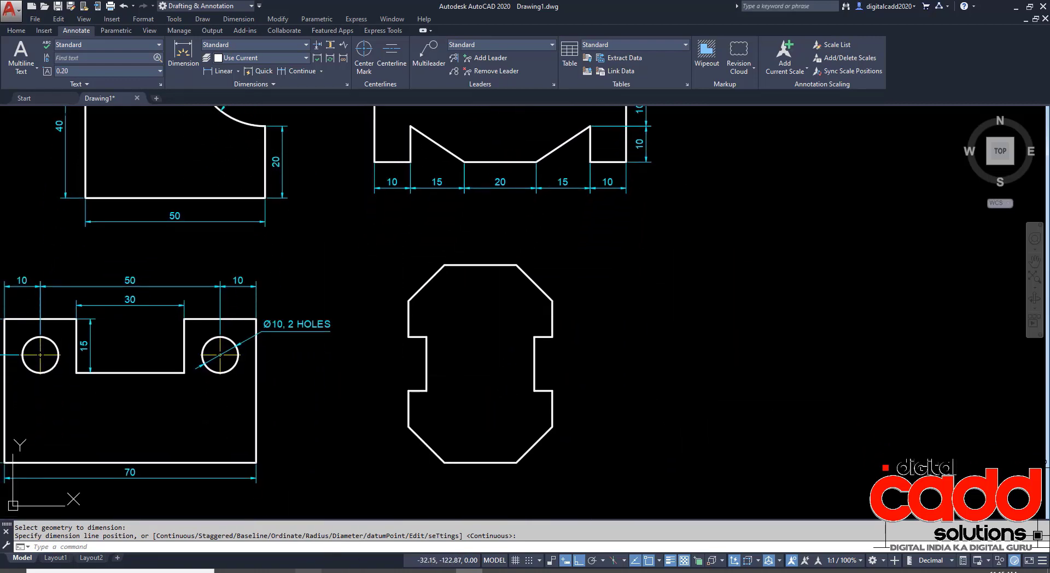
{"action": "key", "text": "alt+Tab"}
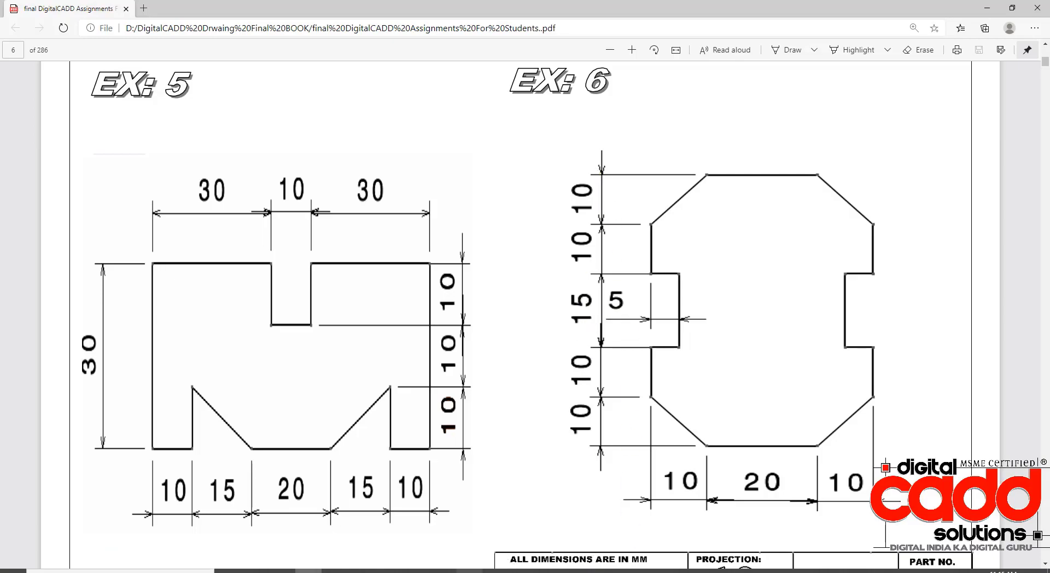
{"action": "key", "text": "alt+Tab"}
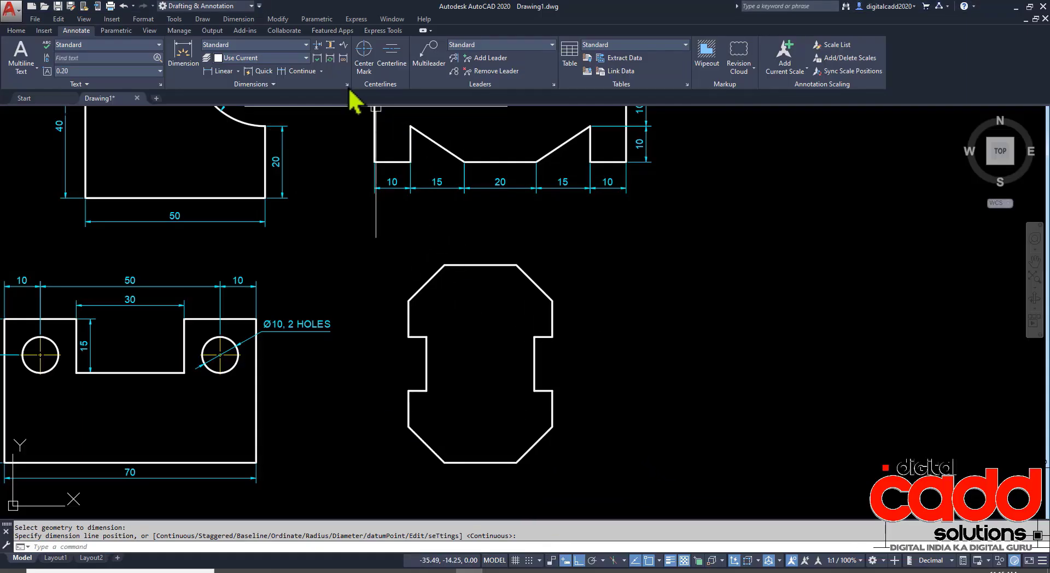
{"action": "left_click", "coordinate": [262, 76]}
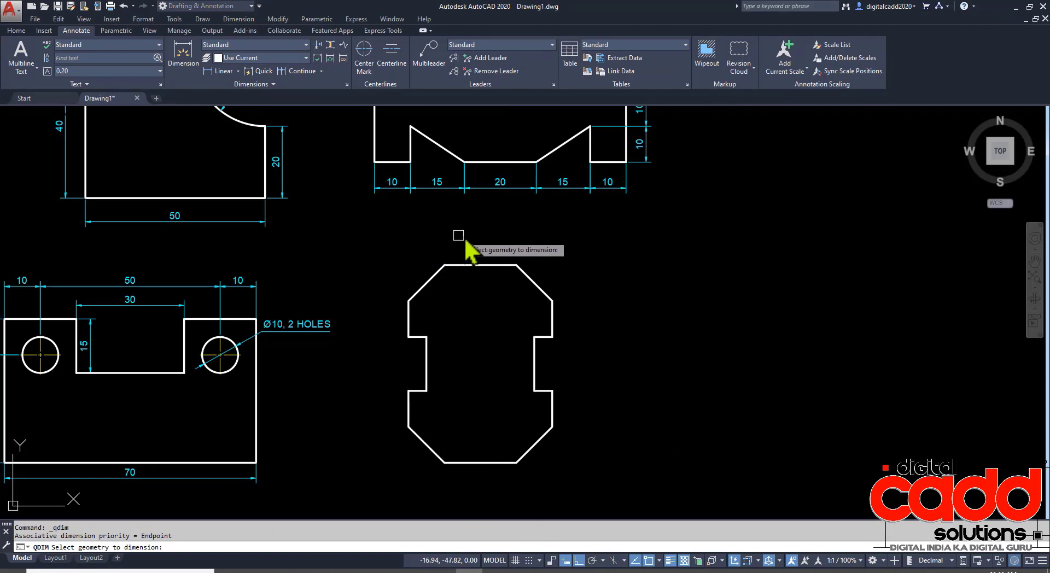
{"action": "left_click", "coordinate": [464, 235]}
{"action": "left_click", "coordinate": [397, 494]}
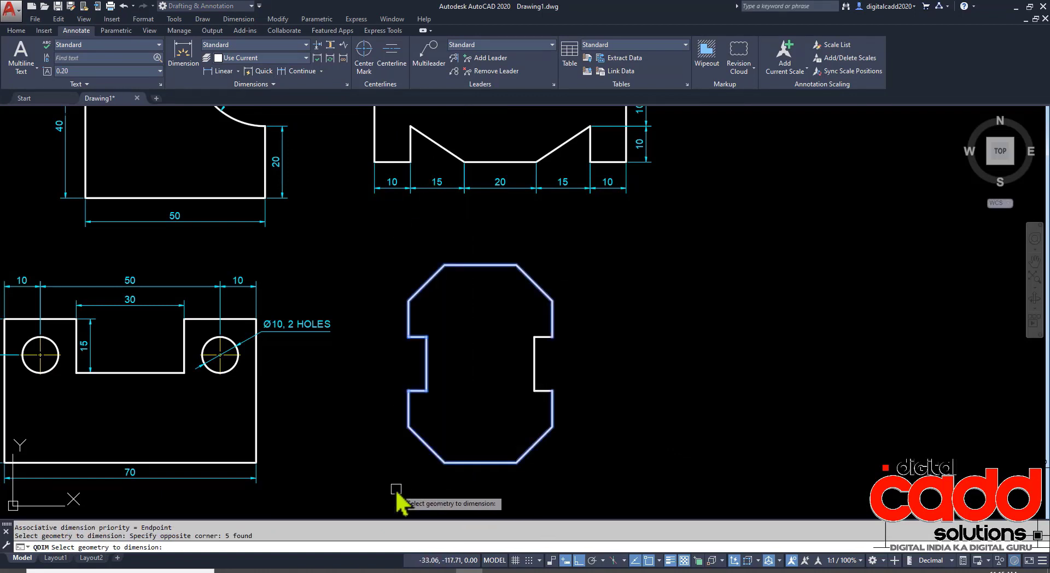
{"action": "key", "text": "Return"}
{"action": "left_click", "coordinate": [389, 373]}
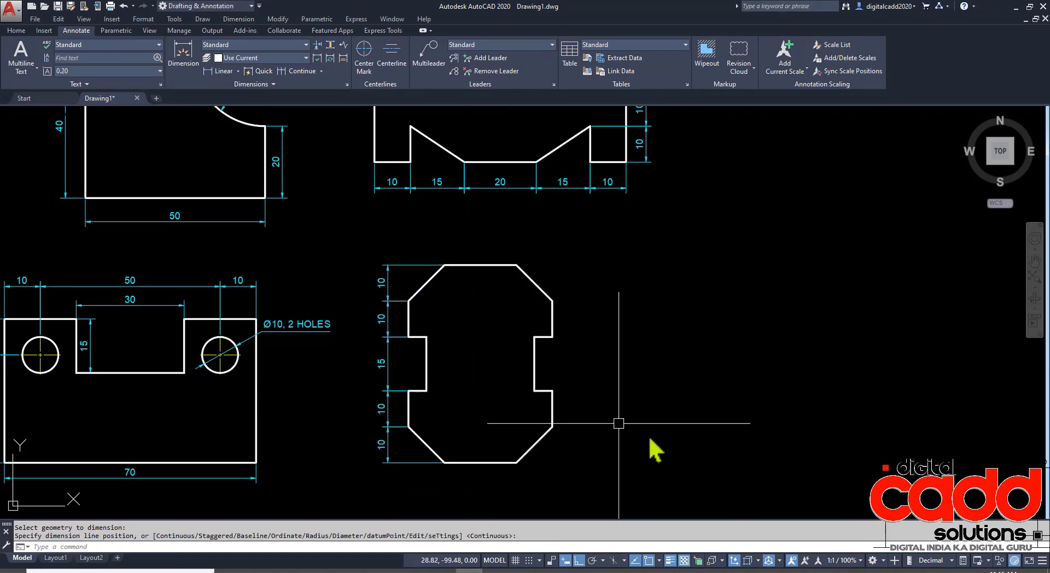
Step: Add a continuous horizontal Quick Dimension chain below EX: 6, using its bottom edge and covering both lower corner chamfers
{"action": "middle_click_drag", "start_coordinate": [681, 468], "coordinate": [644, 426]}
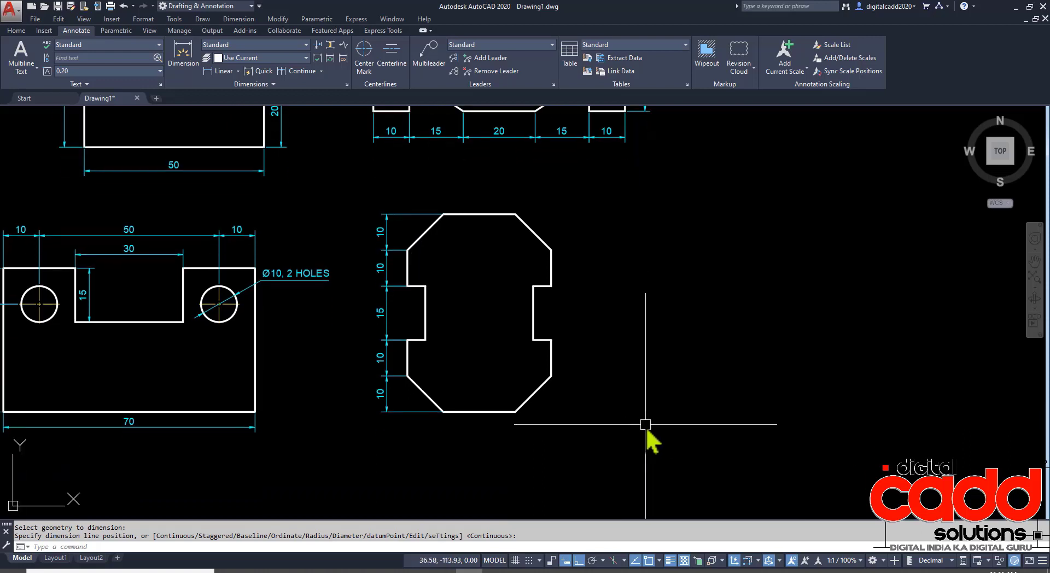
{"action": "key", "text": "Return"}
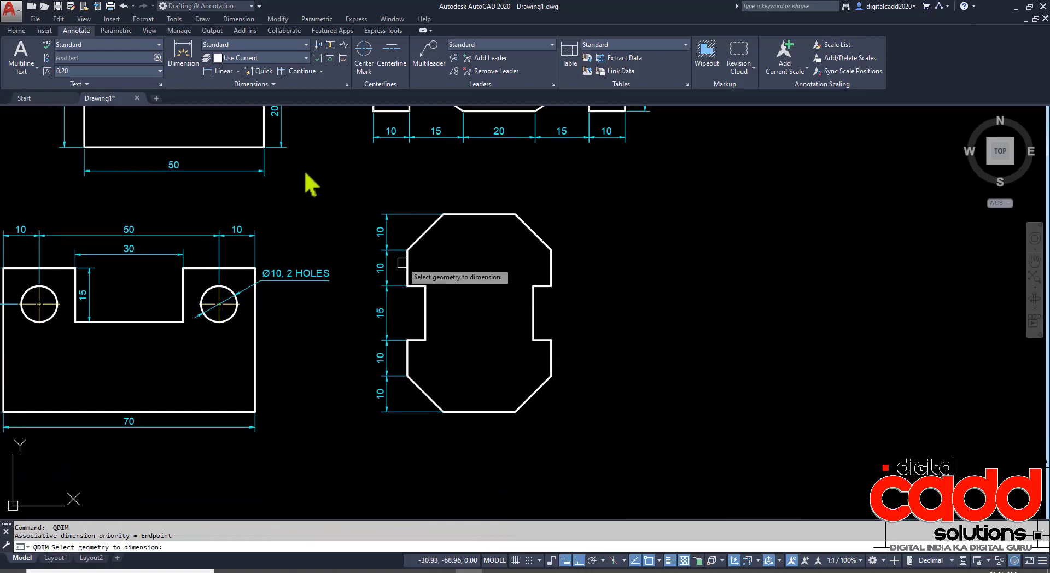
{"action": "left_click", "coordinate": [501, 414]}
{"action": "key", "text": "Return"}
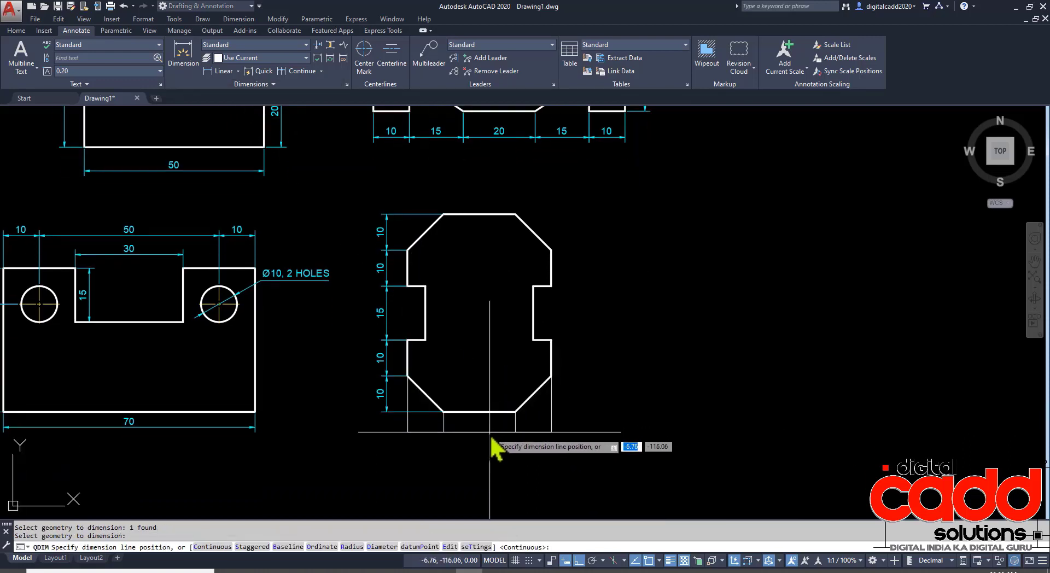
{"action": "left_click", "coordinate": [490, 435]}
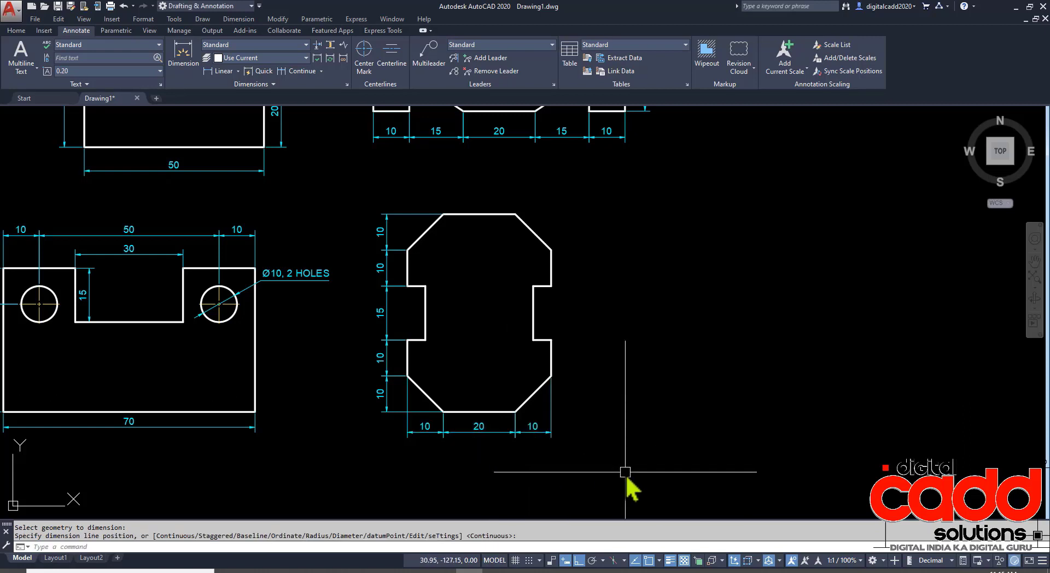
Step: Add a horizontal linear dimension for the depth of EX: 6's left notch, placed just below the notch's upper edge
{"action": "middle_click_drag", "start_coordinate": [493, 278], "coordinate": [501, 300]}
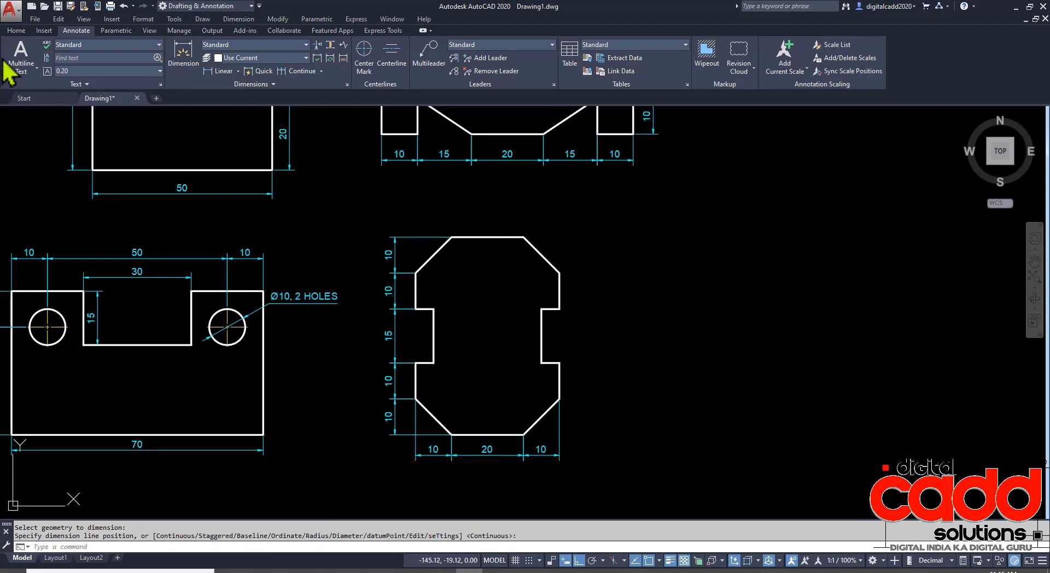
{"action": "left_click", "coordinate": [15, 31]}
{"action": "left_click", "coordinate": [339, 44]}
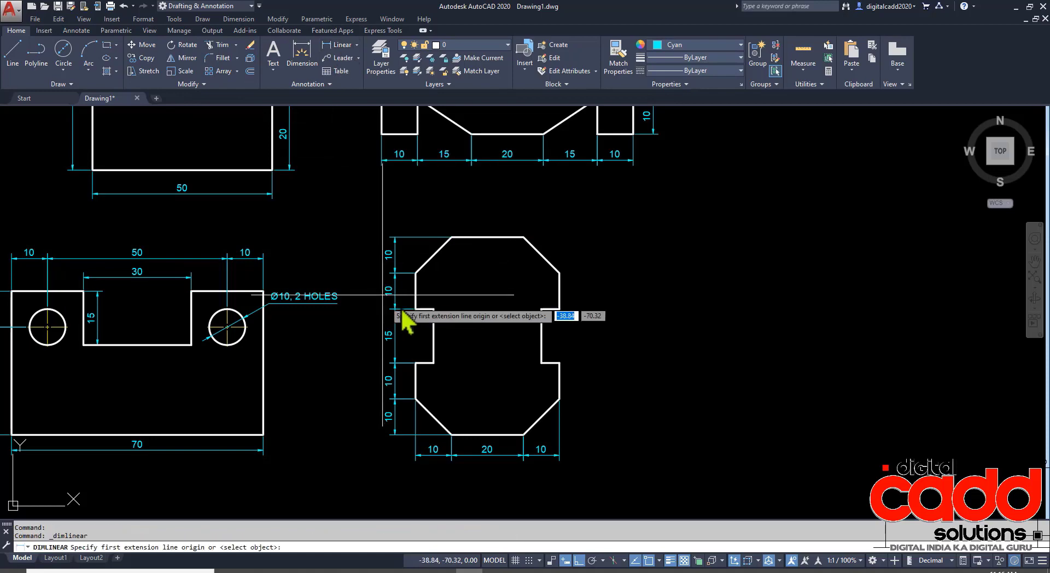
{"action": "scroll", "coordinate": [420, 312], "scroll_direction": "up", "scroll_amount": 6}
{"action": "left_click", "coordinate": [395, 314]}
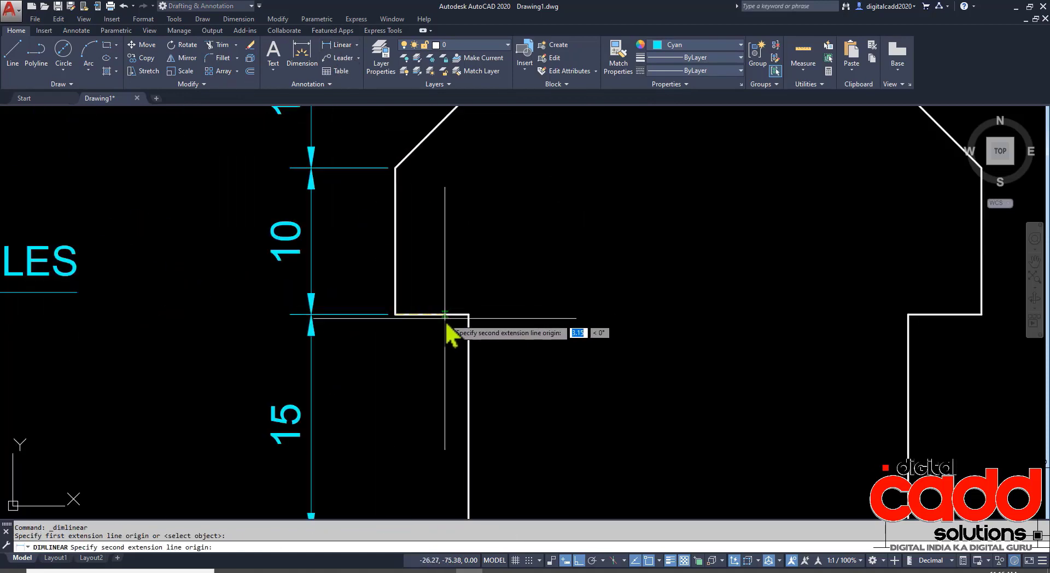
{"action": "left_click", "coordinate": [468, 315]}
{"action": "left_click", "coordinate": [441, 376]}
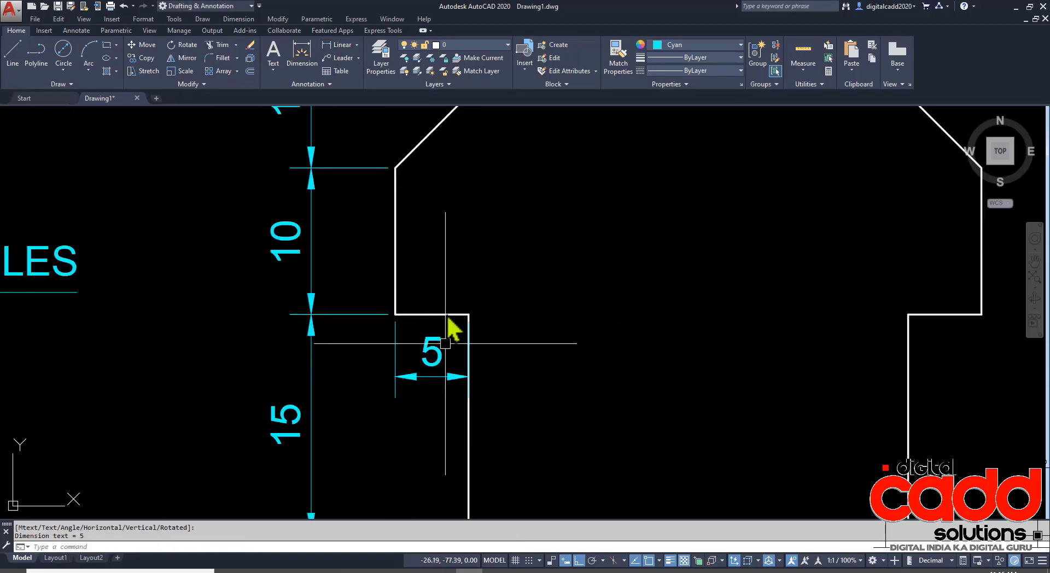
{"action": "scroll", "coordinate": [470, 293], "scroll_direction": "down", "scroll_amount": 4}
{"action": "scroll", "coordinate": [540, 343], "scroll_direction": "down", "scroll_amount": 5}
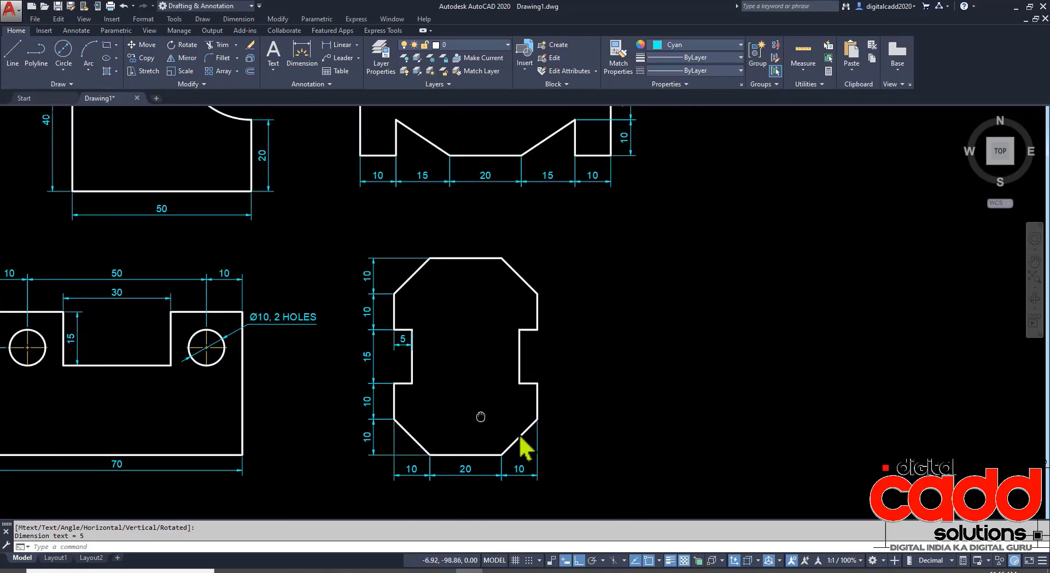
{"action": "mouse_move", "coordinate": [386, 313]}
{"action": "middle_mouse_down"}
{"action": "mouse_move", "coordinate": [495, 321]}
{"action": "mouse_move", "coordinate": [461, 321]}
{"action": "middle_mouse_up"}
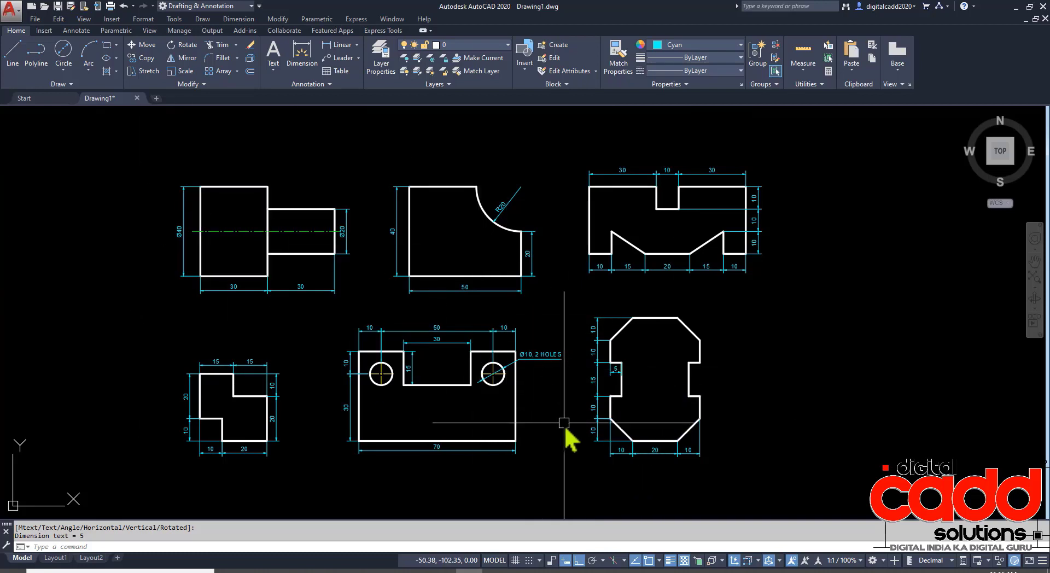
Step: Set the current linetype for new objects to BORDER
{"action": "left_click", "coordinate": [692, 46]}
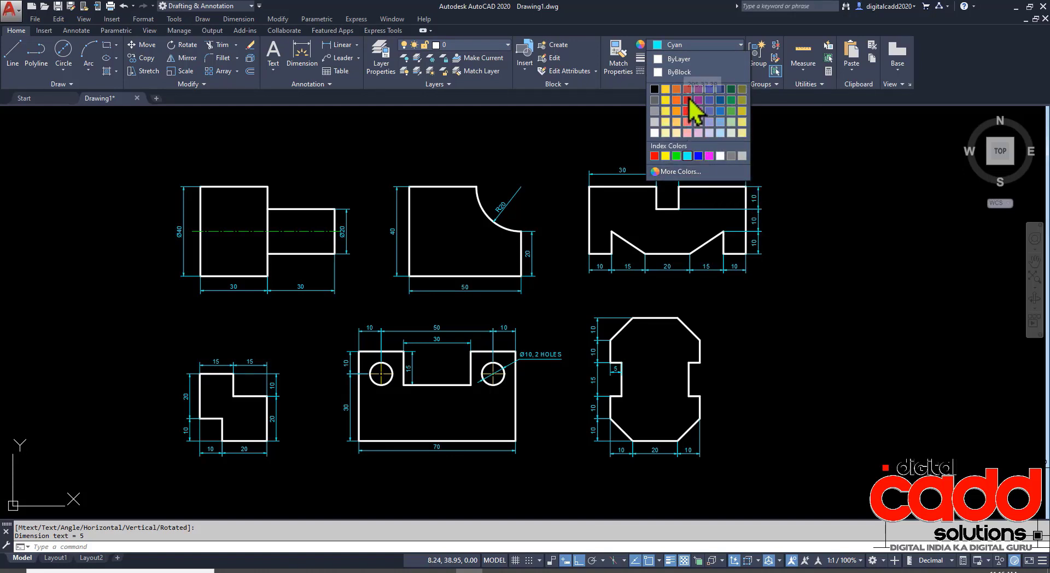
{"action": "left_click", "coordinate": [790, 248]}
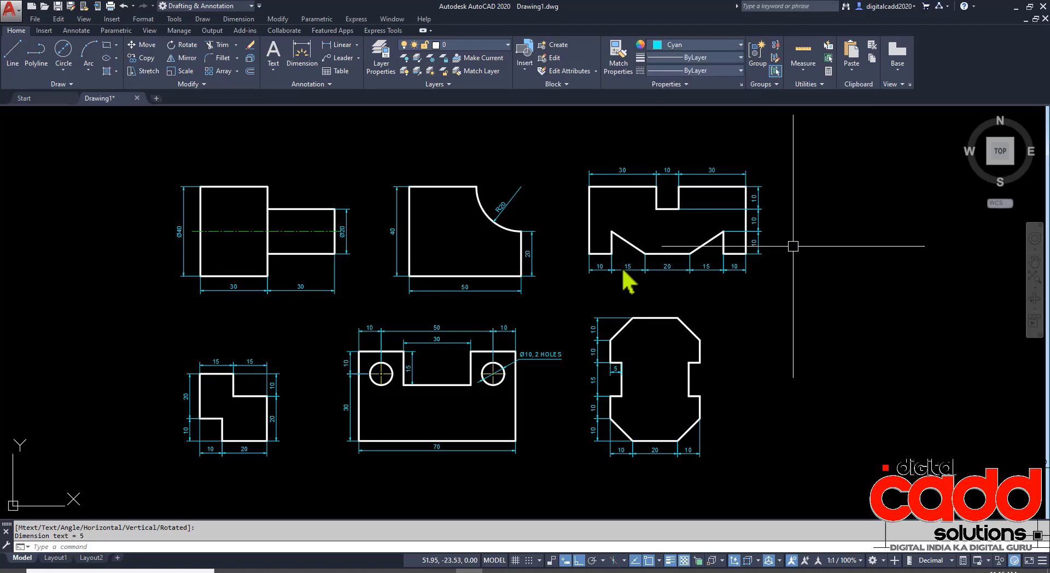
{"action": "left_click", "coordinate": [705, 73]}
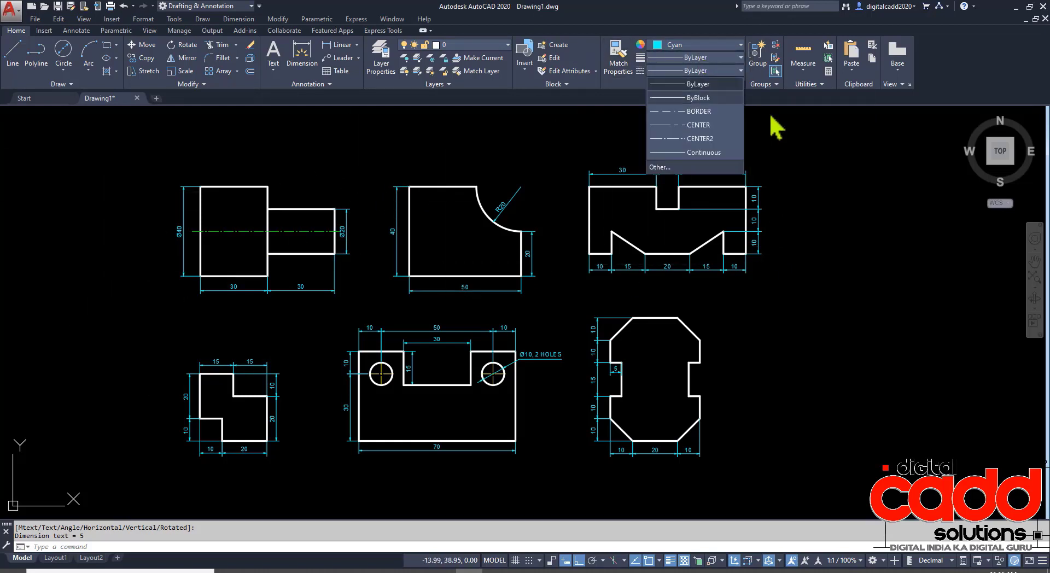
{"action": "left_click", "coordinate": [695, 111]}
{"action": "left_click", "coordinate": [106, 45]}
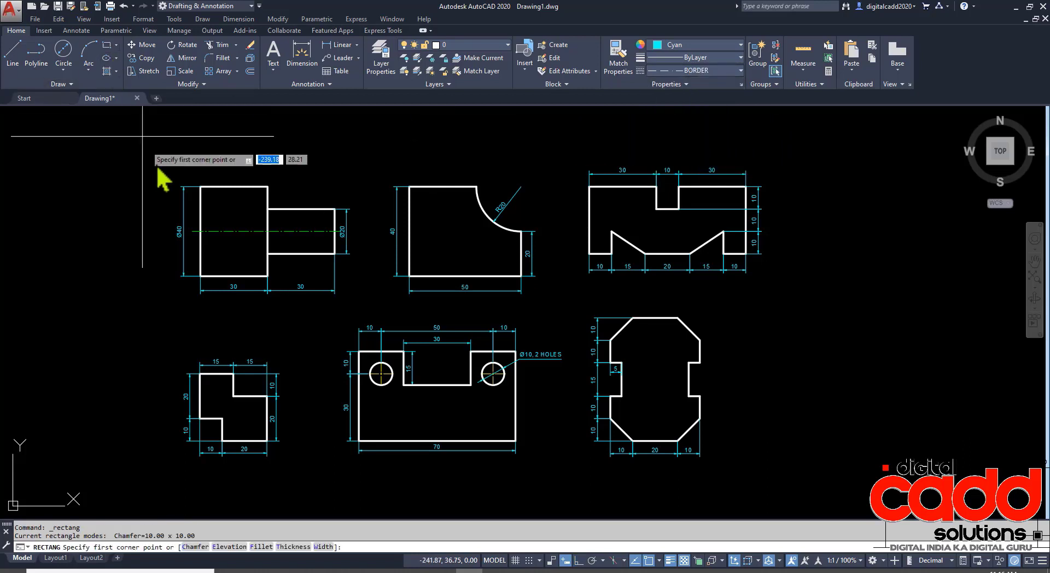
{"action": "left_click", "coordinate": [157, 134]}
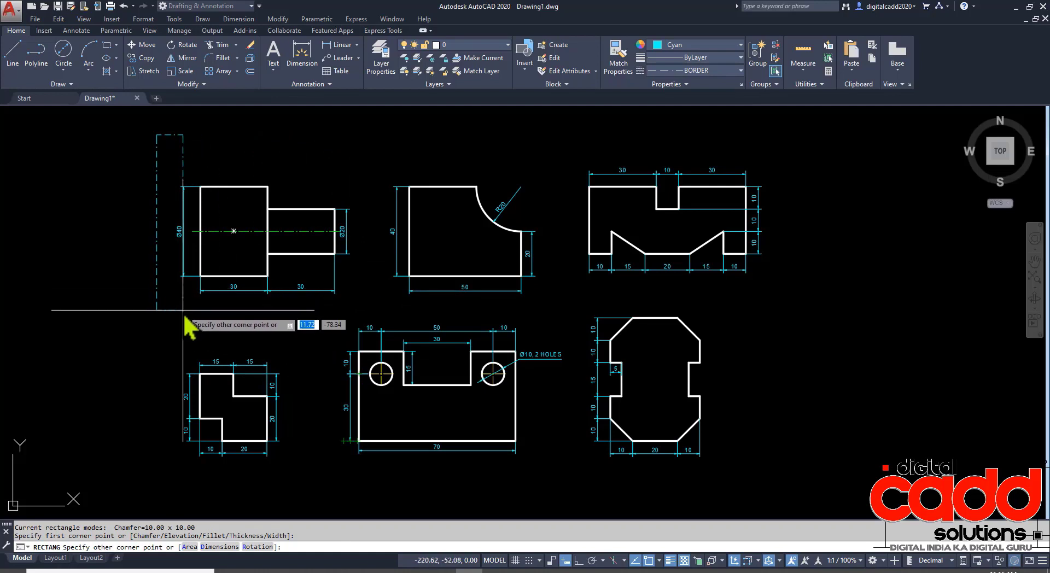
{"action": "key", "text": "Escape"}
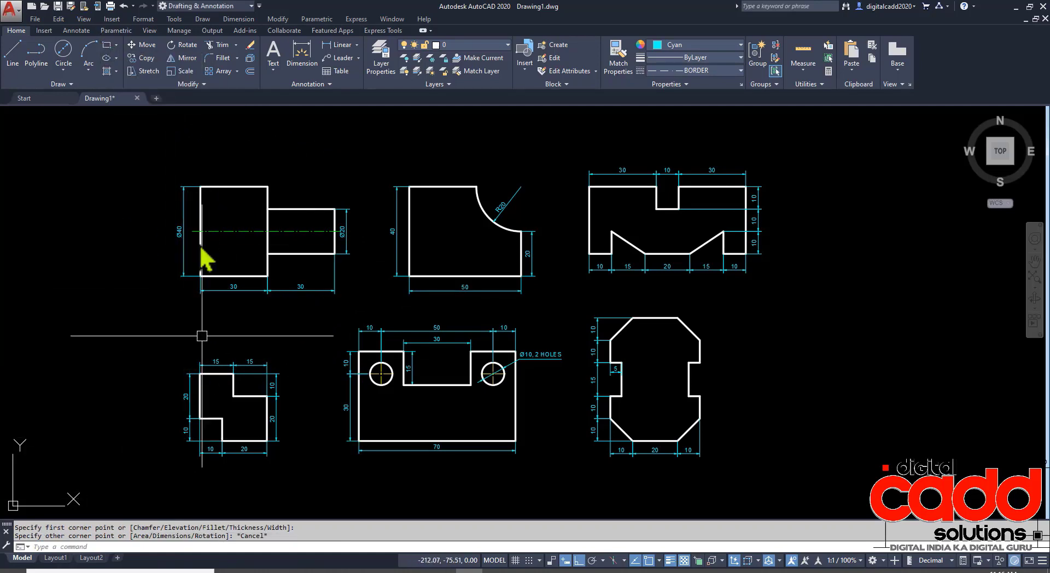
Step: Restart the Rectangle command and set both its chamfer distances to 0
{"action": "key", "text": "space"}
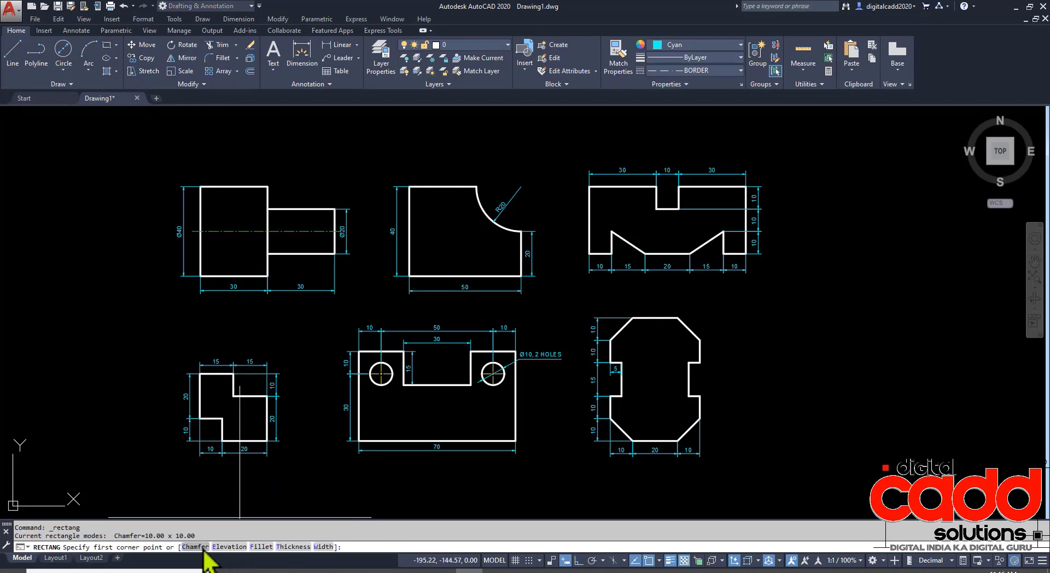
{"action": "left_click", "coordinate": [208, 546]}
{"action": "type", "text": "0"}
{"action": "key", "text": "Return"}
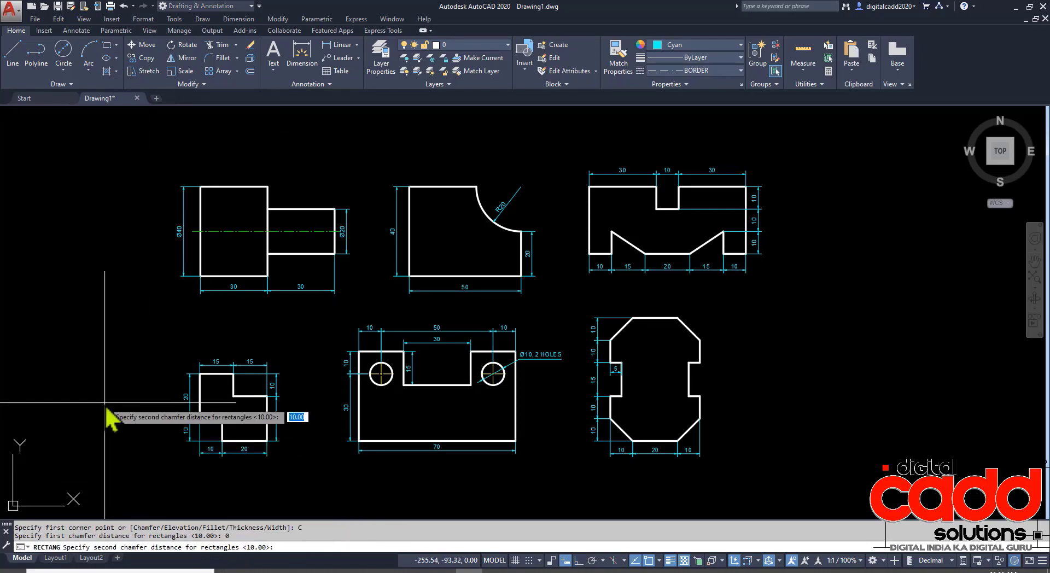
{"action": "type", "text": "0"}
{"action": "key", "text": "Return"}
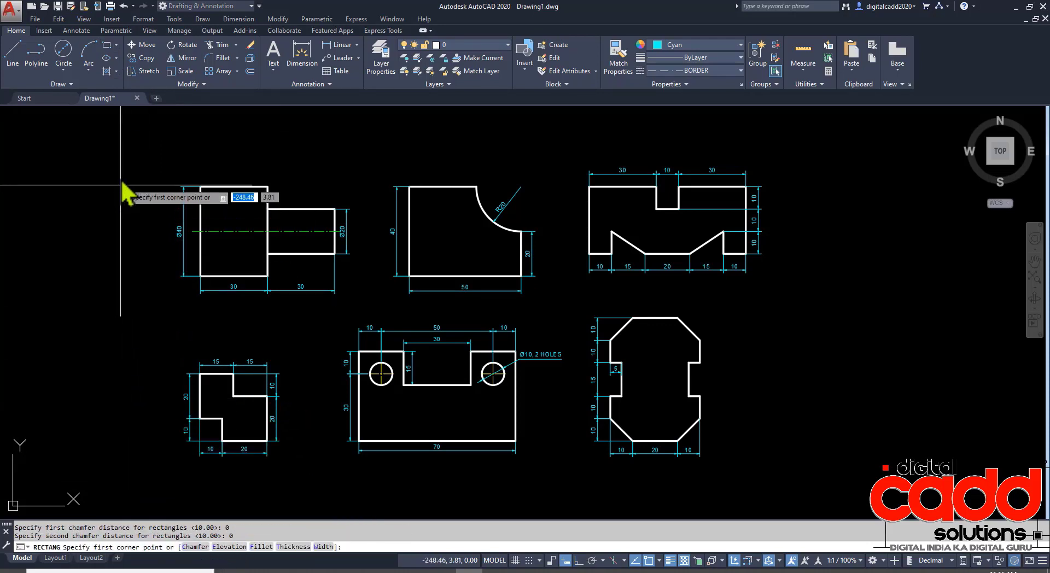
Step: Set the current colour to ByLayer and draw a rectangular border enclosing all six dimensioned figures
{"action": "left_click", "coordinate": [665, 47]}
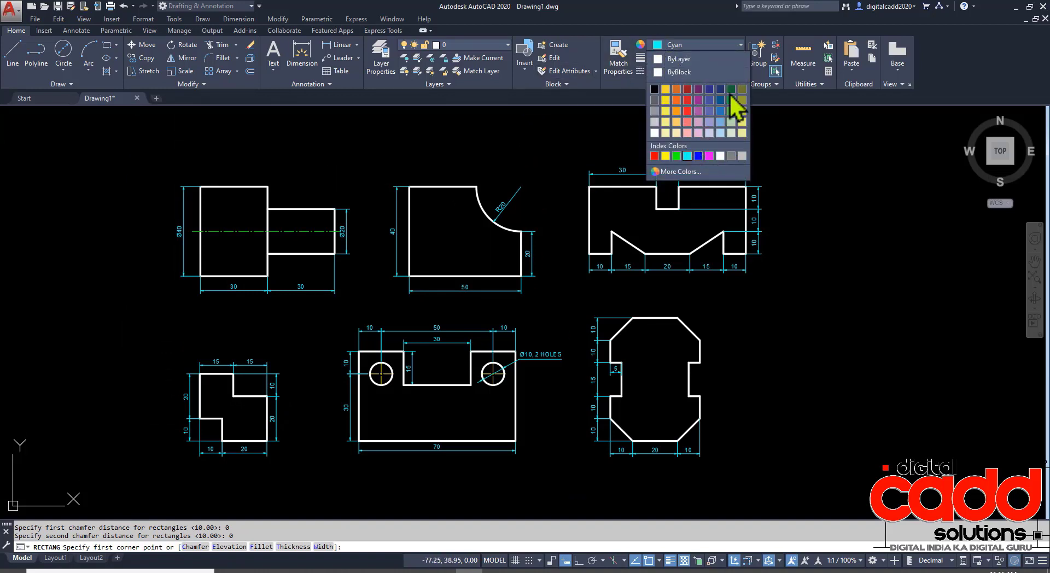
{"action": "left_click", "coordinate": [678, 59]}
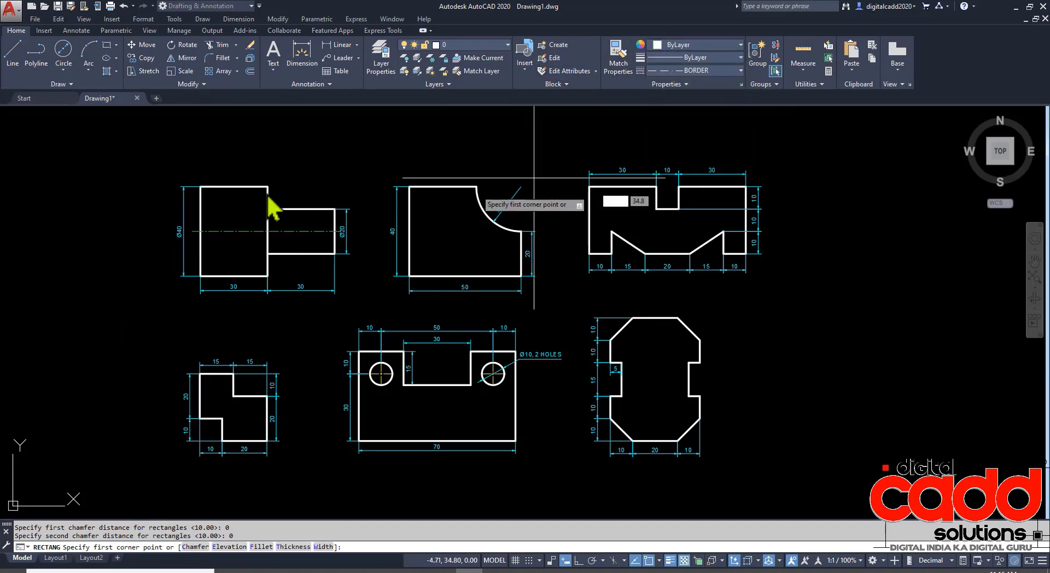
{"action": "left_click", "coordinate": [147, 153]}
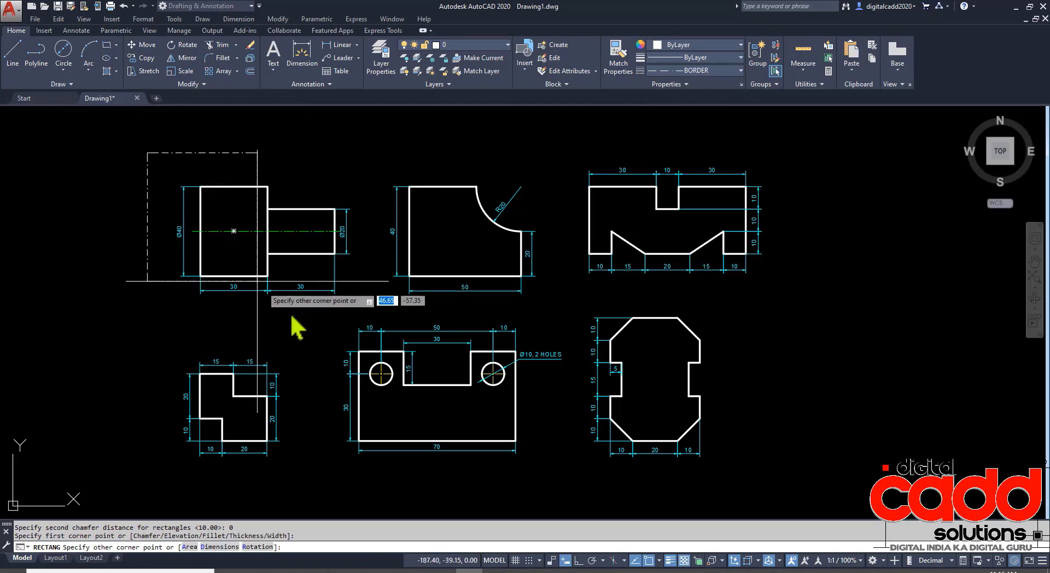
{"action": "left_click", "coordinate": [790, 495]}
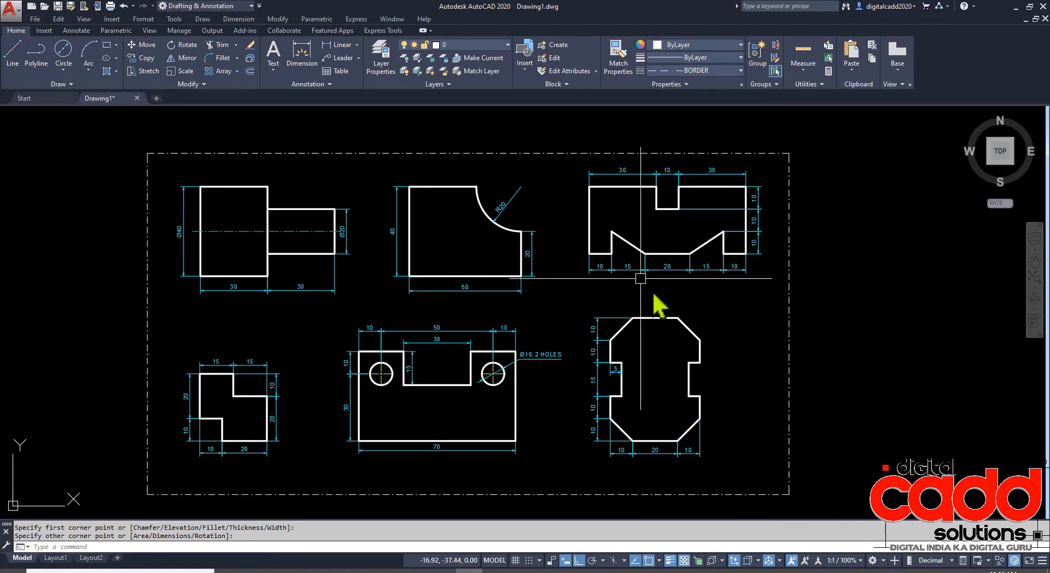
Step: Set the linetype scale of the border rectangle to 3
{"action": "left_click", "coordinate": [791, 329]}
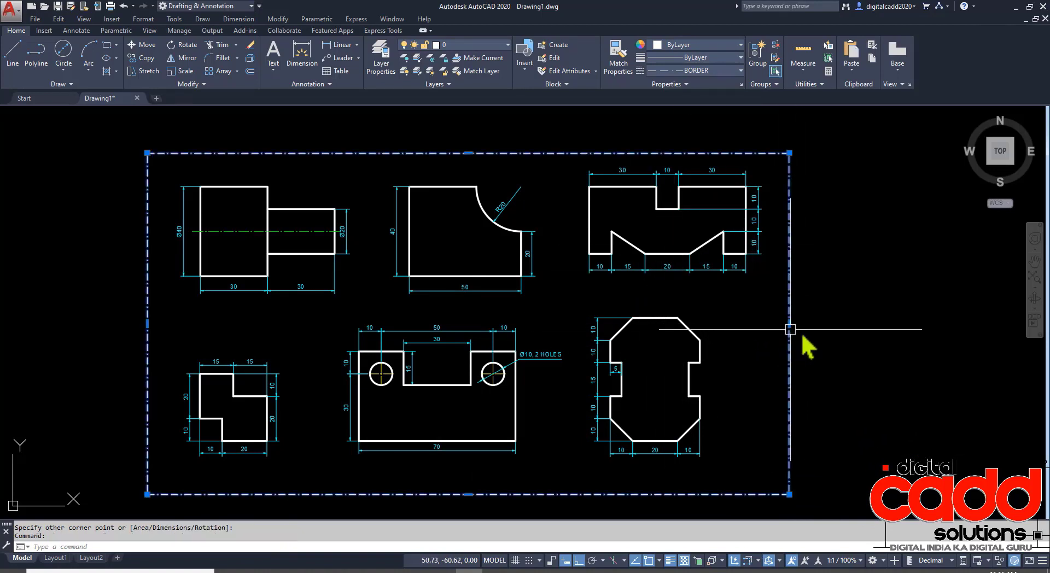
{"action": "key", "text": "ctrl+1"}
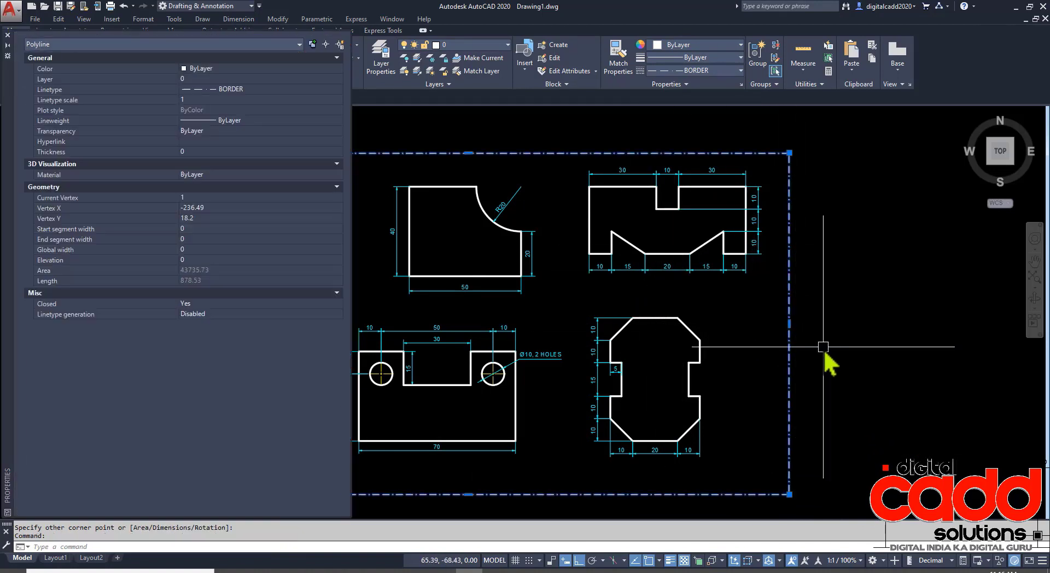
{"action": "left_click", "coordinate": [211, 100]}
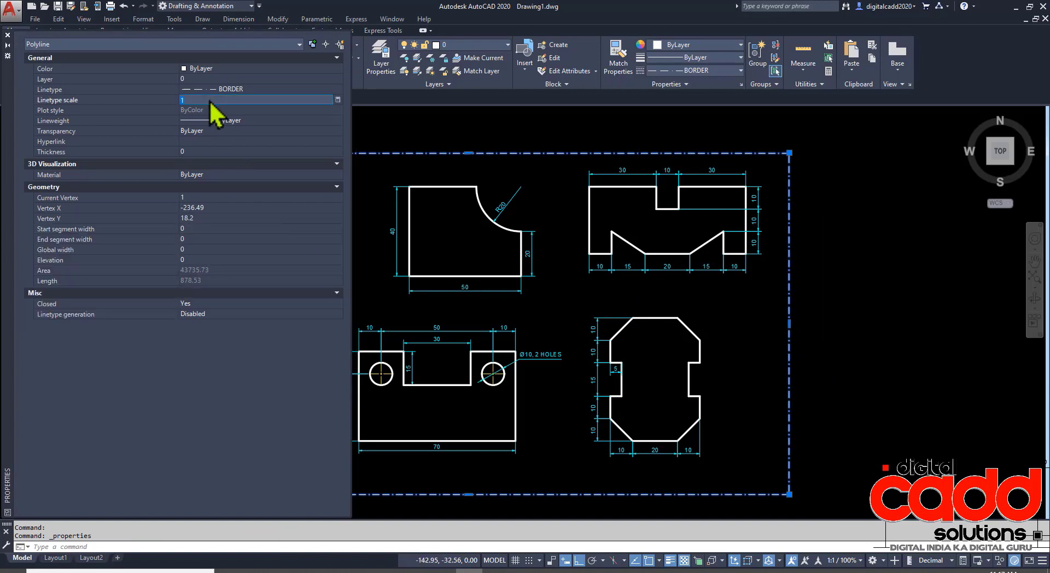
{"action": "key", "text": "Return"}
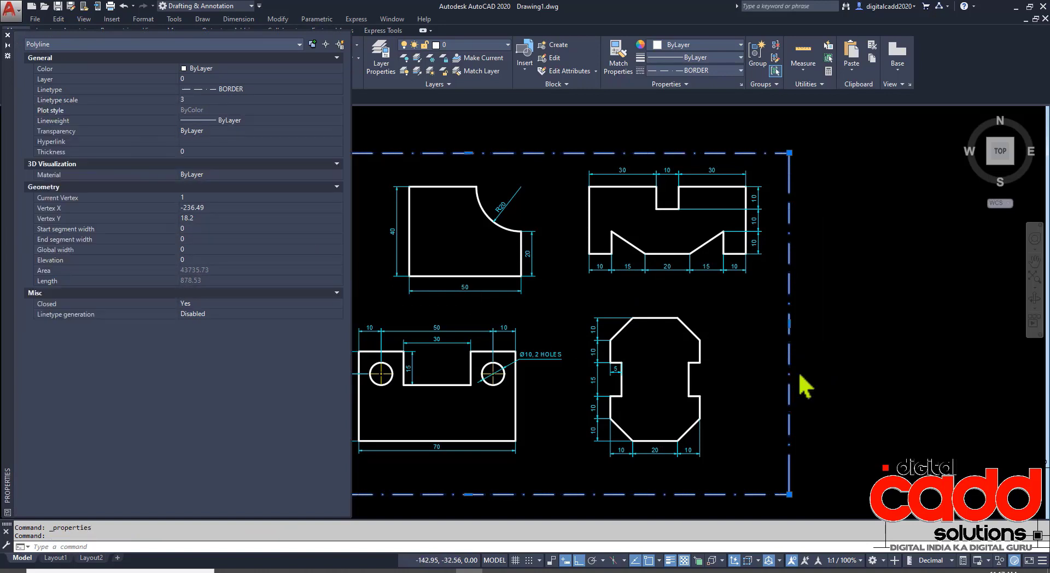
Step: Offset the border rectangle outward by 4 units to create a second, outer frame around the figures
{"action": "left_click", "coordinate": [7, 35]}
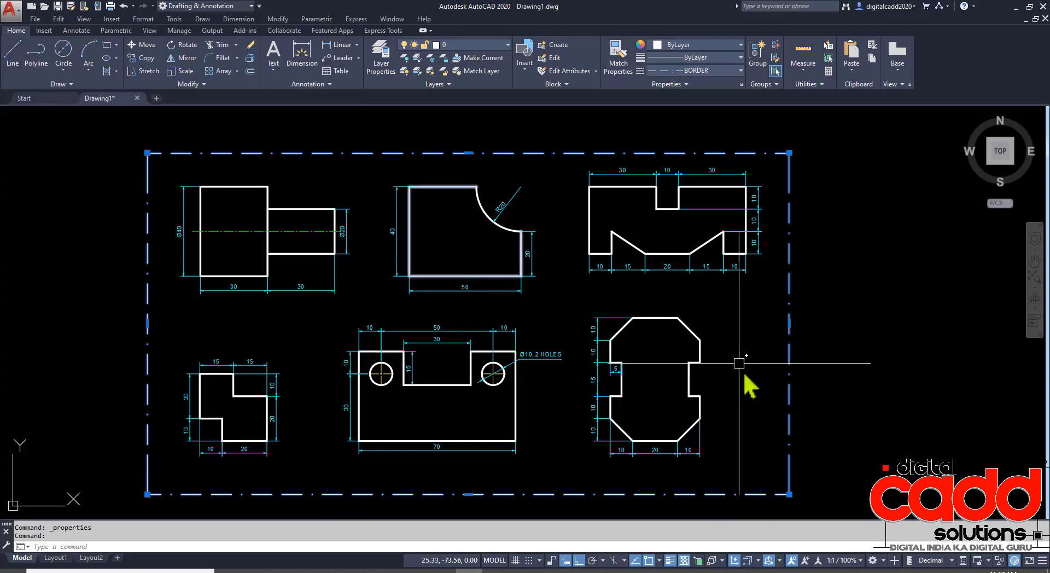
{"action": "key", "text": "Escape"}
{"action": "middle_click_drag", "start_coordinate": [720, 371], "coordinate": [666, 370]}
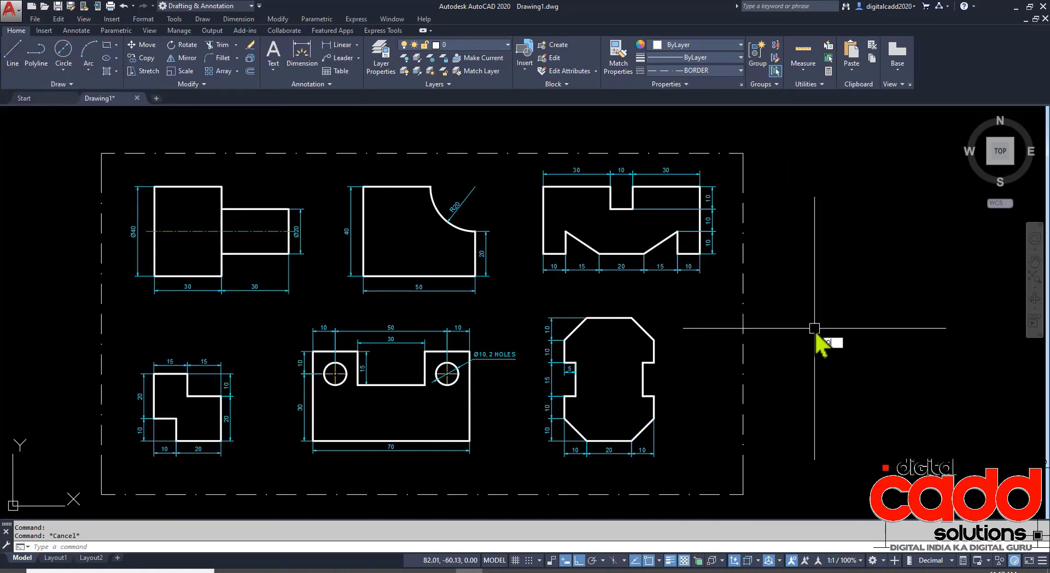
{"action": "type", "text": "o"}
{"action": "key", "text": "Return"}
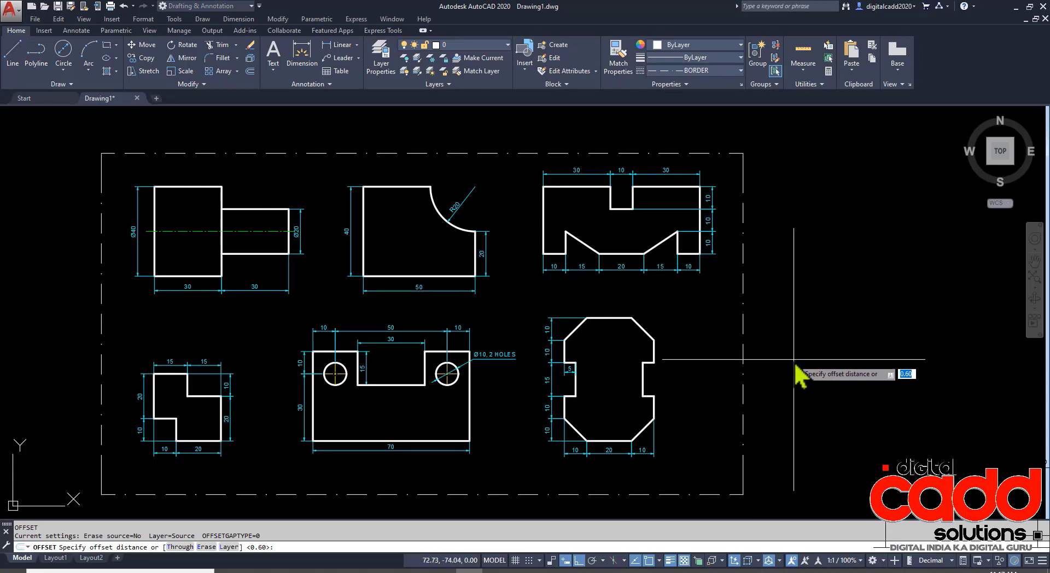
{"action": "type", "text": "1"}
{"action": "key", "text": "Return"}
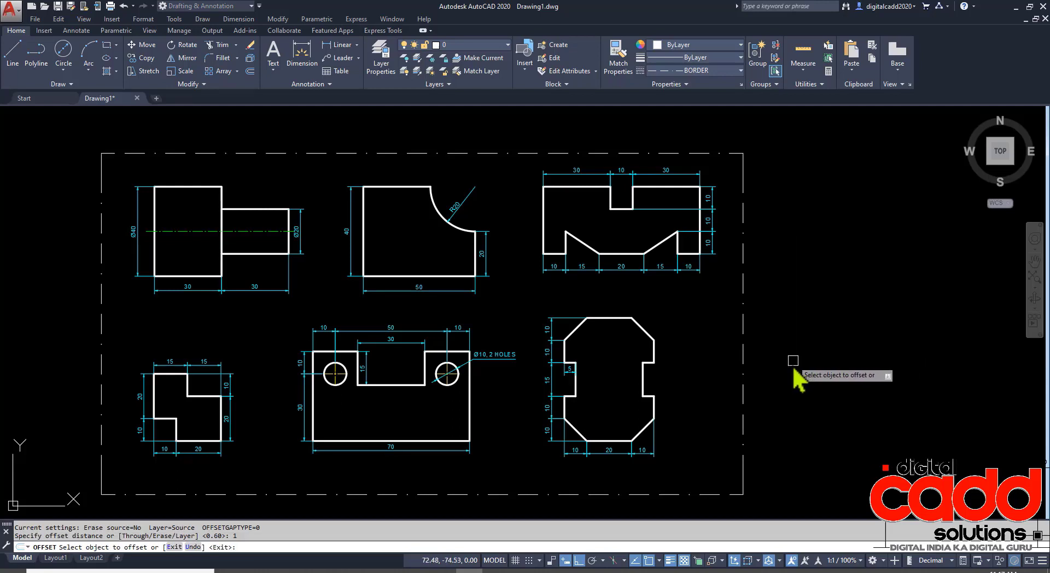
{"action": "left_click", "coordinate": [748, 350]}
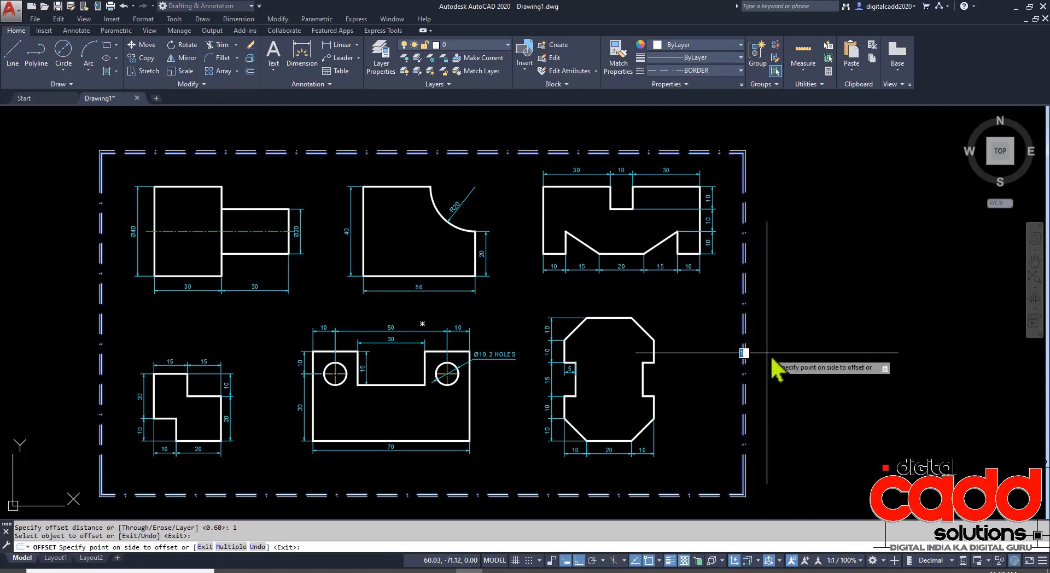
{"action": "left_click", "coordinate": [822, 349]}
{"action": "key", "text": "Return"}
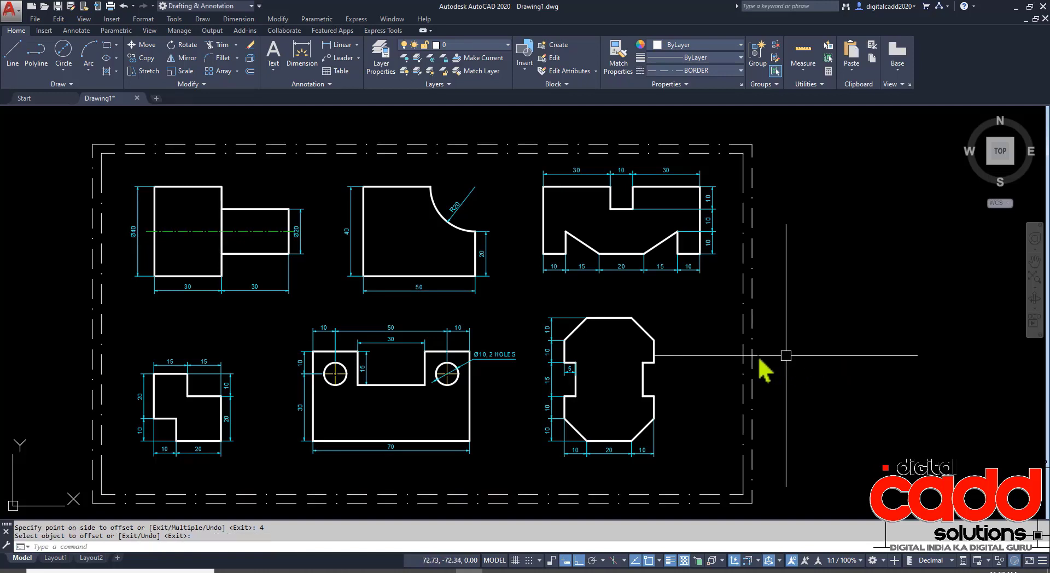
Step: Set the linetype scale of both border rectangles to 1.5 and save the drawing
{"action": "middle_click_drag", "start_coordinate": [543, 340], "coordinate": [576, 331]}
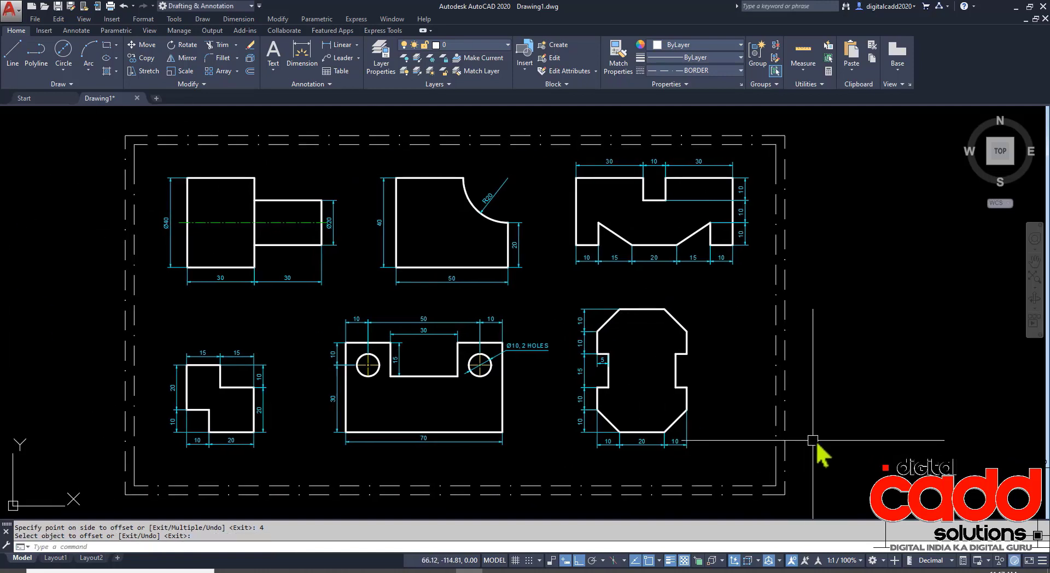
{"action": "left_click", "coordinate": [815, 438]}
{"action": "left_click", "coordinate": [735, 482]}
{"action": "key", "text": "ctrl+1"}
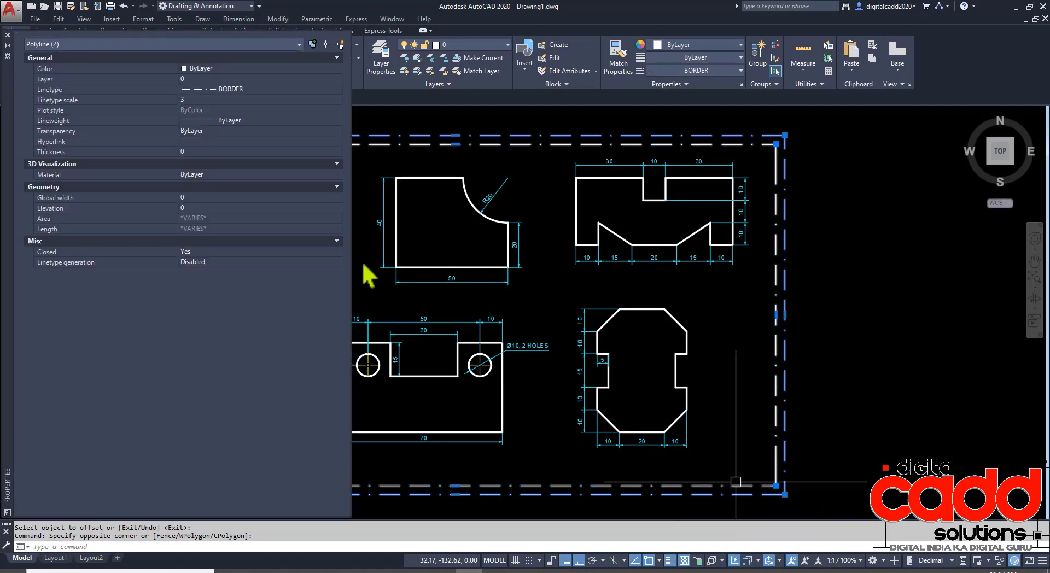
{"action": "left_click", "coordinate": [202, 101]}
{"action": "type", "text": "3"}
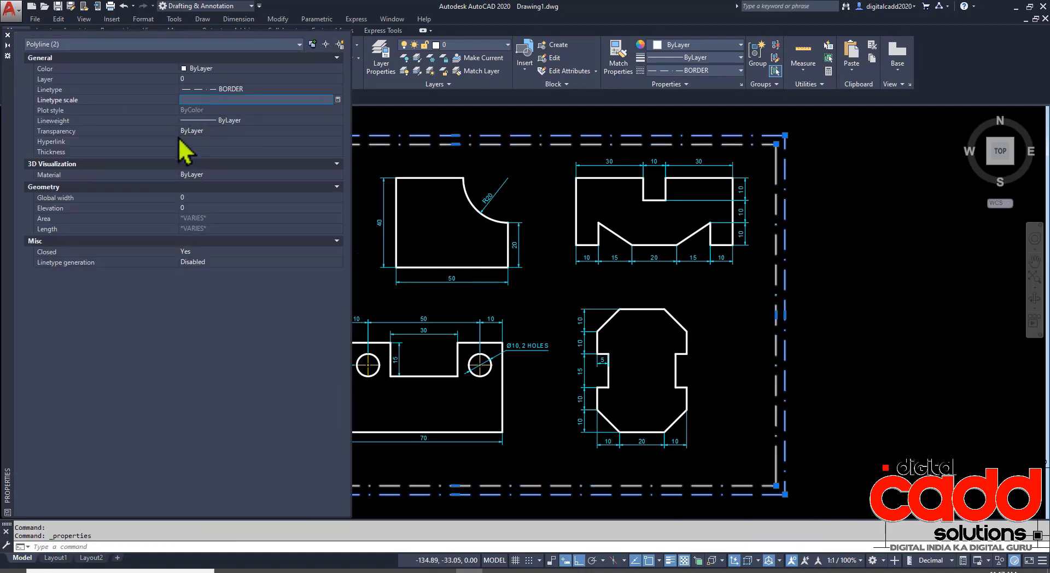
{"action": "type", "text": "1.5"}
{"action": "key", "text": "Return"}
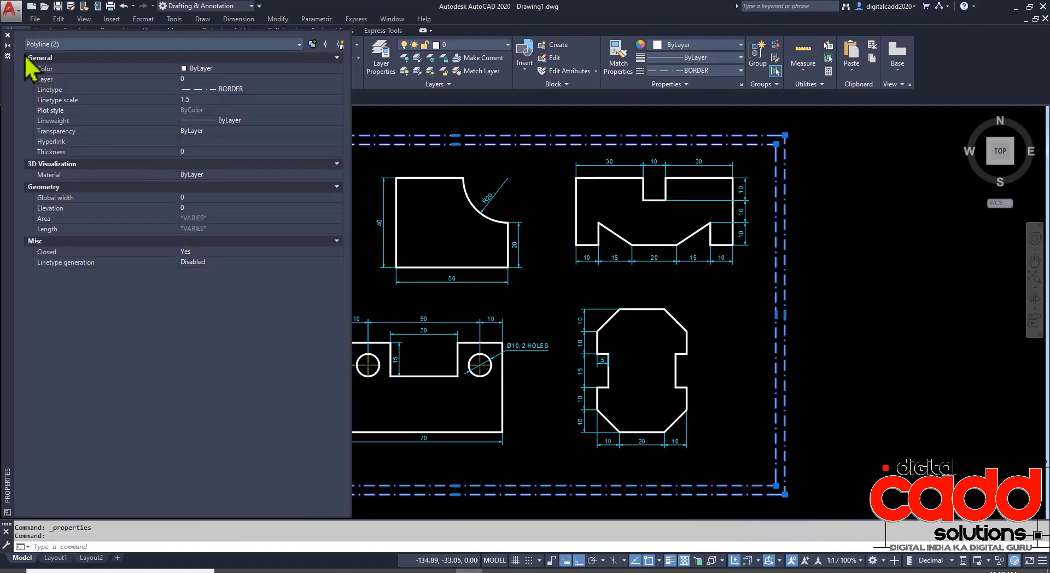
{"action": "left_click", "coordinate": [7, 35]}
{"action": "key", "text": "Escape"}
{"action": "mouse_move", "coordinate": [498, 318]}
{"action": "middle_mouse_down"}
{"action": "mouse_move", "coordinate": [561, 301]}
{"action": "mouse_move", "coordinate": [503, 314]}
{"action": "middle_mouse_up"}
{"action": "middle_click_drag", "start_coordinate": [613, 418], "coordinate": [611, 413]}
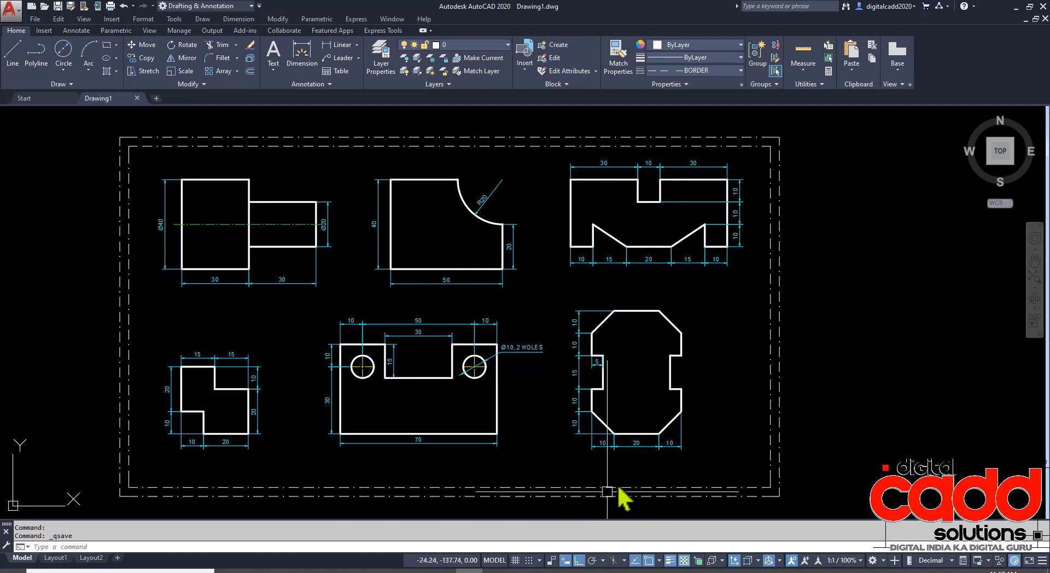
{"action": "middle_click_drag", "start_coordinate": [689, 444], "coordinate": [713, 436]}
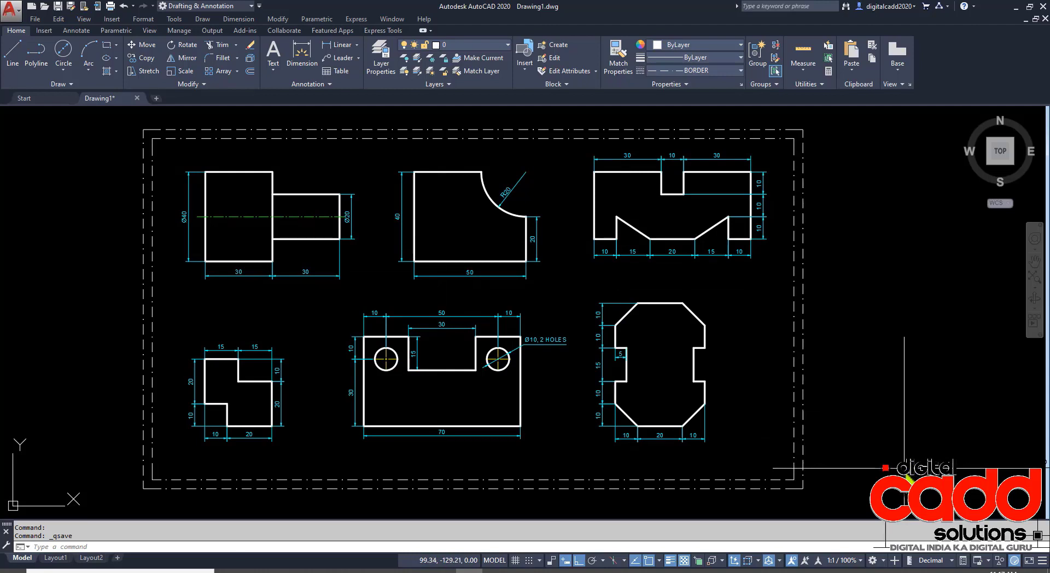
{"action": "middle_click_drag", "start_coordinate": [695, 348], "coordinate": [704, 350]}
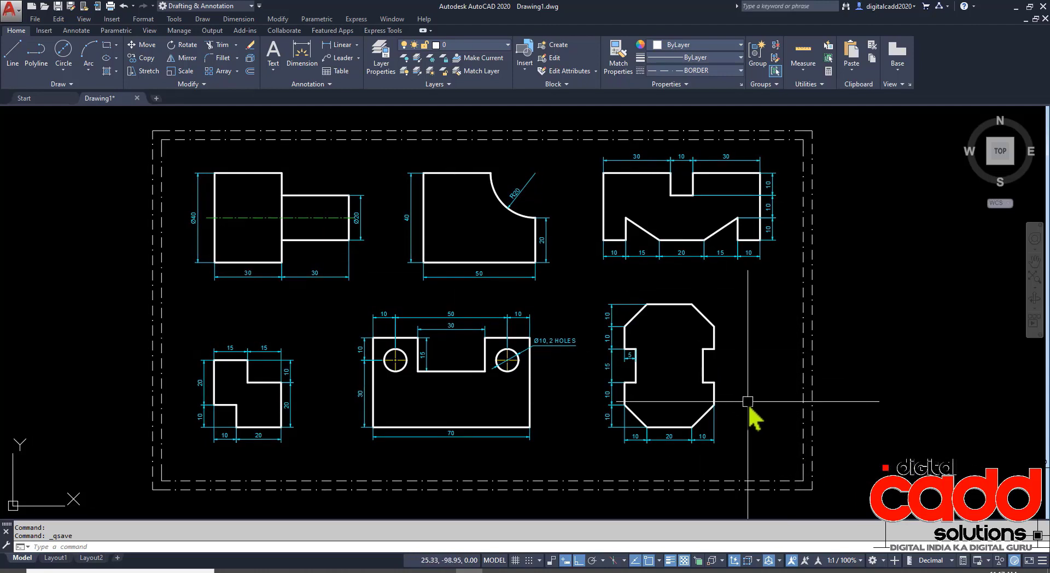
{"action": "mouse_move", "coordinate": [748, 405]}
{"action": "middle_mouse_down"}
{"action": "mouse_move", "coordinate": [682, 399]}
{"action": "mouse_move", "coordinate": [701, 425]}
{"action": "mouse_move", "coordinate": [770, 421]}
{"action": "middle_mouse_up"}
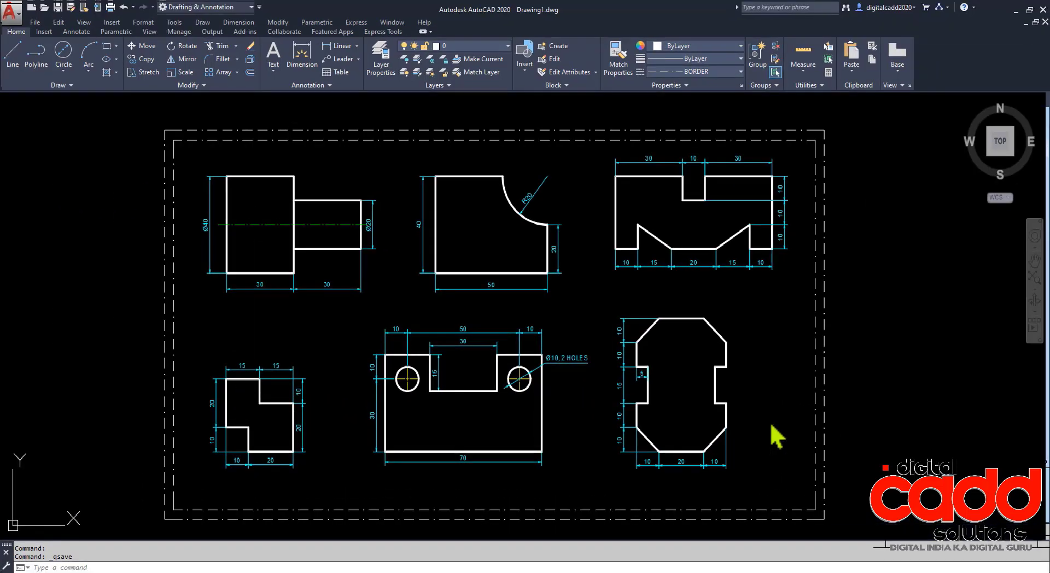
Step: Turn on the Clean Screen display to enlarge the drawing area
{"action": "key", "text": "ctrl+0"}
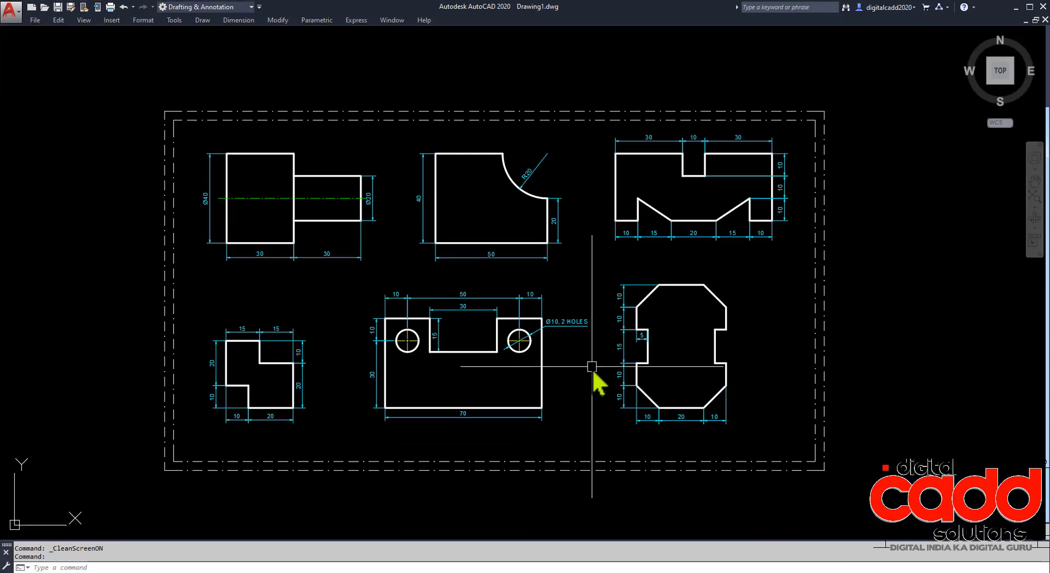
{"action": "scroll", "coordinate": [592, 364], "scroll_direction": "up", "scroll_amount": 2}
{"action": "scroll", "coordinate": [597, 359], "scroll_direction": "down", "scroll_amount": 2}
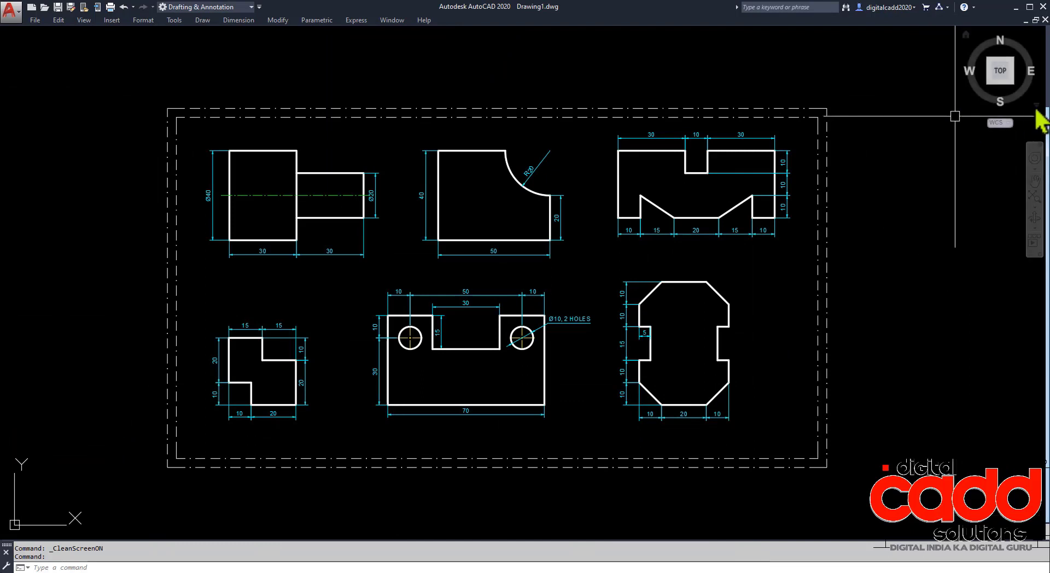
Step: Use Zoom with the Object option to fit all six figures and both border rectangles in the view
{"action": "type", "text": "z"}
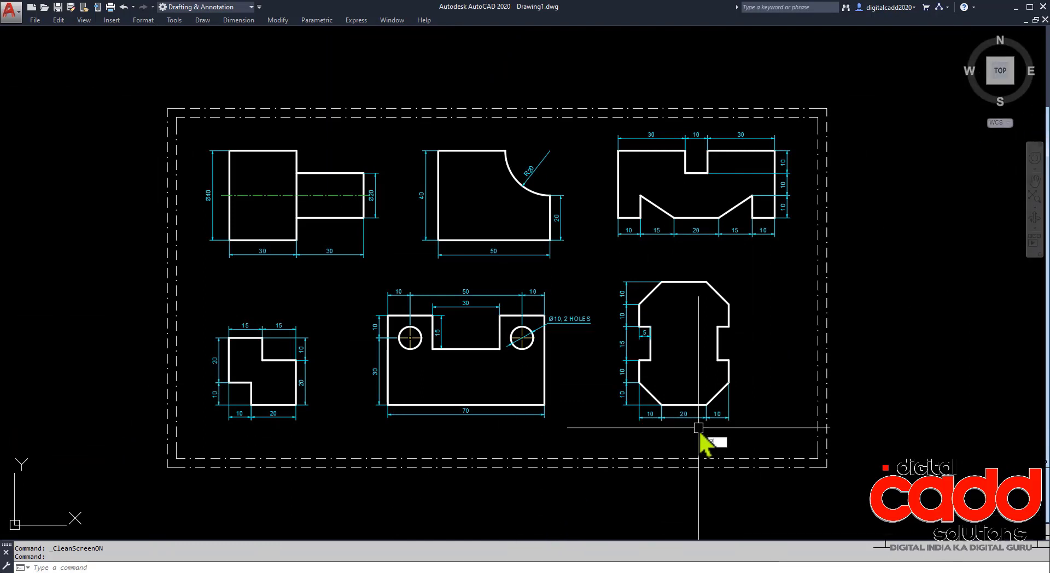
{"action": "key", "text": "Return"}
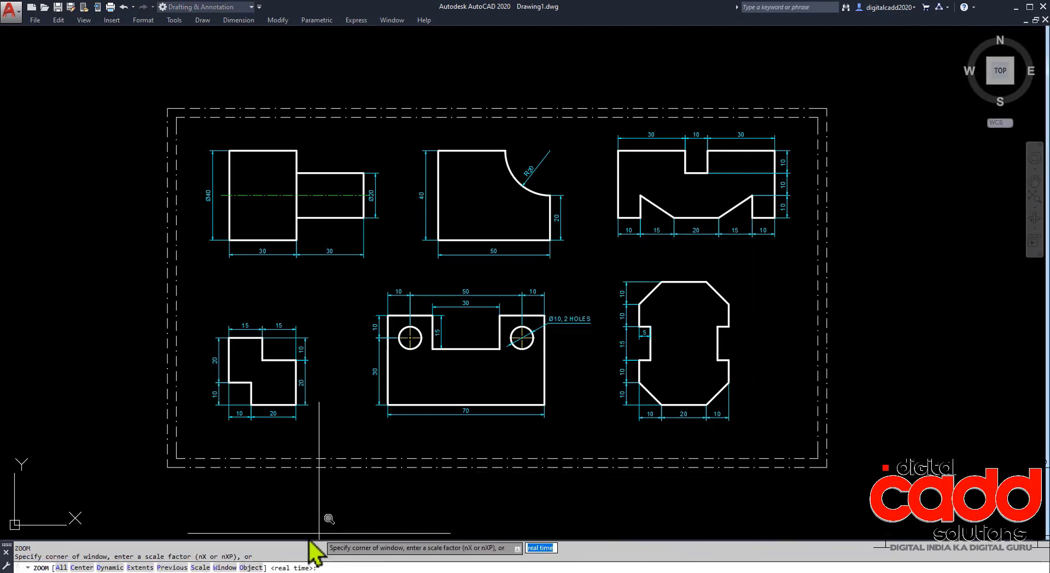
{"action": "left_click", "coordinate": [250, 568]}
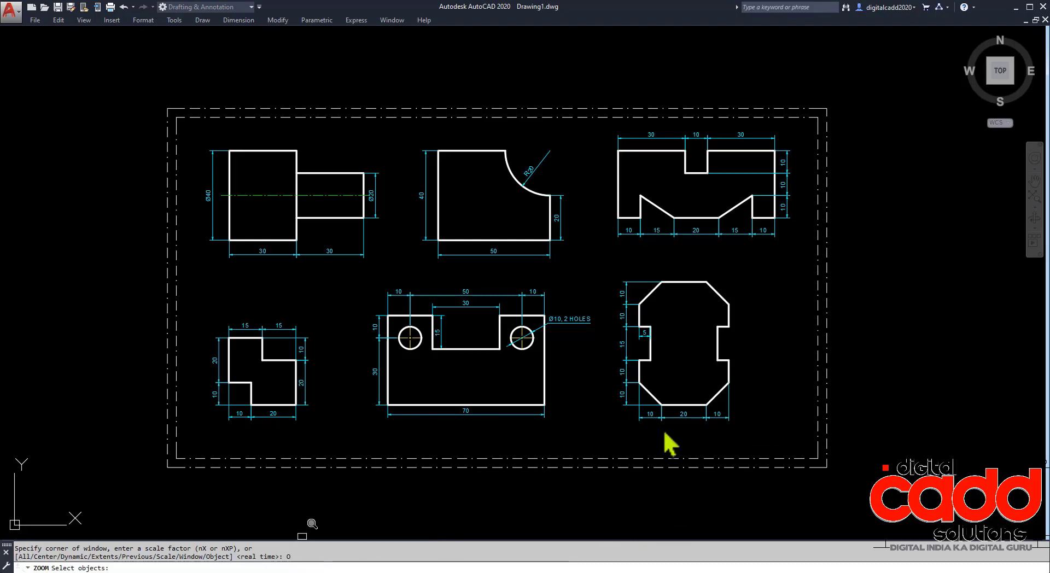
{"action": "left_click", "coordinate": [839, 98]}
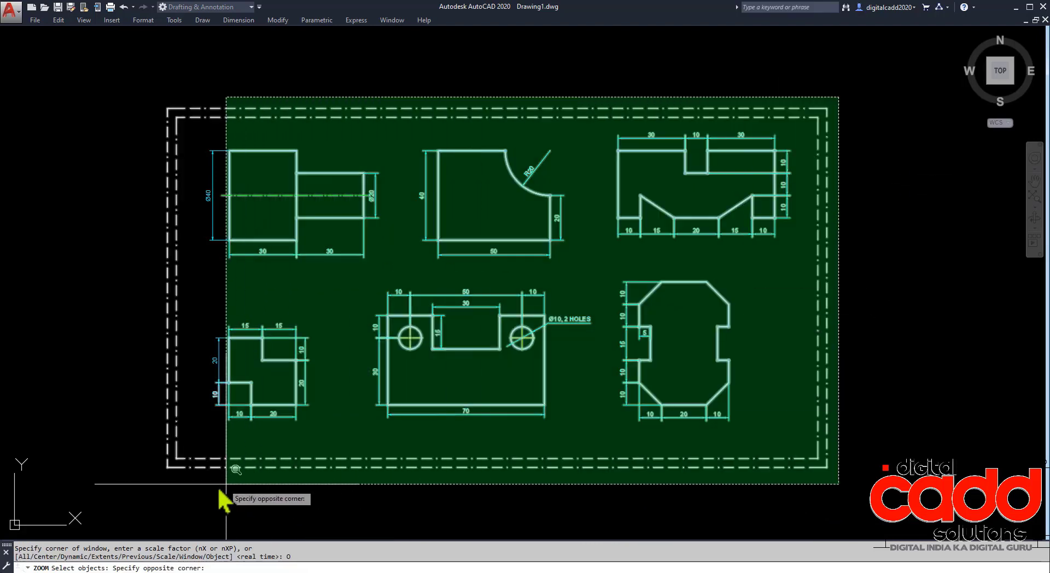
{"action": "left_click", "coordinate": [163, 481]}
{"action": "key", "text": "Return"}
{"action": "key", "text": "Return"}
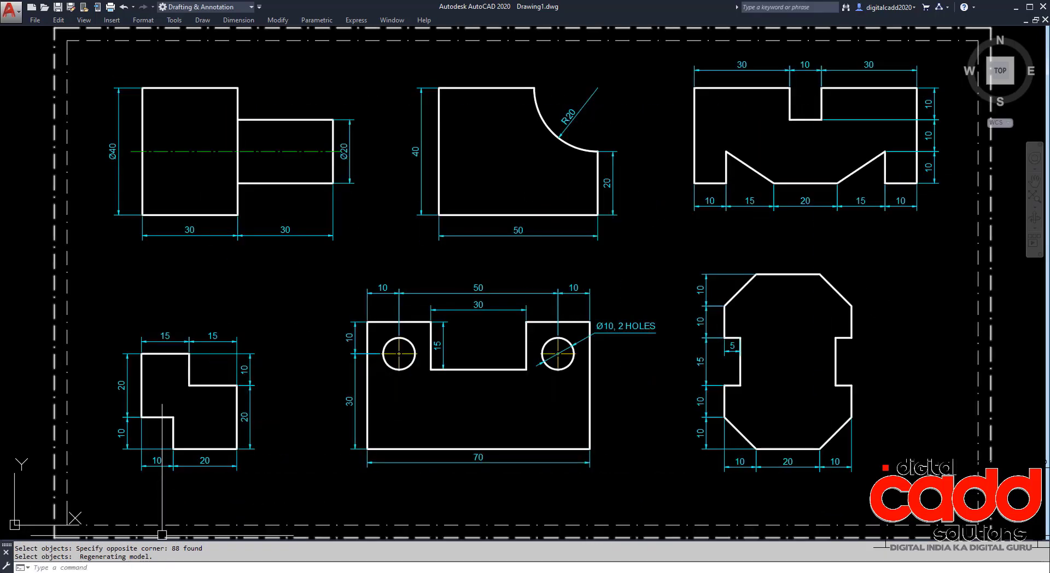